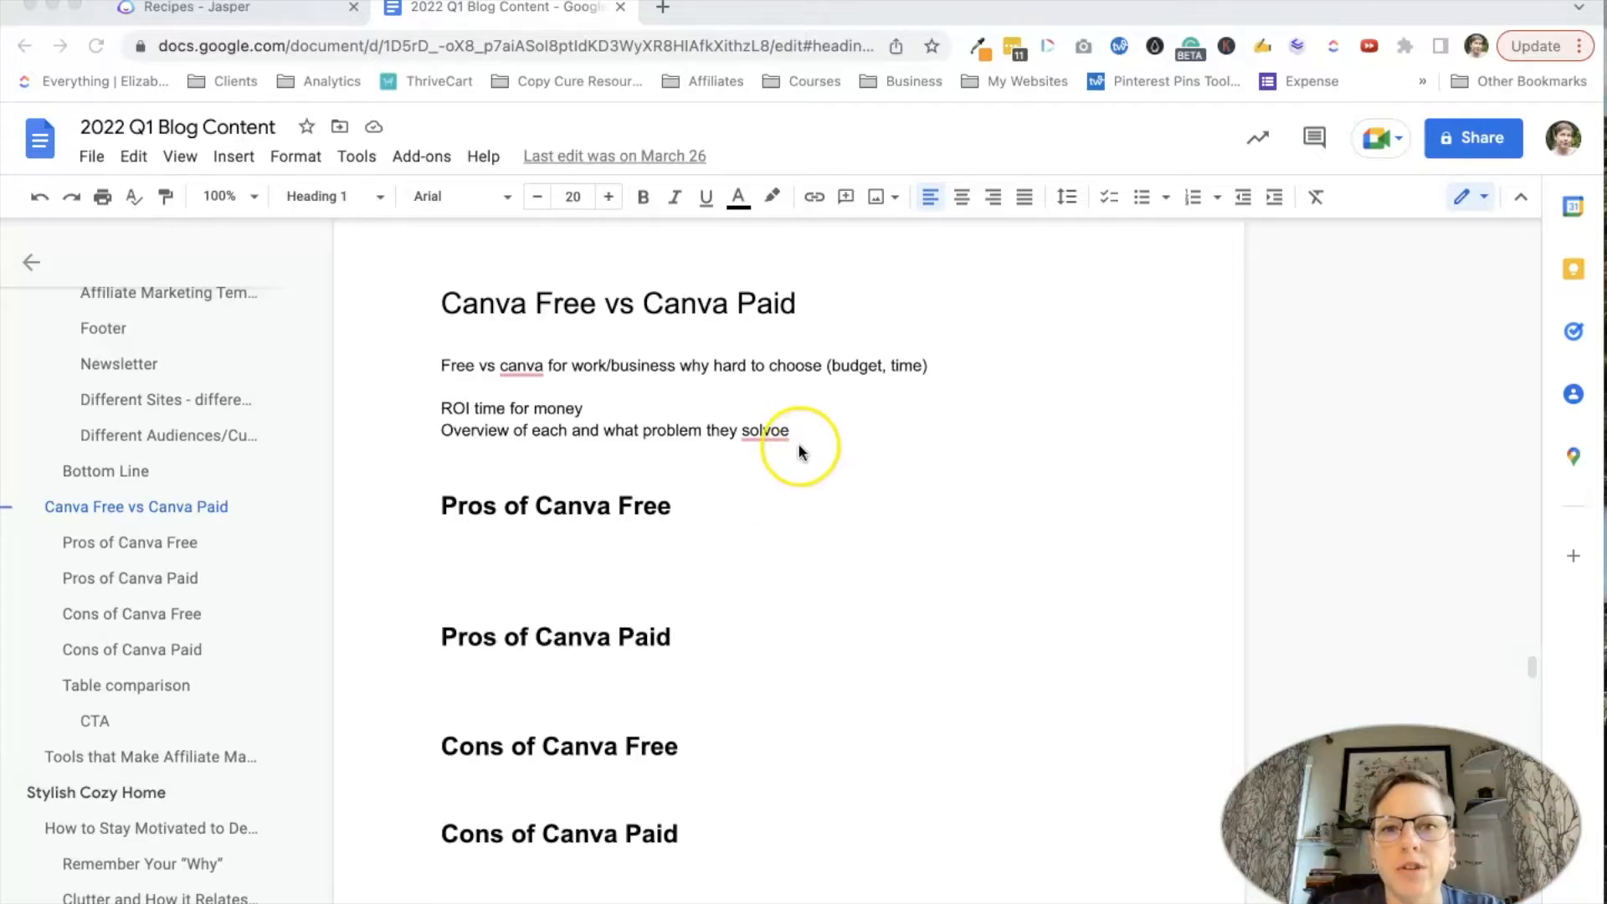
- Correct the misspelled last word of the overview line beneath the Canva Free vs Canva Paid title to "solve"
left_click(779, 432)
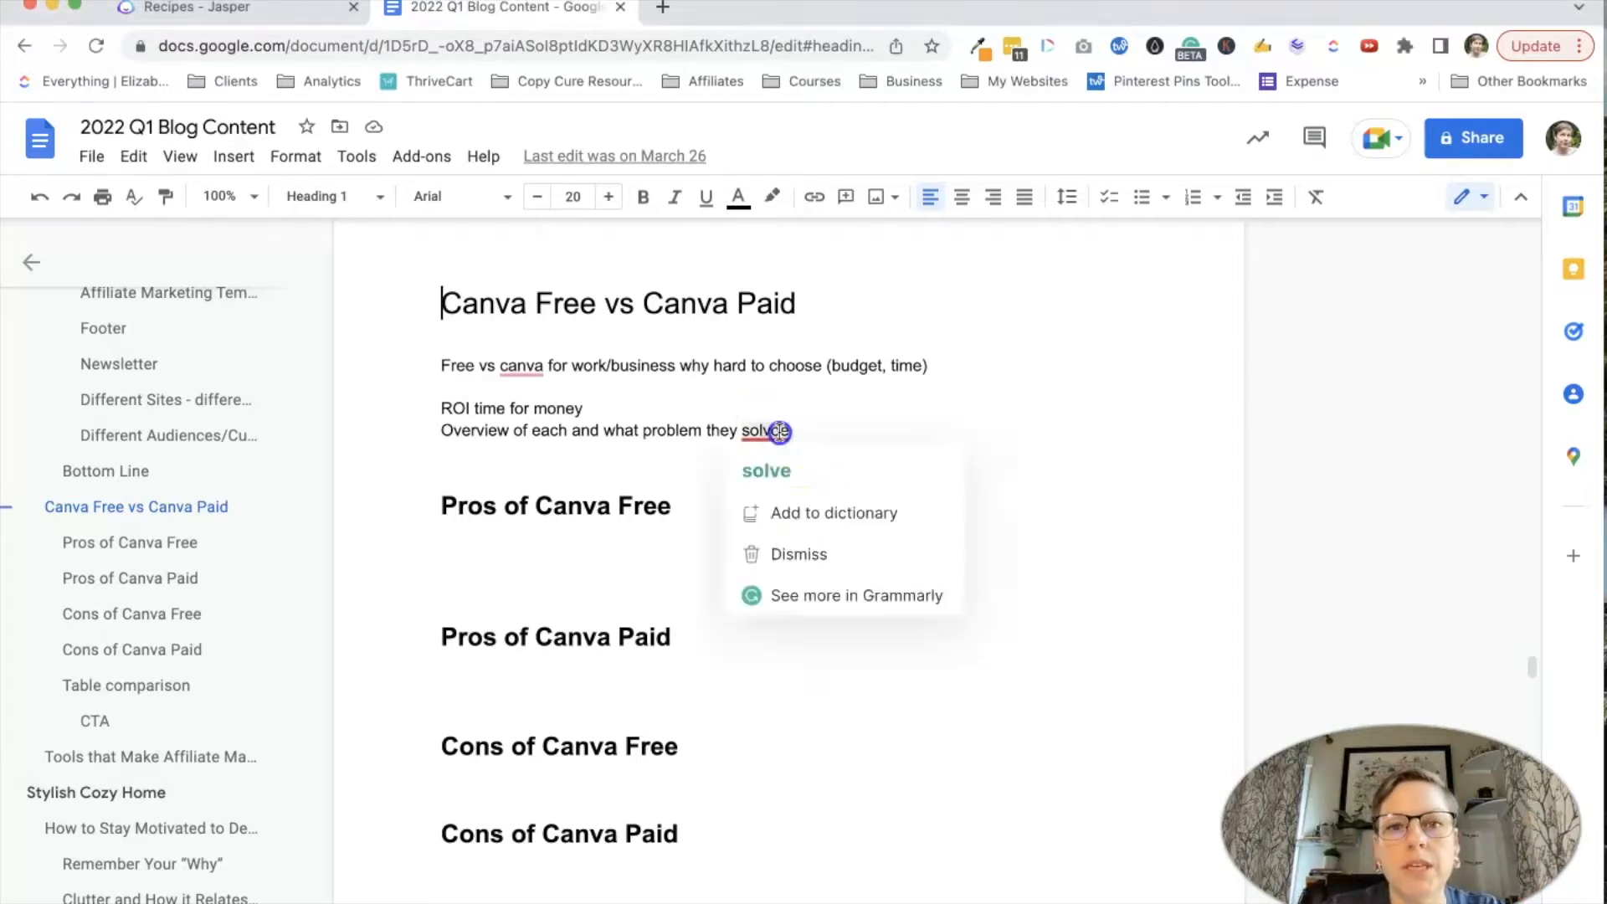
double_click(779, 432)
key("BackSpace")
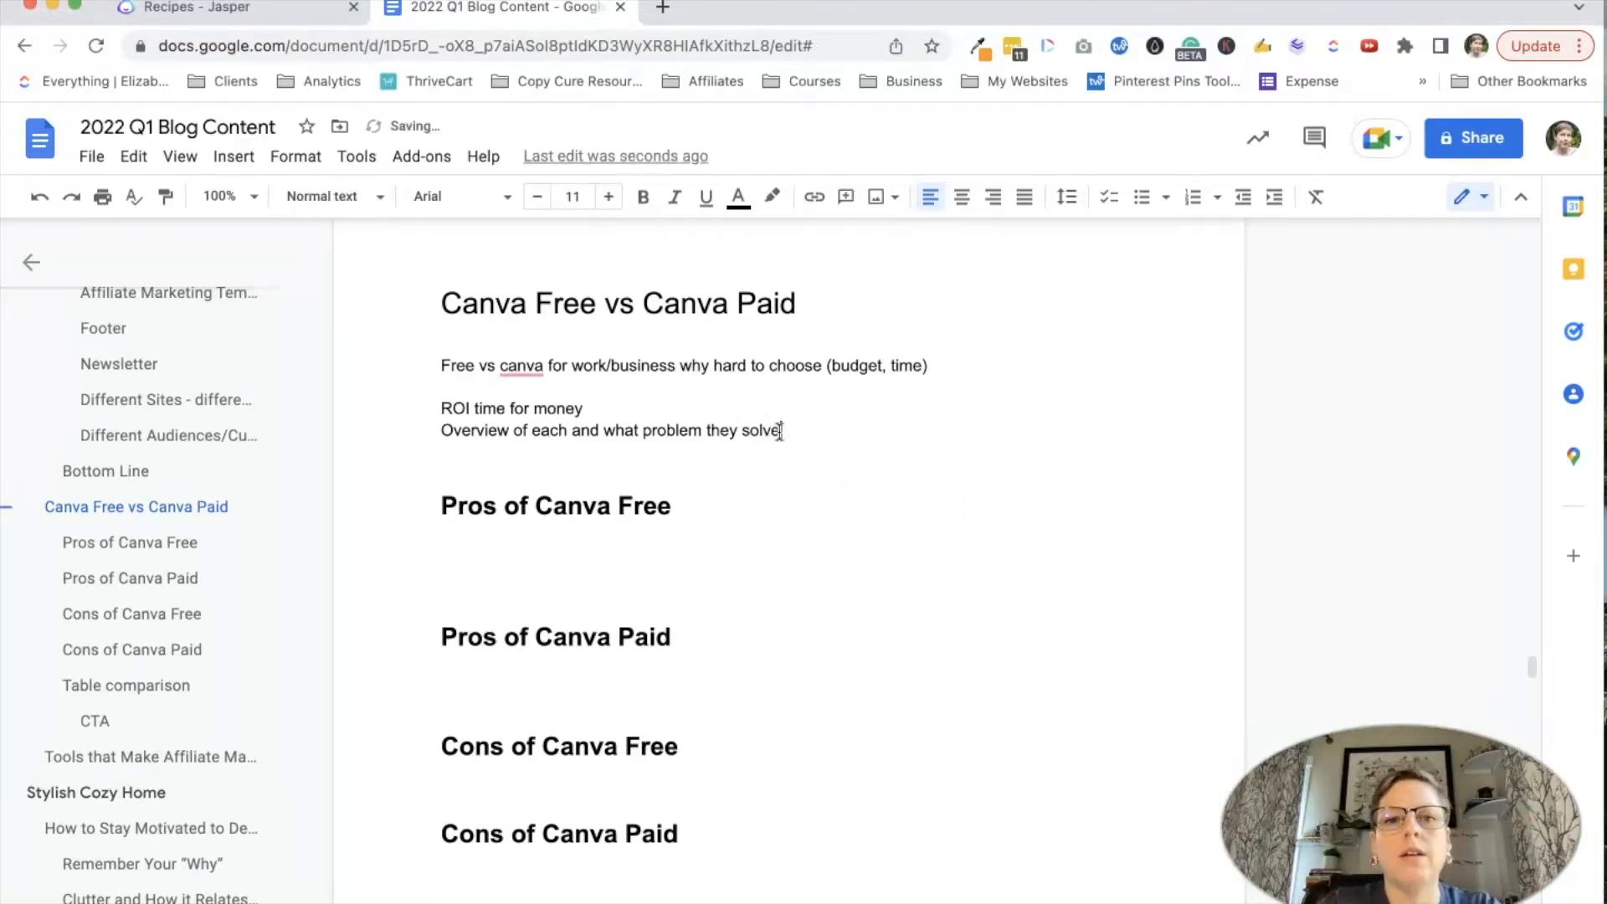
left_click(874, 521)
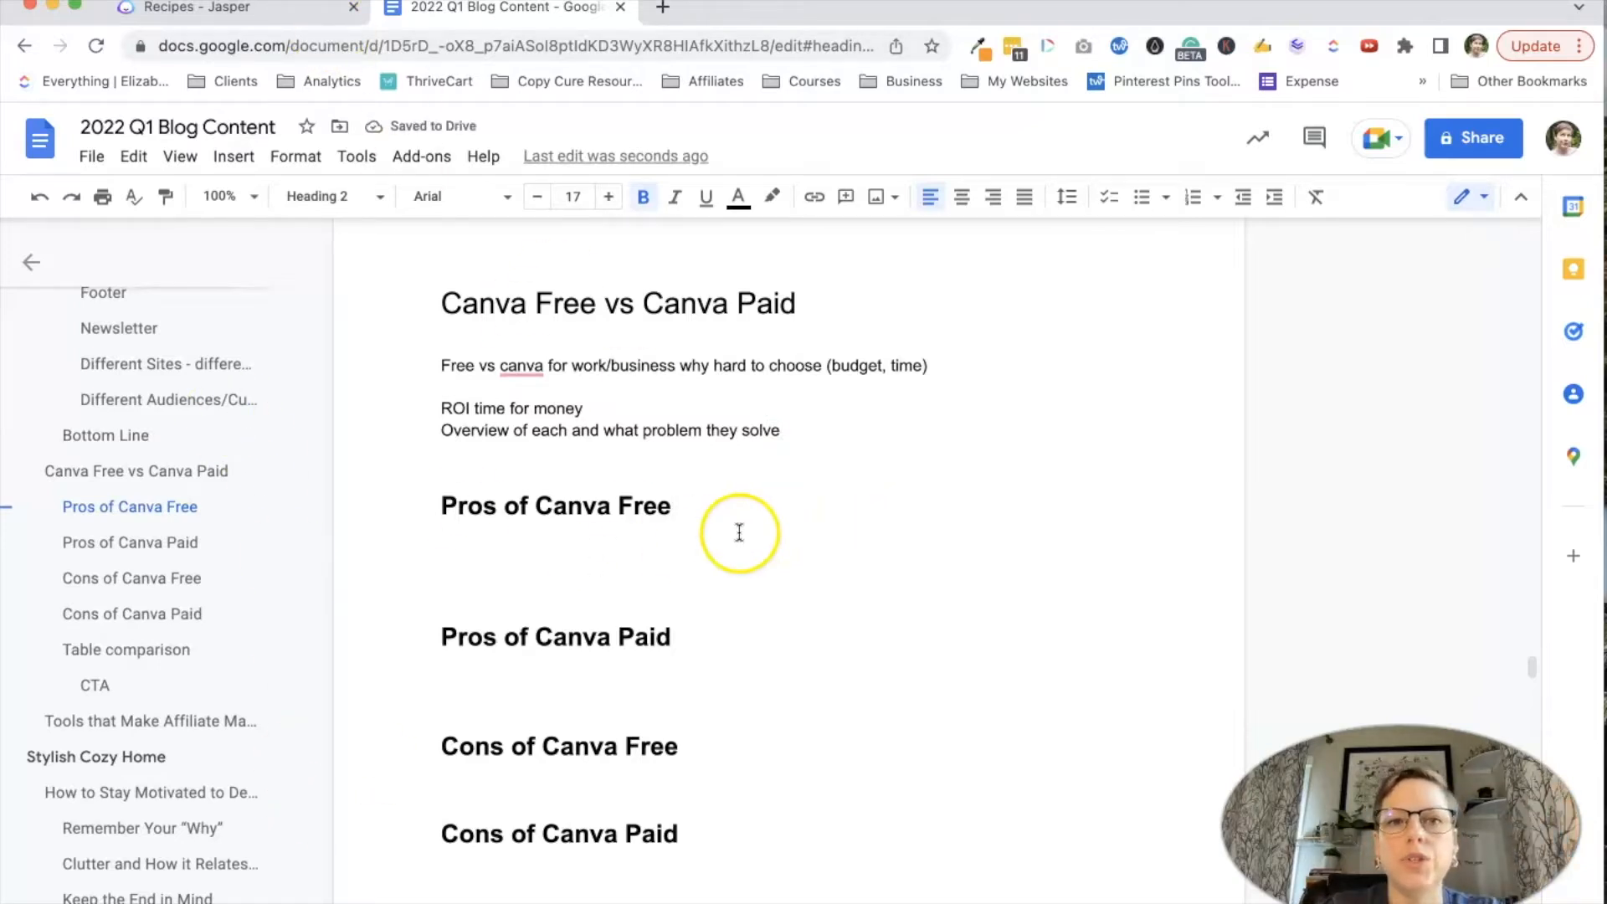
- Switch to Jasper and run the most recently used recipe Copy of "Product Review Blog Post"
left_click(261, 15)
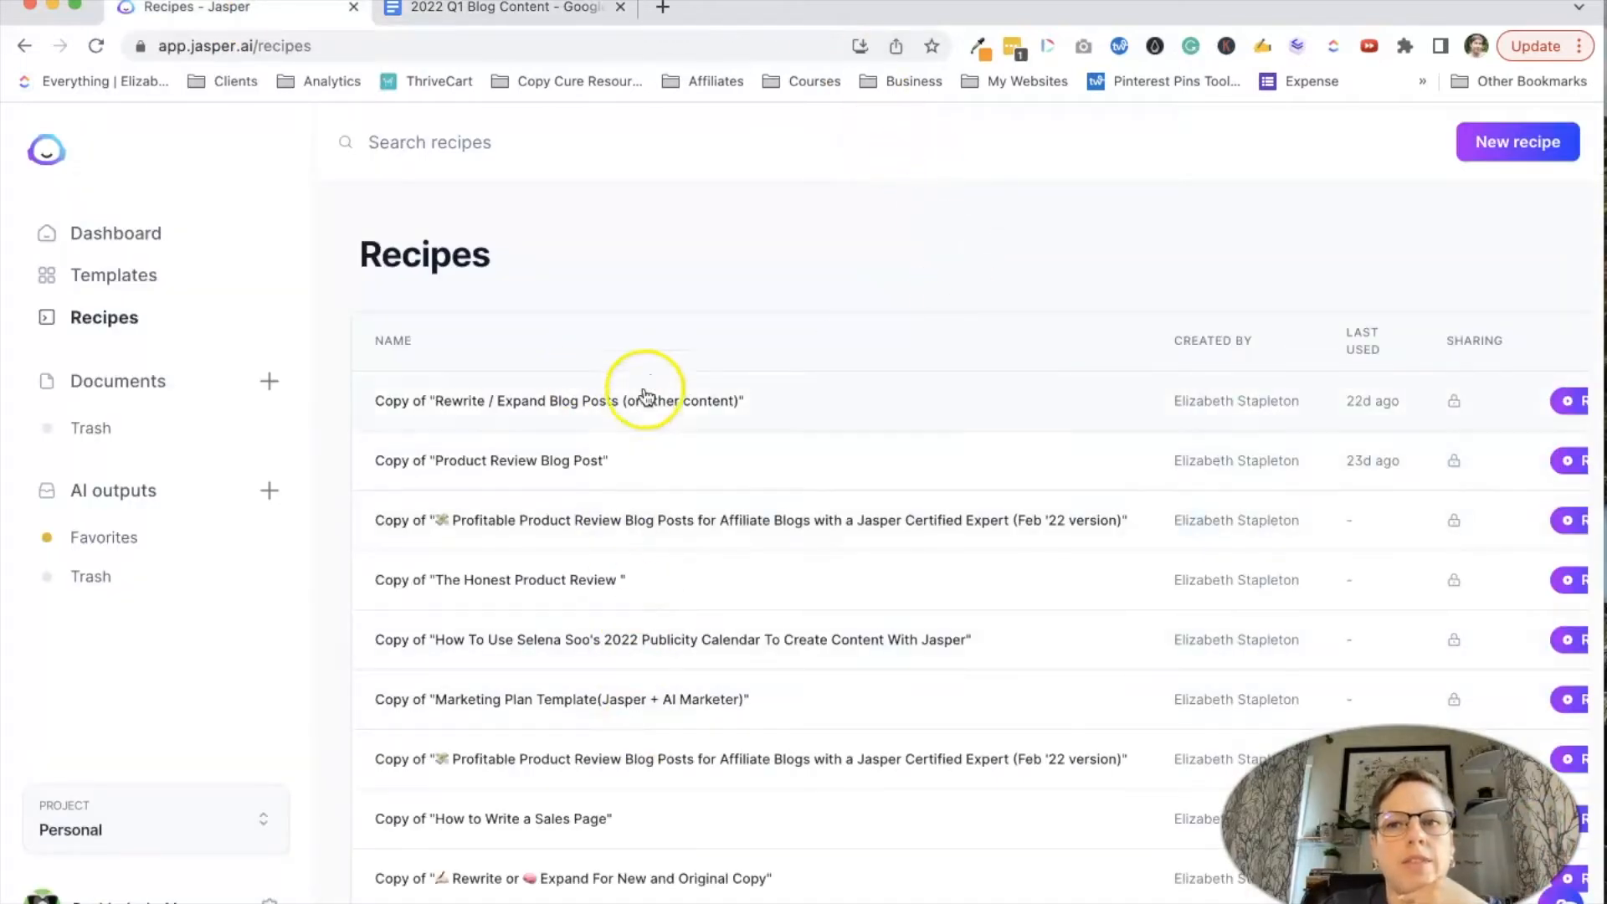
scroll(663, 577, "down", 2)
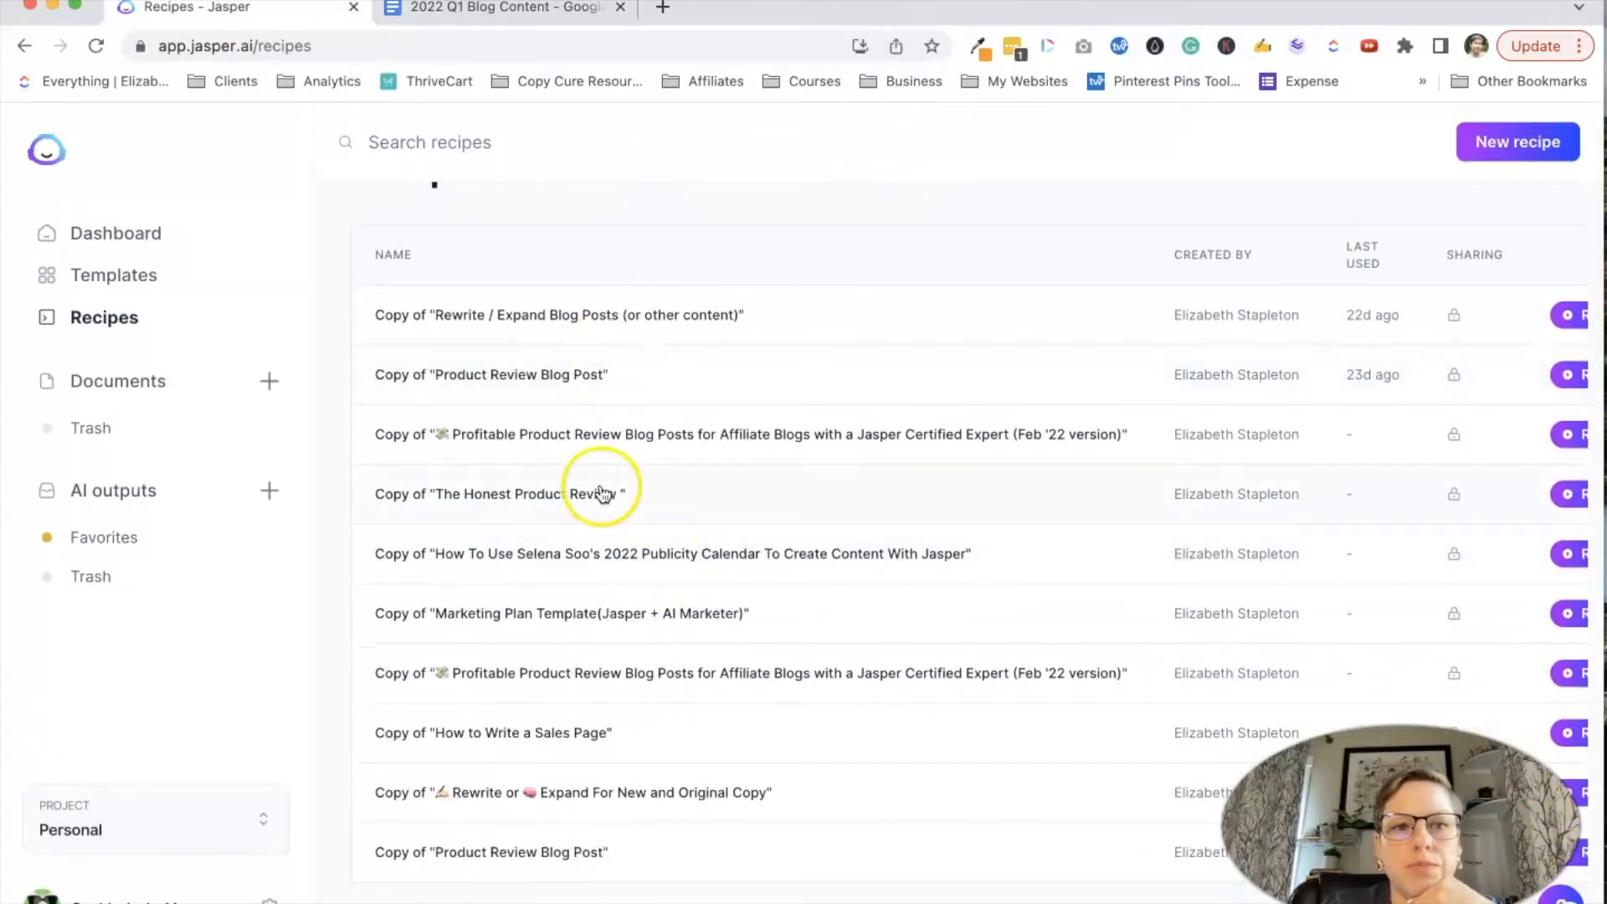
scroll(603, 699, "down", 4)
scroll(602, 699, "up", 5)
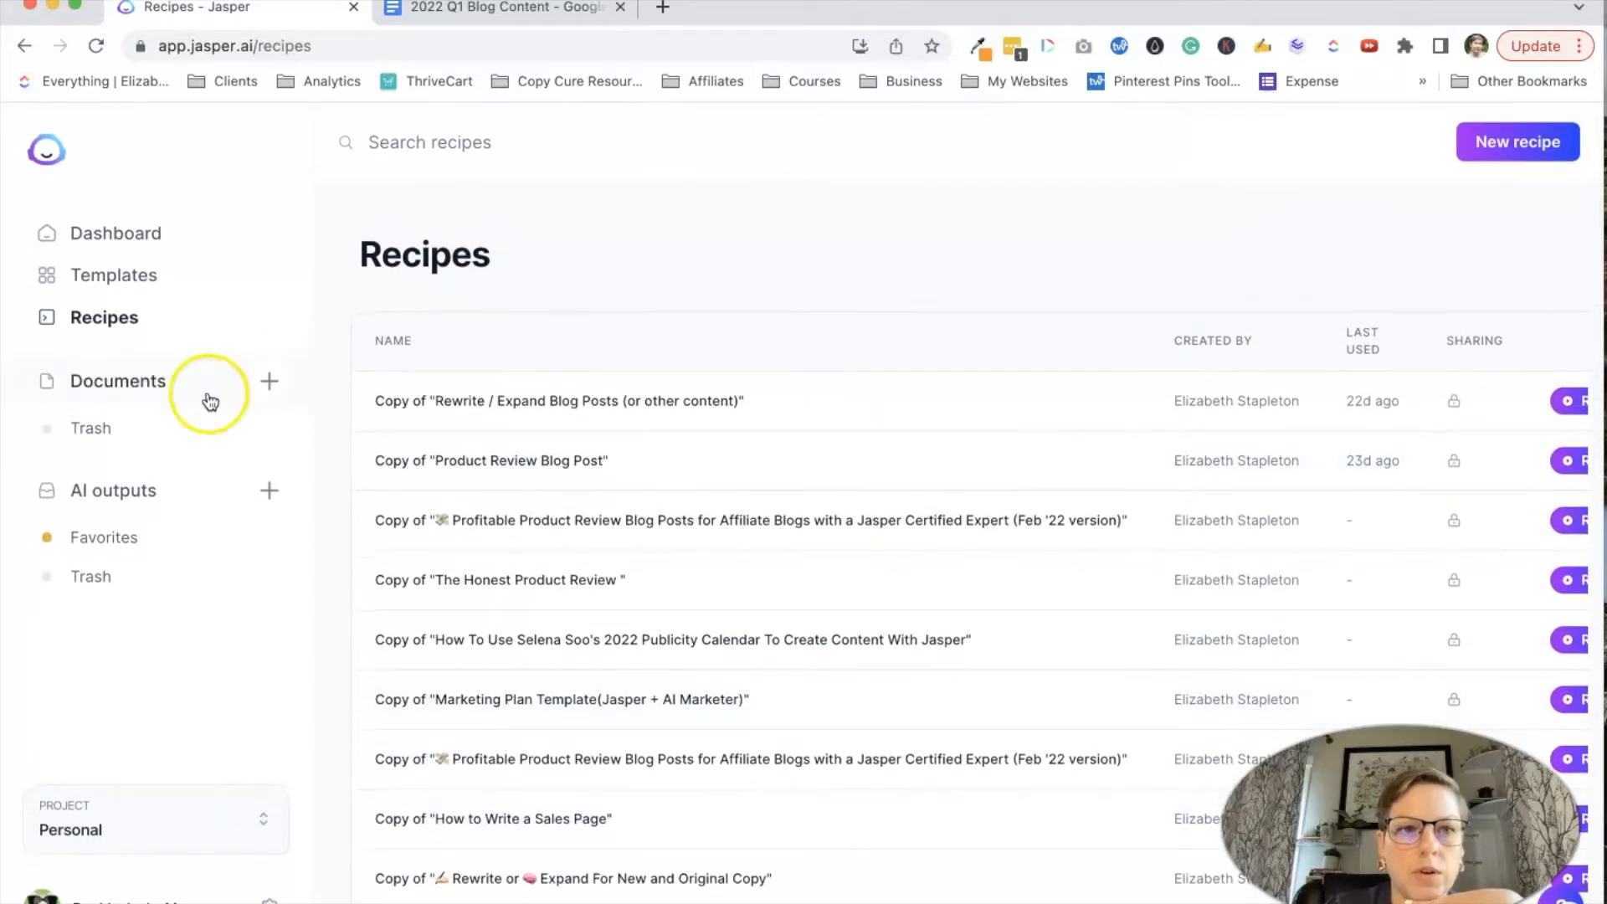
scroll(767, 375, "right", 5)
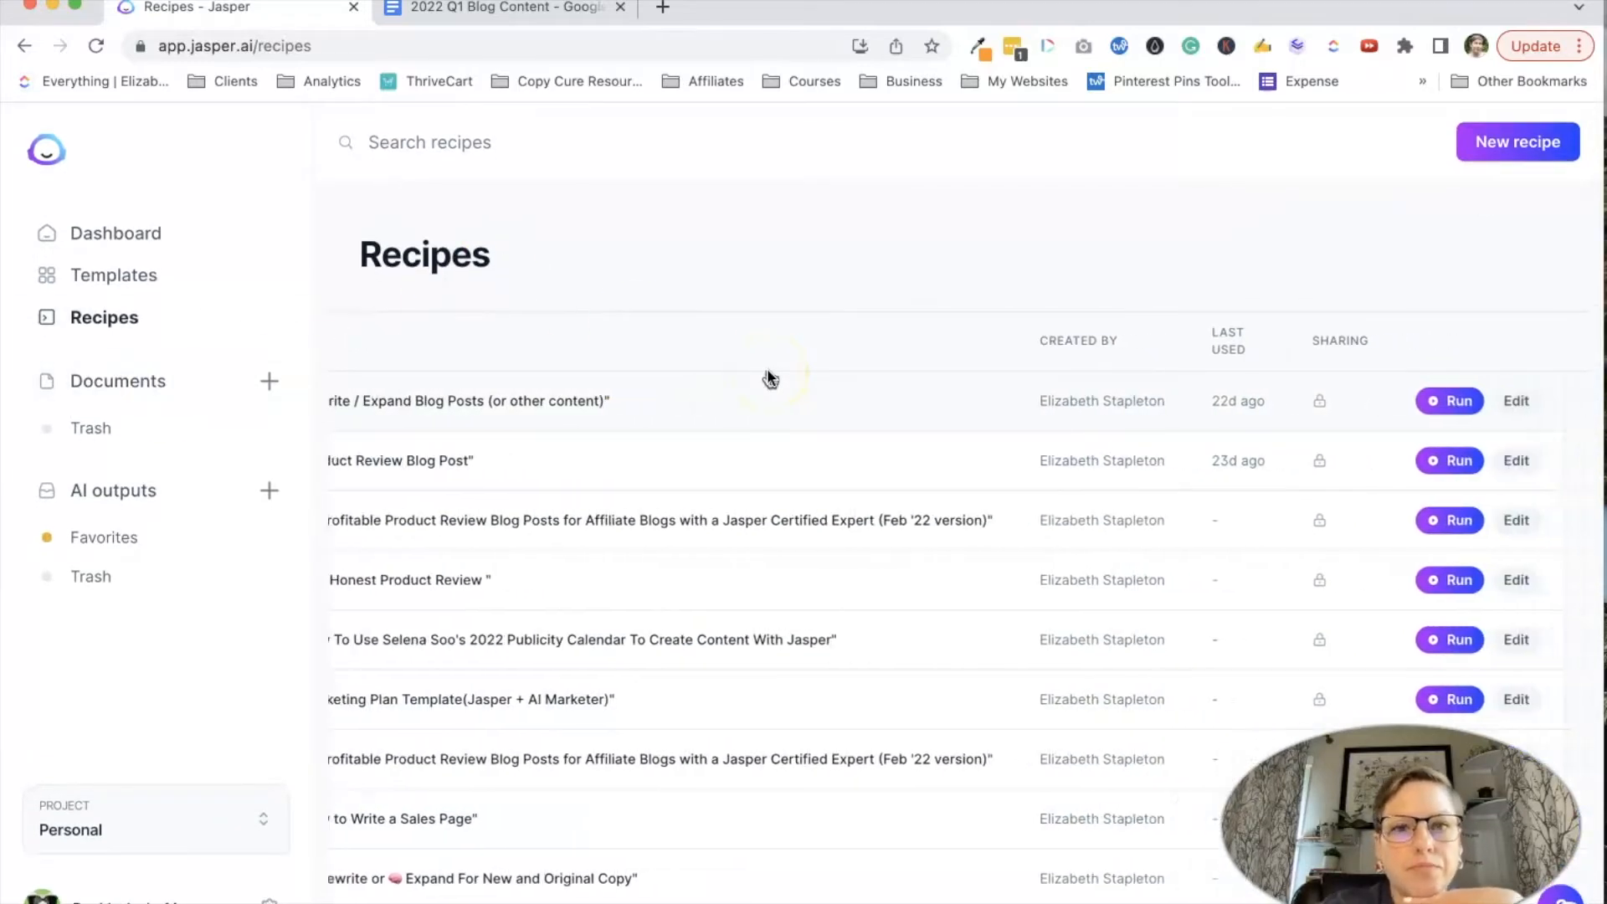
scroll(764, 373, "left", 5)
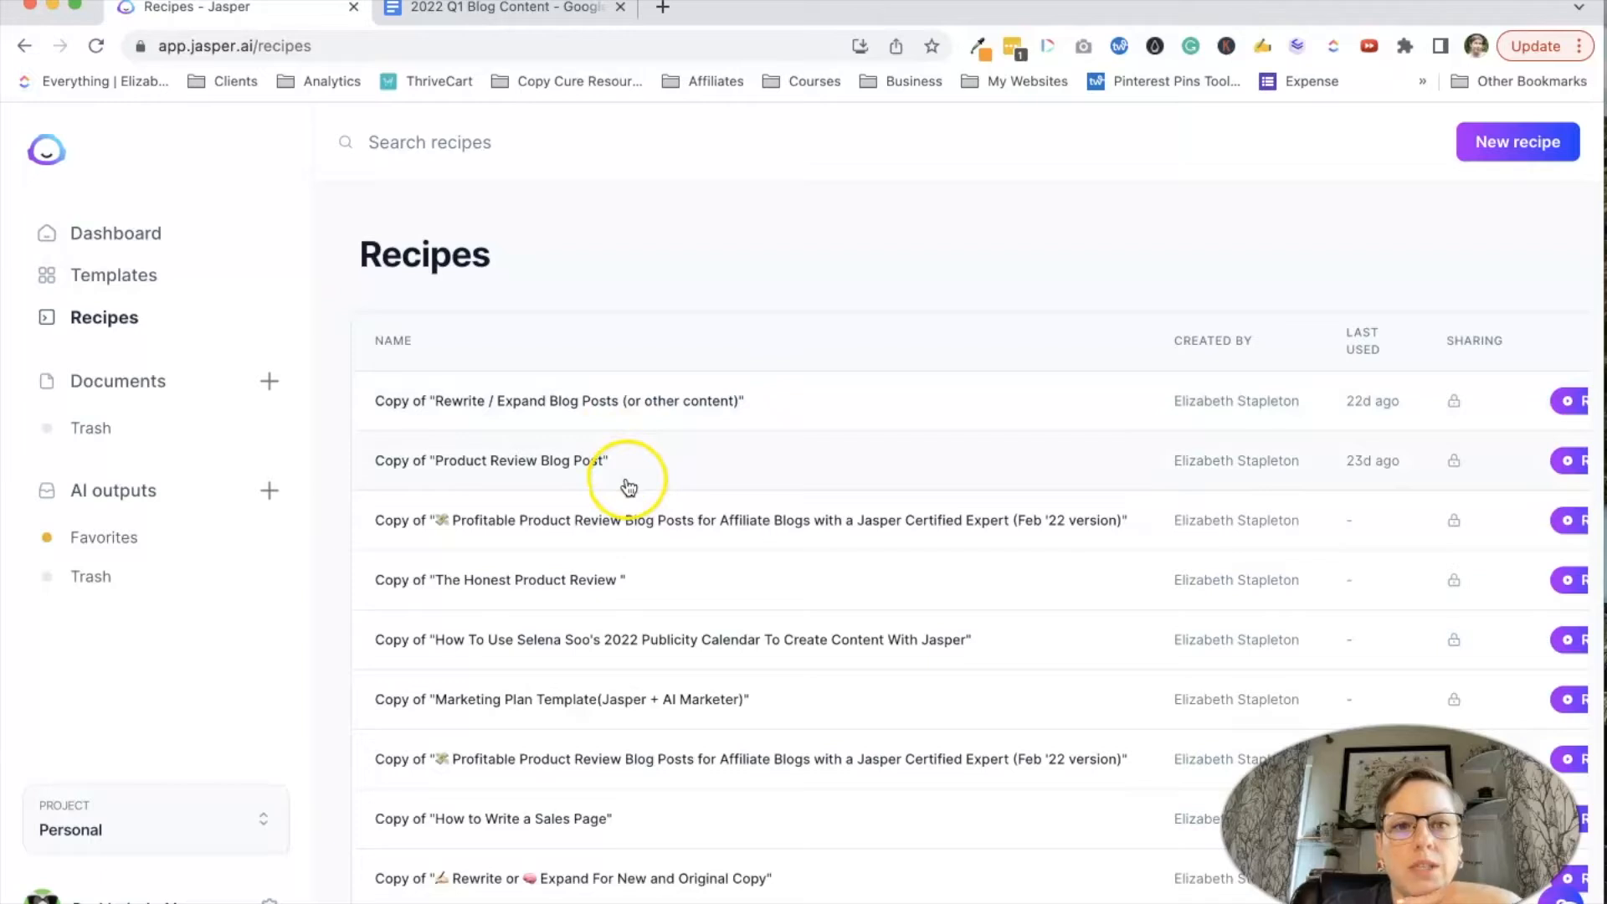
scroll(1477, 469, "right", 4)
left_click(1453, 462)
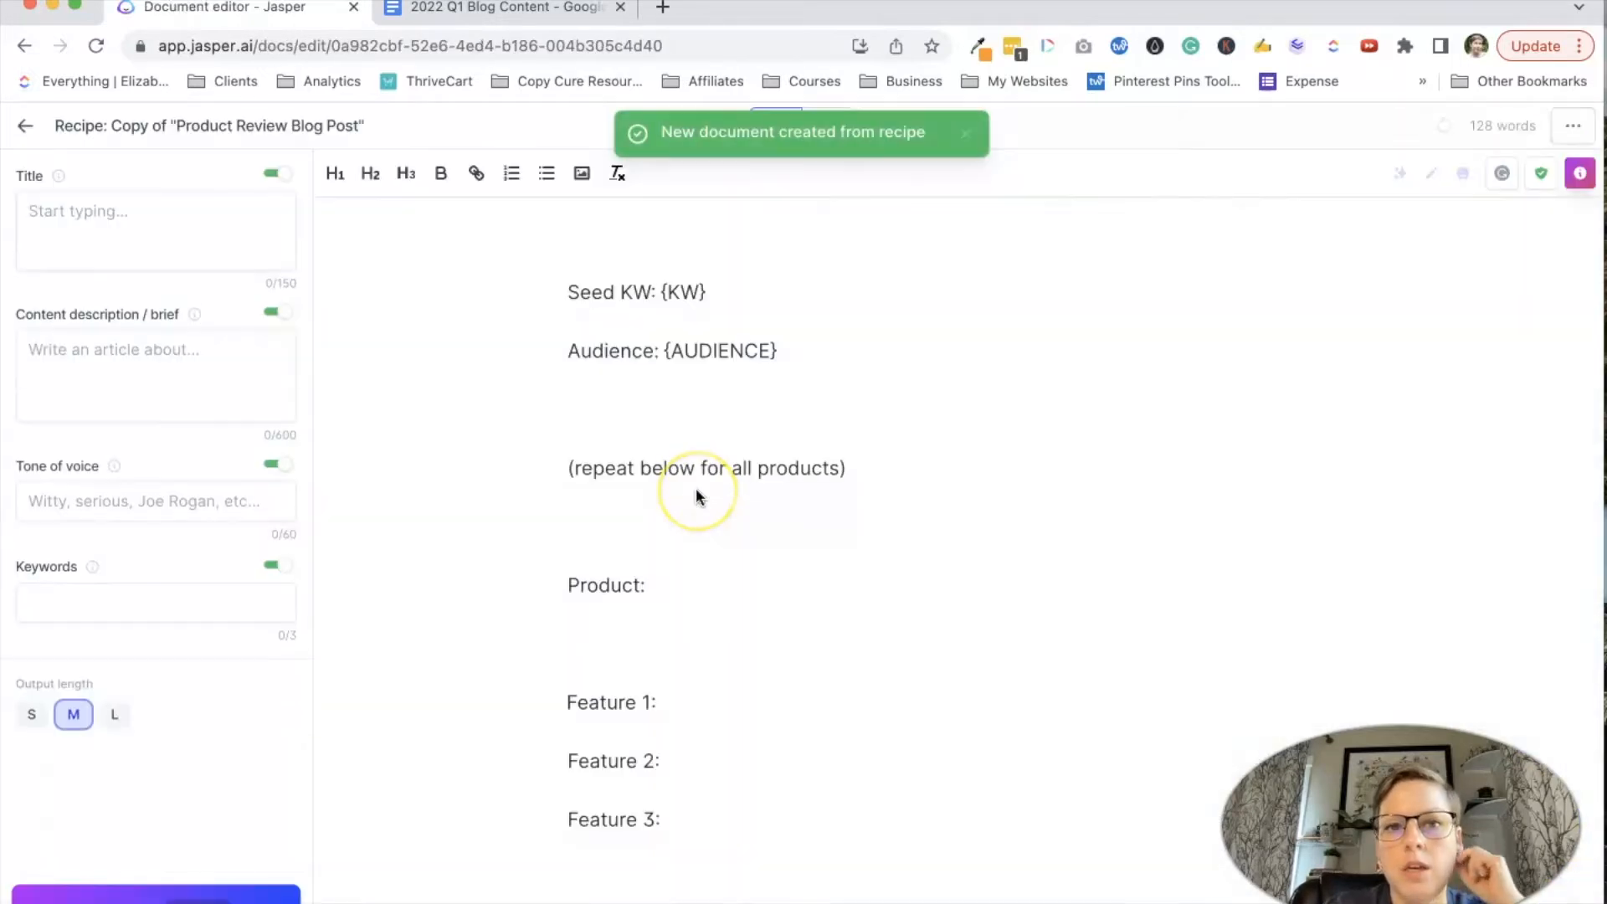
- Replace the {KW} placeholder on the Seed KW line with the title "Canva Free vs Canva Paid" copied from the Google Docs outline
left_click_drag(721, 291, 662, 292)
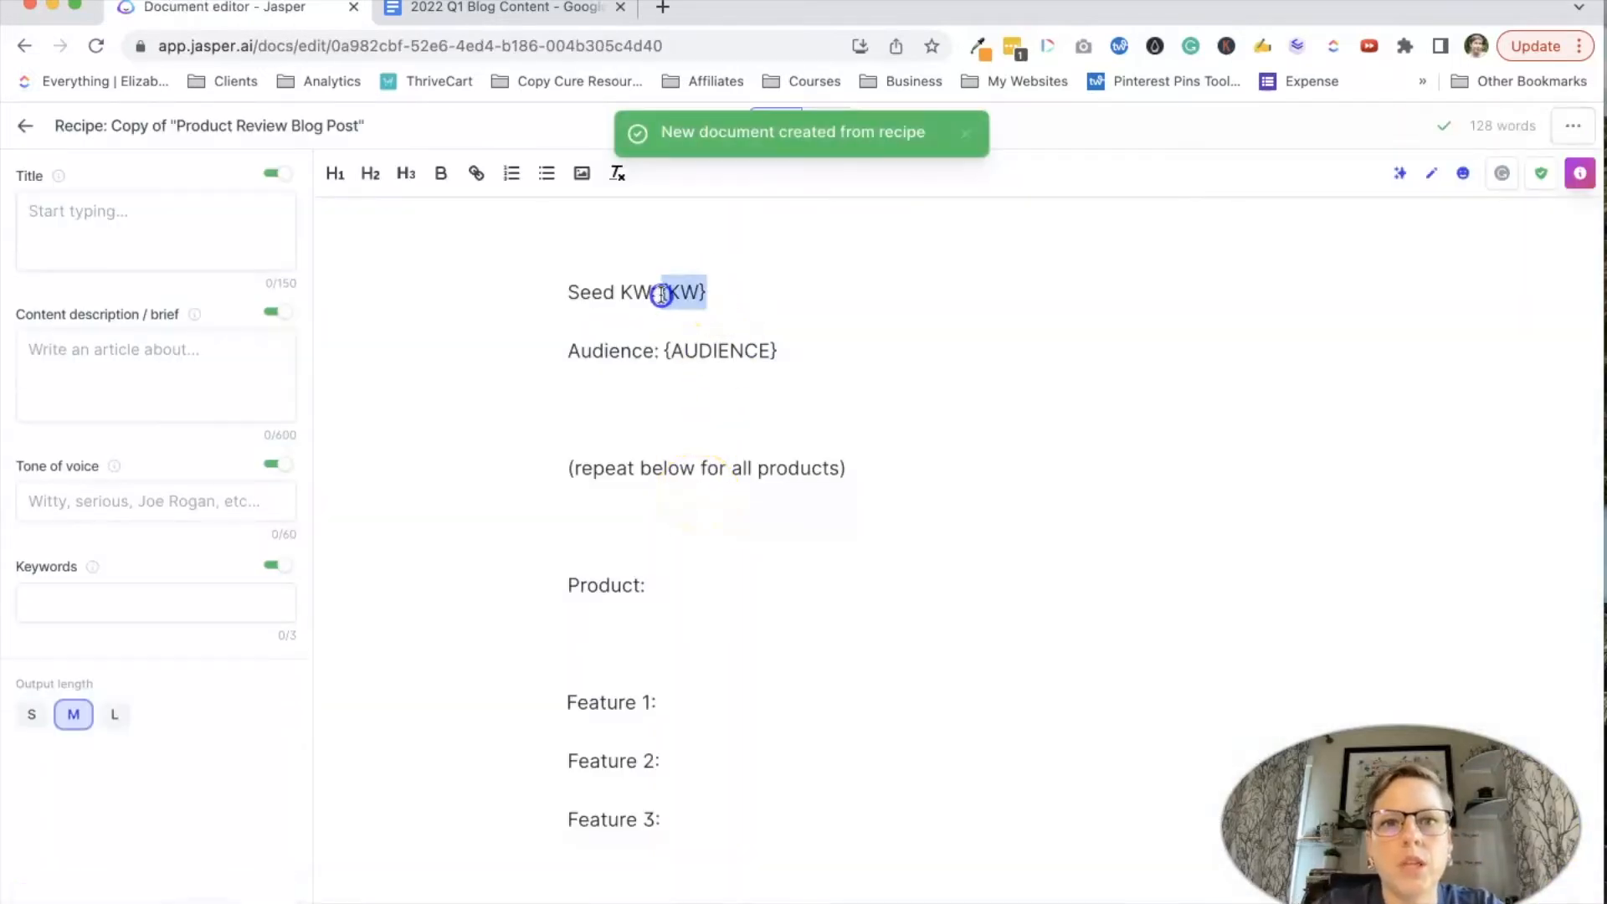
left_click(503, 8)
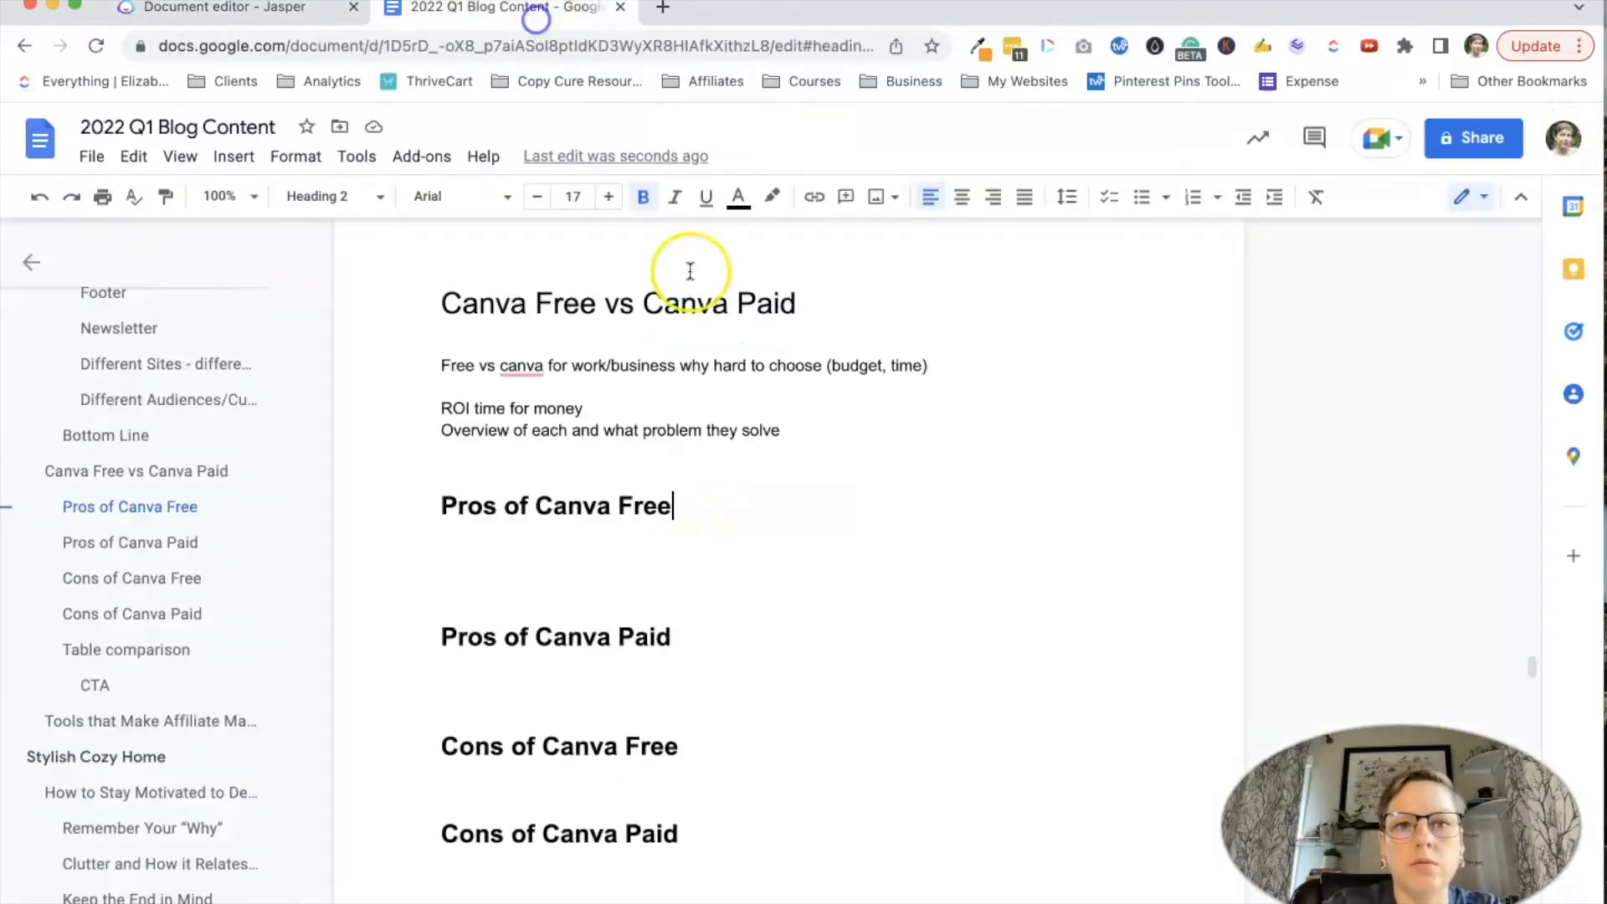
left_click(797, 303)
left_click_drag(797, 304, 450, 320)
key("super+c")
left_click(277, 8)
key("super+v")
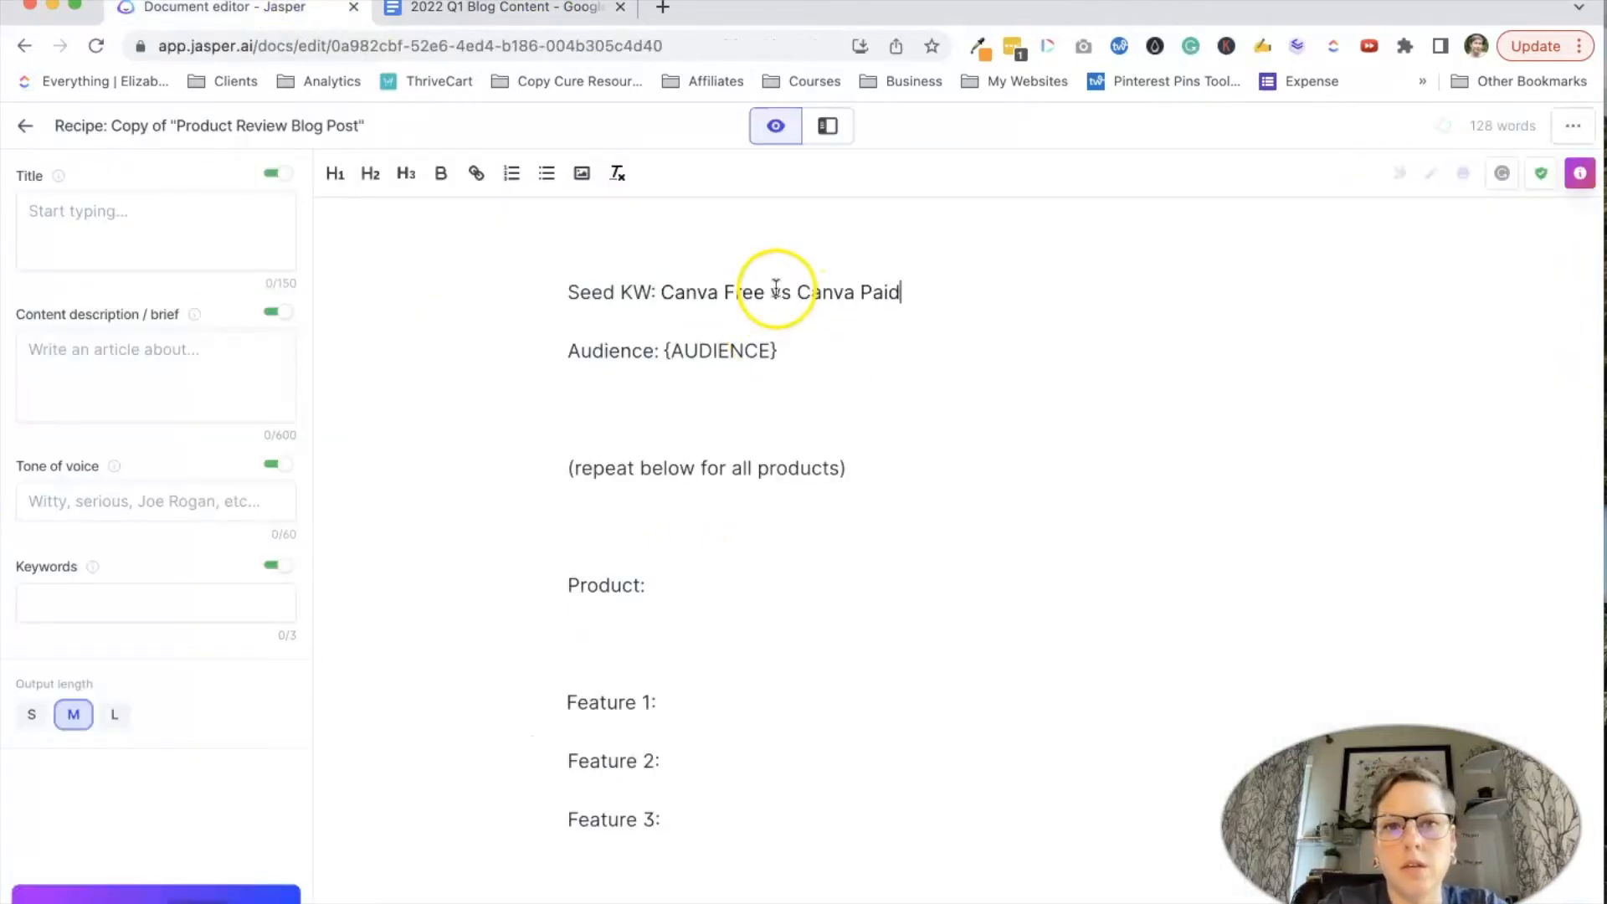
- Replace the {AUDIENCE} placeholder on the Audience line with "Bloggers and online business owners"
left_click_drag(807, 359, 668, 352)
key("BackSpace")
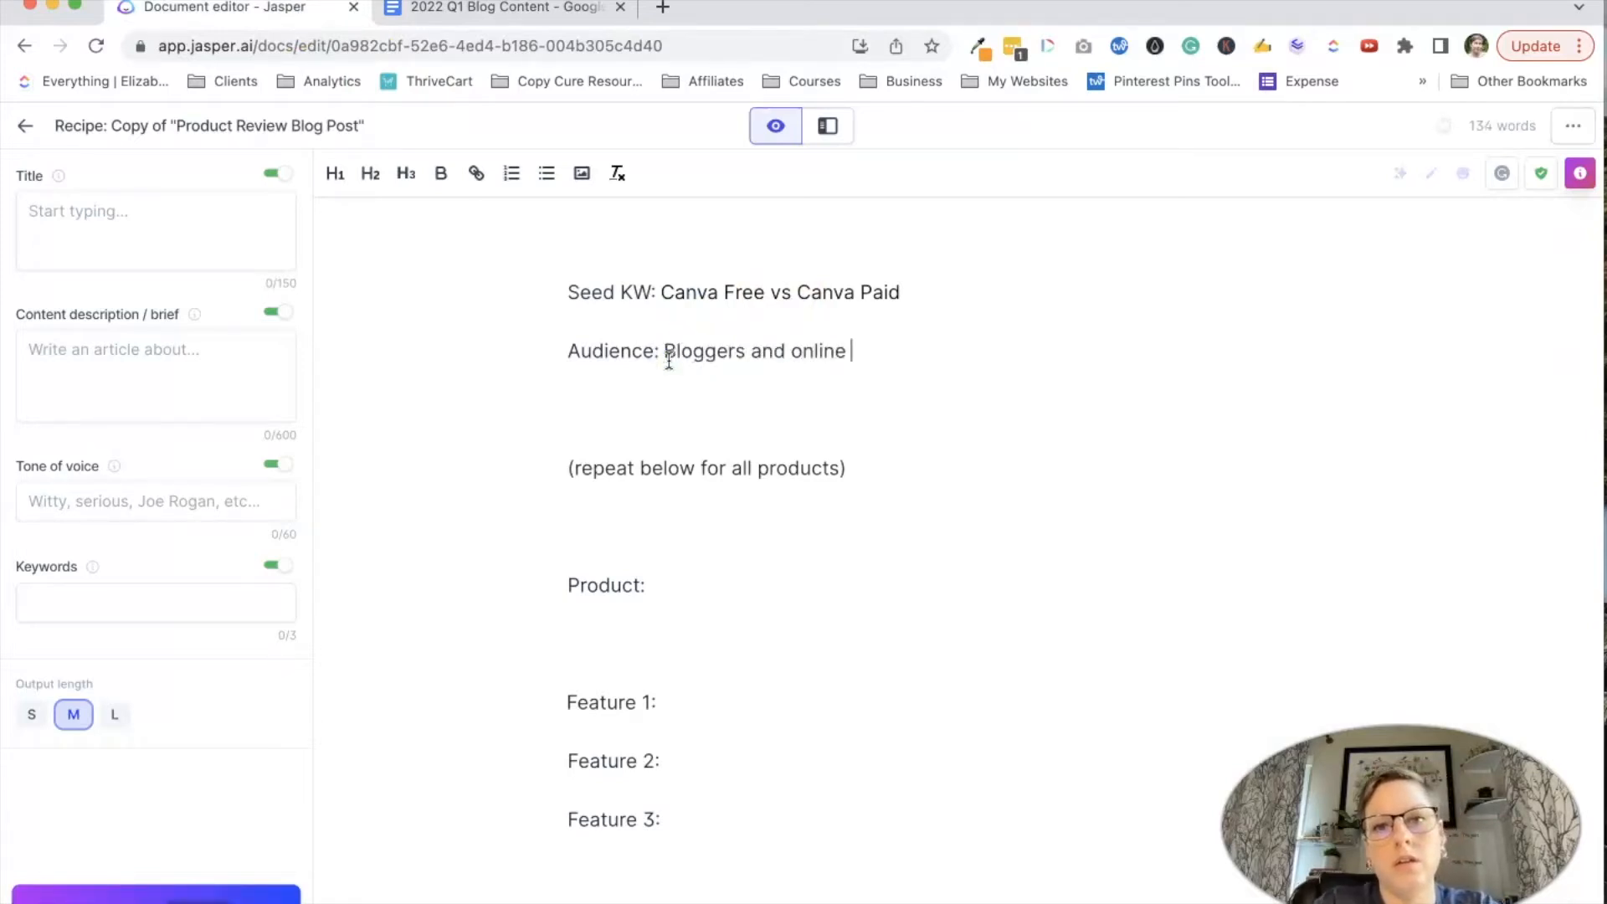
left_click(716, 588)
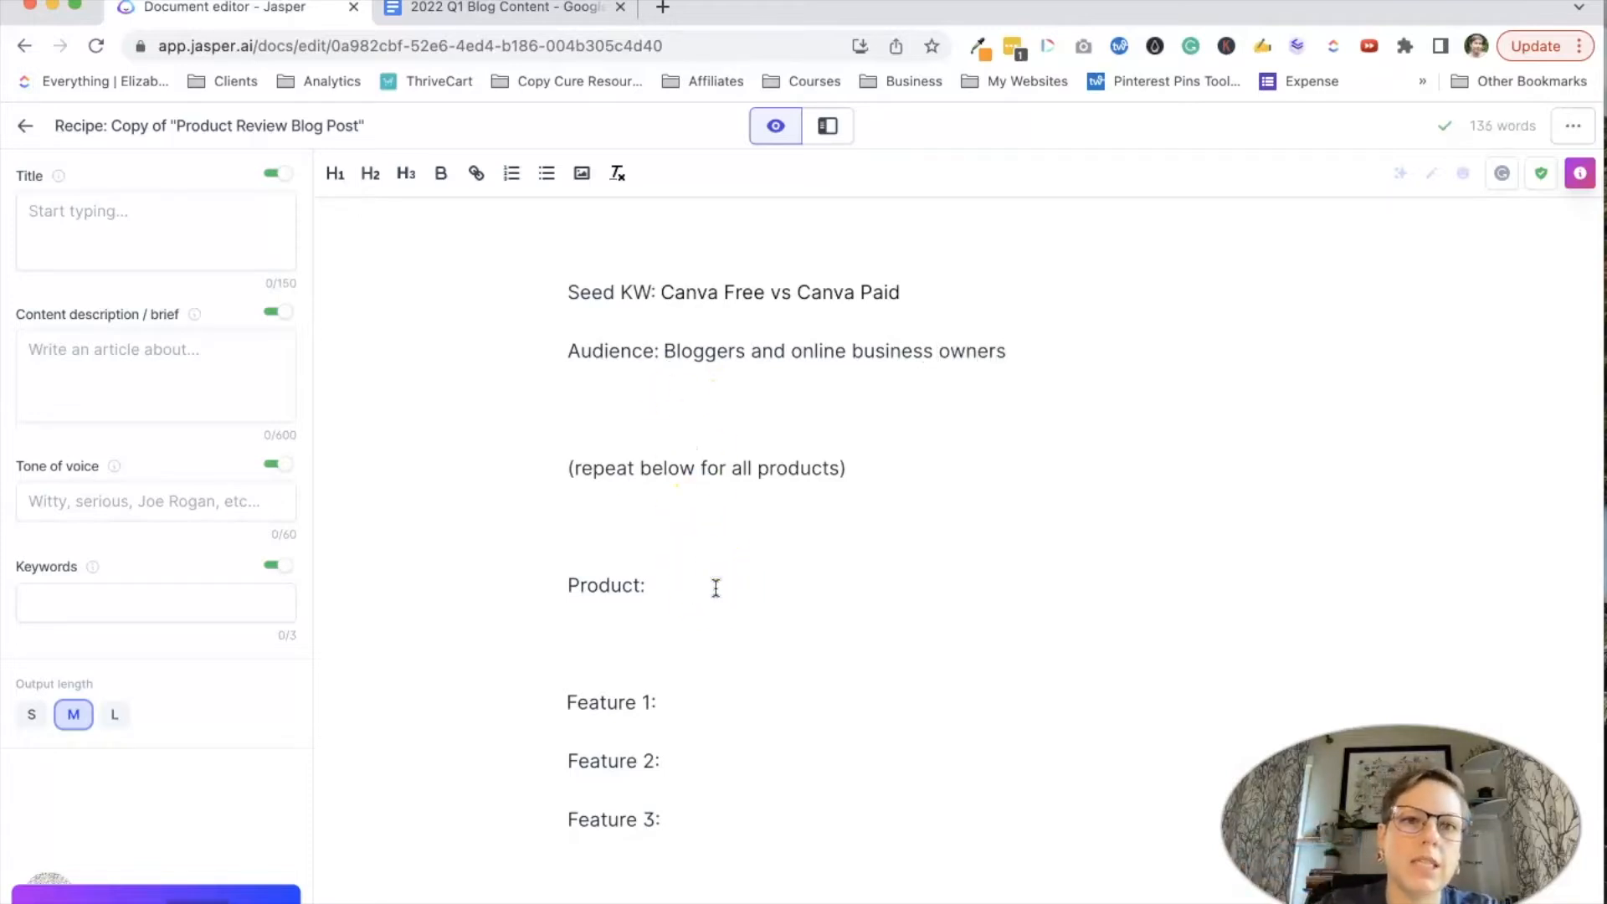
- Look through the recipe's feature lines, benefit lines and writing commands
scroll(825, 624, "down", 5)
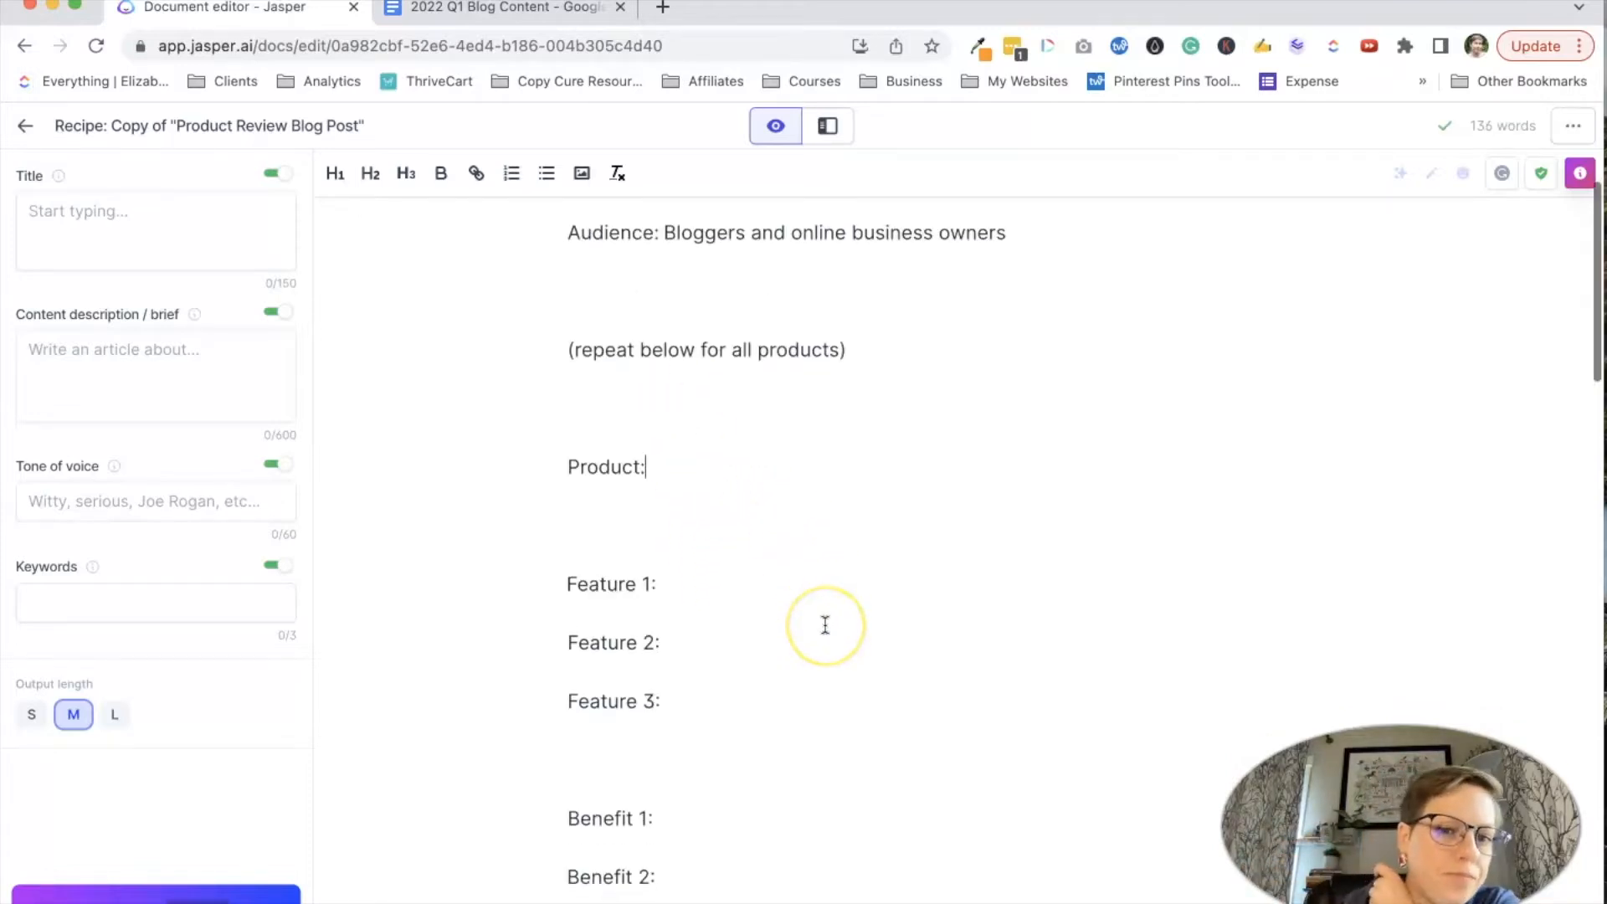
scroll(825, 625, "down", 1)
scroll(825, 624, "up", 2)
scroll(825, 624, "down", 3)
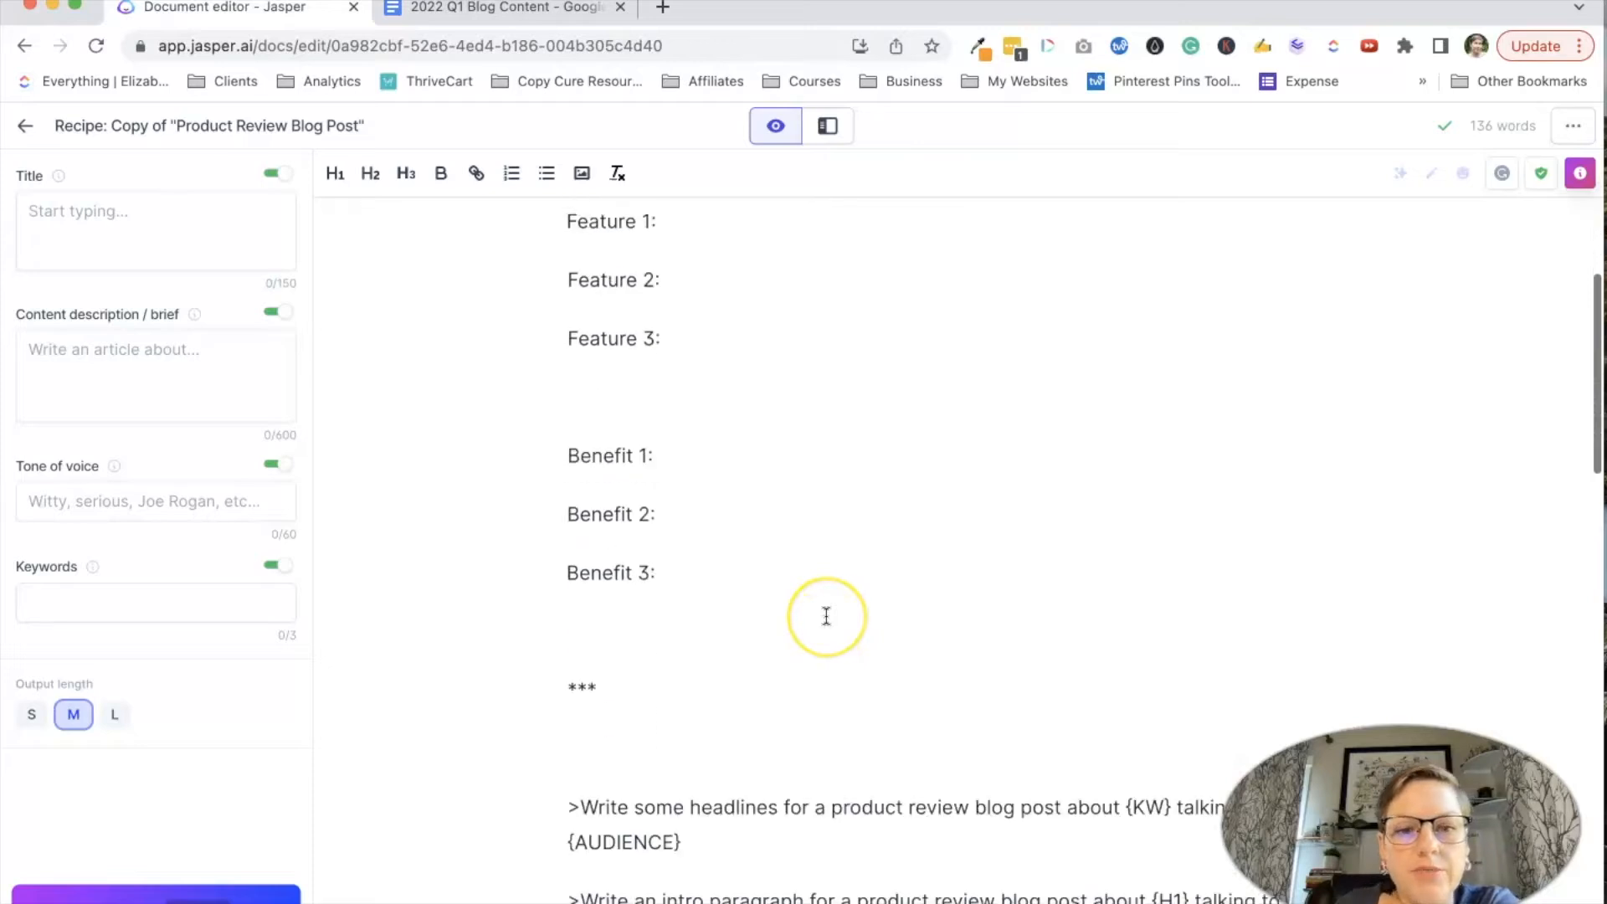
scroll(826, 616, "down", 2)
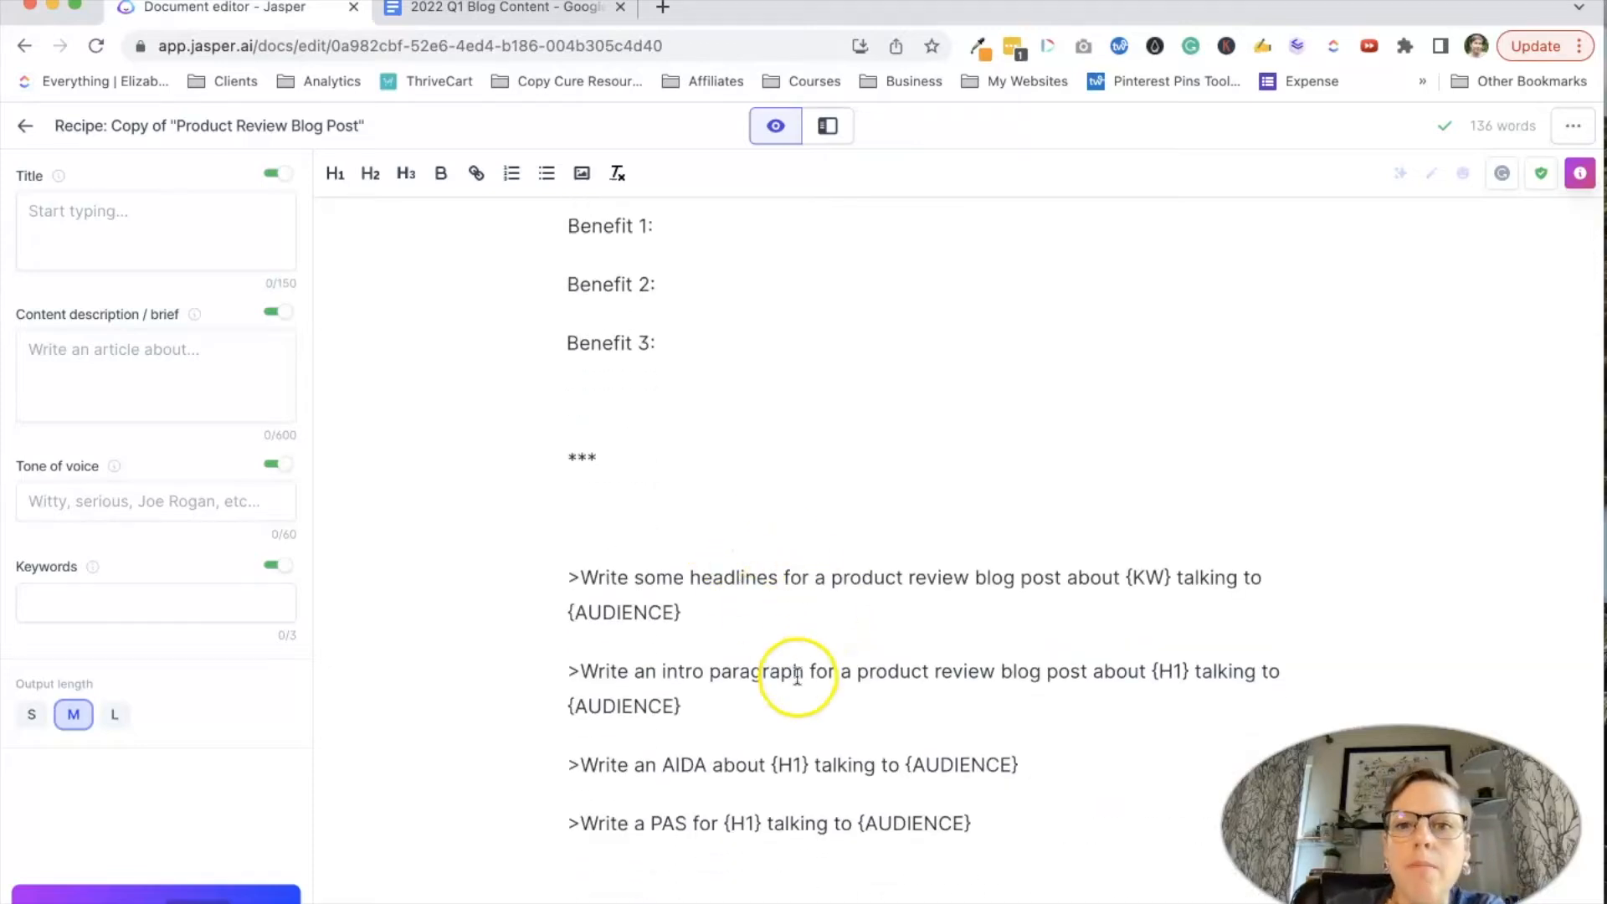
scroll(810, 713, "down", 3)
scroll(809, 715, "up", 6)
scroll(809, 715, "up", 5)
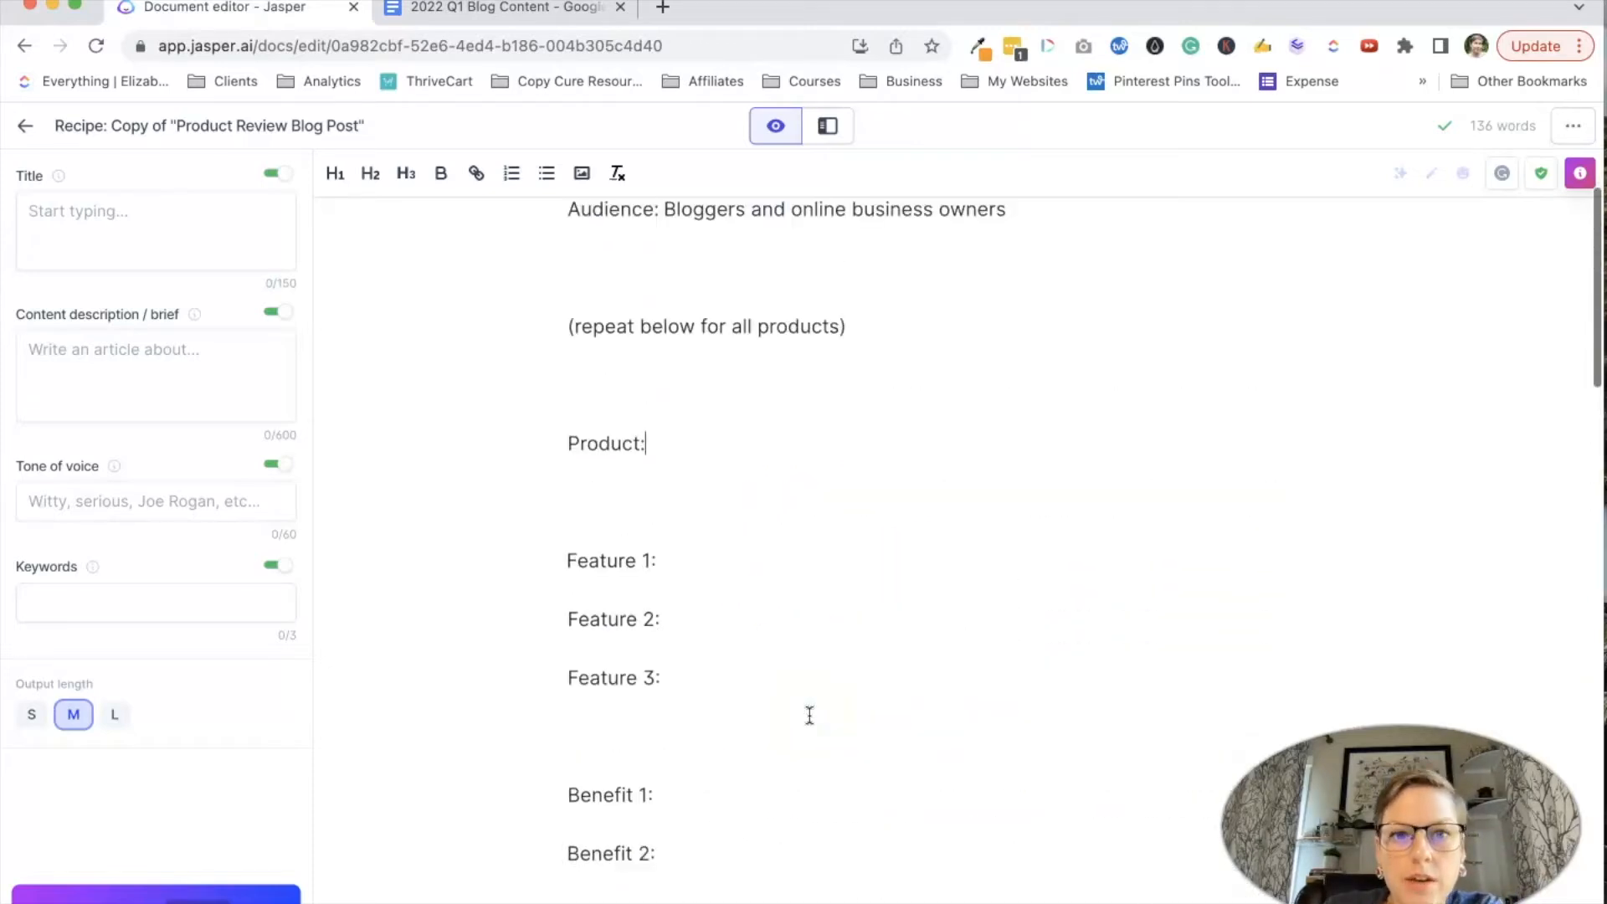
- Enter Canva as the product, "Making graphic design super easy" as Feature 1 and "Free to use" as Feature 2
left_click(733, 502)
type("Canva")
left_click(733, 587)
left_click(730, 587)
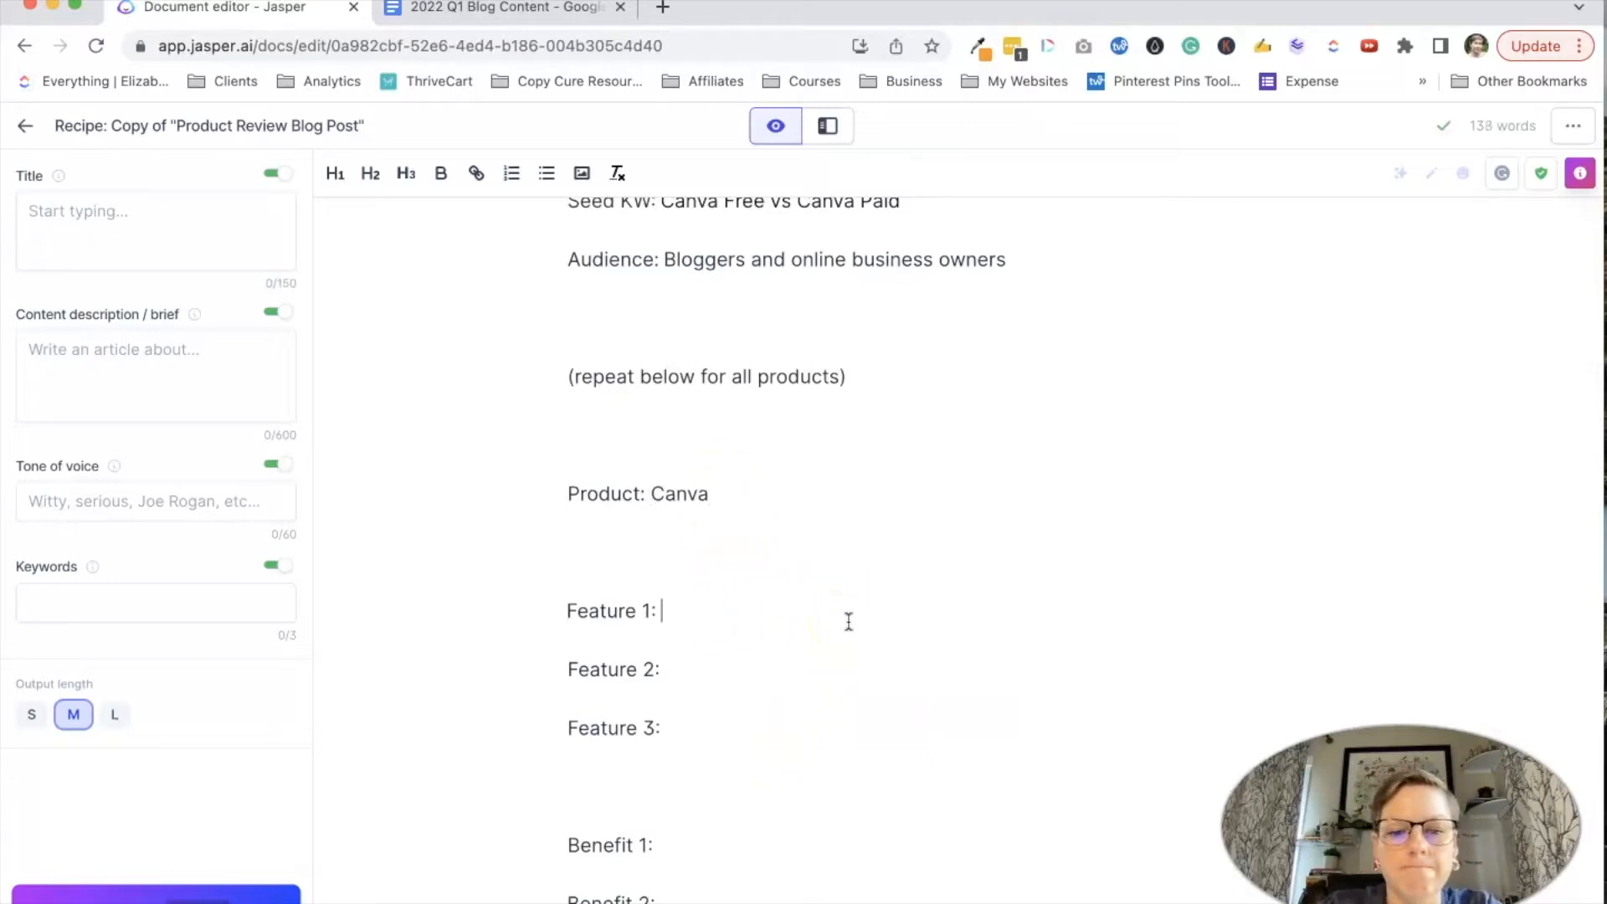
type("Making graphic design super easy")
left_click(782, 666)
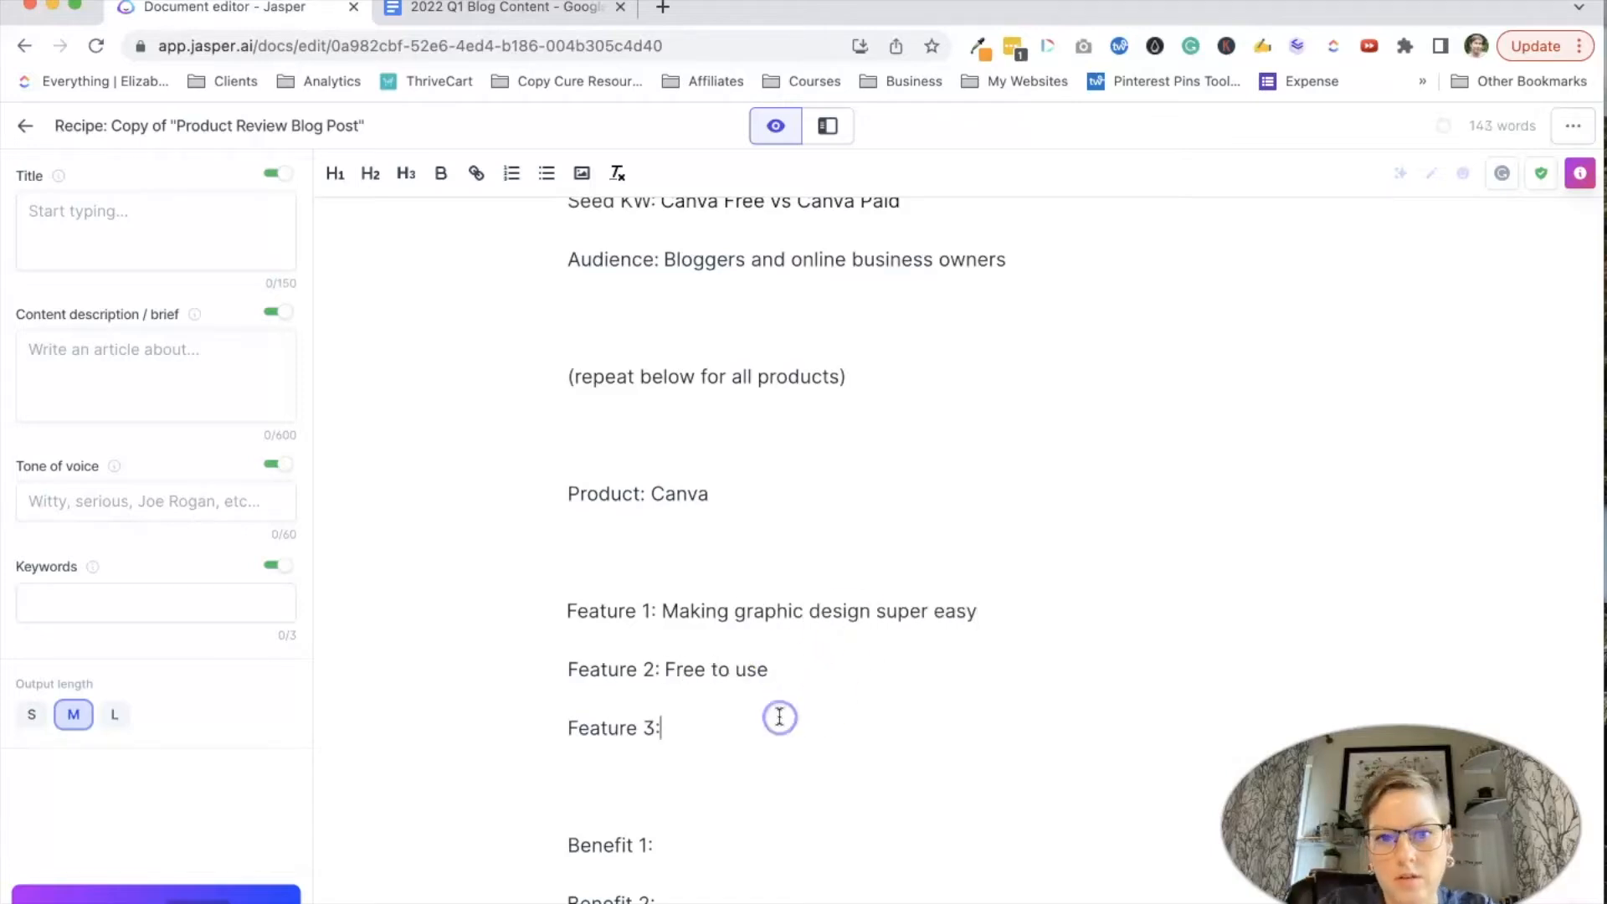
- Move the Feature 1 and Feature 2 texts down to the Benefit 1 and Benefit 2 lines
scroll(775, 760, "down", 3)
left_click_drag(994, 369, 671, 369)
key("super+x")
left_click(666, 592)
key("super+v")
left_click_drag(778, 423, 664, 420)
key("super+x")
left_click(674, 645)
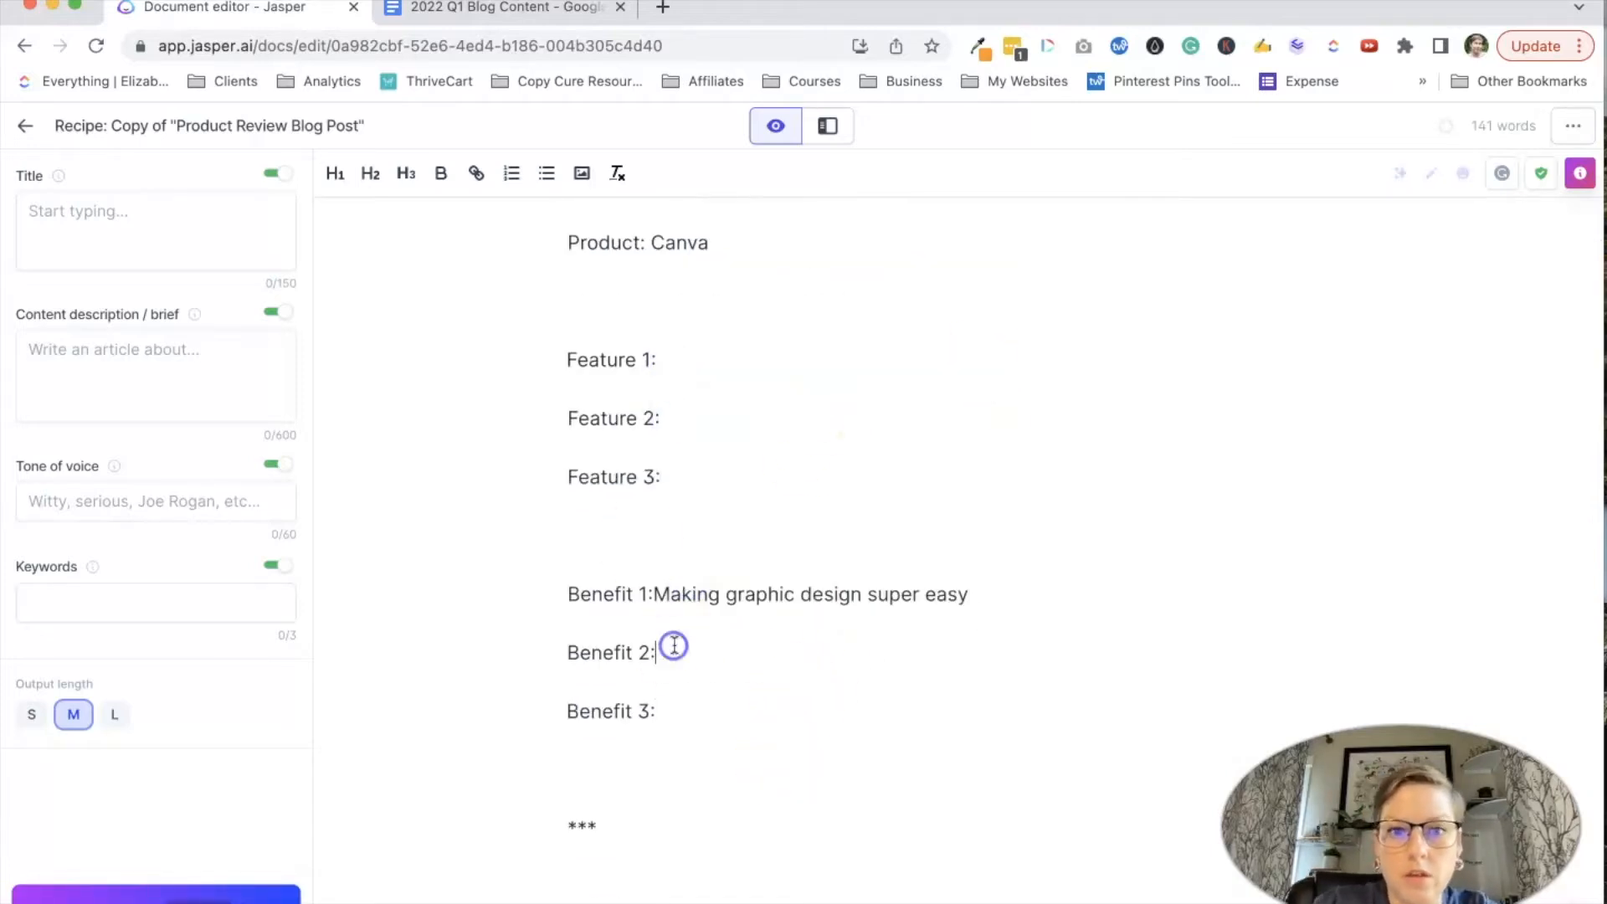
key("super+v")
- Fill Features 1 to 3 with "Tons of templates", "Amazing elements" and "Easy color picker"
left_click(697, 355)
type("Tons of")
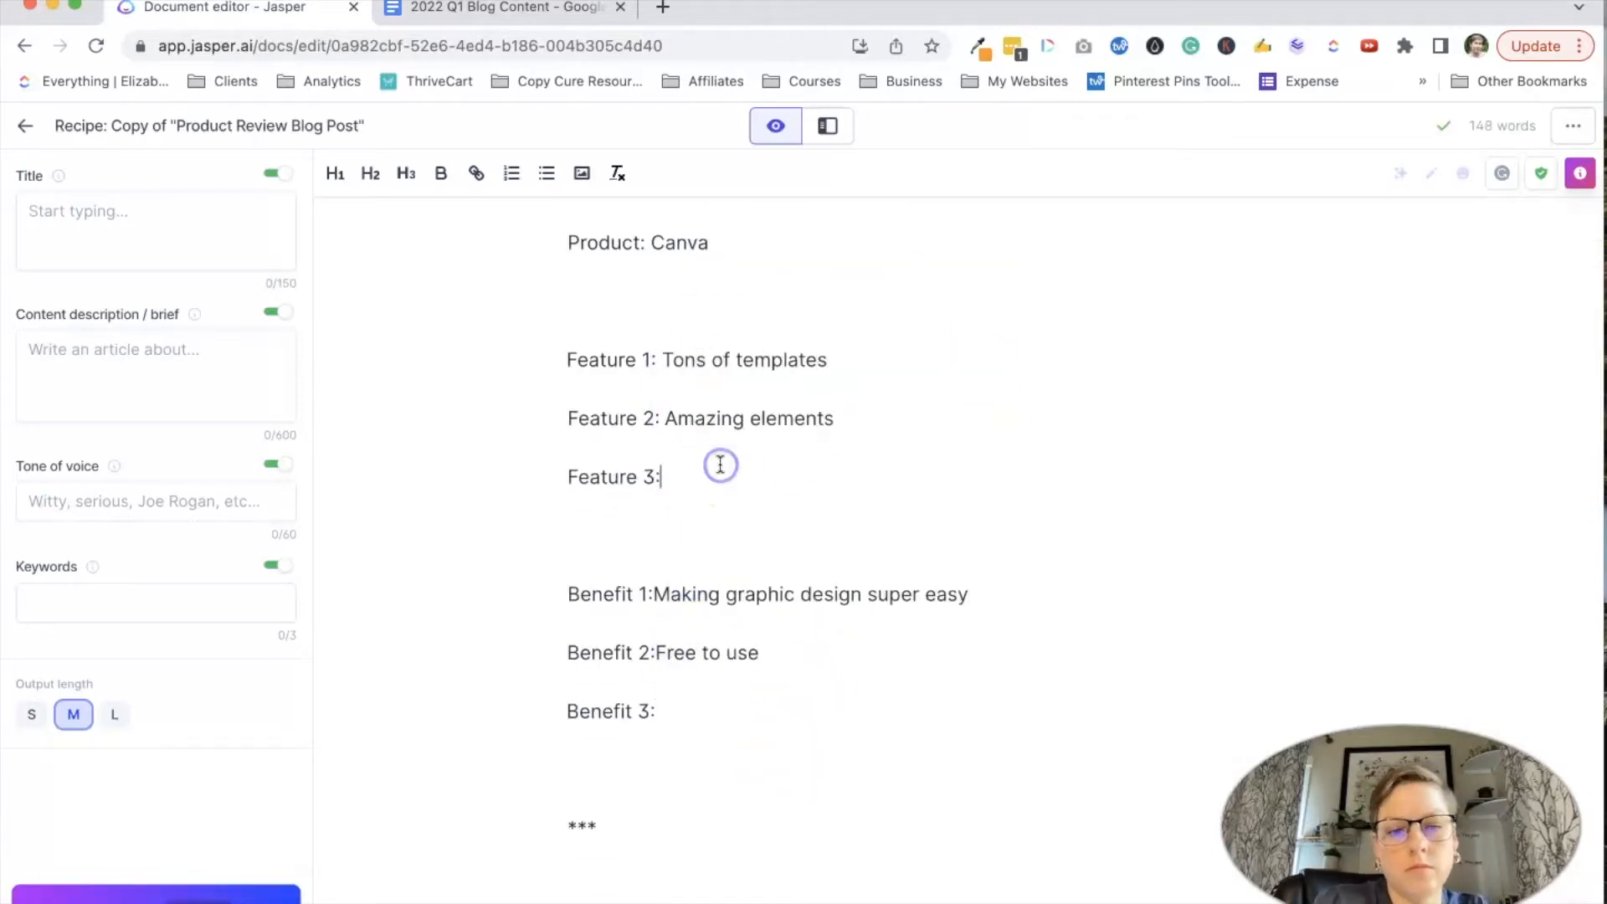
type(" picker")
- Add the missing space after "Benefit 2:" and enter "Anyone can design fantastic marketing graphics" as Benefit 3
left_click(658, 652)
left_click(704, 704)
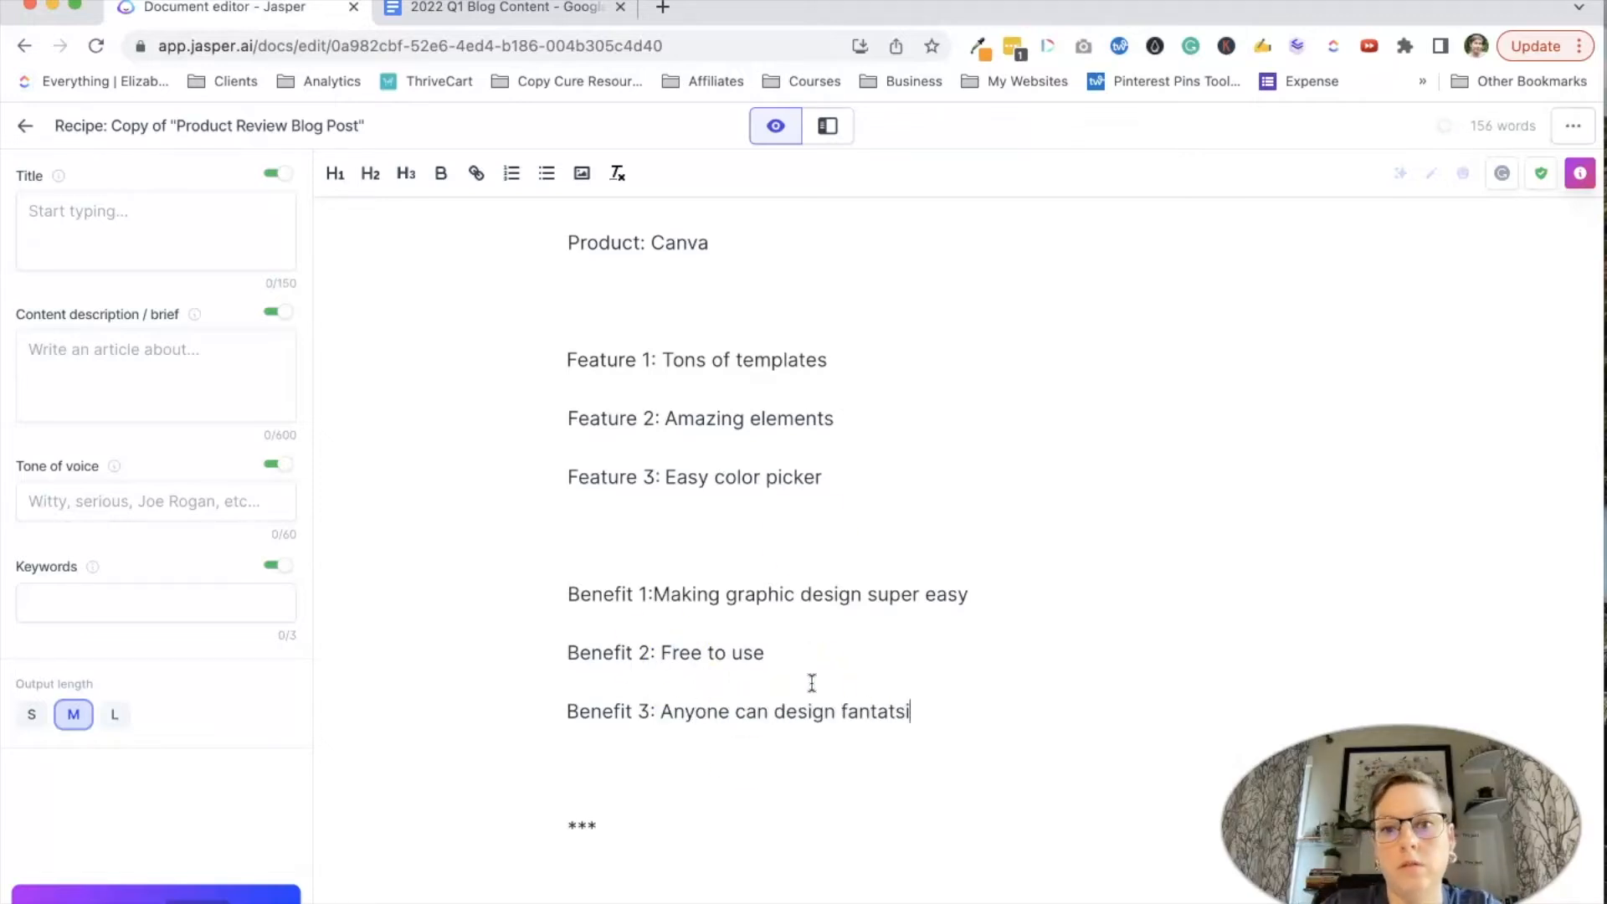
type("phics")
- Replace {KW} in the headlines command with "Canva Free vs Canva Paid"
scroll(812, 683, "down", 3)
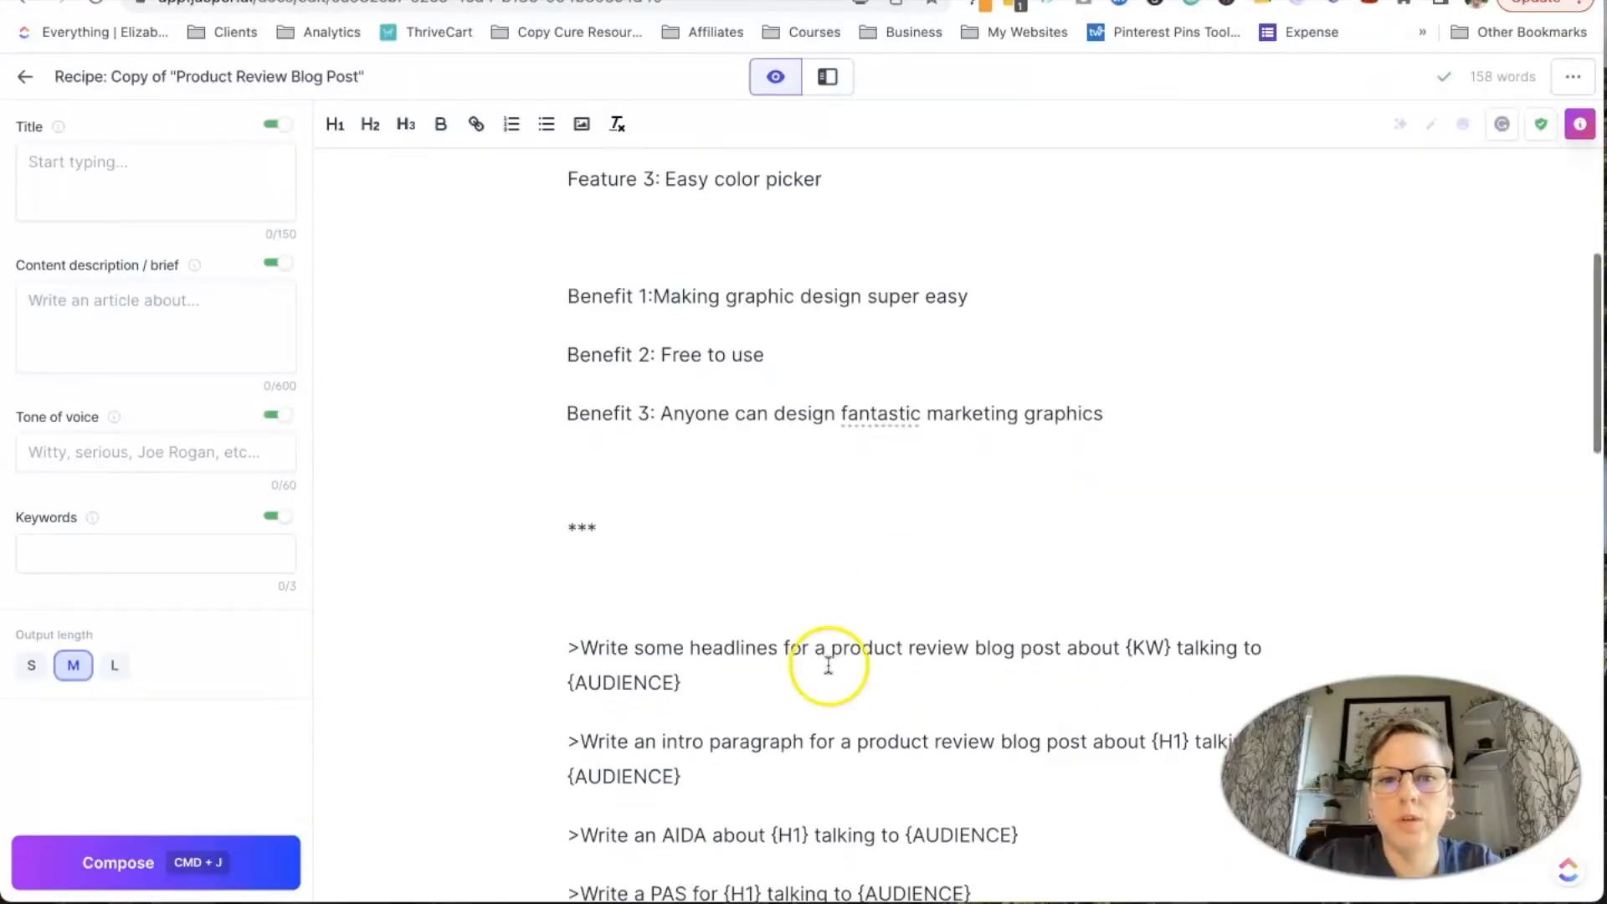
scroll(826, 664, "down", 1)
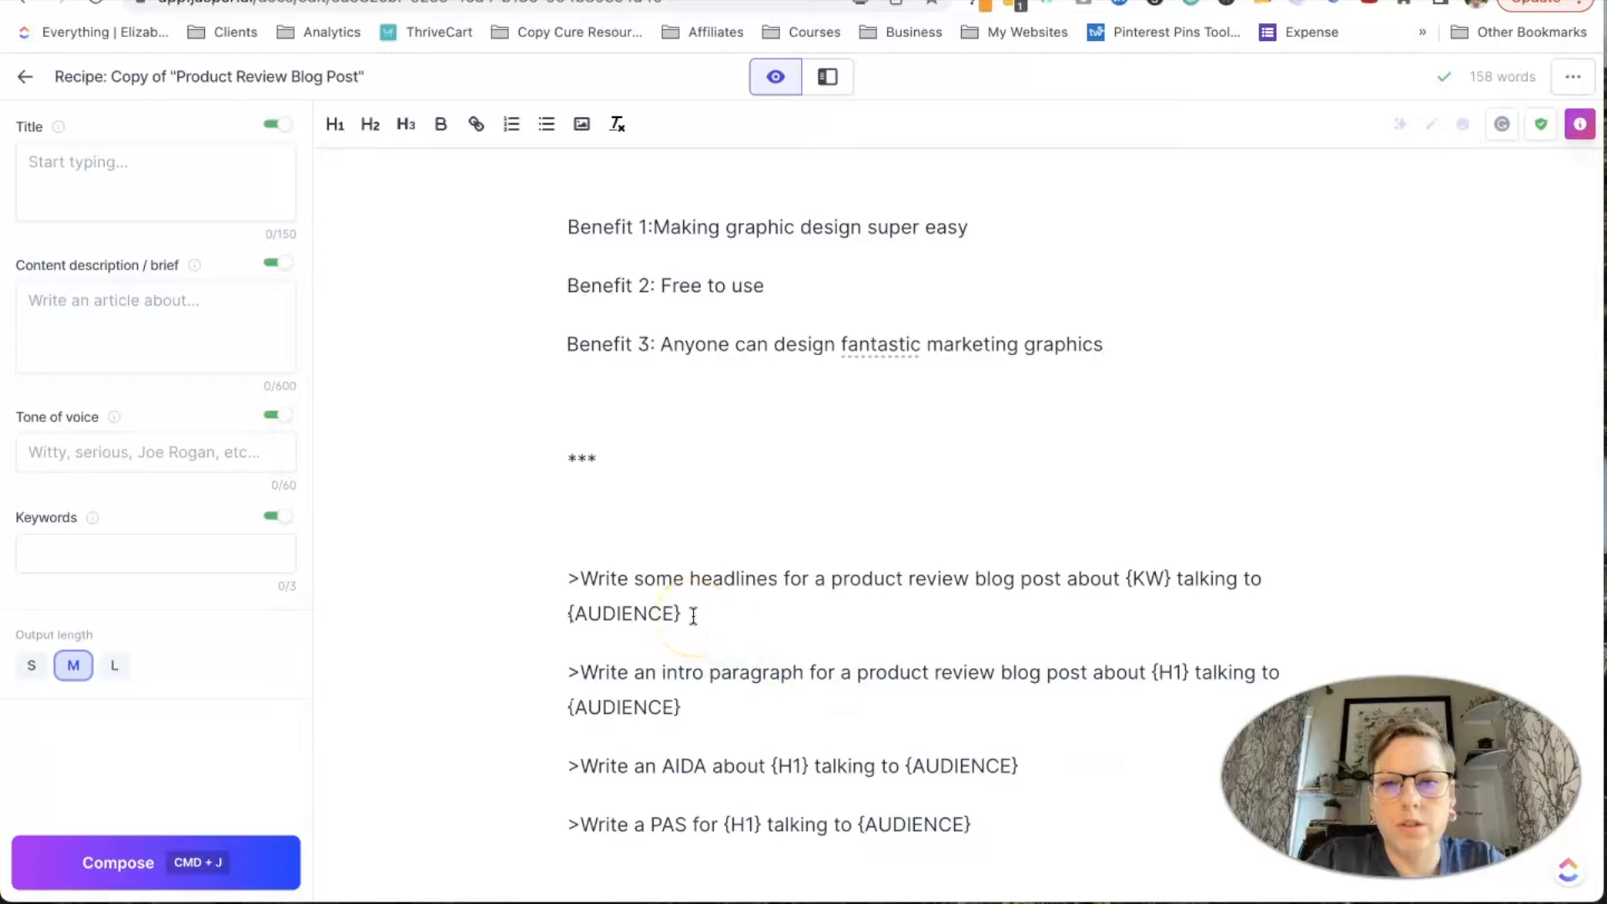
left_click_drag(1172, 579, 1125, 586)
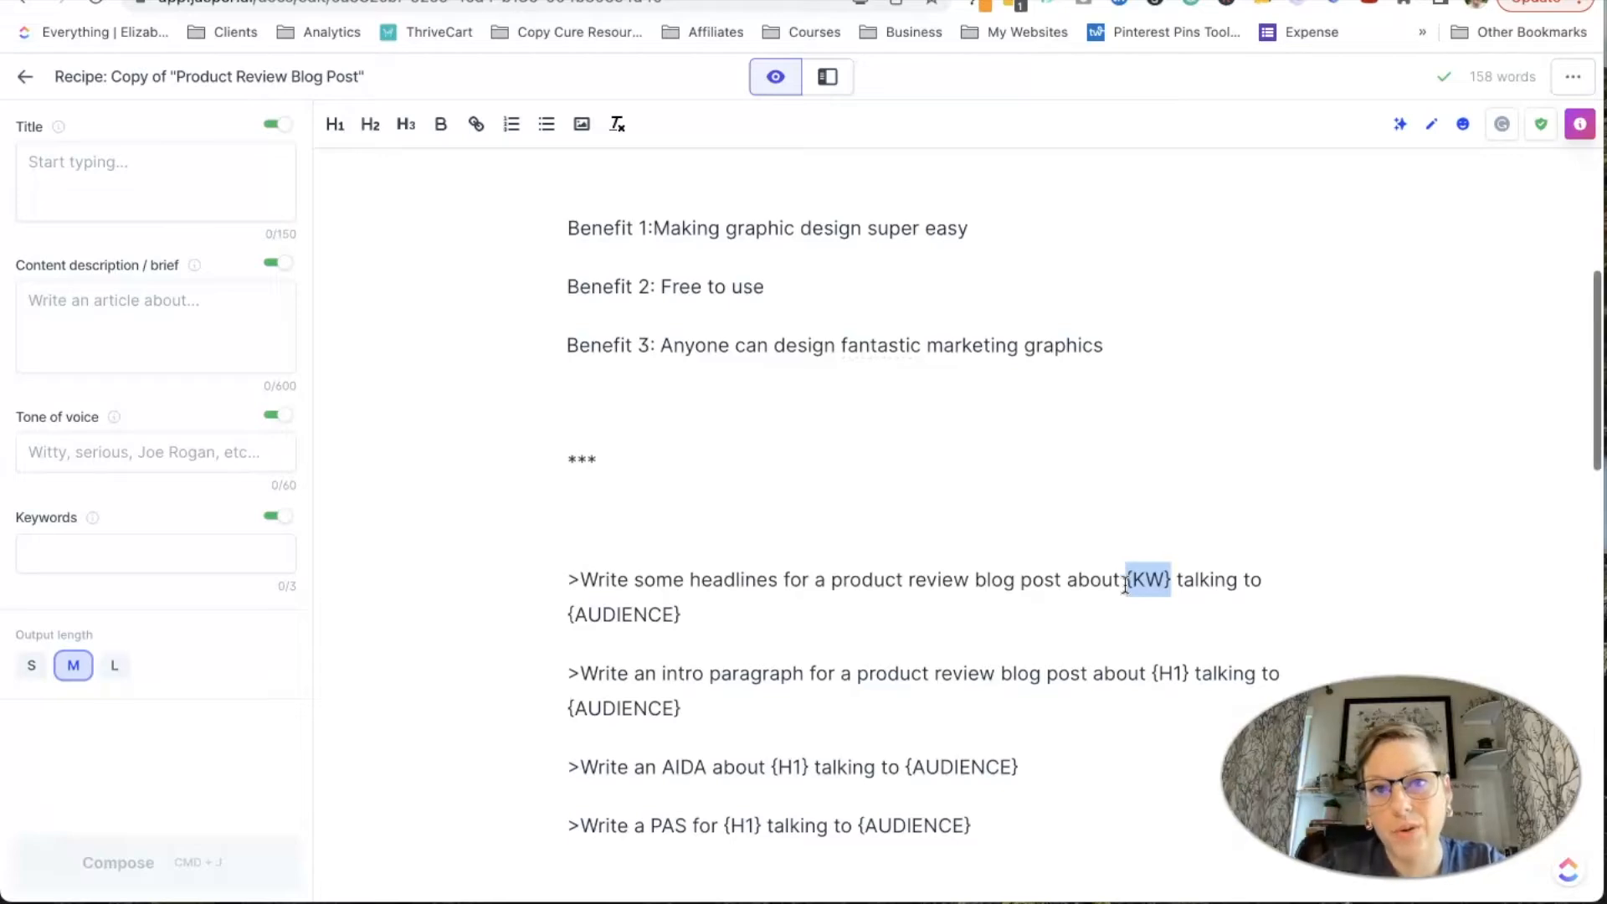
scroll(1126, 586, "up", 8)
scroll(1126, 585, "down", 5)
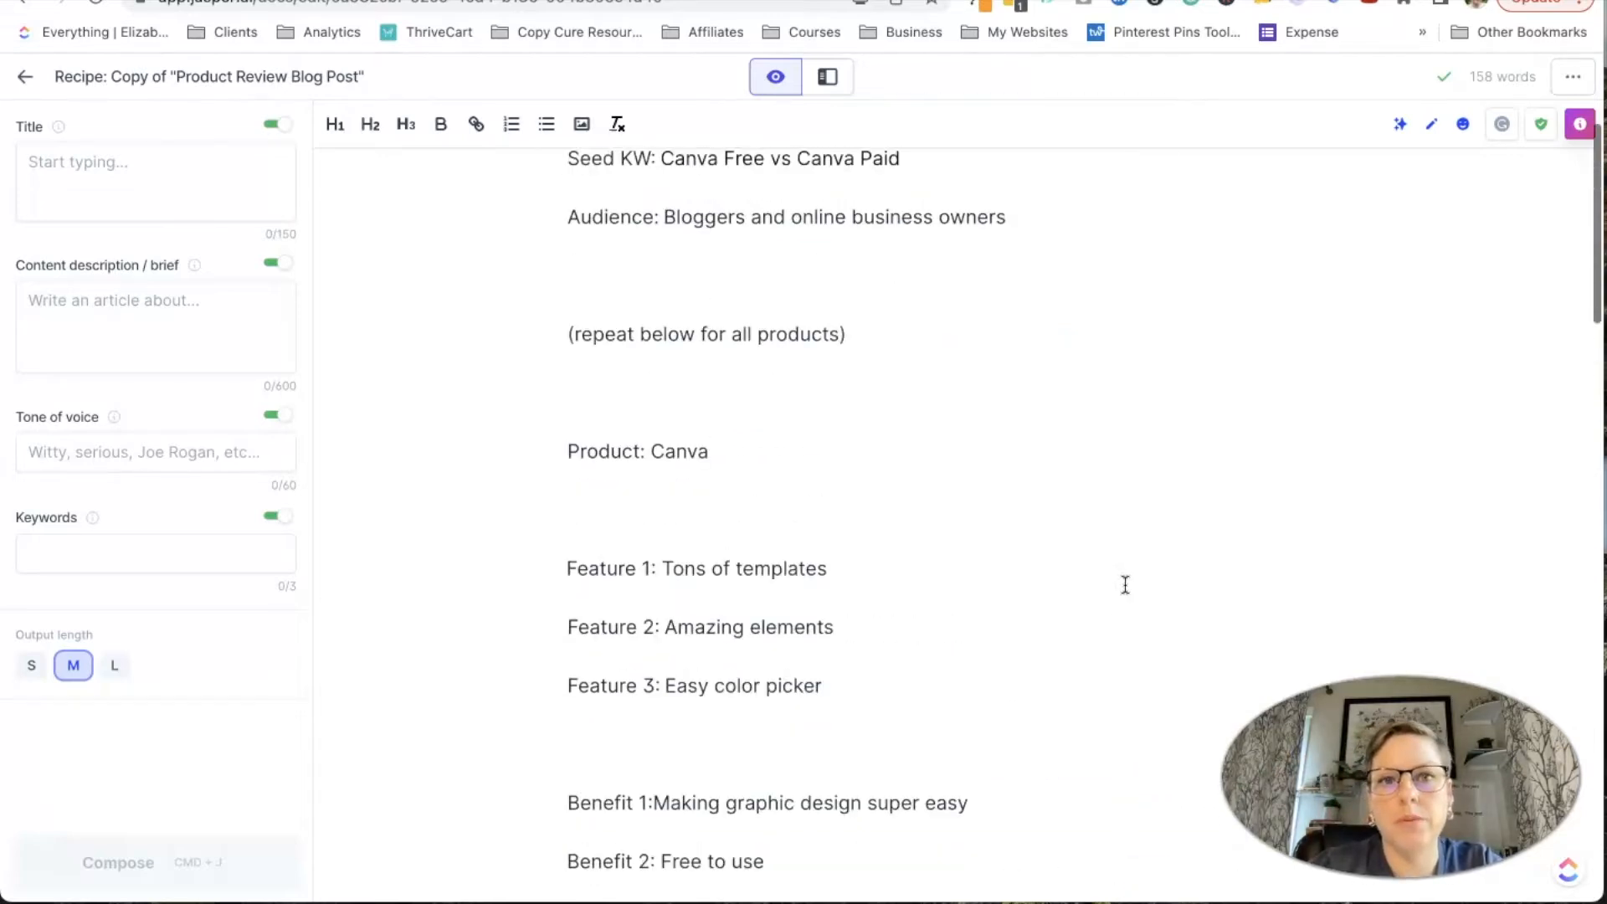
type("Canv")
type("a Free vs Pro")
type("id talking to {AUDIENCE")
- Replace {AUDIENCE} in the headlines command with "Bloggers and online business owners" copied from the Audience line
scroll(1141, 513, "up", 5)
left_click_drag(1008, 266, 667, 269)
scroll(667, 267, "down", 3)
scroll(666, 272, "down", 7)
left_click_drag(837, 619, 701, 618)
key("BackSpace")
key("super+v")
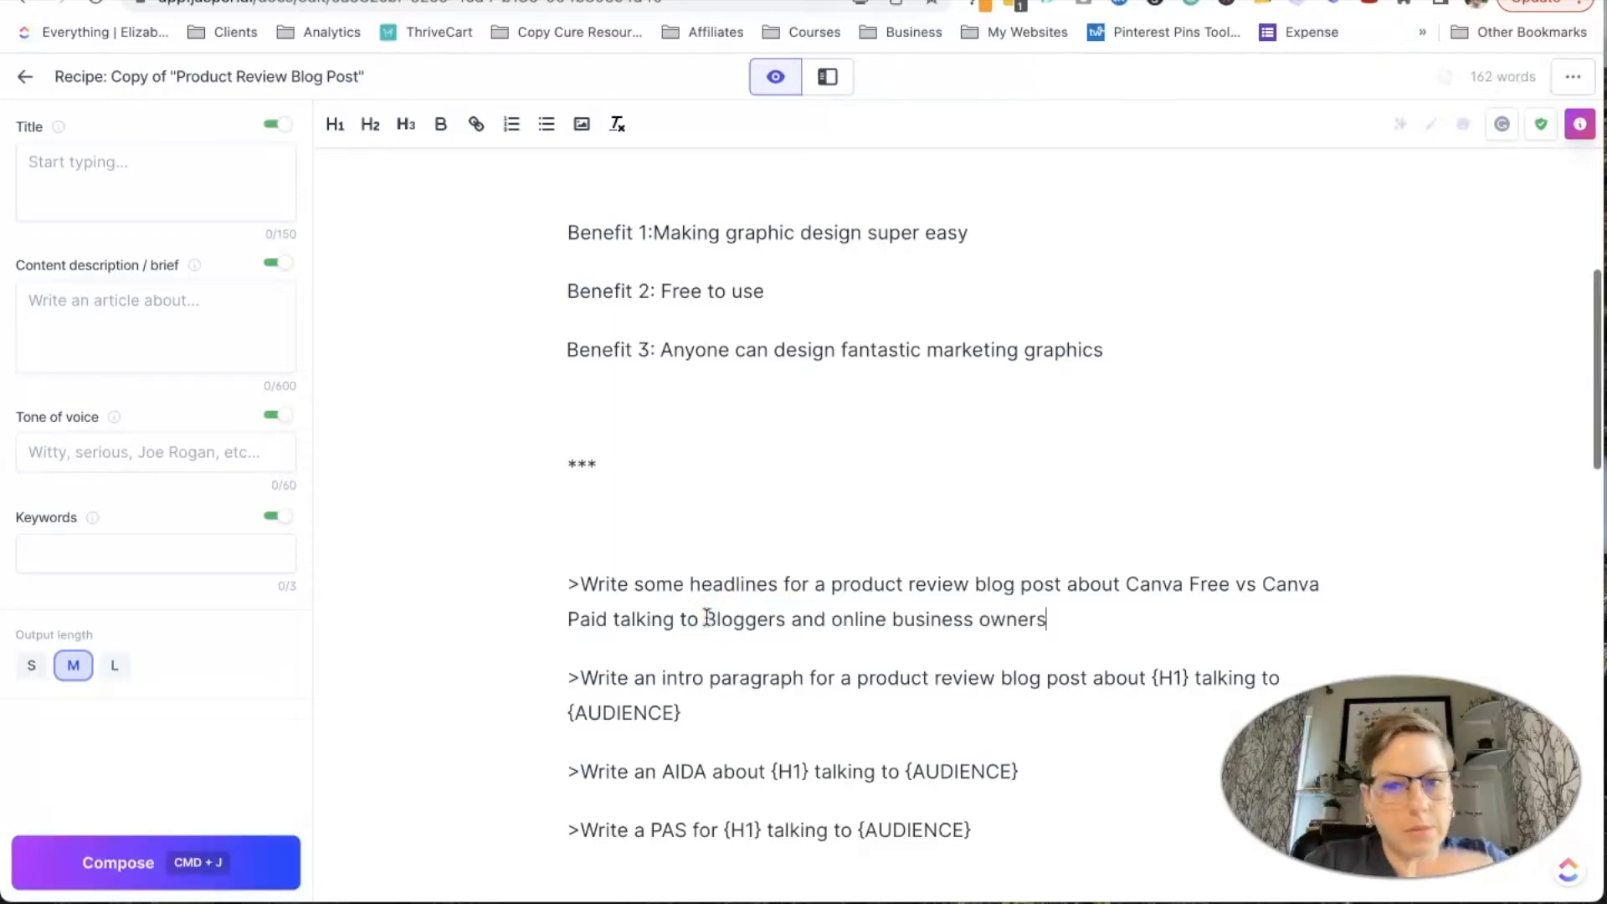
- Run the completed headlines command to generate headline ideas for the blog post
triple_click(798, 599)
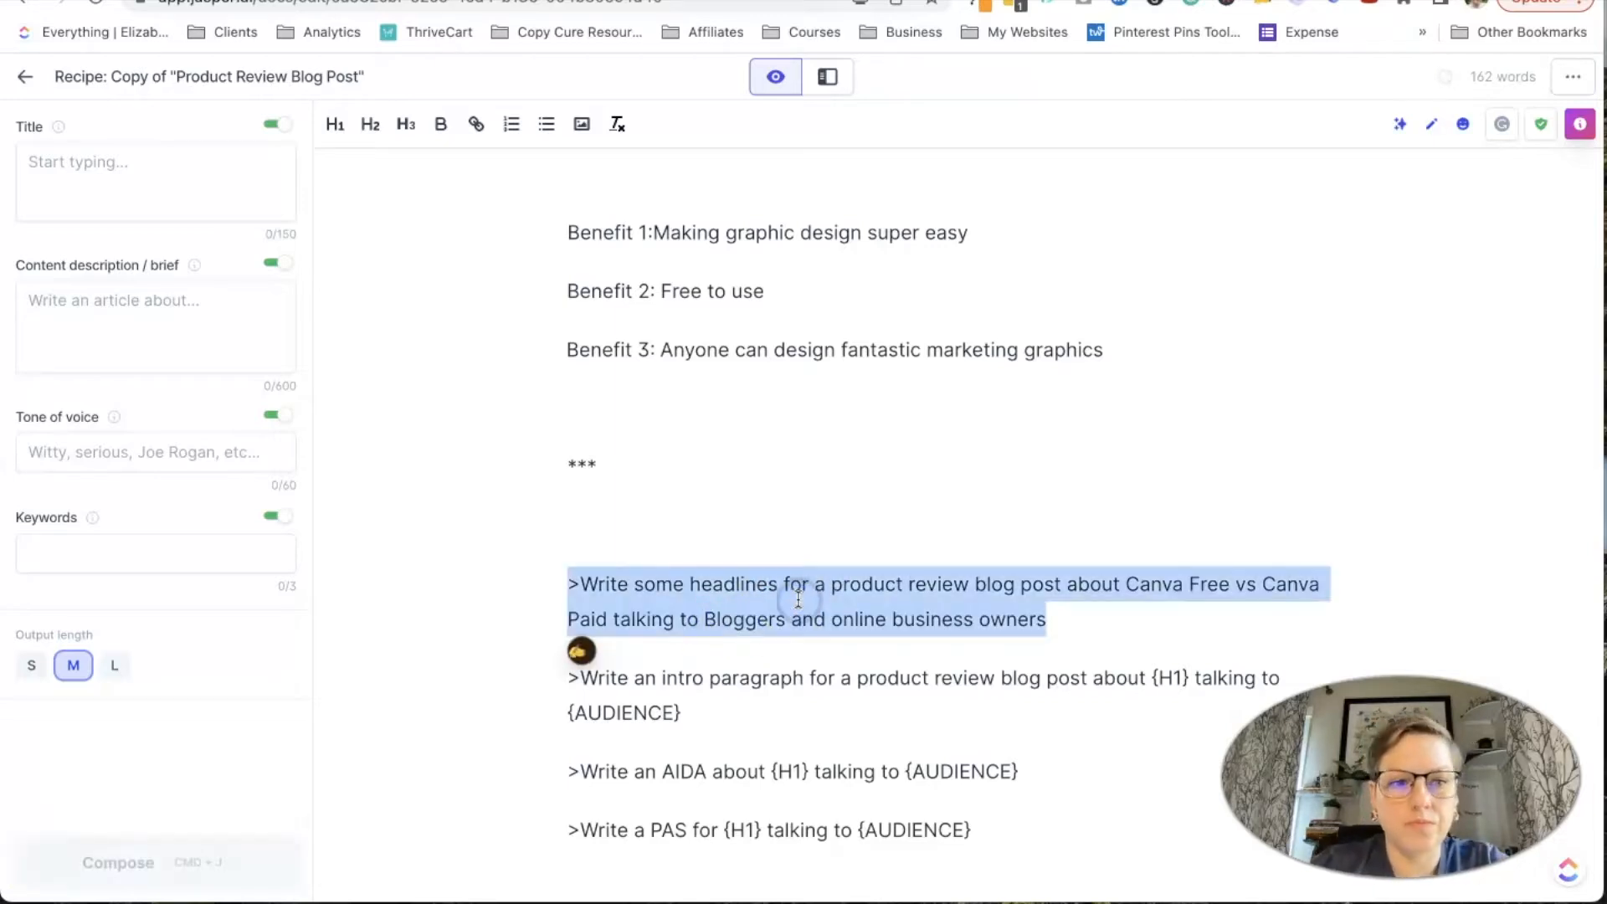
key("super+j")
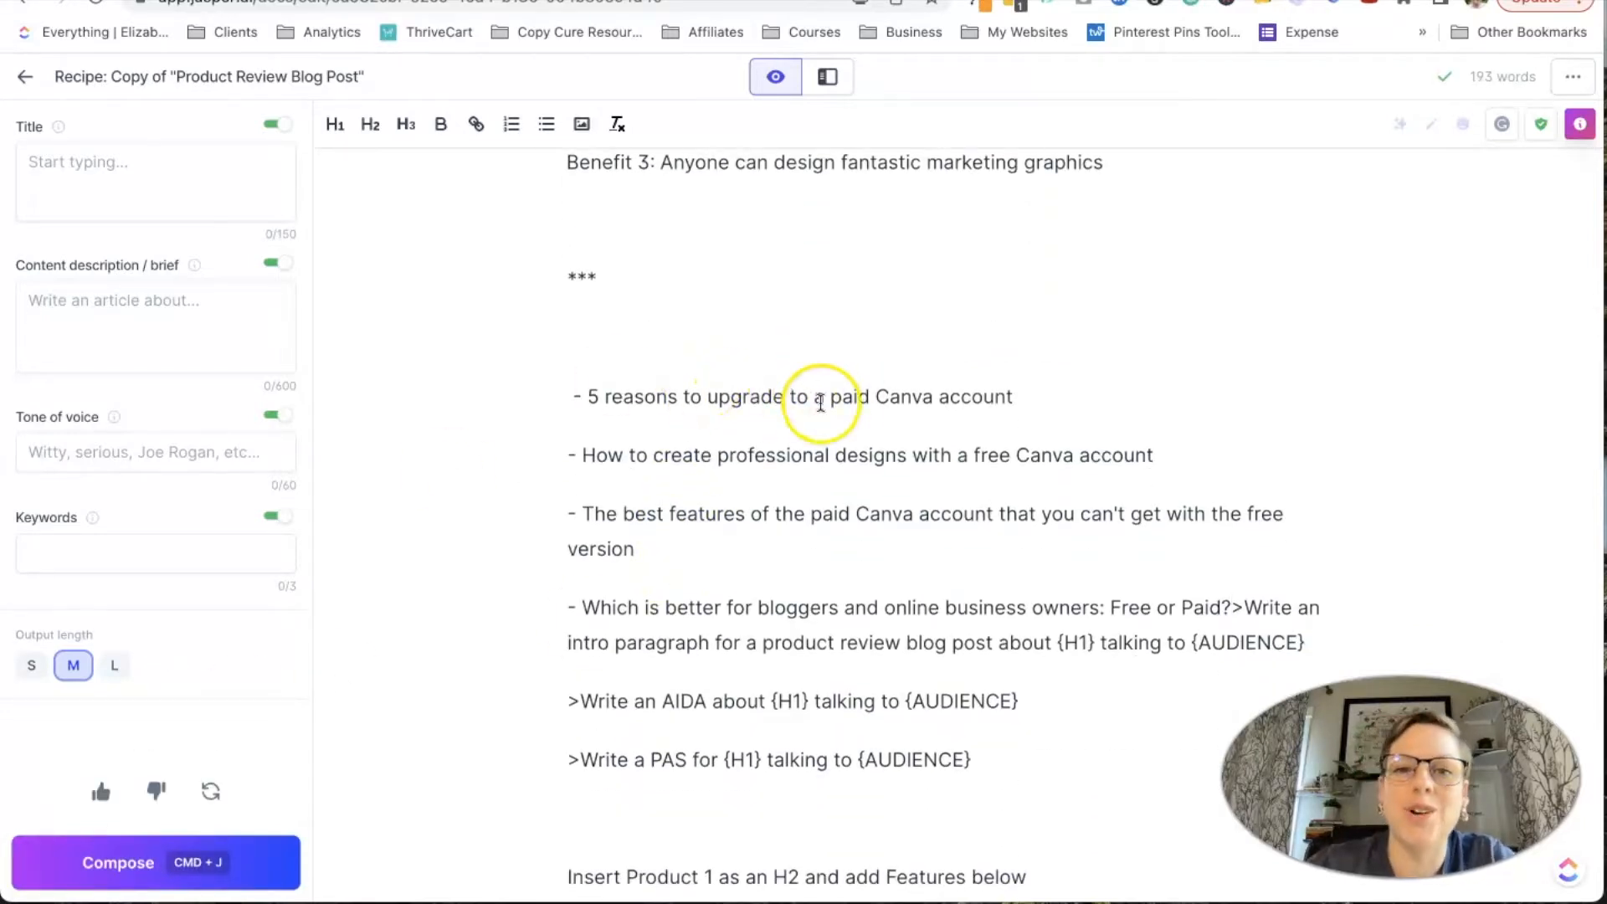
scroll(601, 458, "down", 3)
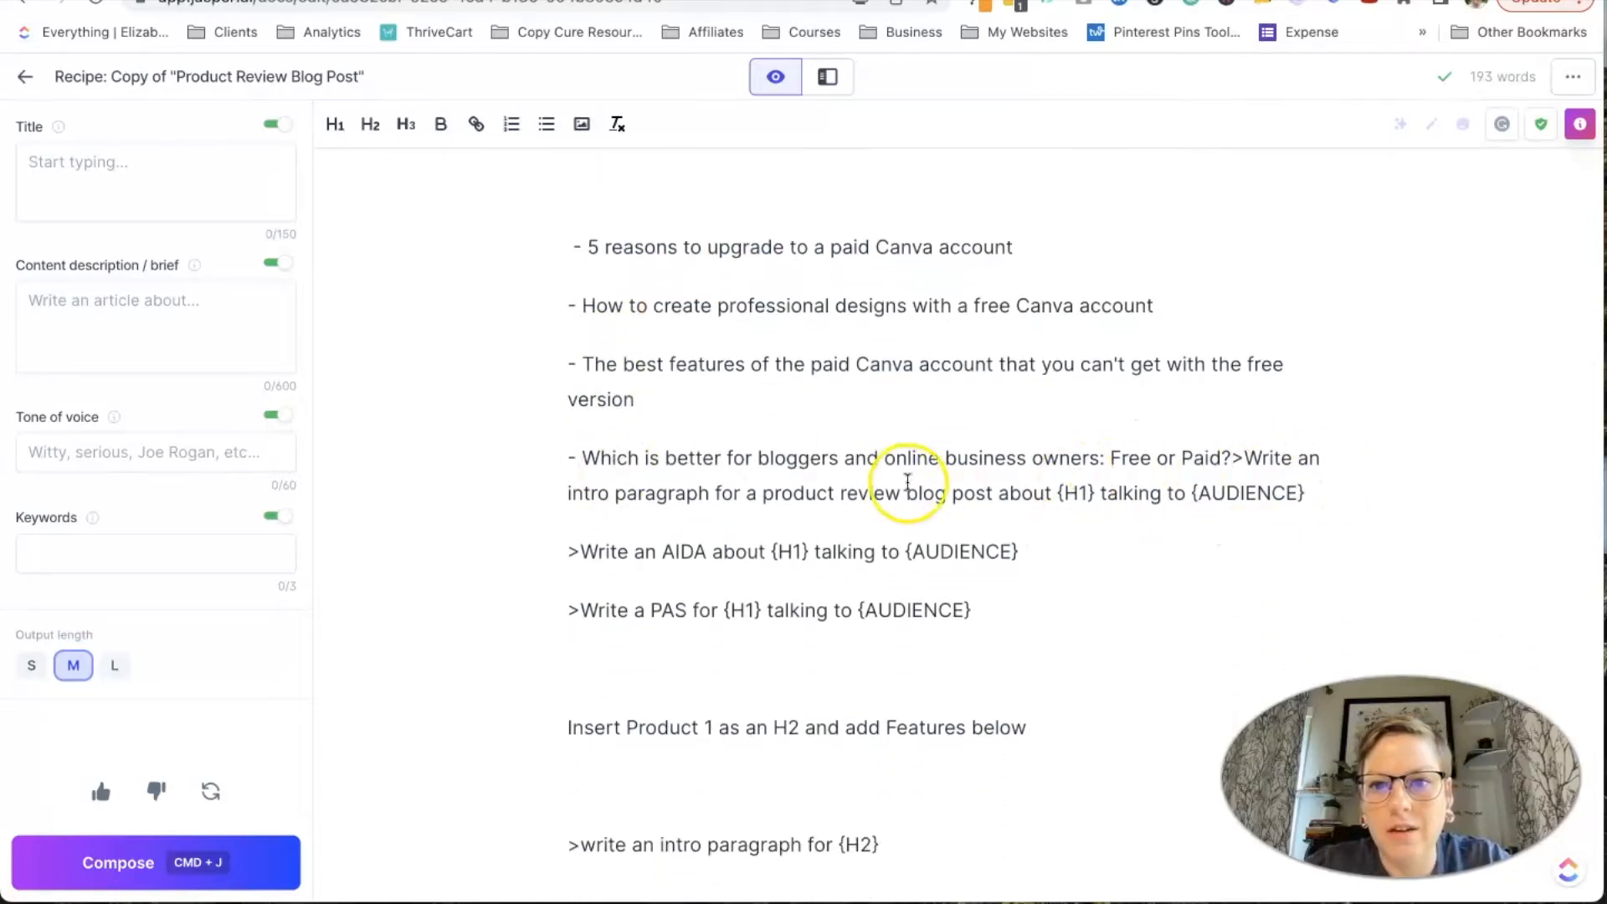
- Put the intro command on its own line, strip the dash from the last headline and insert "Canva" before "Free or Paid?"
key("Return")
triple_click(962, 455)
left_click(700, 455)
left_click(580, 457)
key("BackSpace")
key("BackSpace")
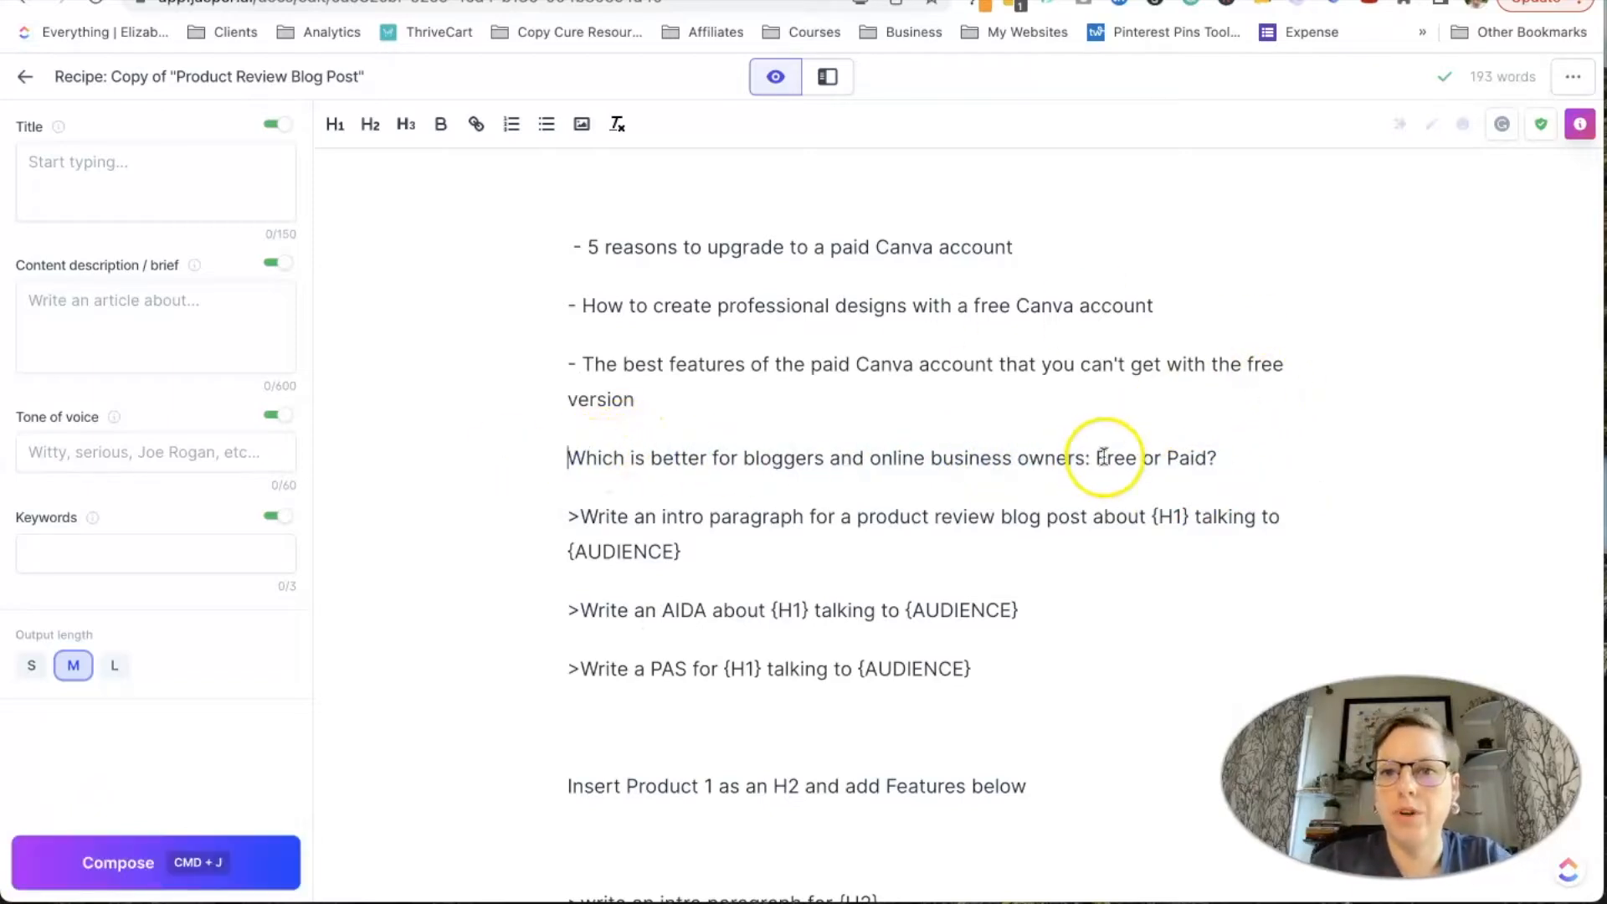
left_click(1096, 458)
type("Canva")
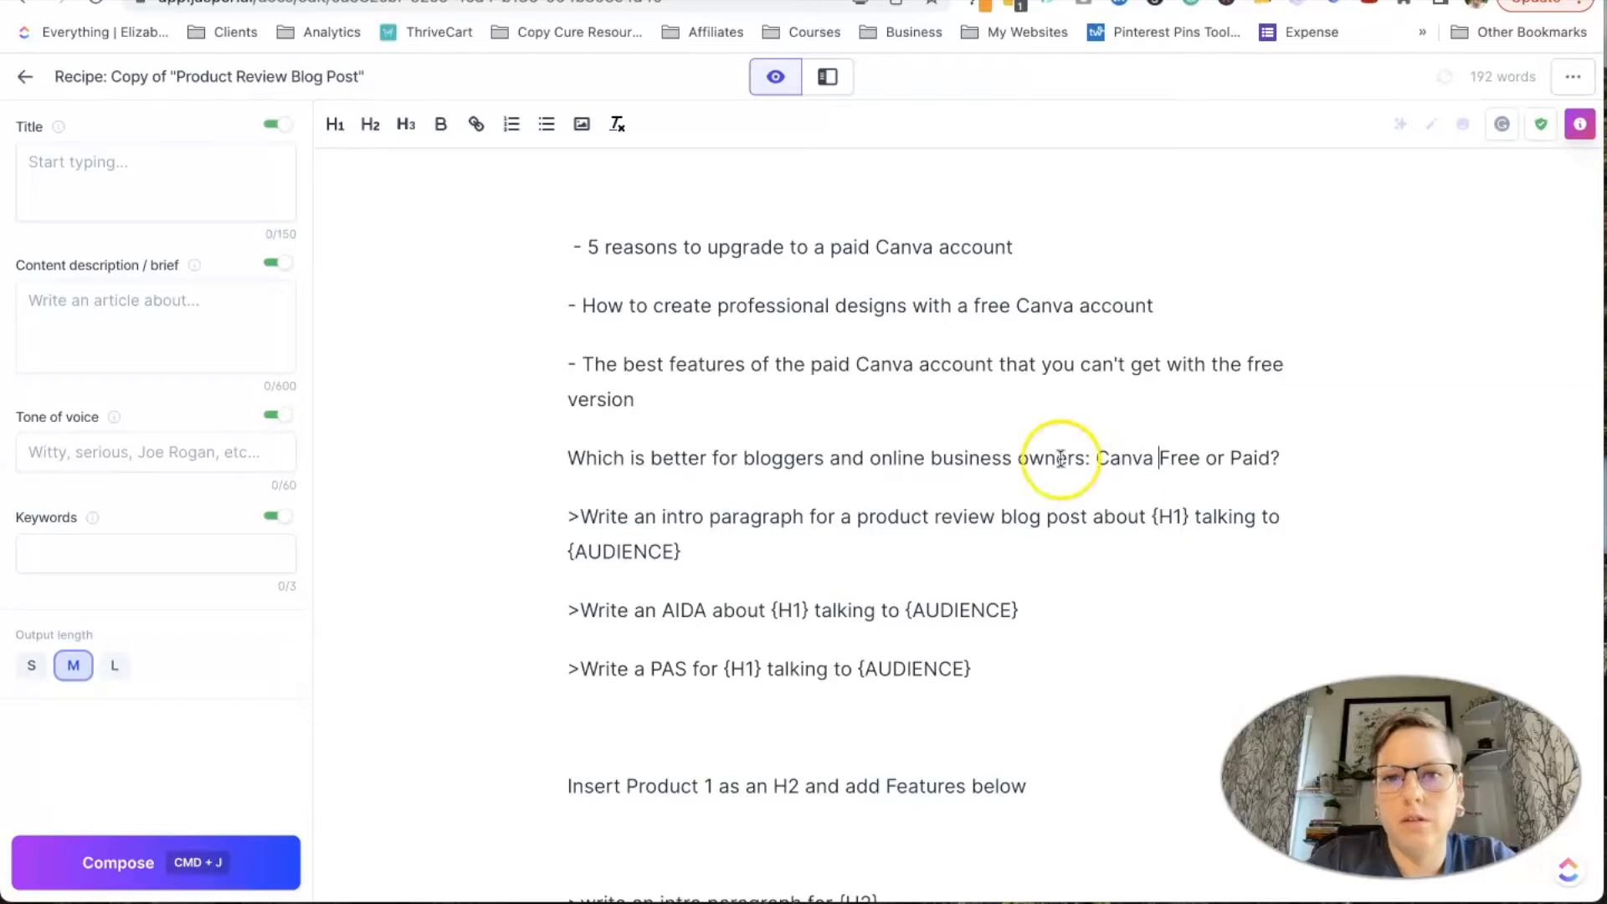
- Format the "Which is better for bloggers and online business owners" headline as H1 and delete the other generated headlines above it
triple_click(1042, 458)
left_click(335, 124)
left_click_drag(657, 403, 558, 206)
key("BackSpace")
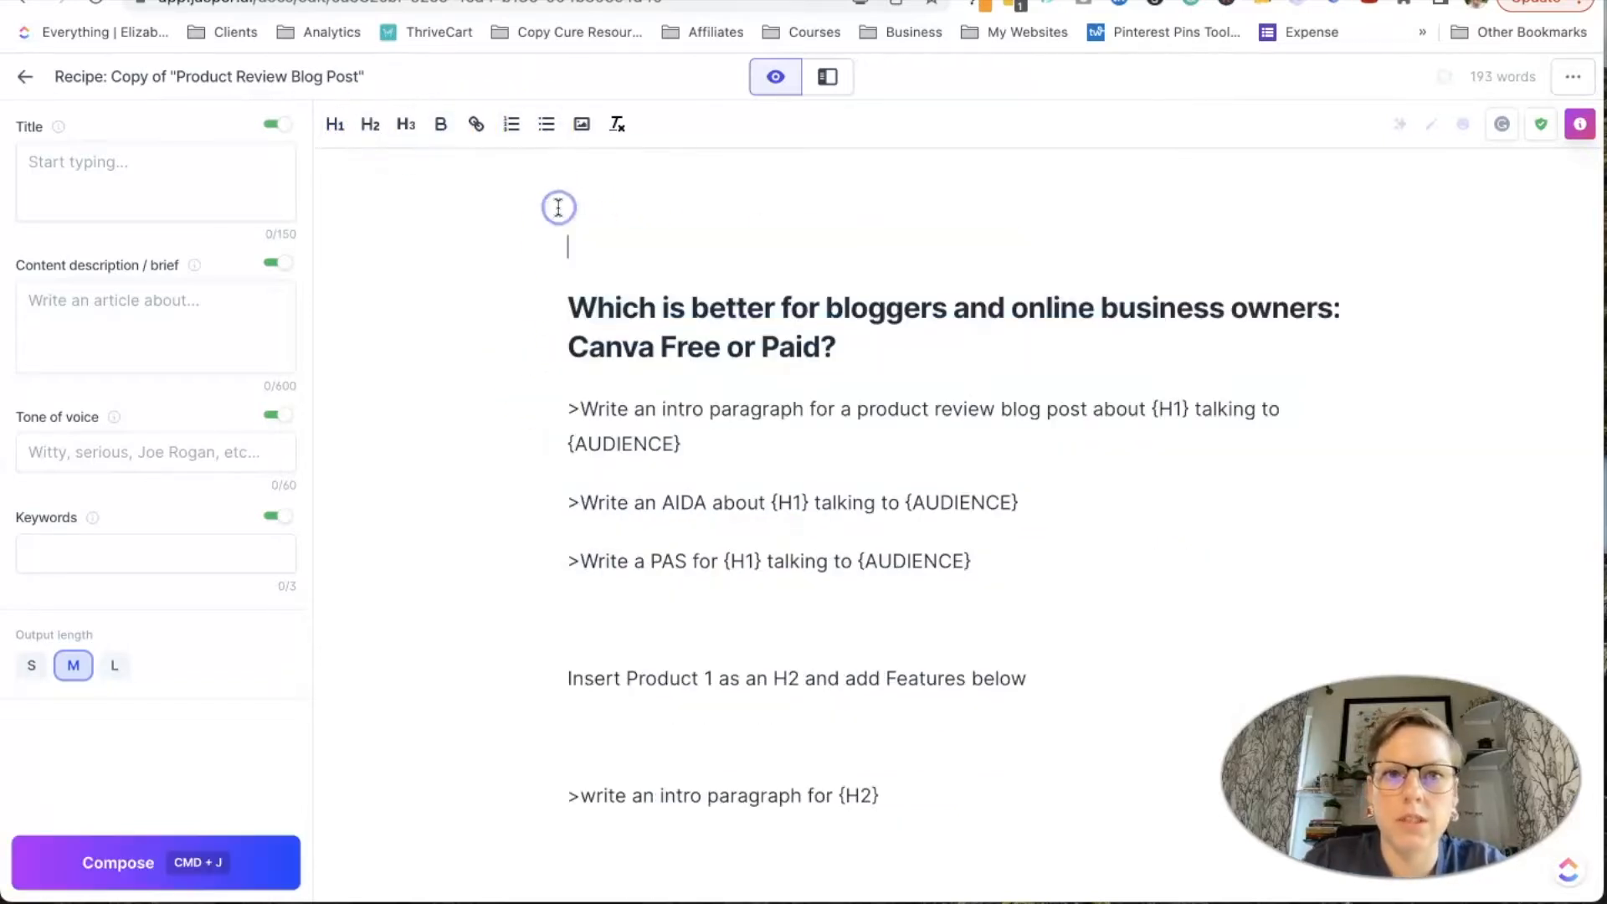
key("BackSpace")
key("BackSpace")
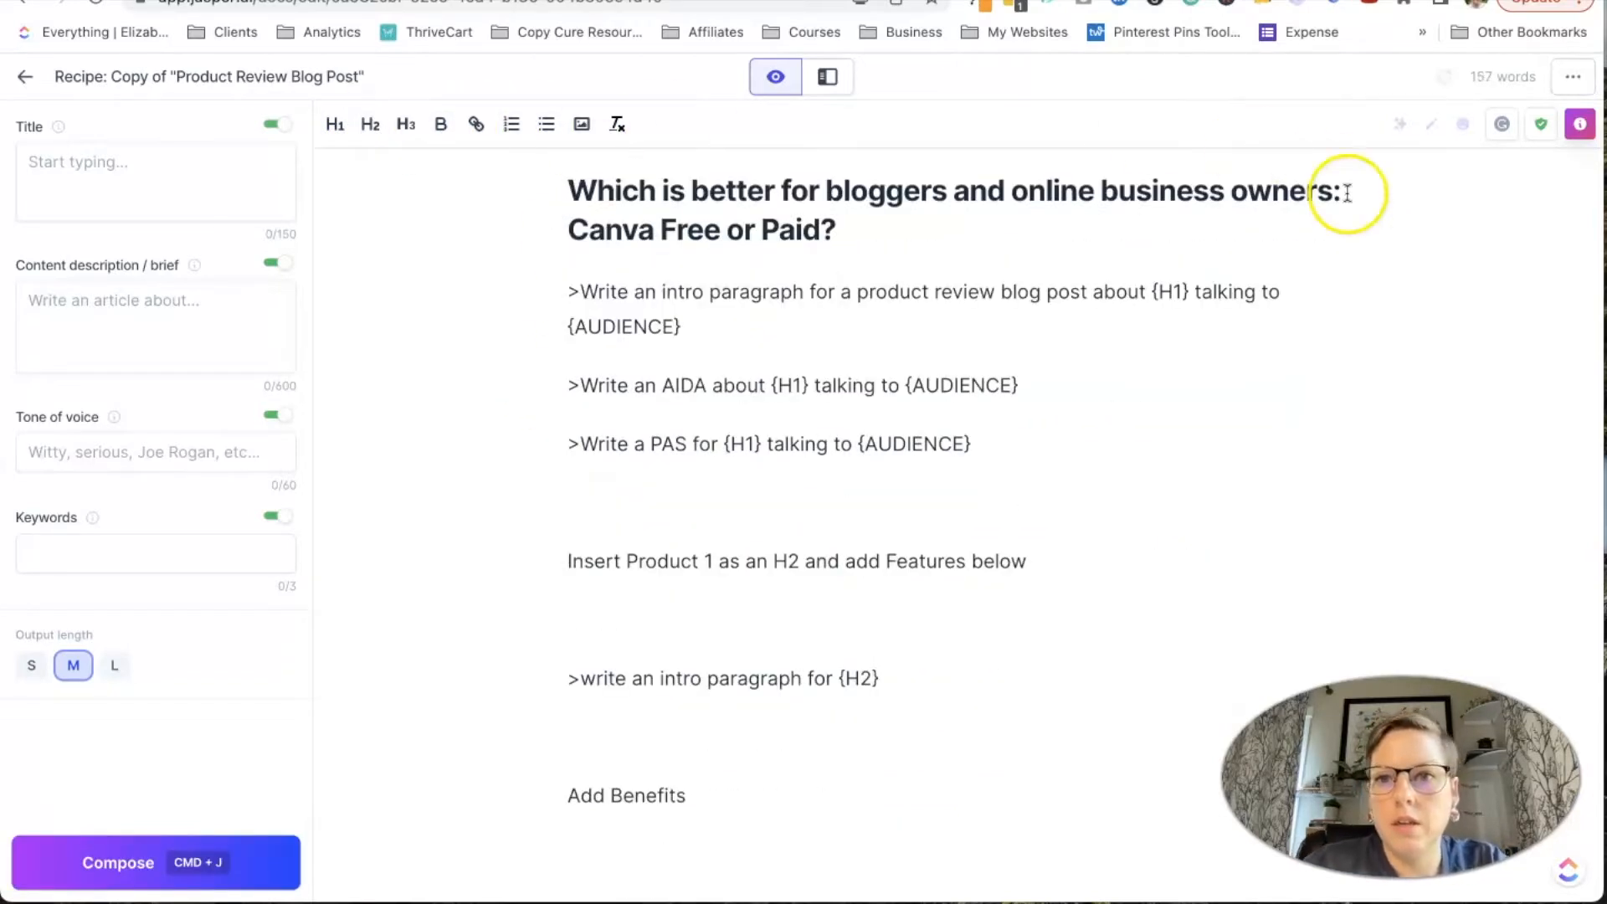
- Replace {H1} in the intro paragraph command with the copied H1 headline and keep the whole command on one paragraph
triple_click(720, 199)
key("super+c")
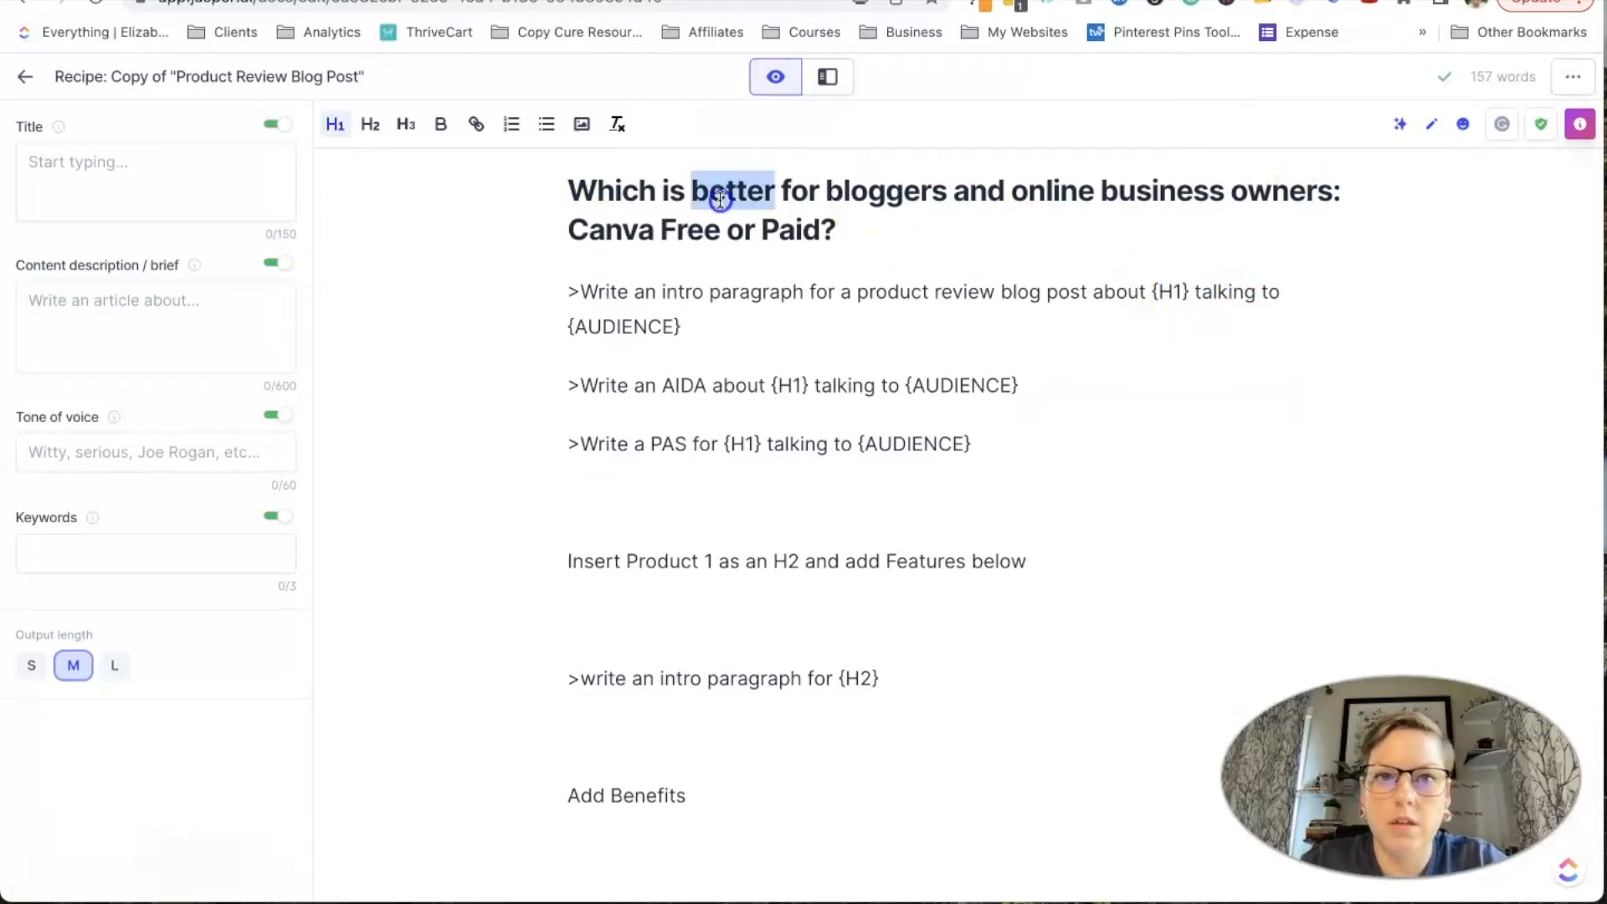
left_click_drag(1195, 297, 1146, 298)
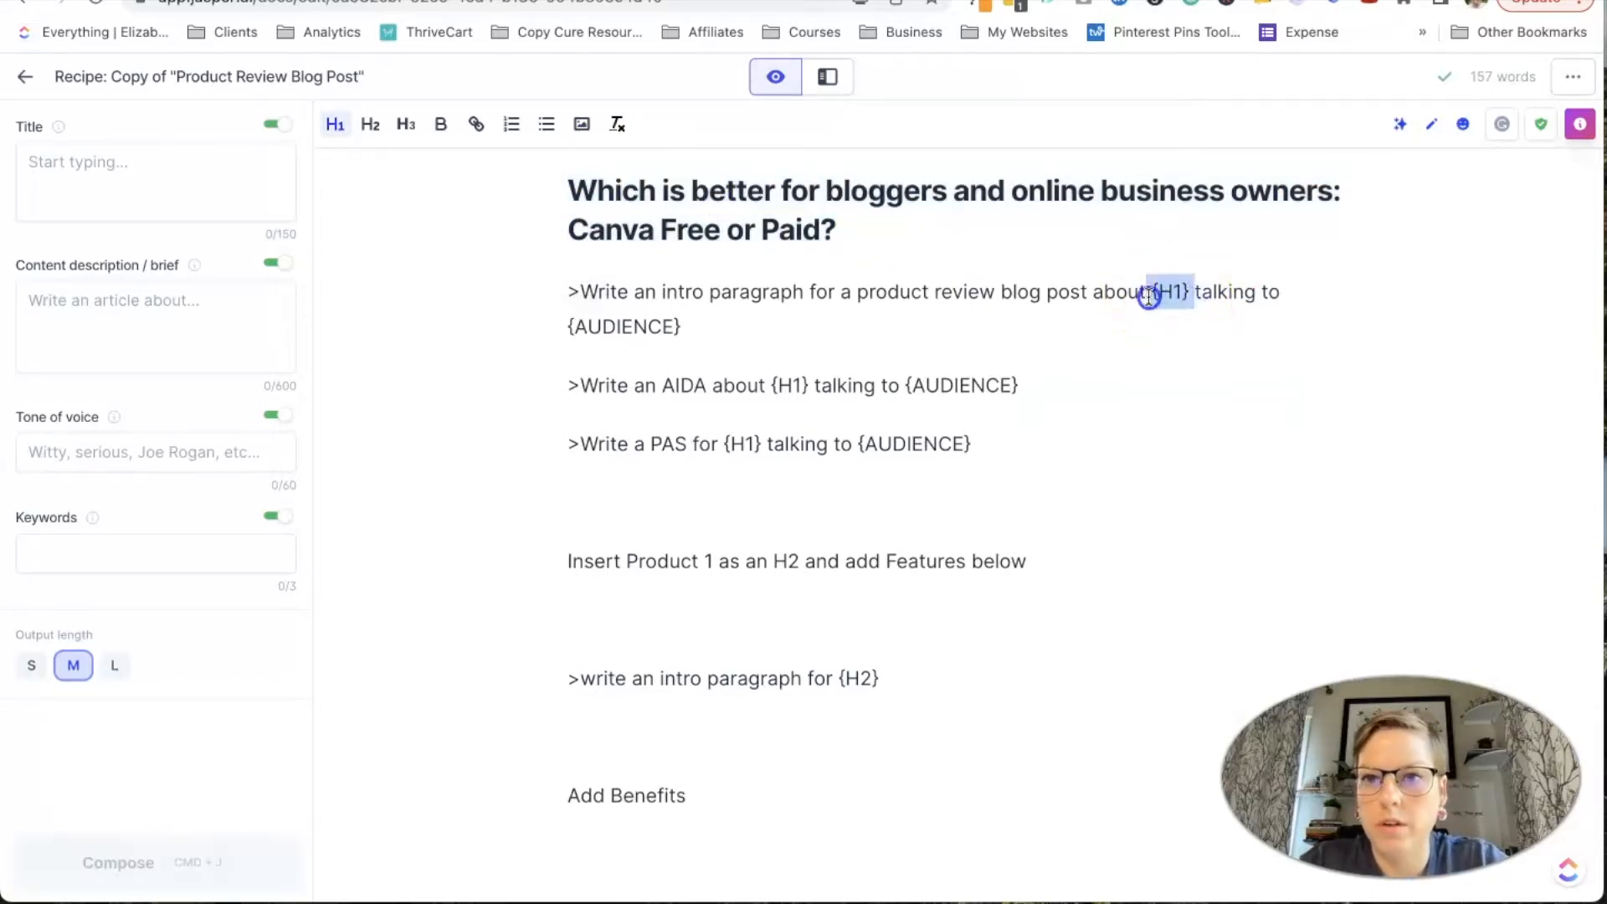
key("super+v")
key("super+z")
key("super+shift+v")
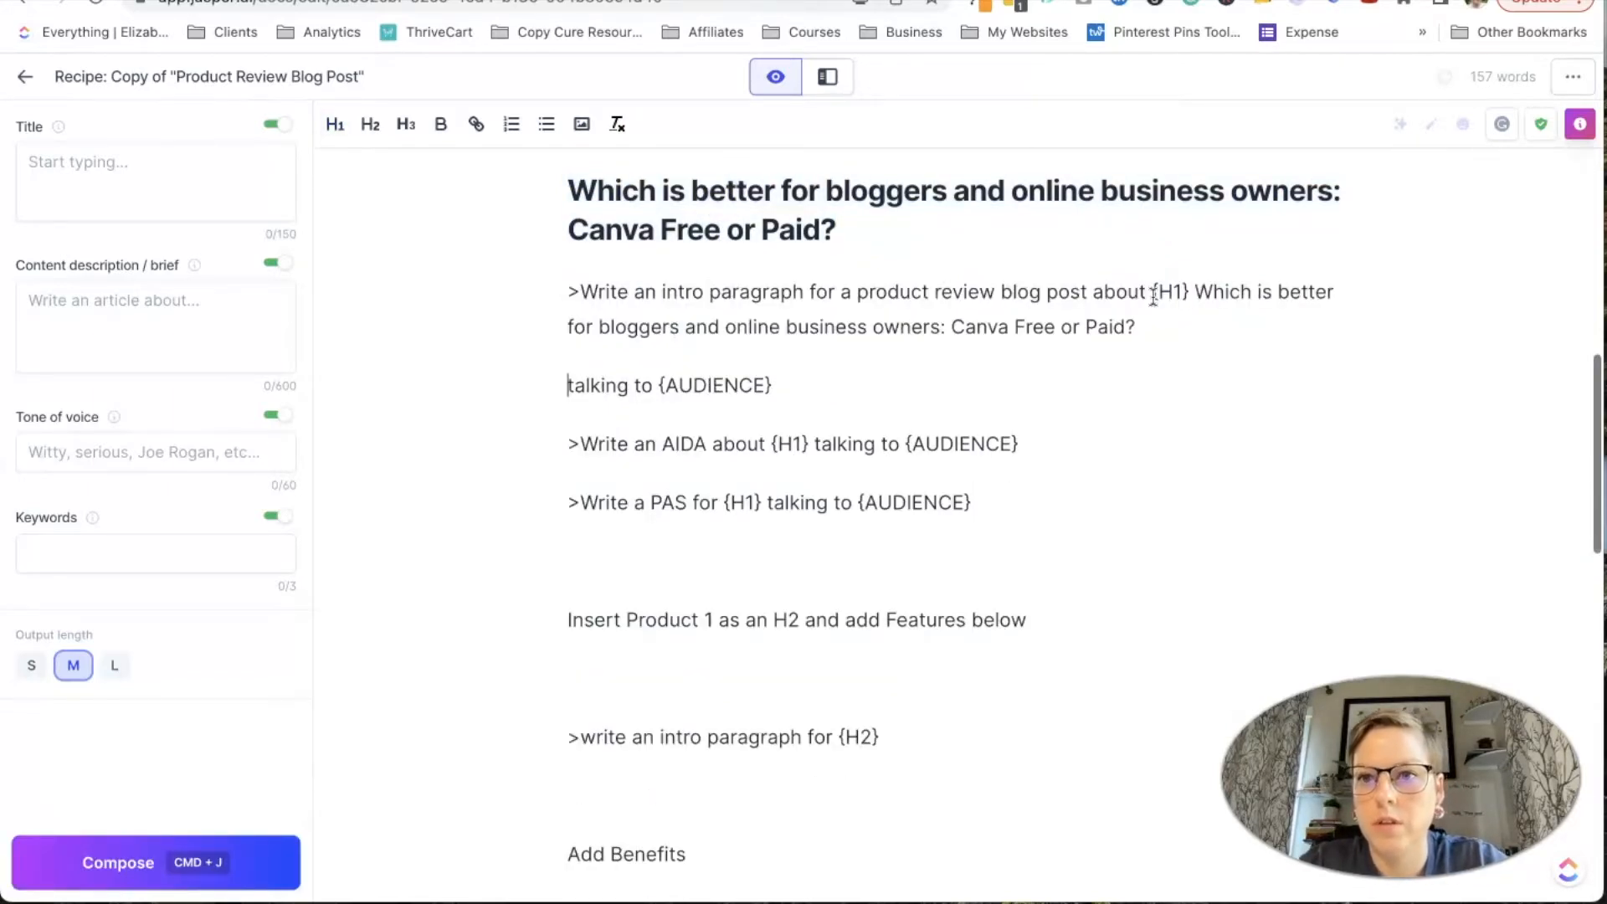
left_click_drag(1191, 290, 1151, 291)
key("BackSpace")
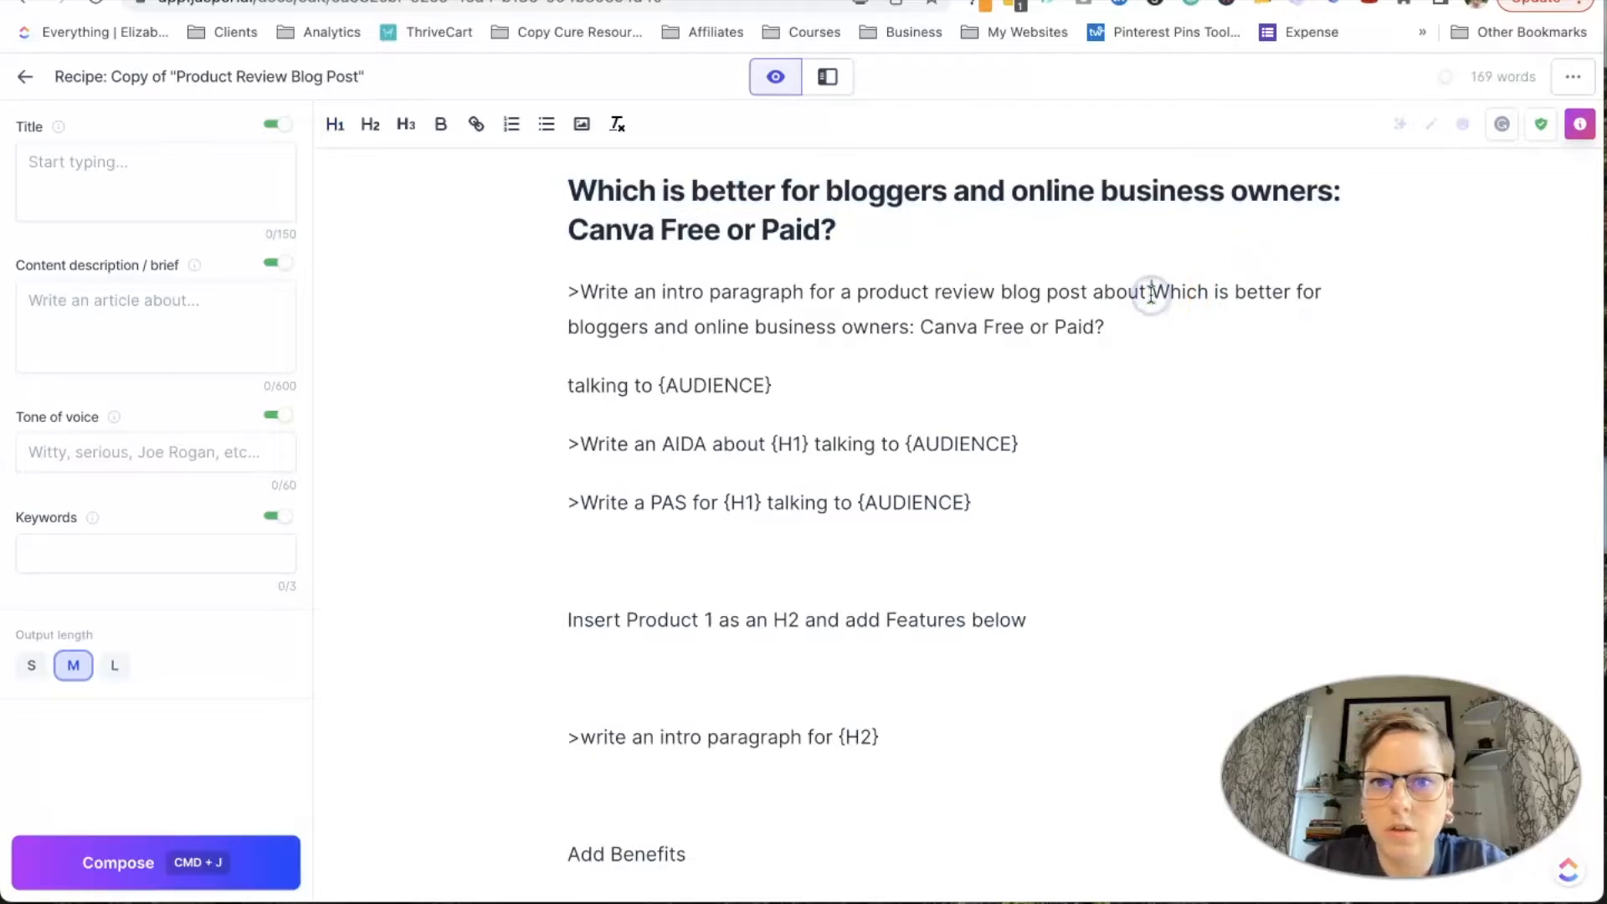
left_click(561, 386)
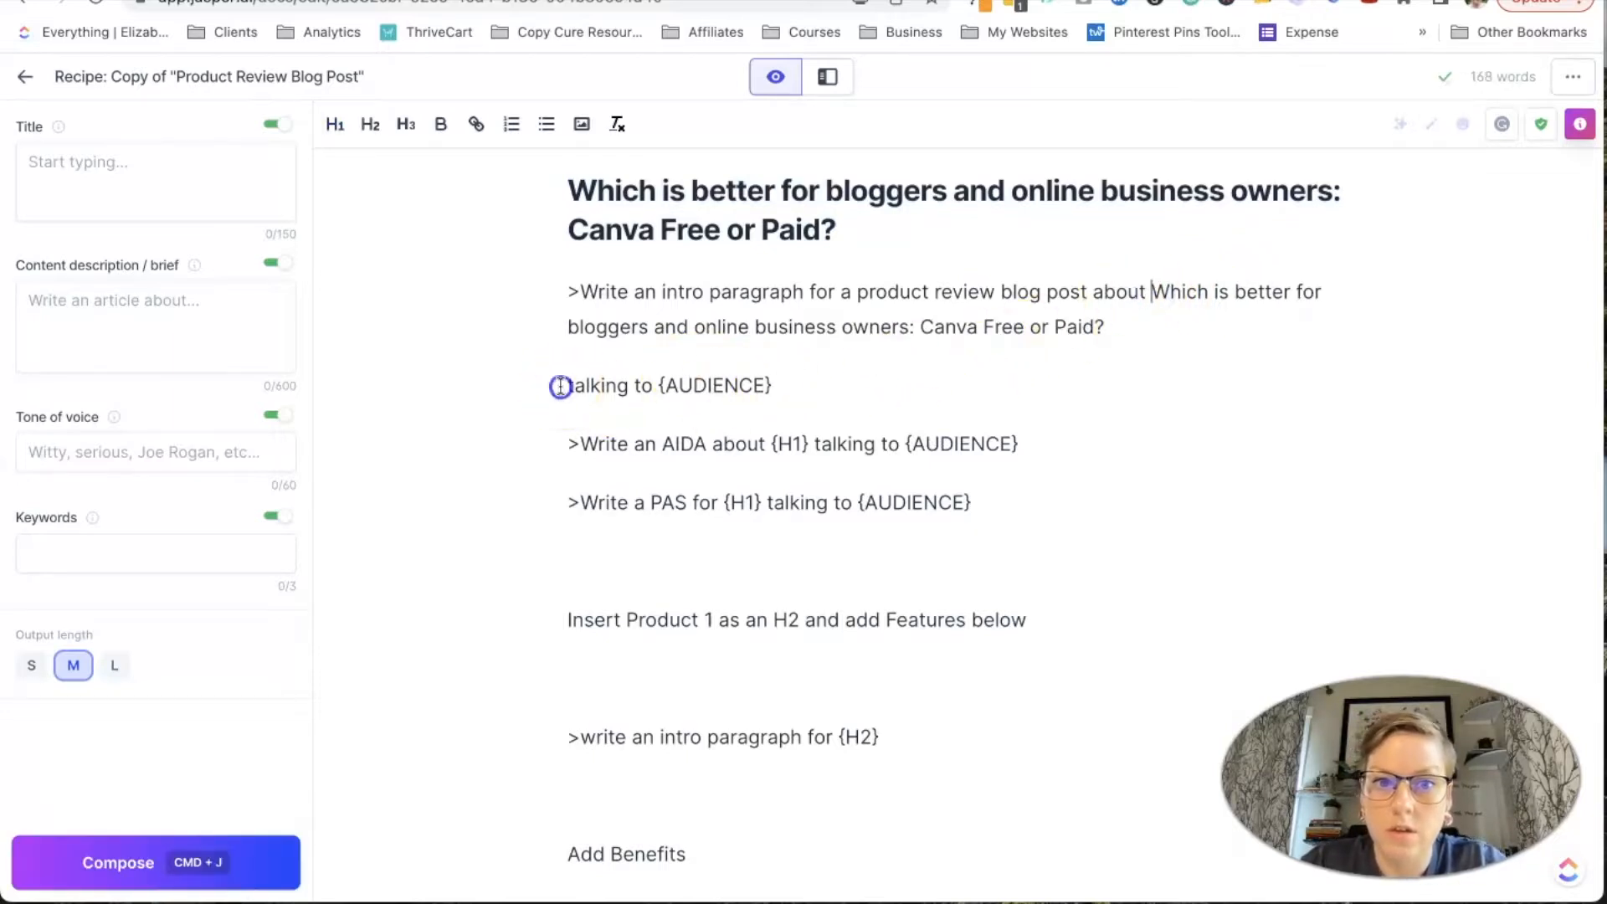
key("BackSpace")
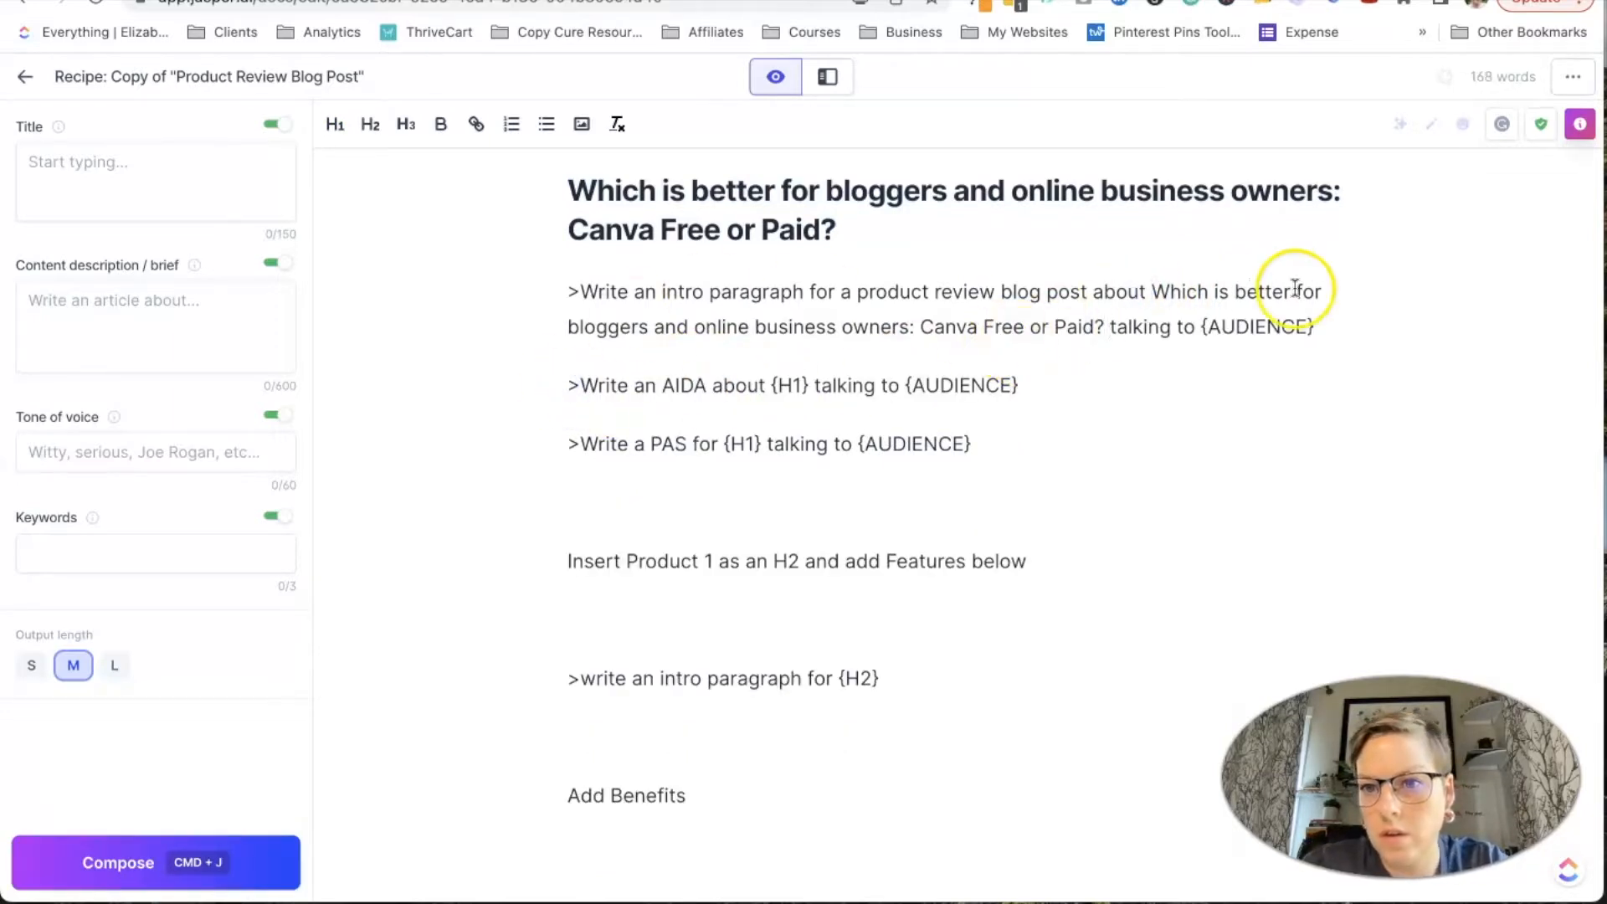
- Replace {AUDIENCE} in the intro paragraph command with "Bloggers and online business owners"
left_click_drag(1316, 326, 1202, 326)
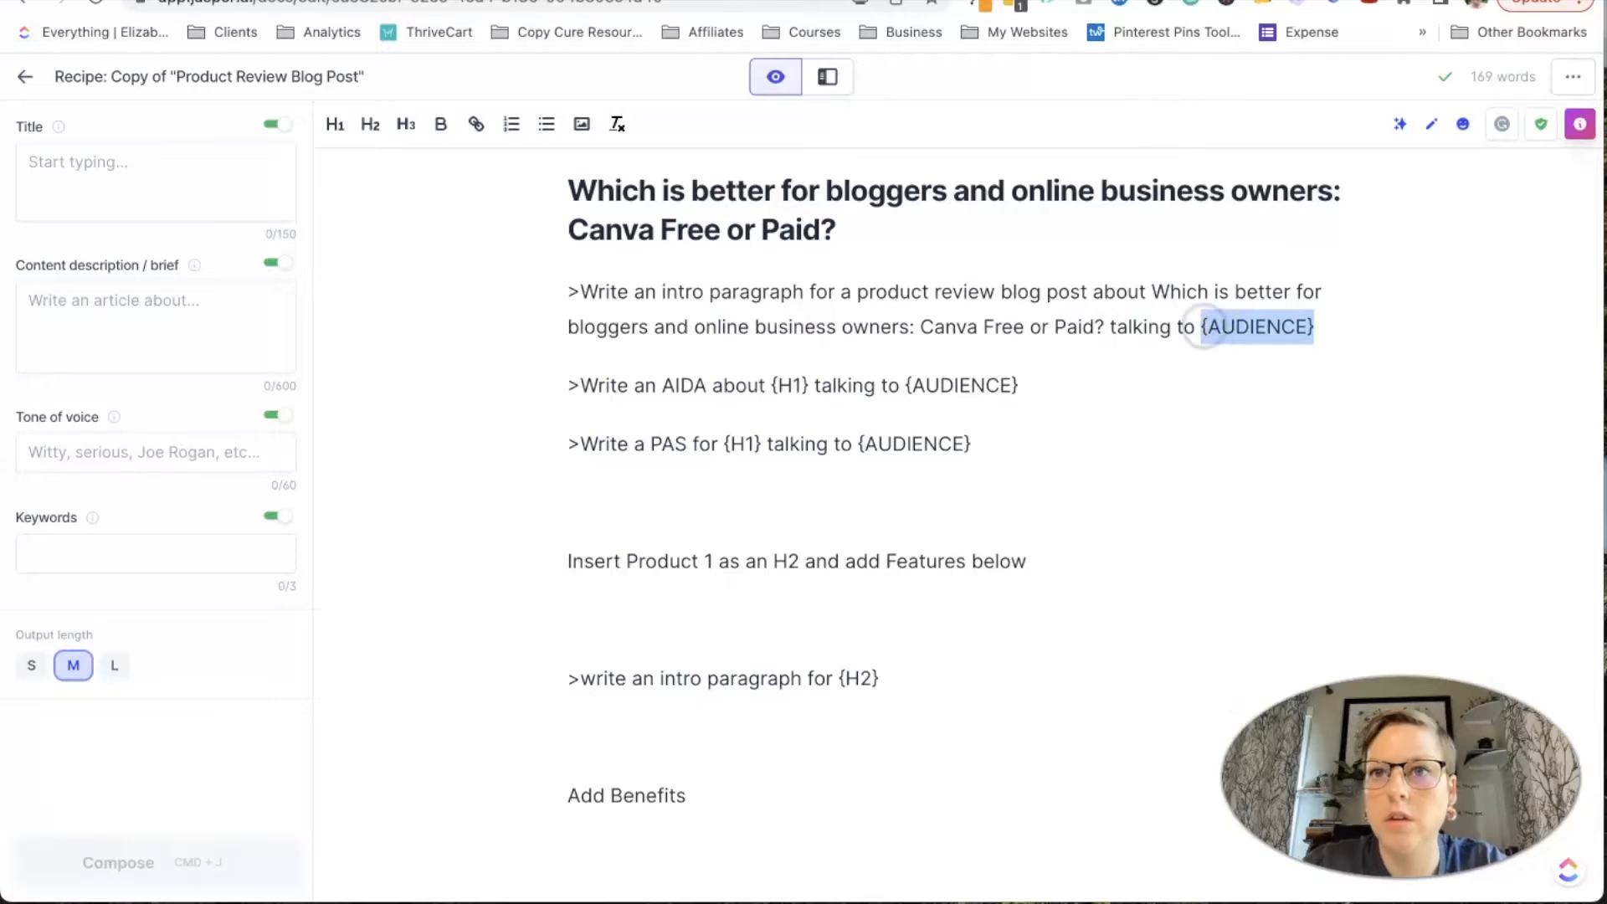
left_click(1176, 1)
key("Return")
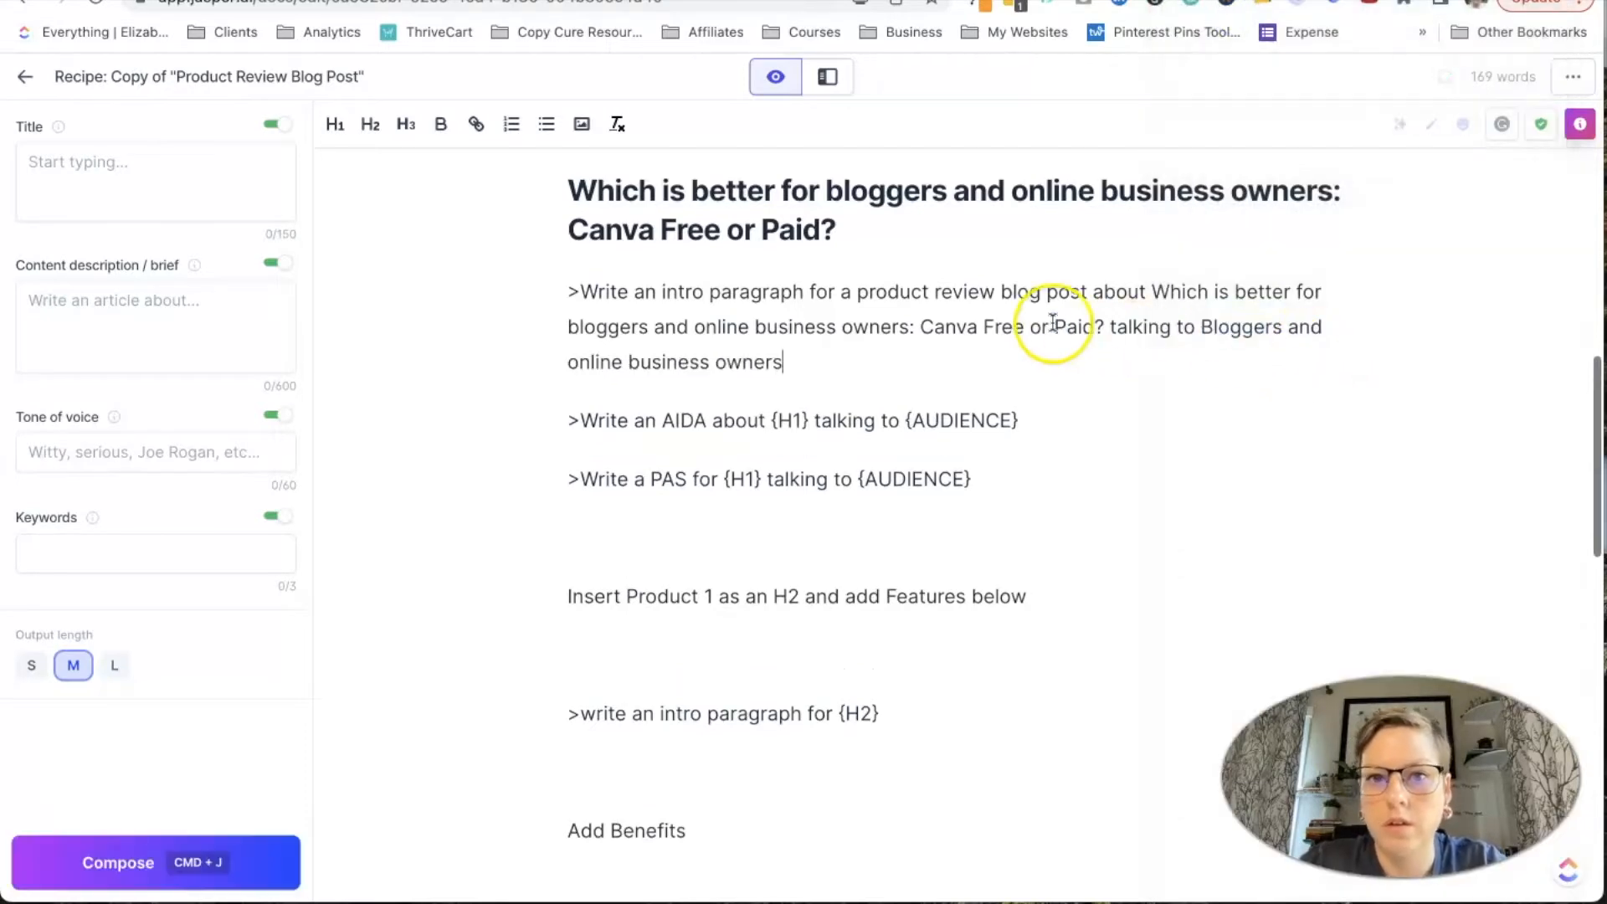
- Run the completed intro paragraph command and move the AIDA command below the generated text onto its own line
triple_click(1053, 325)
key("super+j")
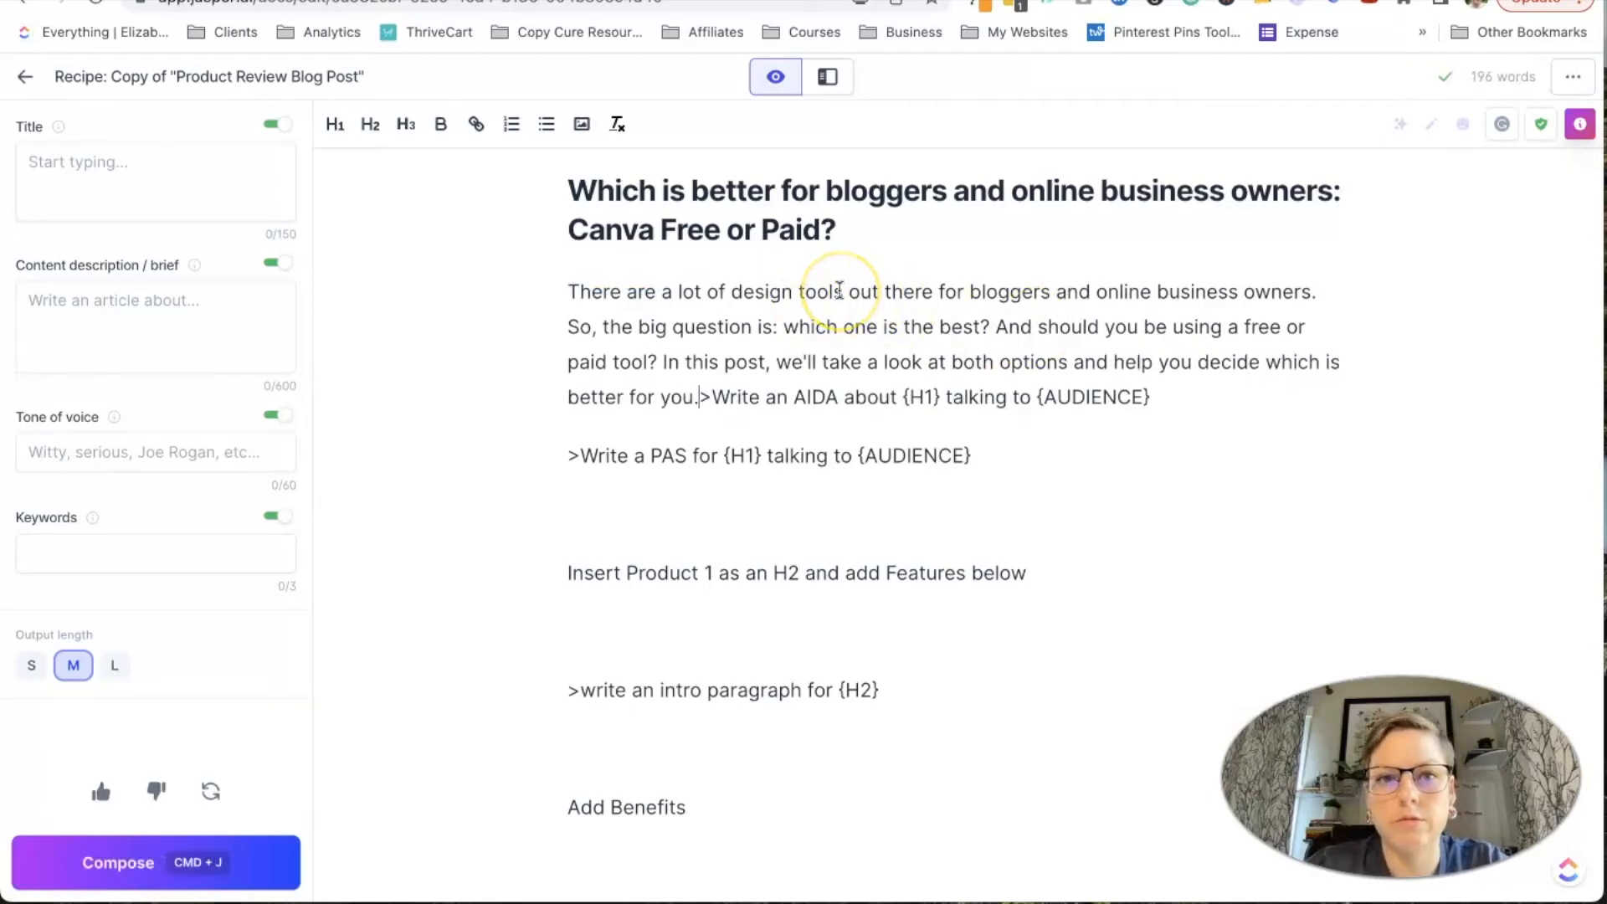
key("Return")
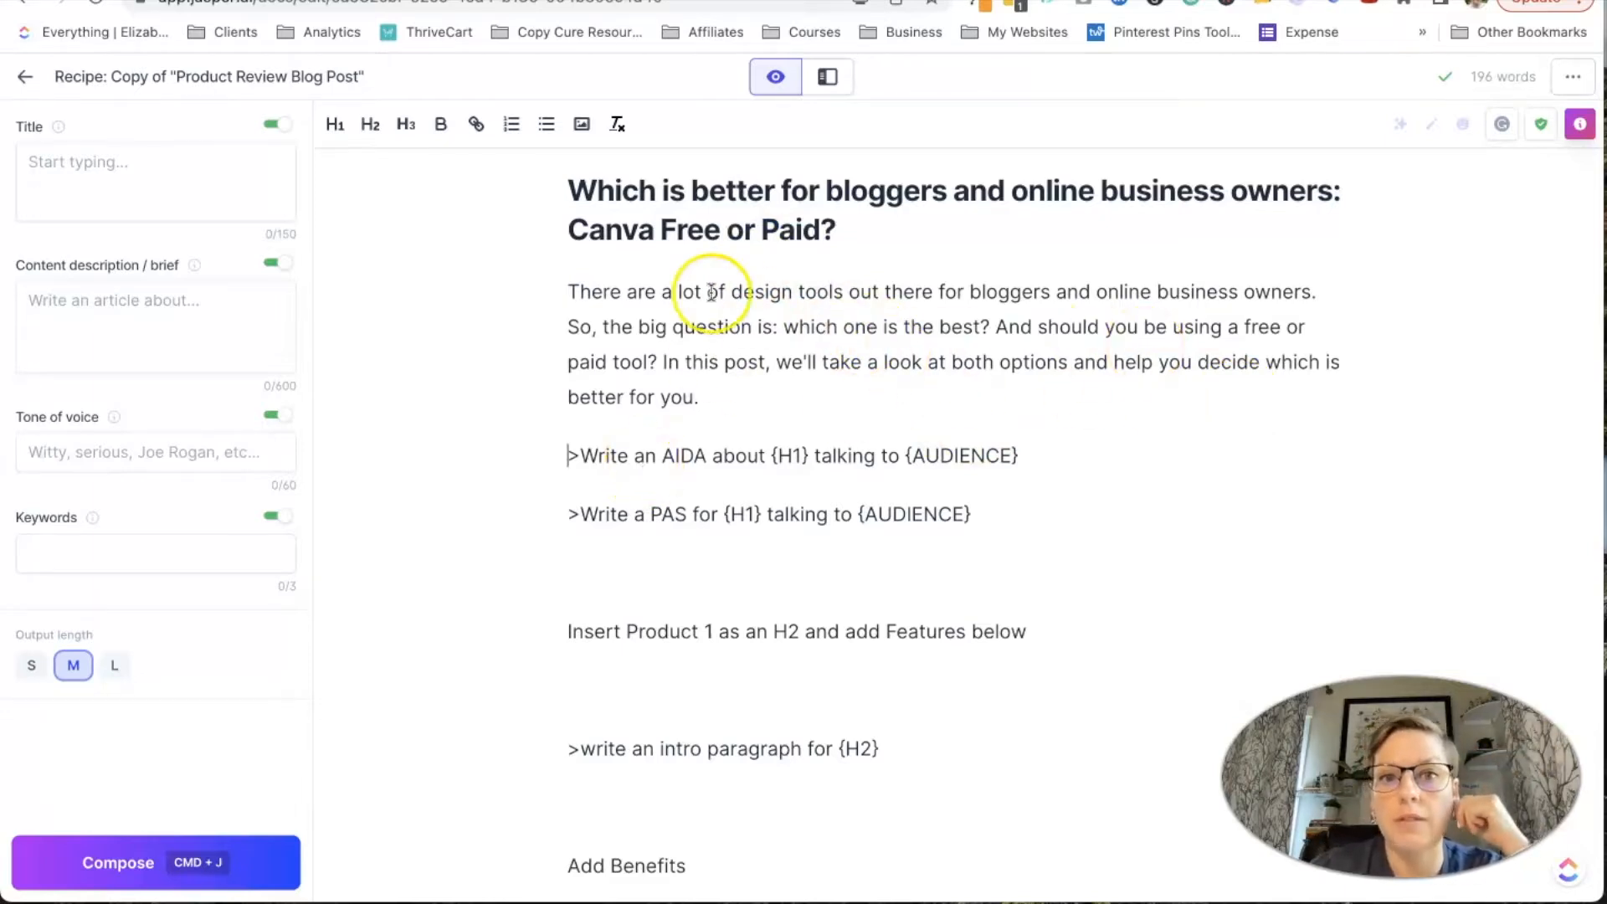
- Insert the sentence "Though Canva is the gold standard." after the first sentence of the intro paragraph
left_click(1357, 286)
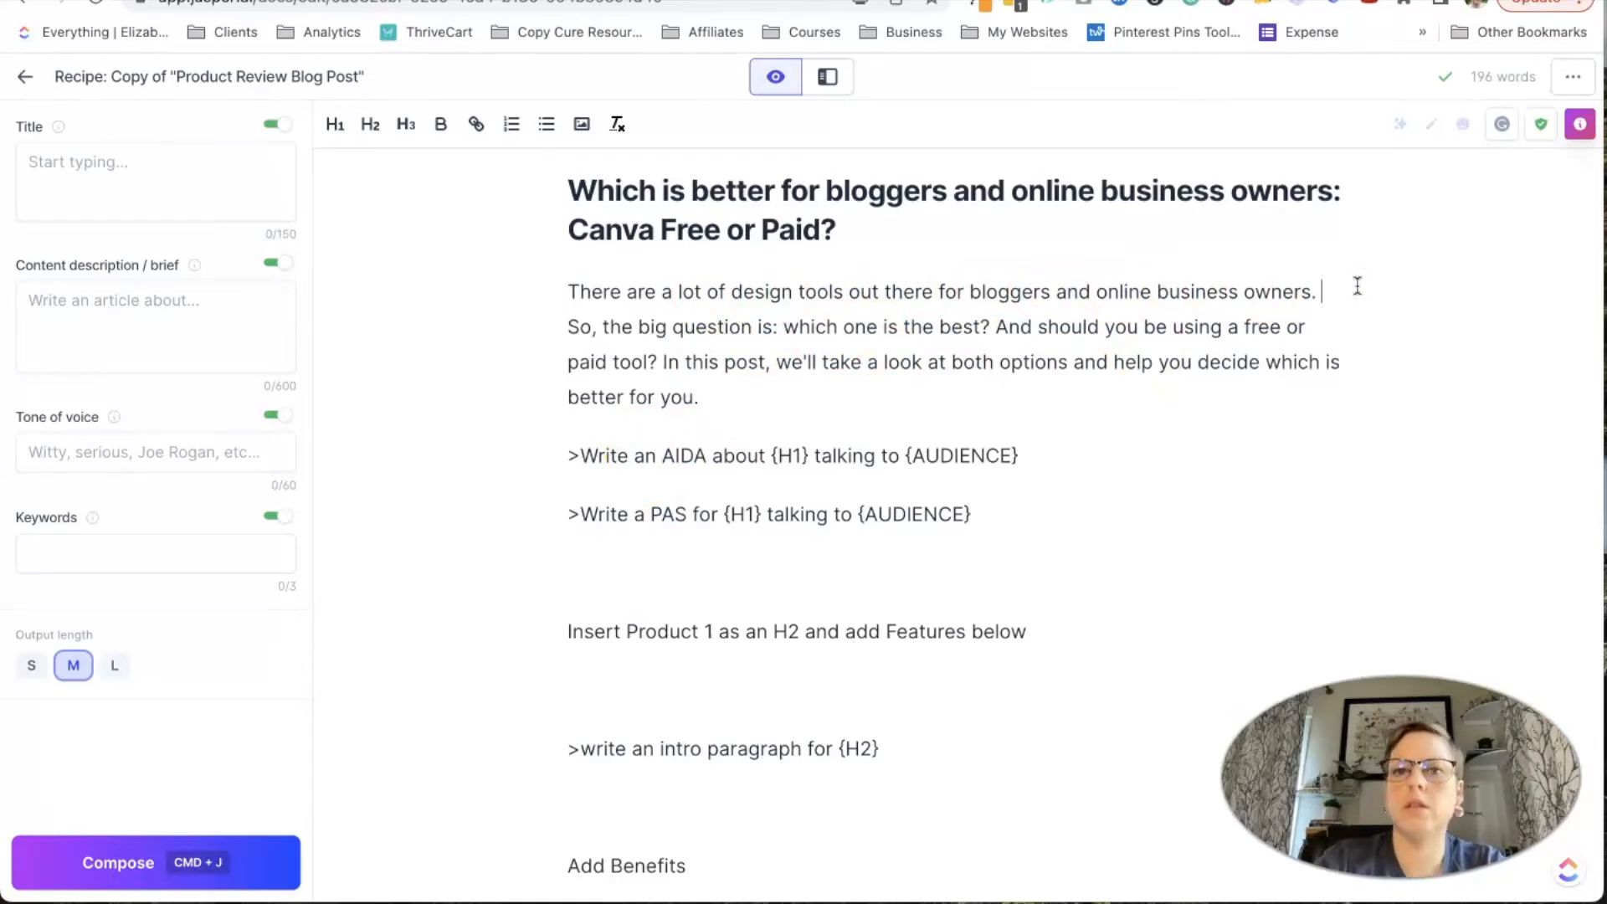
type("Though Canva is the ")
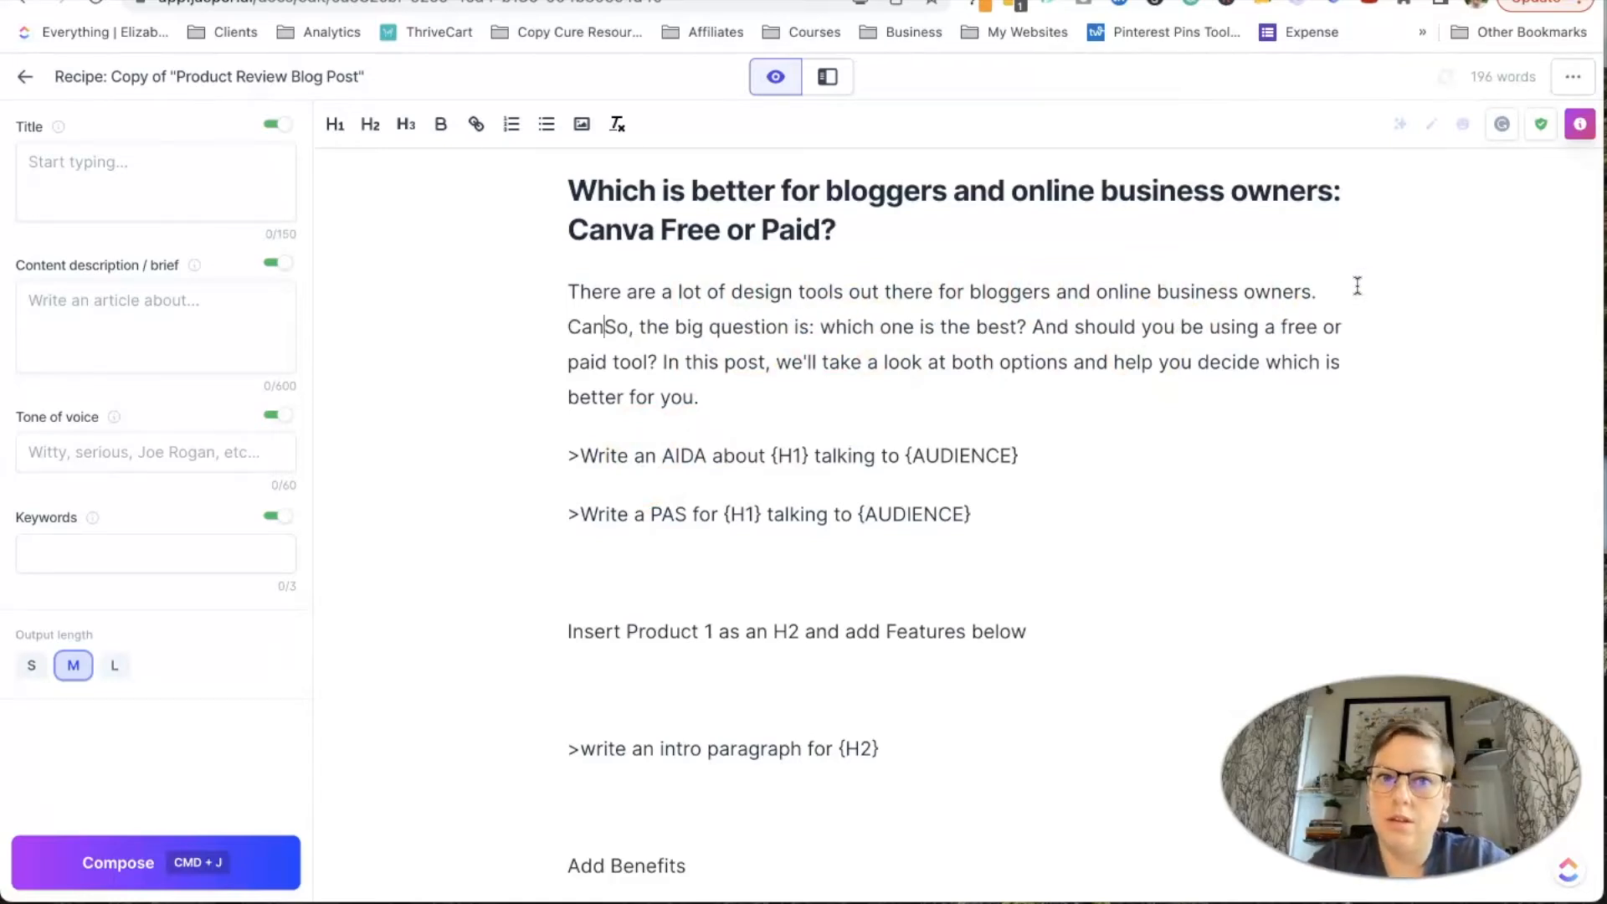
type("gold standard.")
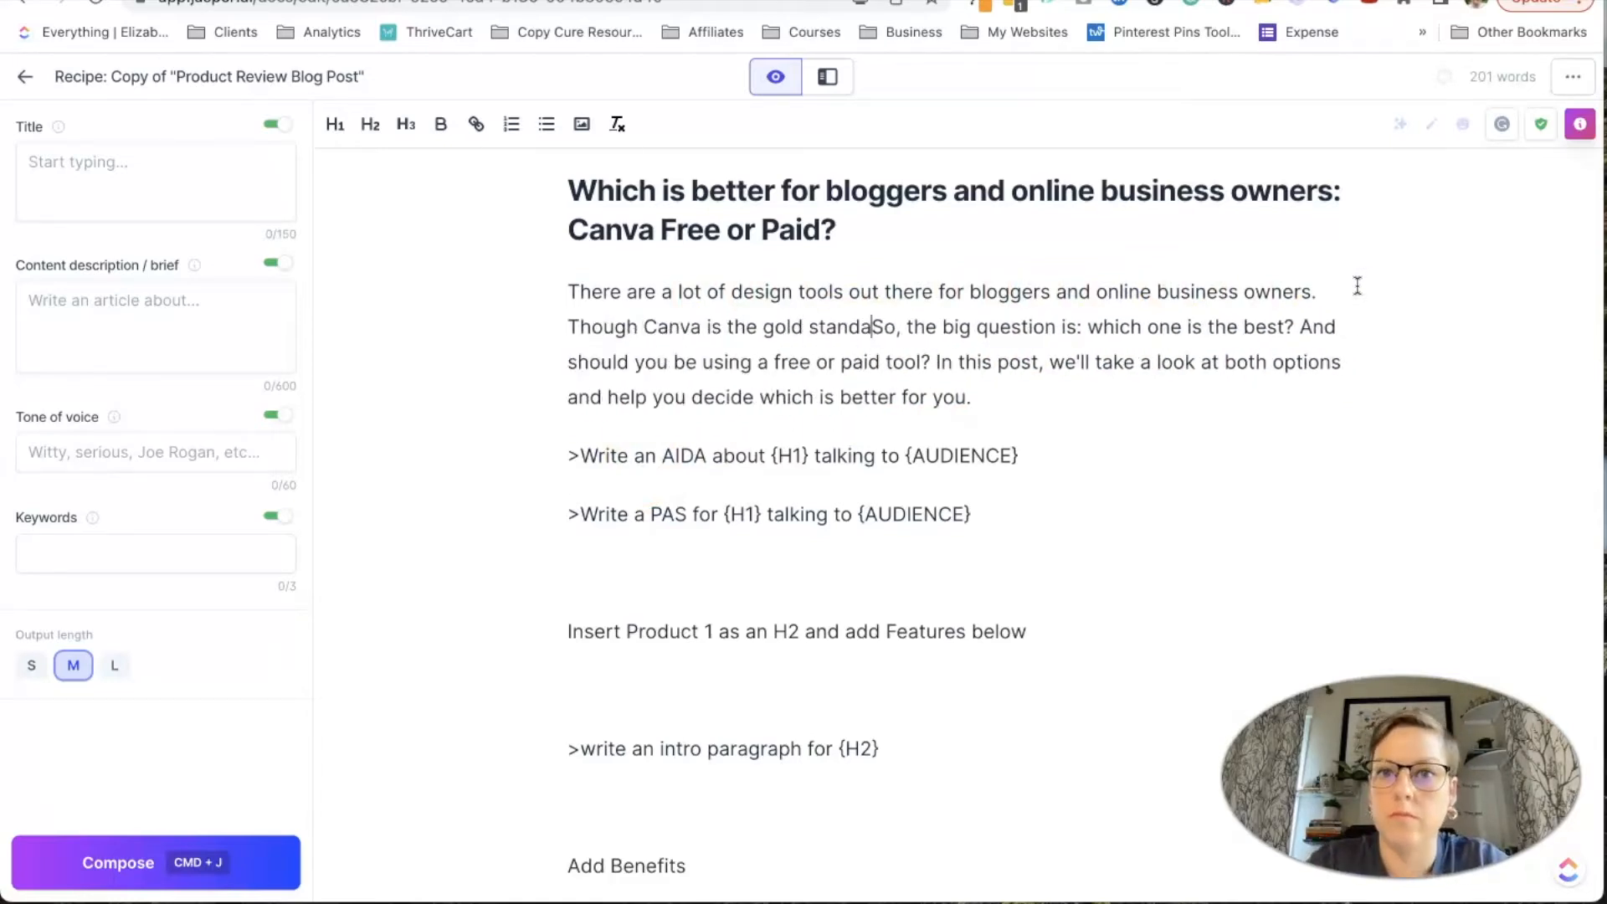
- Reword the intro's questions to "which version is the best? Should you be using the free or paid version?"
double_click(1182, 329)
type("version")
double_click(626, 362)
key("BackSpace")
key("Delete")
key("Delete")
type("S")
double_click(815, 363)
type("the")
double_click(976, 363)
type("version")
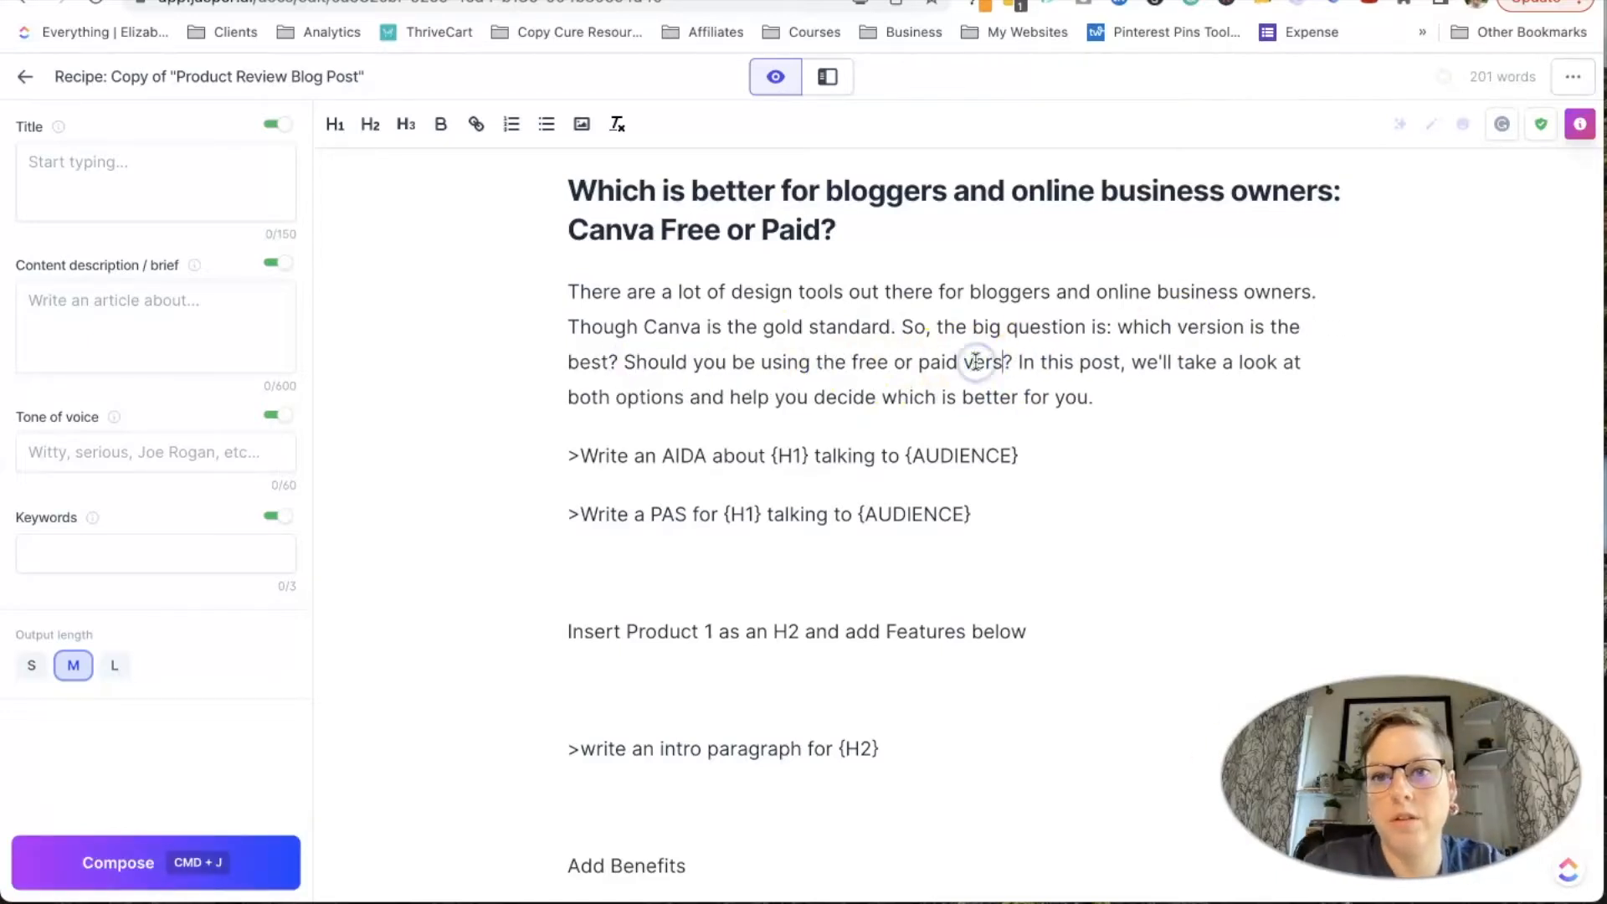
- Fill the AIDA command's {H1} with the headline and {AUDIENCE} with "bloggers and online business owners", keeping it on one paragraph
left_click_drag(808, 456, 771, 458)
left_click(1206, 1)
left_click(1206, 9)
left_click_drag(783, 549, 664, 553)
type("bloggers and online business owners")
left_click(574, 550)
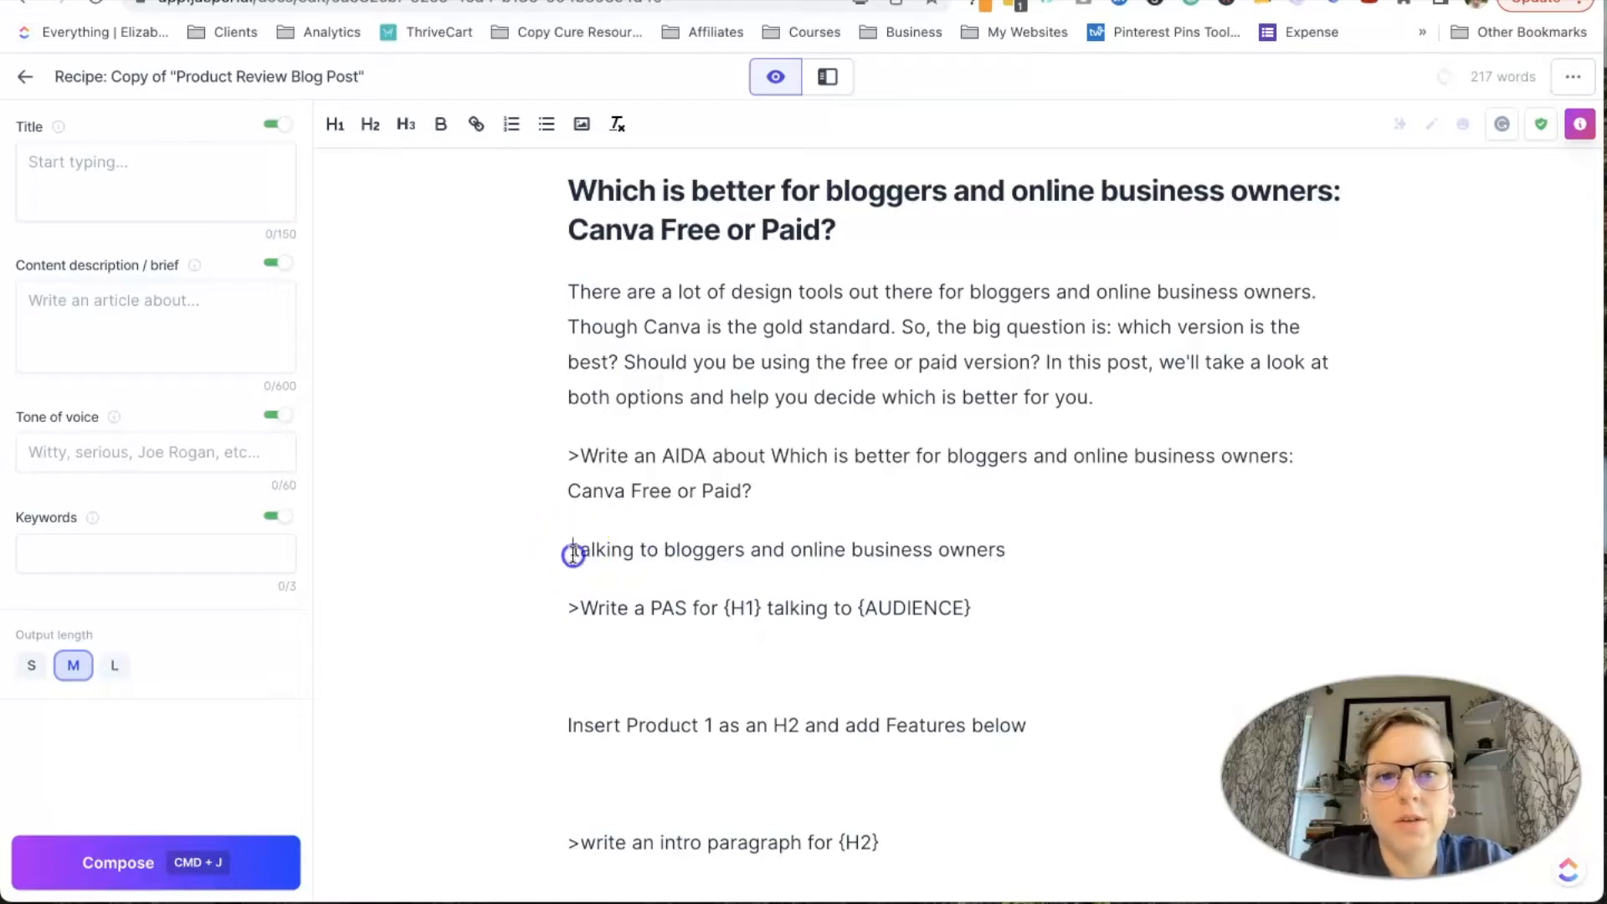
key("BackSpace")
key("BackSpace")
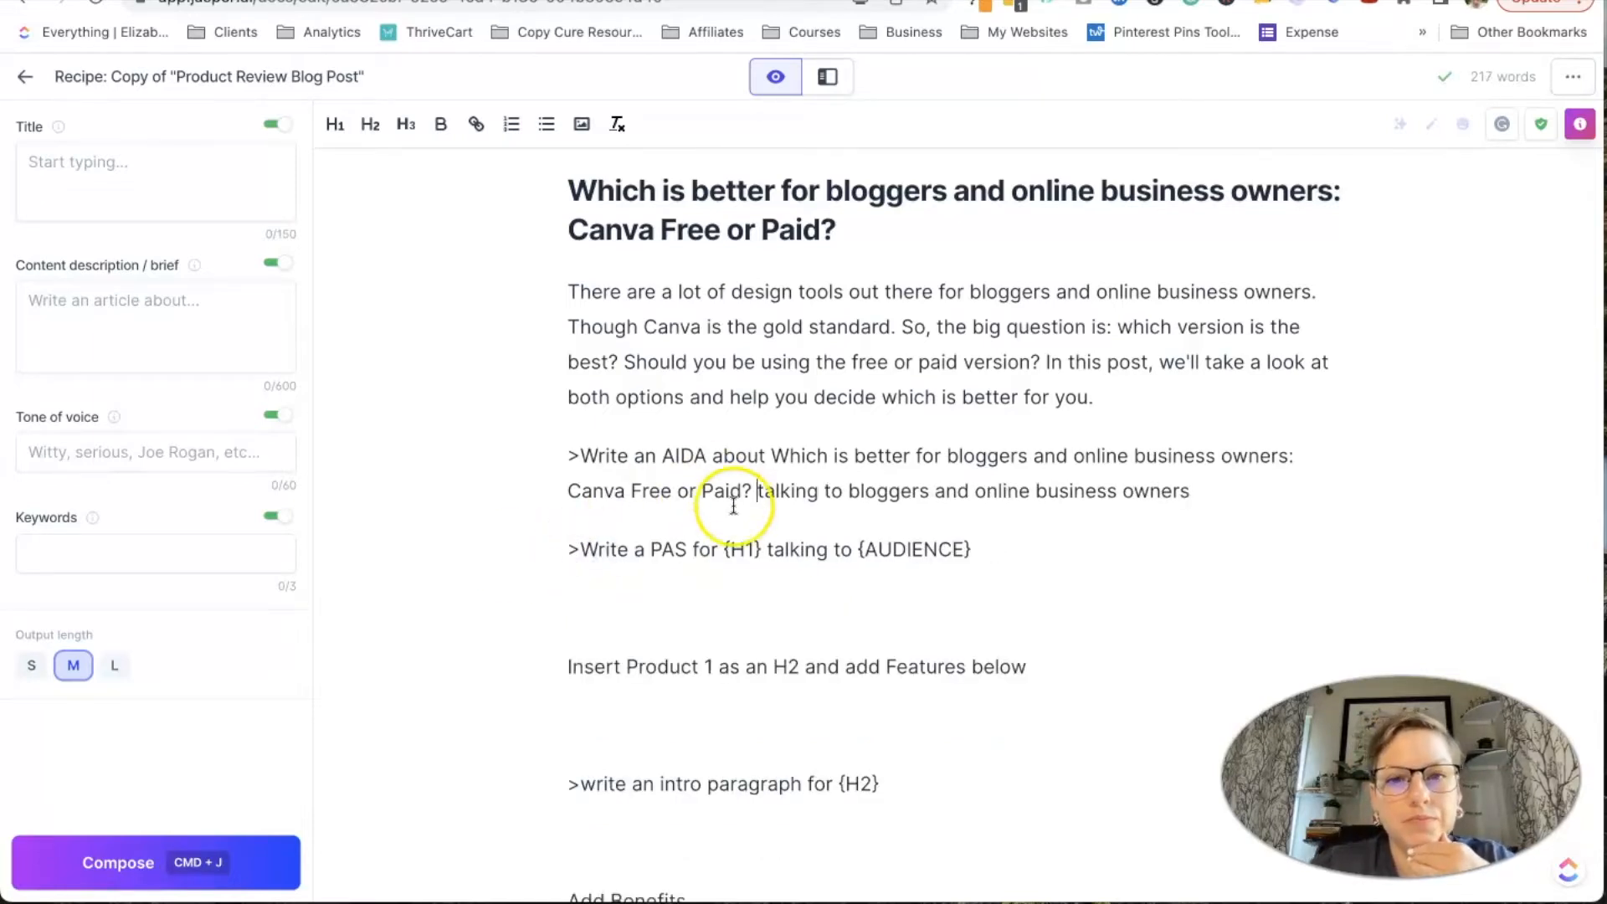
- Generate the AIDA text from the completed command, continuing it from "Plus, there are" with the PAS command moved onto its own line
triple_click(676, 456)
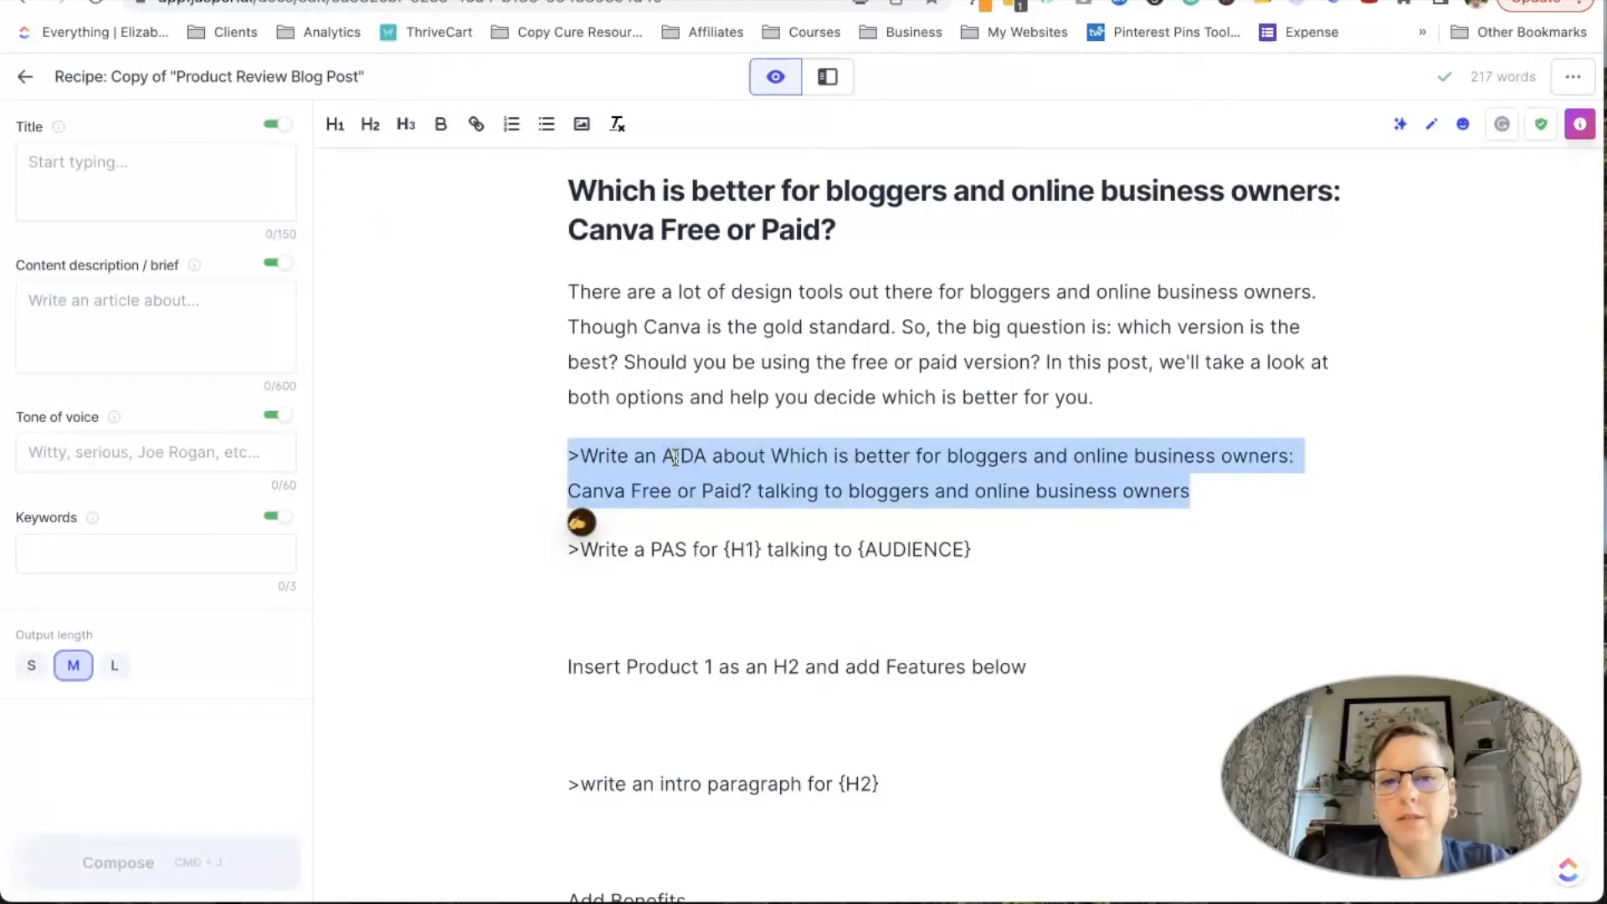
key("super+j")
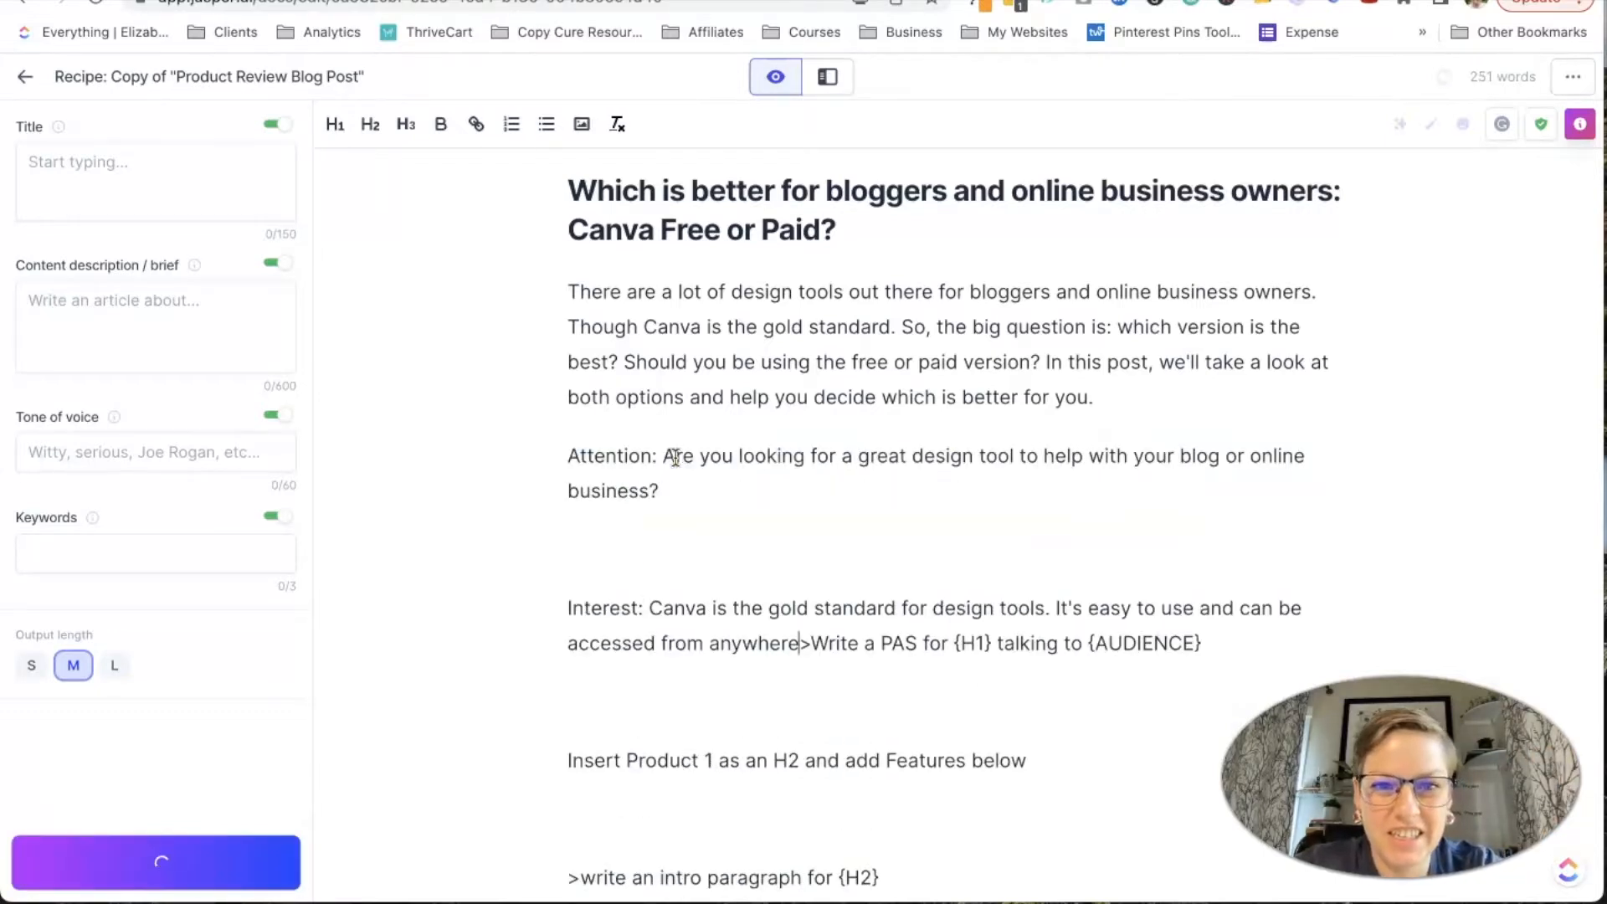
scroll(703, 674, "down", 3)
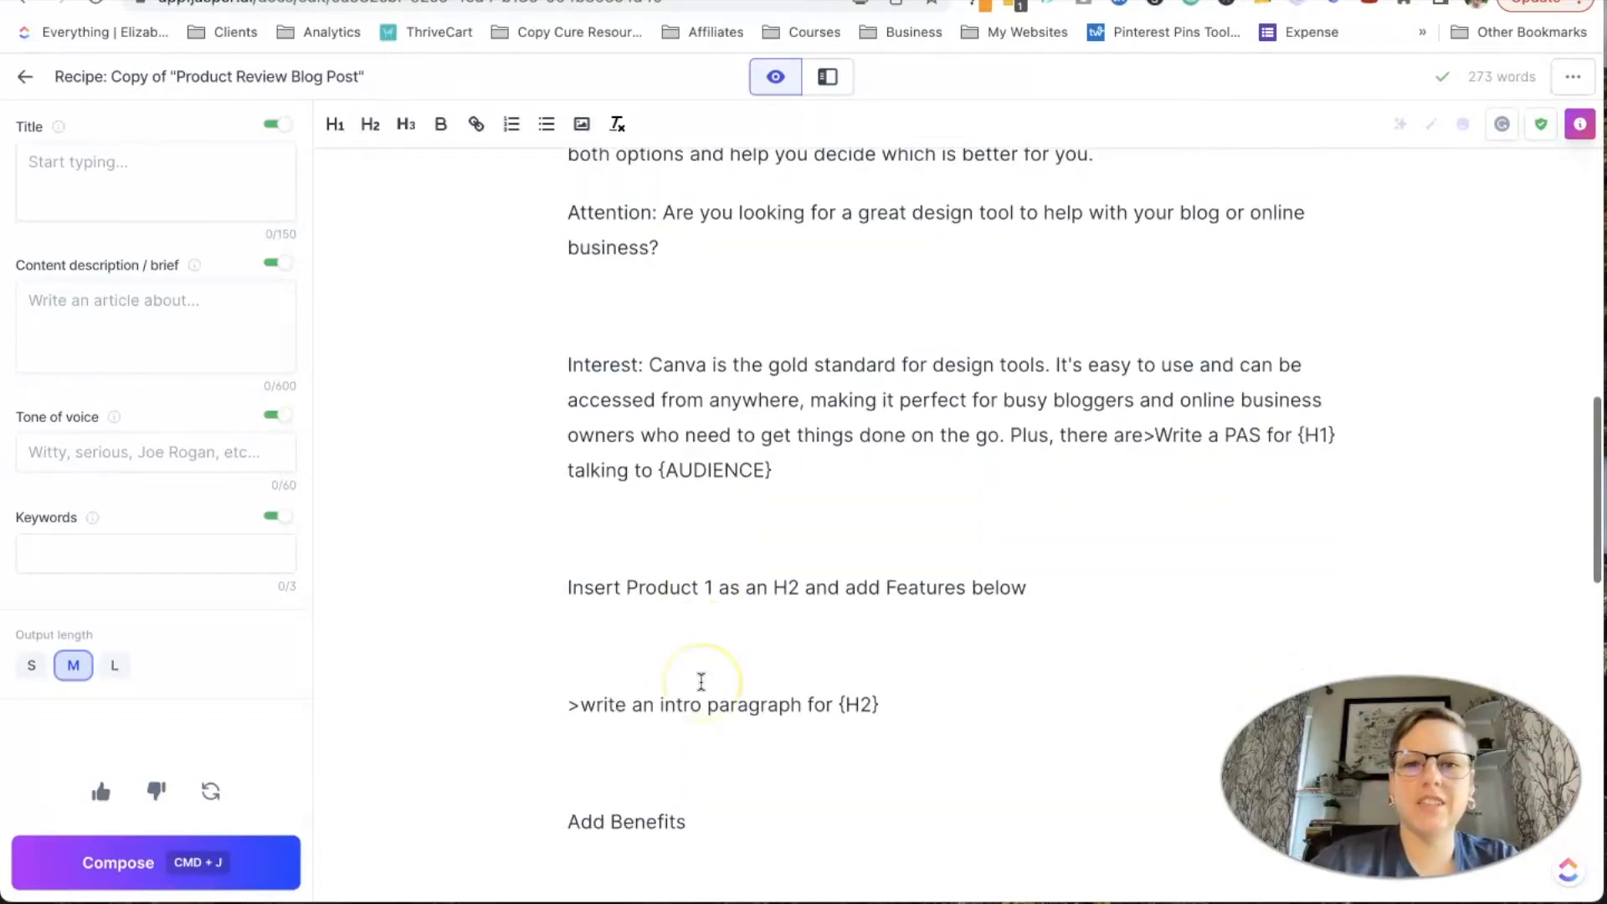
key("Return")
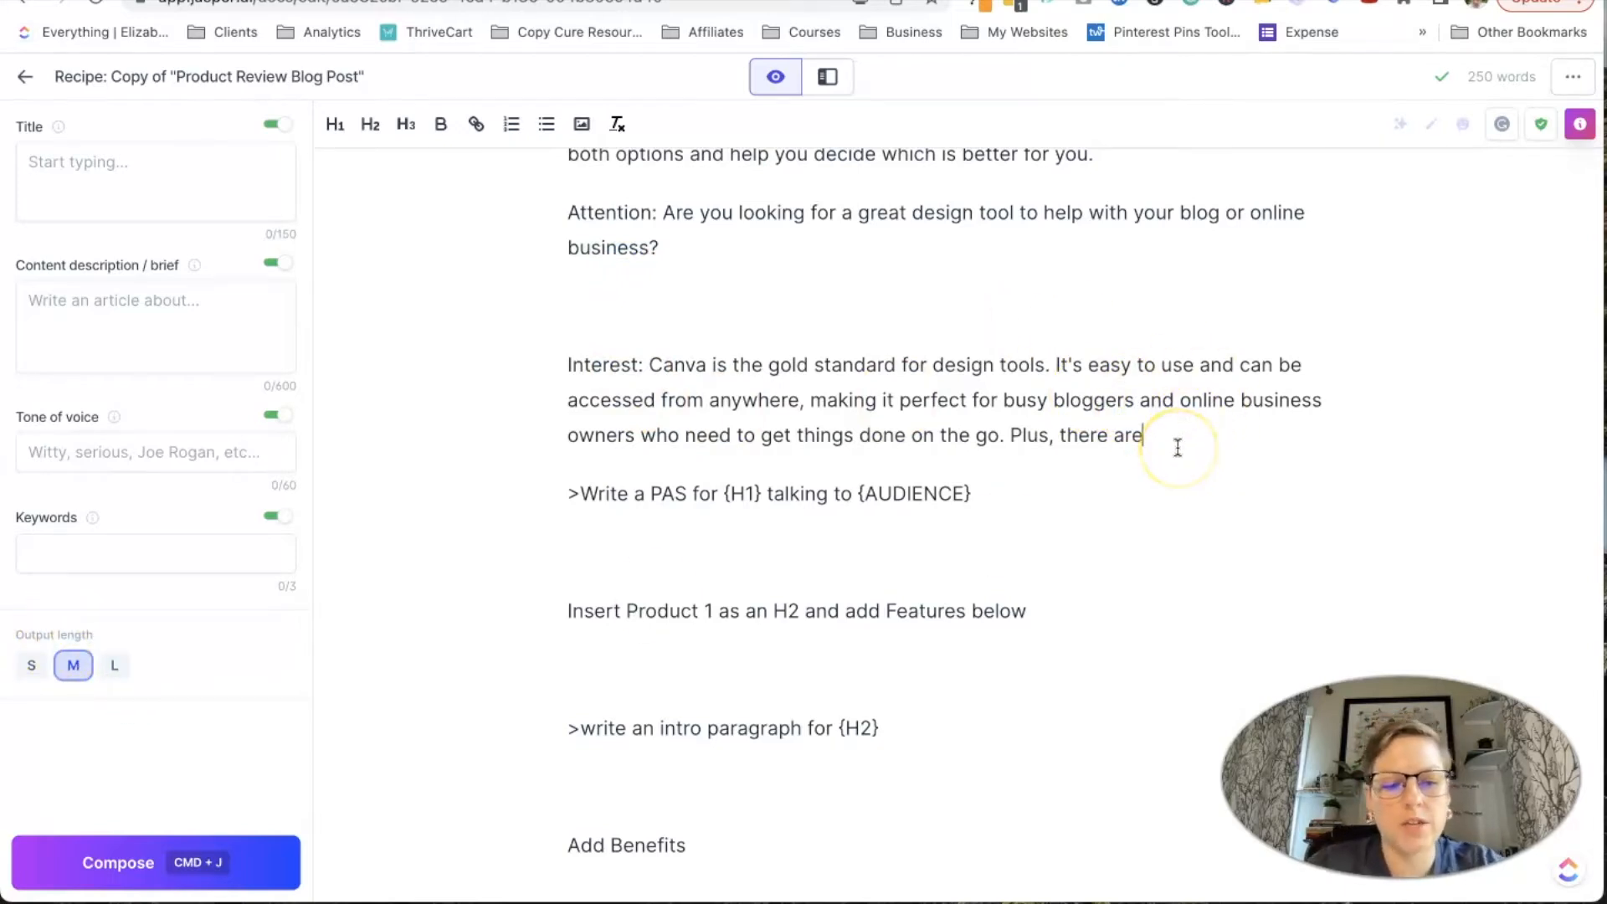
key("super+j")
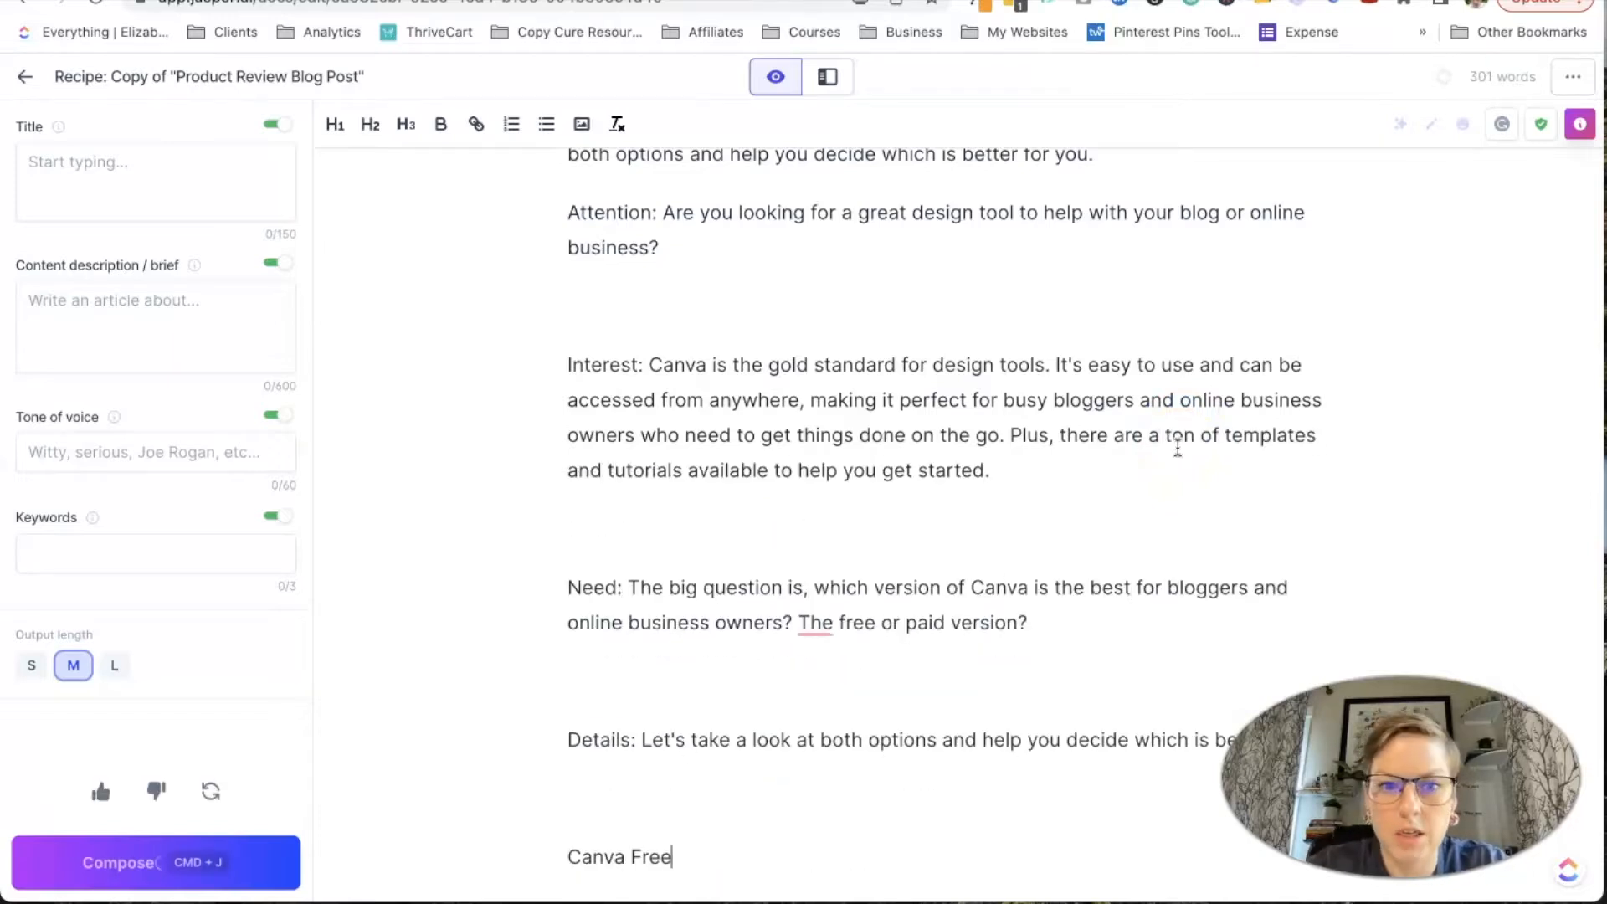
- Review the generated intro paragraph and AIDA paragraphs against the remaining recipe commands
scroll(877, 351, "up", 5)
scroll(720, 455, "down", 5)
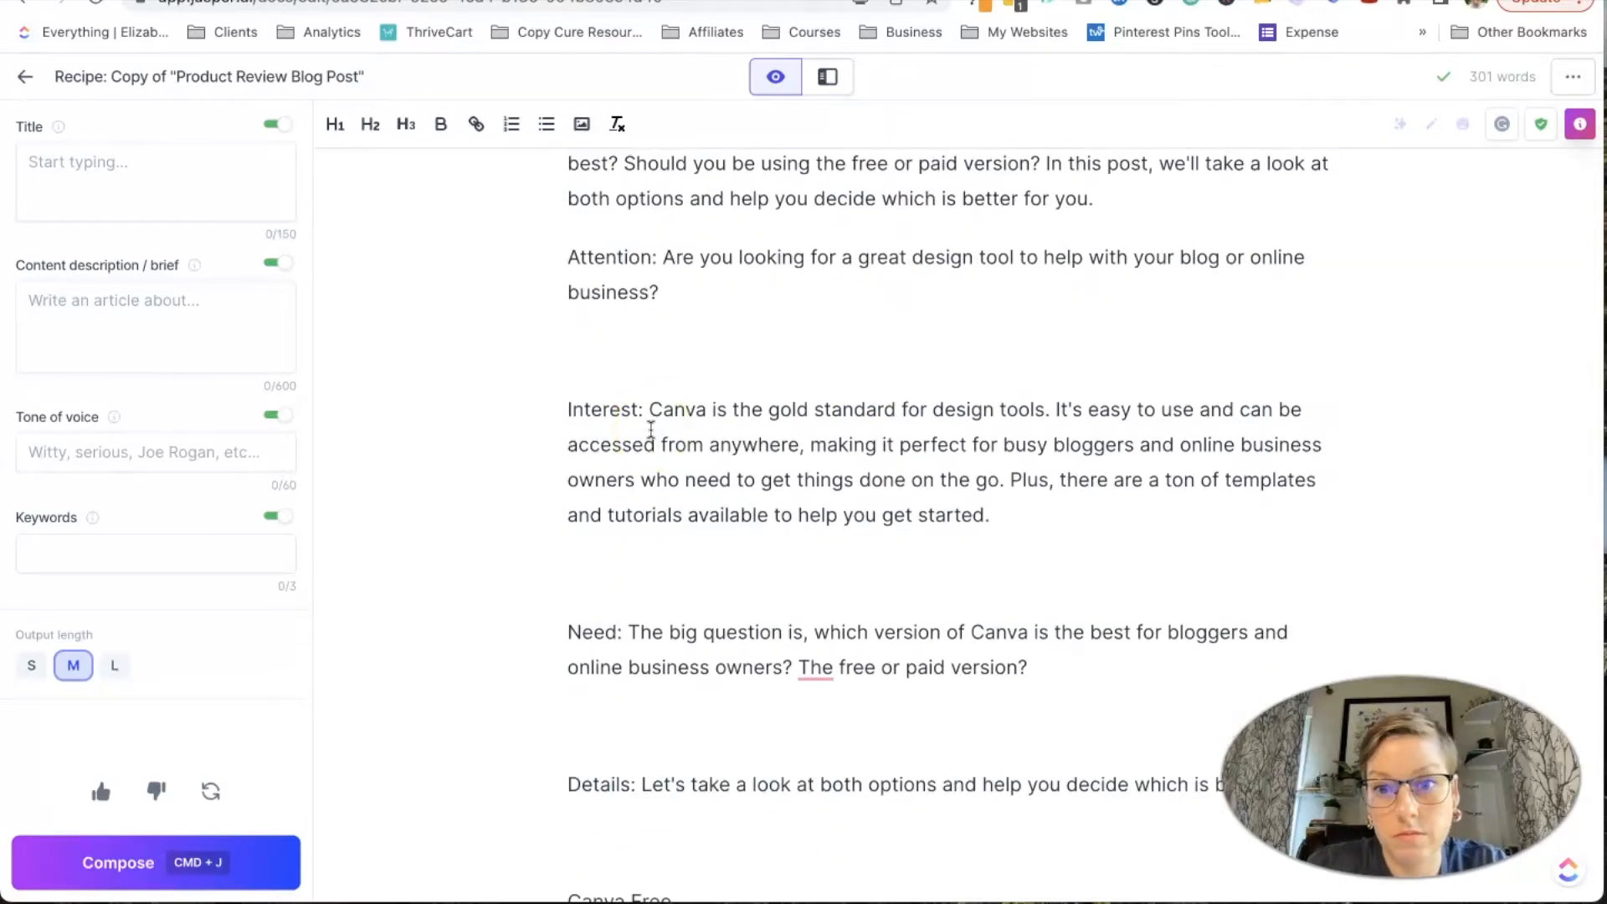
scroll(651, 429, "down", 3)
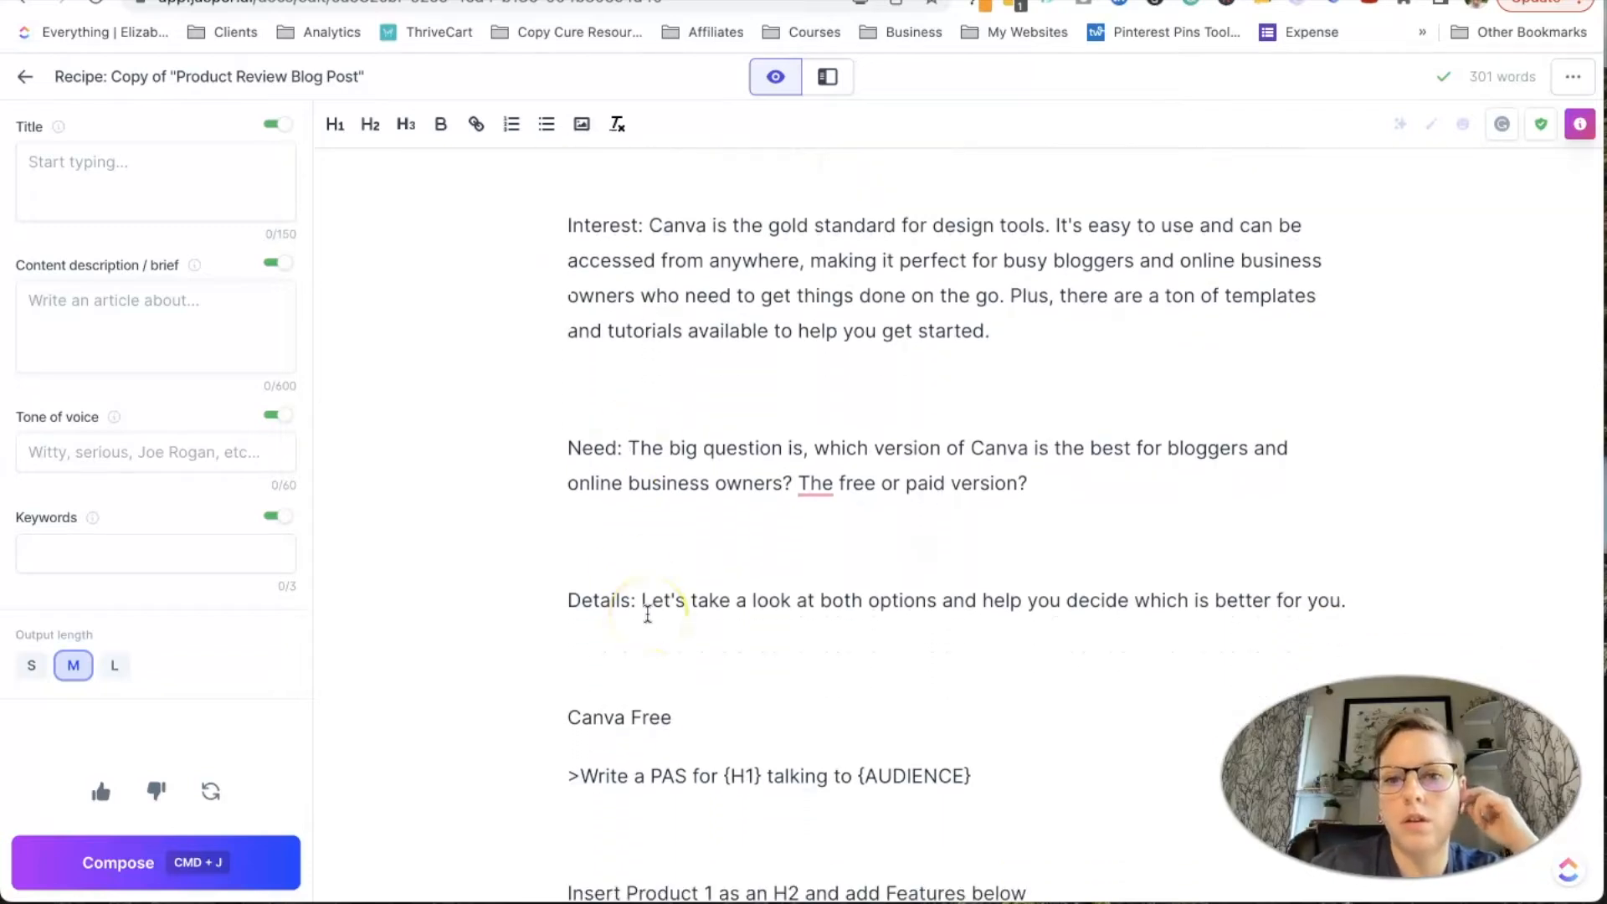
scroll(647, 616, "down", 3)
left_click(691, 494)
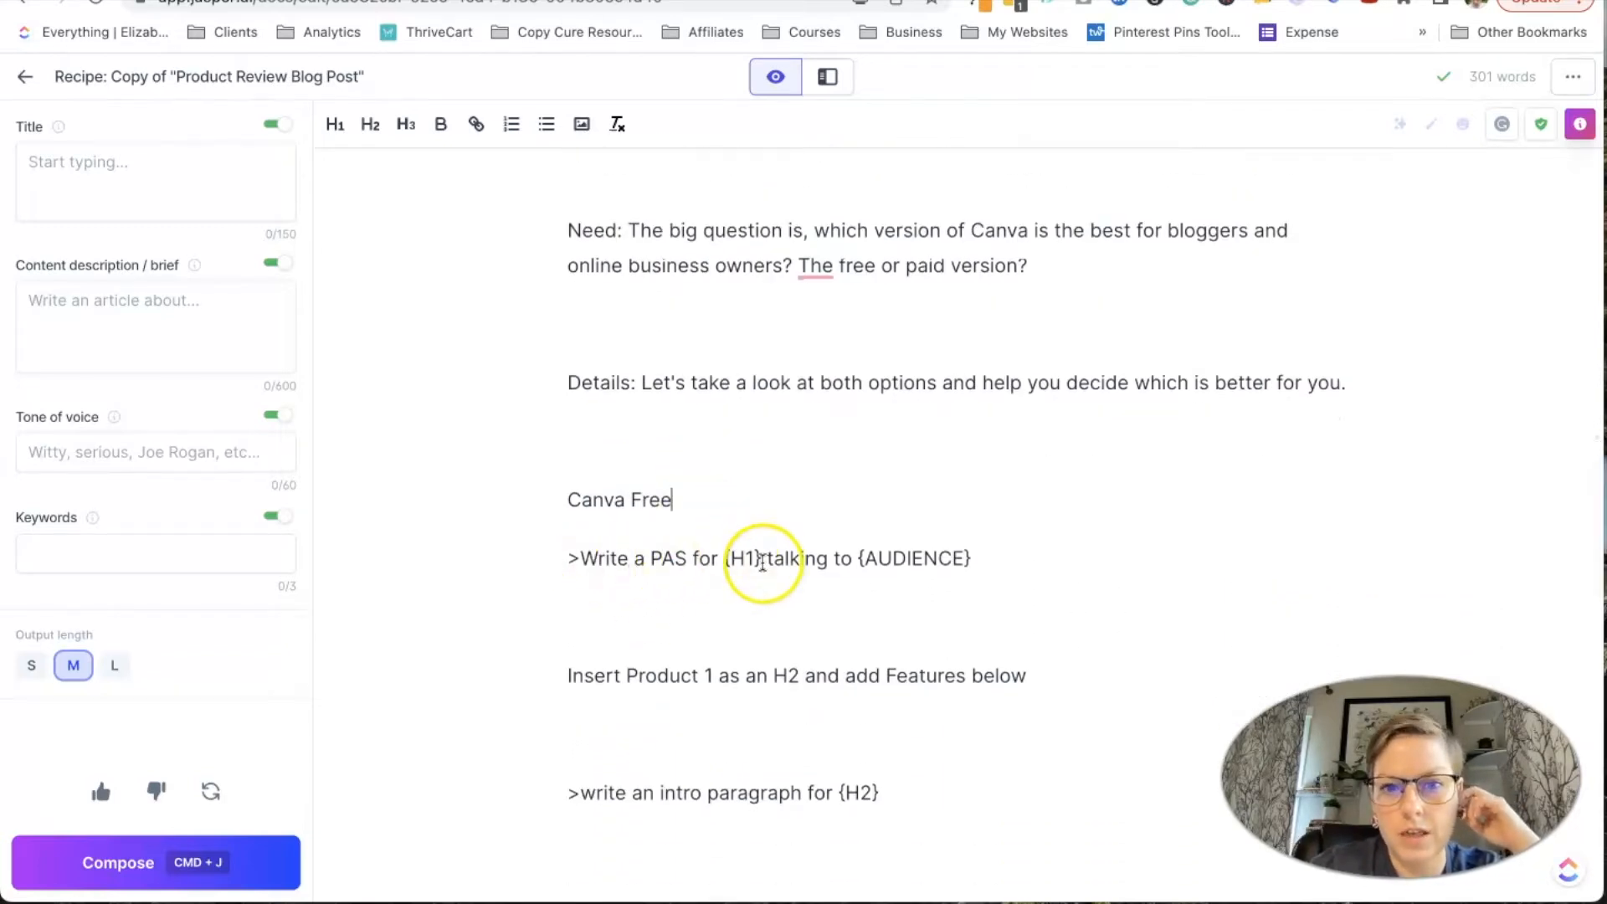
left_click_drag(762, 565, 709, 563)
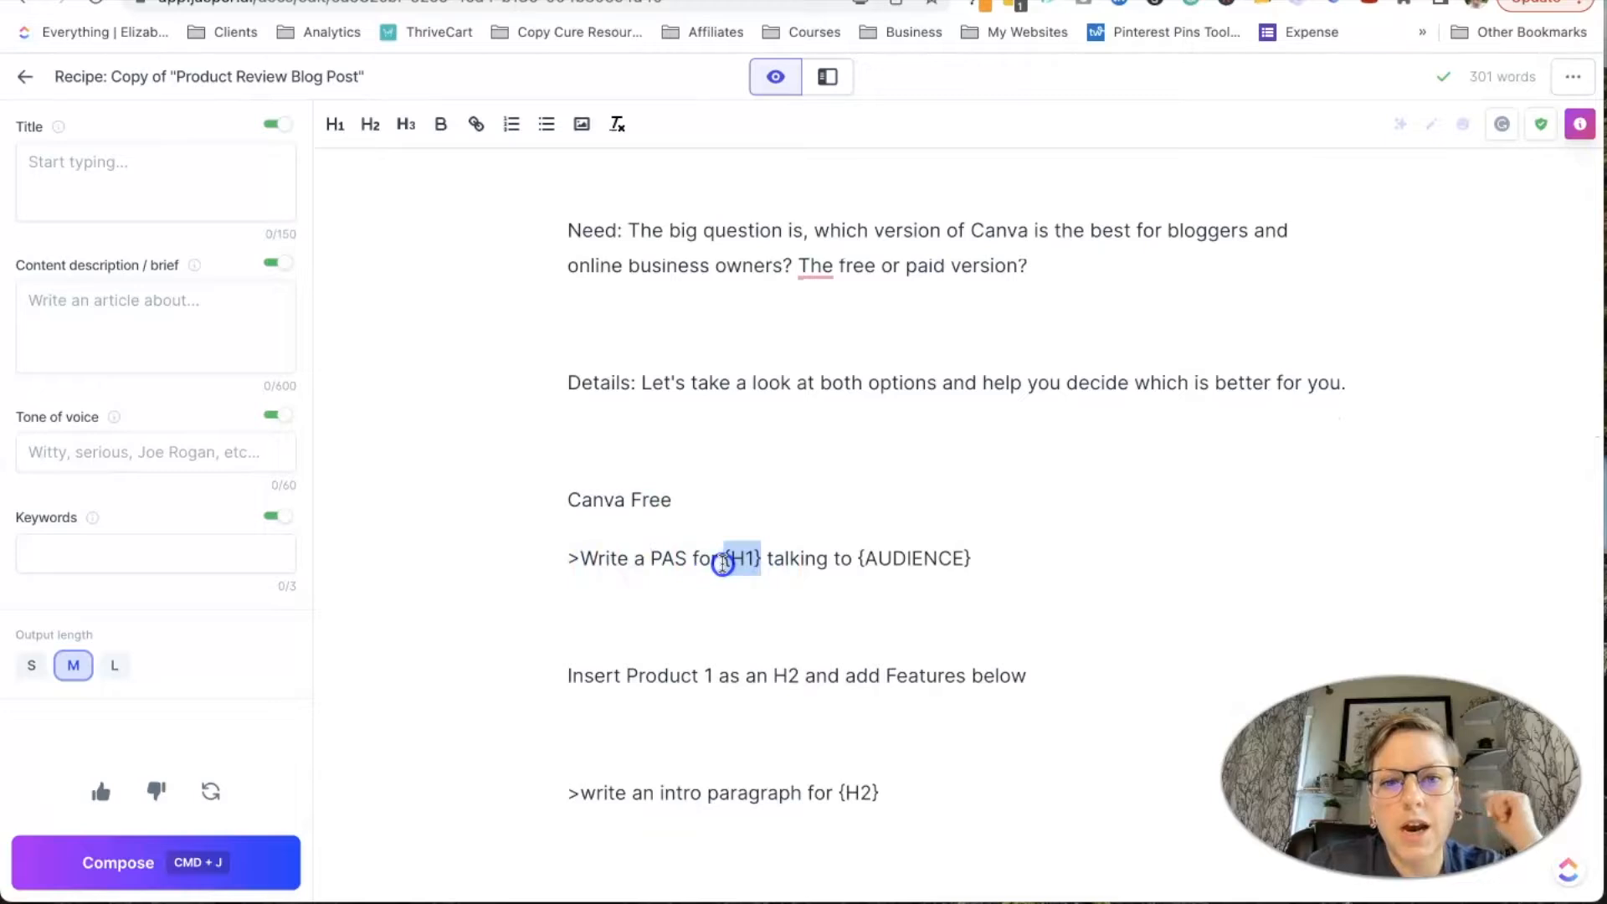
scroll(723, 564, "down", 4)
scroll(721, 564, "up", 5)
scroll(722, 563, "up", 8)
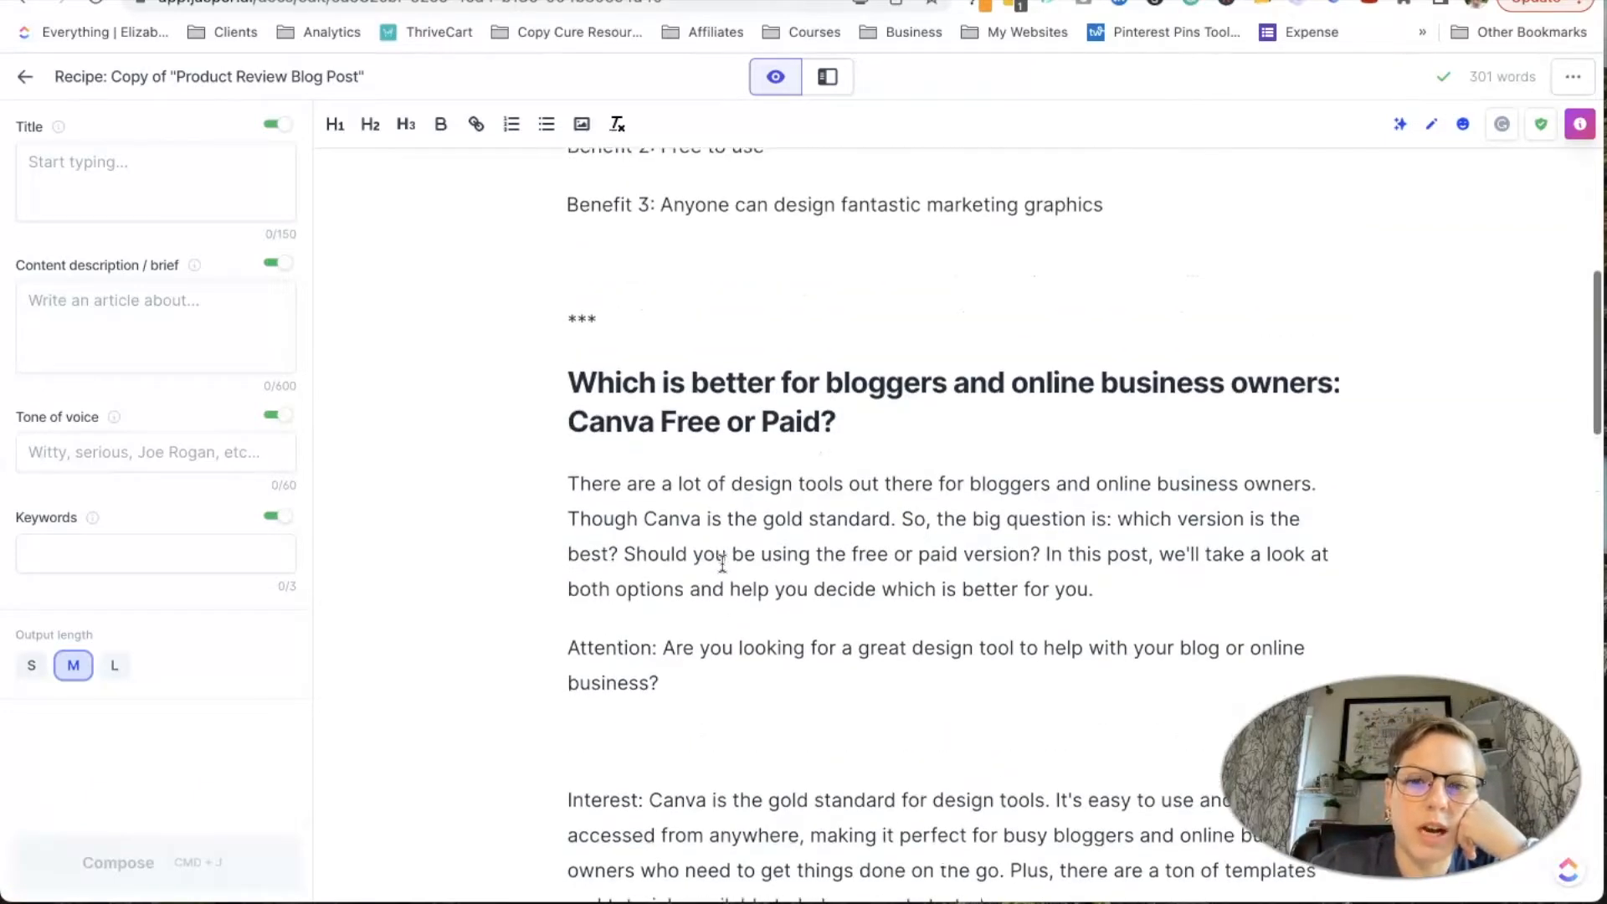
scroll(722, 563, "down", 5)
scroll(722, 564, "up", 5)
scroll(723, 563, "down", 2)
scroll(722, 563, "down", 3)
scroll(721, 563, "up", 2)
- Delete the intro paragraph and the "Attention:" label under the H1, and remove the blank line after the opening question
left_click(670, 369)
left_click_drag(662, 378, 550, 219)
key("BackSpace")
left_click(615, 282)
key("BackSpace")
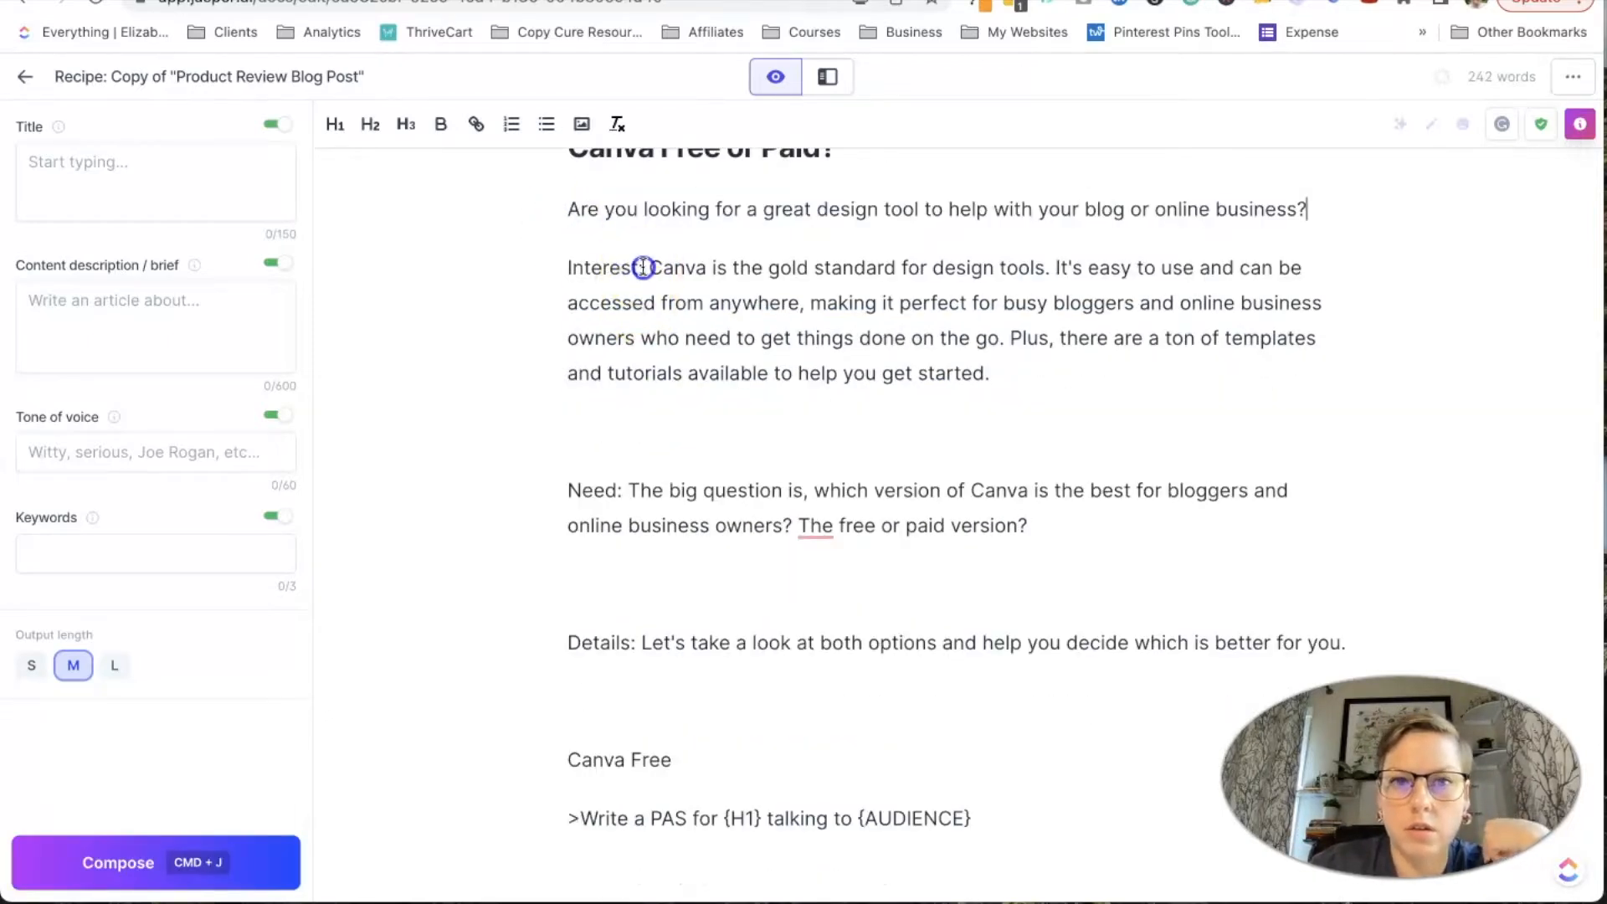
- Remove the "Interest:", "Need:" and "Details:" labels and the blank lines between those paragraphs
left_click_drag(645, 266, 538, 259)
key("BackSpace")
left_click_drag(606, 454, 629, 490)
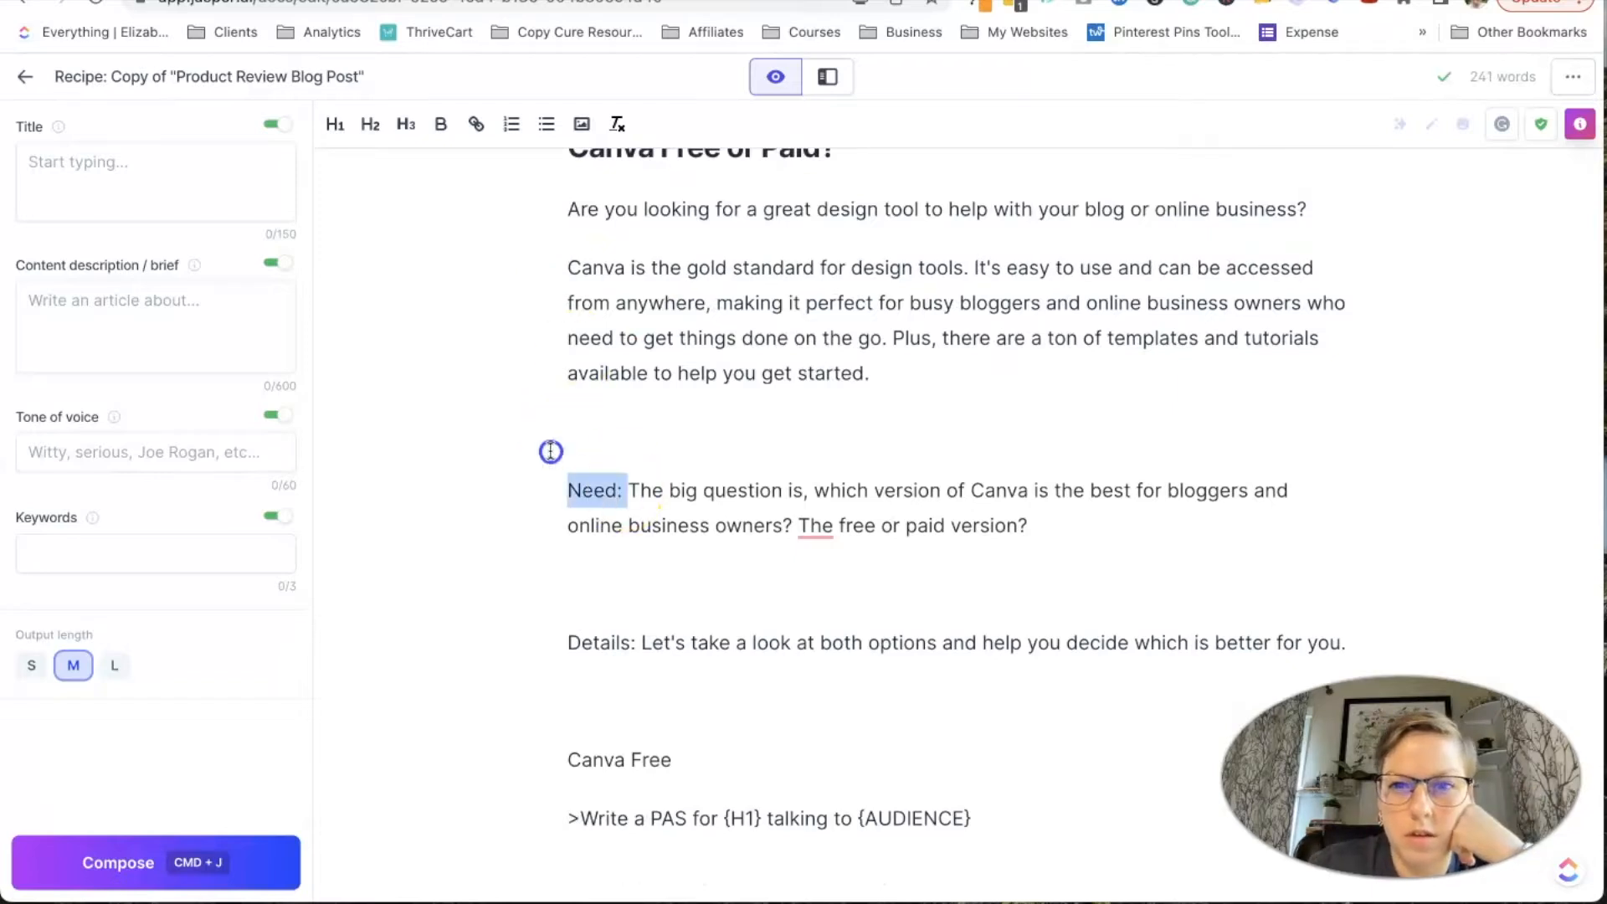
key("BackSpace")
left_click_drag(645, 582, 557, 545)
key("BackSpace")
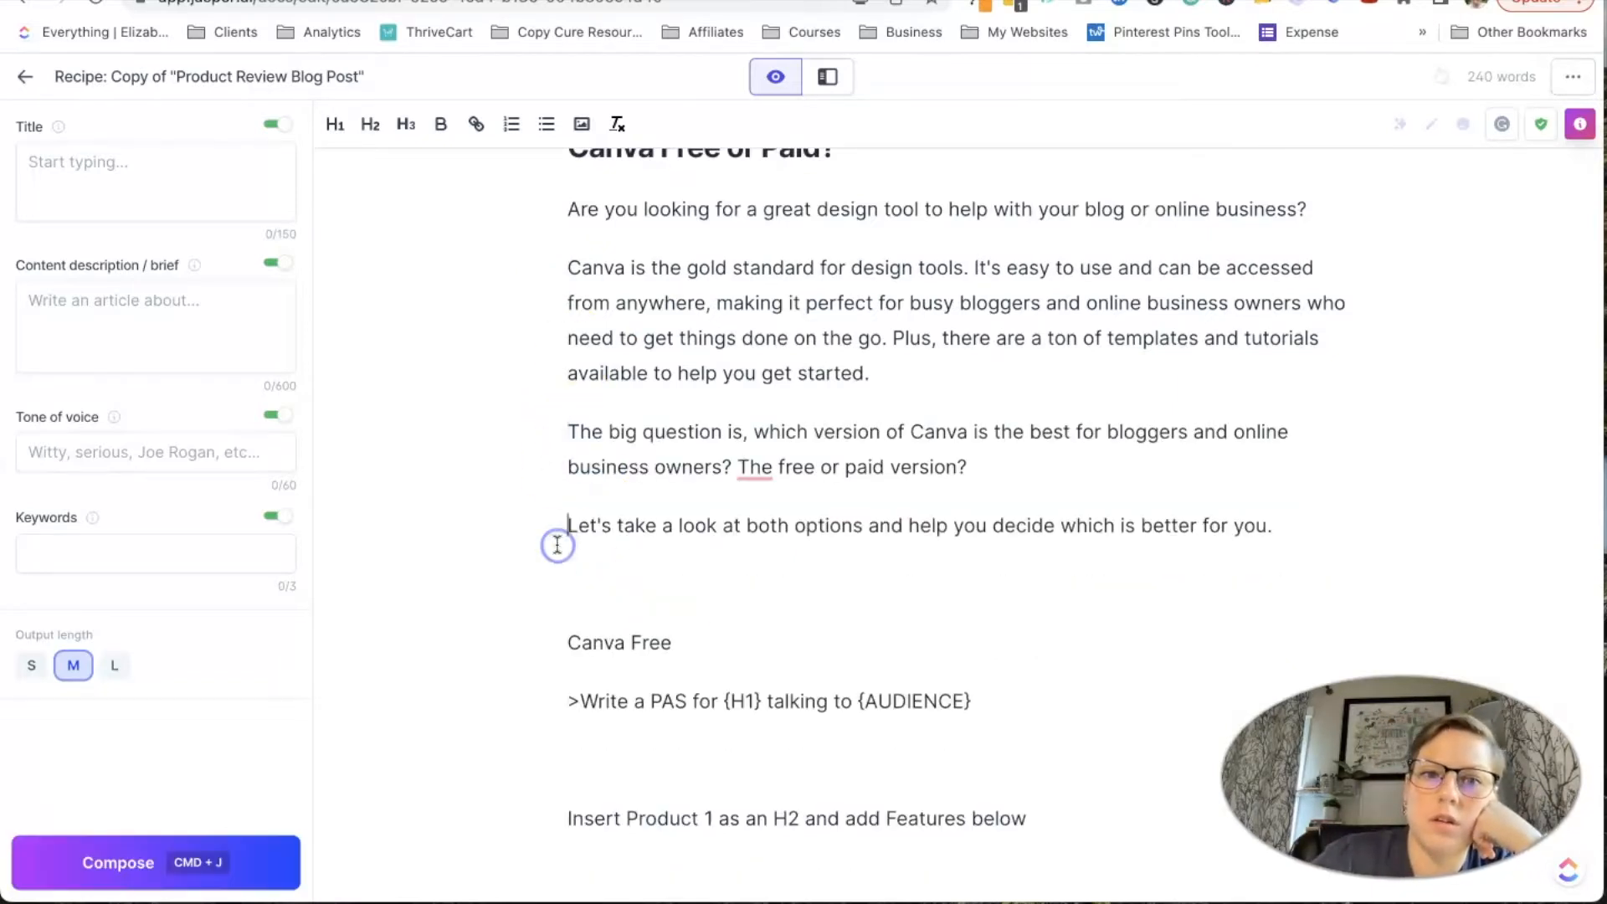
- Format the "Canva Free" line above the PAS command as an H2 heading
left_click(670, 583)
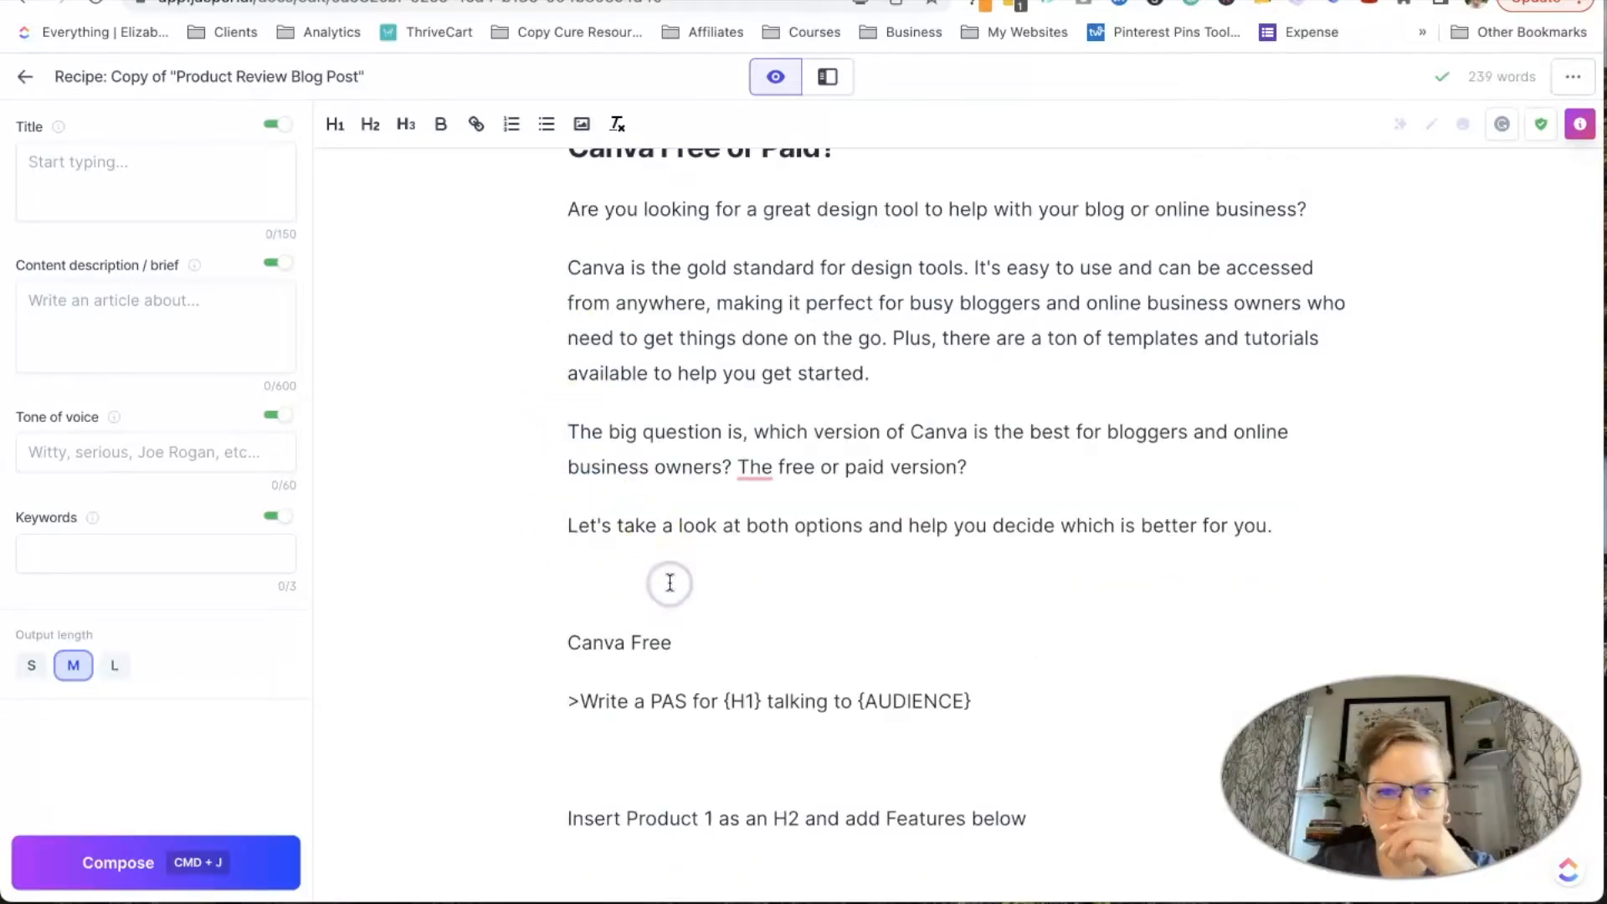
scroll(670, 583, "down", 3)
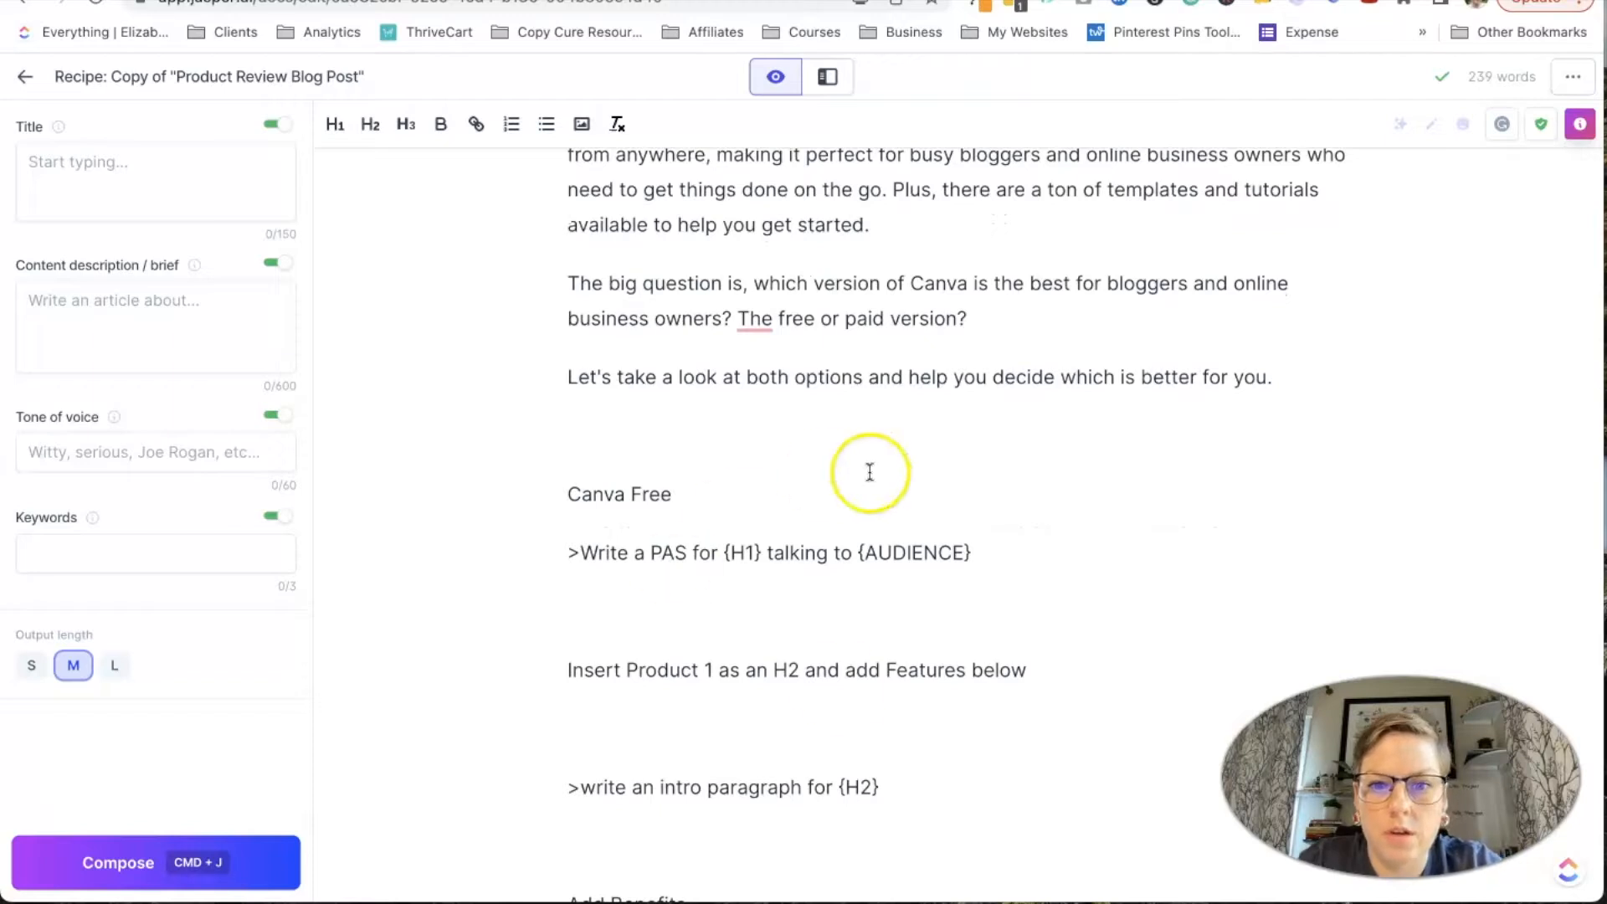
scroll(638, 663, "down", 1)
scroll(638, 665, "up", 5)
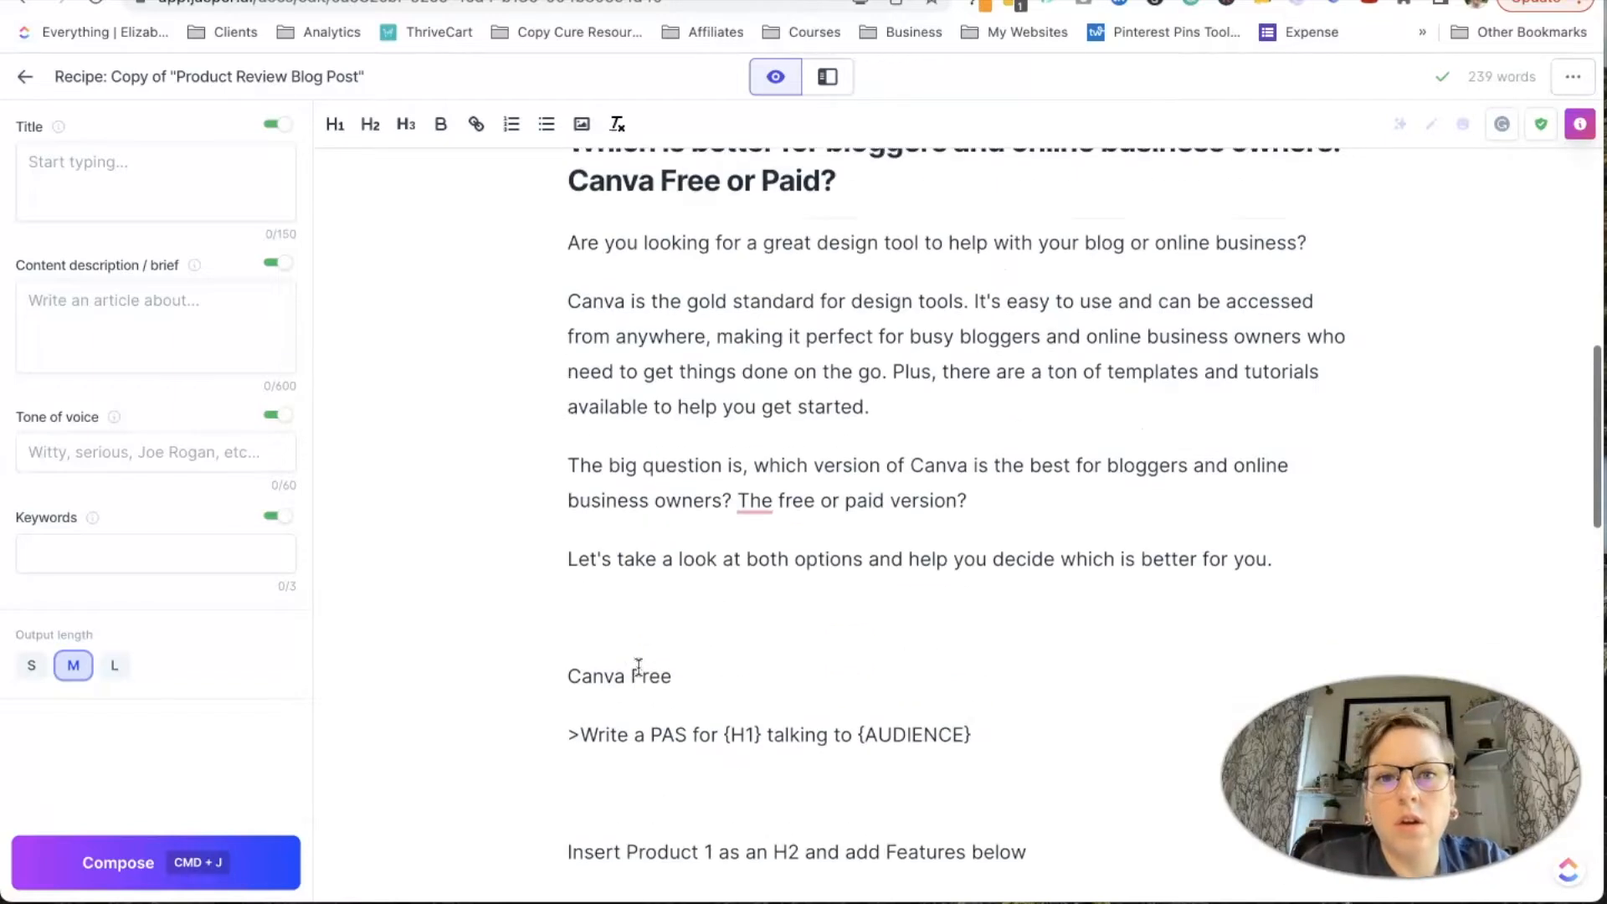
triple_click(650, 677)
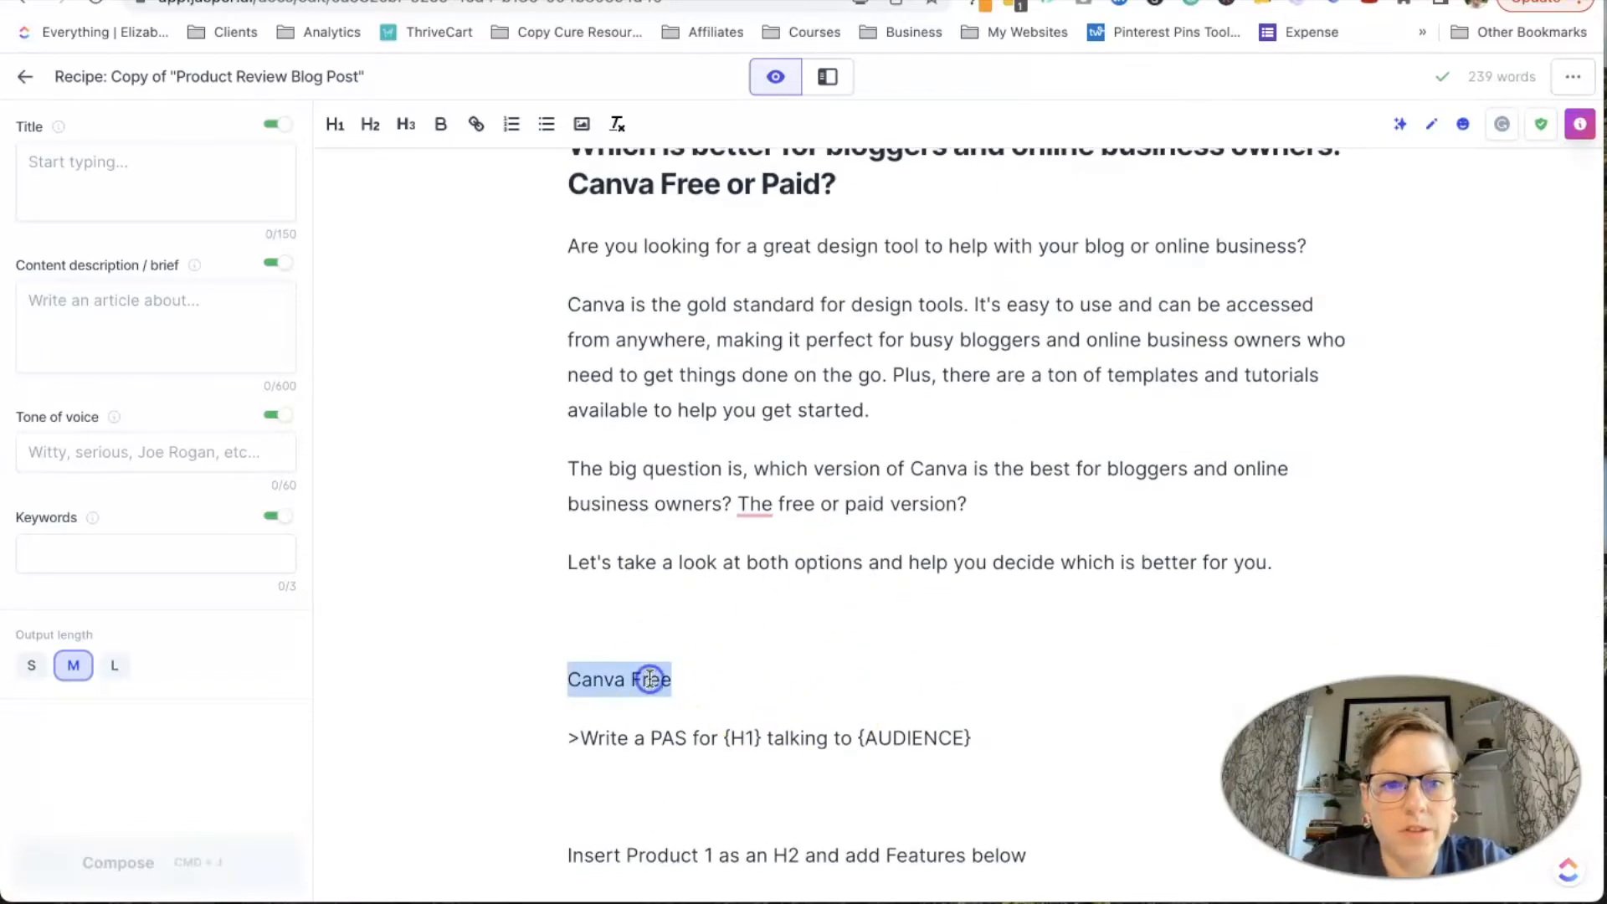
left_click(370, 125)
- Delete the PAS command under the "Canva Free" heading together with the blank lines around it
scroll(901, 721, "down", 4)
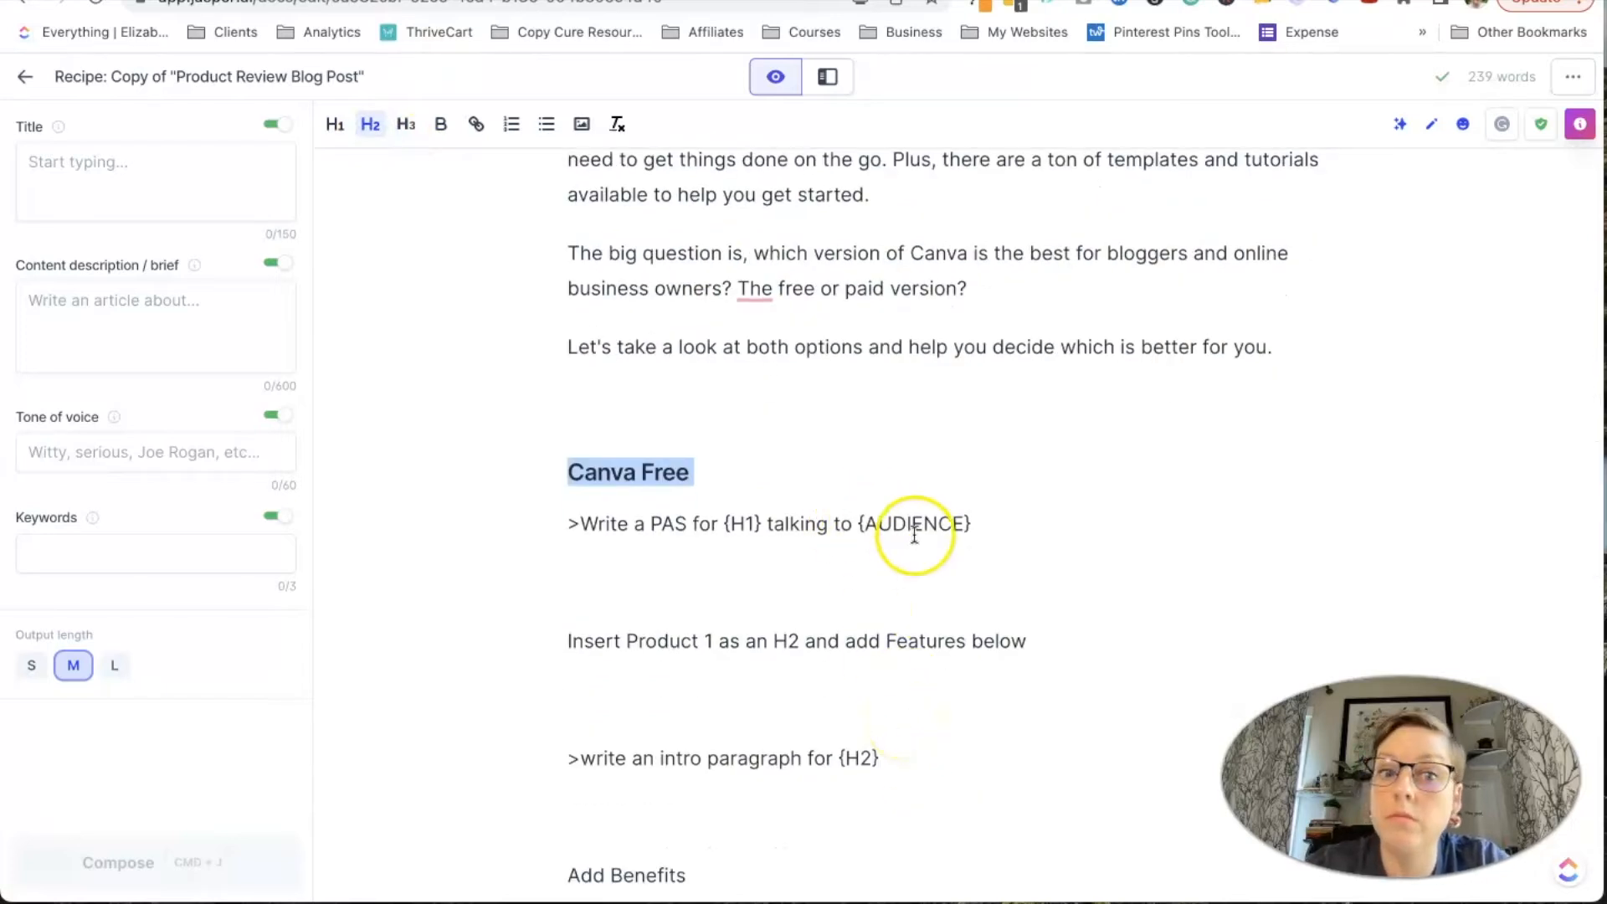
double_click(660, 528)
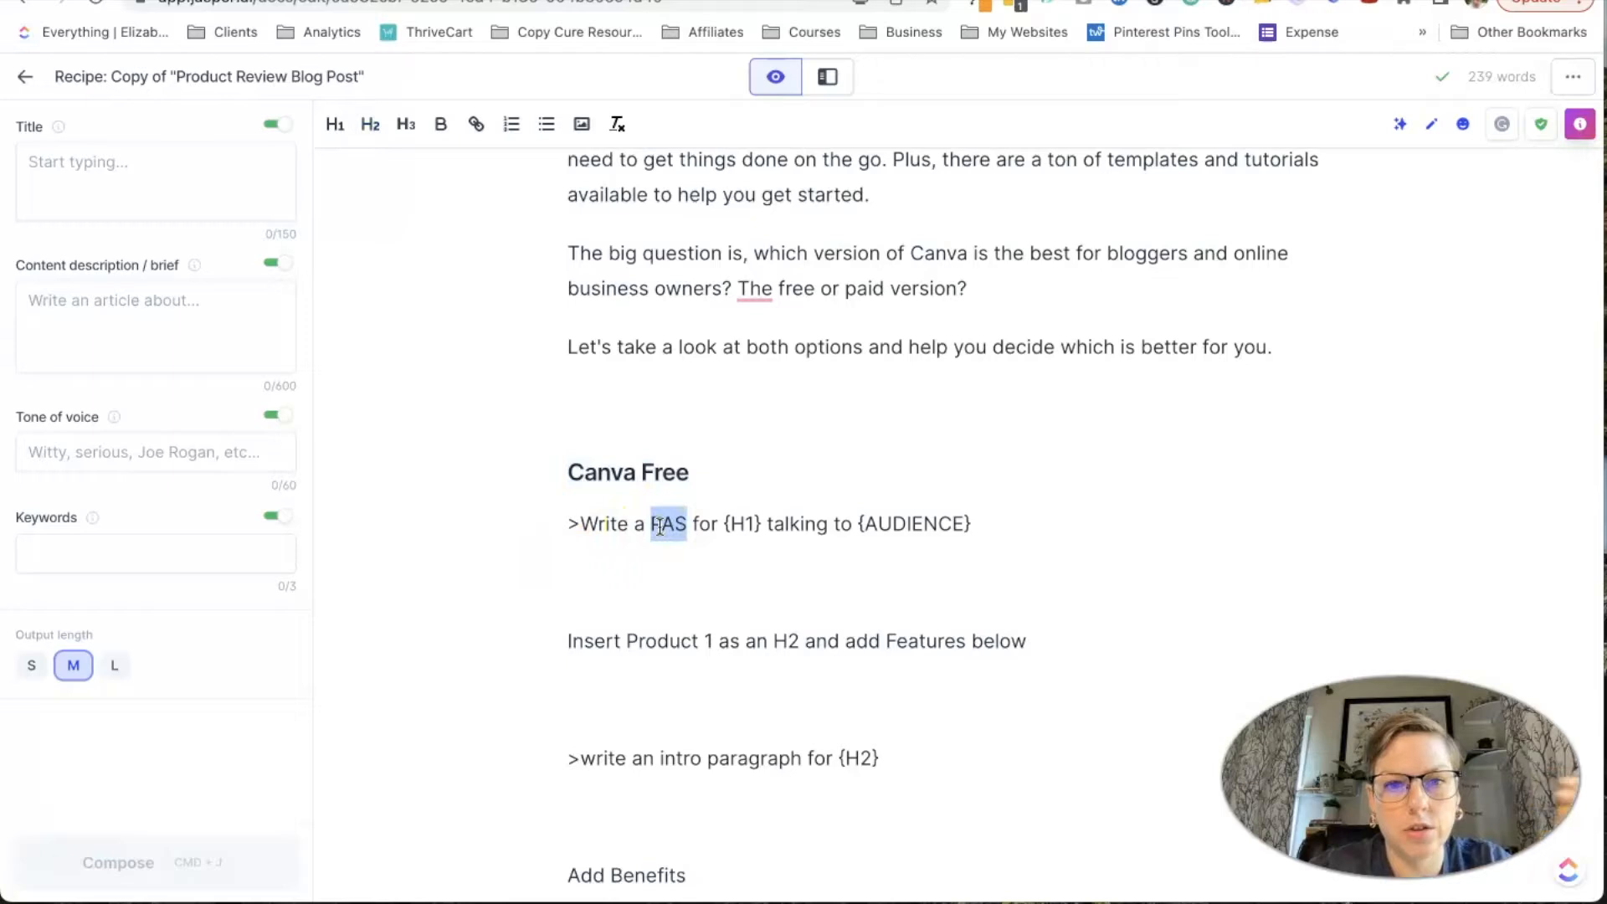
double_click(871, 532)
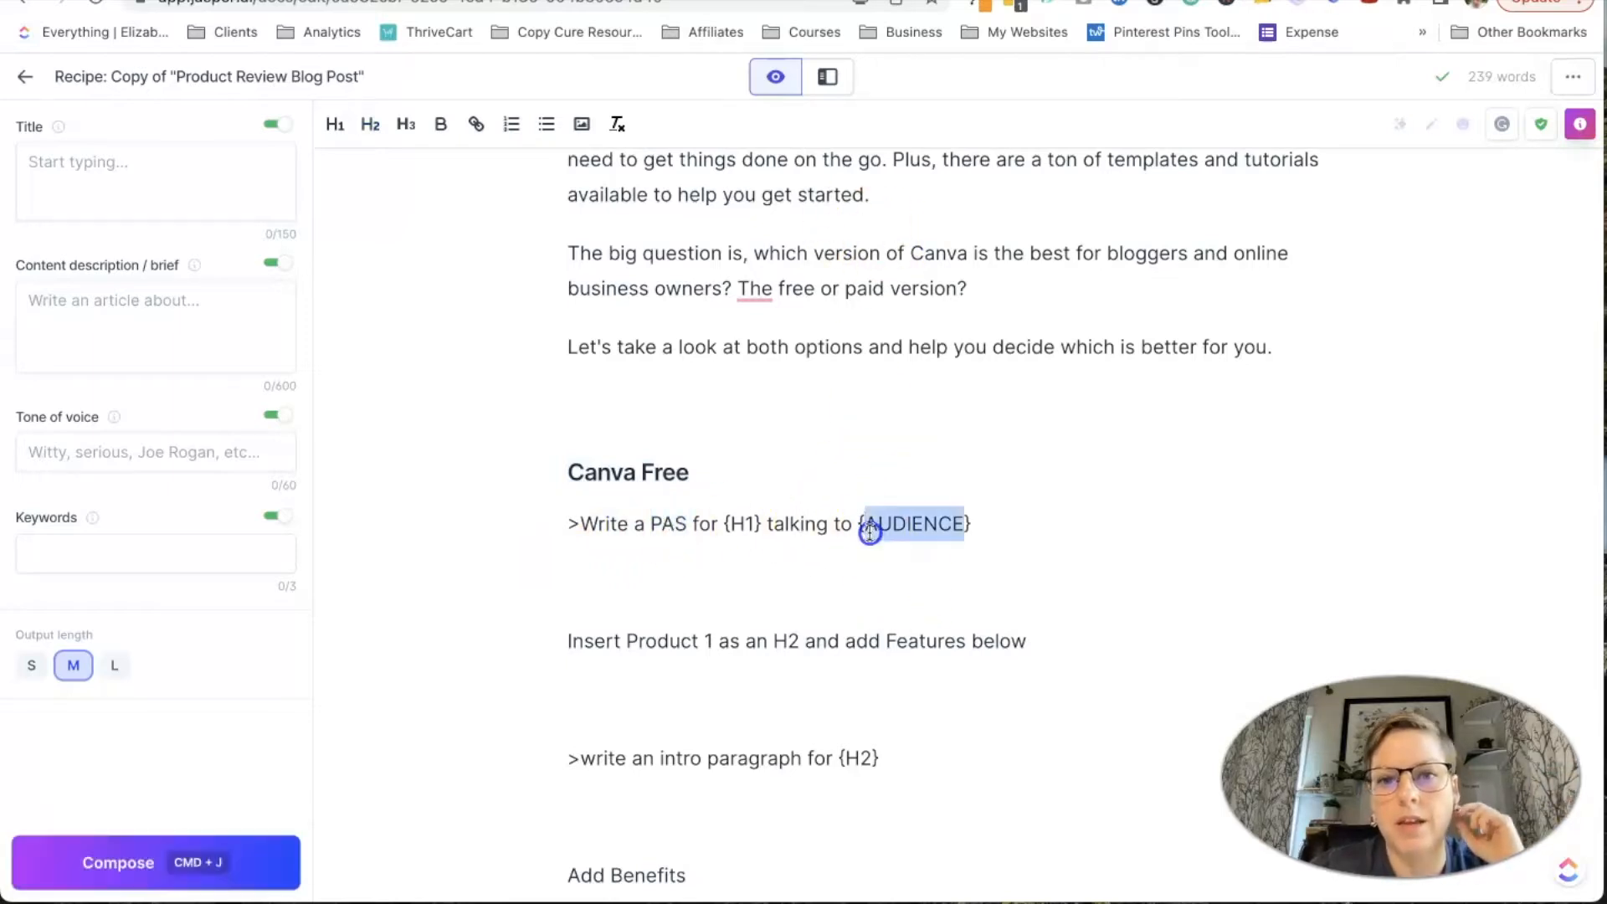
triple_click(870, 533)
key("BackSpace")
key("BackSpace")
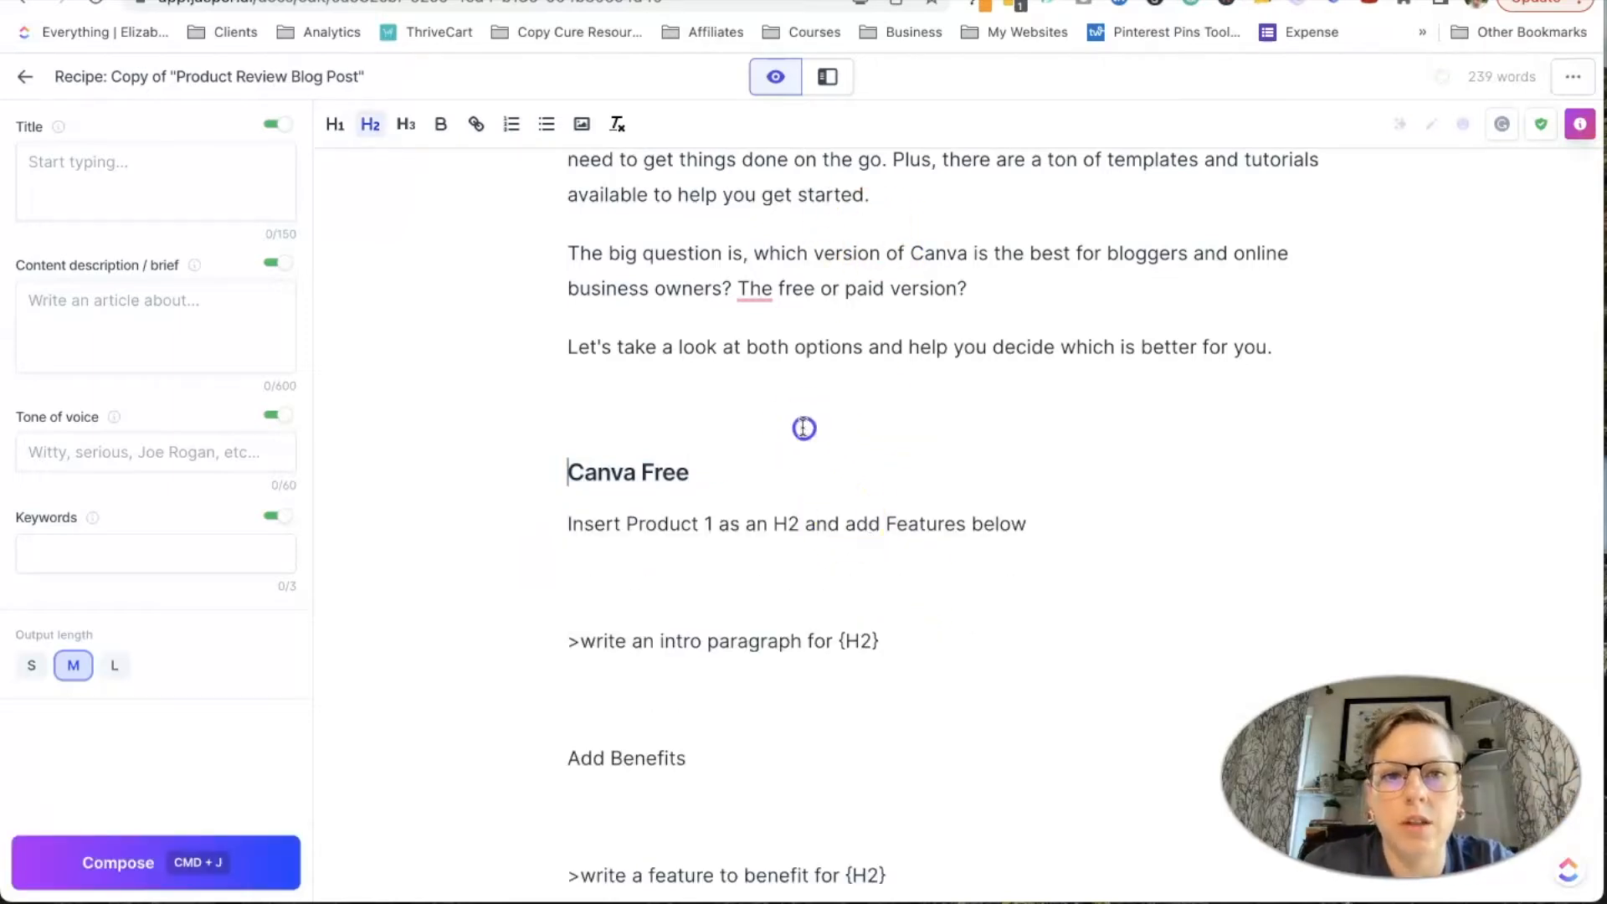
key("BackSpace")
left_click(838, 469)
triple_click(838, 469)
key("BackSpace")
key("BackSpace")
double_click(845, 466)
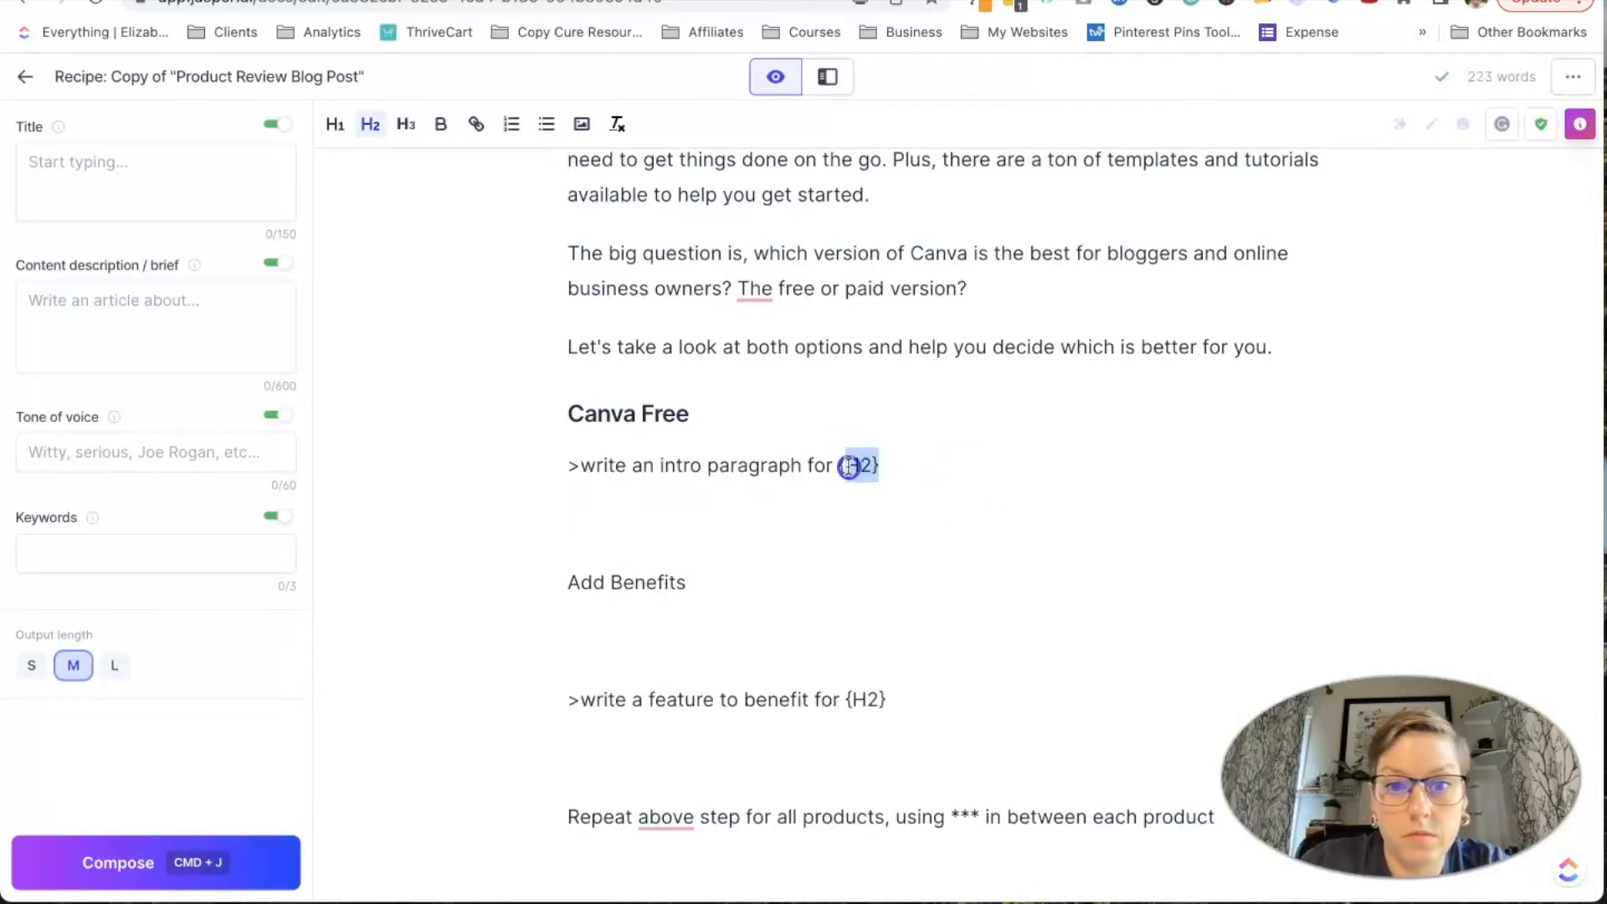
scroll(838, 469, "up", 1)
key("super+z")
key("super+z")
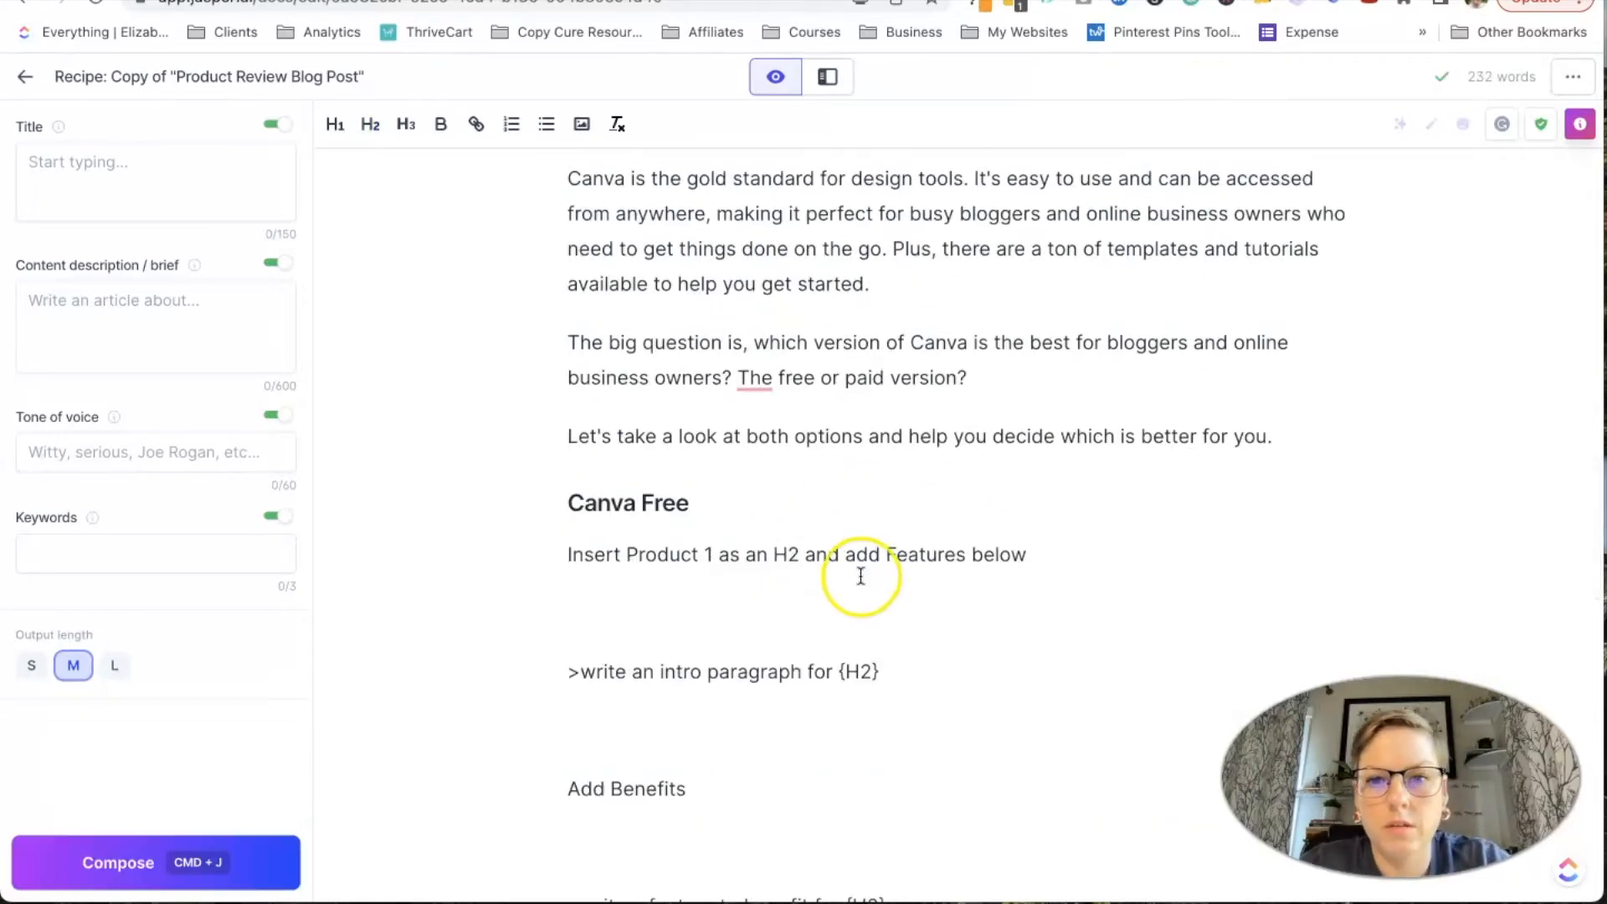
- Copy the three Feature lines from the brief and paste them below the "Insert Product 1 as an H2" instruction
scroll(861, 574, "up", 6)
scroll(869, 583, "up", 5)
left_click_drag(844, 577, 558, 455)
key("super+c")
scroll(603, 481, "down", 10)
left_click(614, 668)
key("super+v")
scroll(761, 729, "down", 2)
- Check the intro paragraph command's {H2} variable against the *** separator and the features and benefits listed above it
double_click(838, 691)
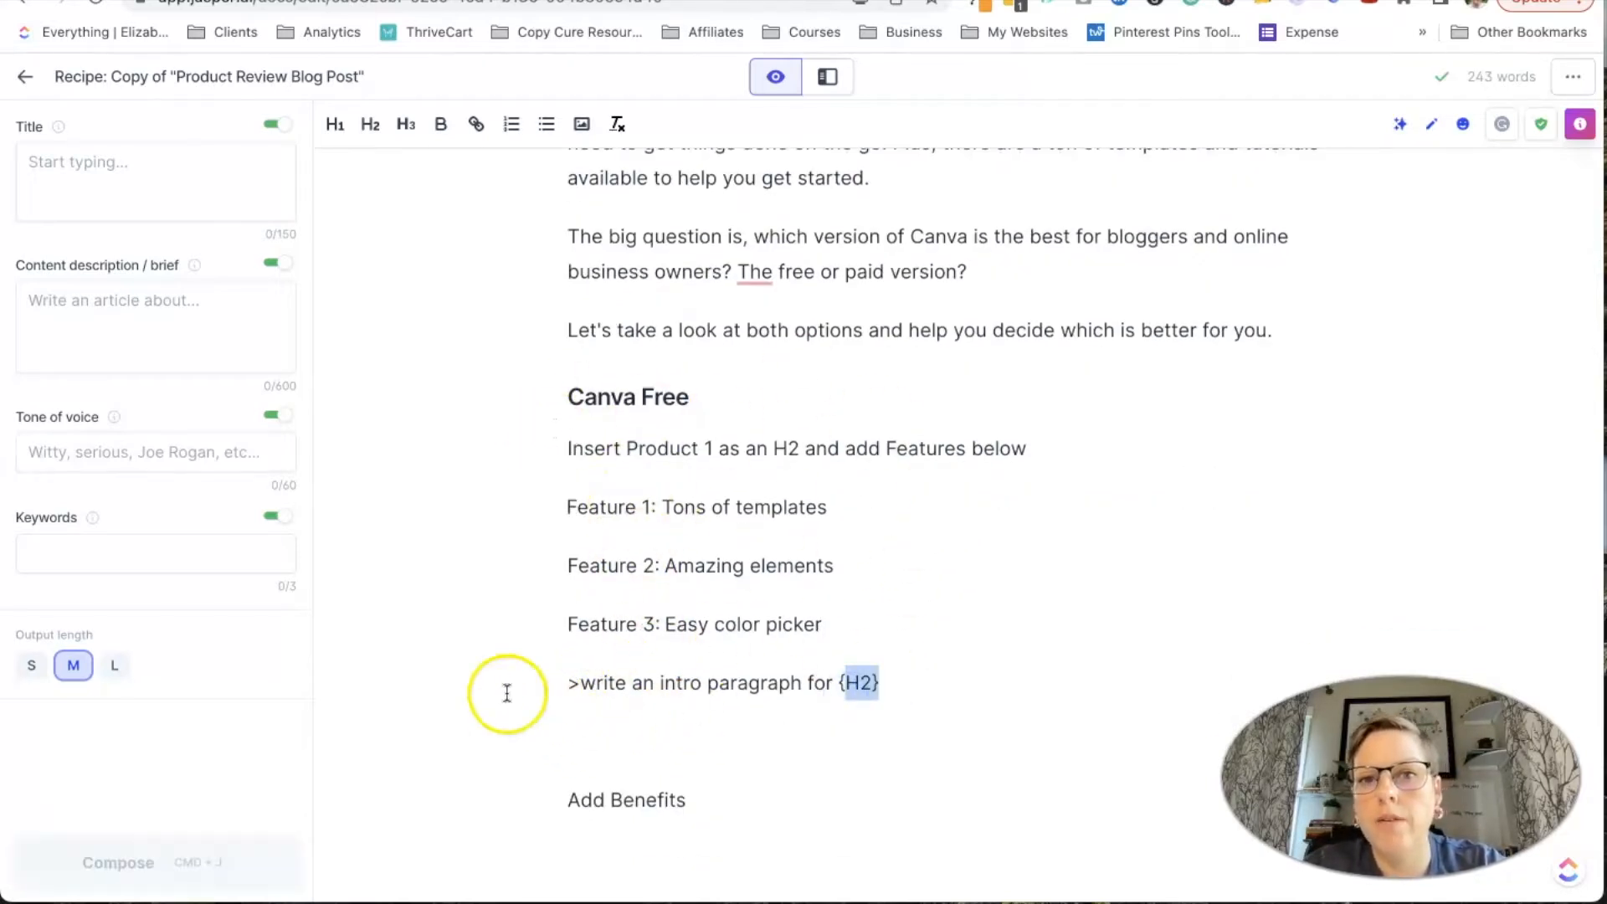
scroll(720, 187, "up", 3)
scroll(718, 189, "down", 1)
scroll(713, 201, "up", 4)
scroll(718, 204, "down", 4)
scroll(678, 702, "up", 3)
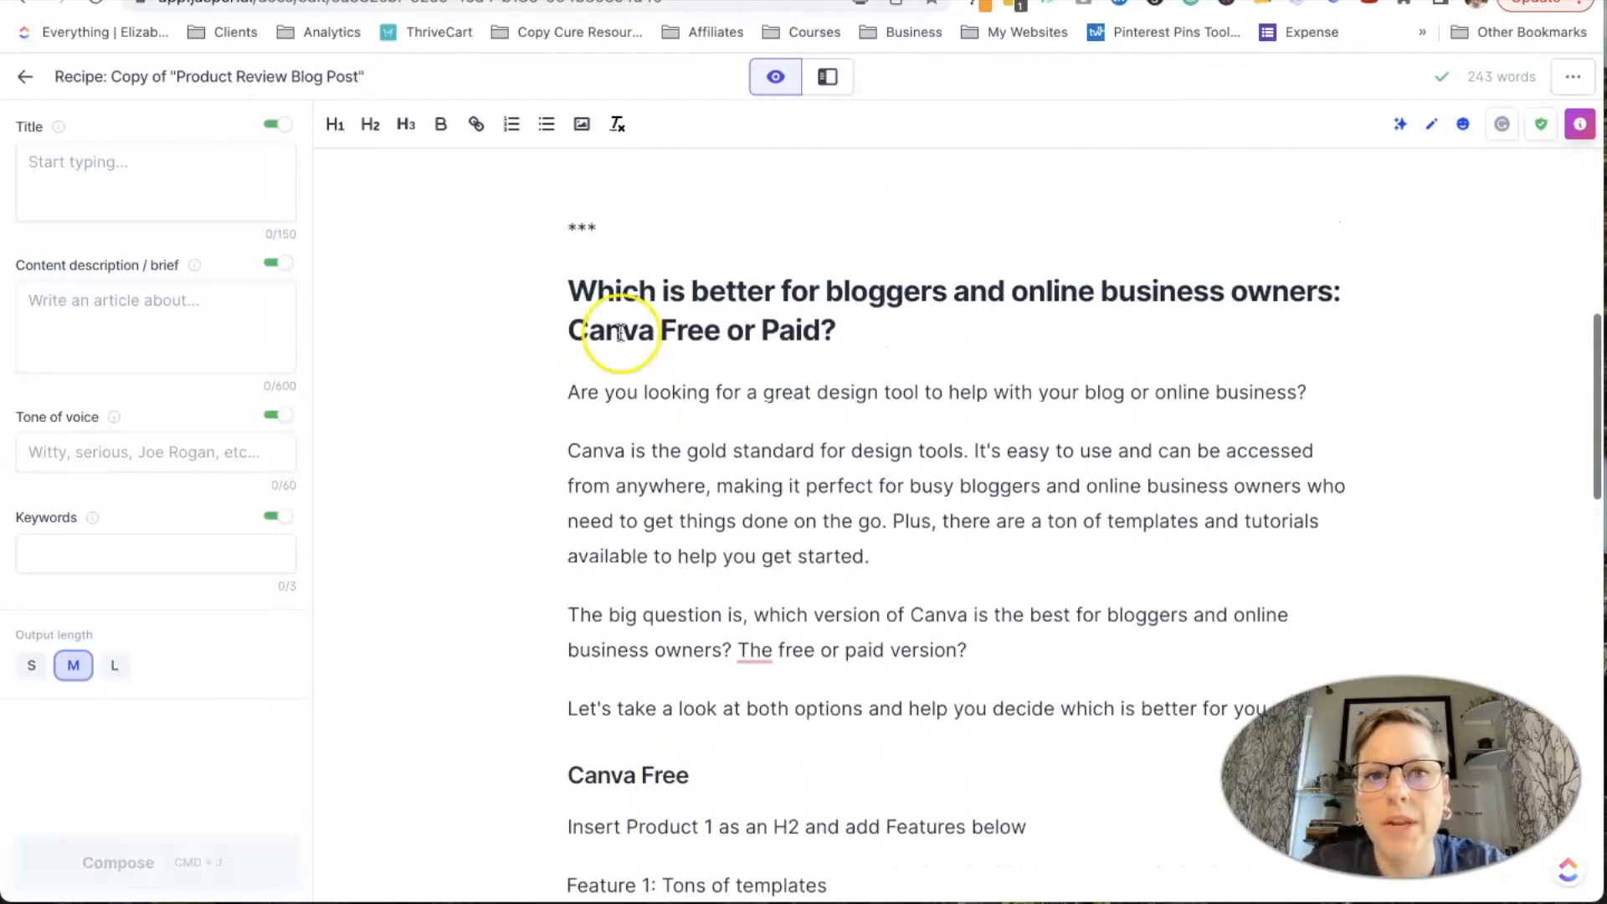
left_click(576, 231)
double_click(577, 231)
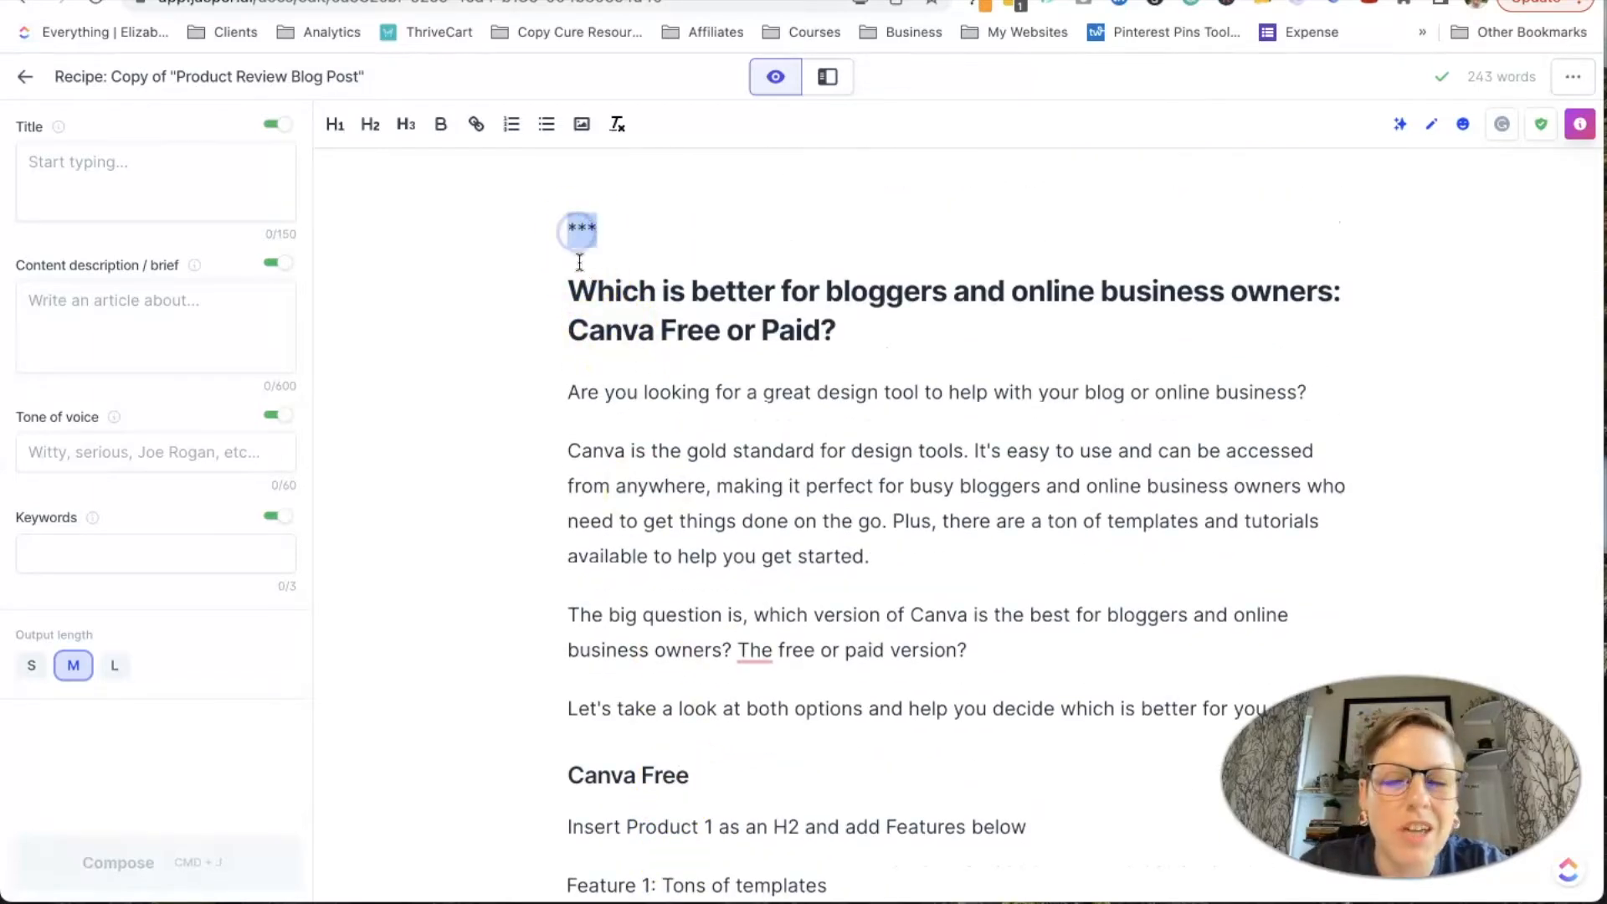
scroll(579, 262, "up", 6)
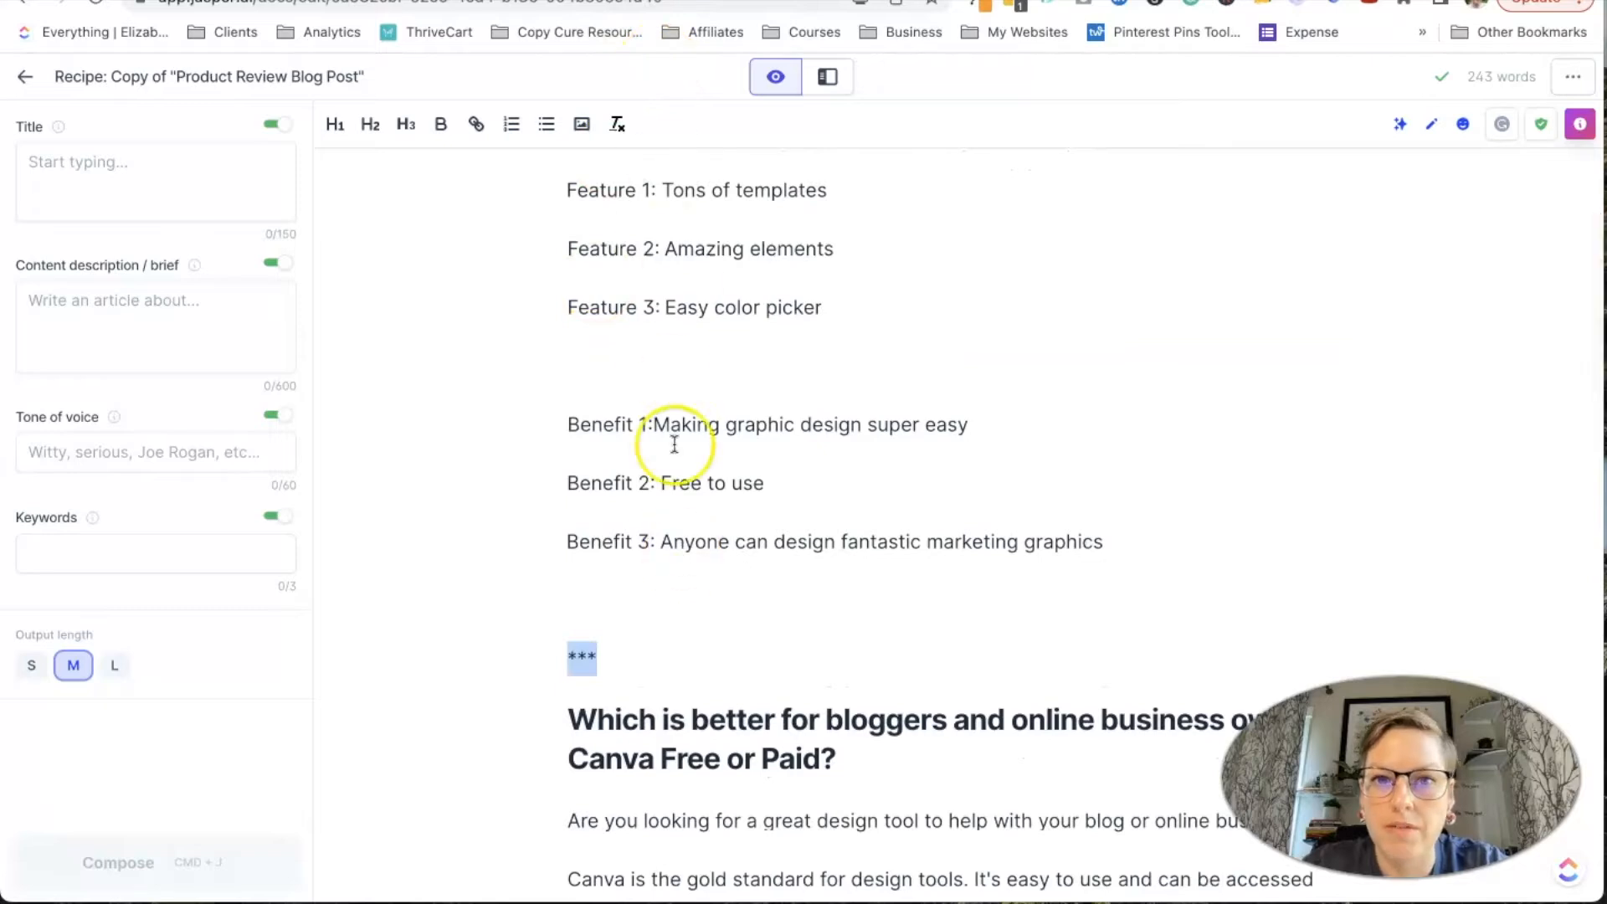
scroll(669, 493, "up", 5)
scroll(667, 517, "down", 8)
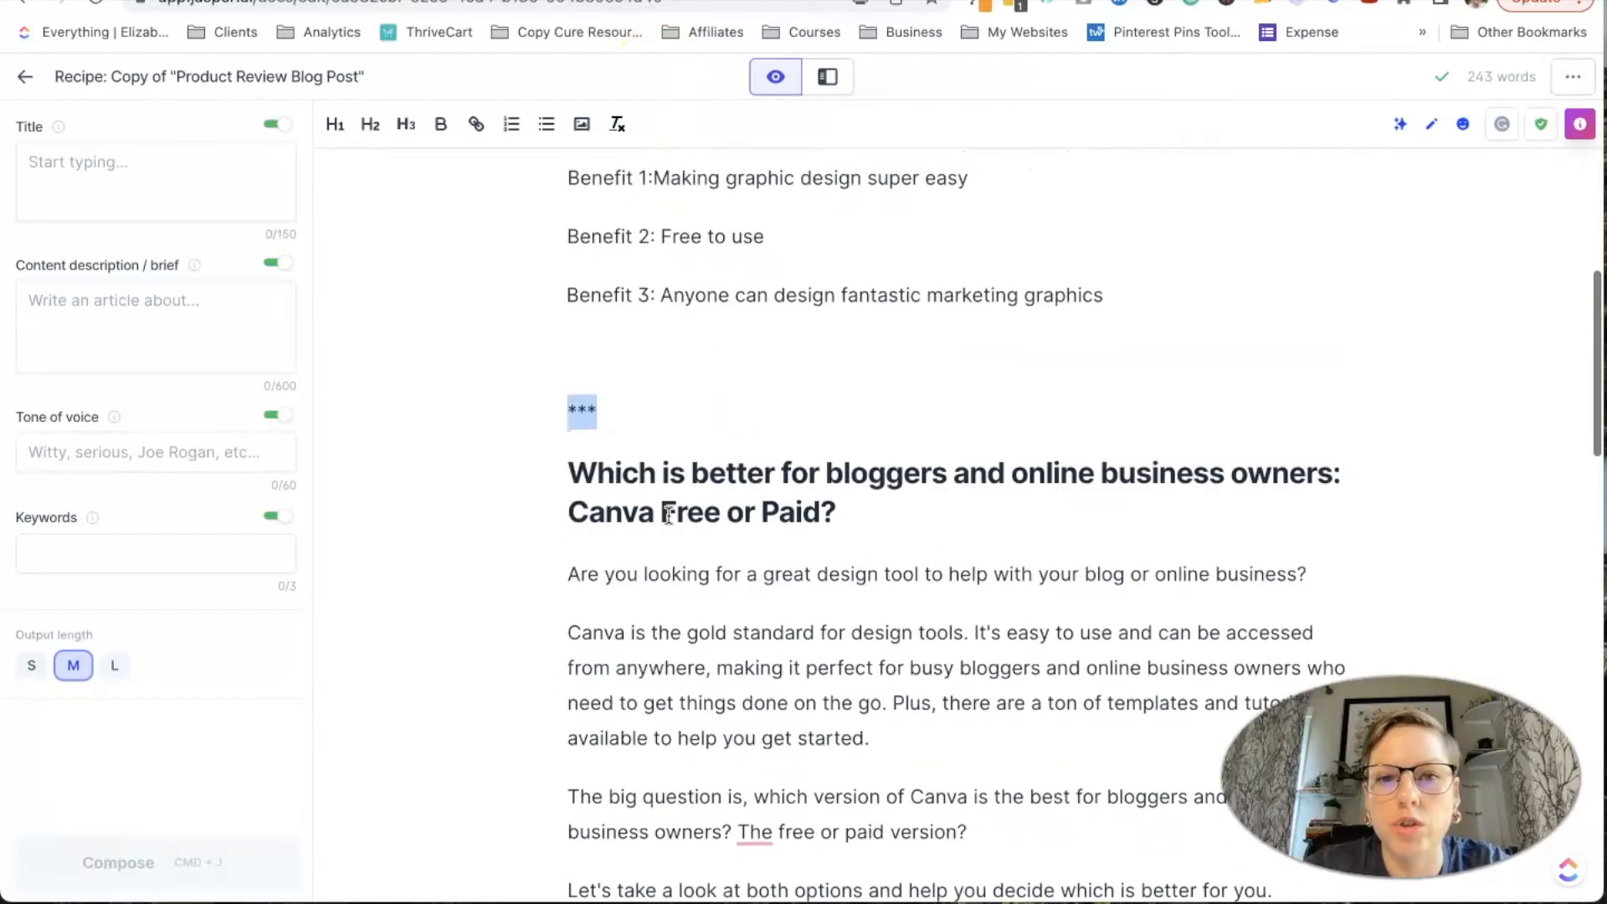
scroll(774, 243, "down", 10)
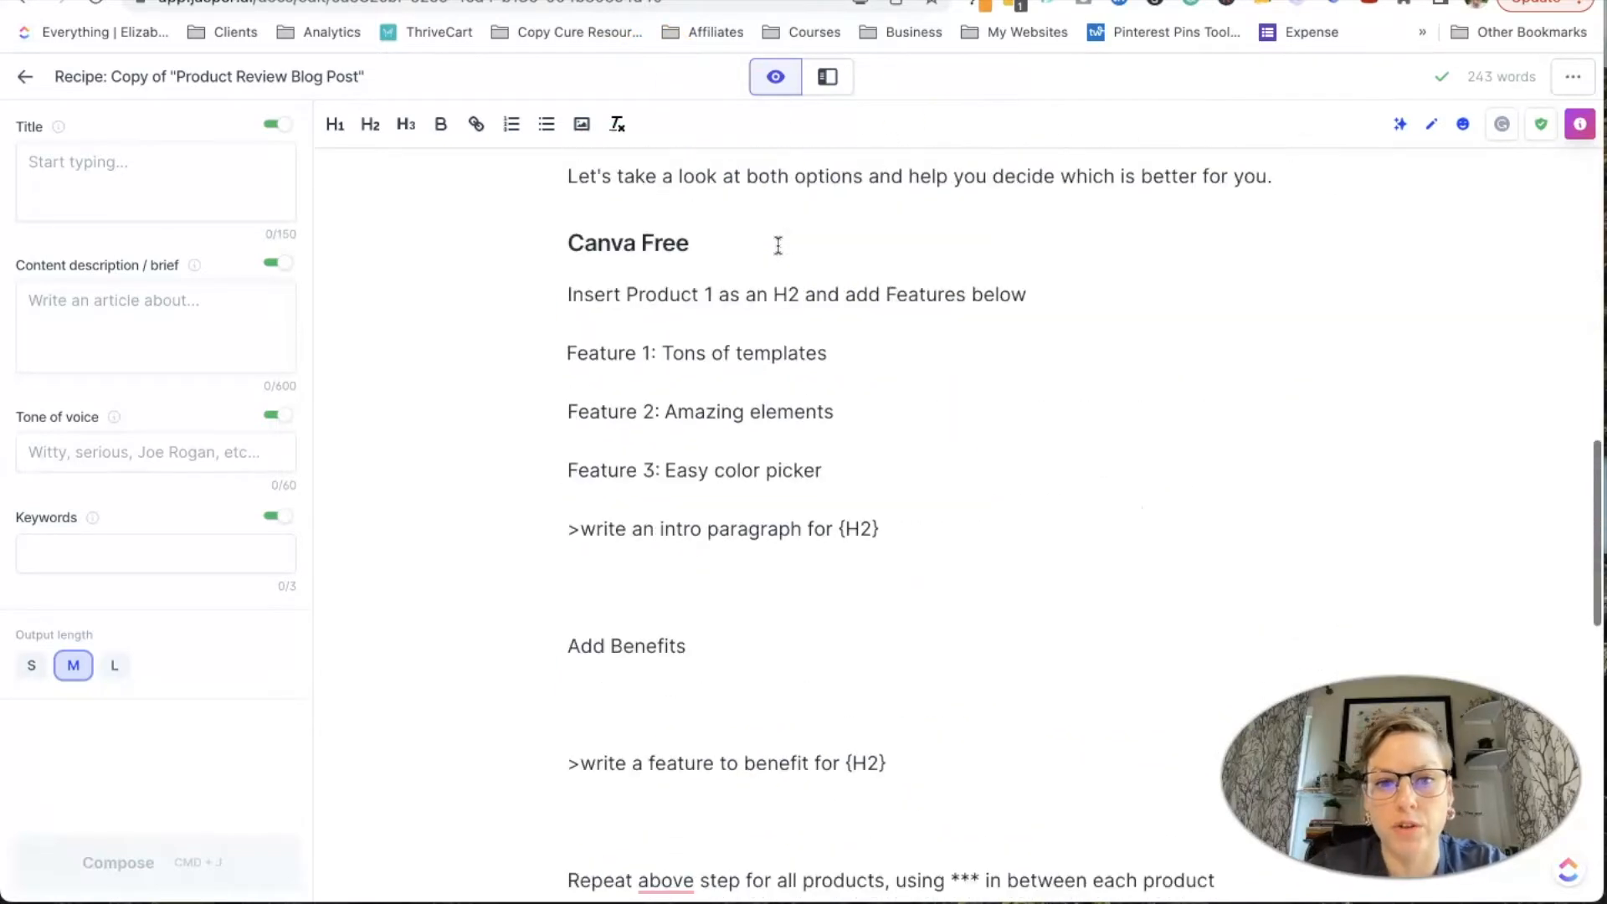
scroll(754, 293, "down", 1)
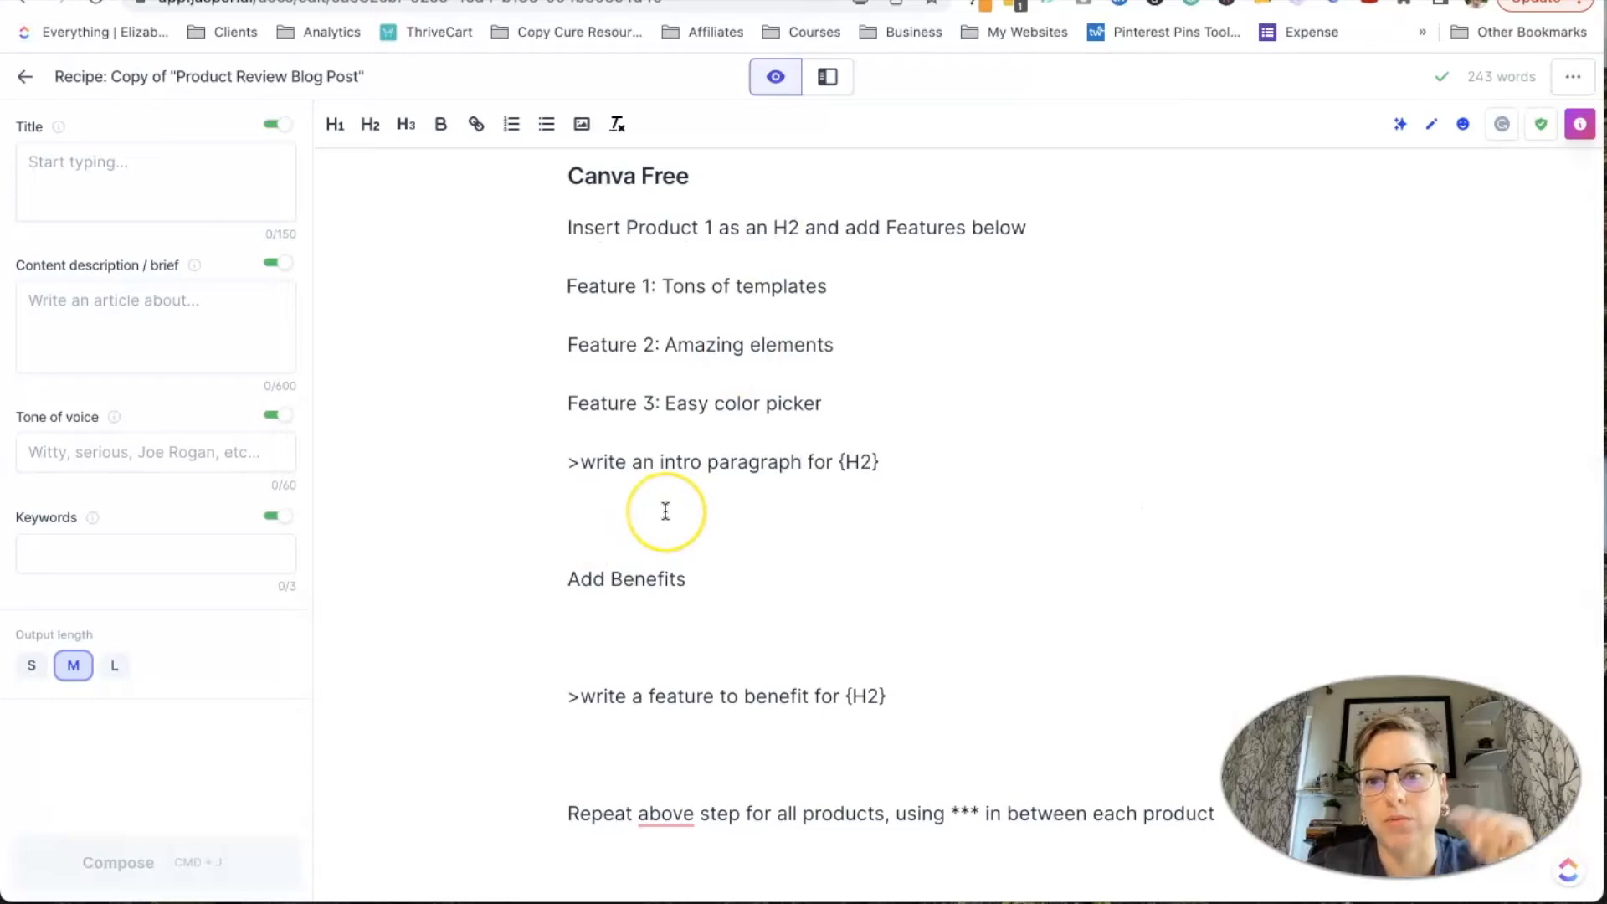
- Replace {H2} in the intro paragraph command with "Canva Free"
left_click(663, 511)
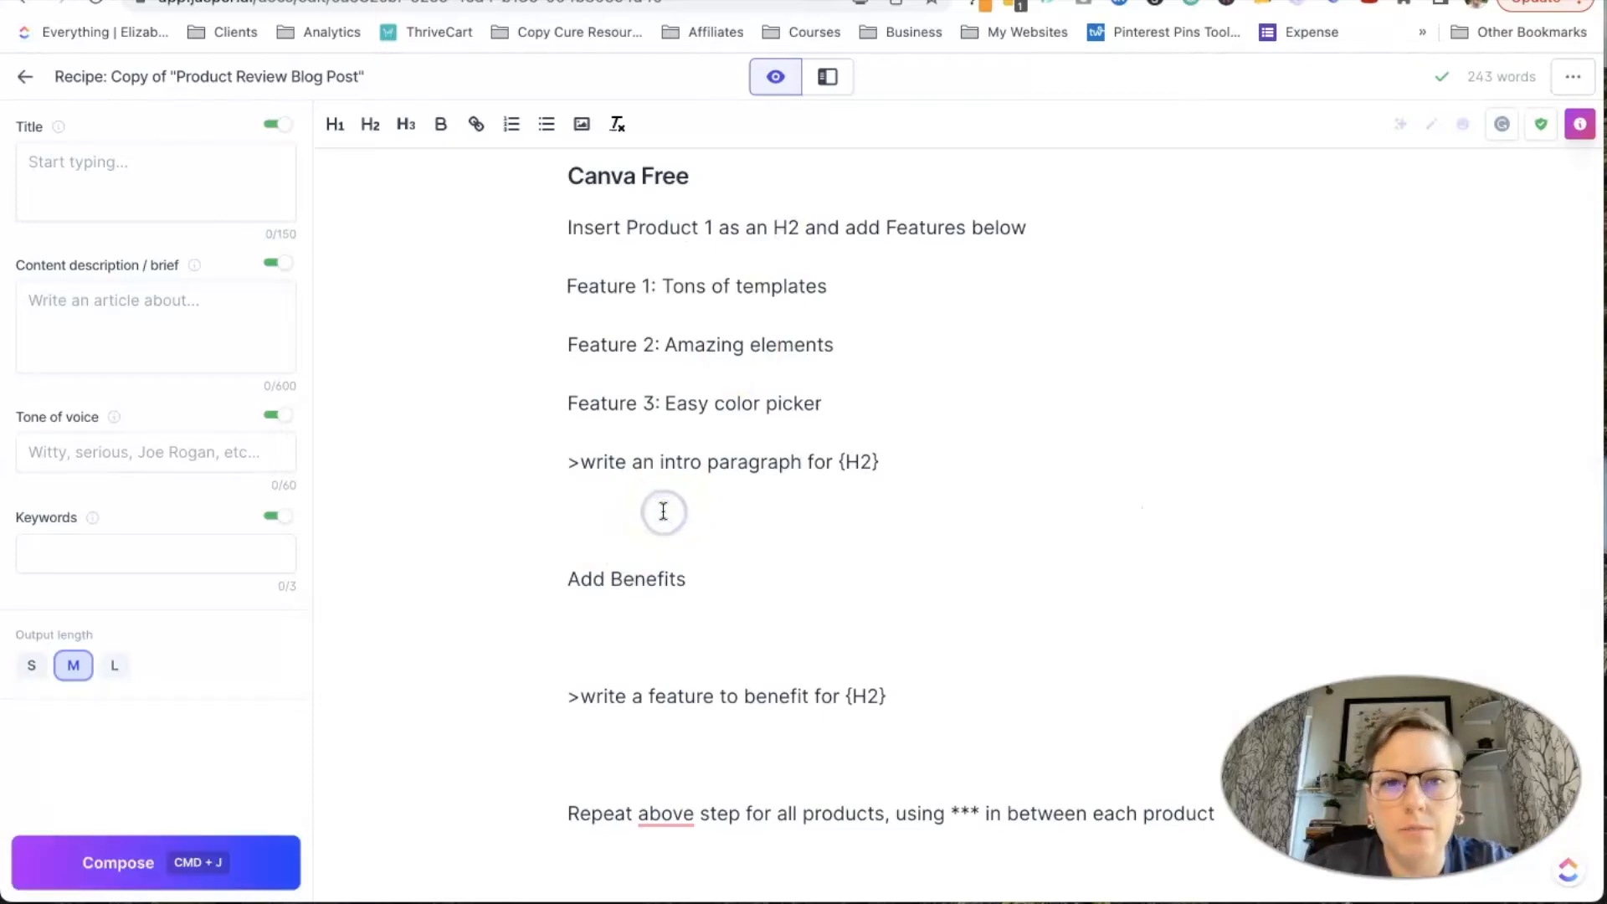
left_click_drag(880, 462, 841, 460)
type("Canva Free")
- Run the Canva Free intro paragraph command, compose a further continuation, and read through the generated paragraphs
key("super+j")
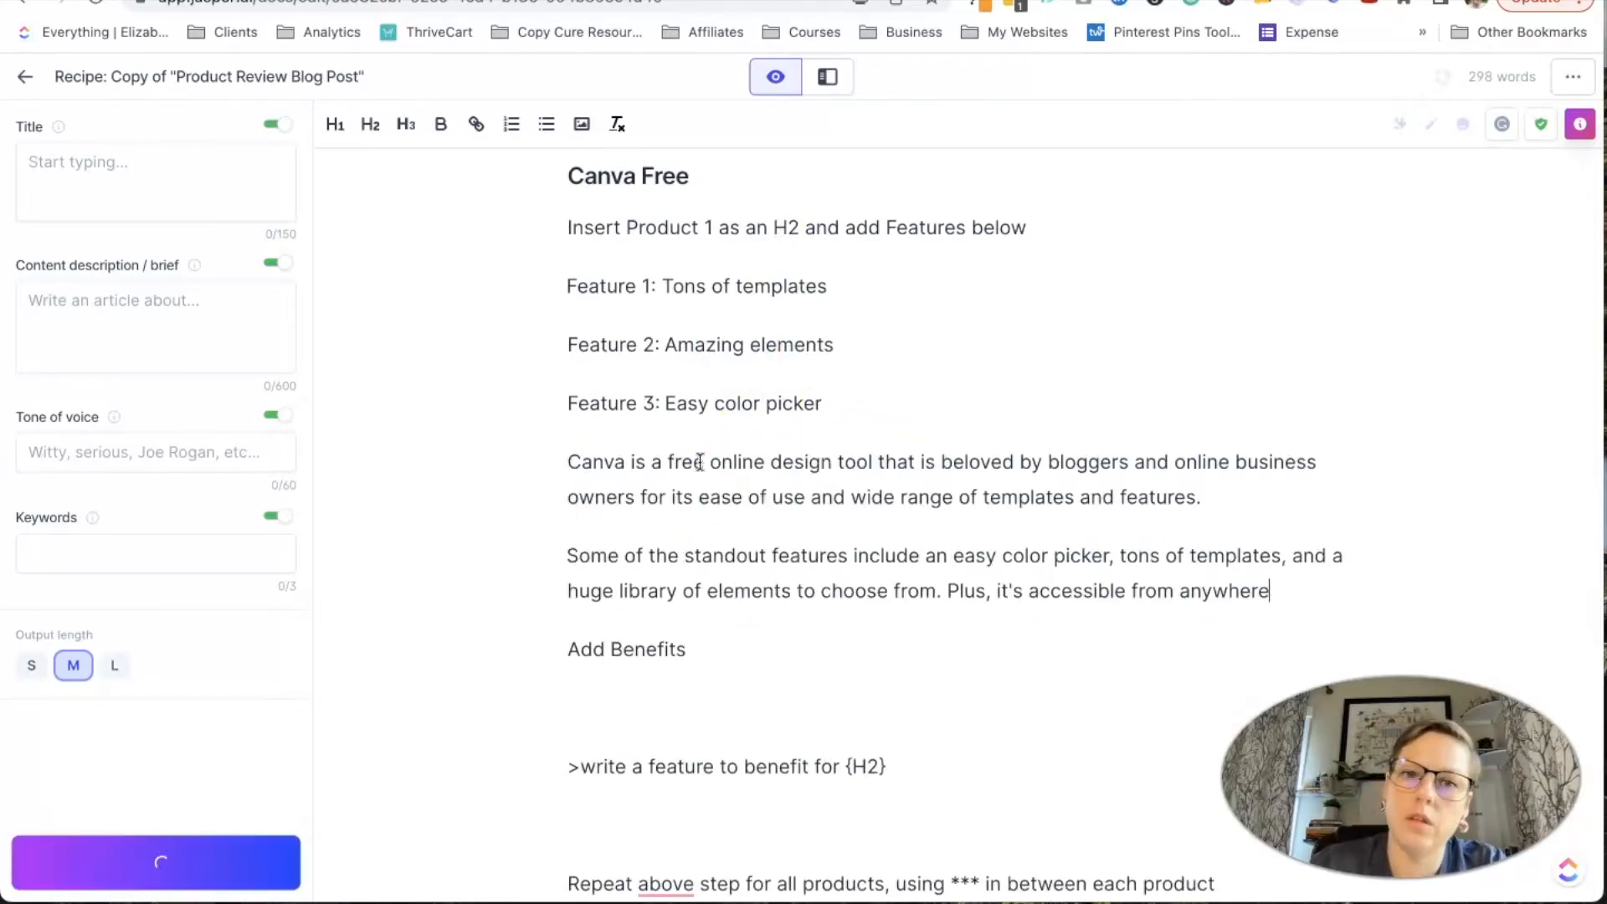
scroll(720, 579, "down", 1)
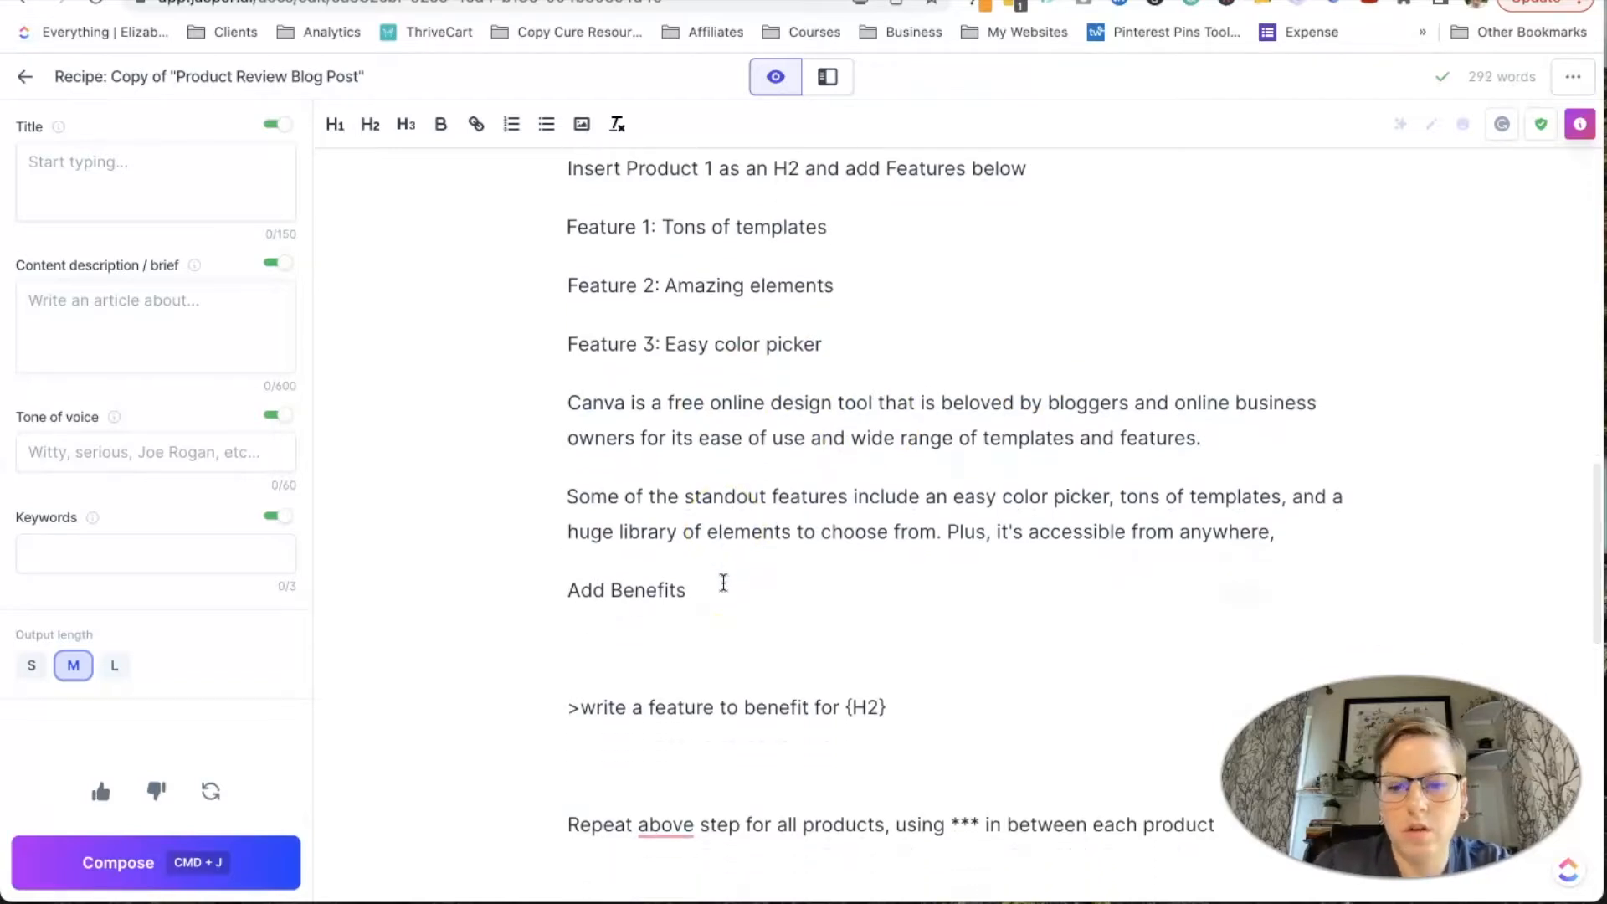
key("super+j")
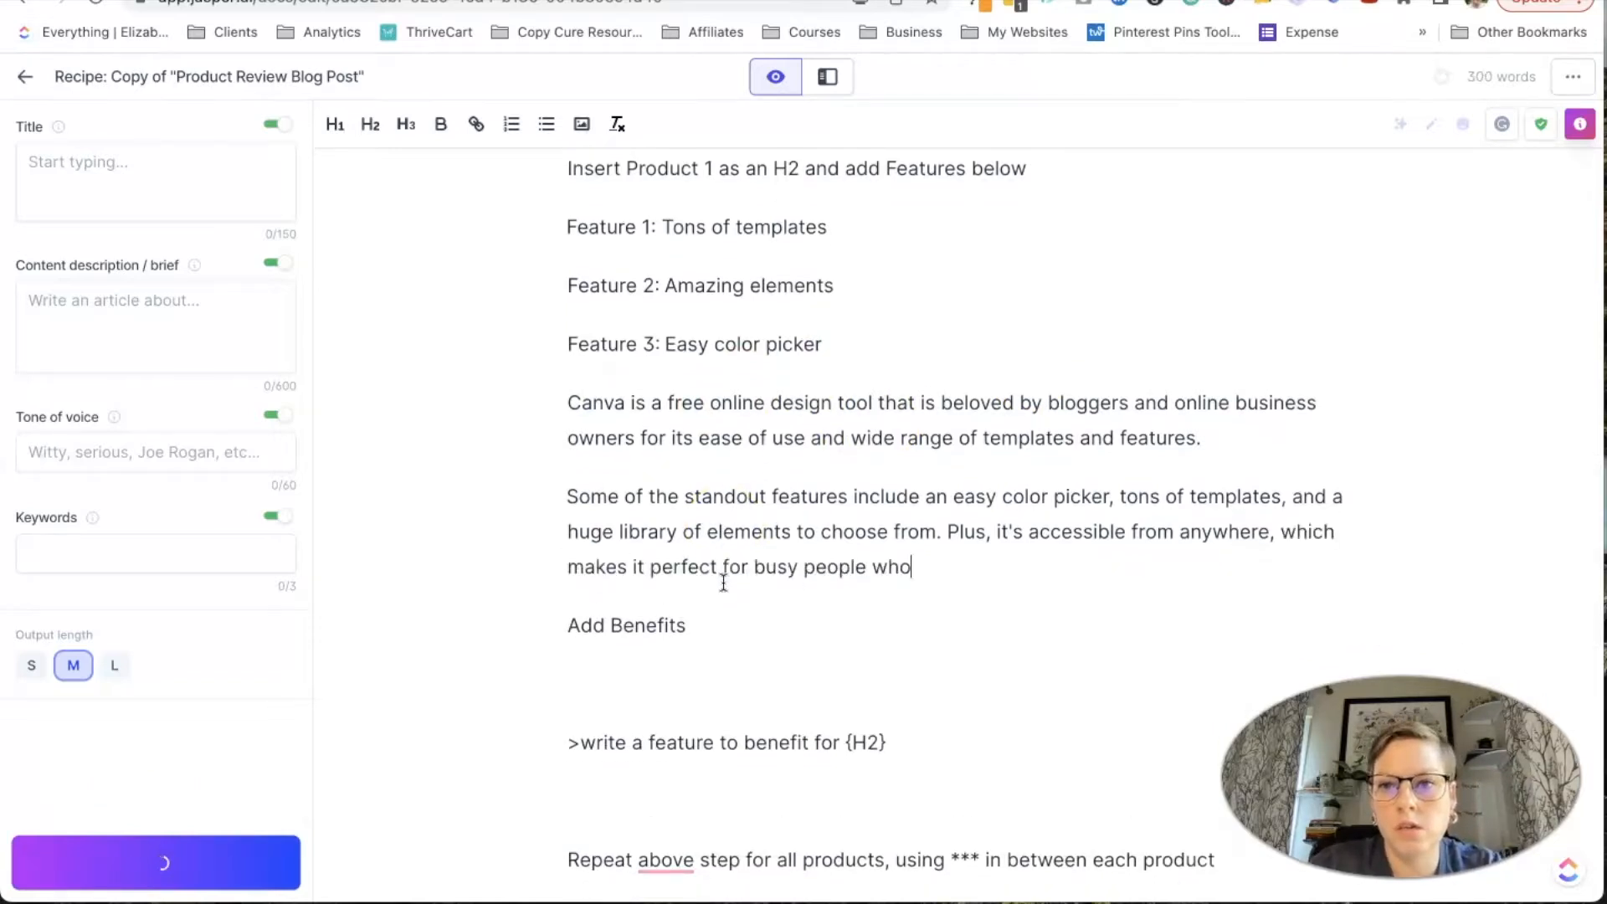
scroll(1004, 578, "down", 2)
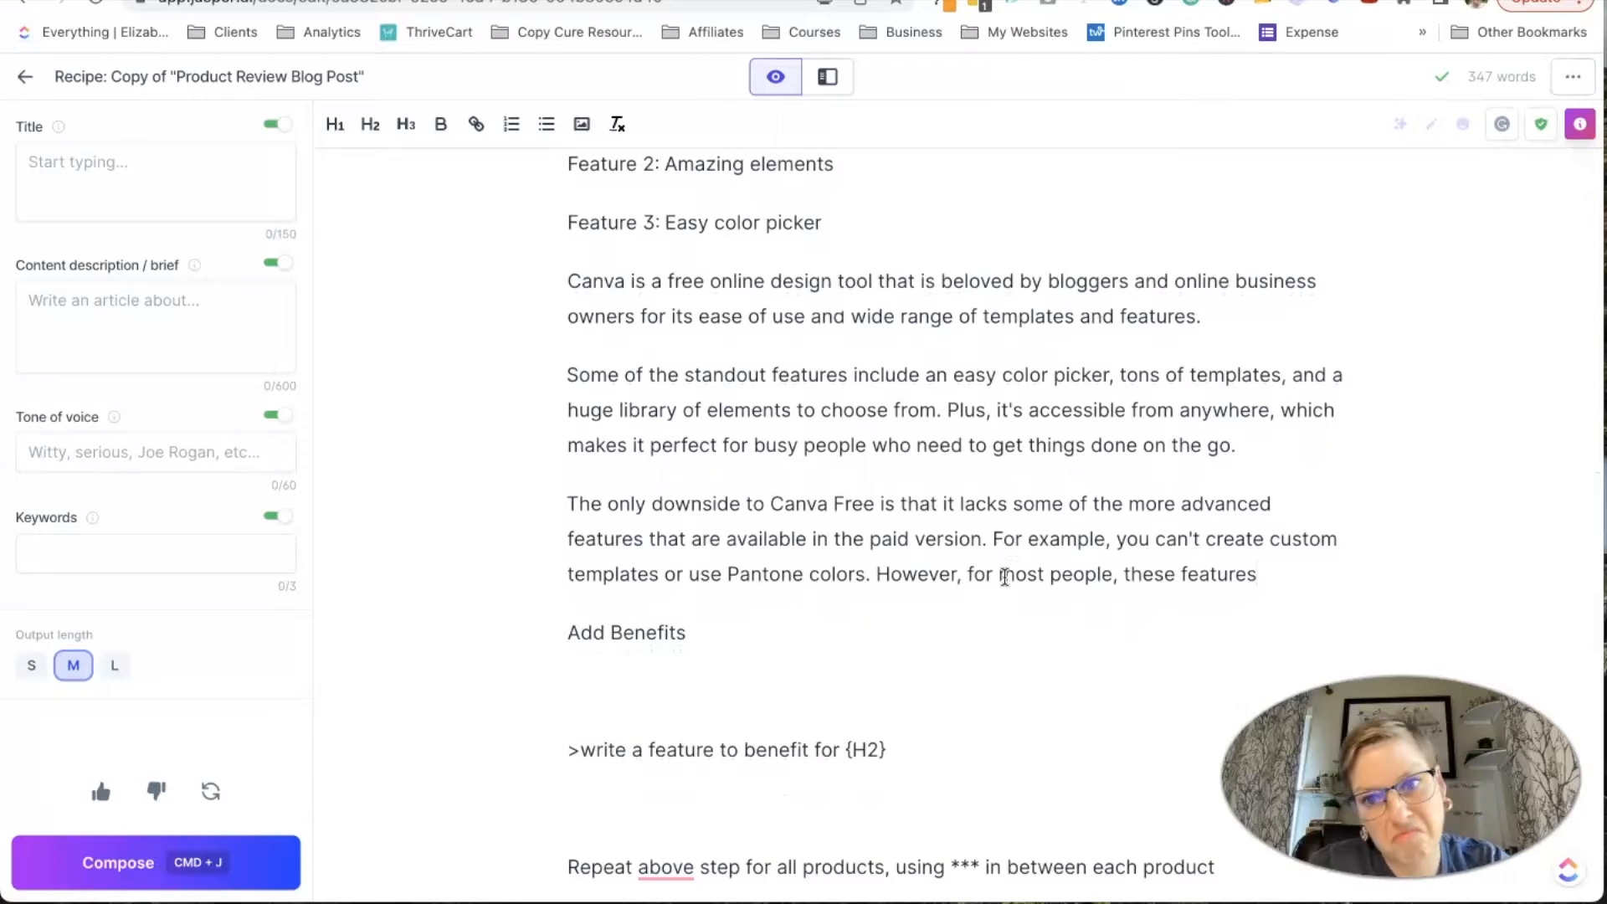
scroll(987, 561, "down", 1)
scroll(941, 456, "up", 2)
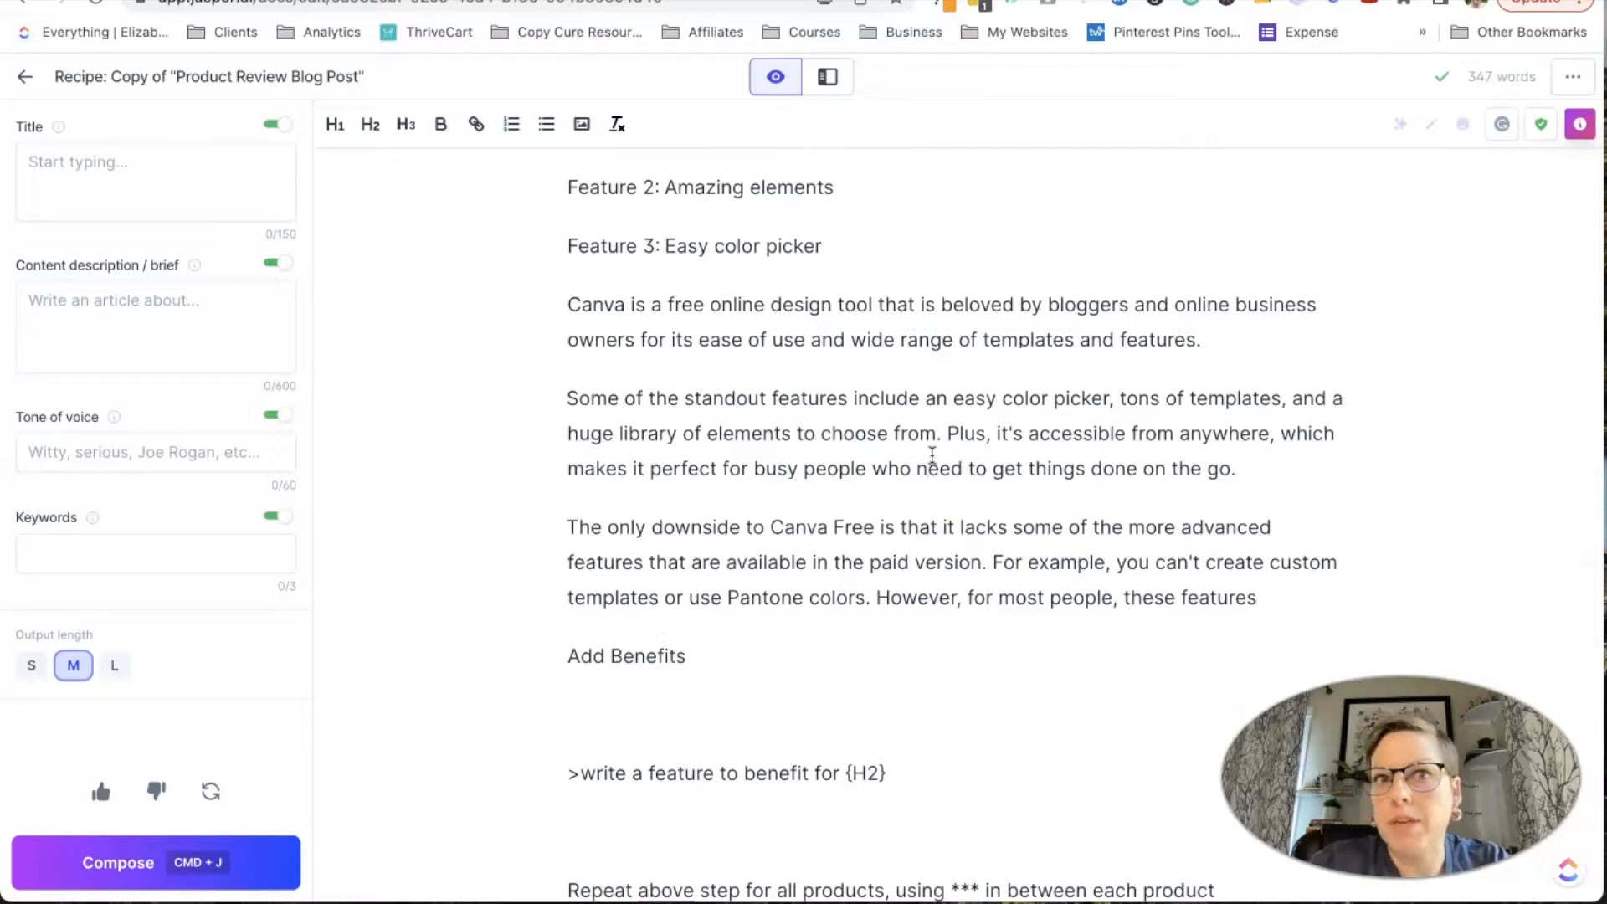
left_click(940, 530)
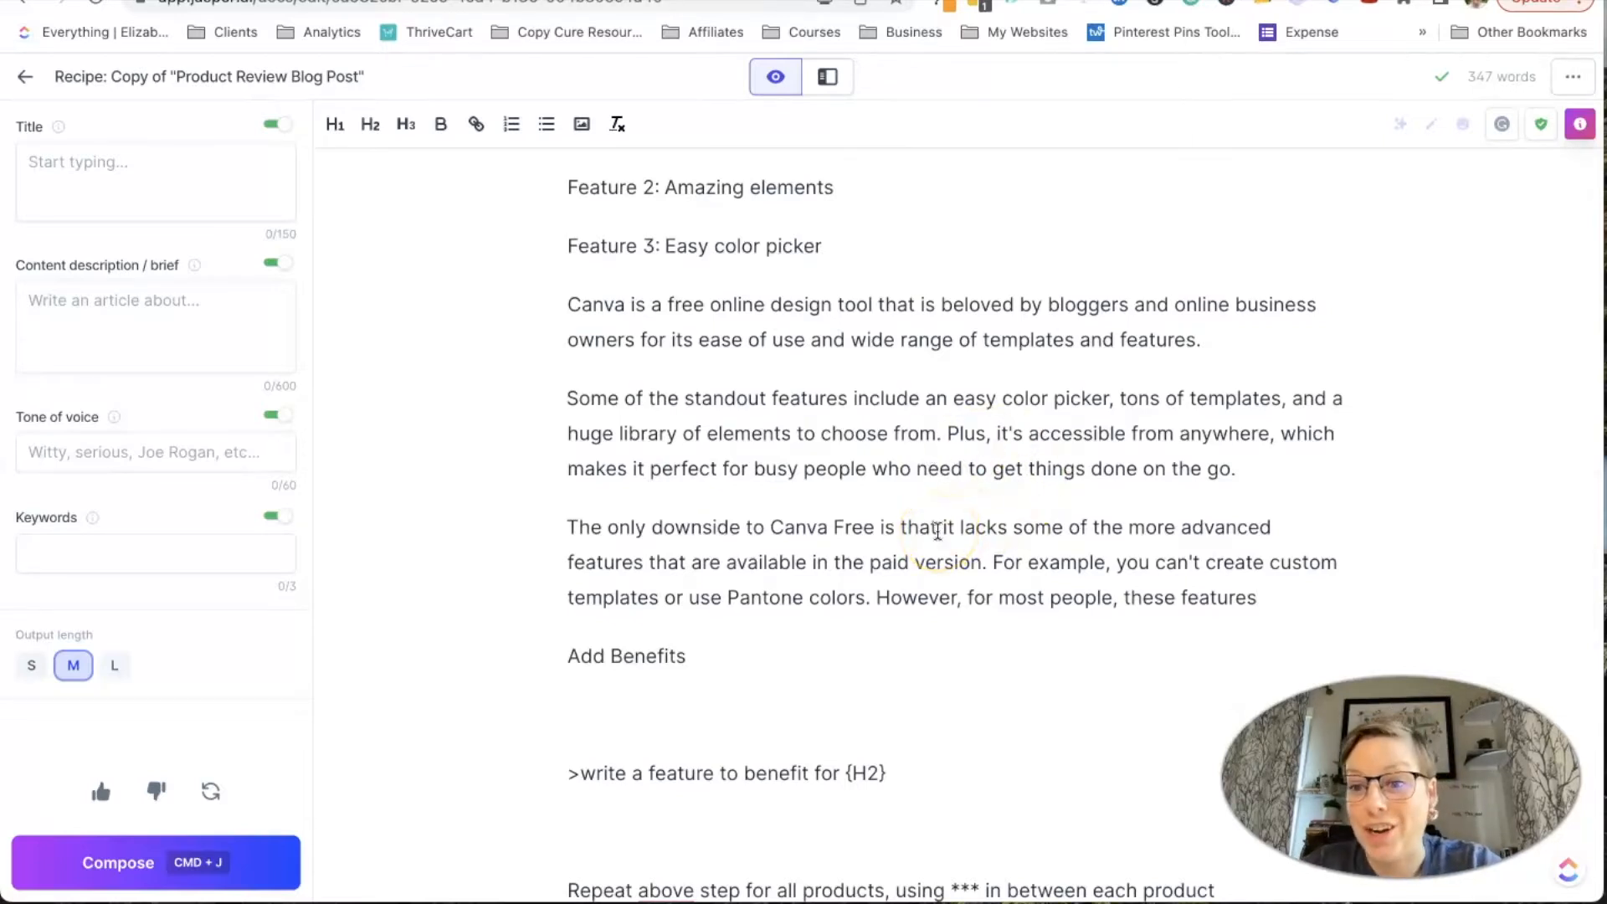
left_click(995, 553)
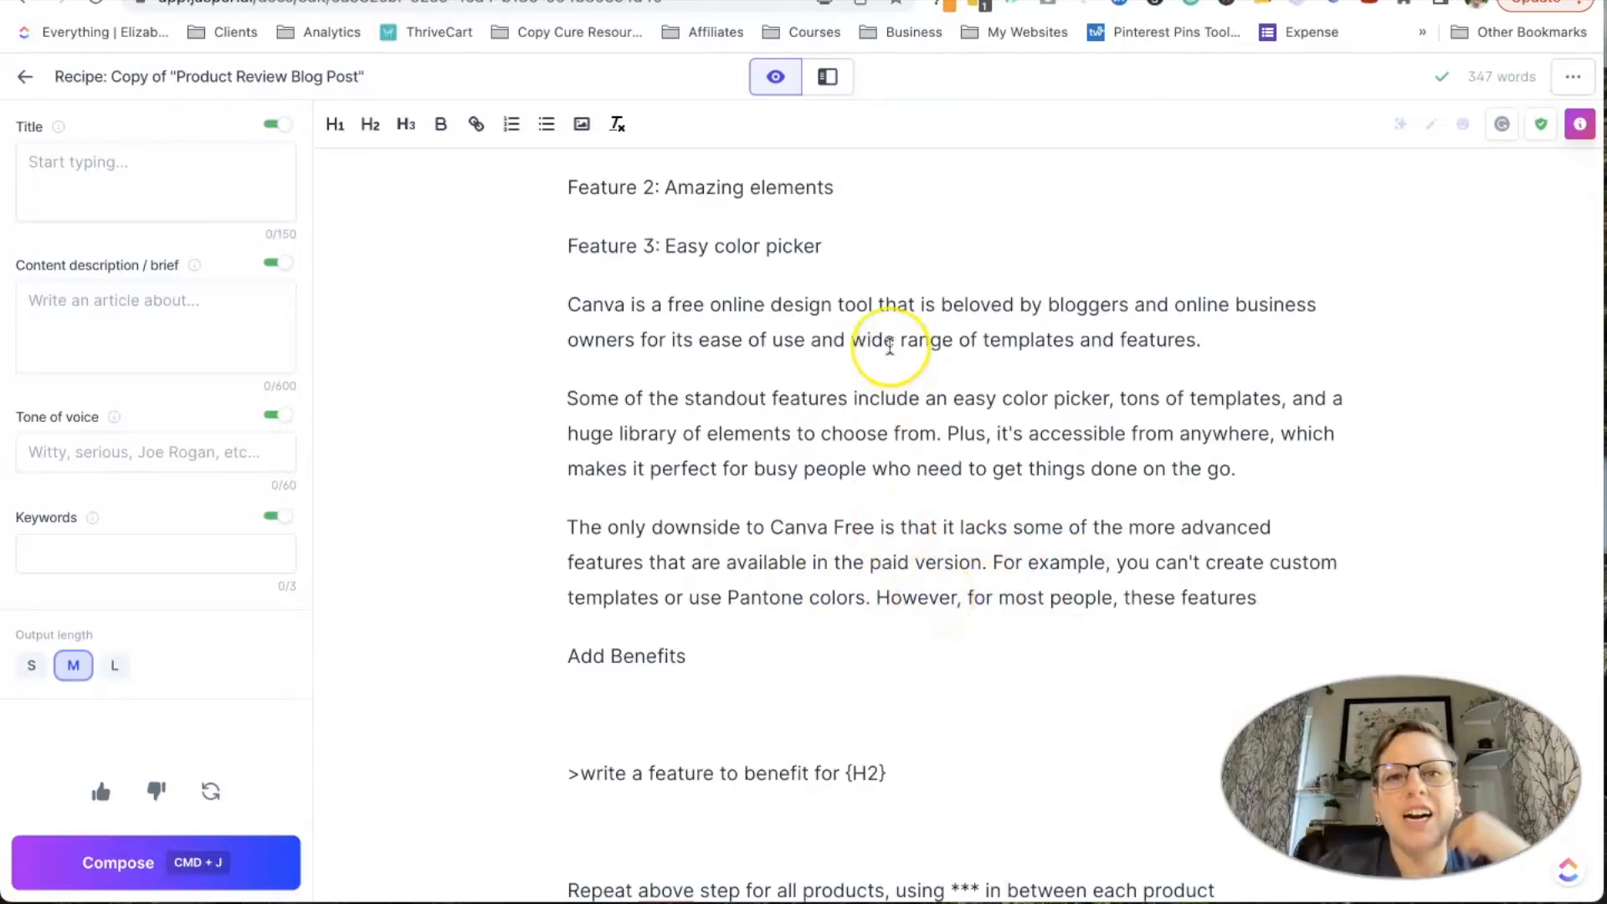
scroll(889, 346, "up", 3)
scroll(889, 346, "up", 6)
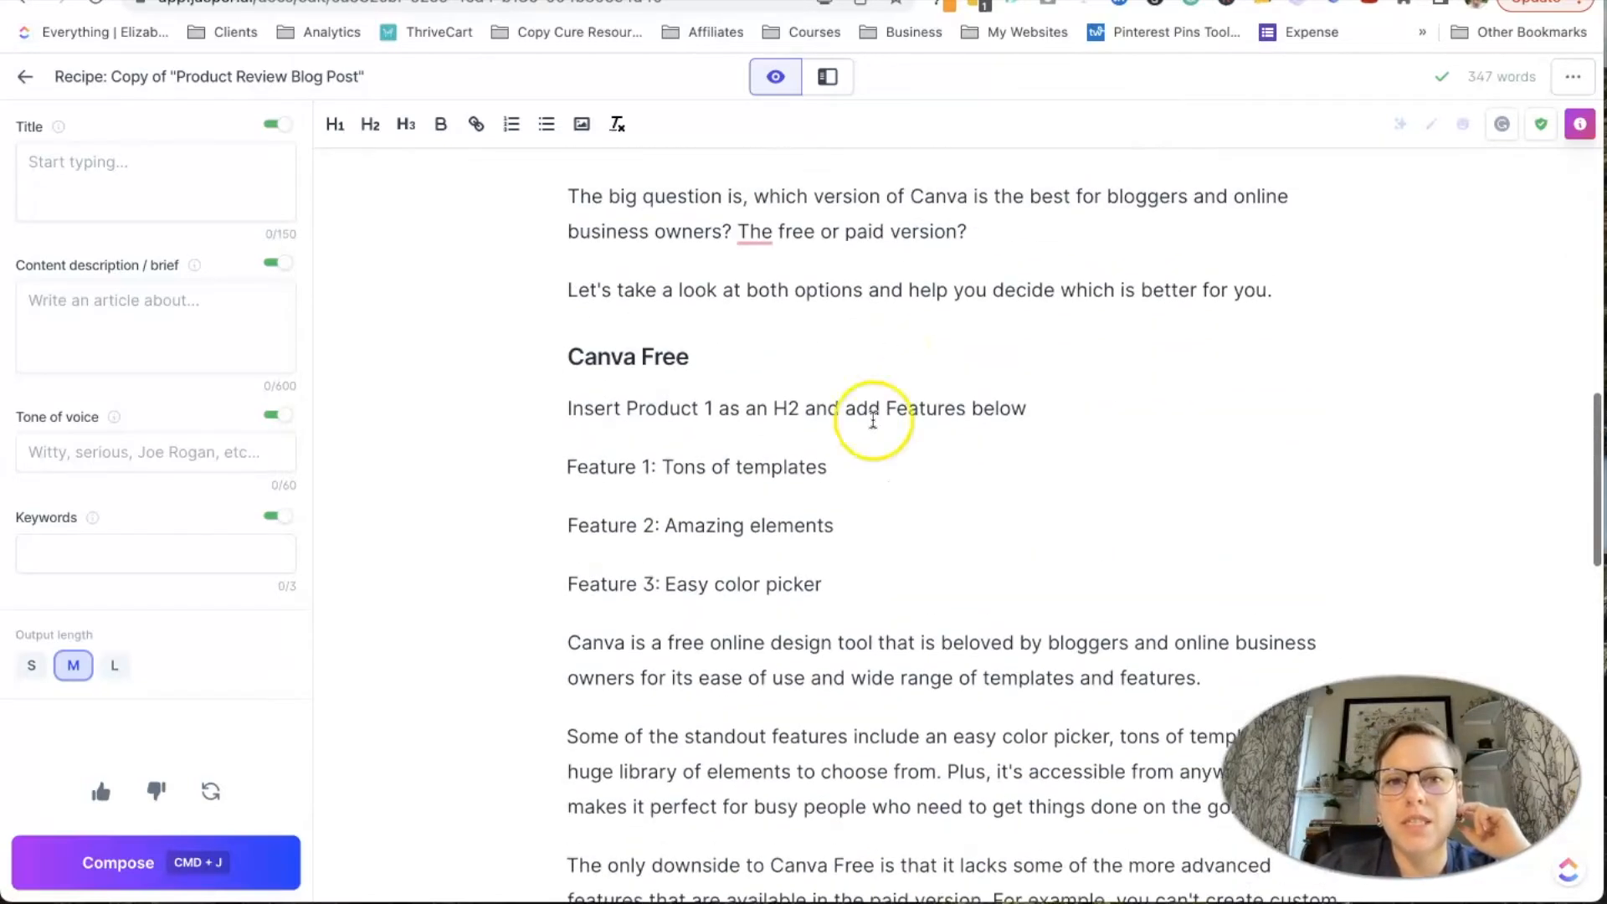
left_click_drag(872, 578, 541, 405)
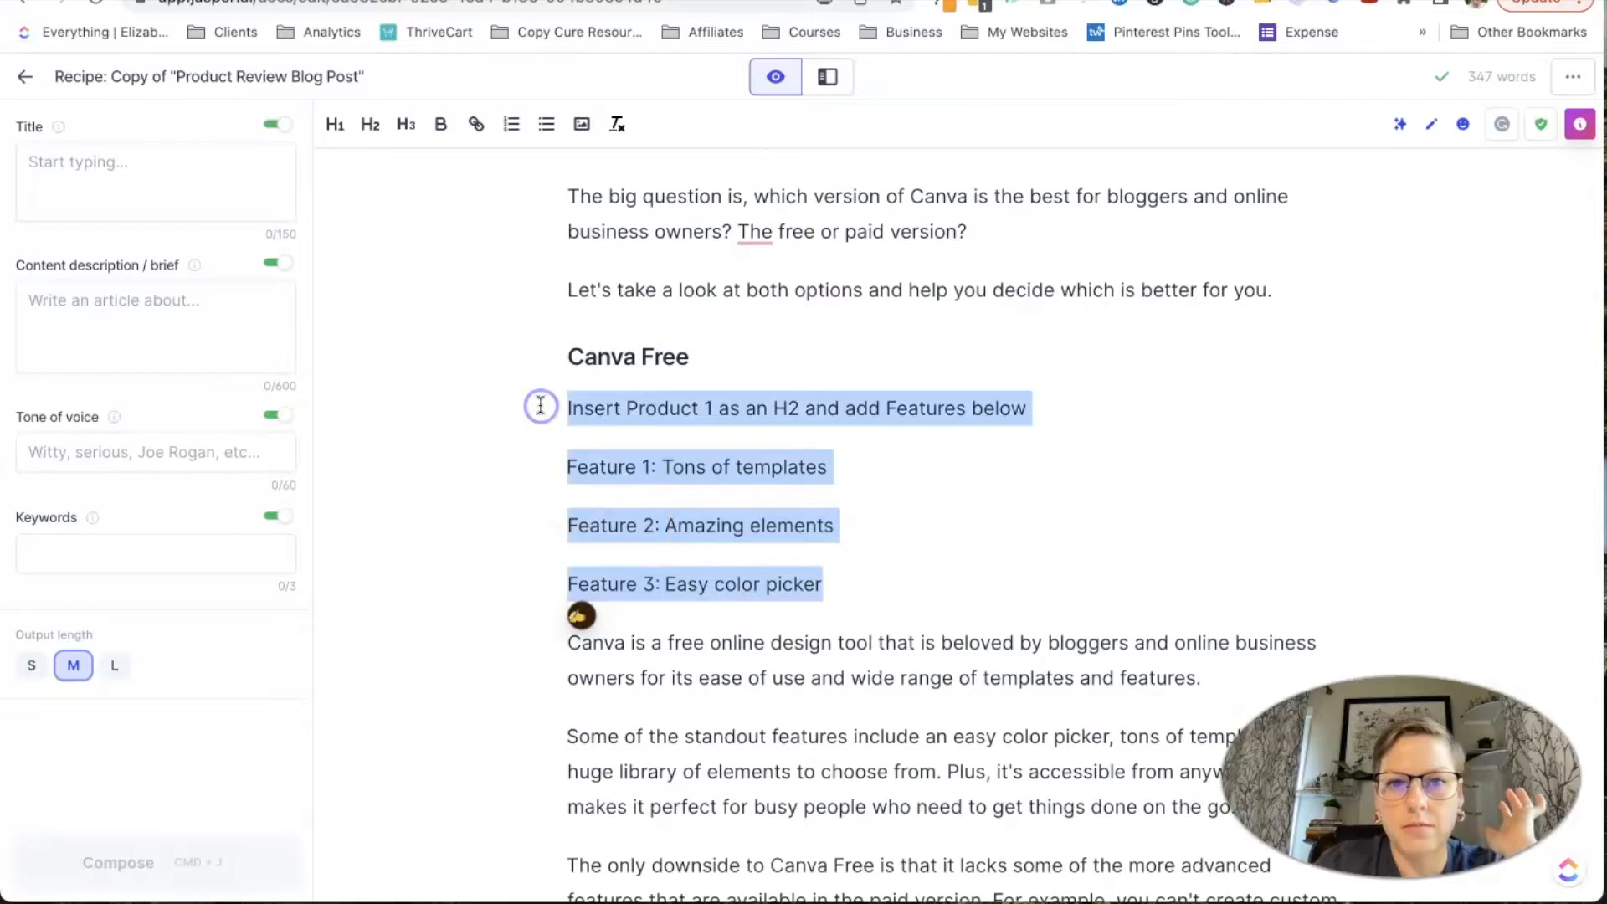
key("BackSpace")
key("BackSpace")
scroll(1024, 452, "up", 1)
scroll(1021, 458, "down", 3)
scroll(1022, 458, "up", 3)
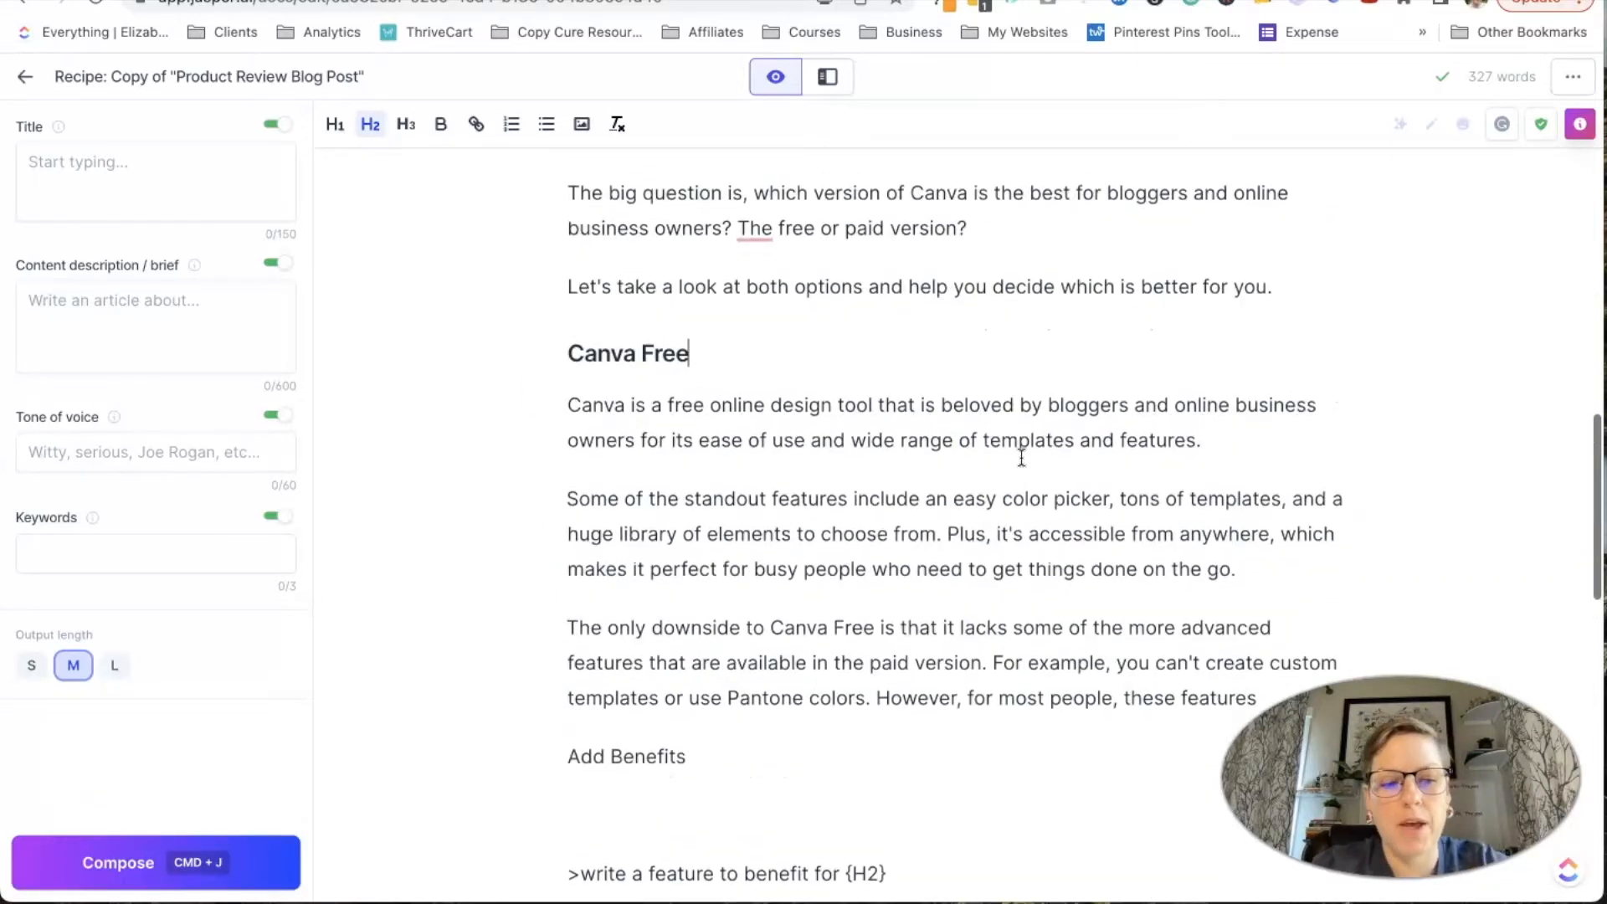
key("super+z")
- Undo the generated Canva Free paragraphs and restore the command to ">write an intro paragraph for Canva Free"
left_click(1342, 285)
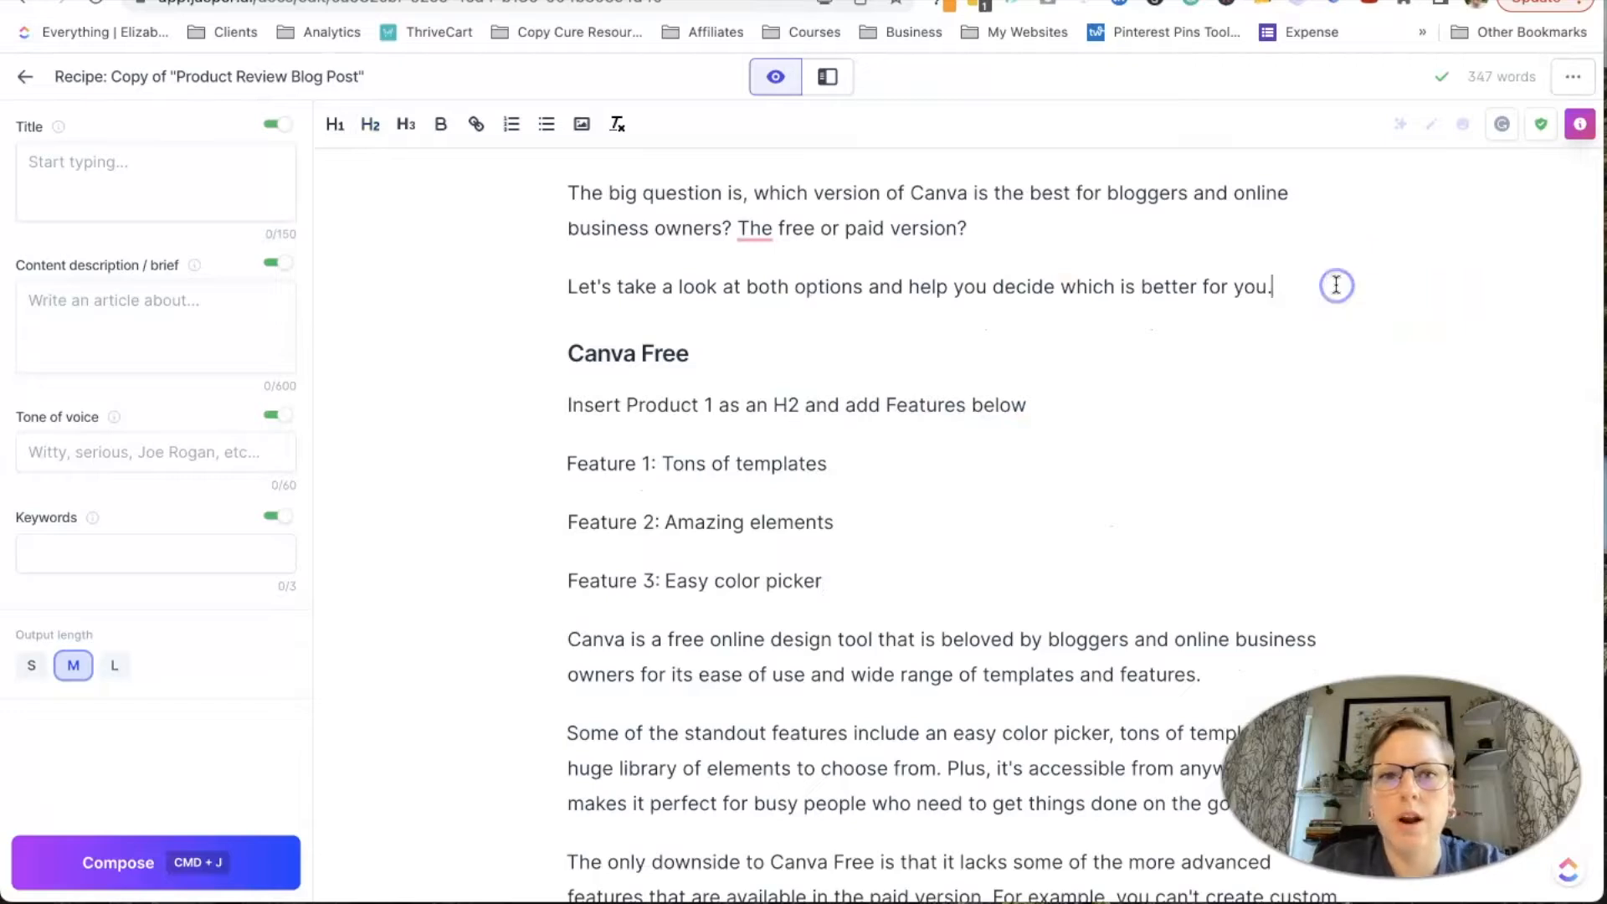
key("Return")
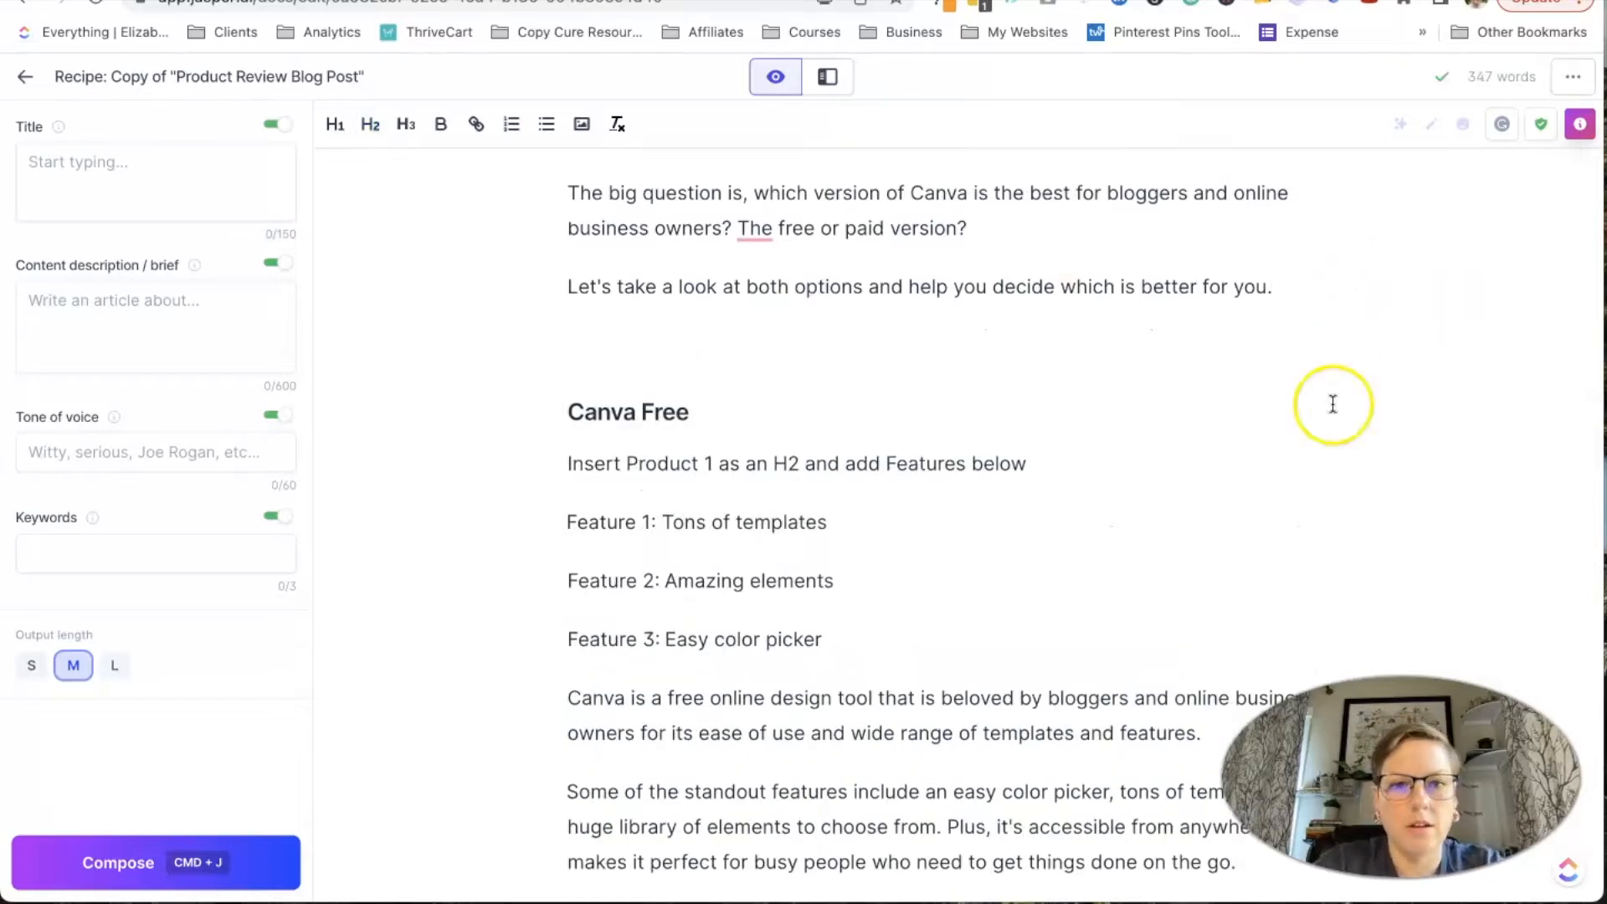
key("super+z")
key("super+z")
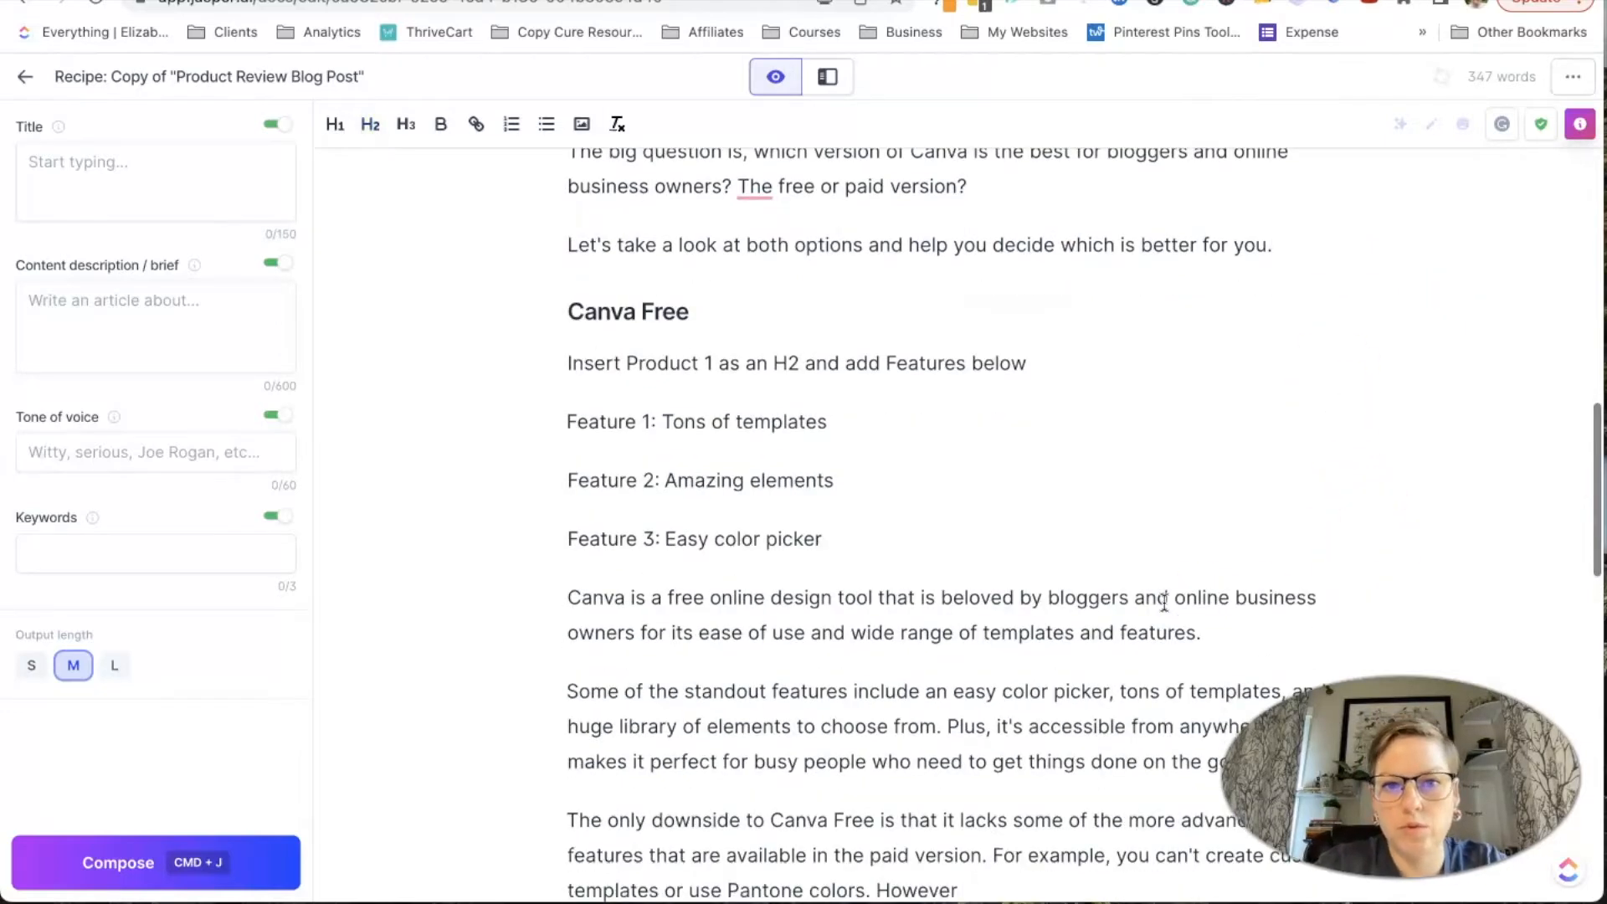
key("super+z")
key("super+z")
key("super+z")
key("super+z")
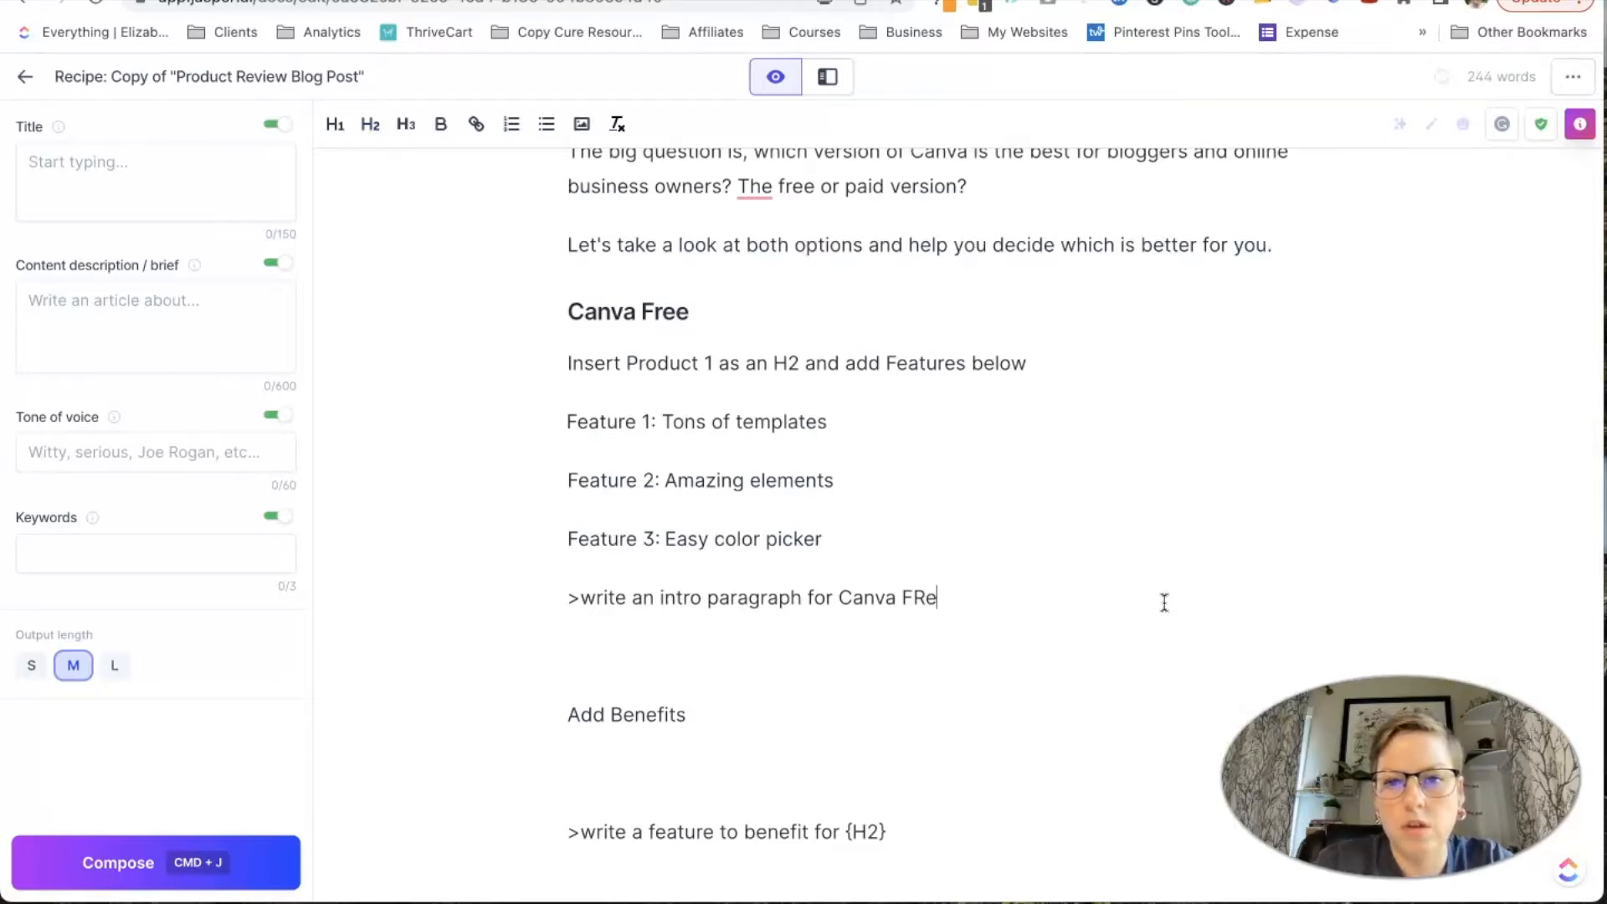
type("ee")
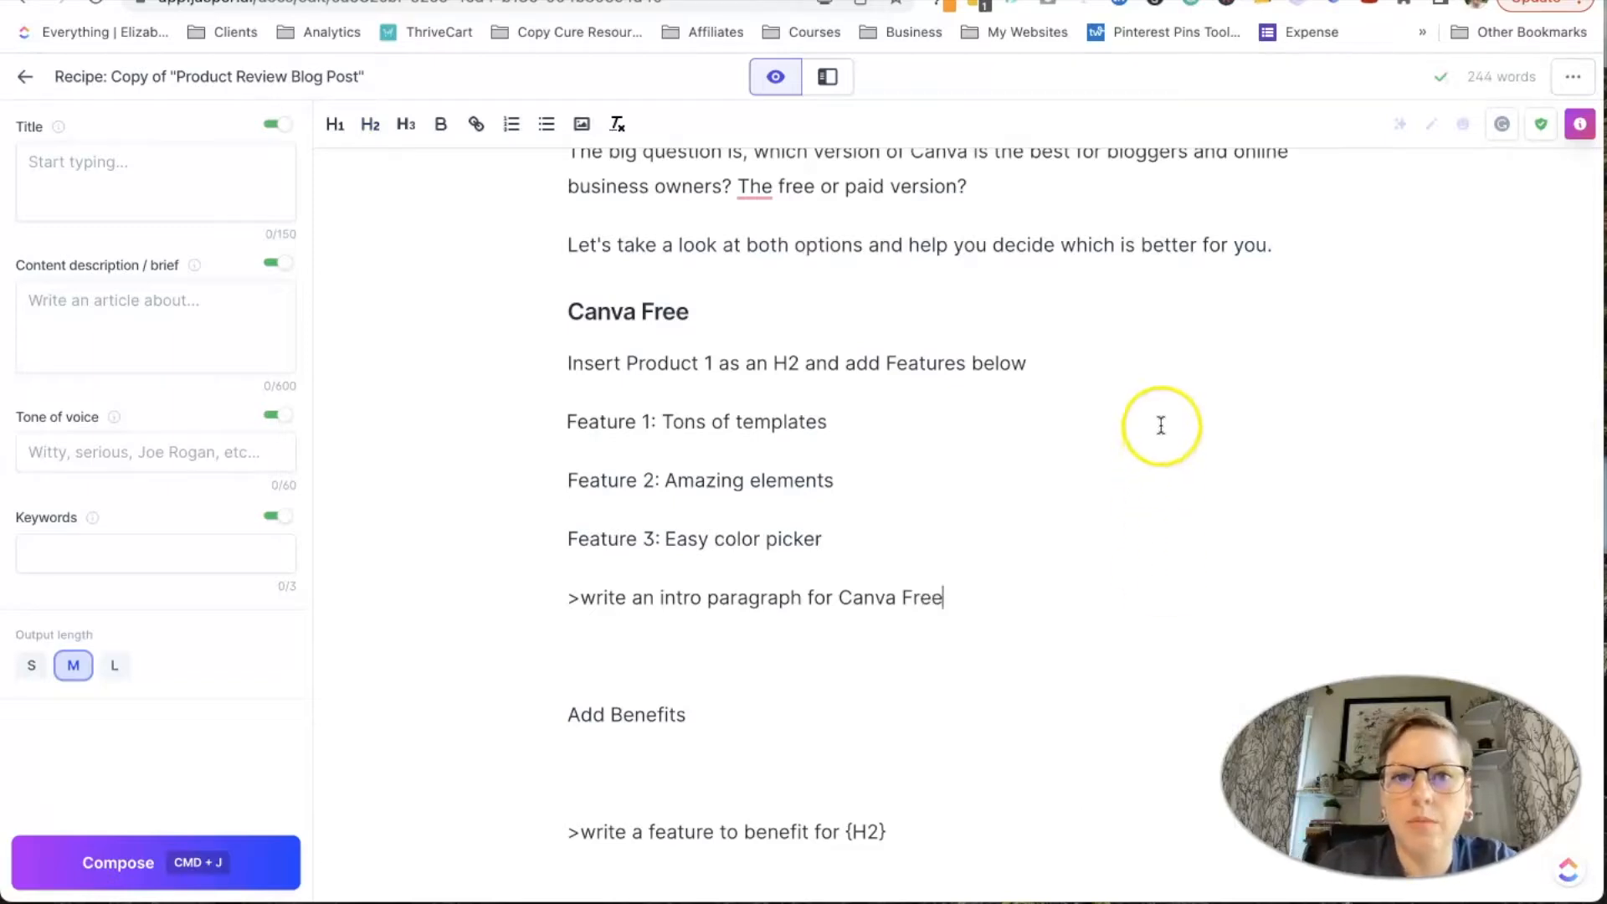
- Delete the "Insert Product 1 as an H2" instruction and add a *** separator line above the Canva Free heading
triple_click(935, 369)
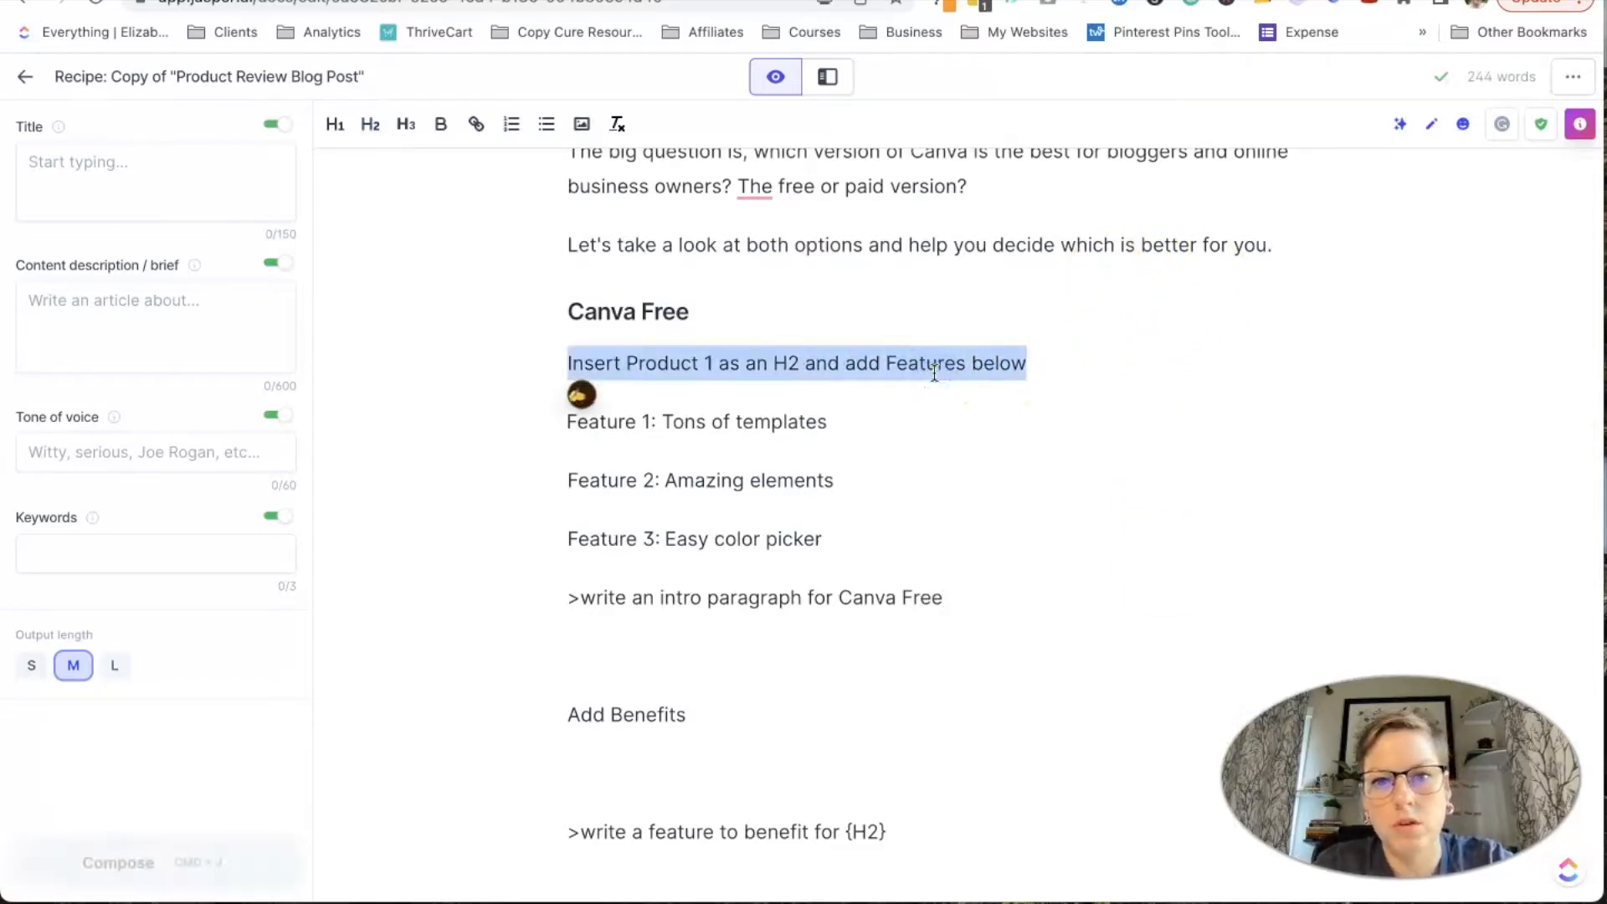
key("BackSpace")
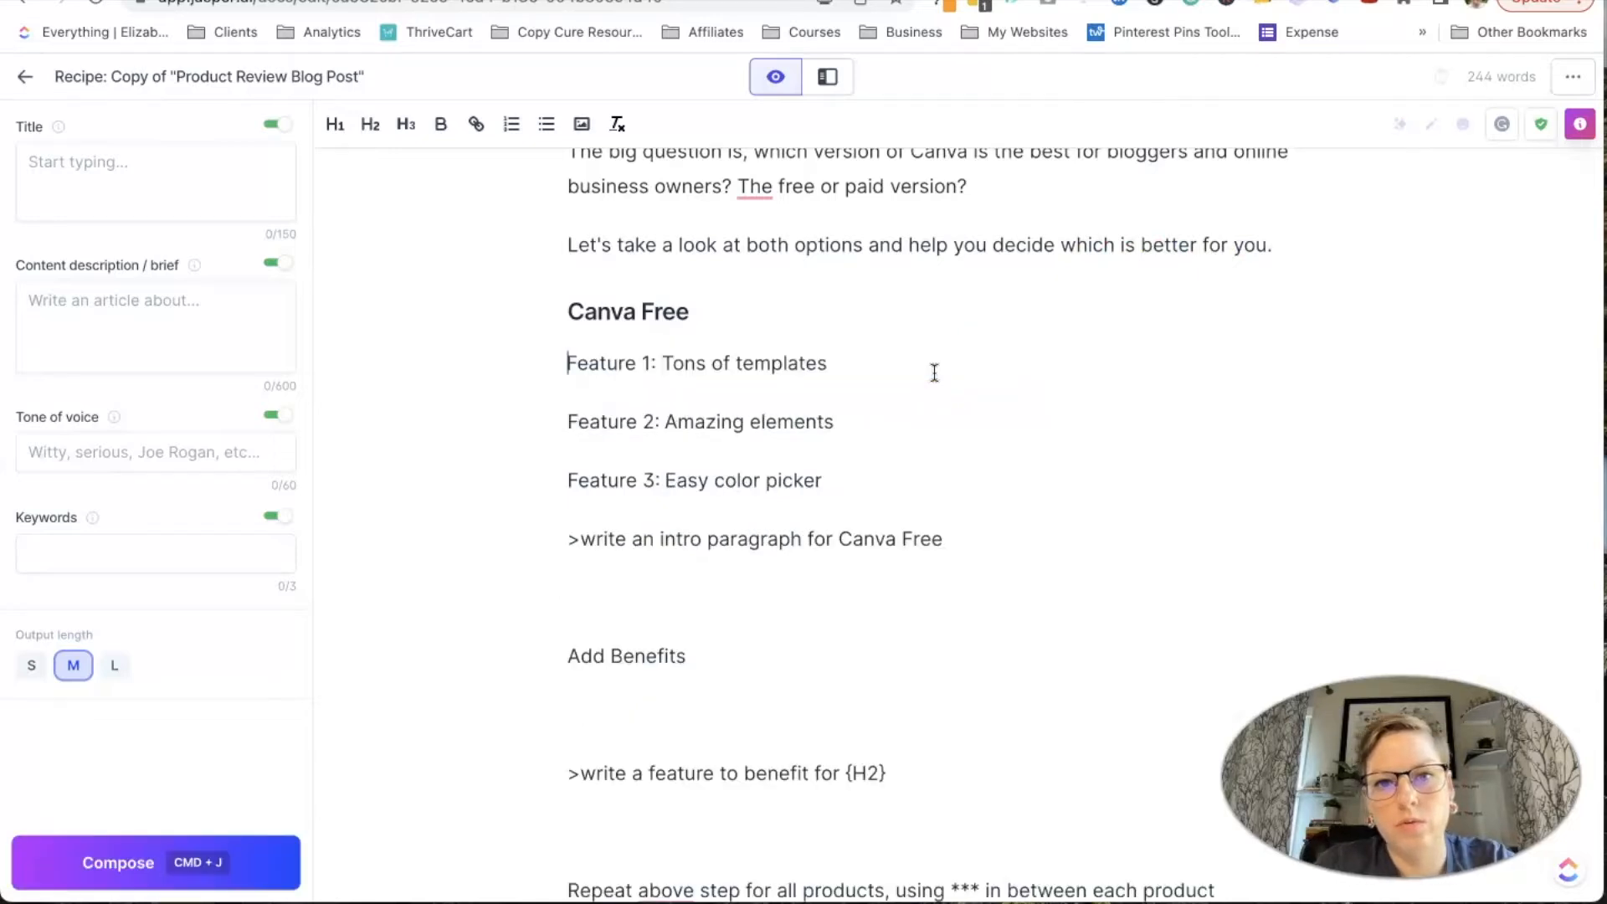
left_click(1289, 233)
key("Return")
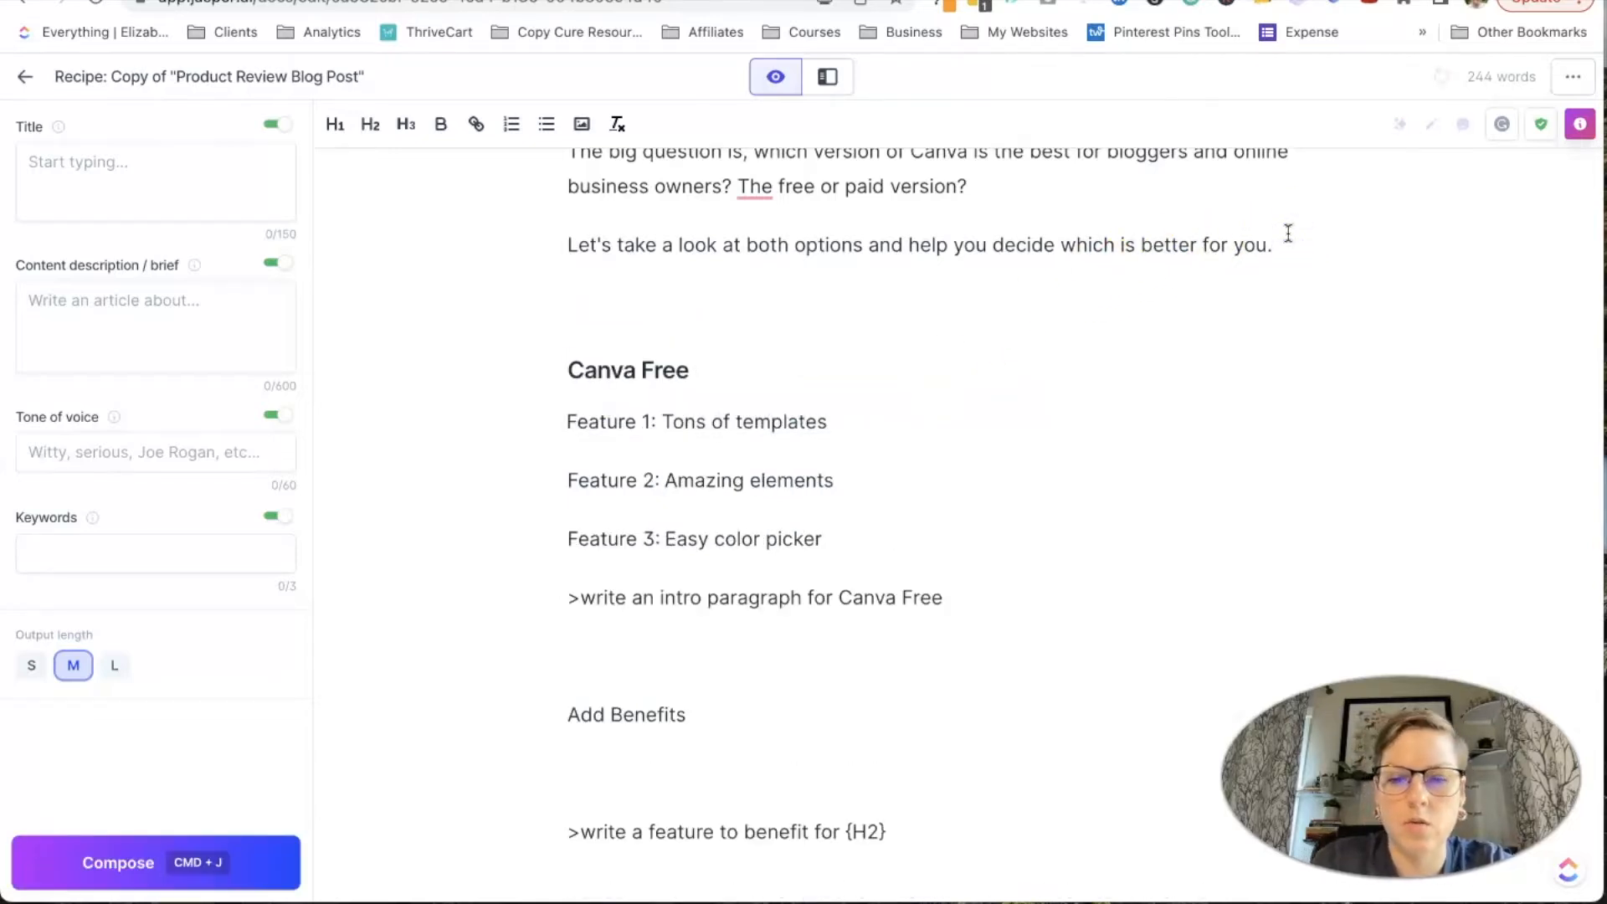
type("***")
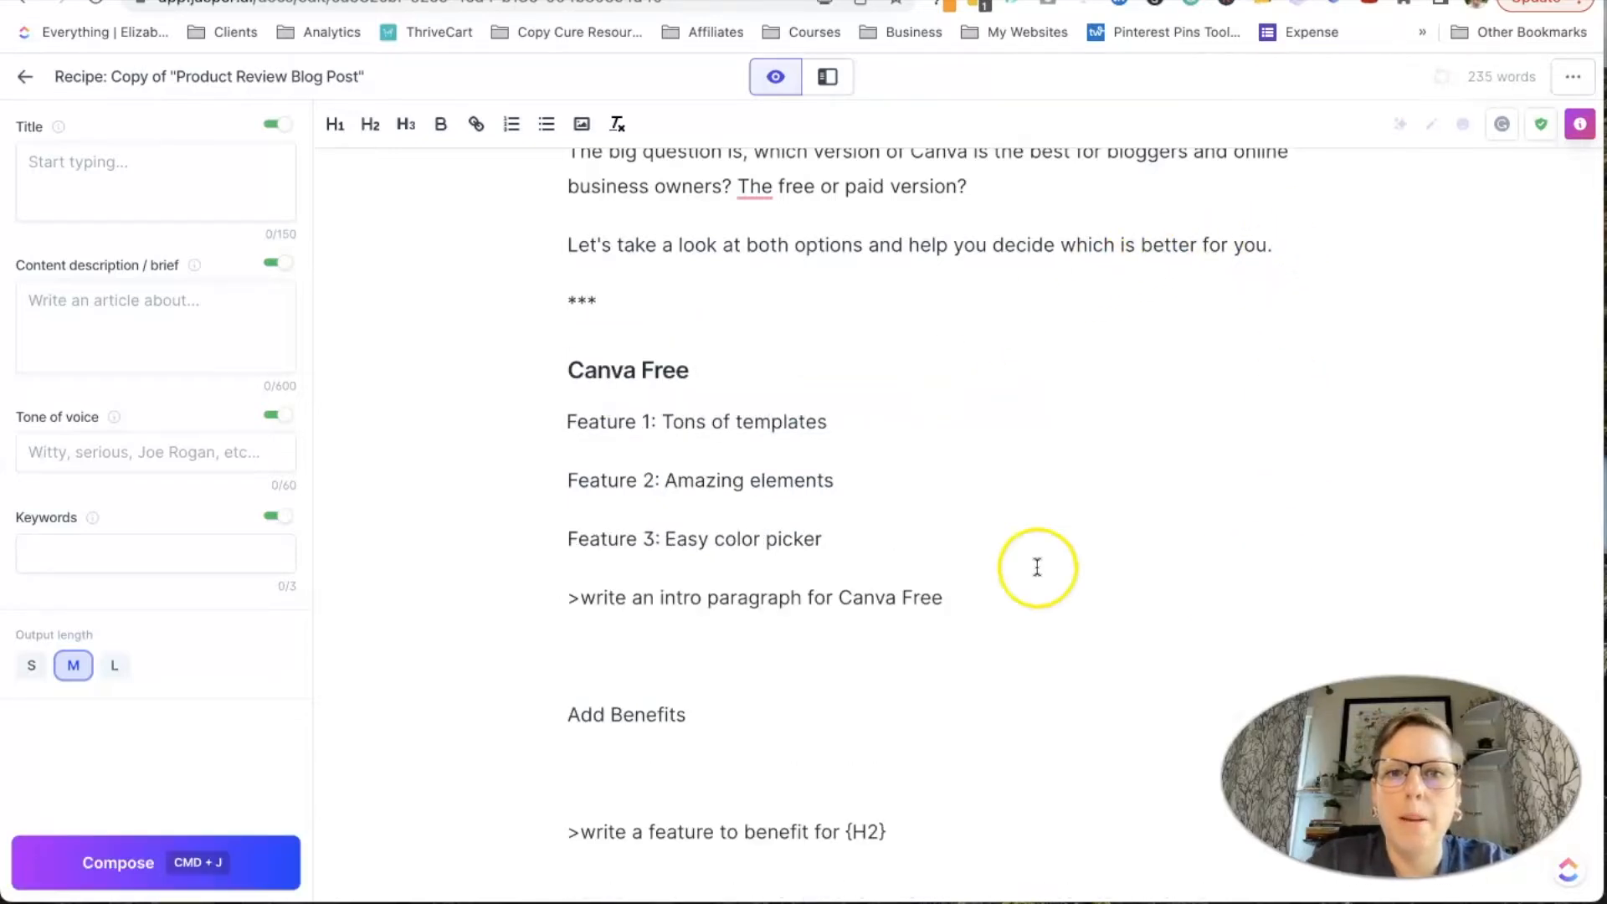
- Run the ">write an intro paragraph for Canva Free" command below the Feature lines
triple_click(883, 597)
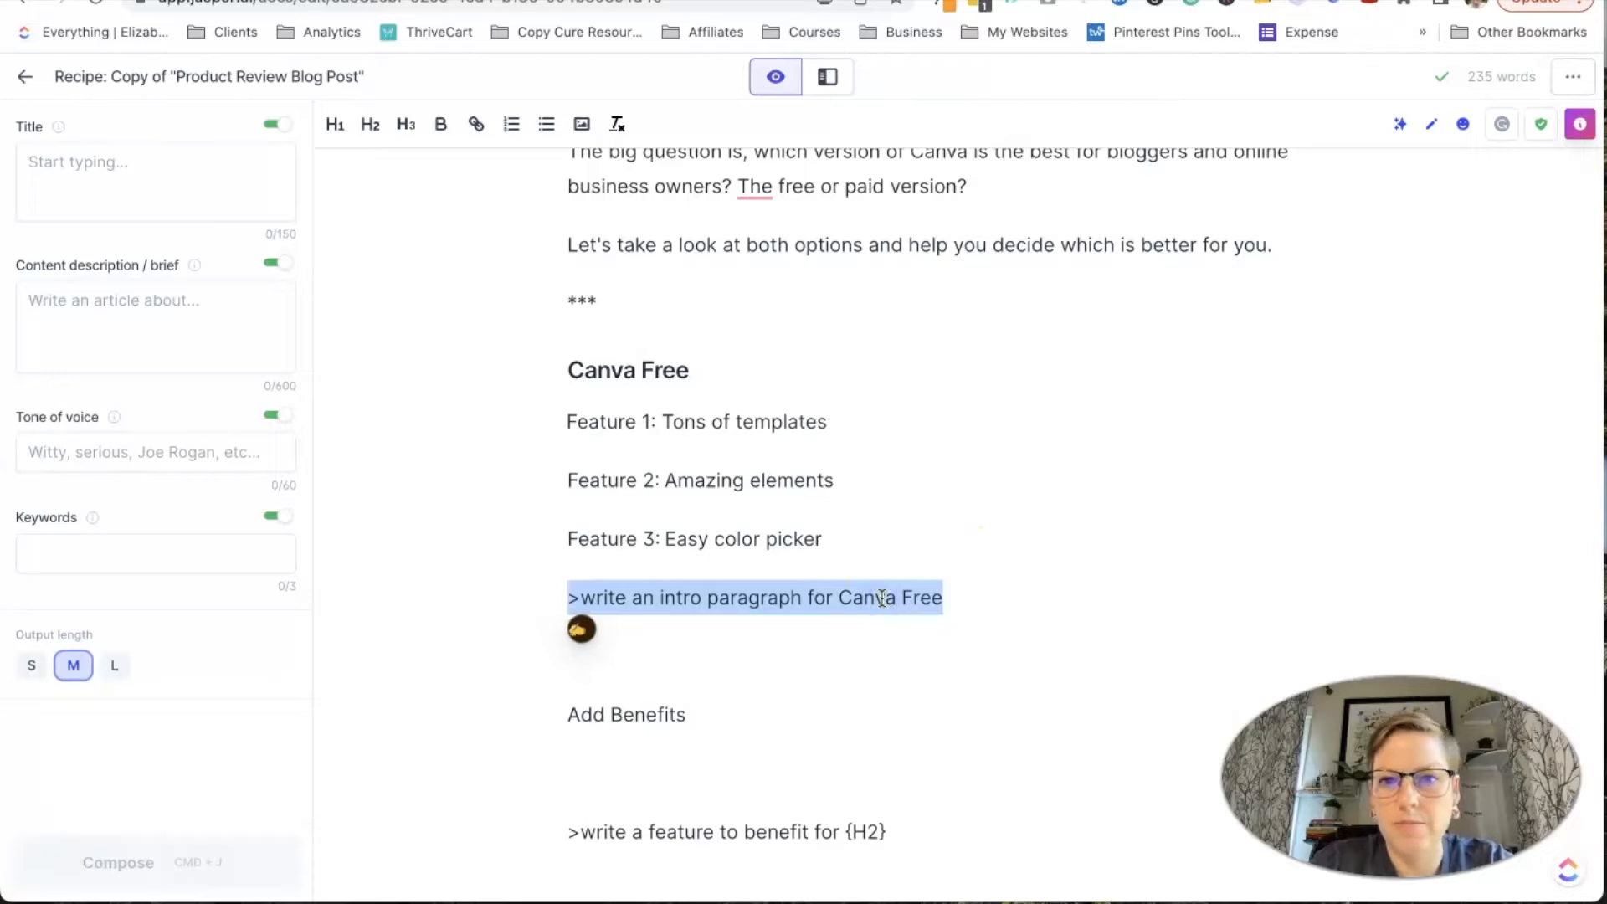
key("super+j")
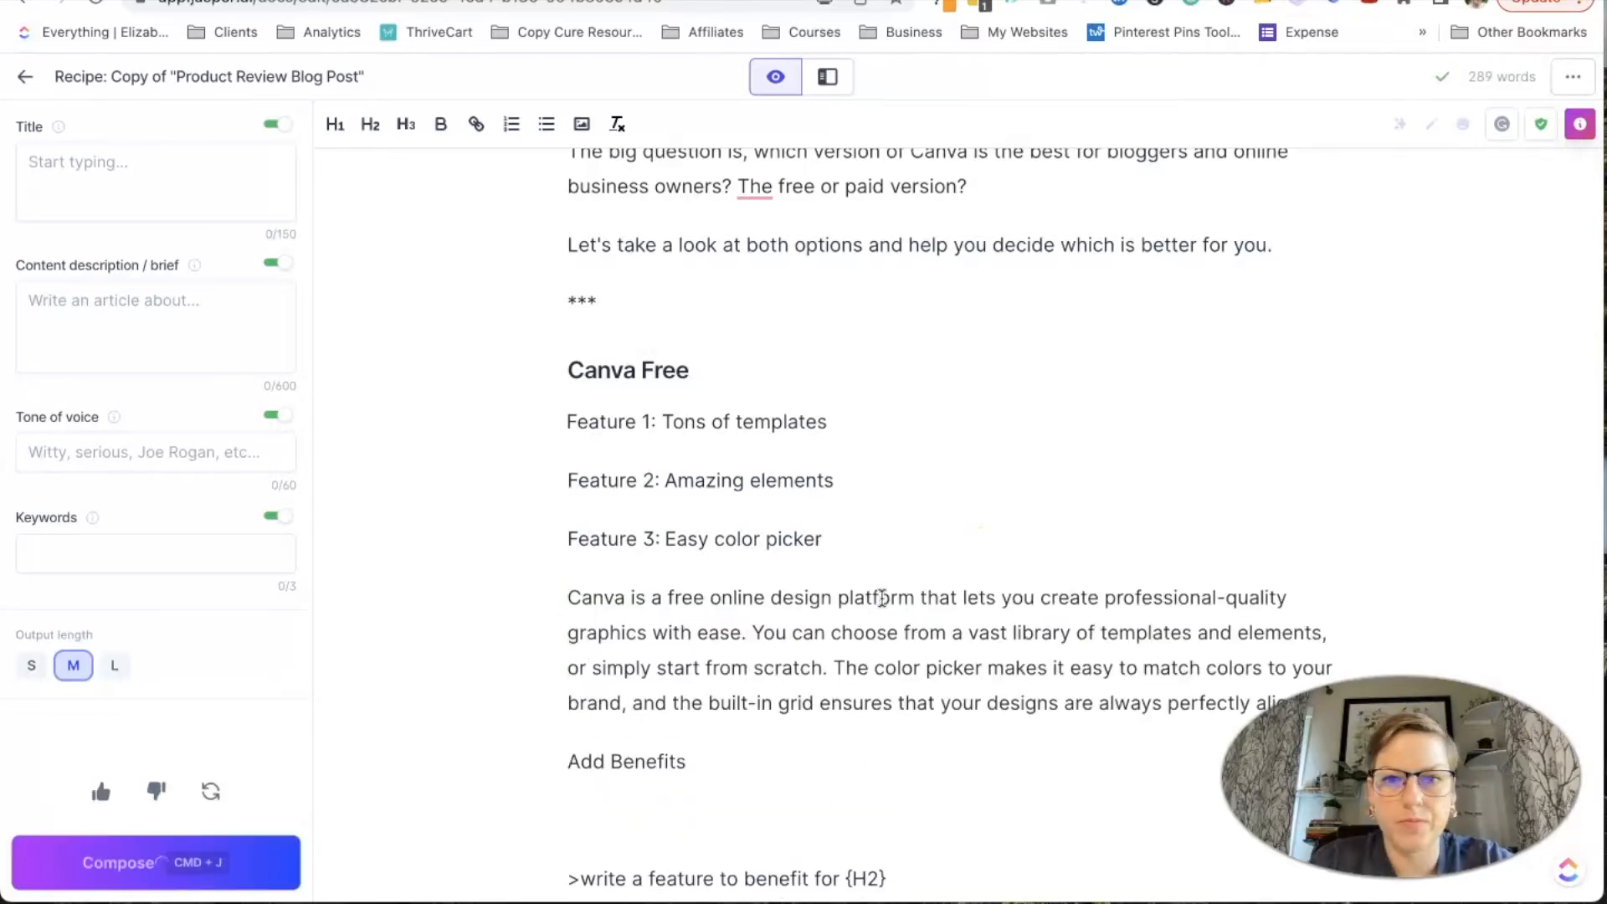
- Copy the three Benefit lines from the product details near the document's start and paste them below "Add Benefits"
scroll(1063, 620, "down", 1)
scroll(1063, 620, "down", 1)
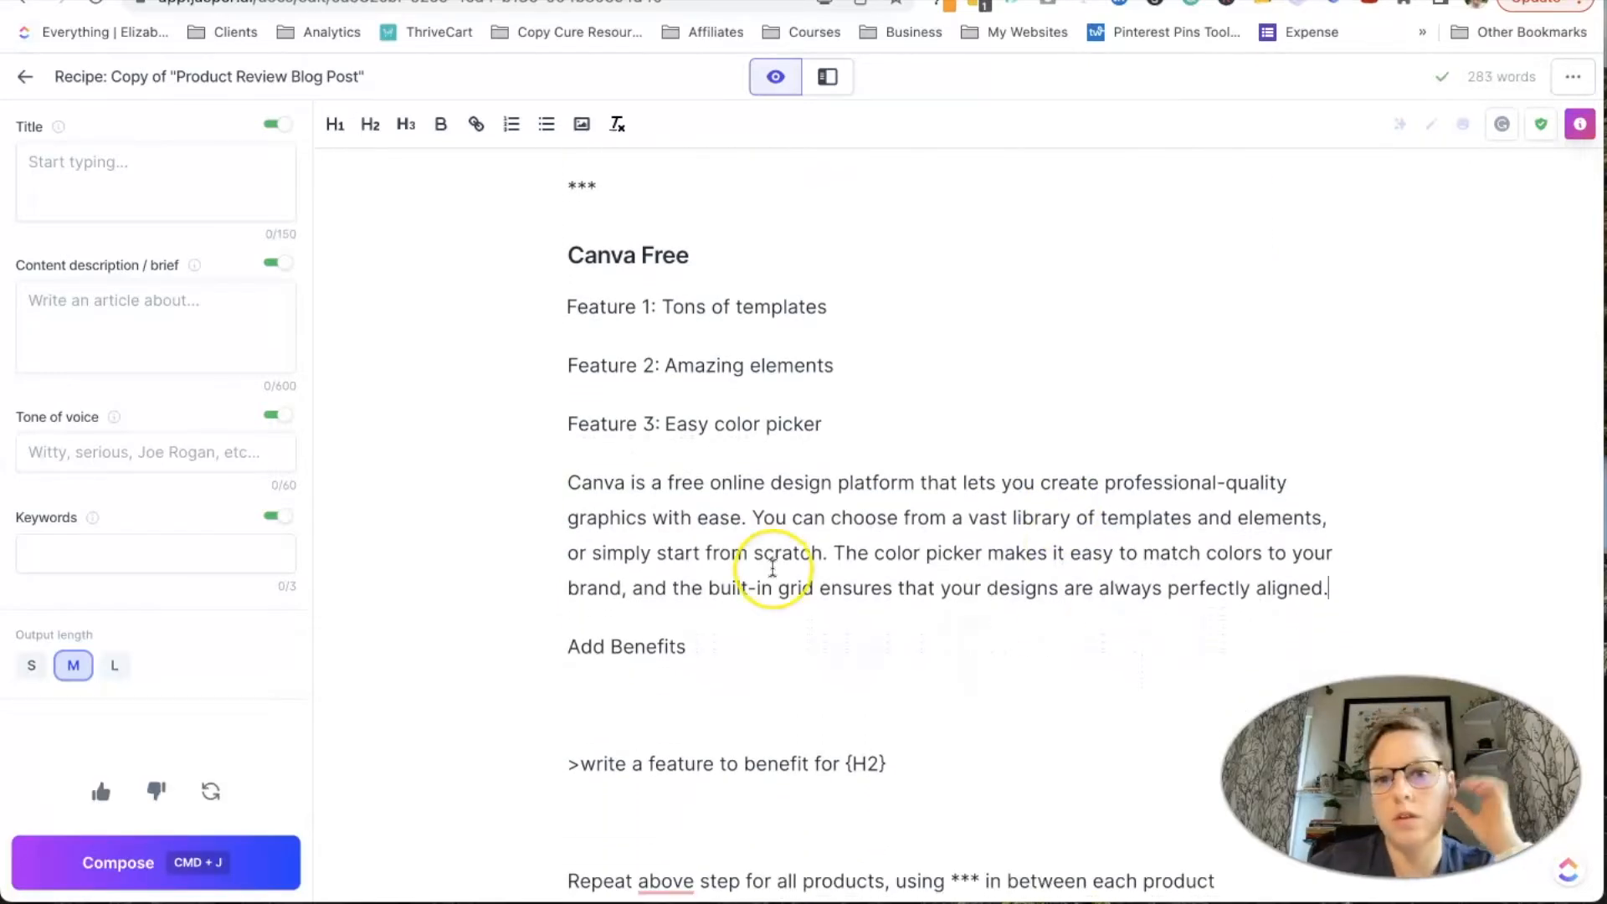
scroll(768, 566, "down", 1)
scroll(760, 552, "down", 1)
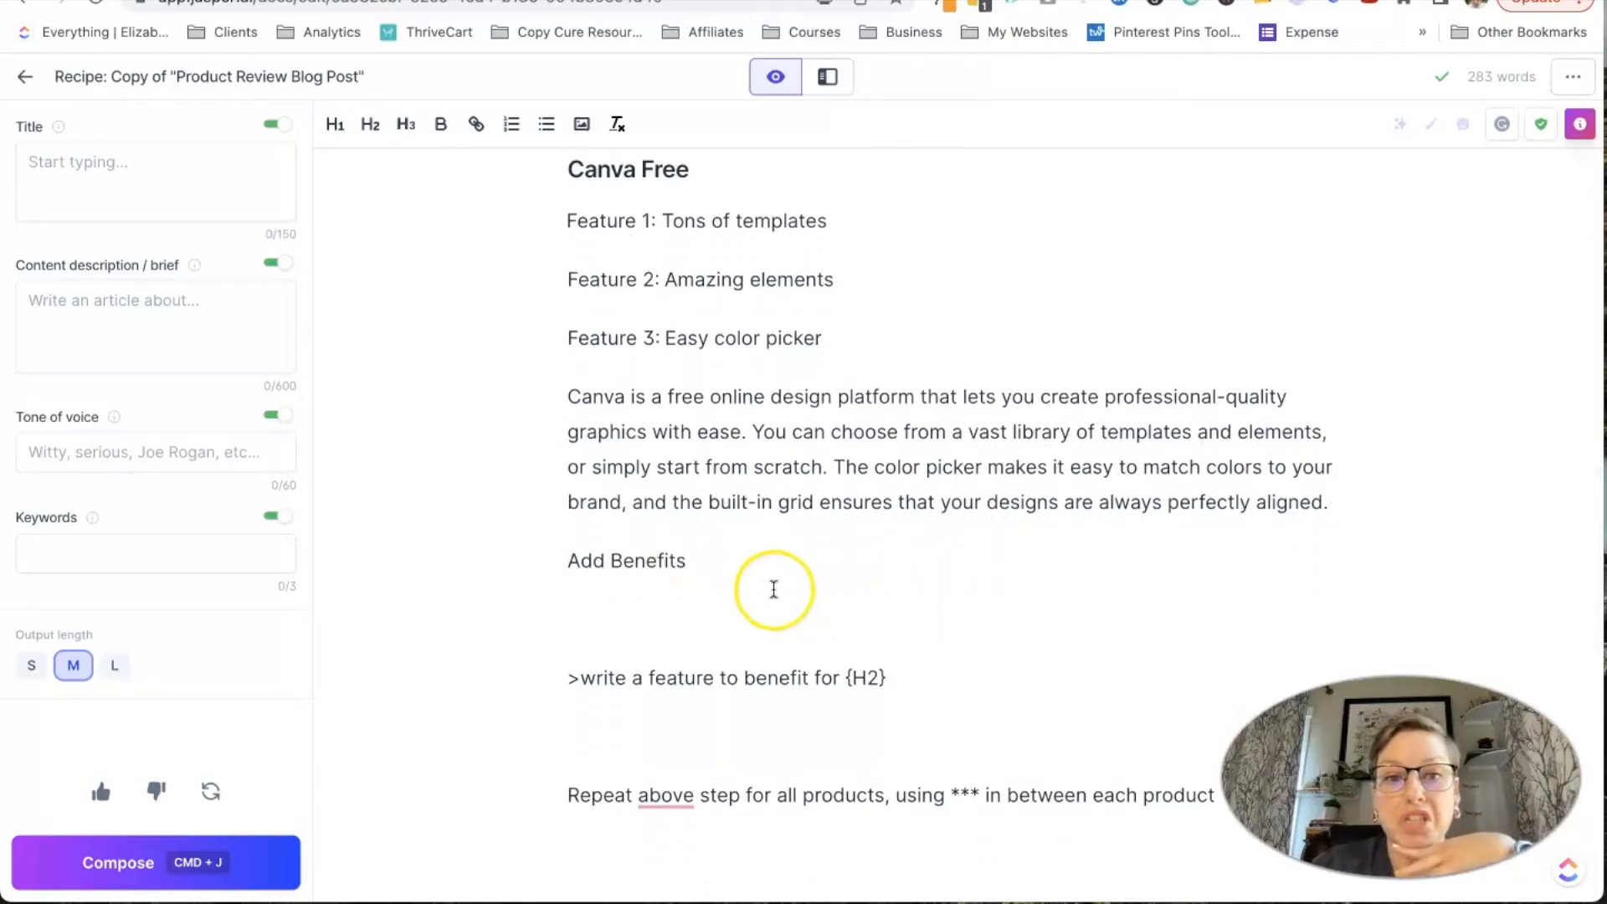
scroll(760, 567, "up", 10)
scroll(759, 569, "up", 7)
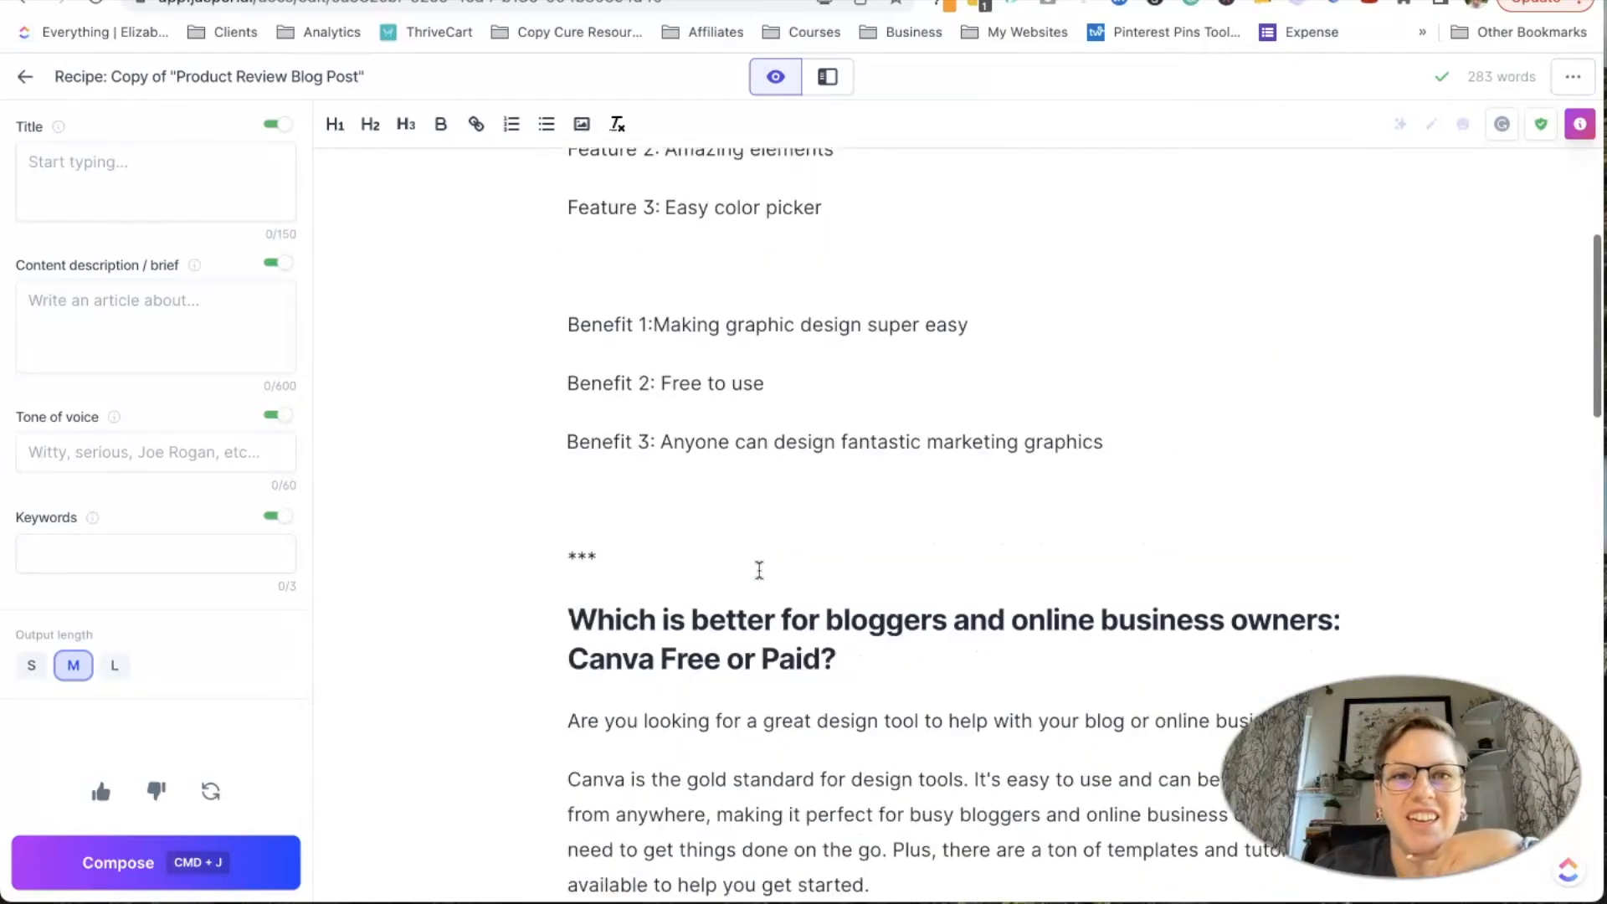
left_click_drag(1105, 513, 570, 380)
key("super+c")
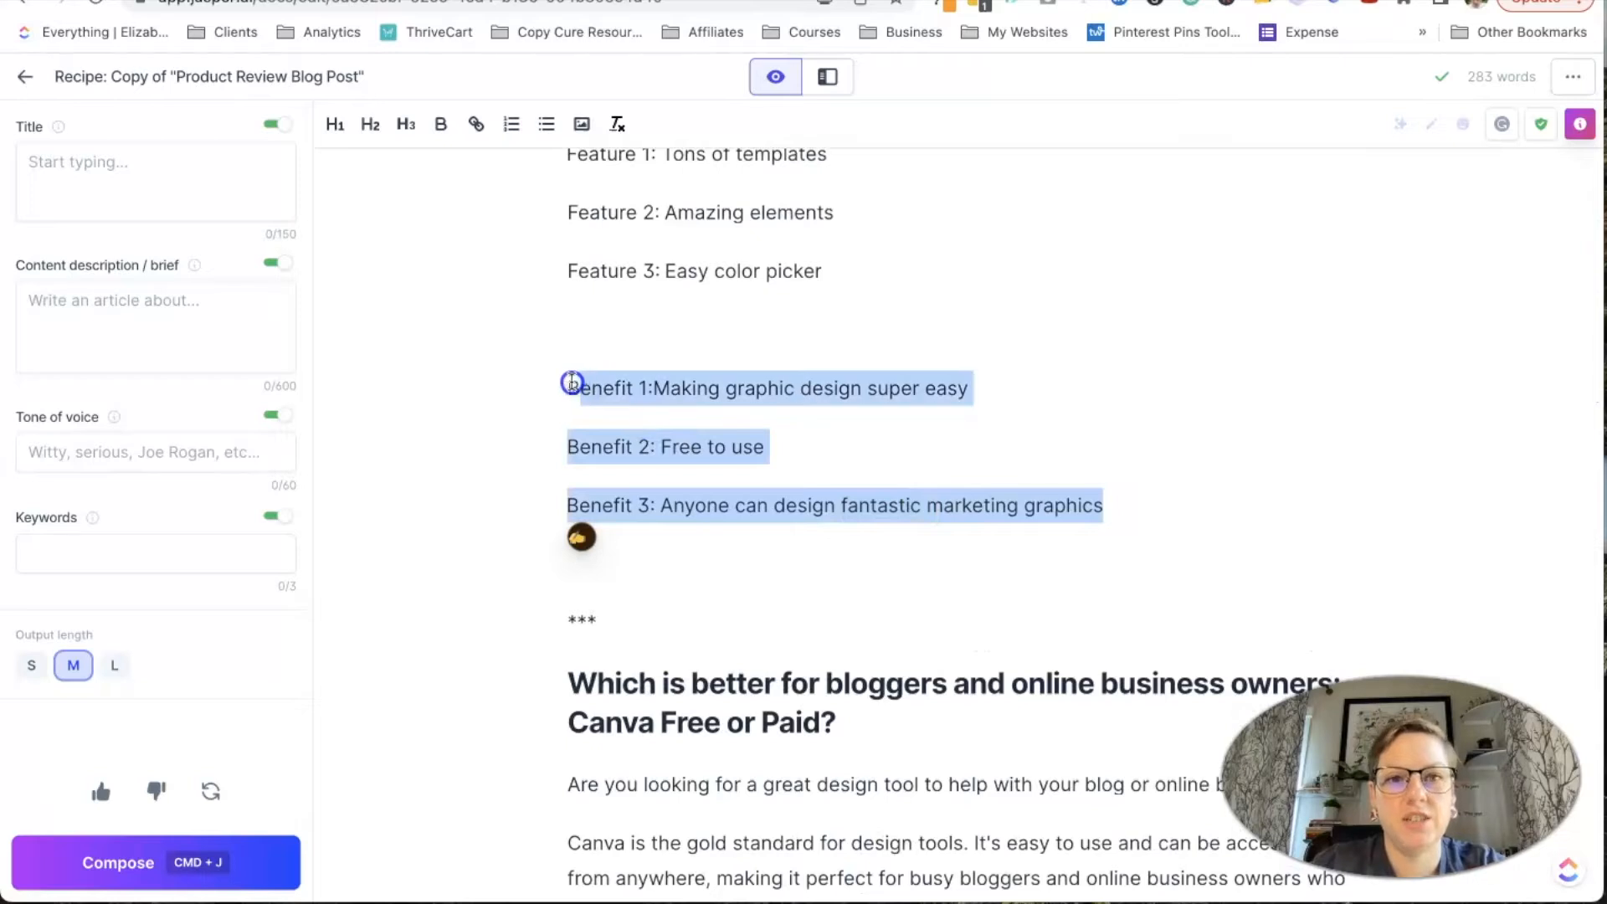
scroll(557, 381, "down", 20)
left_click(562, 381)
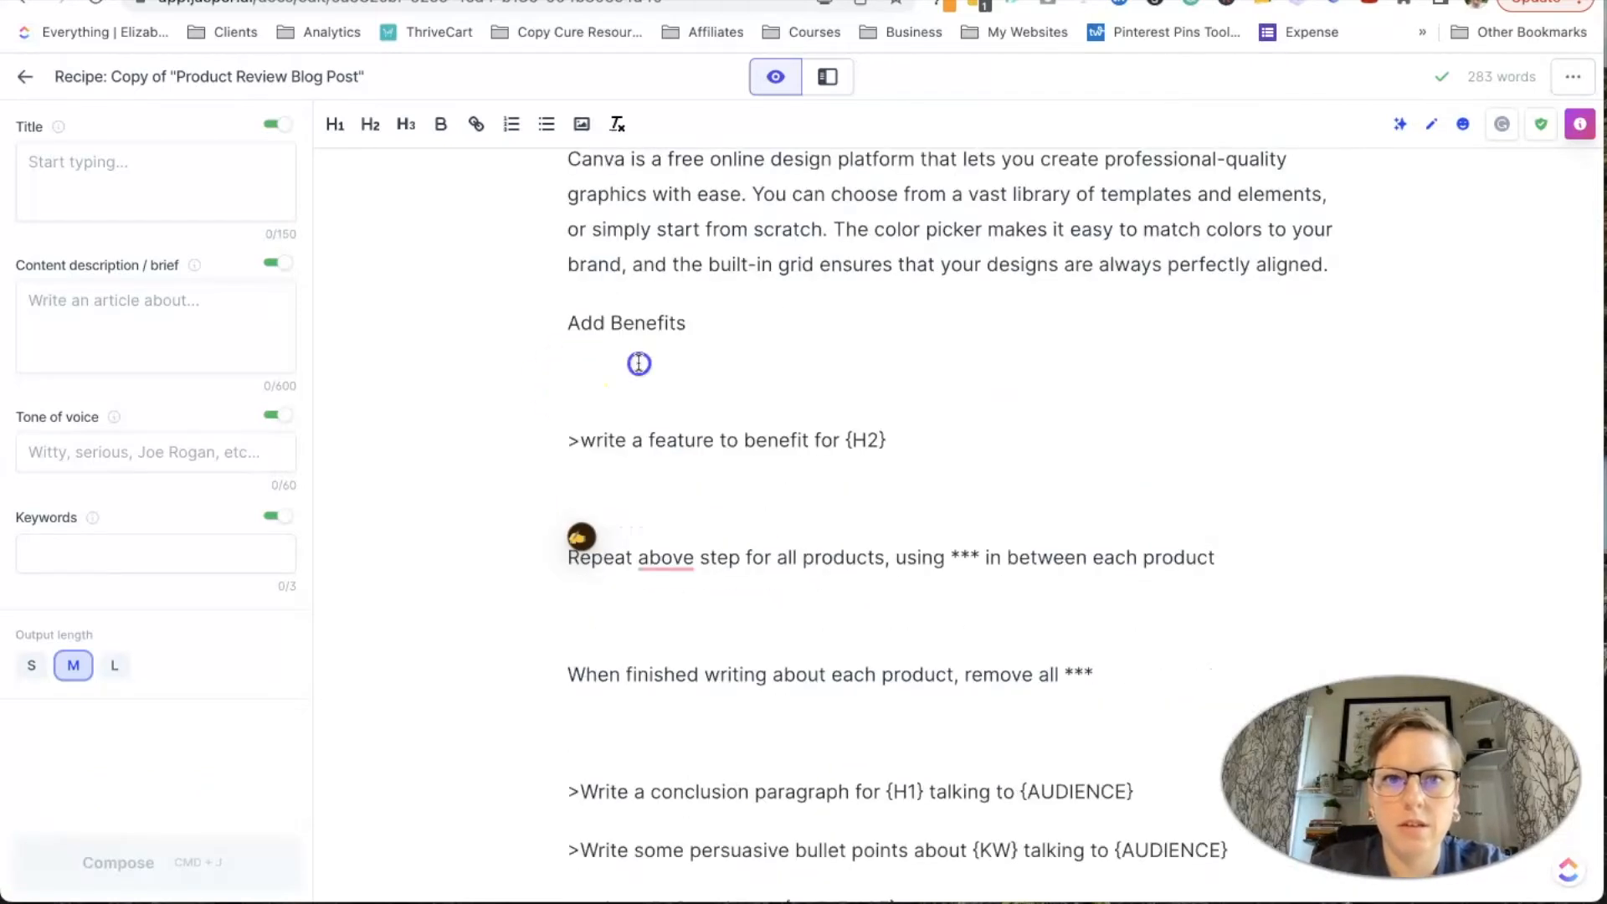
key("super+v")
- Replace {H2} with Canva Free in the feature to benefit command and run it
left_click(878, 559)
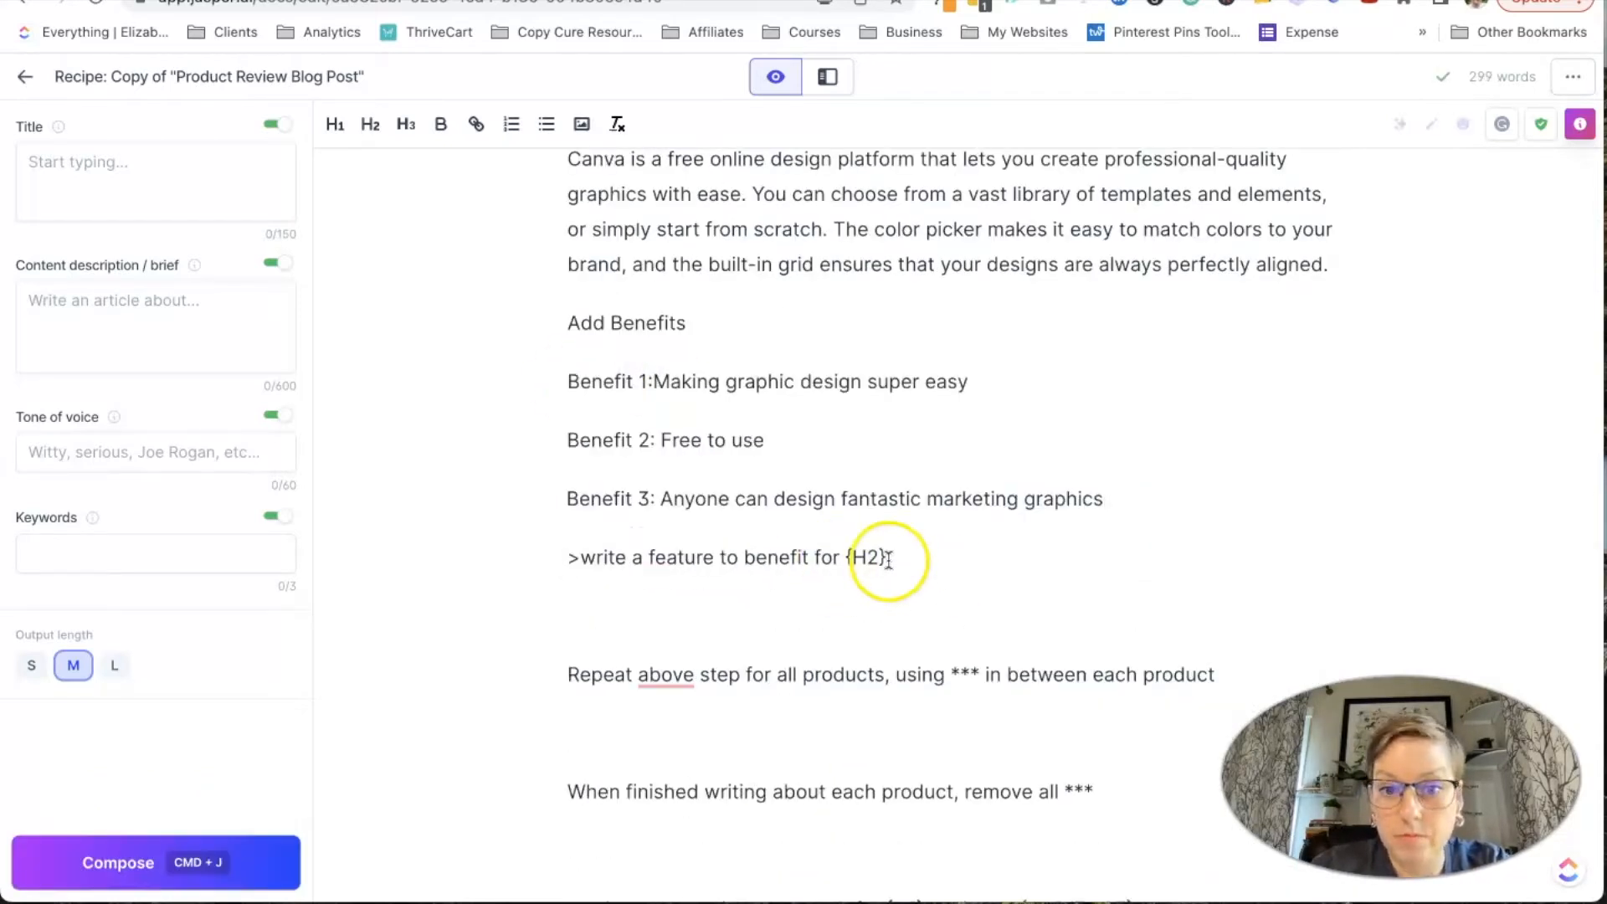
type("Canva Free")
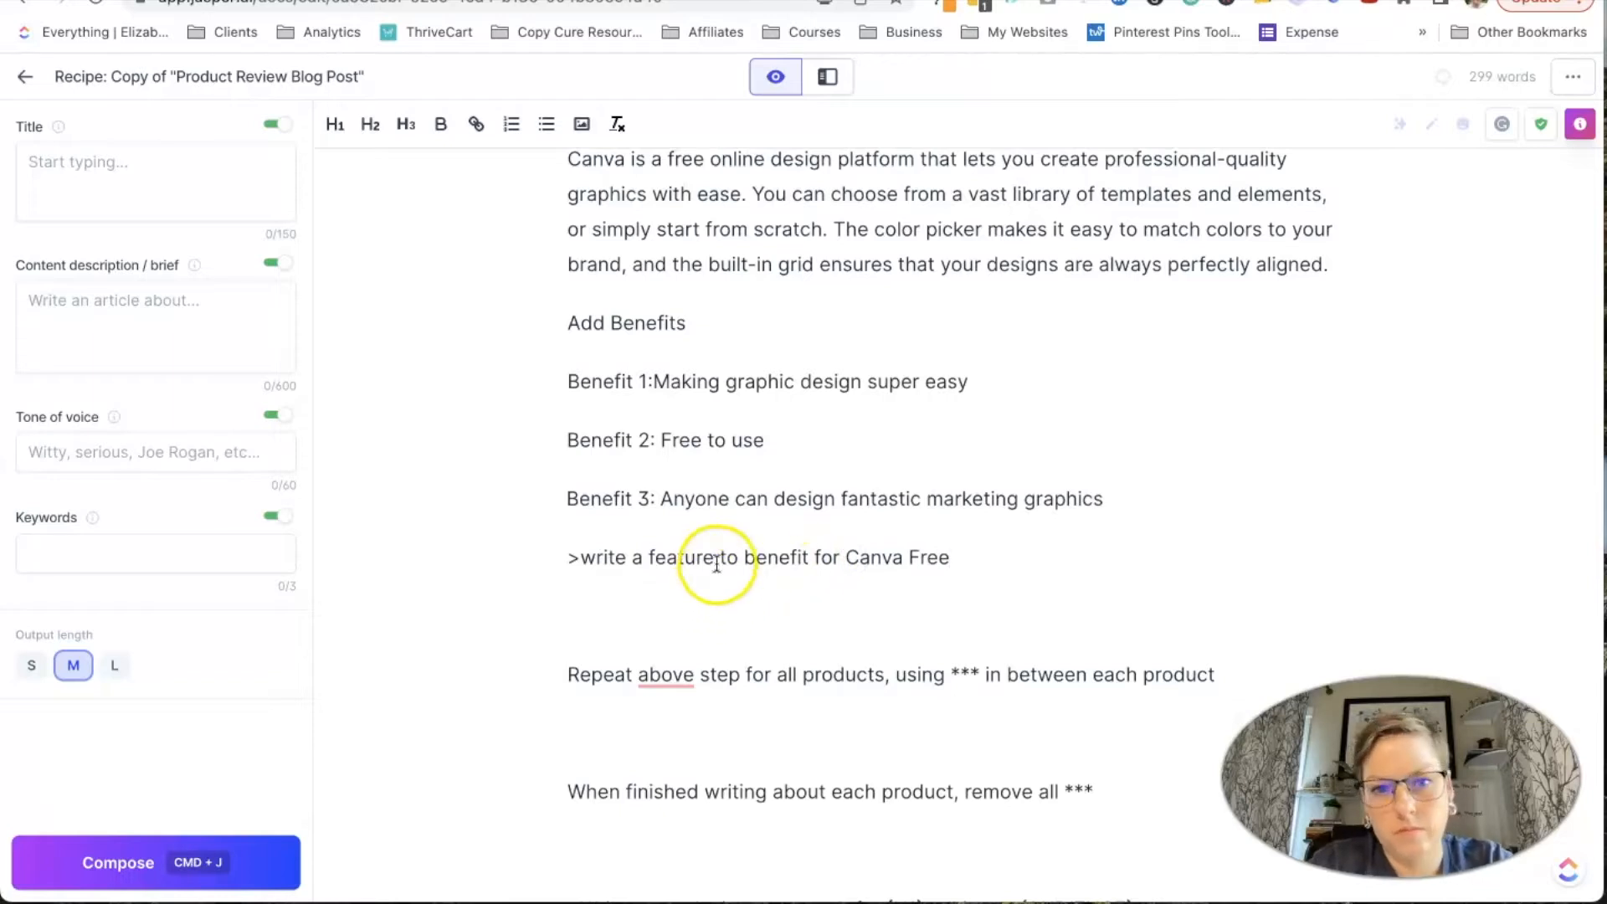
key("super+j")
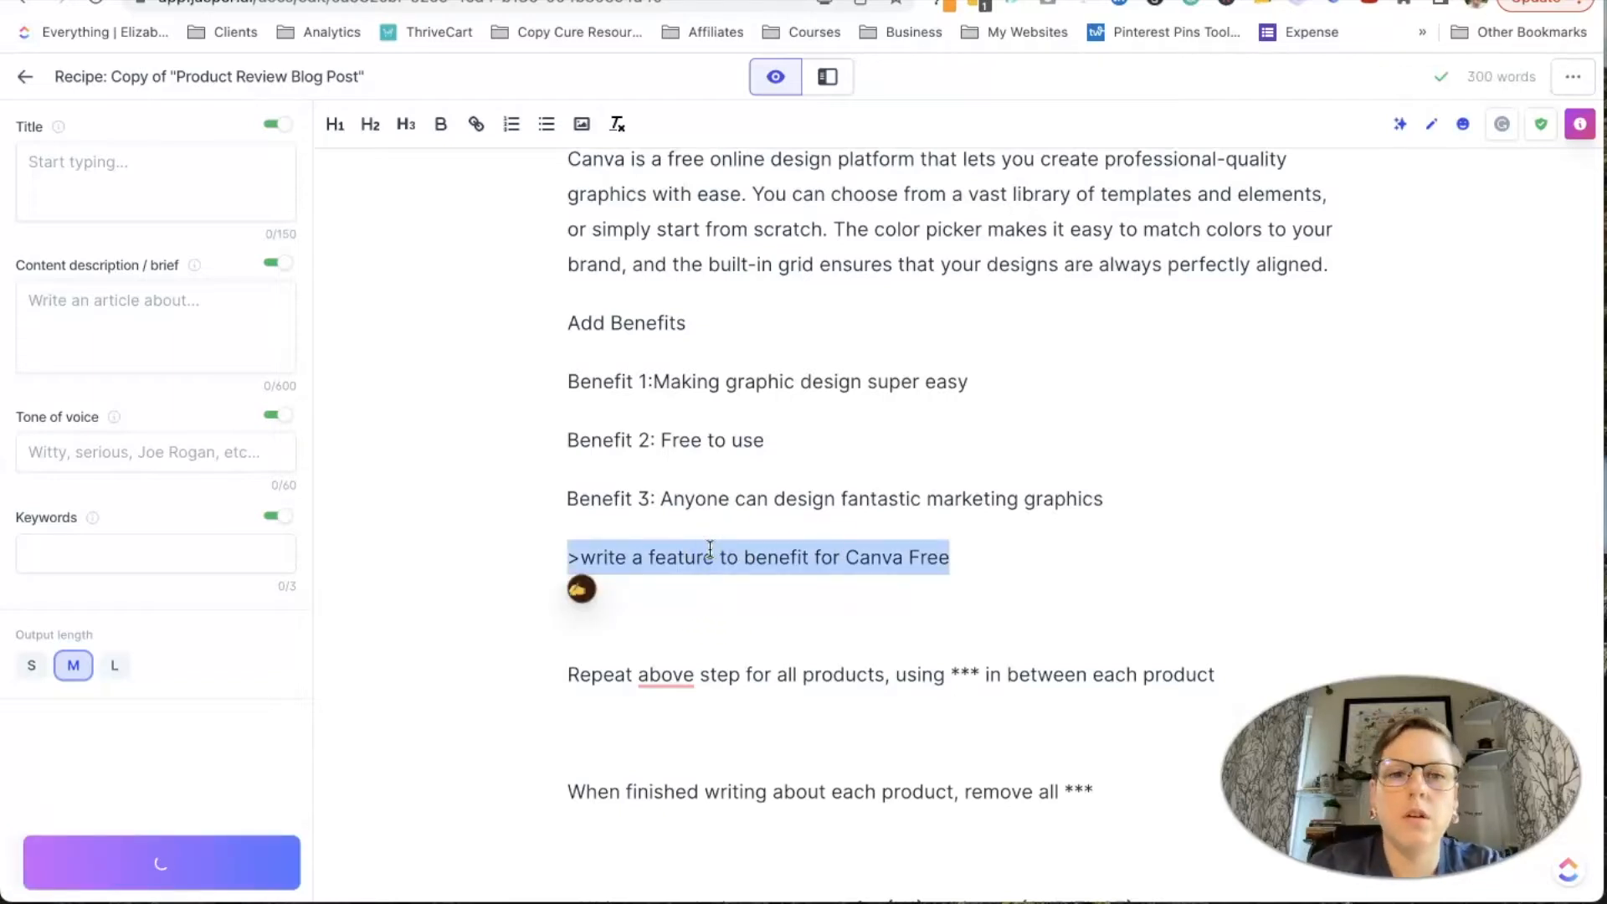
- Delete the "Add Benefits" instruction and the three Feature lines under the Canva Free heading
triple_click(619, 326)
key("BackSpace")
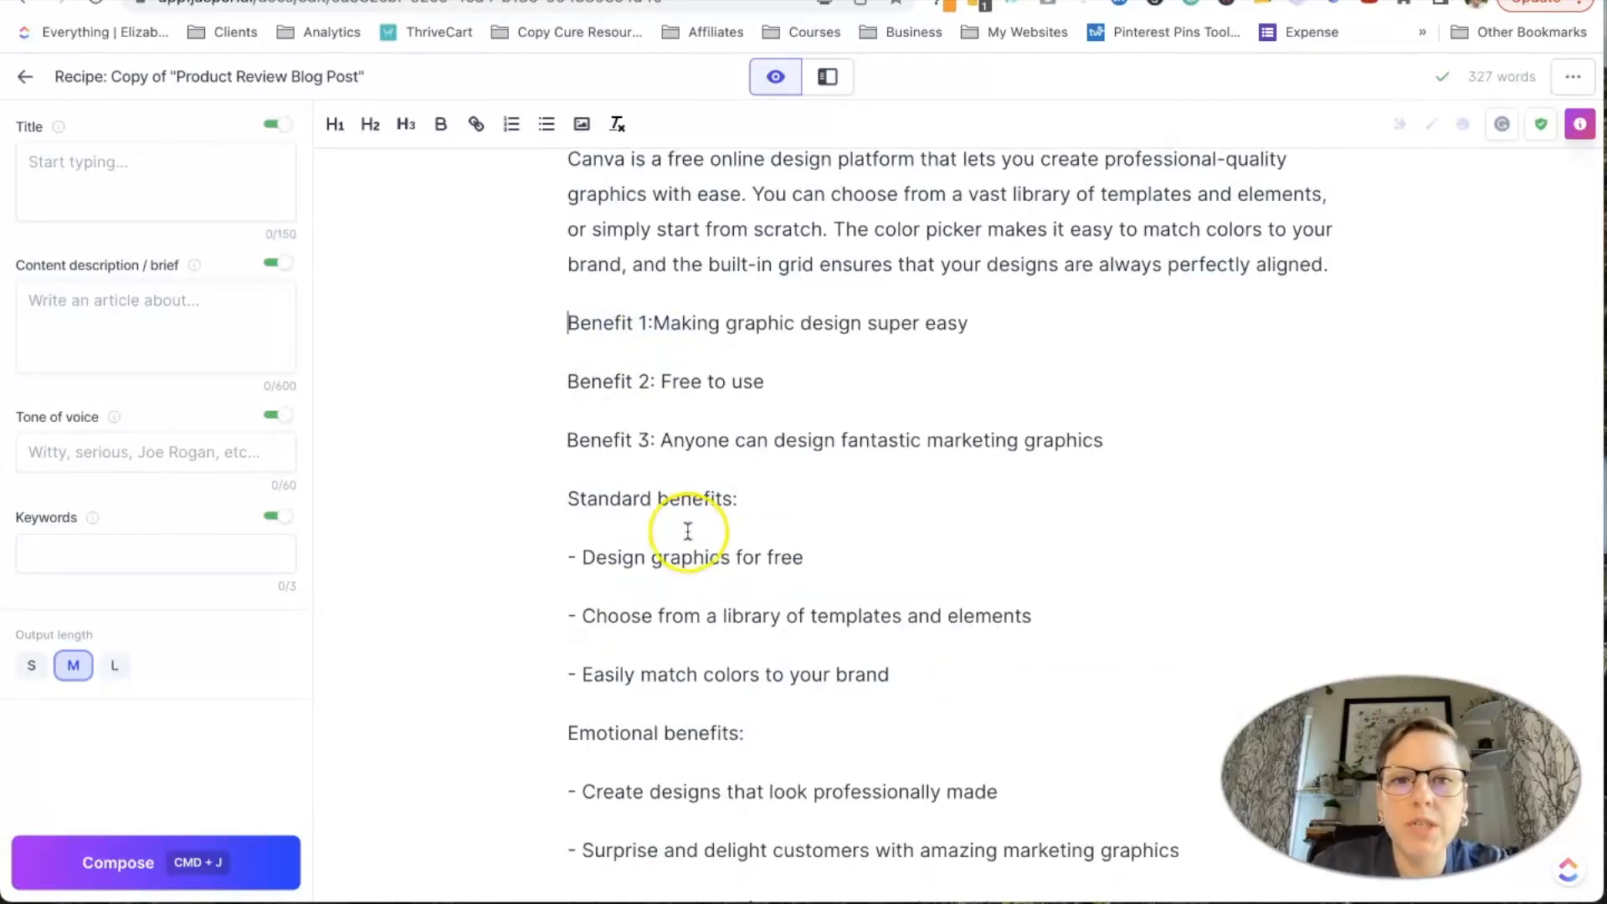
scroll(685, 513, "down", 1)
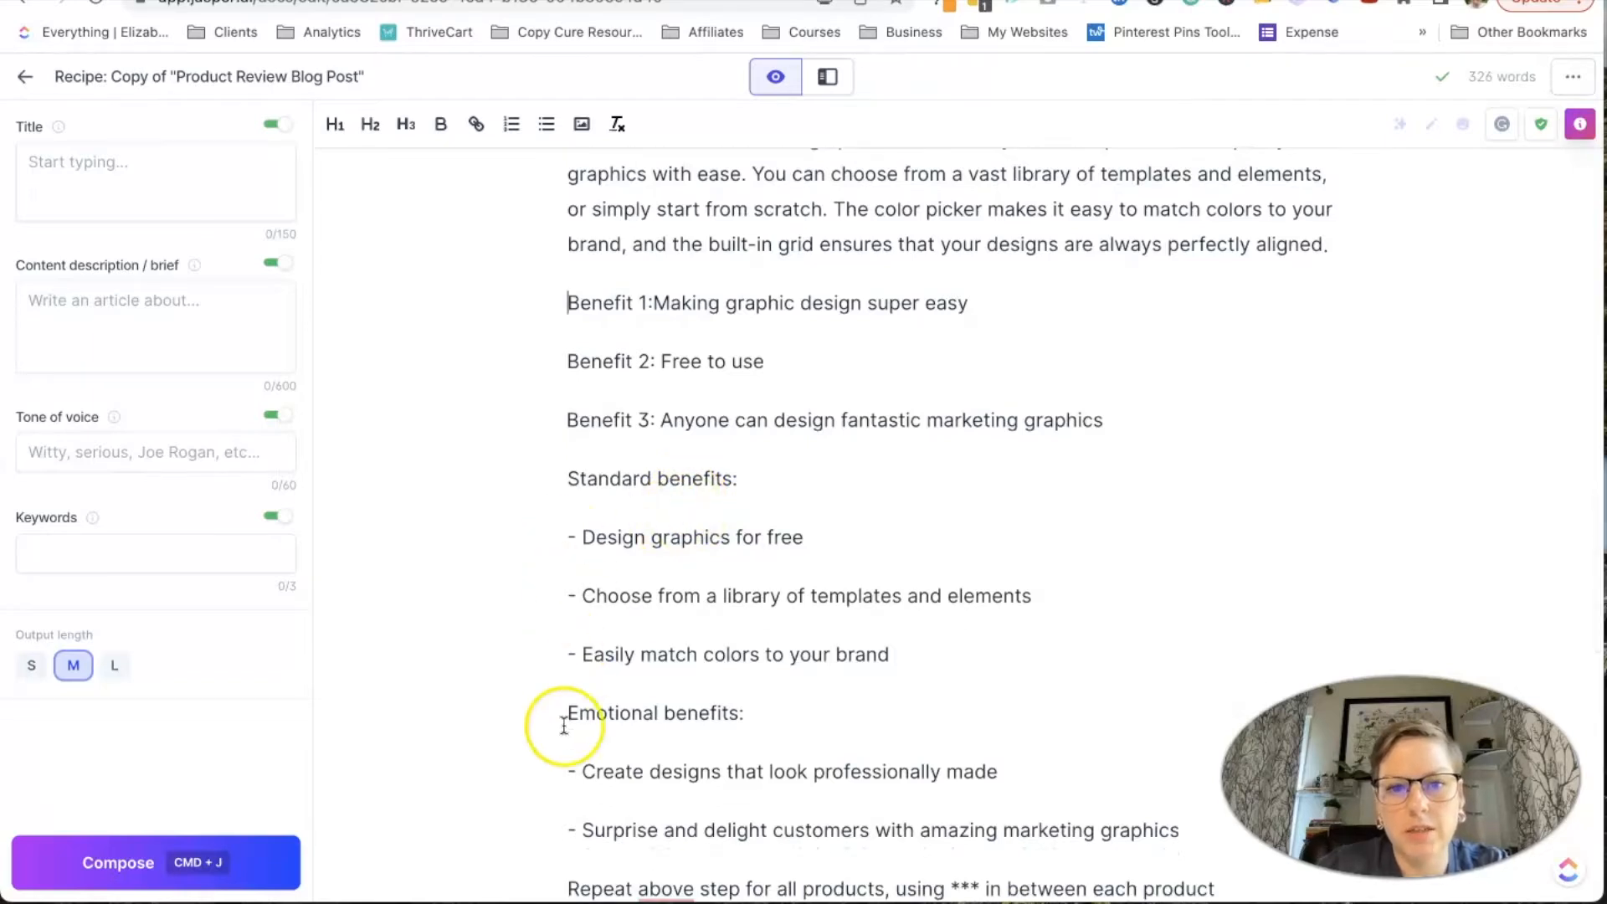
left_click(572, 288)
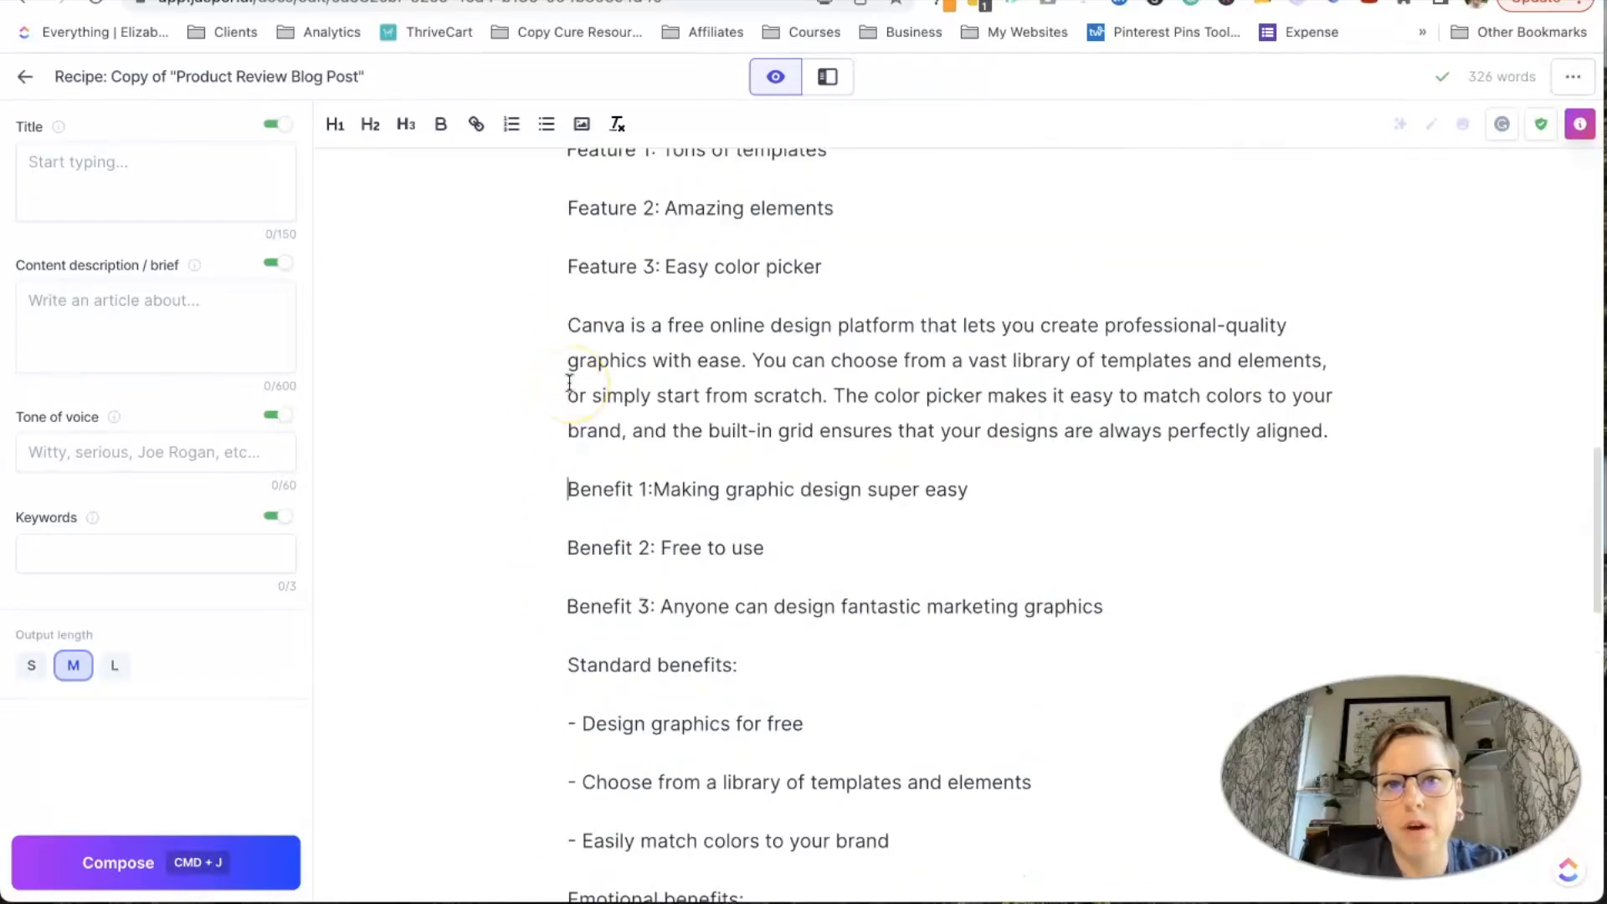
scroll(569, 383, "up", 2)
left_click(821, 418)
left_click(560, 298, "shift")
key("BackSpace")
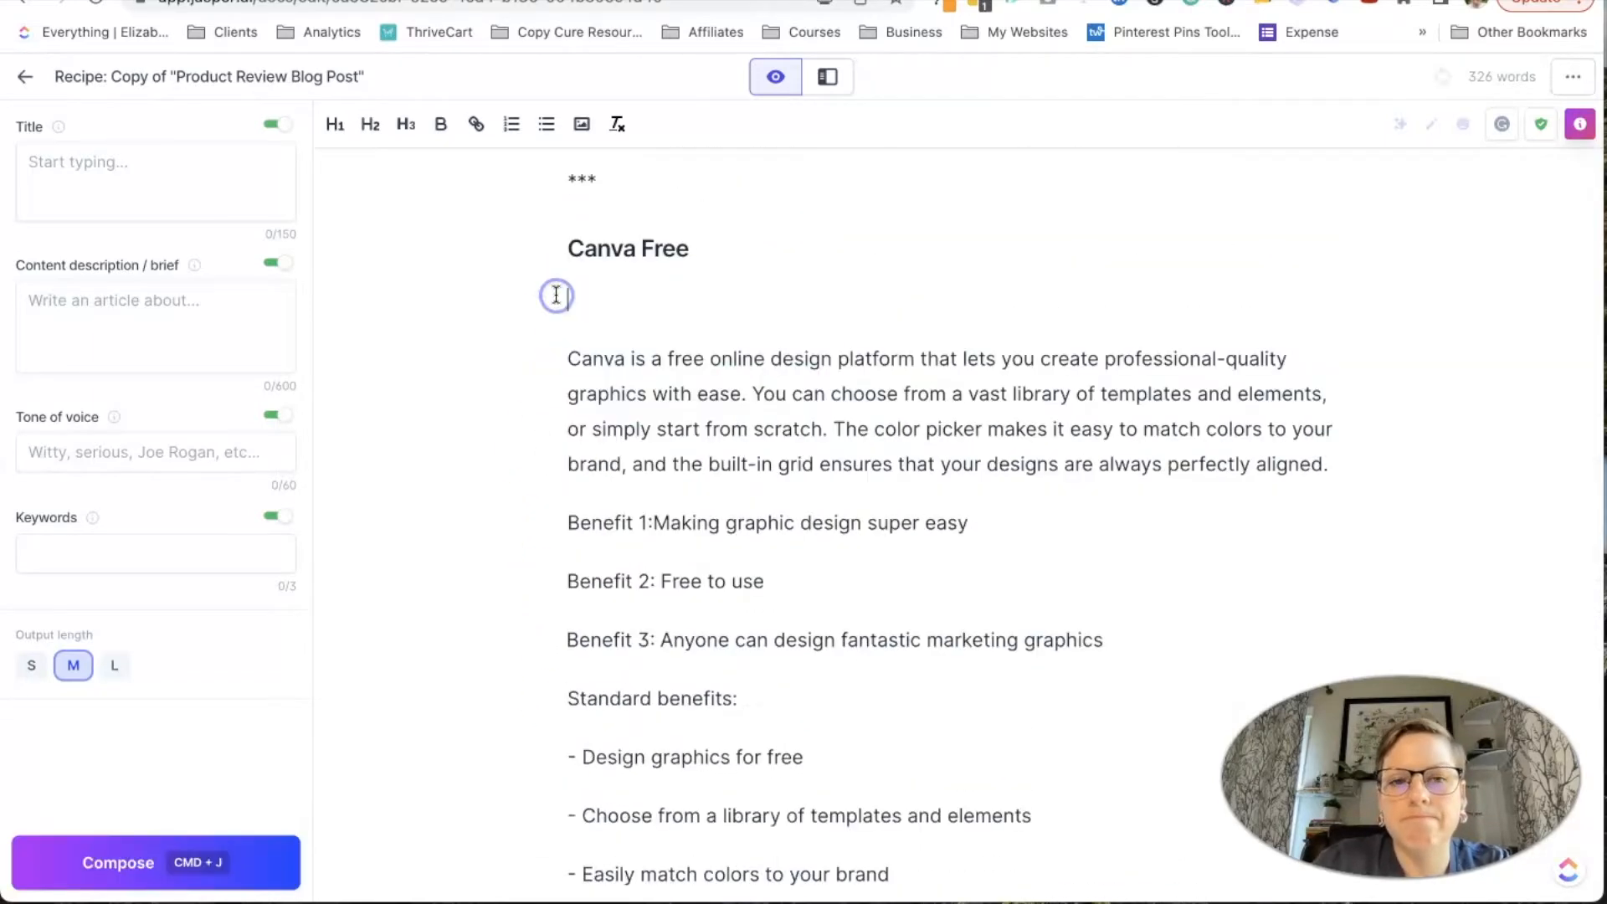
key("BackSpace")
scroll(737, 569, "down", 2)
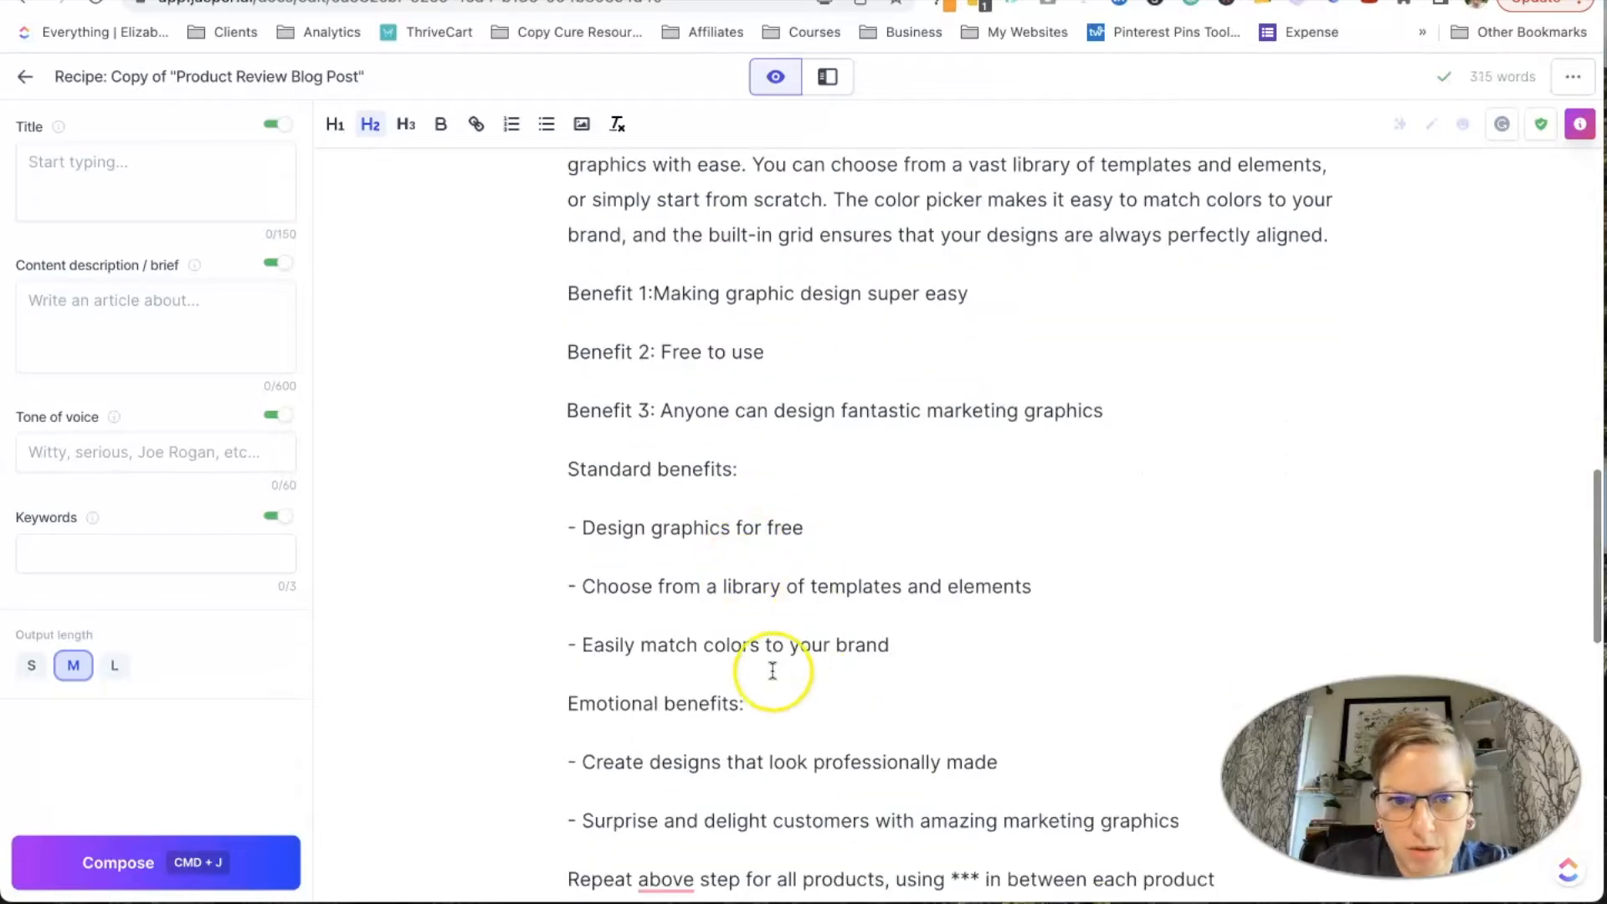
- Undo the line deletions and the generated benefits, back to the ">write a feature to benefit for Canva Free" command
key("super+z")
key("super+z")
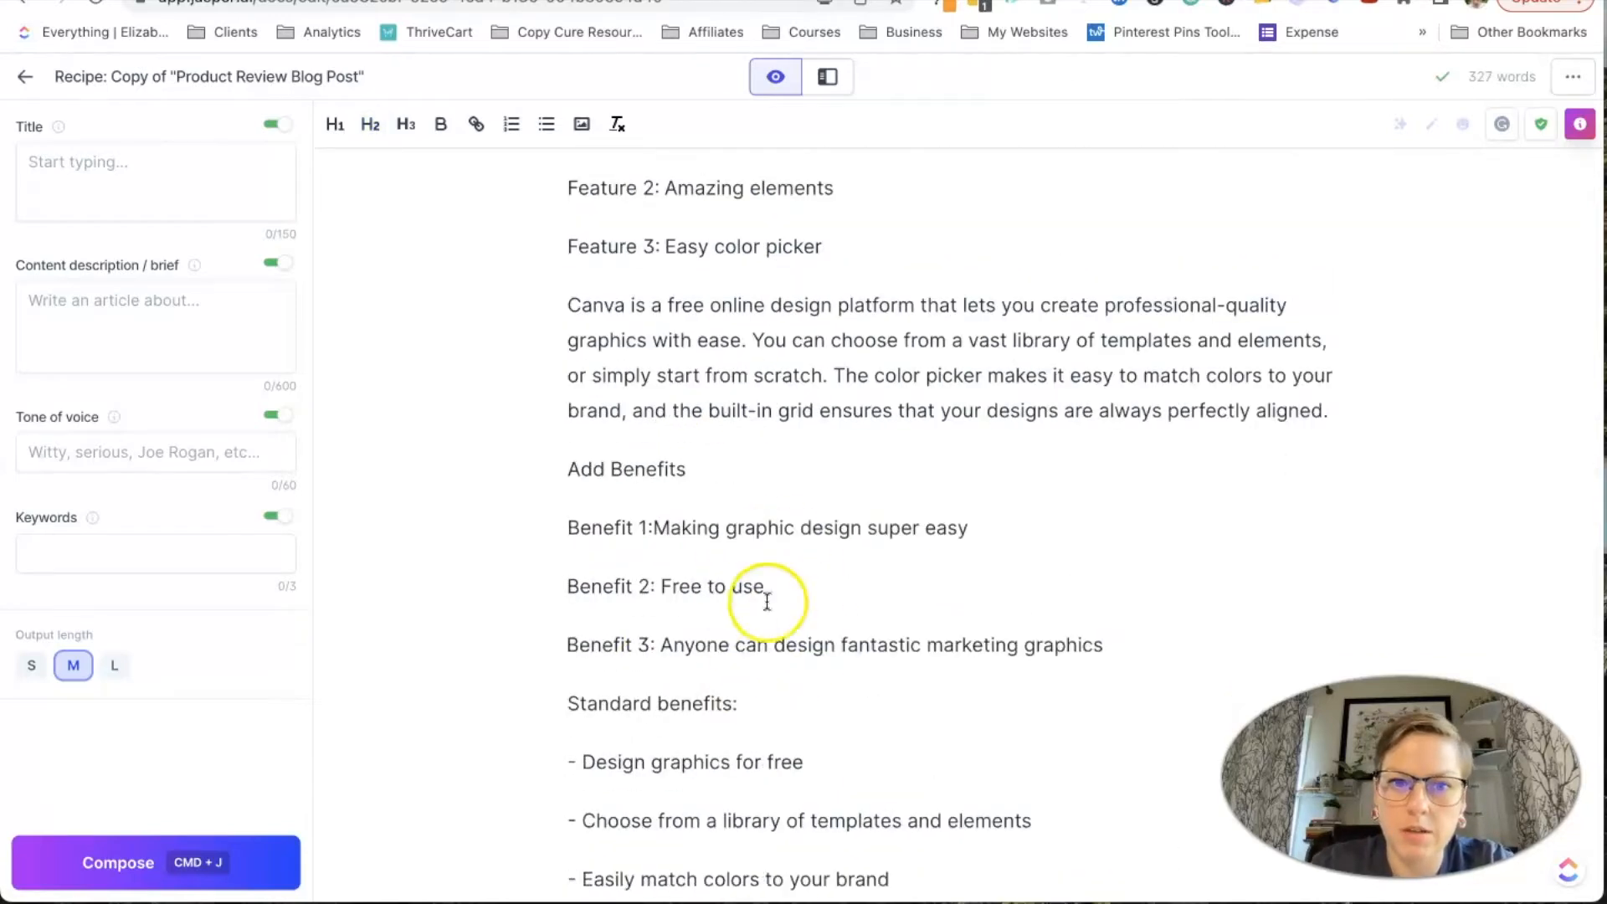
key("super+z")
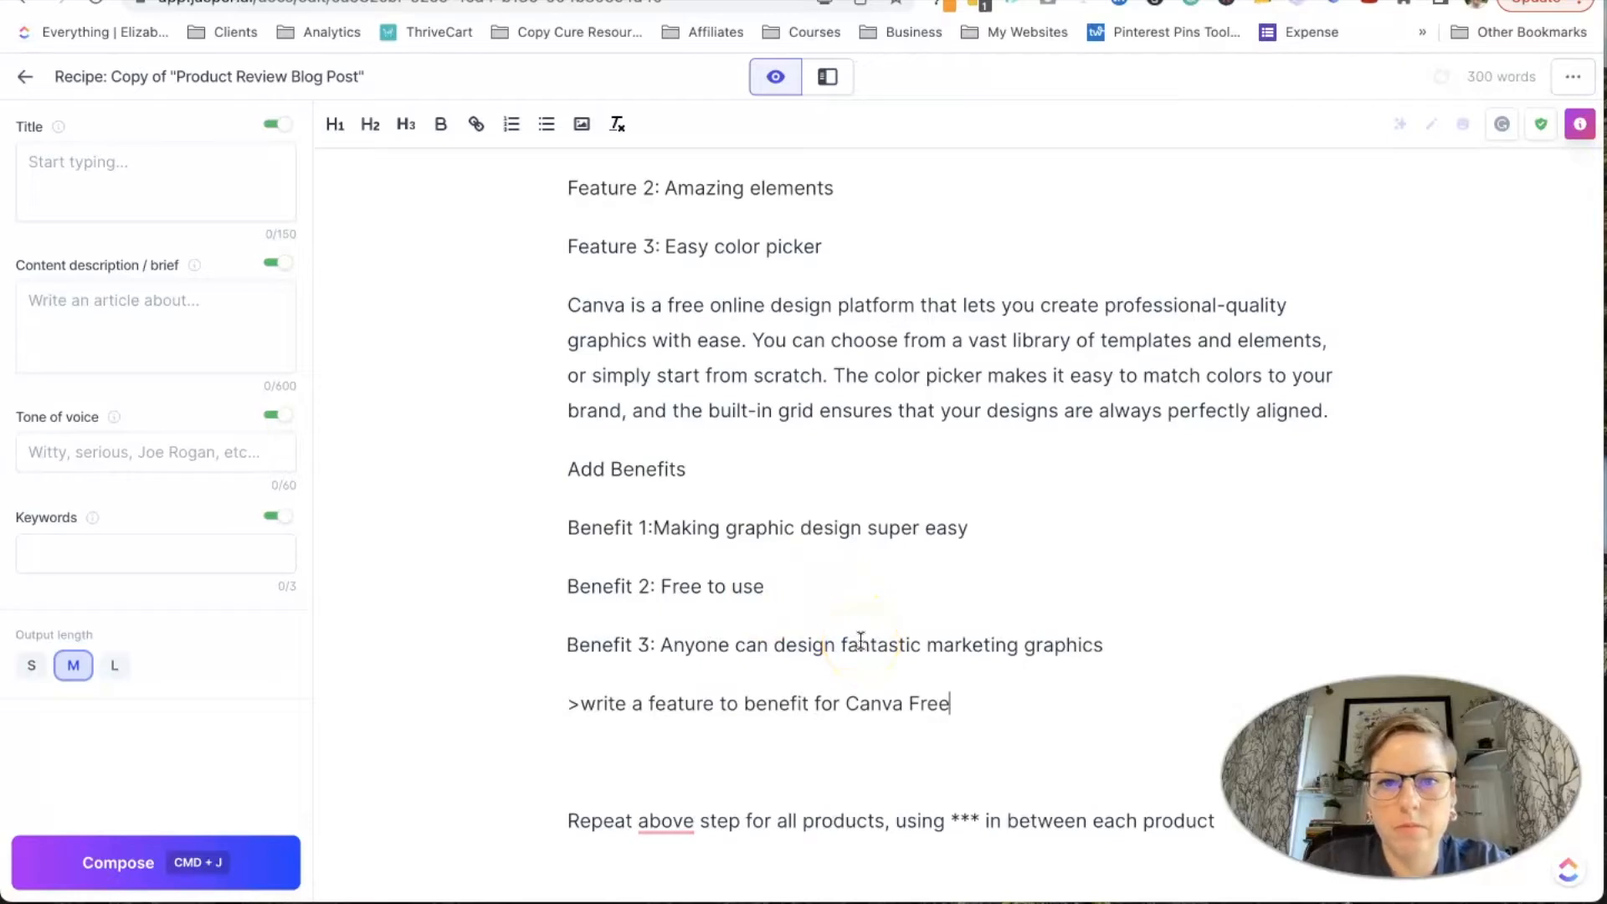
- Remove the "Add Benefits" line and Features 1 to 3 from the Canva Free section before running the command
left_click_drag(686, 469, 502, 470)
key("BackSpace")
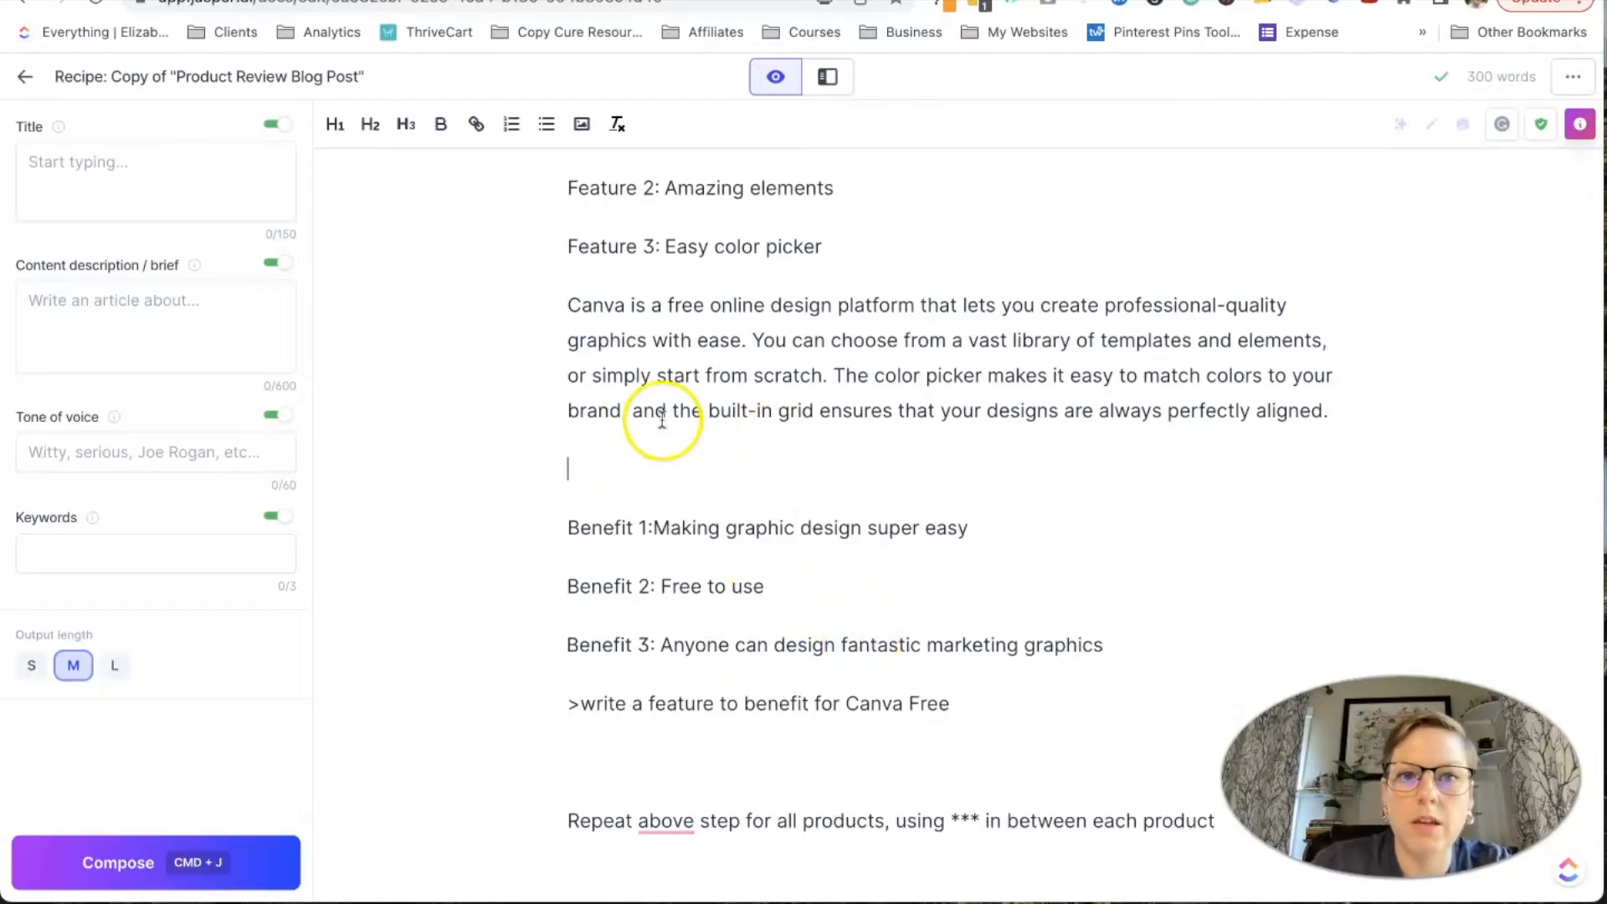
key("BackSpace")
scroll(663, 405, "up", 3)
left_click_drag(824, 389, 531, 274)
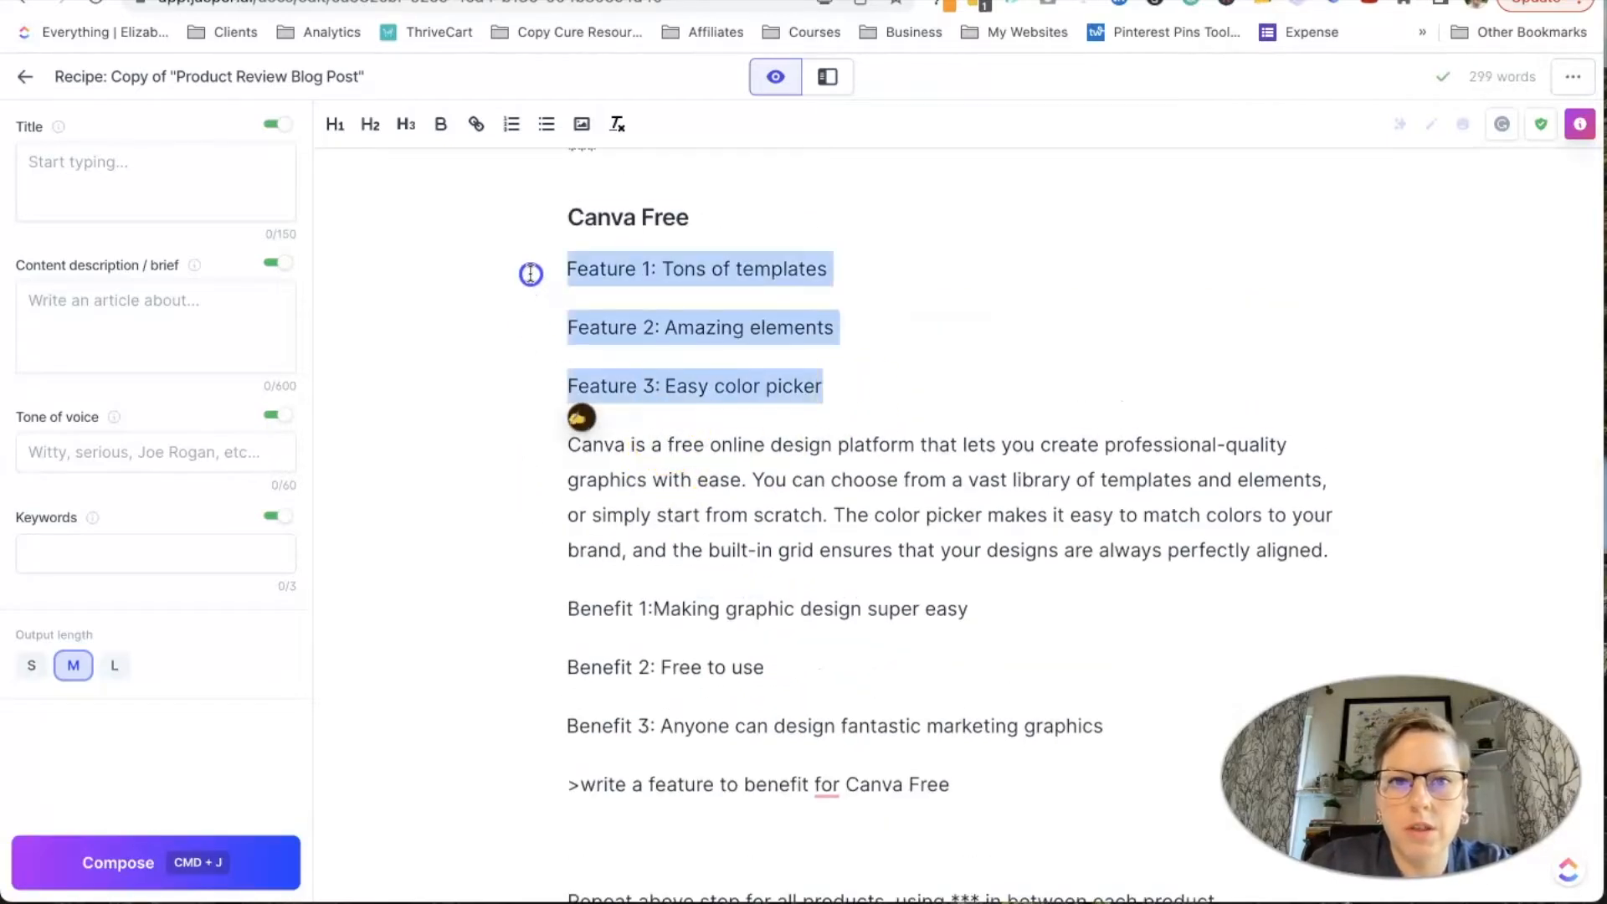
key("BackSpace")
key("BackSpace")
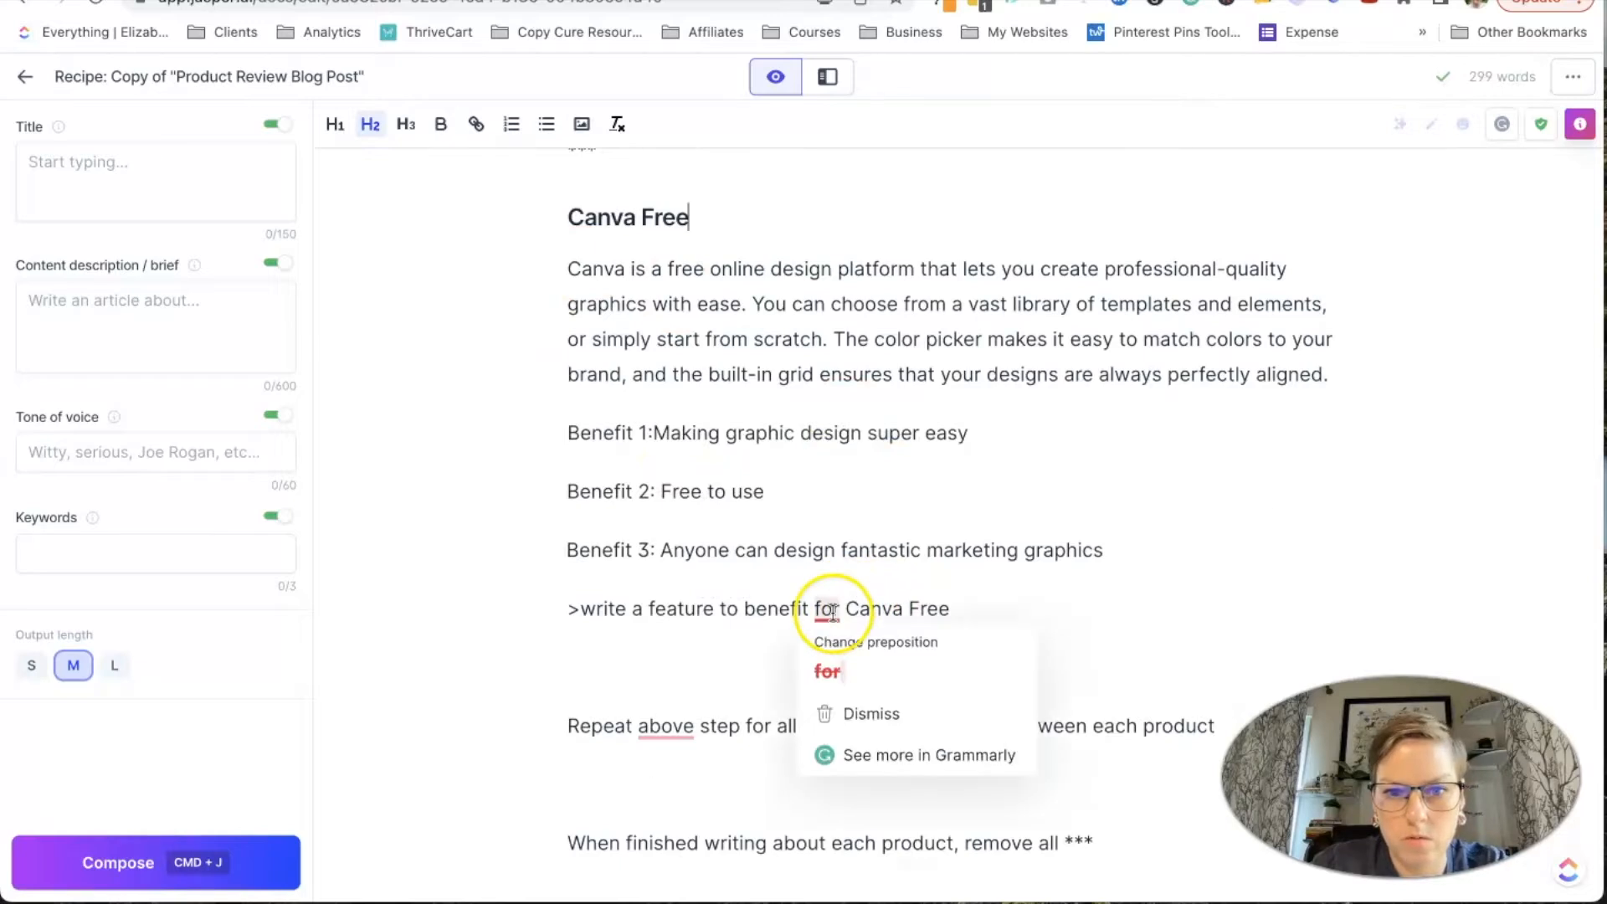
- Run the ">write a feature to benefit for Canva Free" command below the Benefit lines and review the output
triple_click(833, 611)
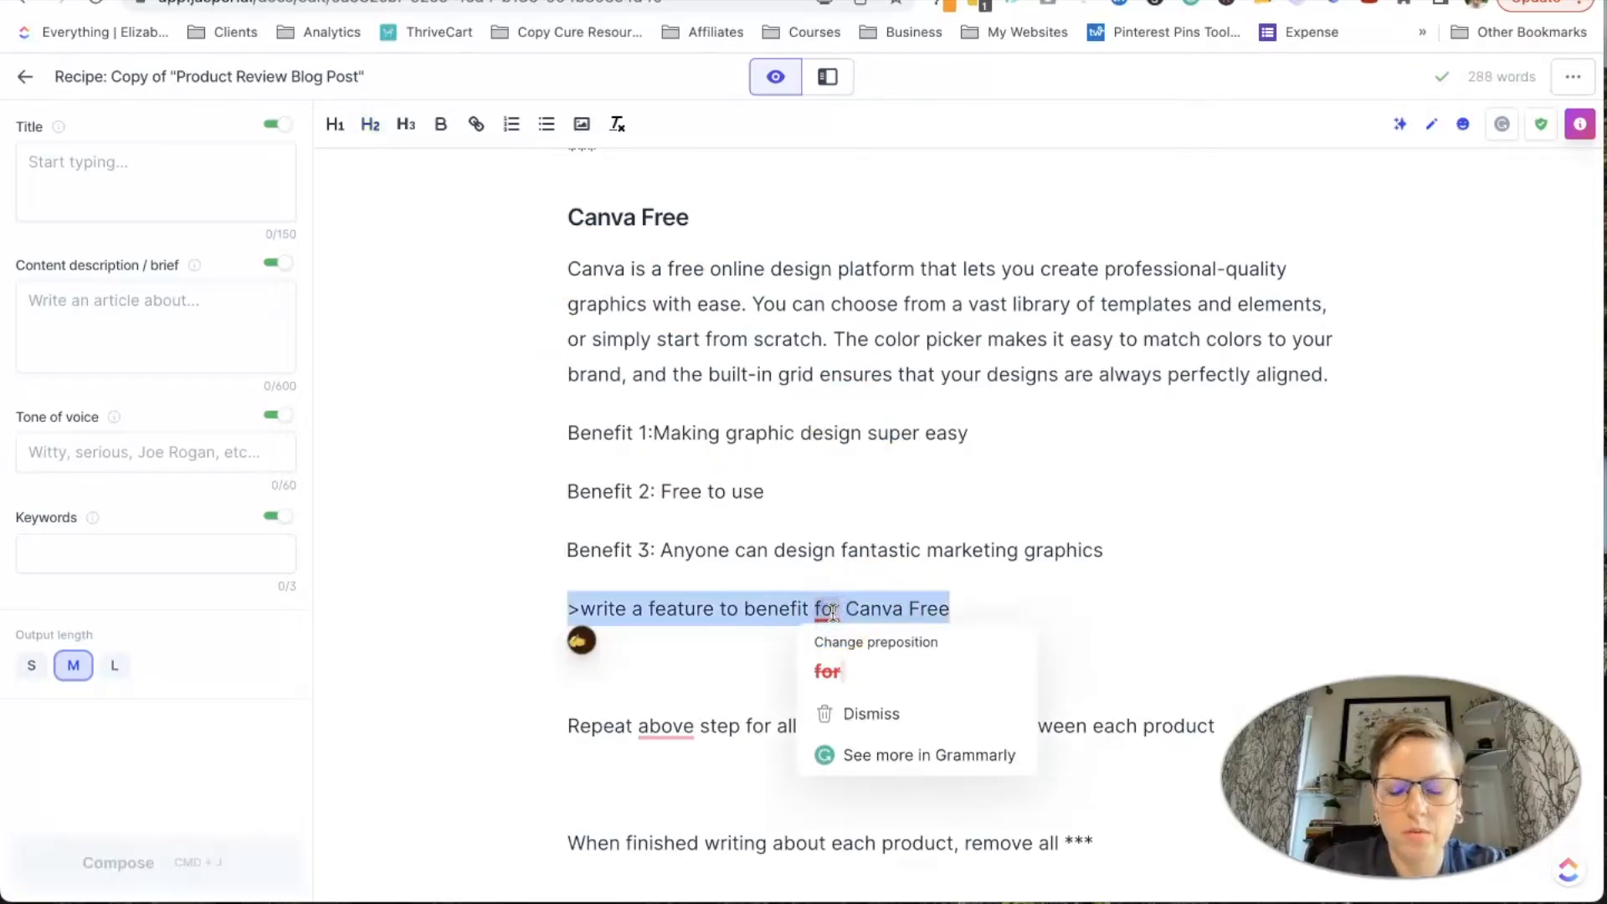
key("super+j")
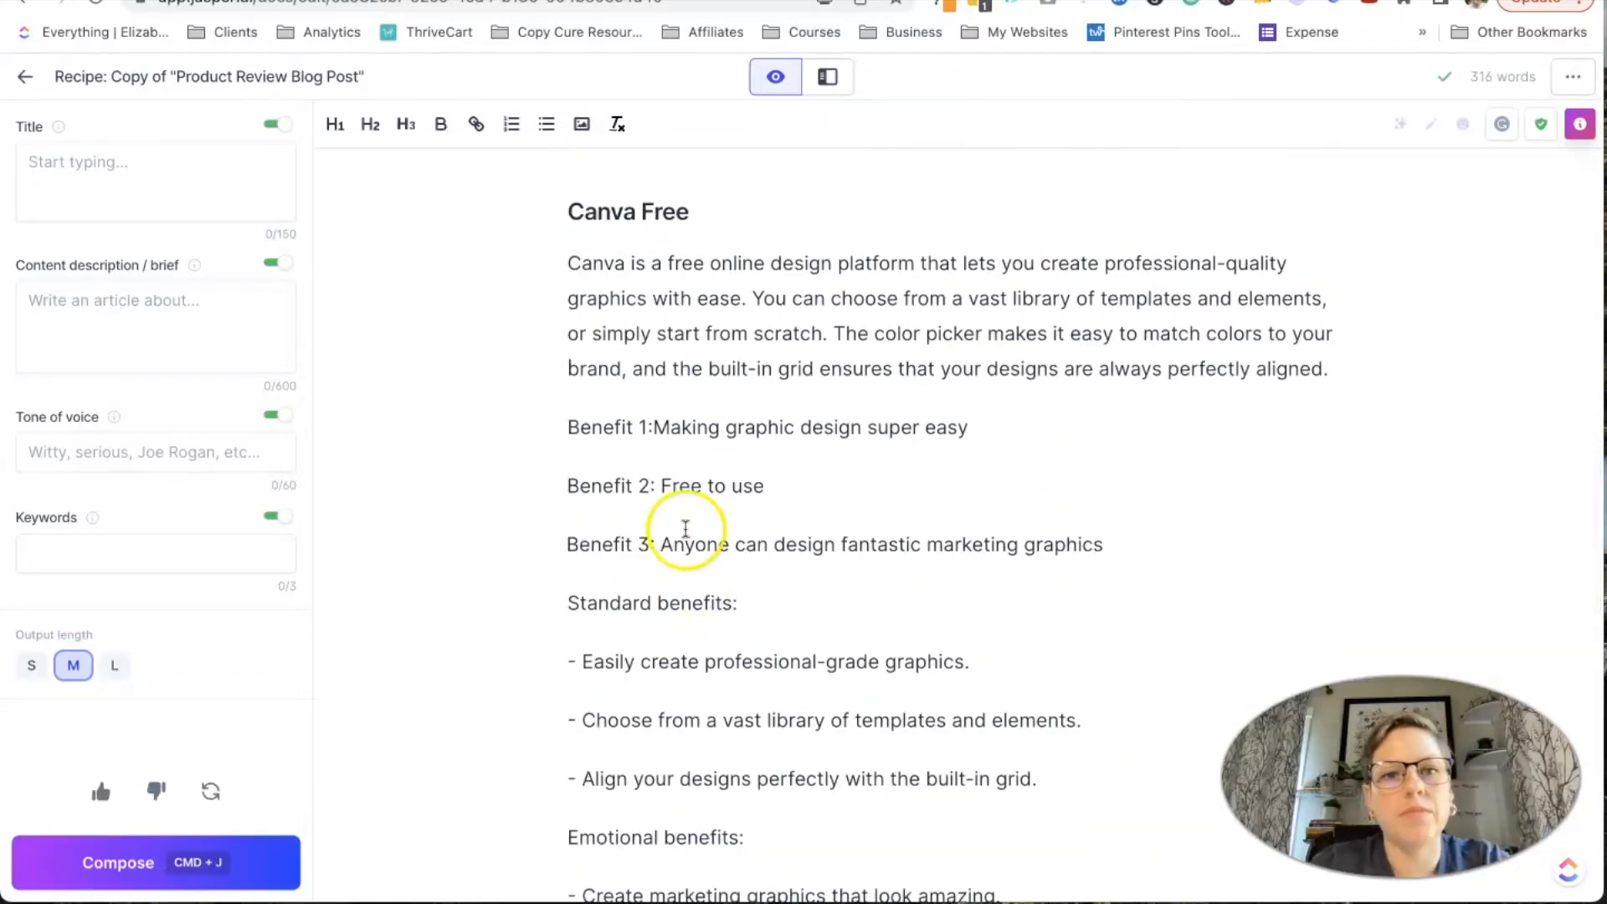
scroll(315, 497, "up", 2)
scroll(314, 497, "down", 2)
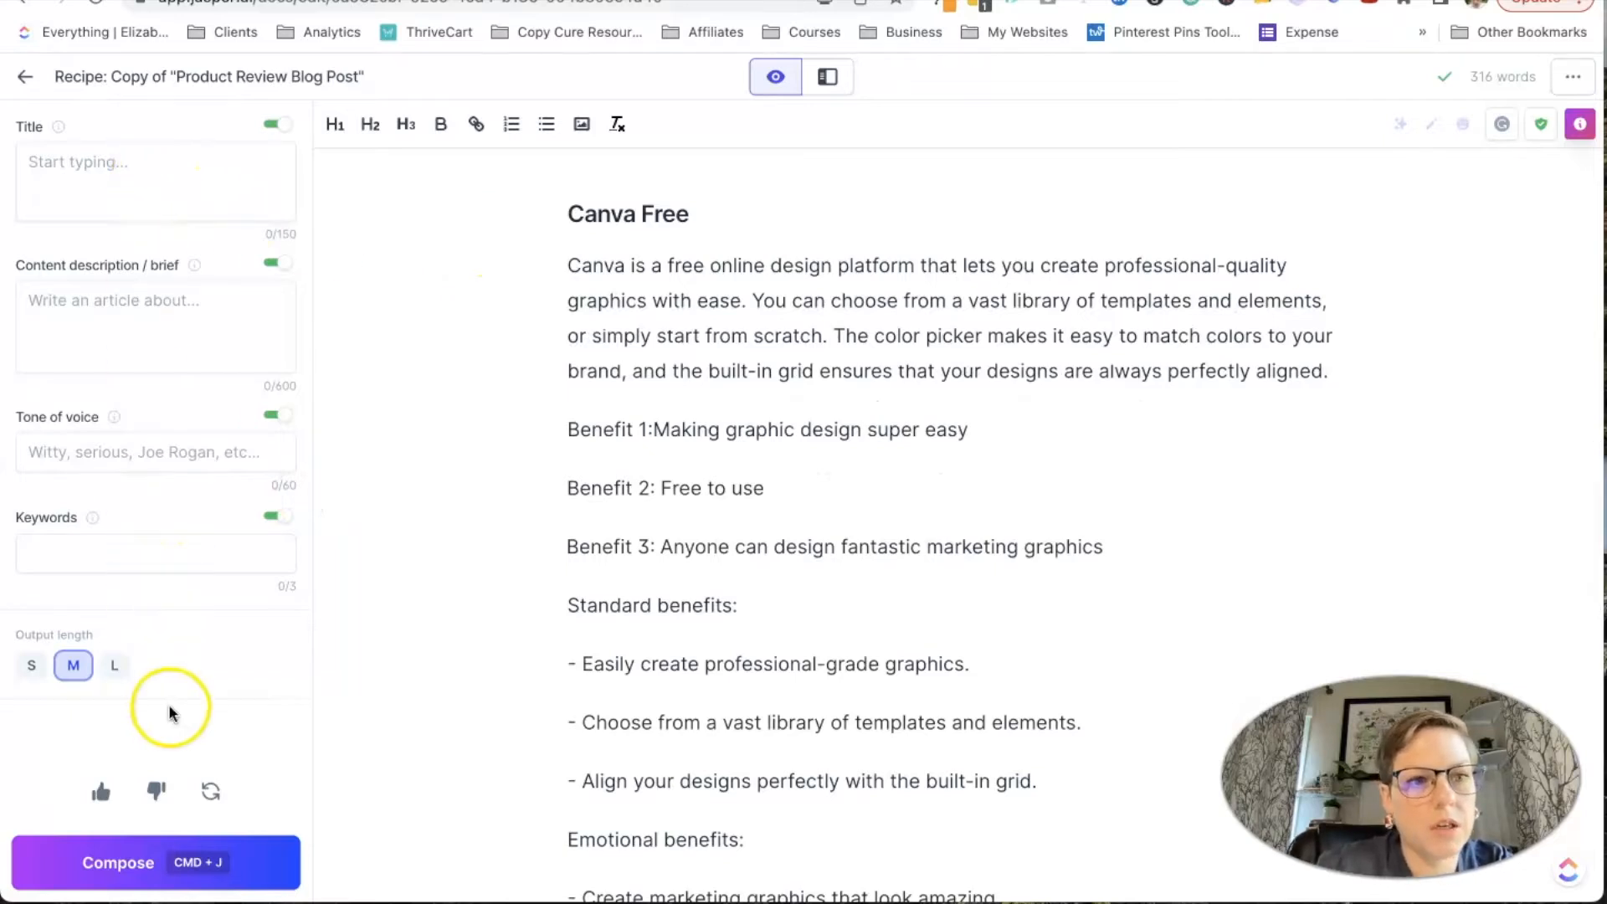
- Show the Paragraph Generator template beside the document and undo the generated standard and emotional benefits
left_click(828, 76)
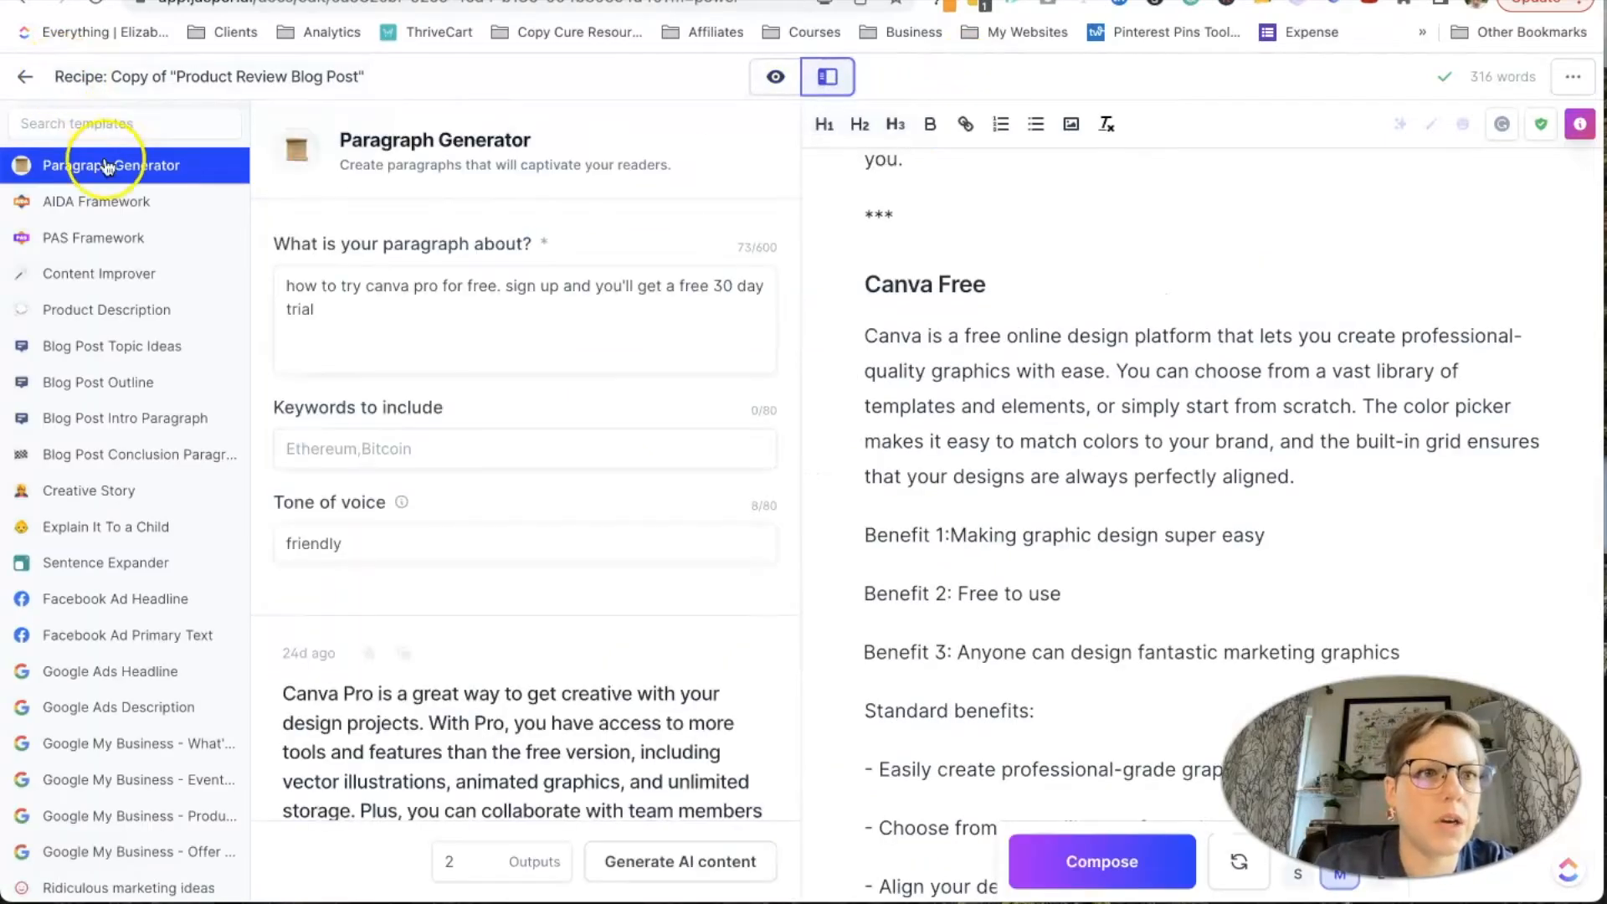
left_click(395, 339)
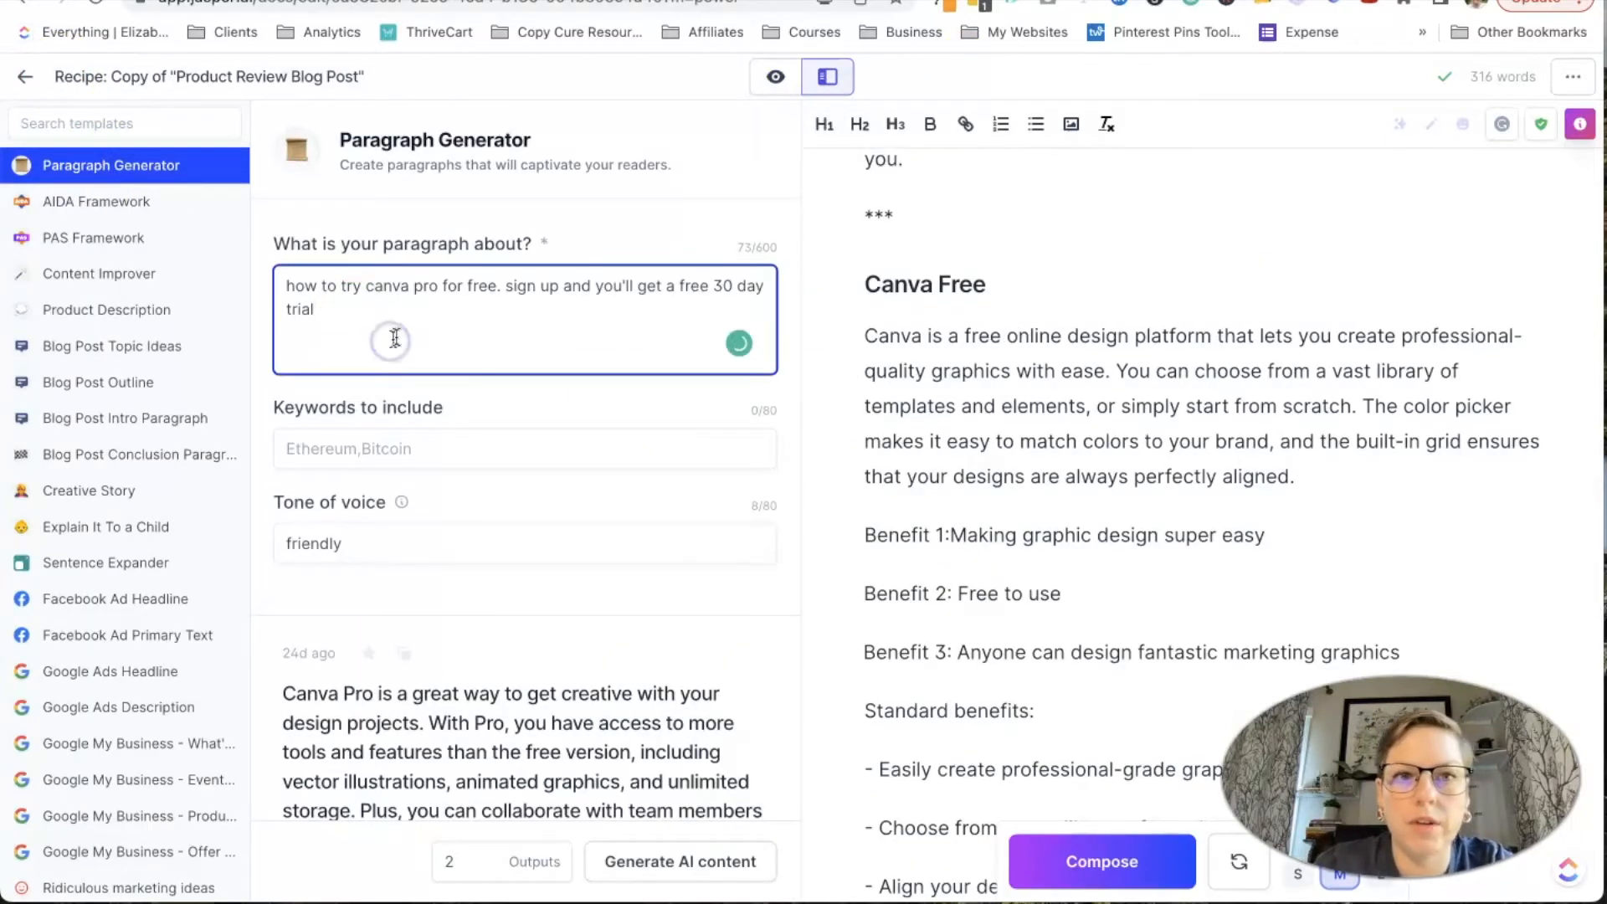
triple_click(460, 299)
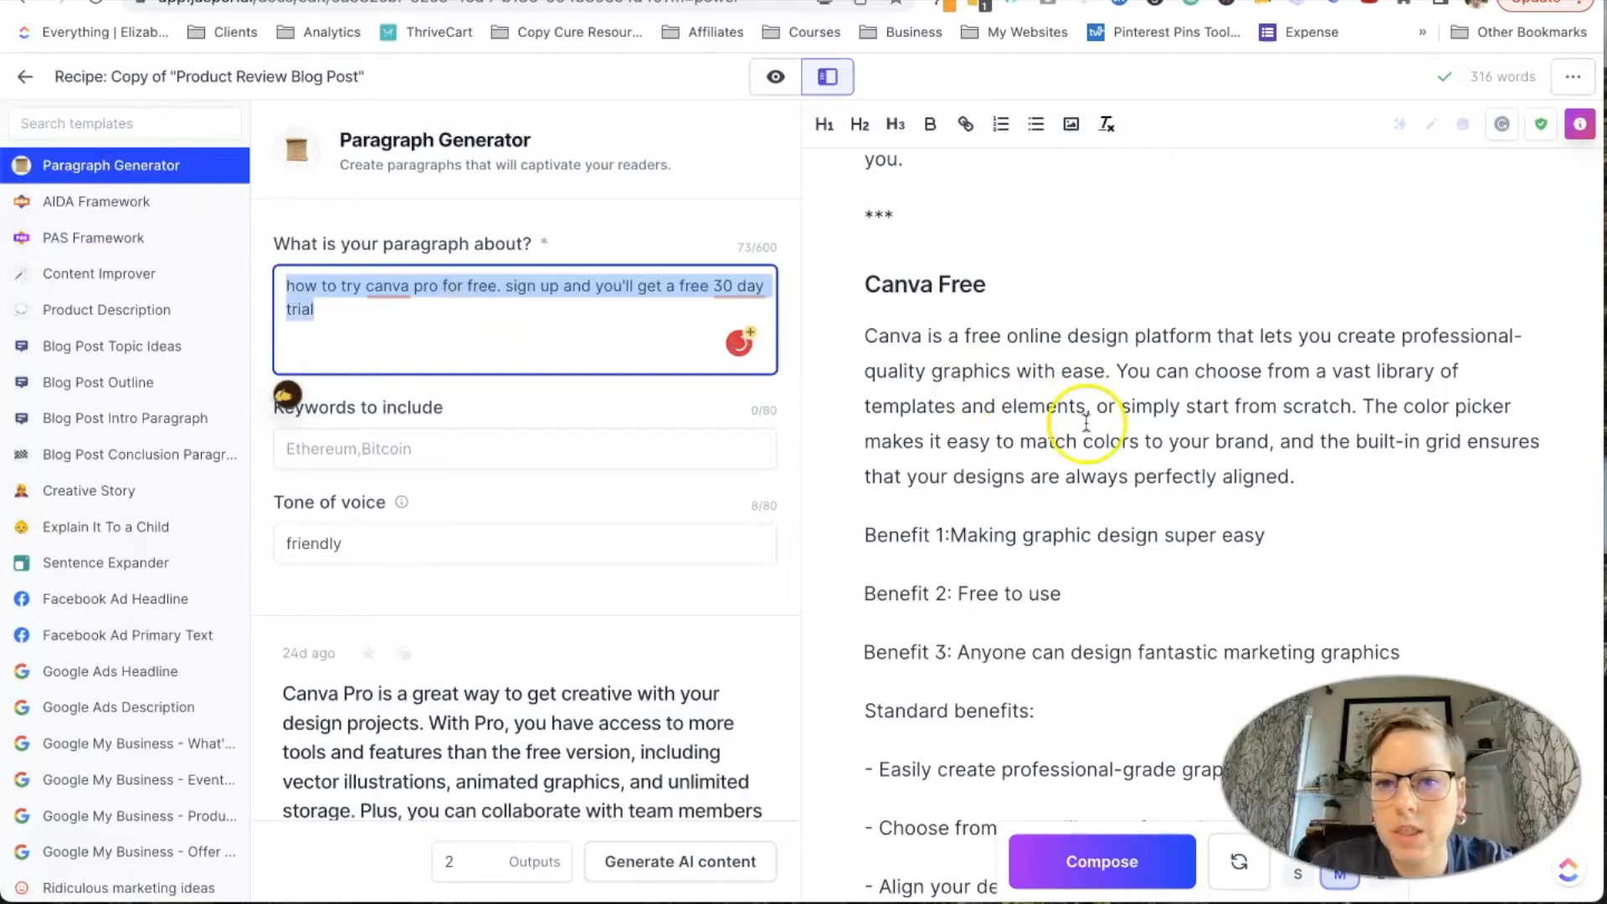
left_click(1099, 618)
key("super+z")
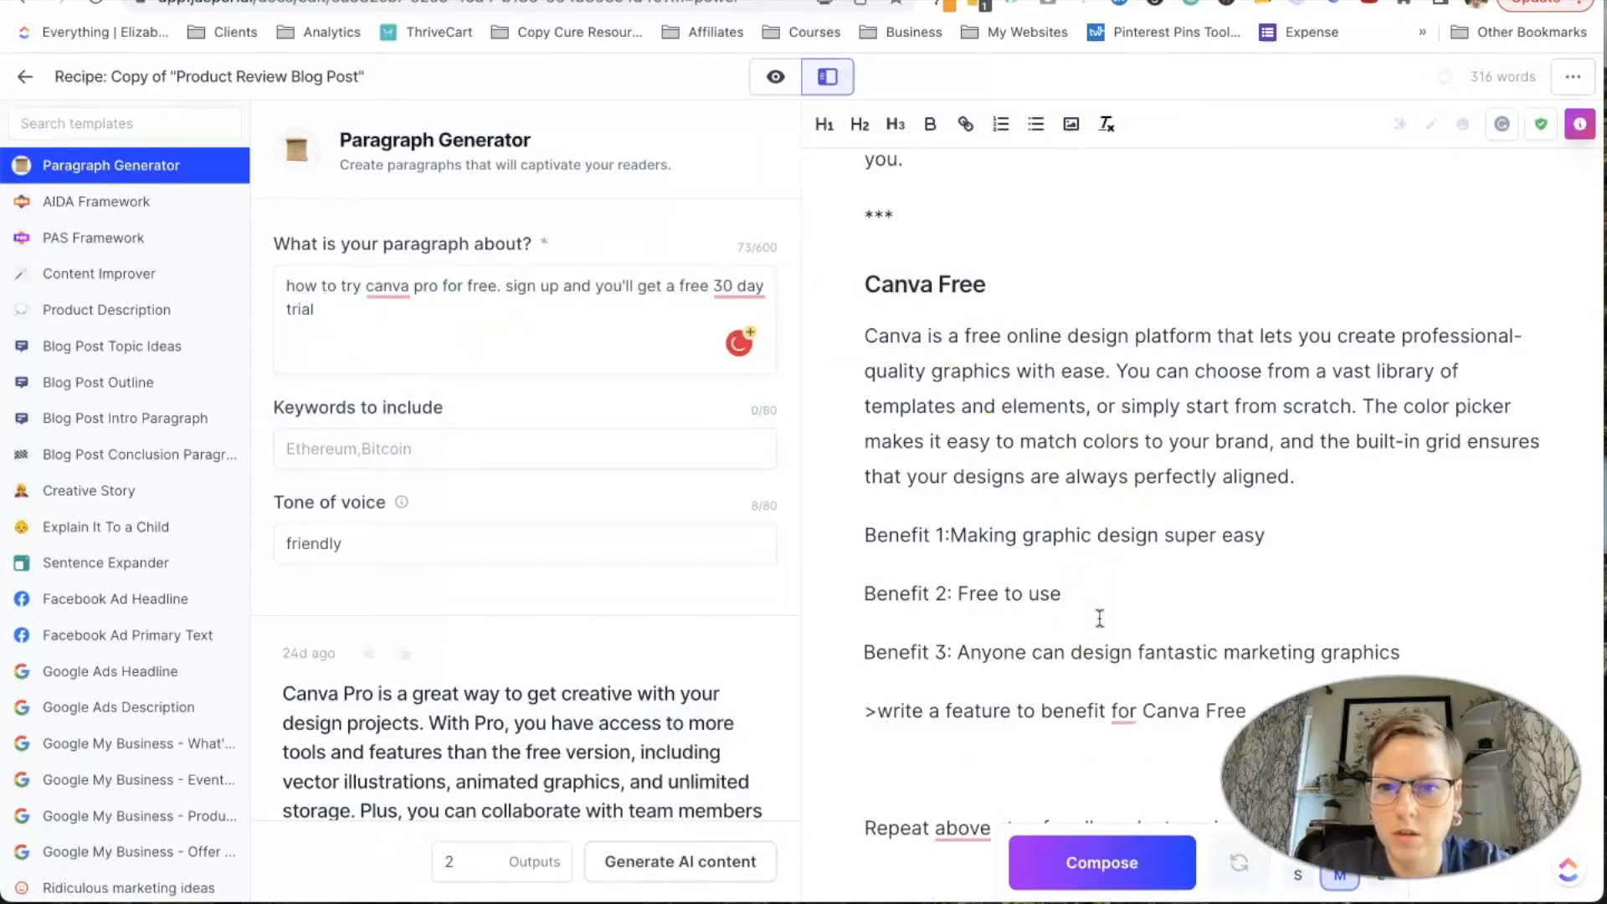
- Replace the paragraph topic with "Feature to benefit for Canva Free." followed by a copy of the Canva Free intro paragraph
triple_click(442, 306)
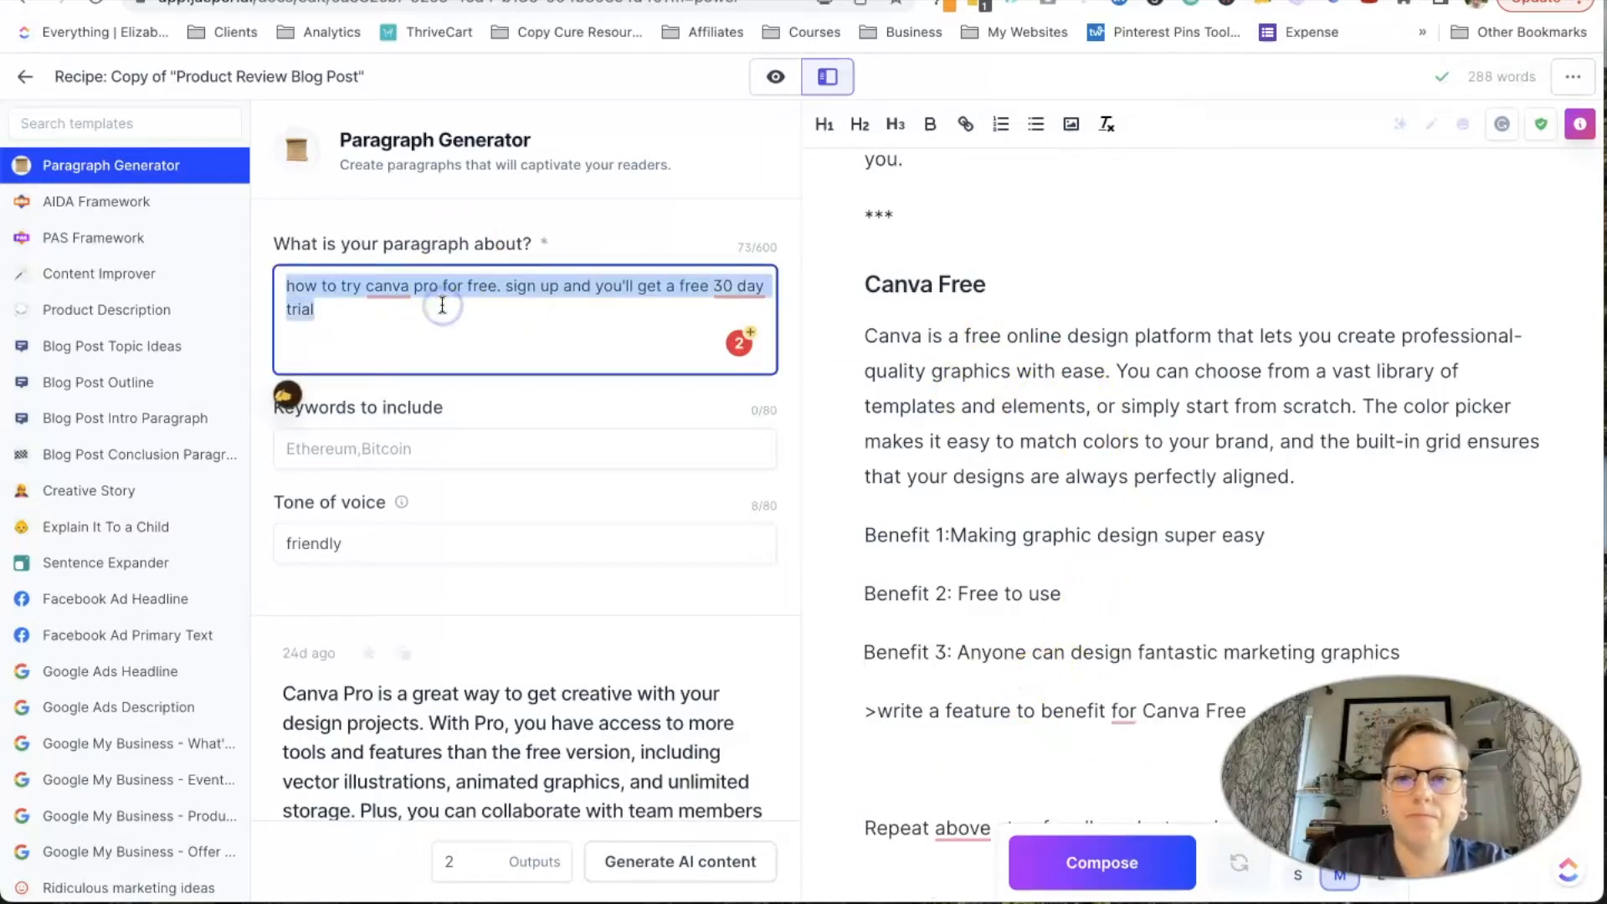
type("Feature to benefit for Canva Free")
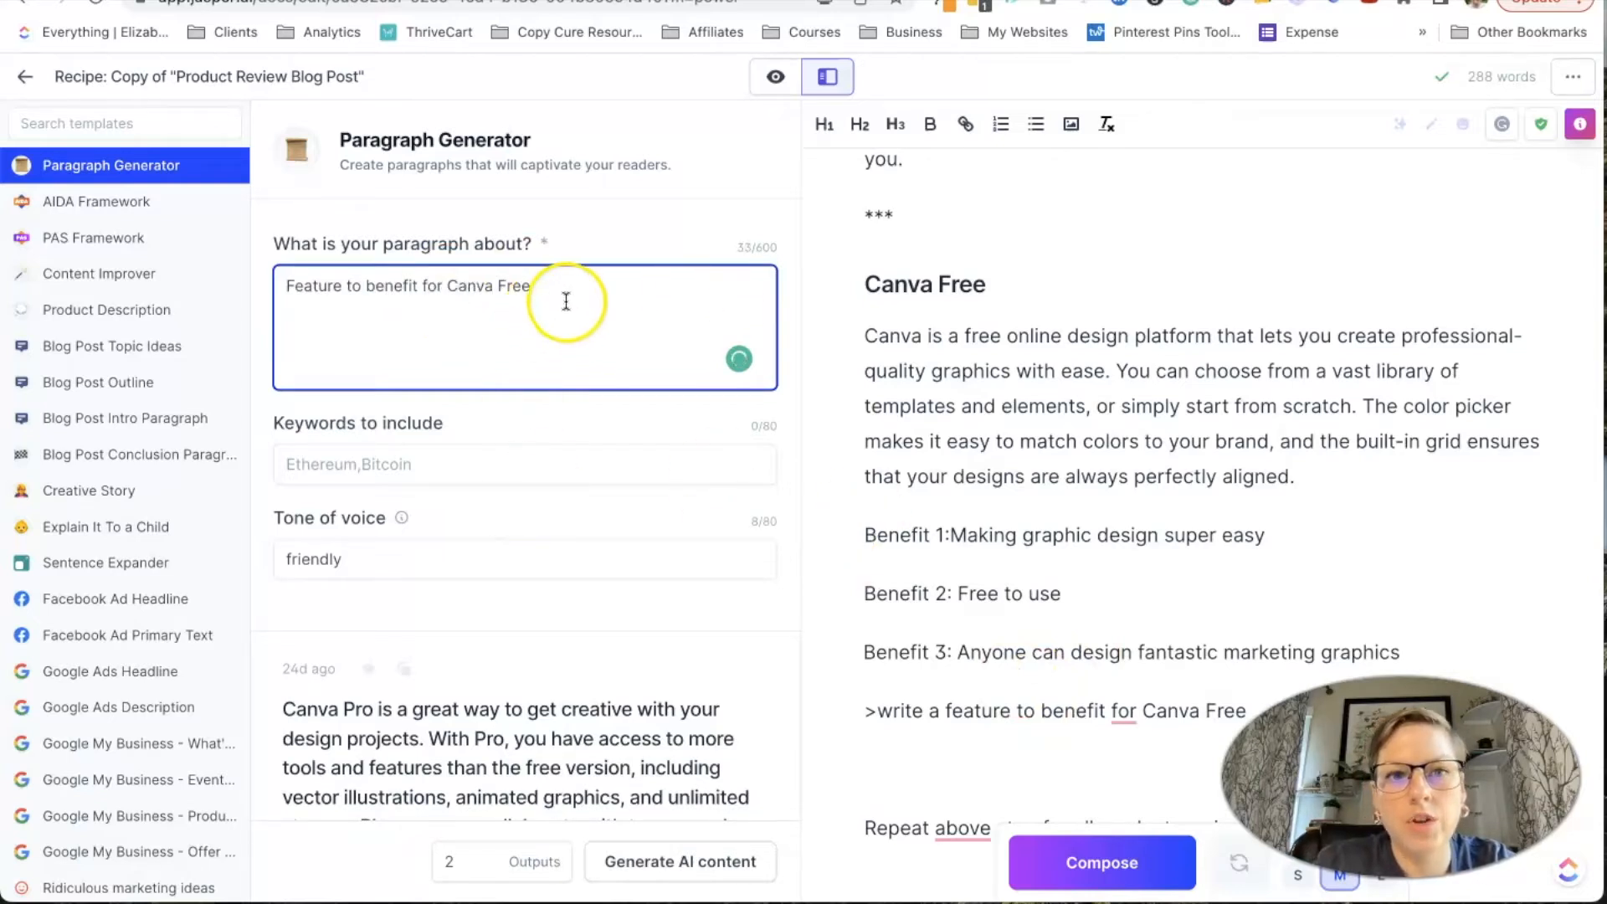
type(".")
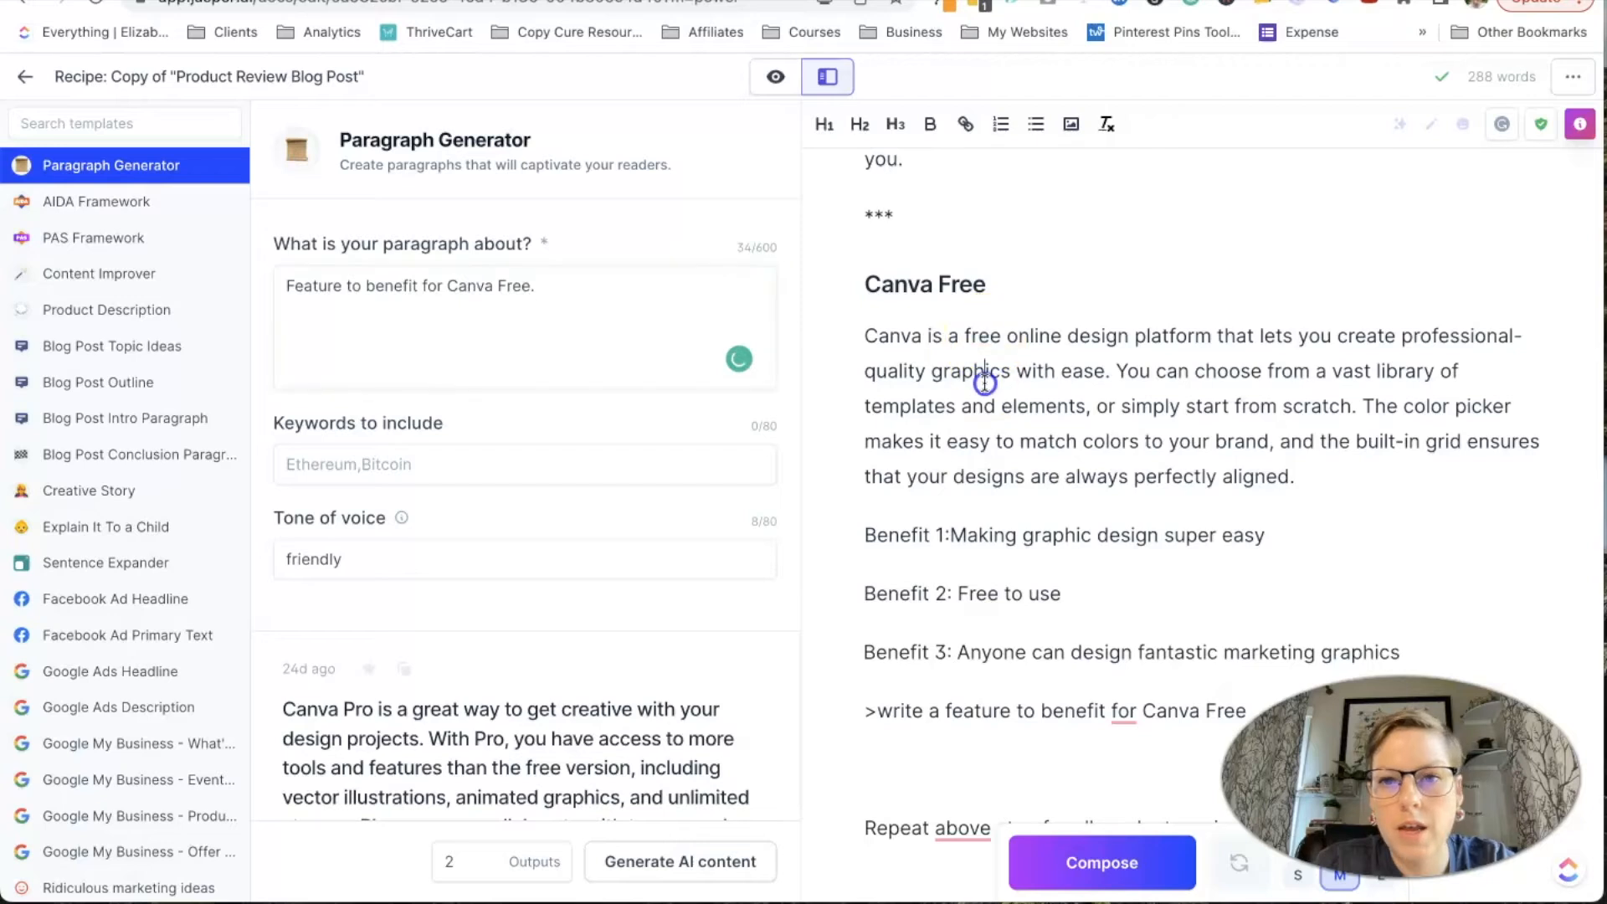
triple_click(985, 382)
key("ctrl+c")
left_click(568, 303)
key("ctrl+v")
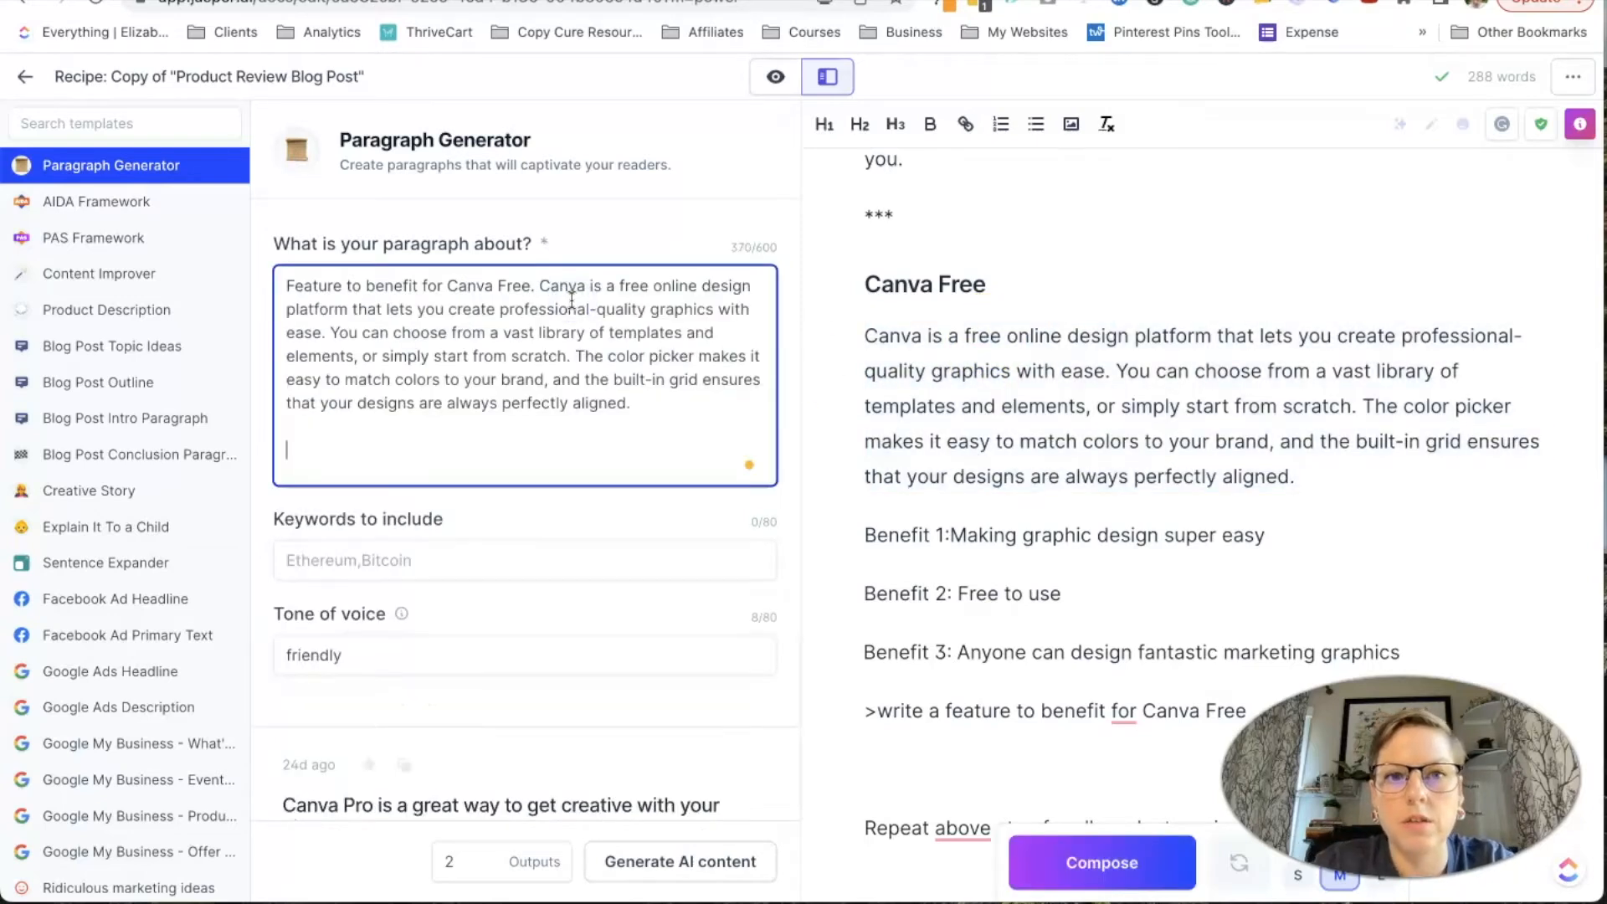
- Copy the three Benefit lines from the document and add them to the end of the paragraph topic
scroll(1017, 372, "down", 3)
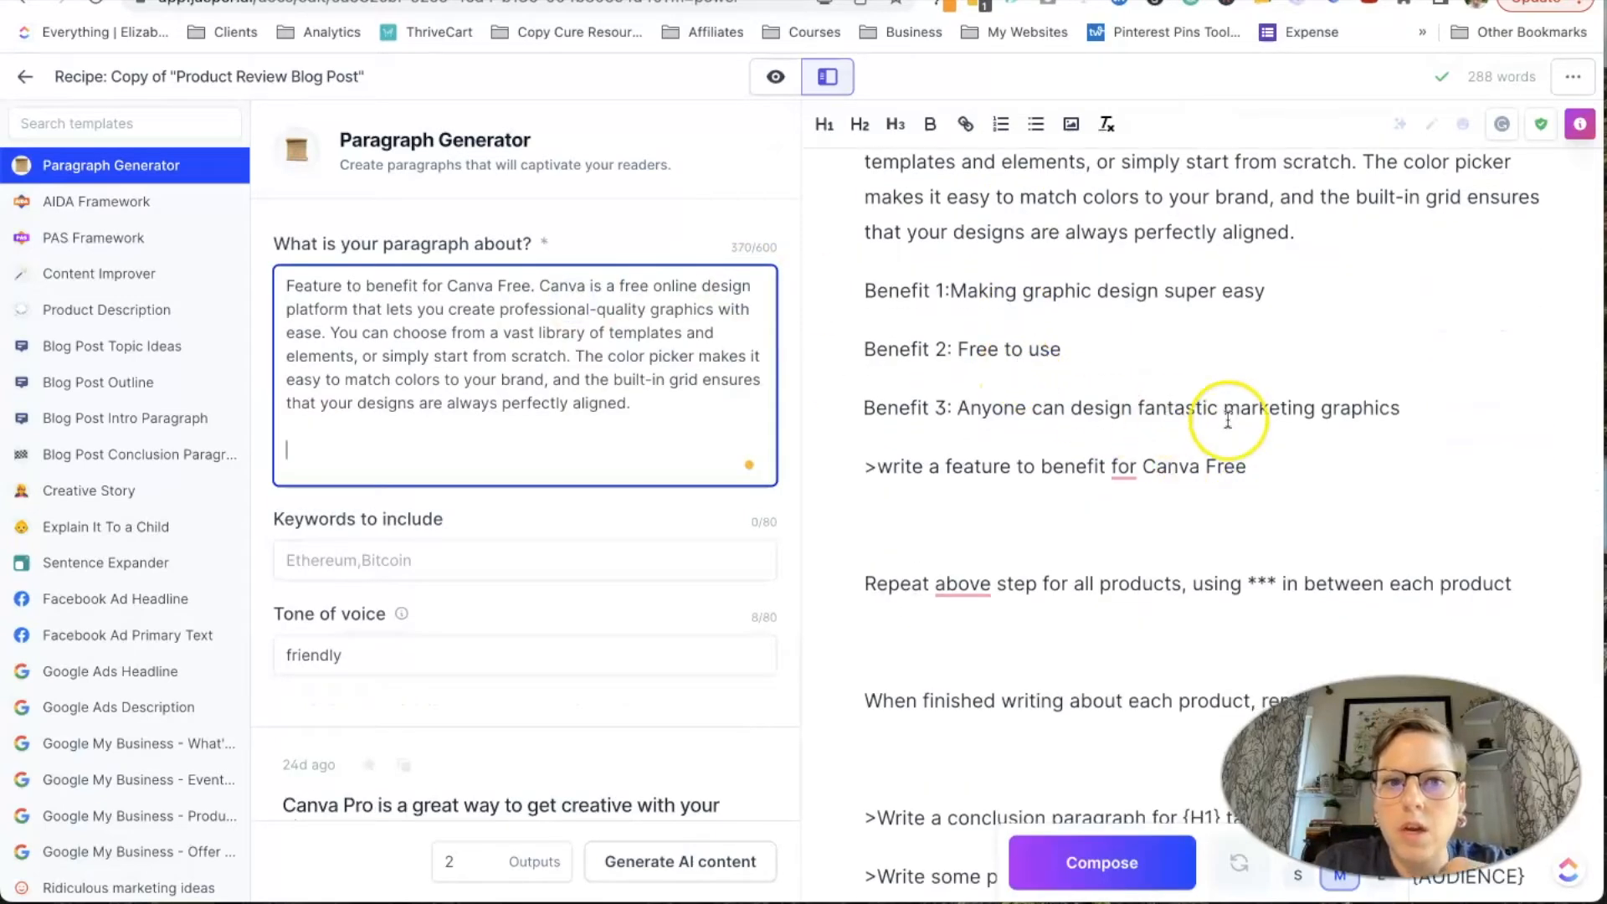
left_click_drag(1405, 428, 861, 293)
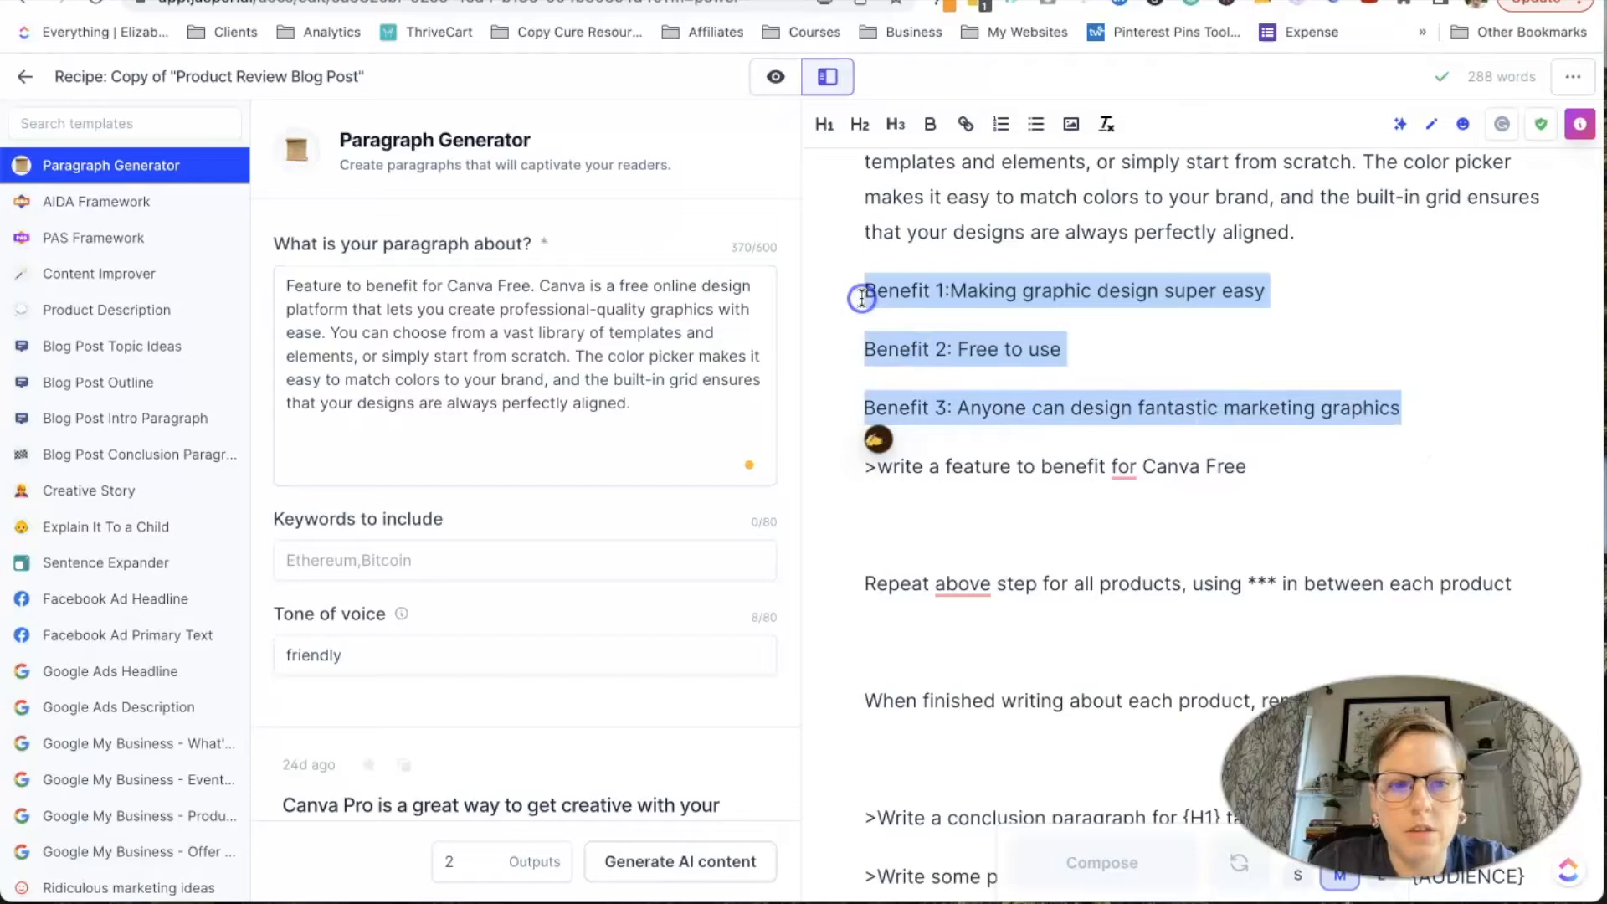
key("ctrl+c")
left_click(367, 426)
key("ctrl+v")
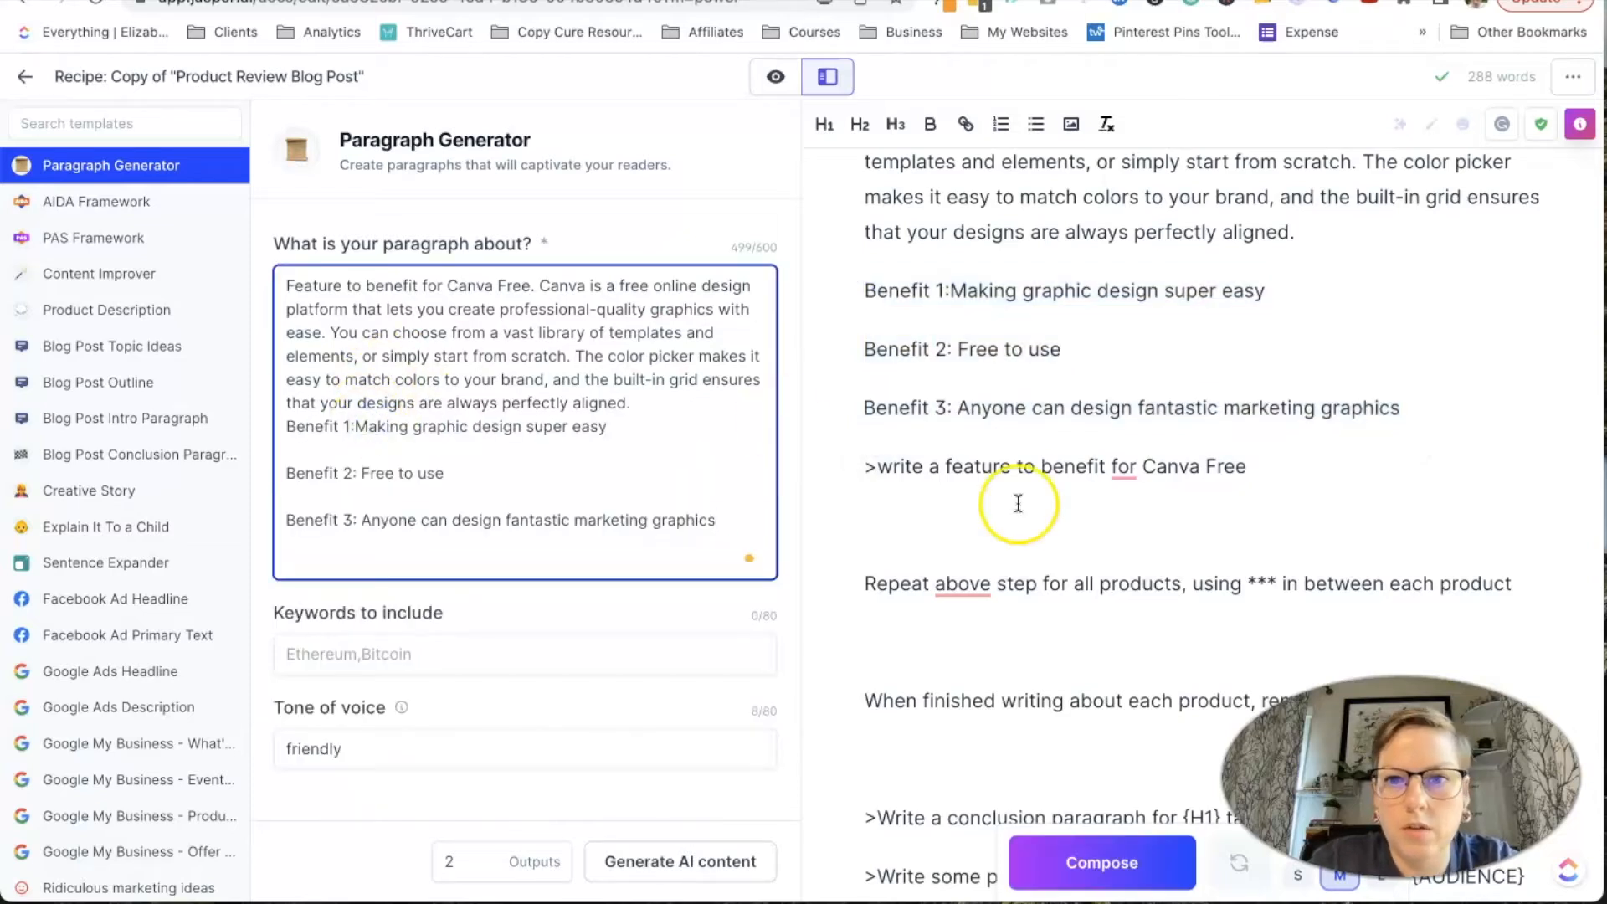
- Set the keywords to include to Canva and the tone of voice to "friendly, informational"
scroll(1104, 508, "down", 1)
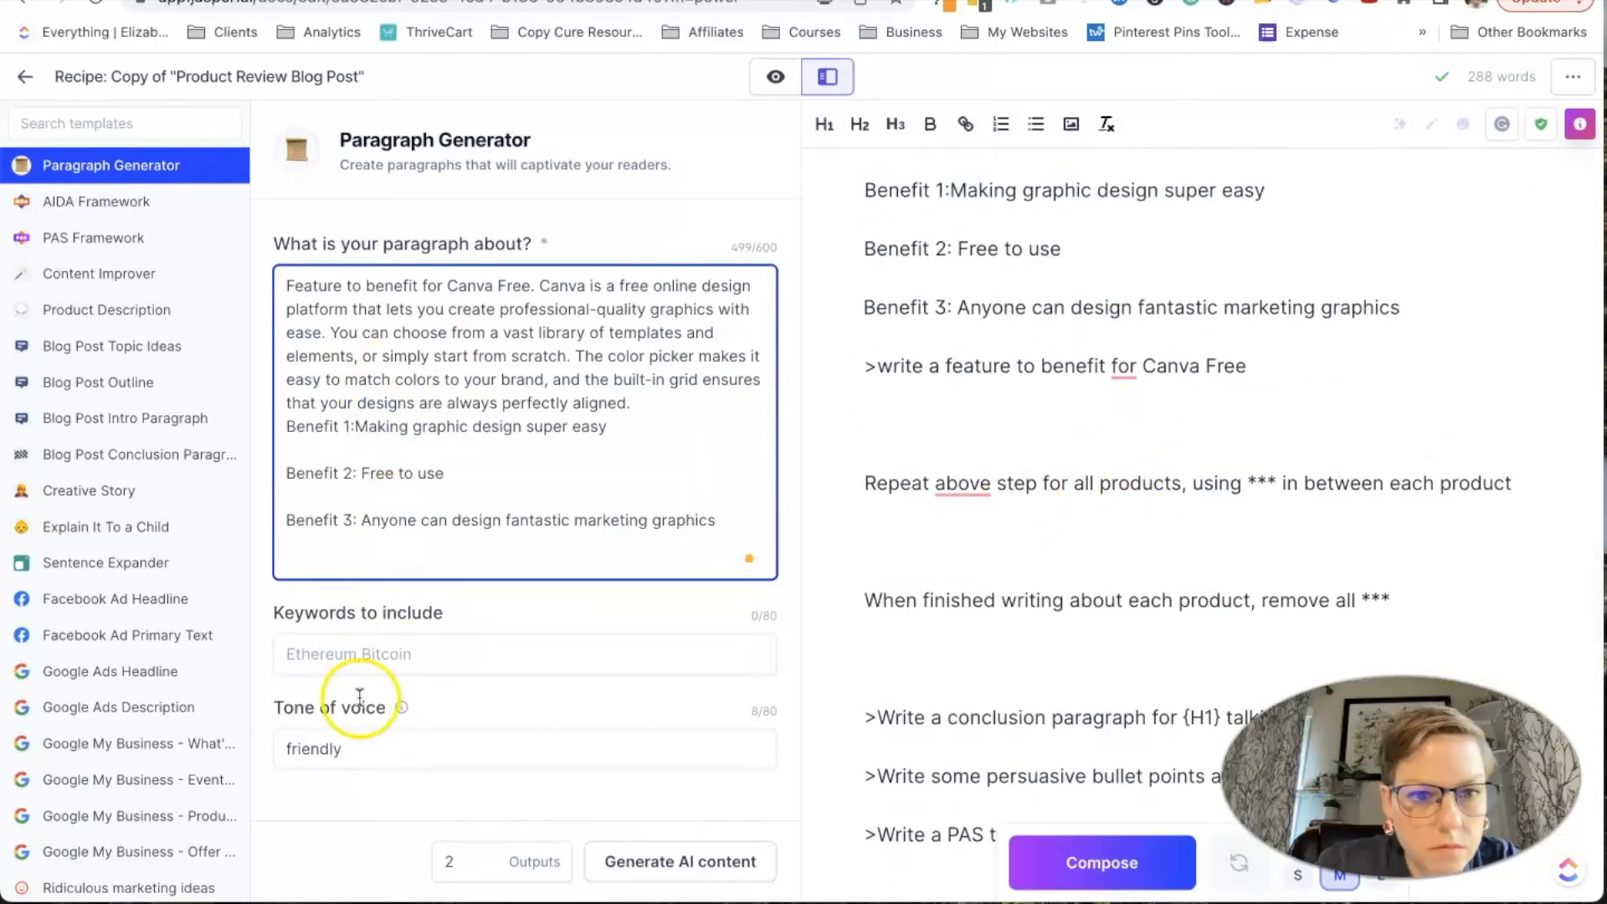
left_click(383, 660)
type("Can")
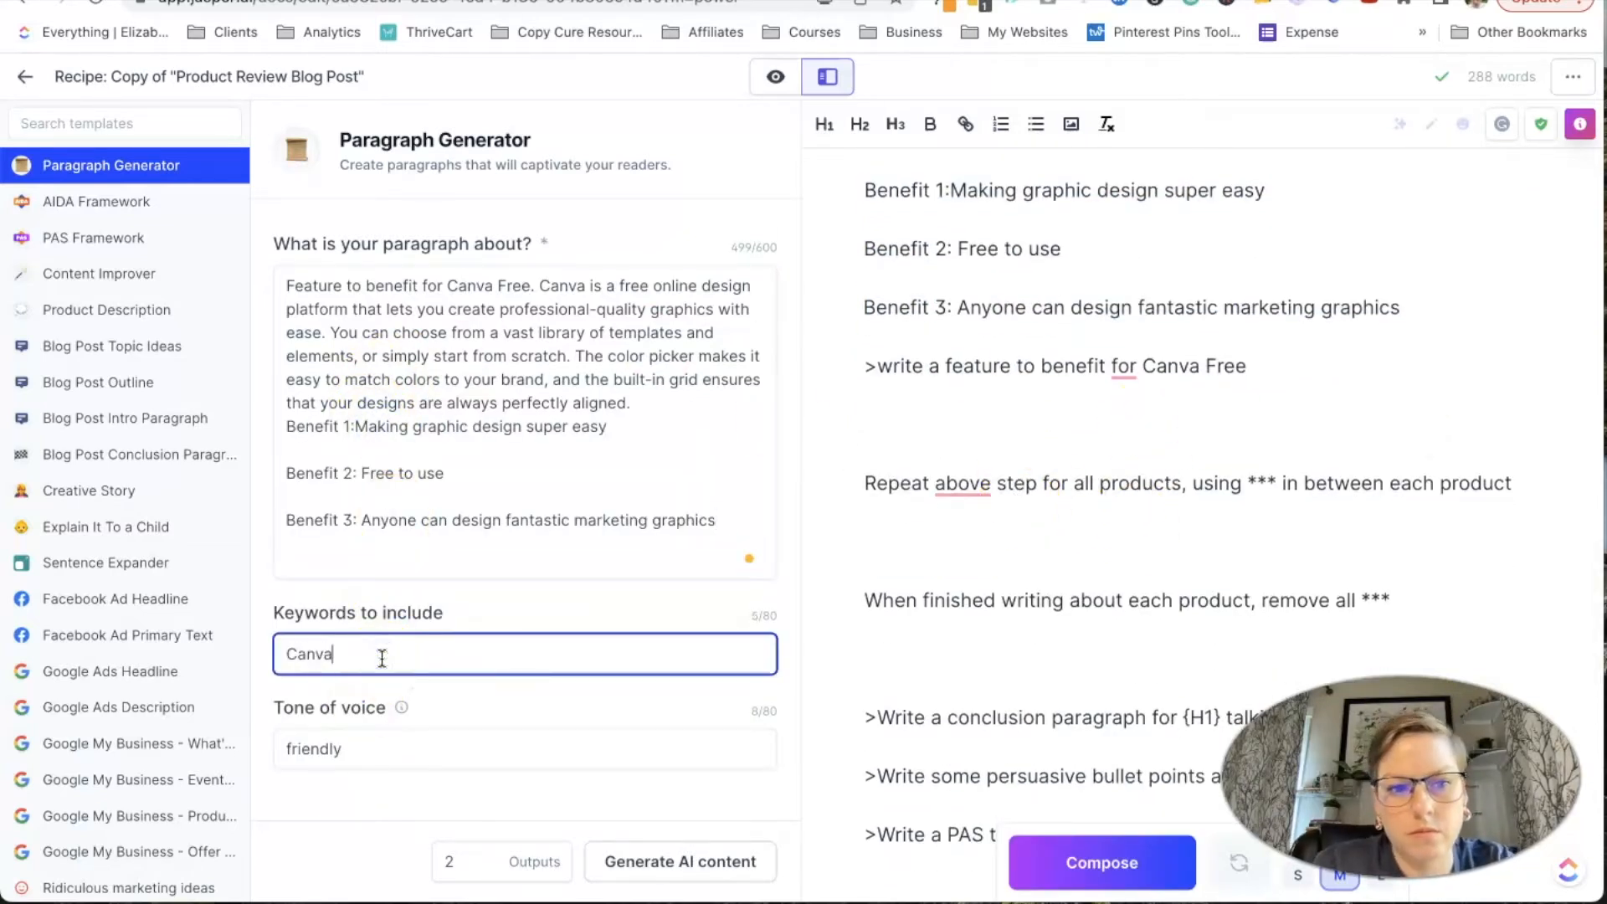
type("va")
scroll(410, 636, "down", 3)
double_click(423, 477)
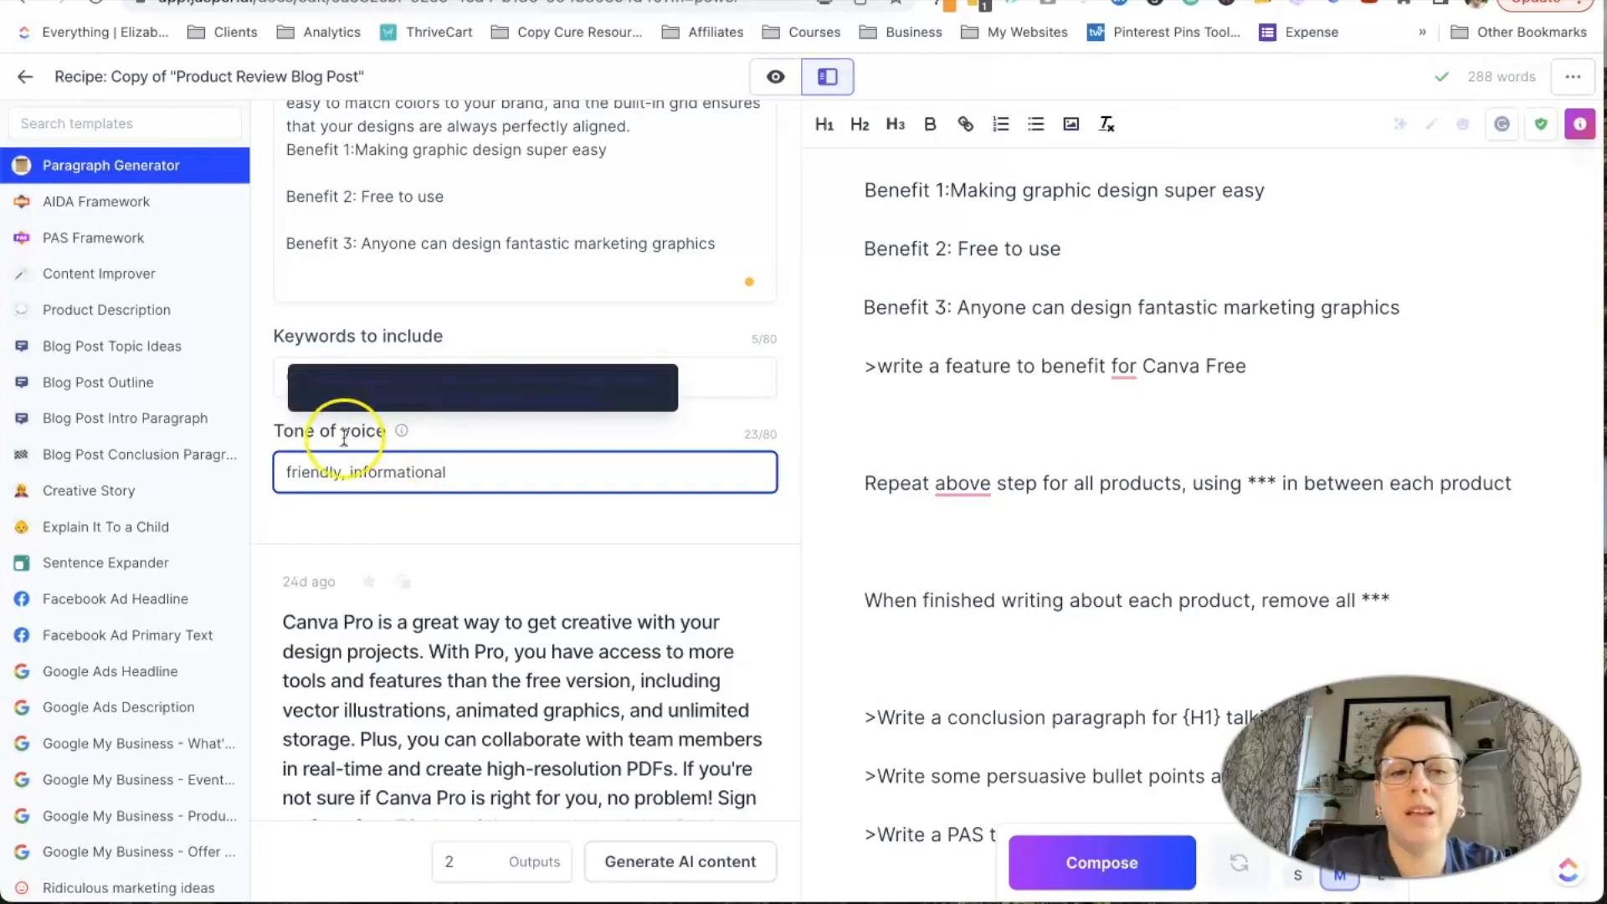
- Generate two Canva Free paragraphs from the filled-in topic, keyword and tone, and read through both outputs
mouse_move(397, 439)
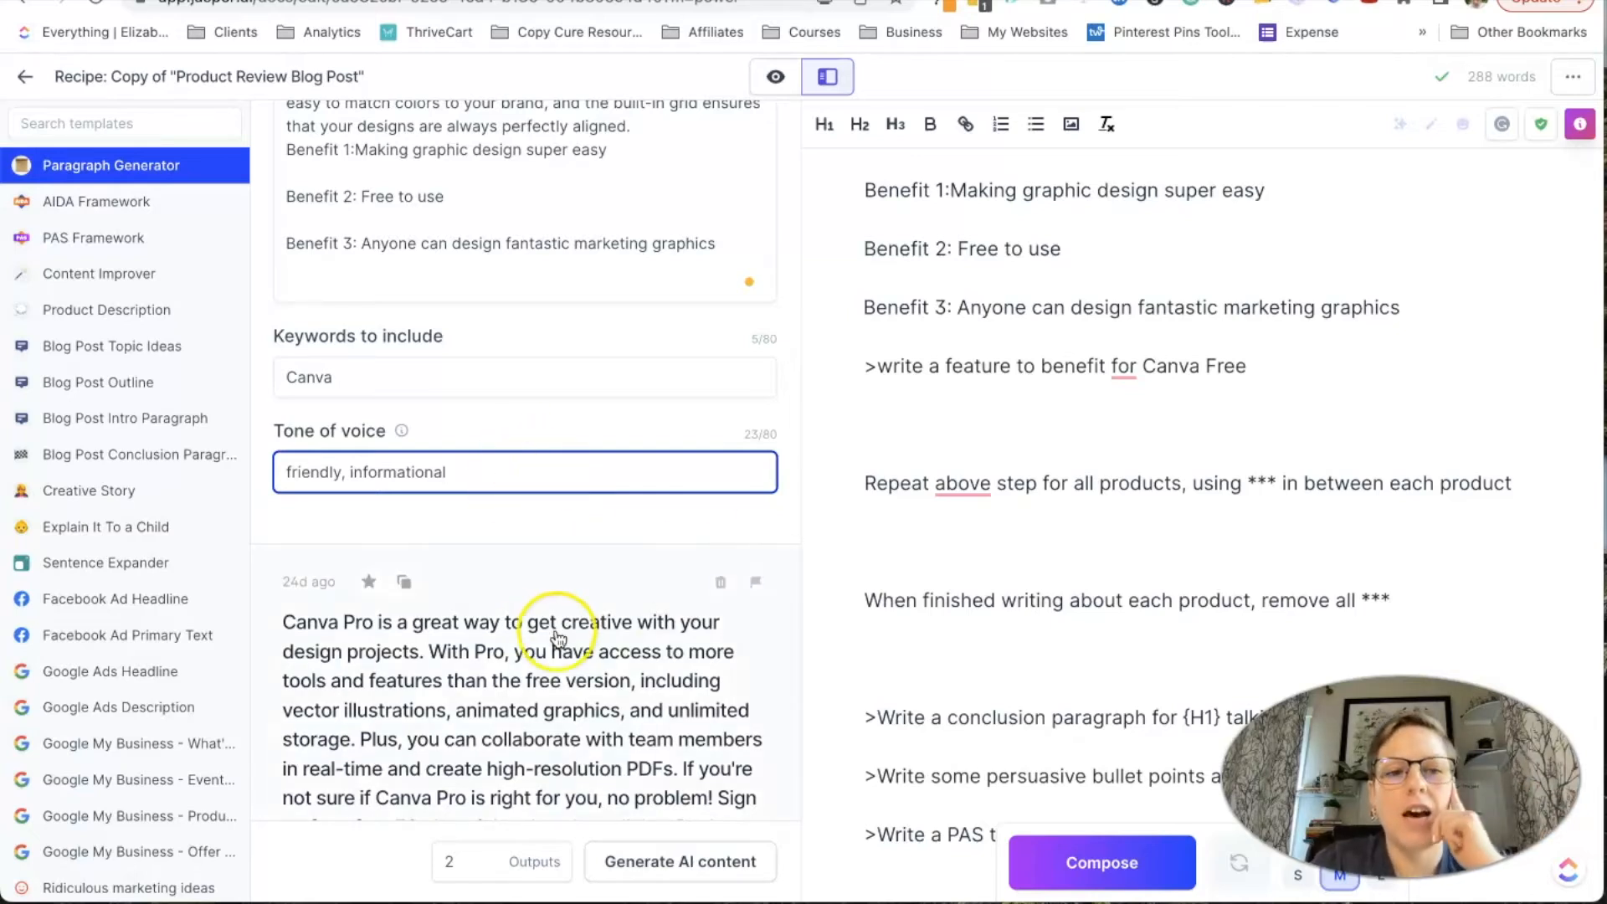
scroll(553, 634, "down", 3)
scroll(545, 636, "down", 15)
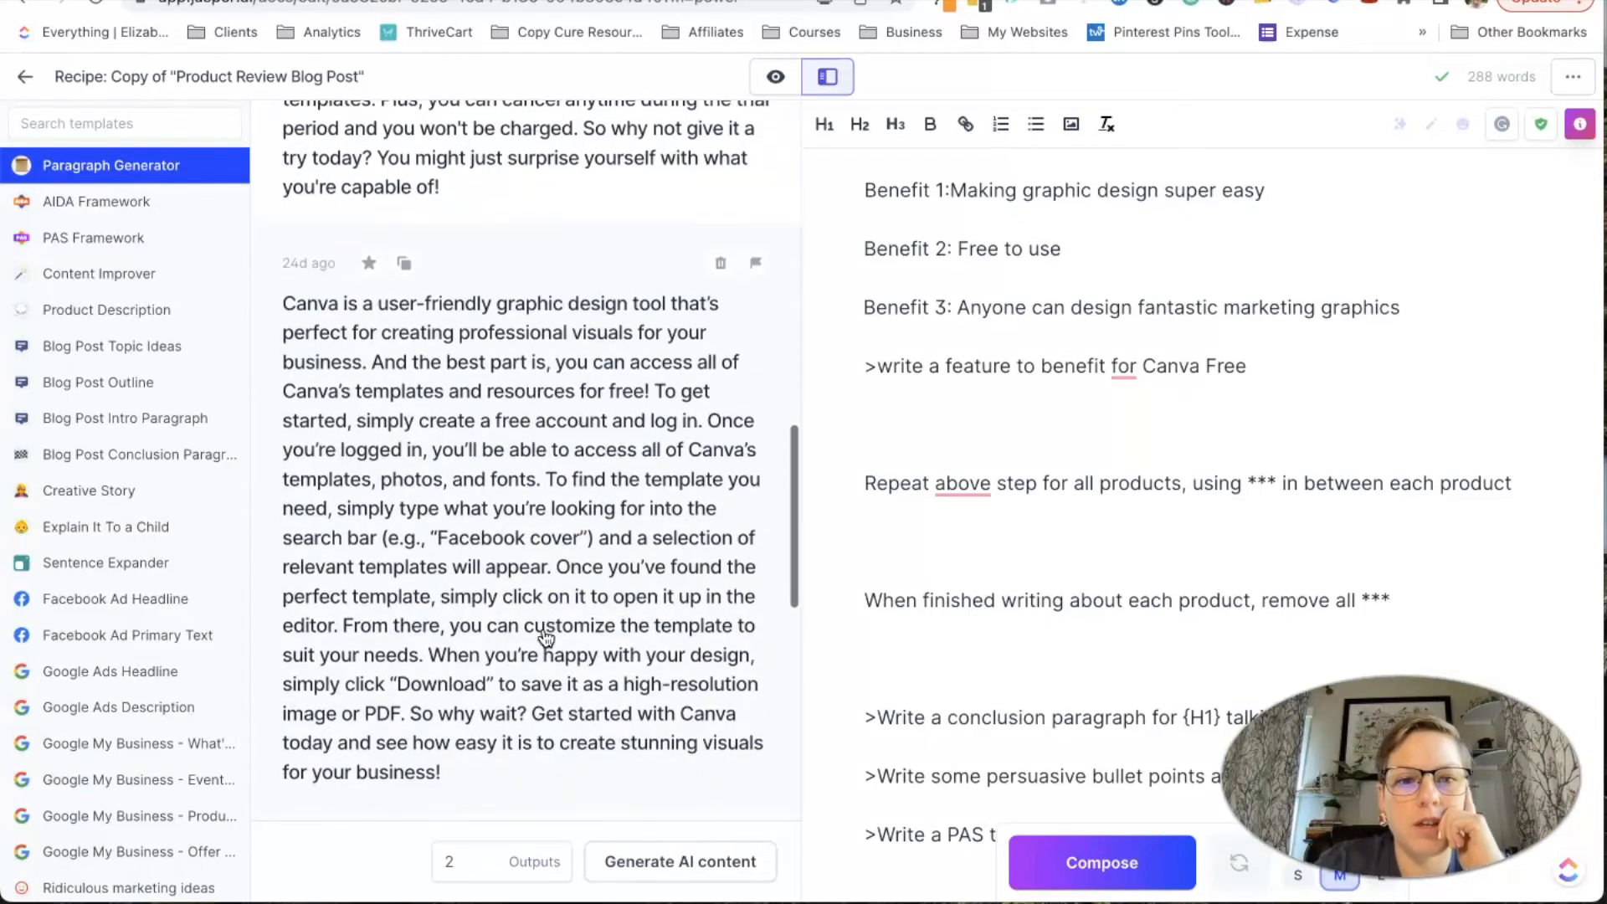
scroll(545, 637, "up", 20)
scroll(546, 636, "up", 6)
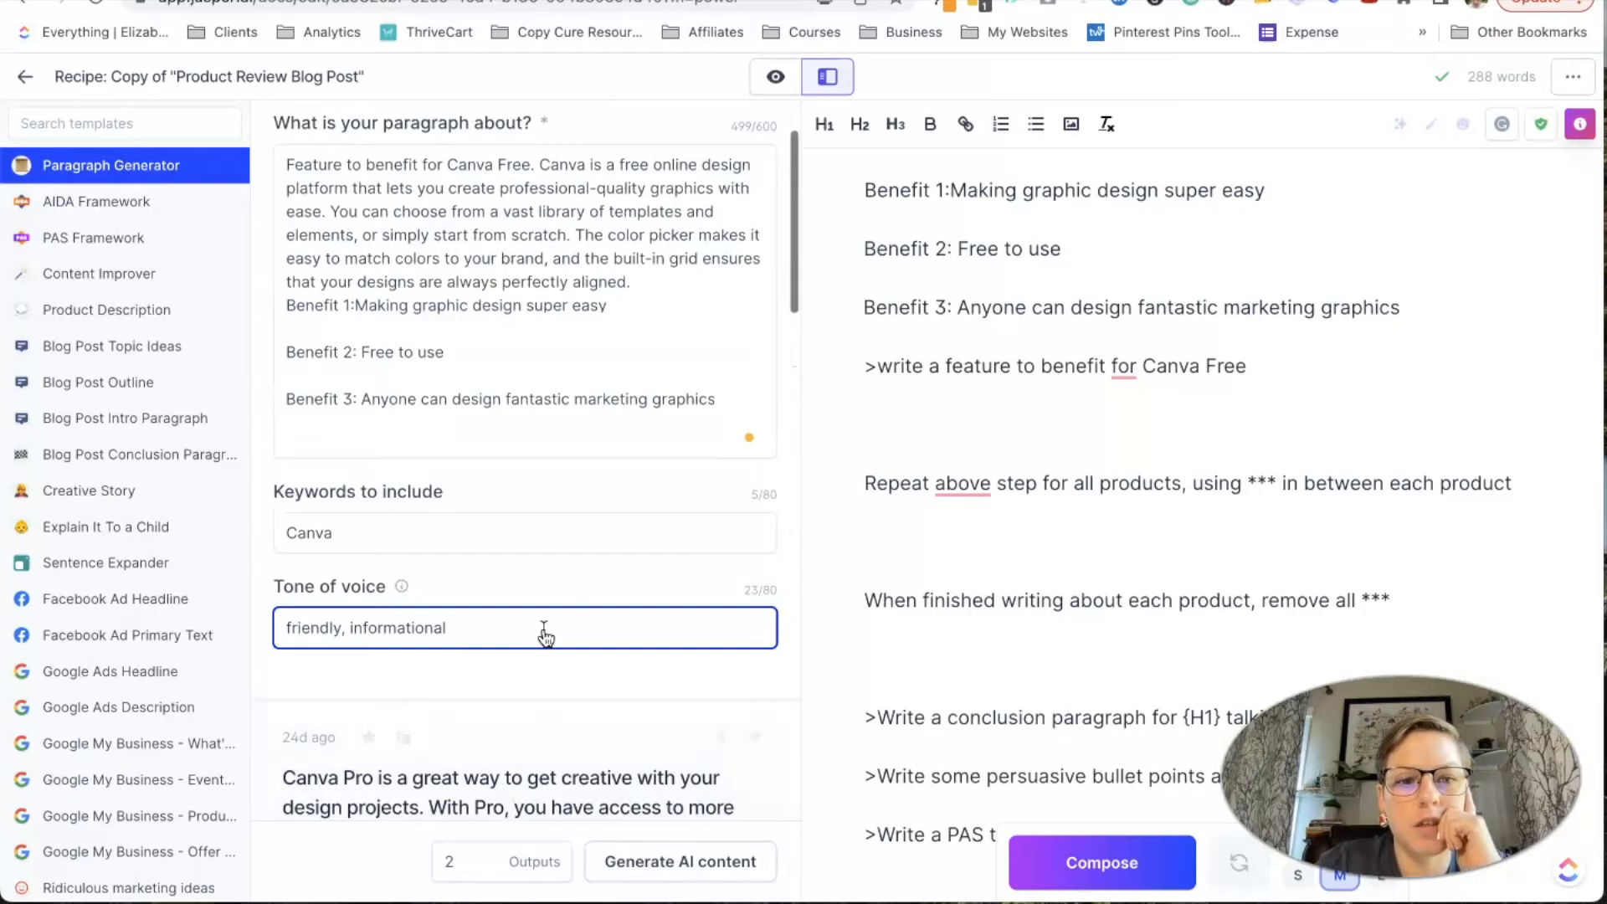
left_click(651, 857)
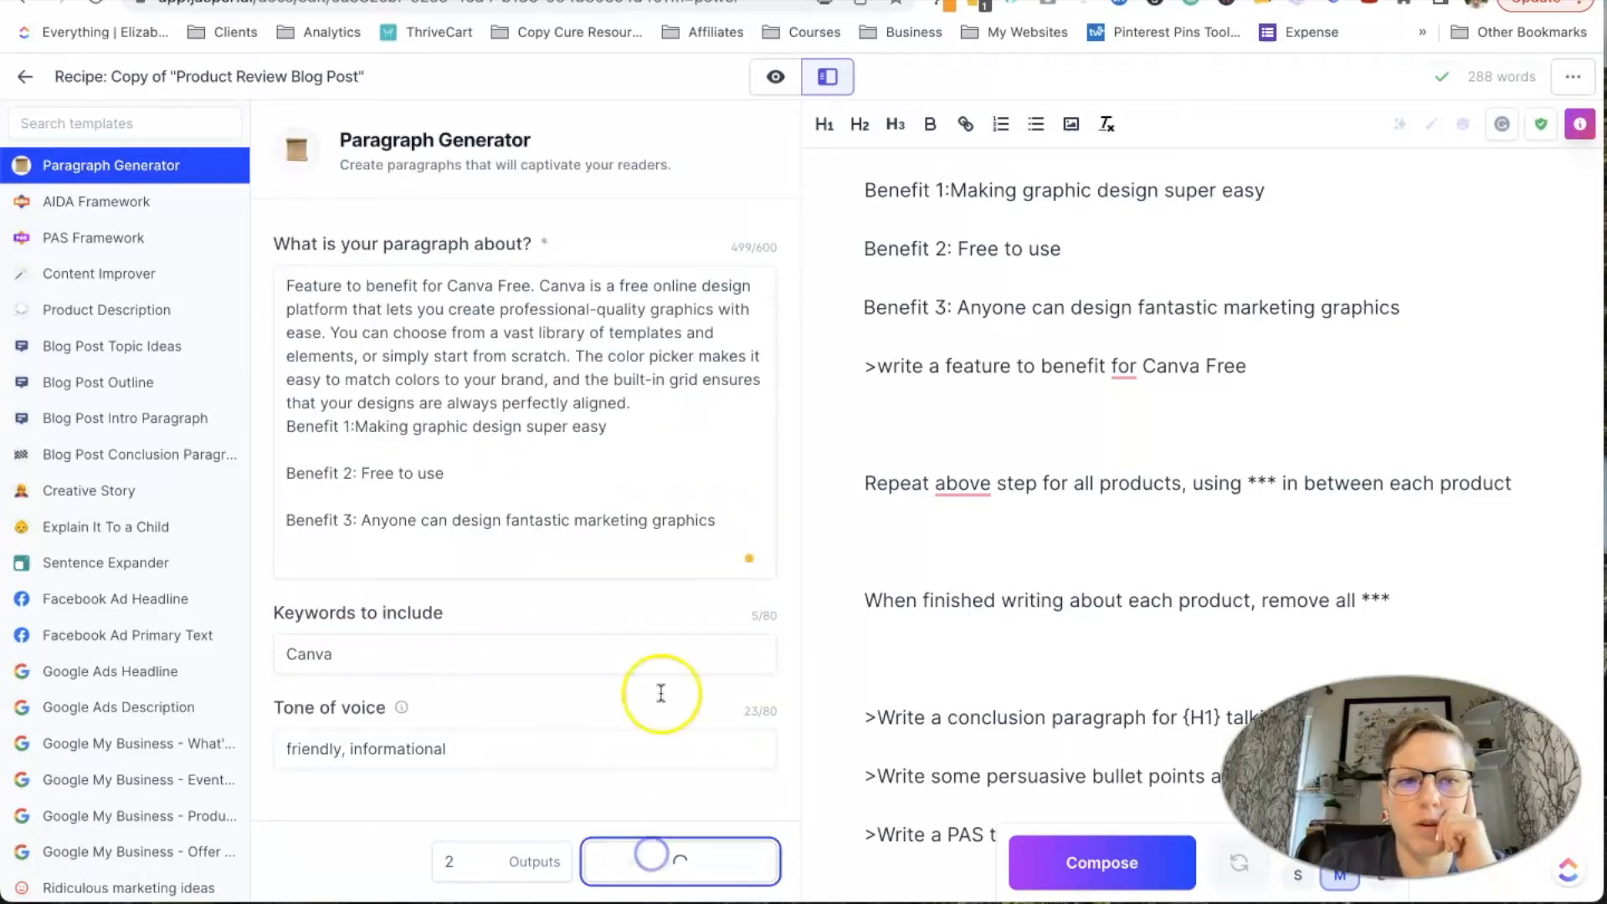
scroll(569, 293, "down", 4)
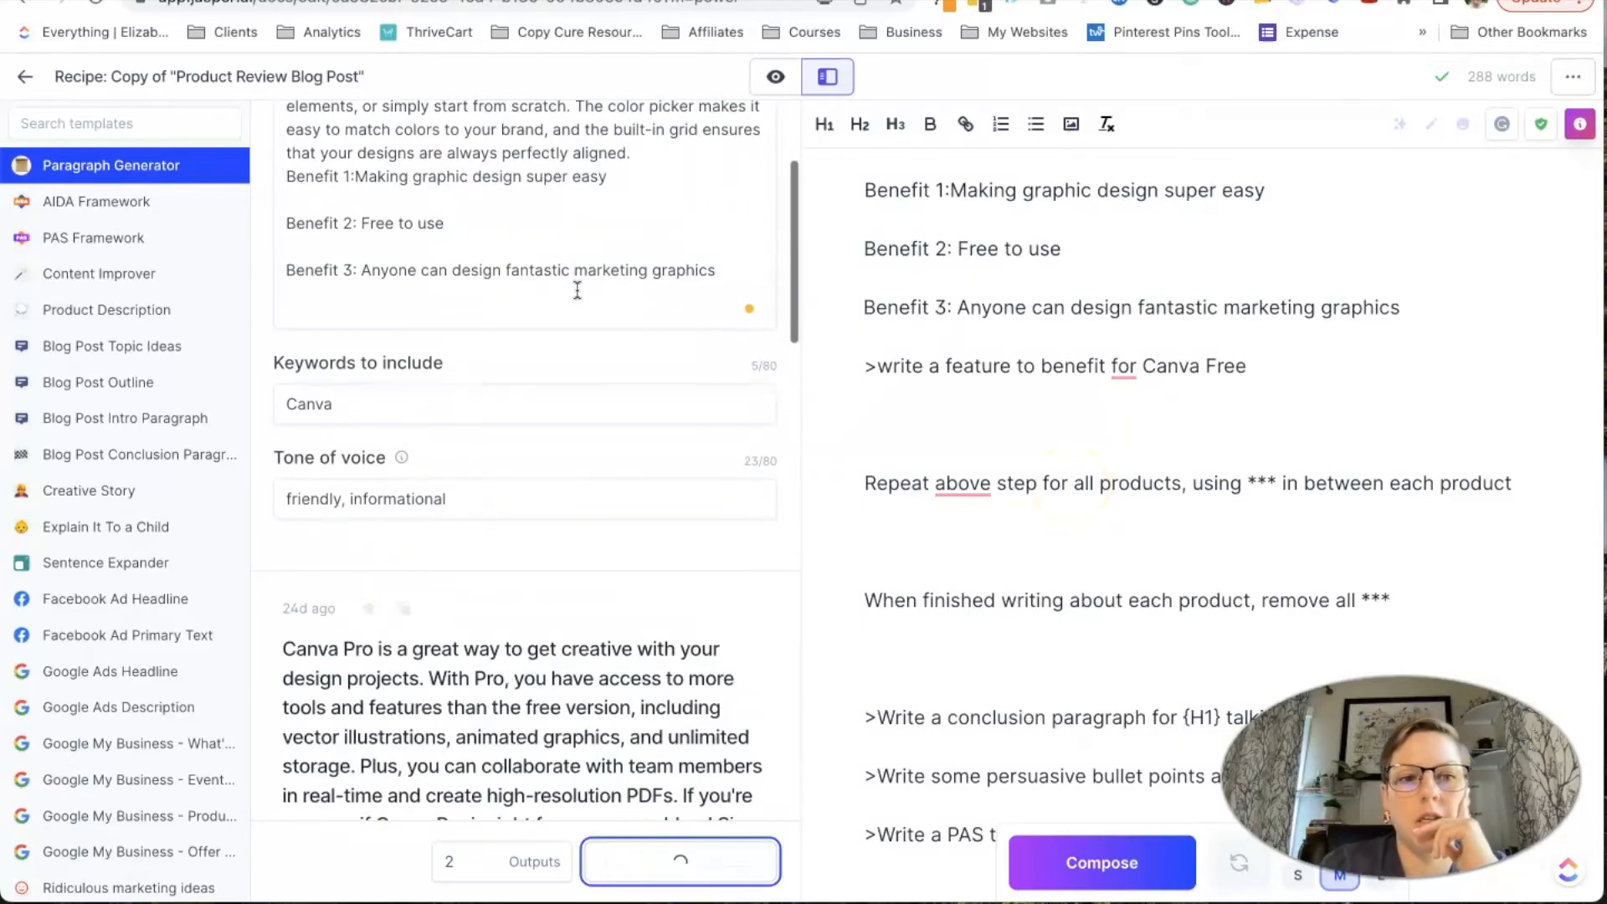
scroll(540, 360, "up", 3)
scroll(540, 389, "up", 1)
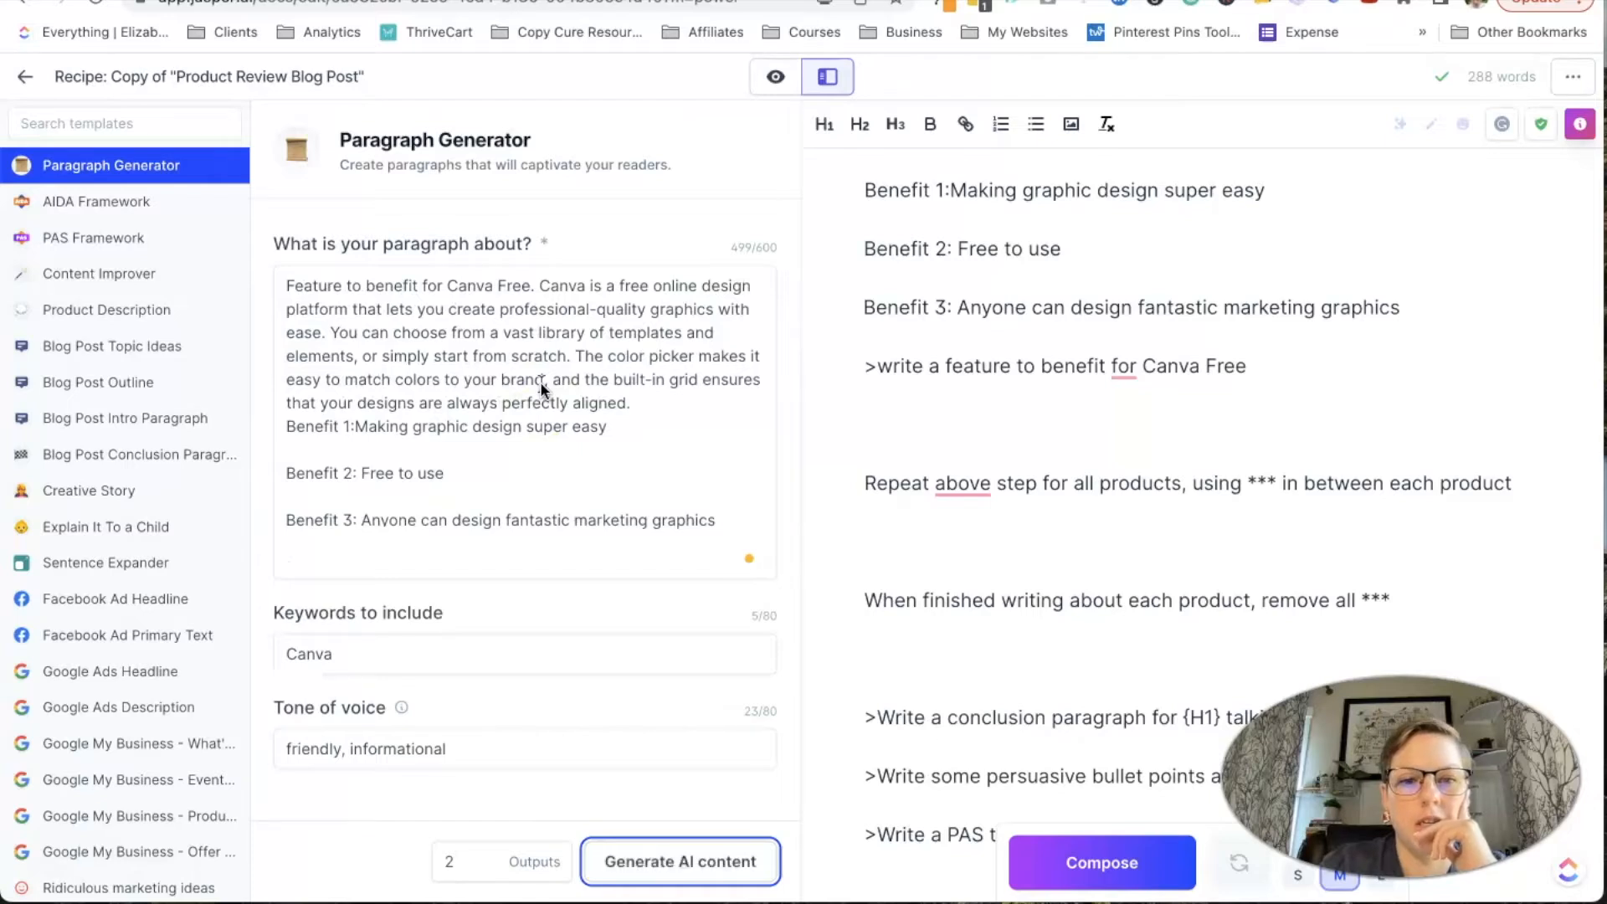
scroll(540, 388, "down", 6)
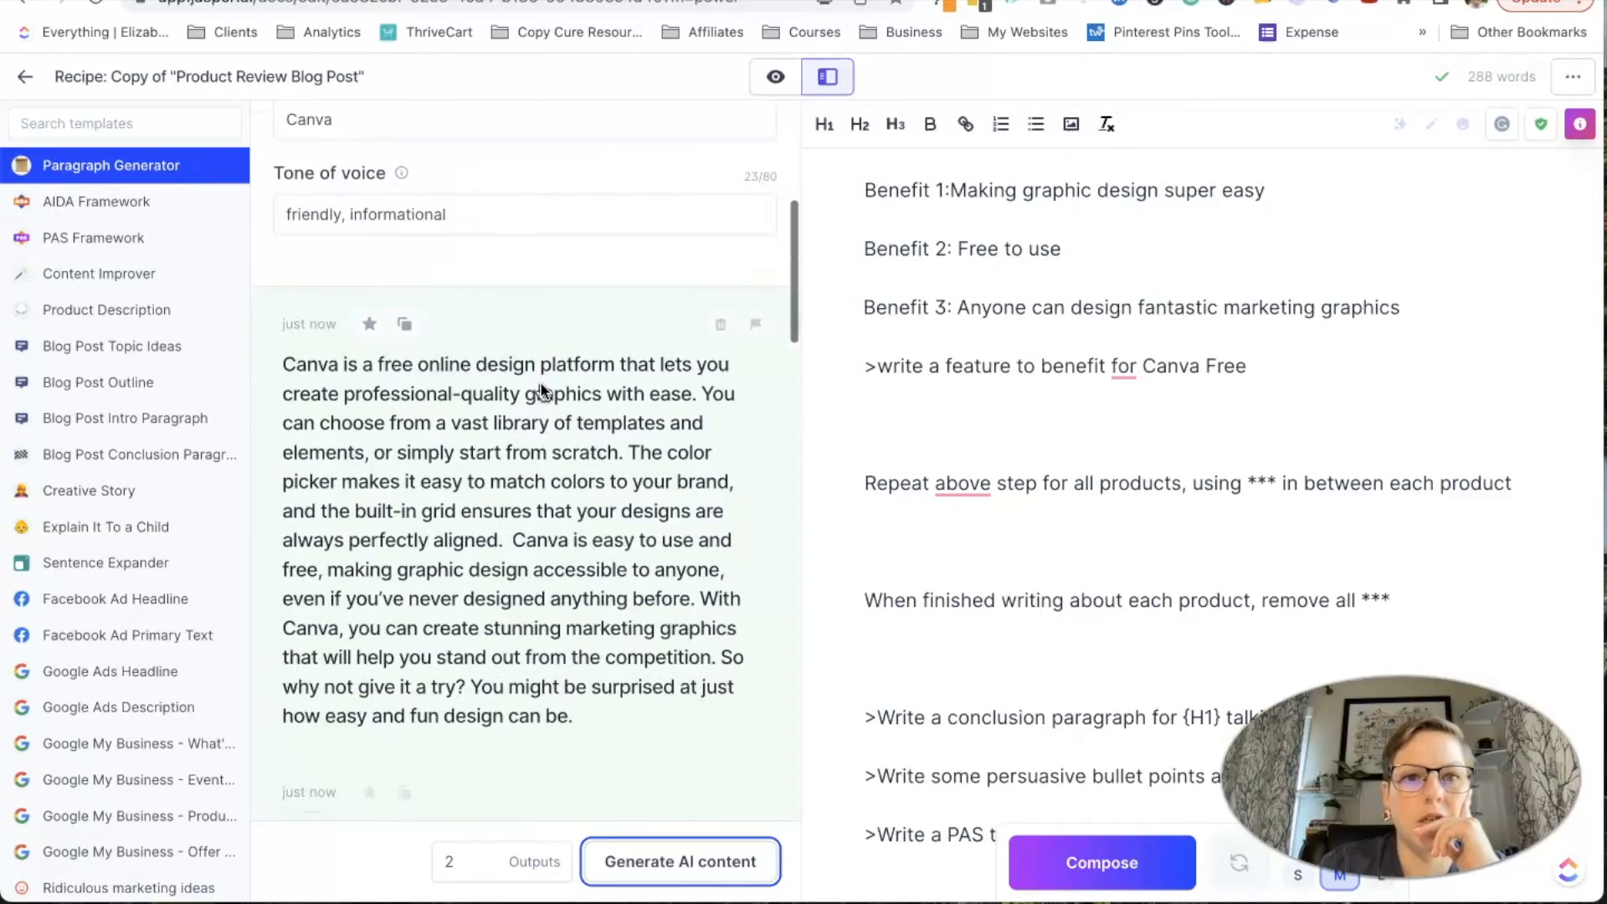
scroll(540, 387, "down", 6)
left_click(536, 424)
scroll(536, 425, "up", 12)
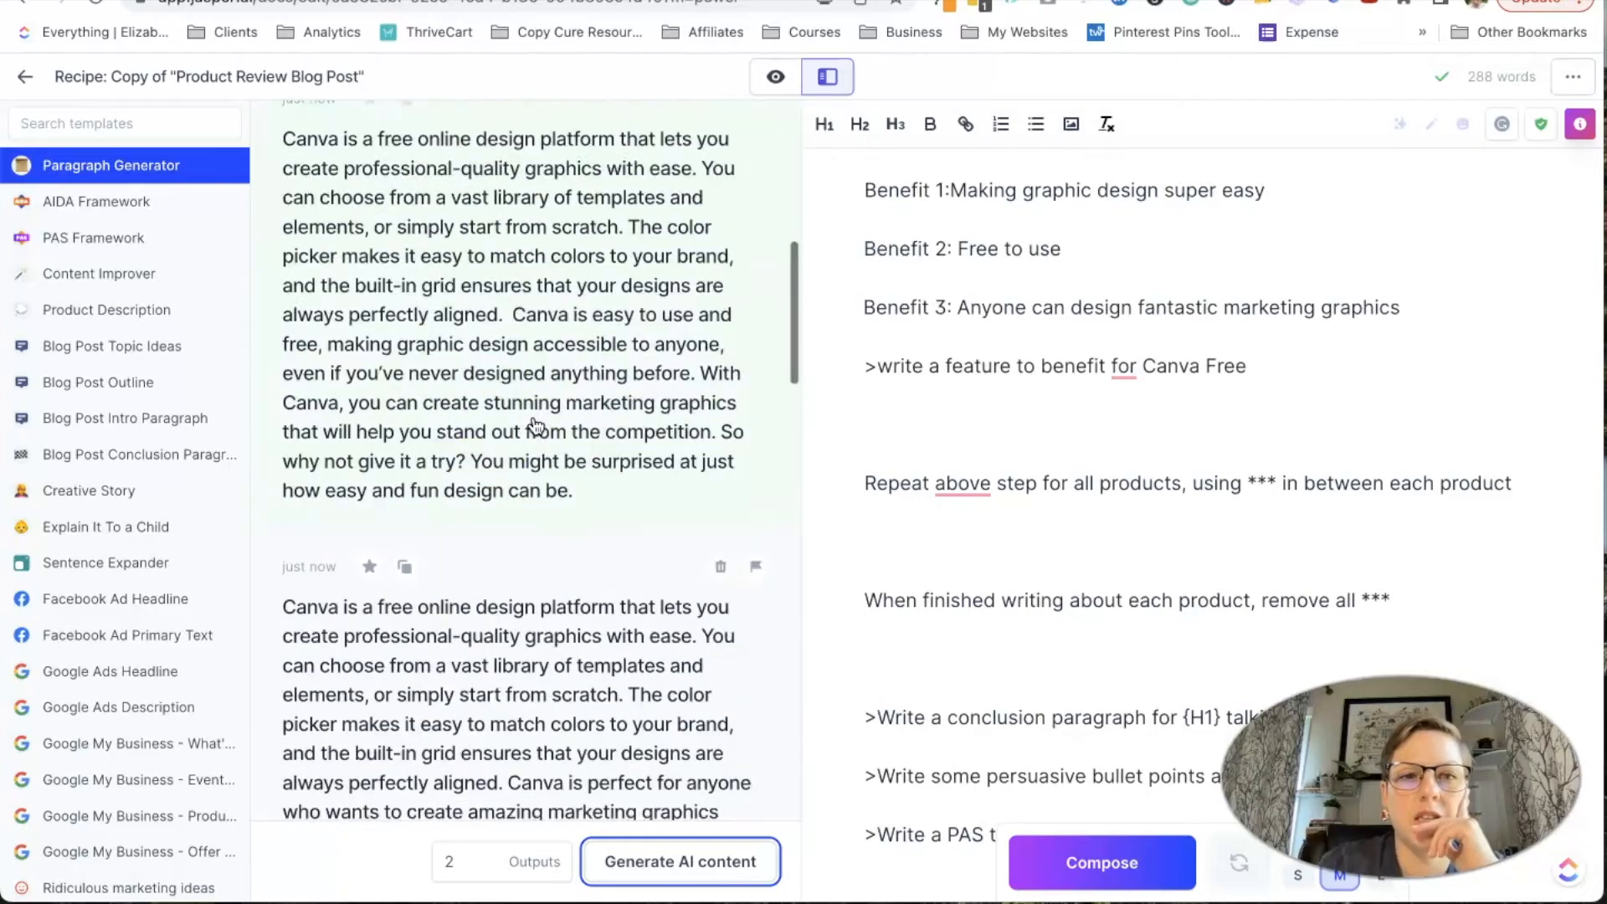
left_click_drag(646, 437, 540, 285)
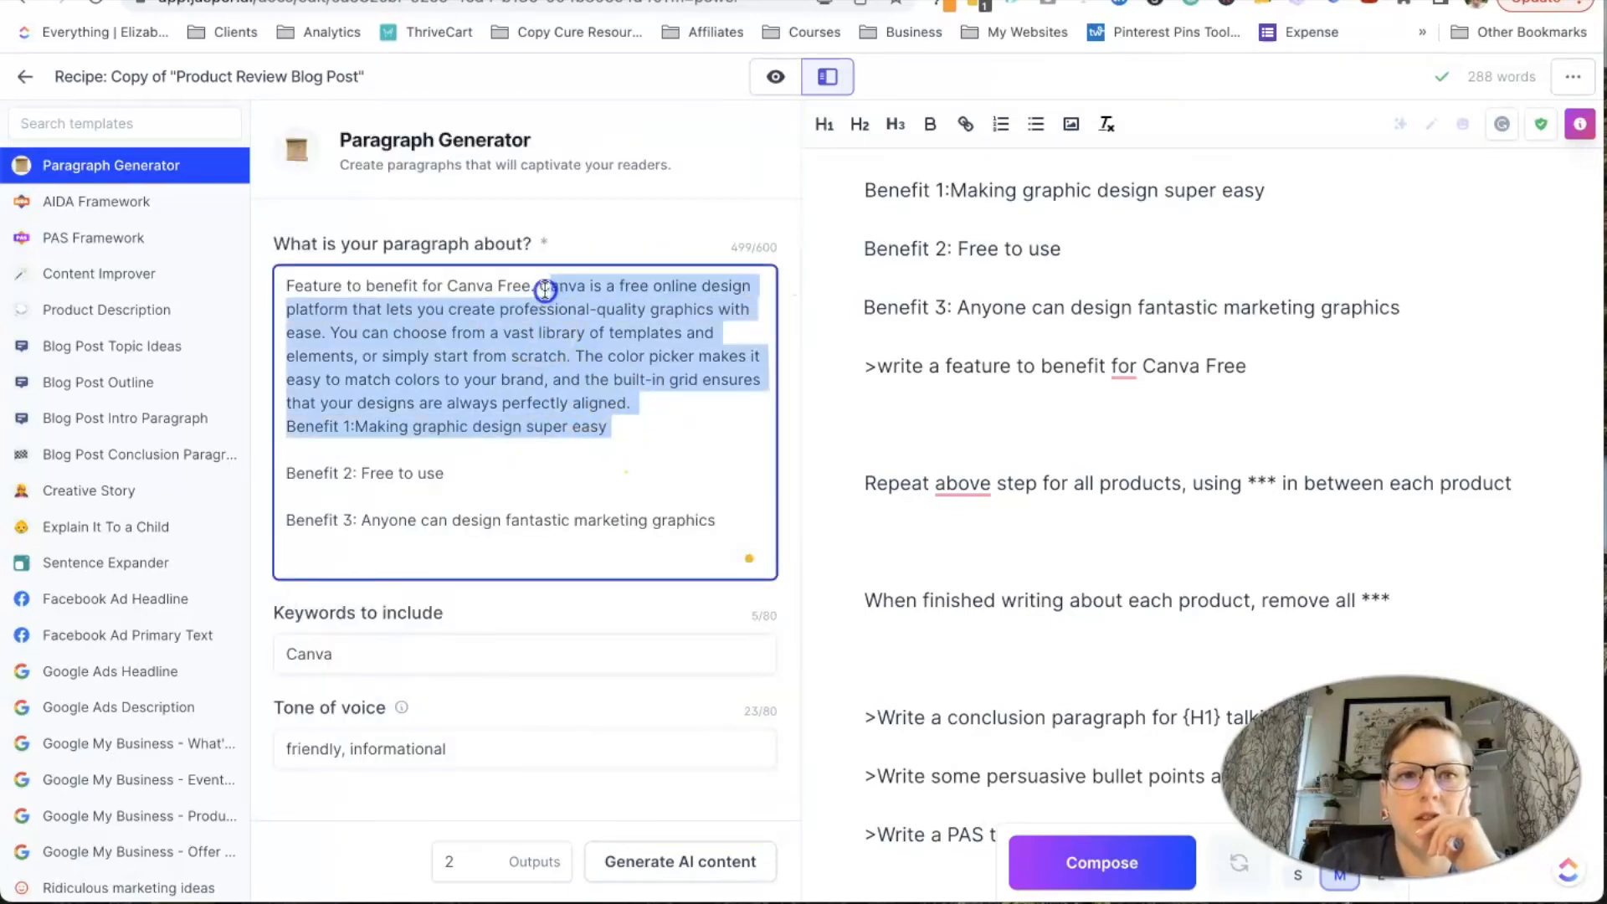
key("BackSpace")
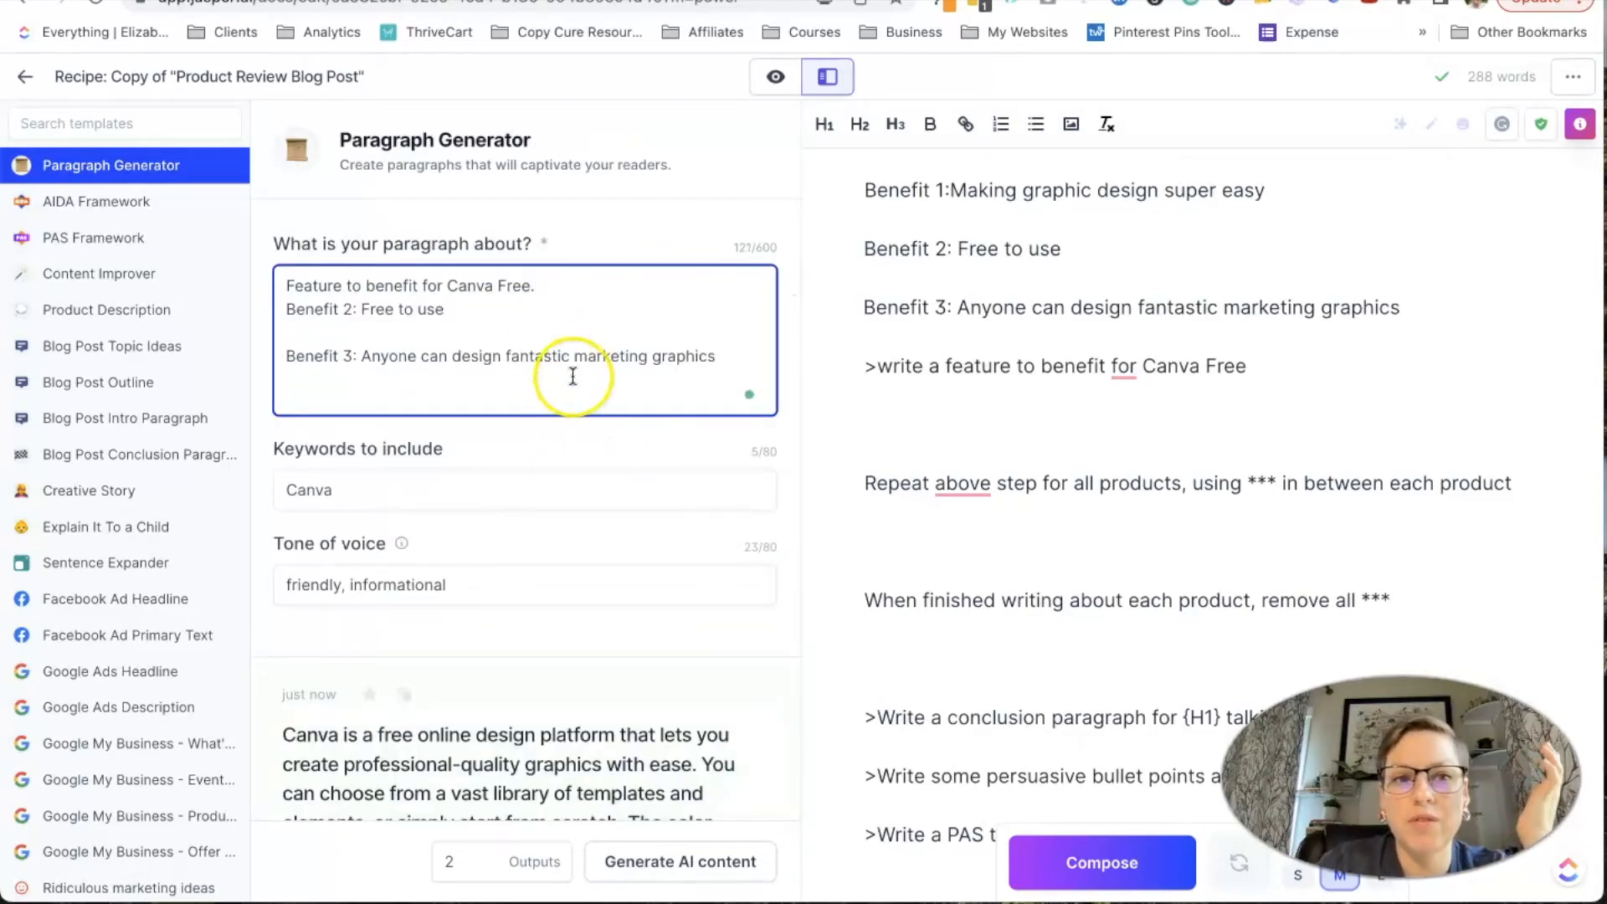
key("ctrl+z")
- Delete the Canva Free intro paragraph from the paragraph topic, keeping its first line and the three Benefit lines
left_click(586, 400)
left_click_drag(633, 402, 544, 292)
key("BackSpace")
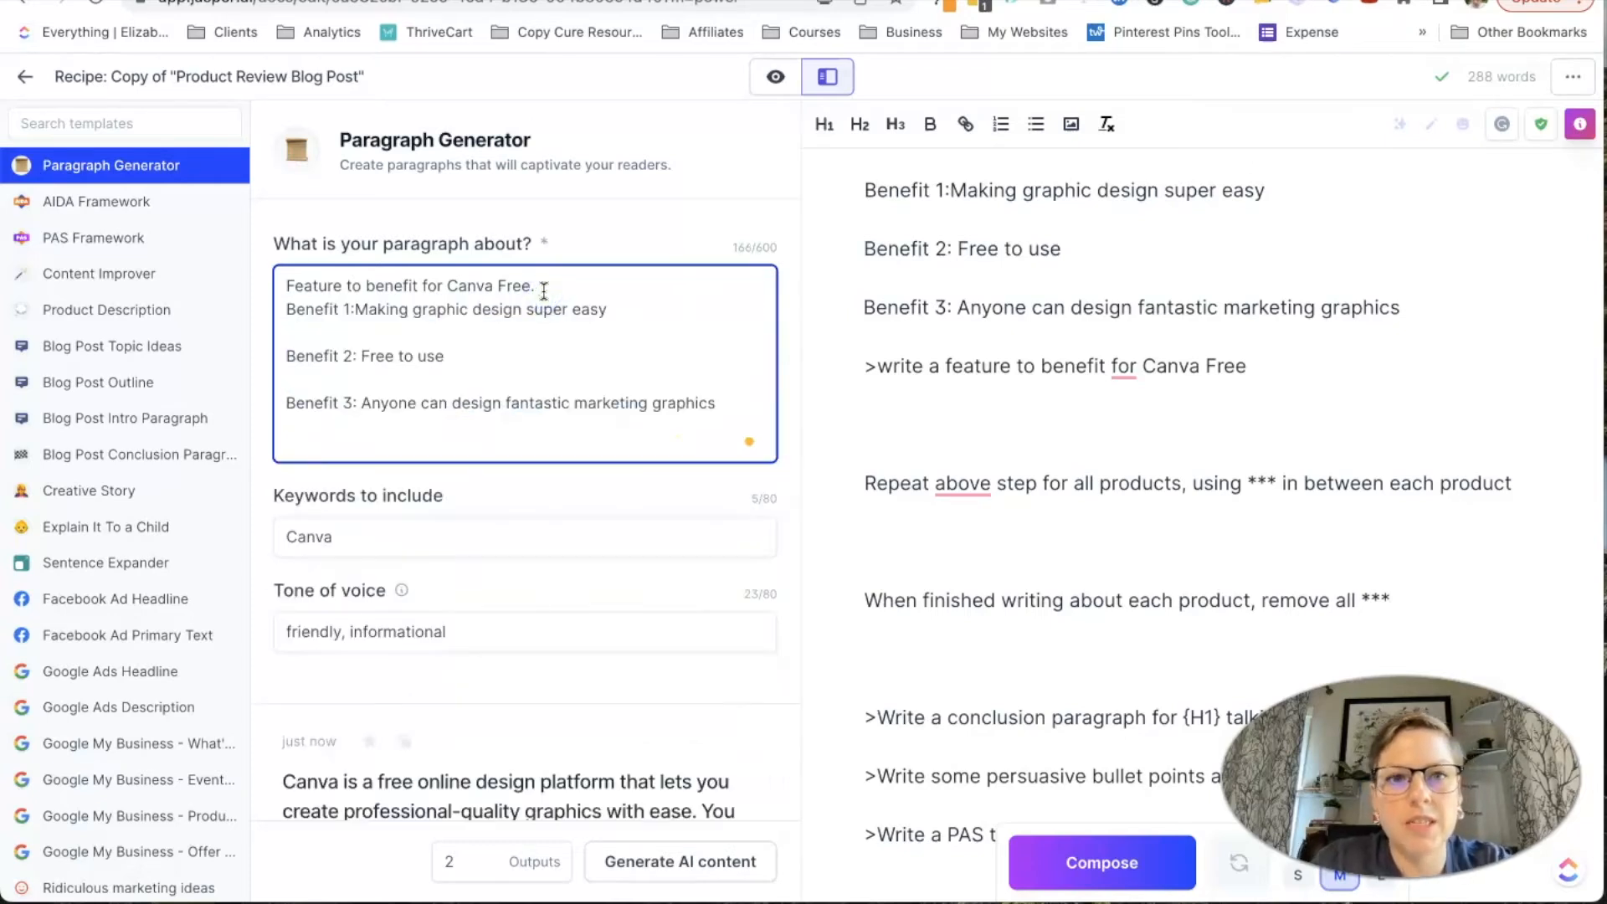
- Generate two more paragraphs from the shortened topic and compare the new outputs
scroll(617, 369, "down", 4)
left_click(657, 875)
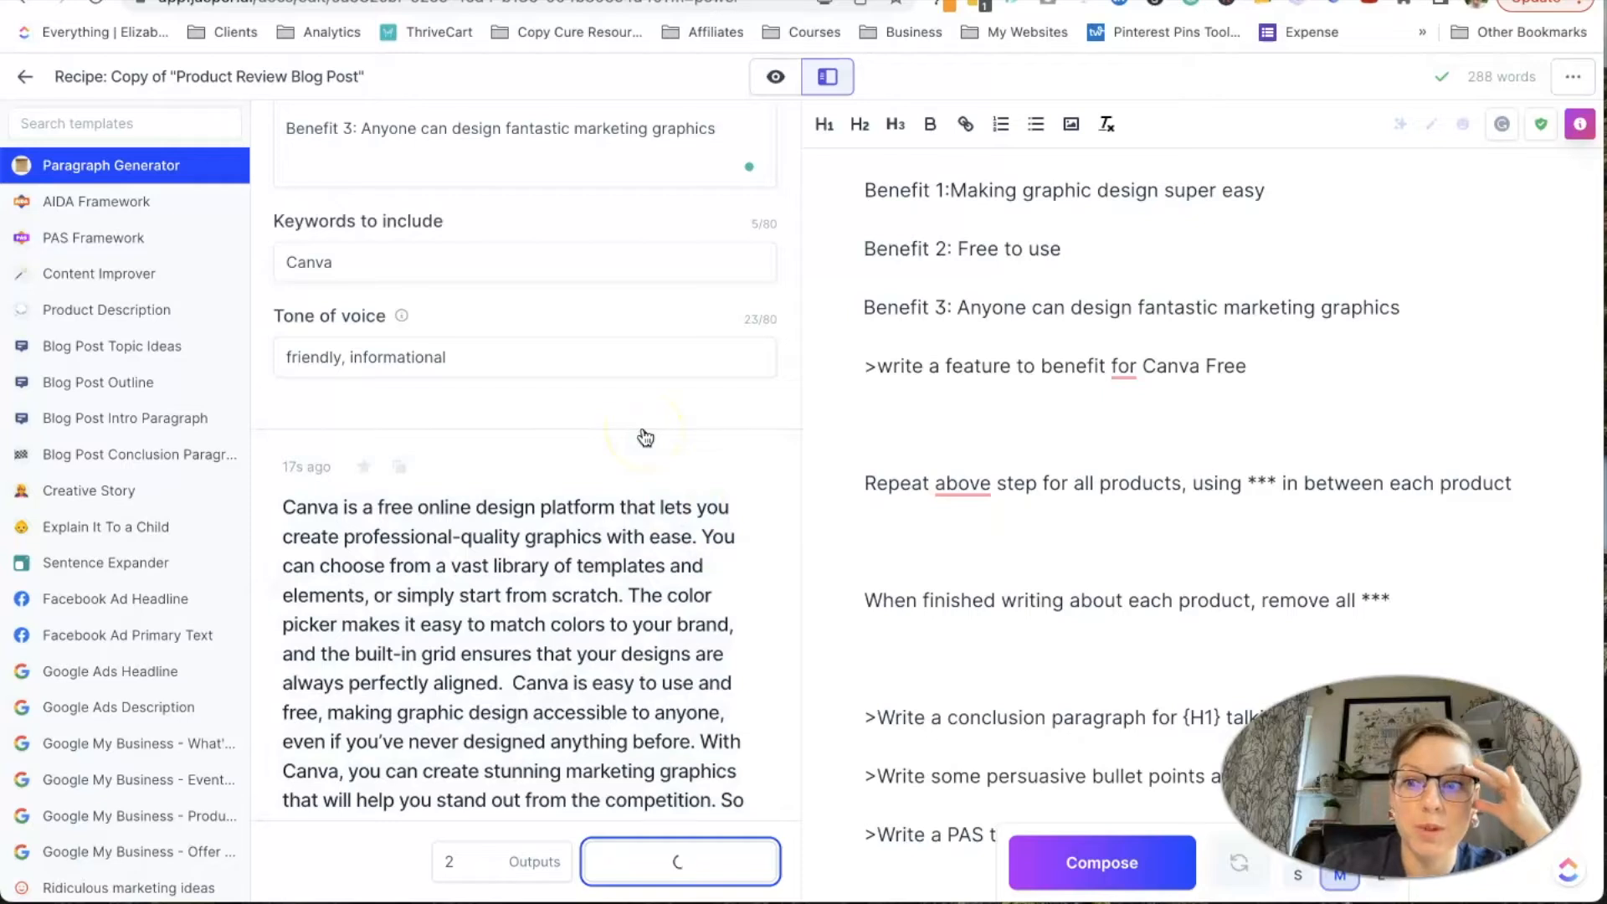
scroll(643, 435, "down", 1)
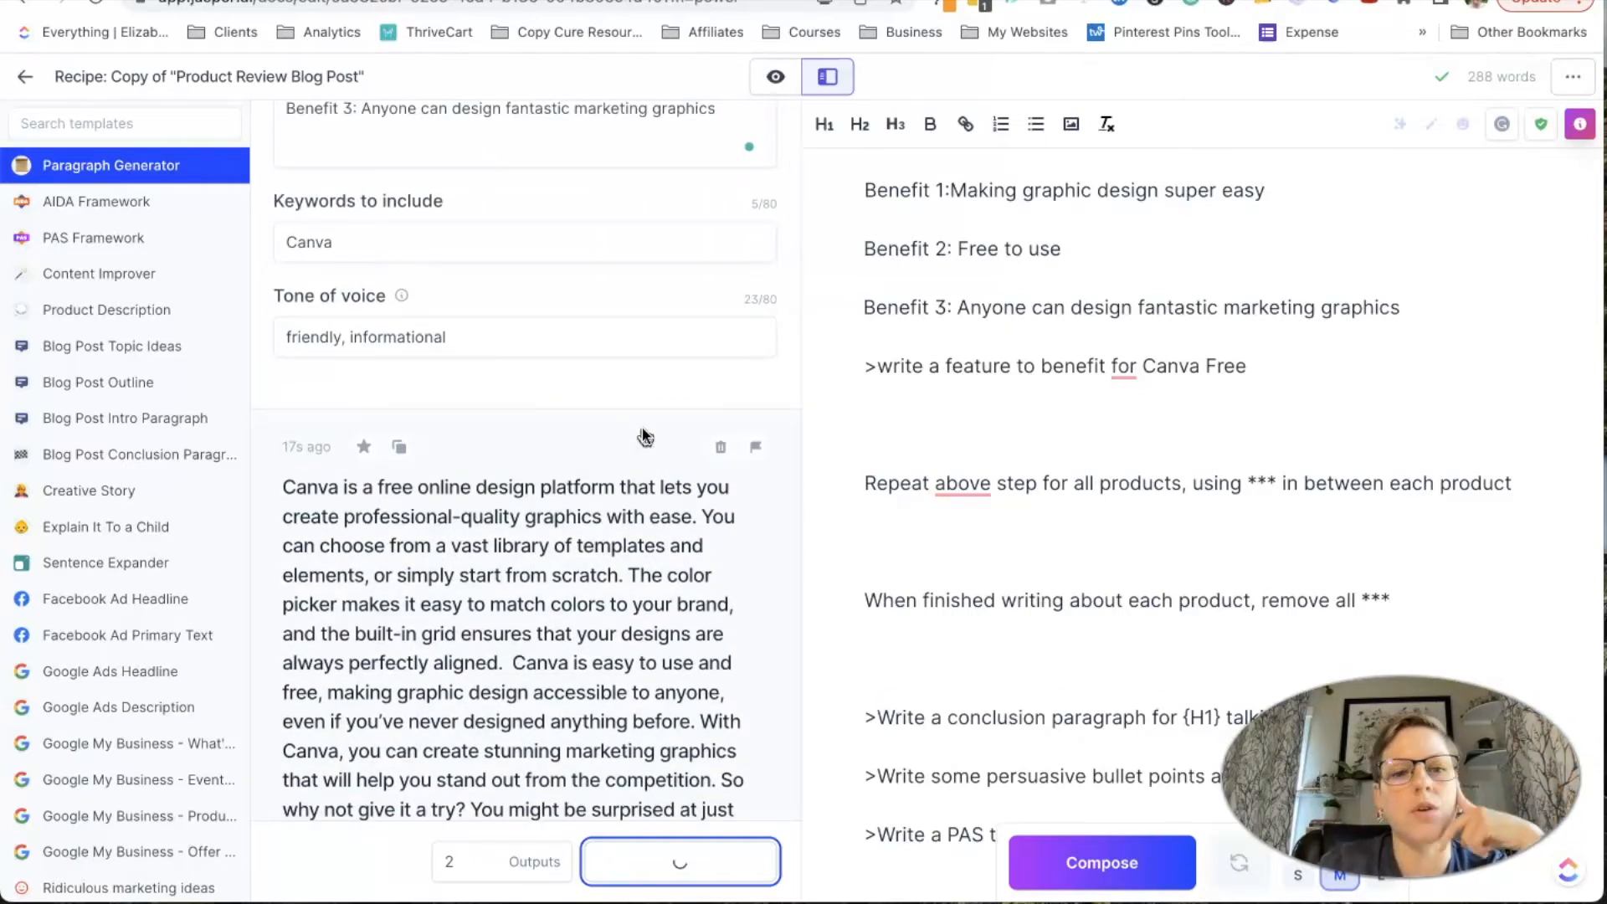
scroll(645, 435, "down", 1)
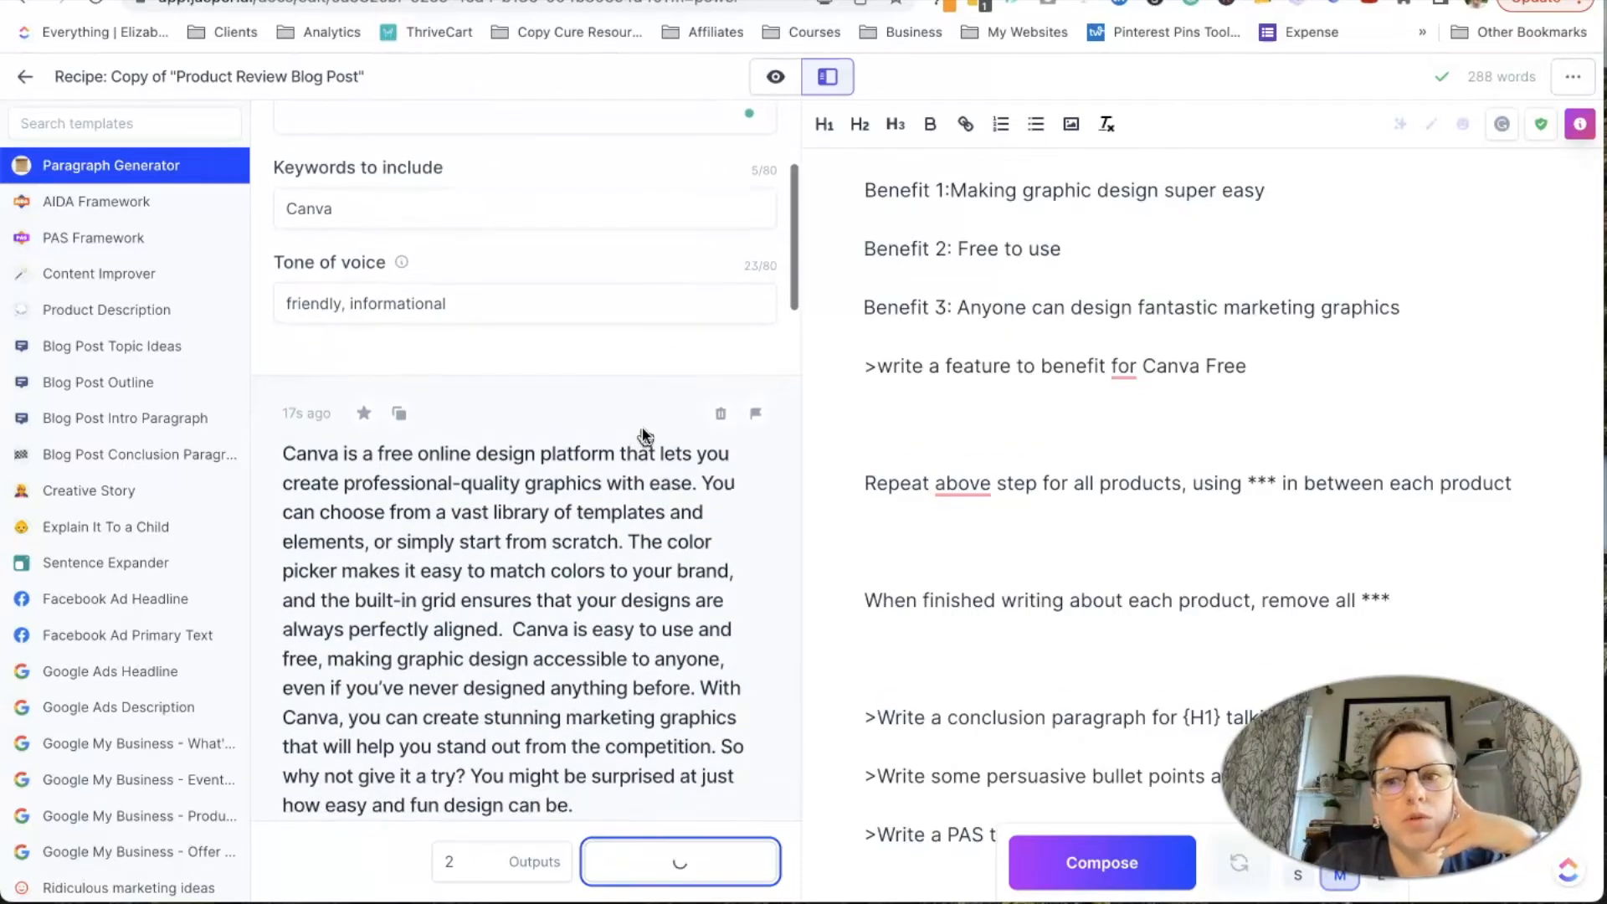
scroll(642, 434, "up", 5)
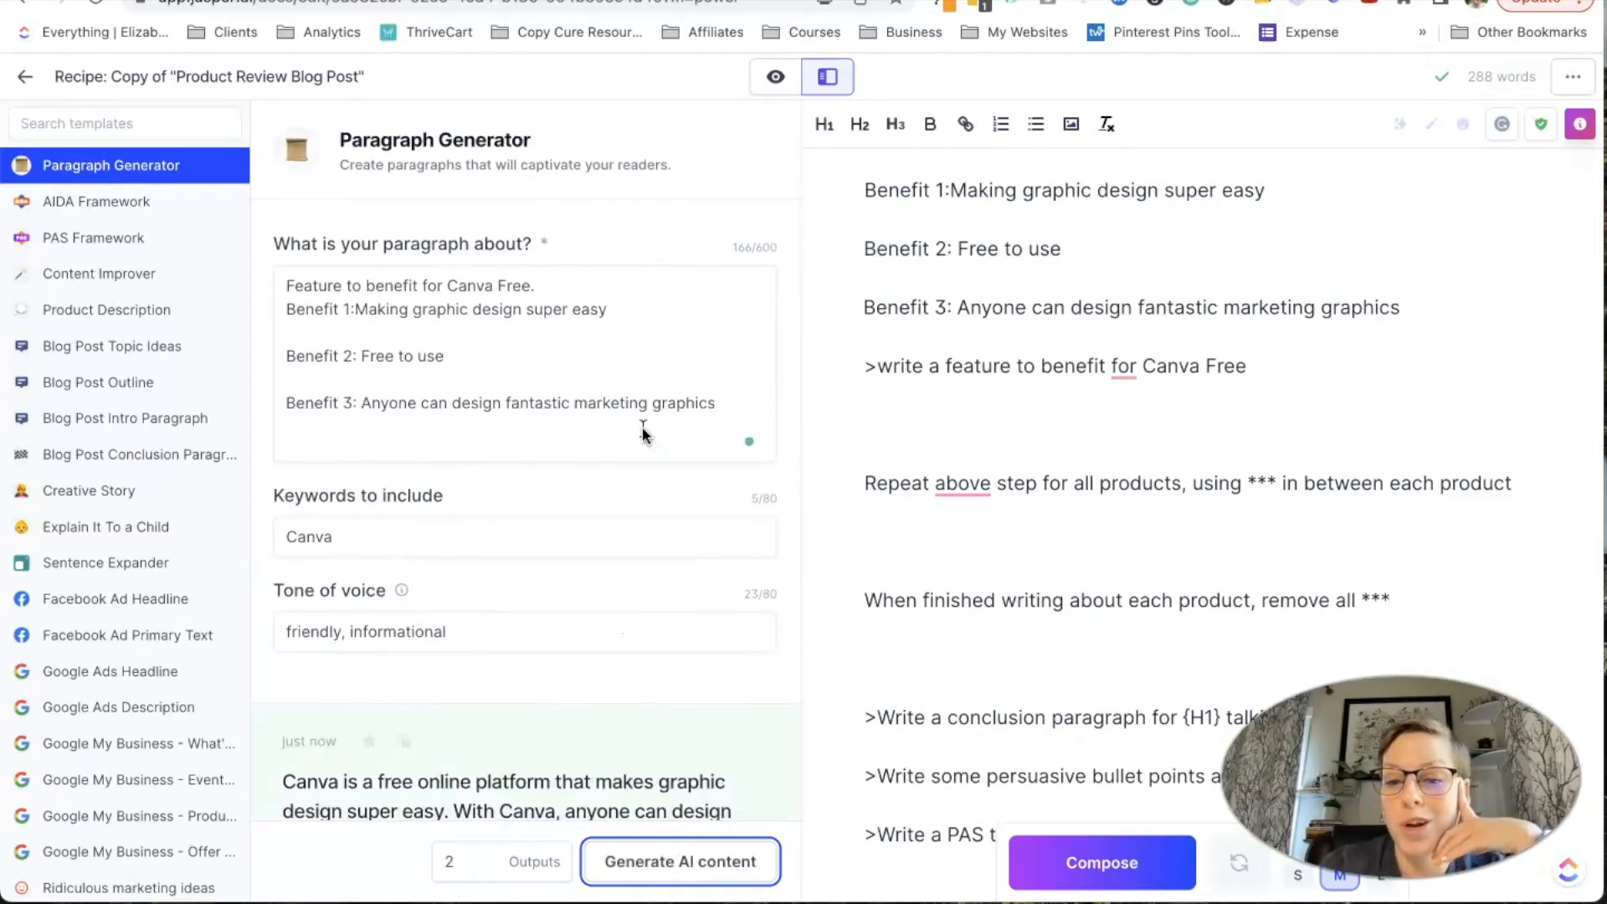
scroll(643, 433, "down", 4)
scroll(643, 434, "down", 4)
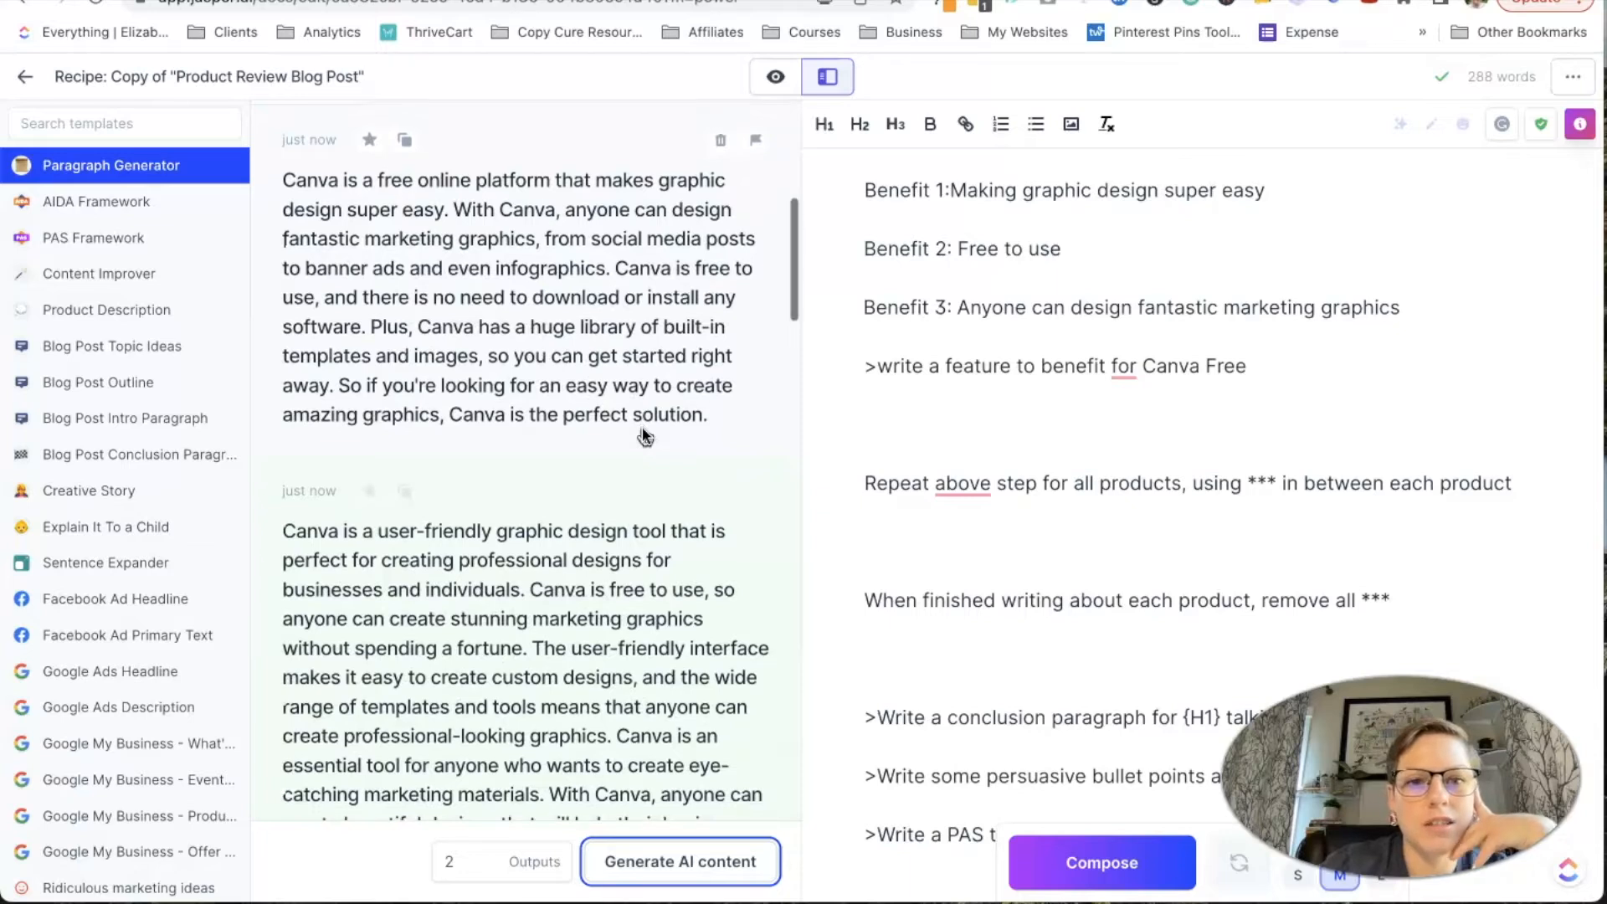
scroll(643, 433, "down", 6)
scroll(643, 434, "up", 3)
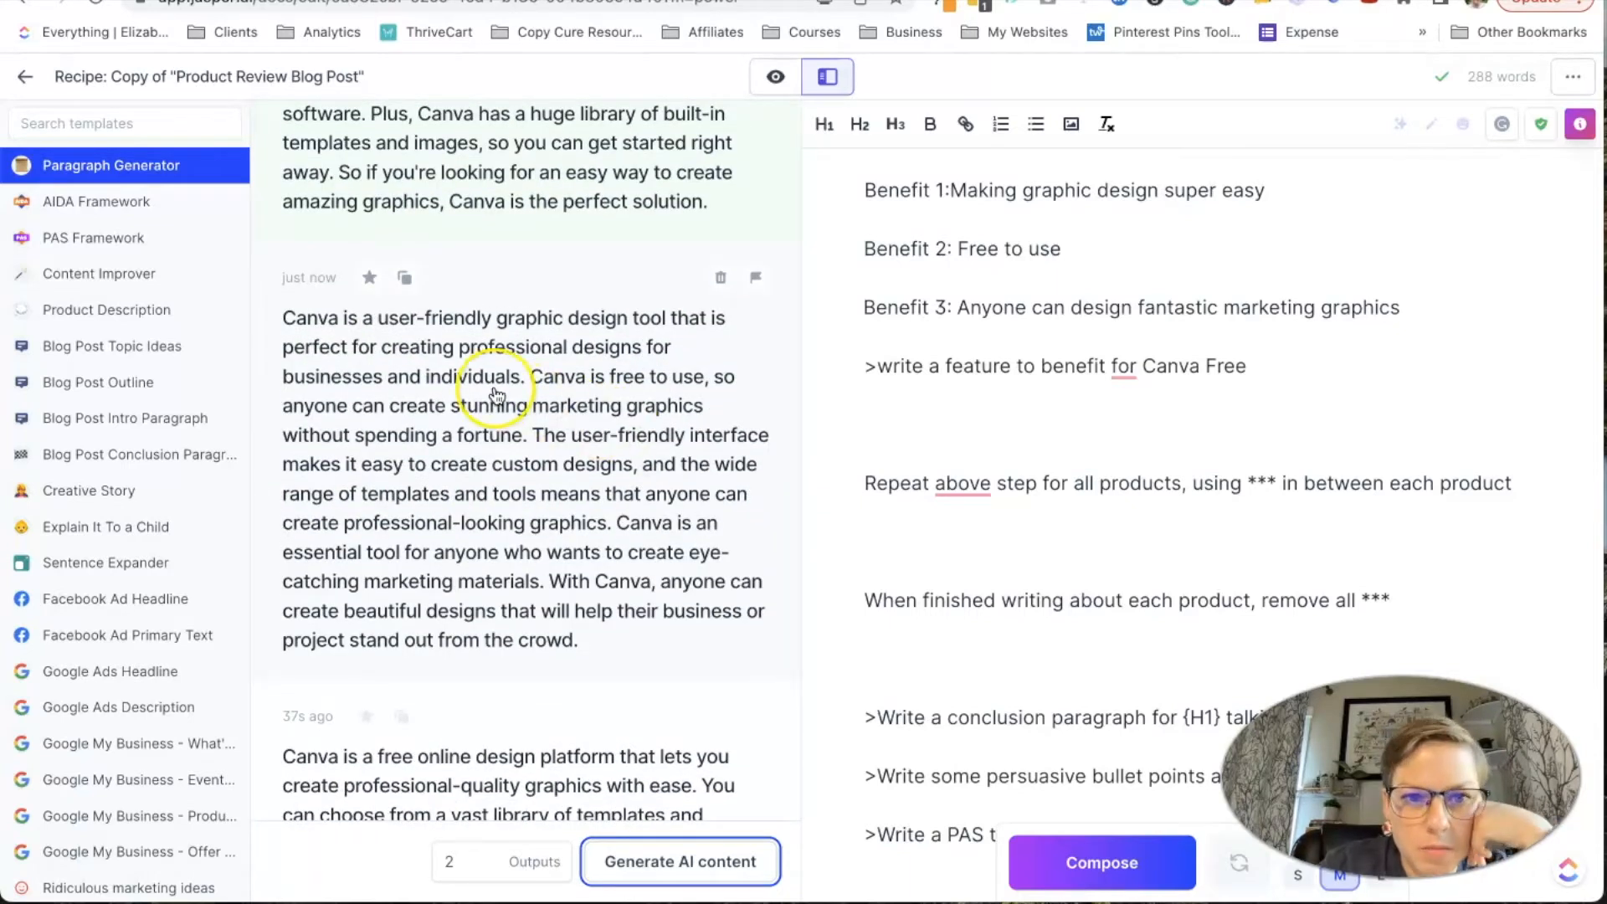
scroll(826, 469, "up", 5)
scroll(825, 470, "down", 3)
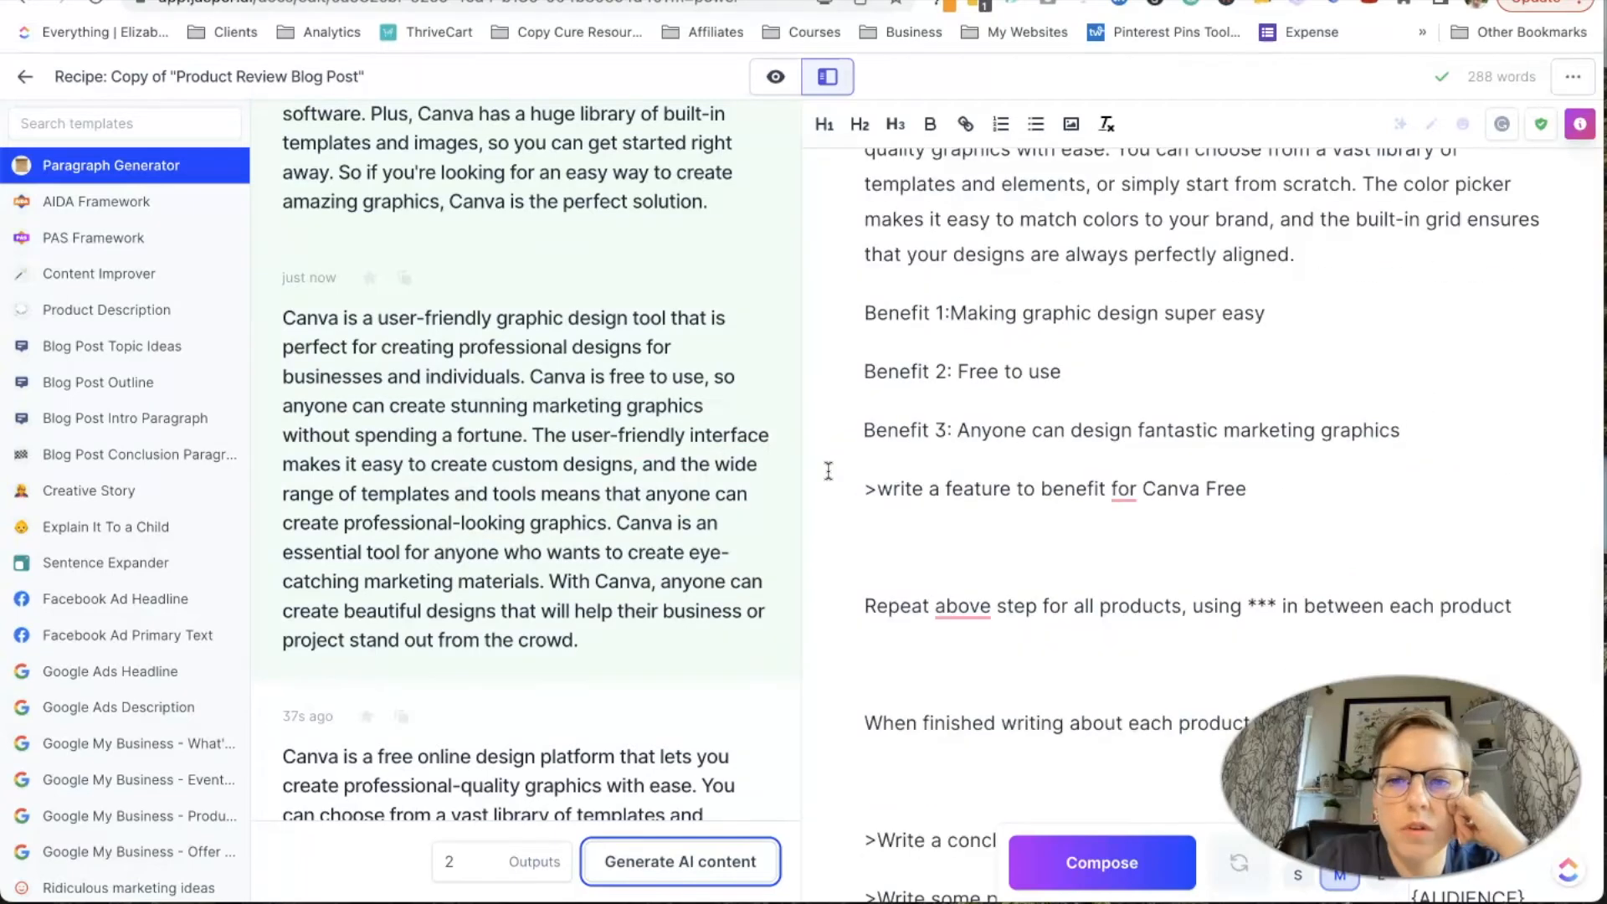
- Open the Blog Post Intro Paragraph template and copy the document's main heading into its blog post title
scroll(586, 502, "up", 11)
scroll(167, 536, "down", 1)
left_click(194, 413)
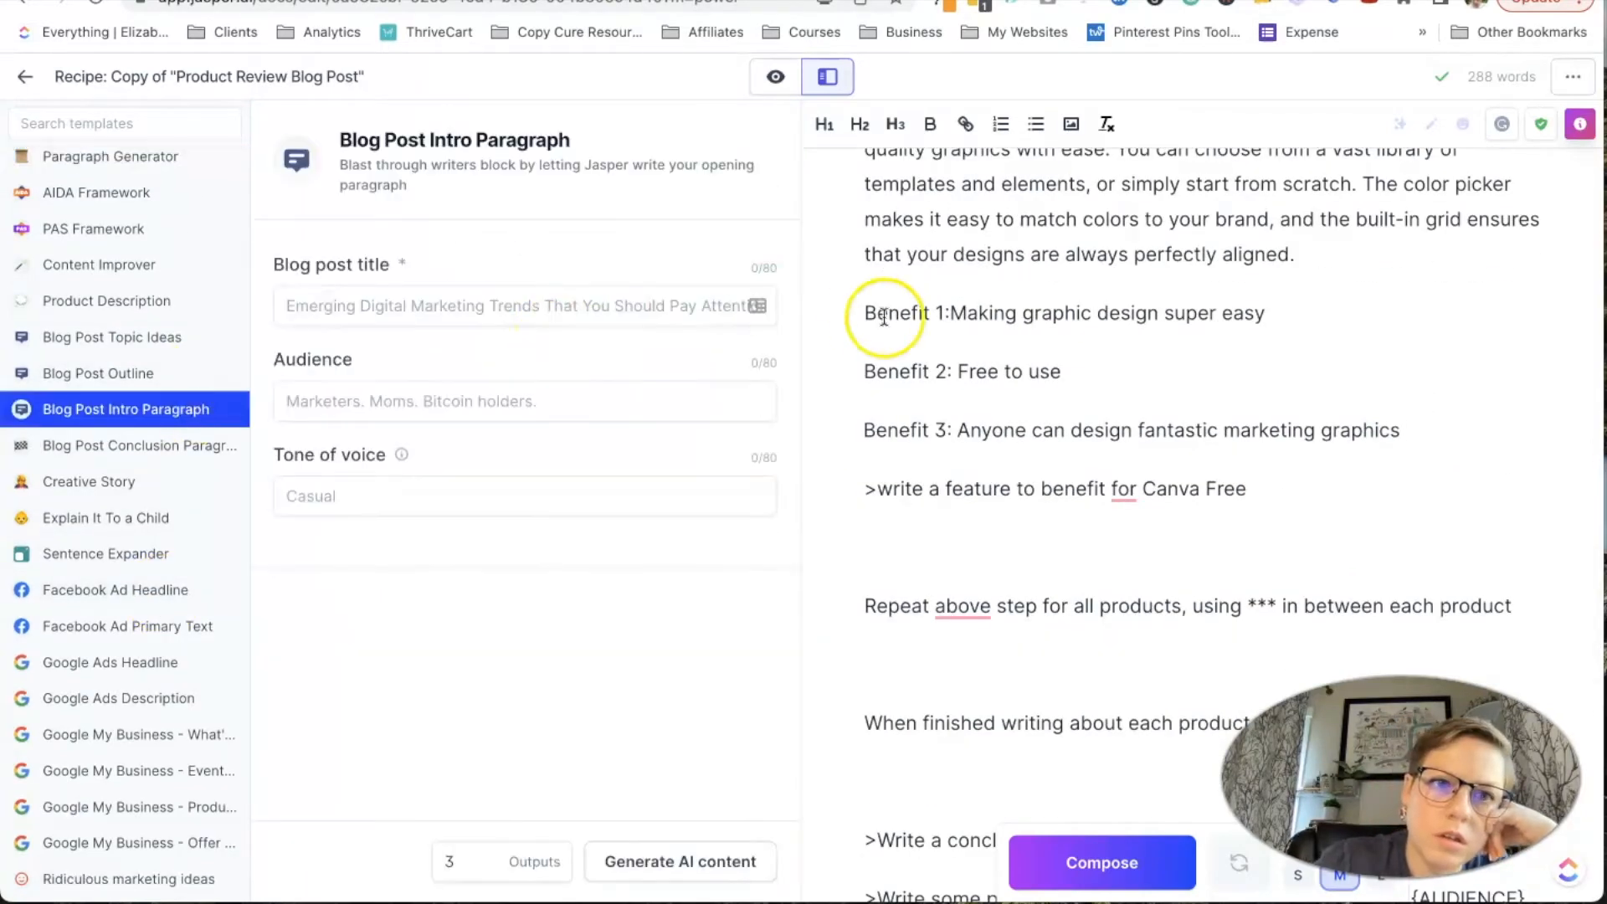
scroll(1088, 335, "up", 15)
scroll(1152, 341, "down", 6)
triple_click(1130, 398)
key("super+c")
left_click(415, 303)
key("super+v")
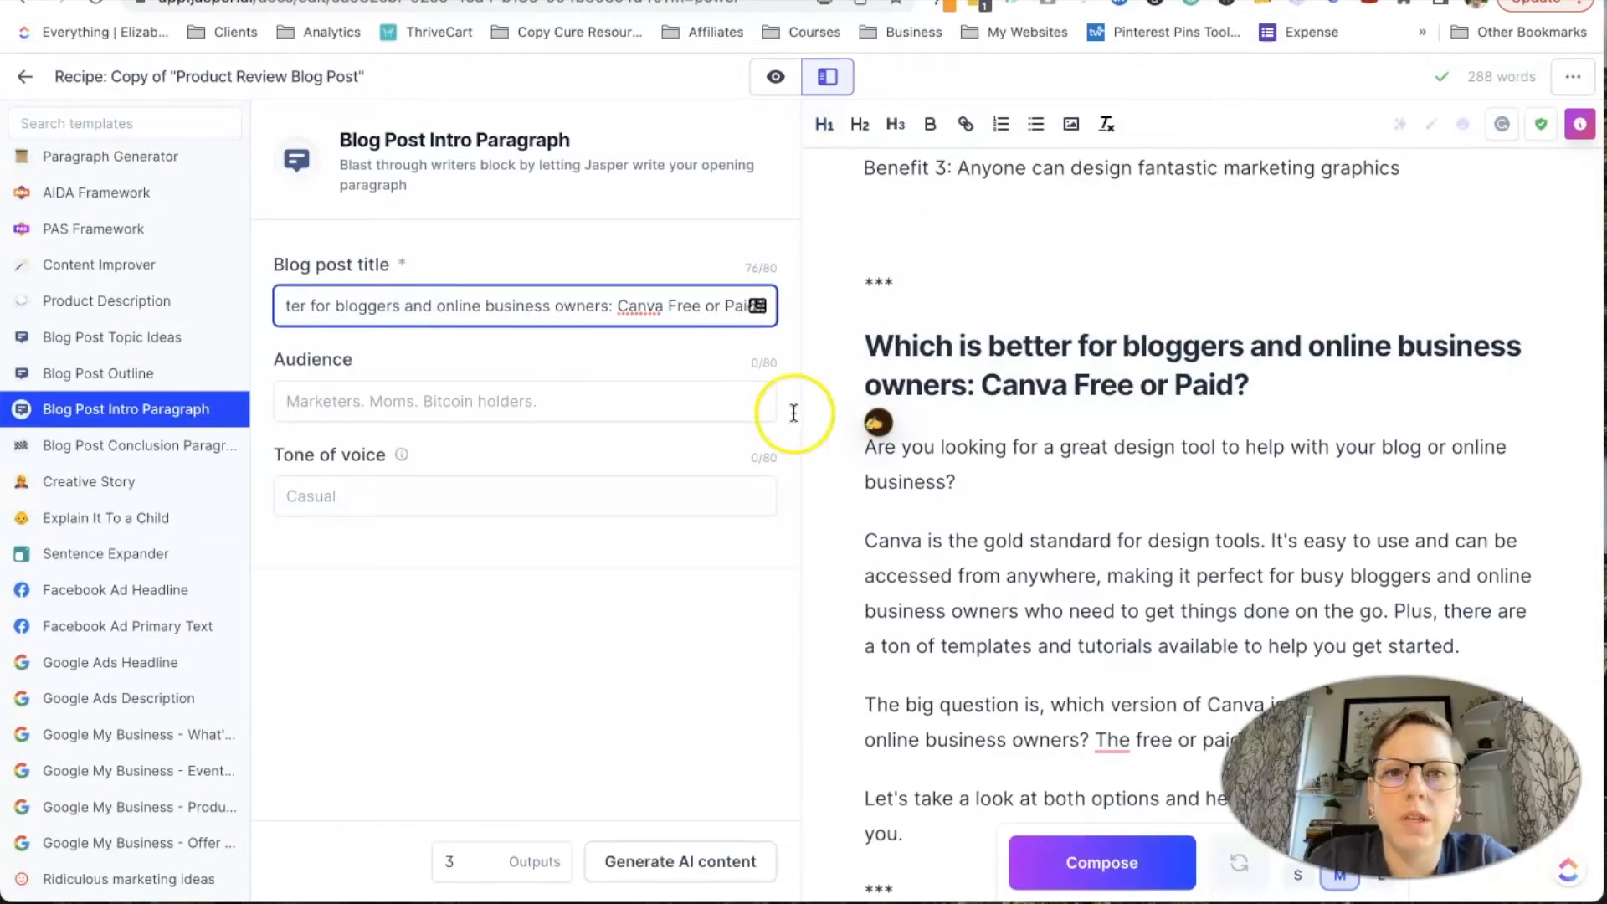
- Replace the blog post title in the intro template with "Benefits of Using Canva Free"
scroll(837, 452, "down", 5)
scroll(838, 453, "down", 3)
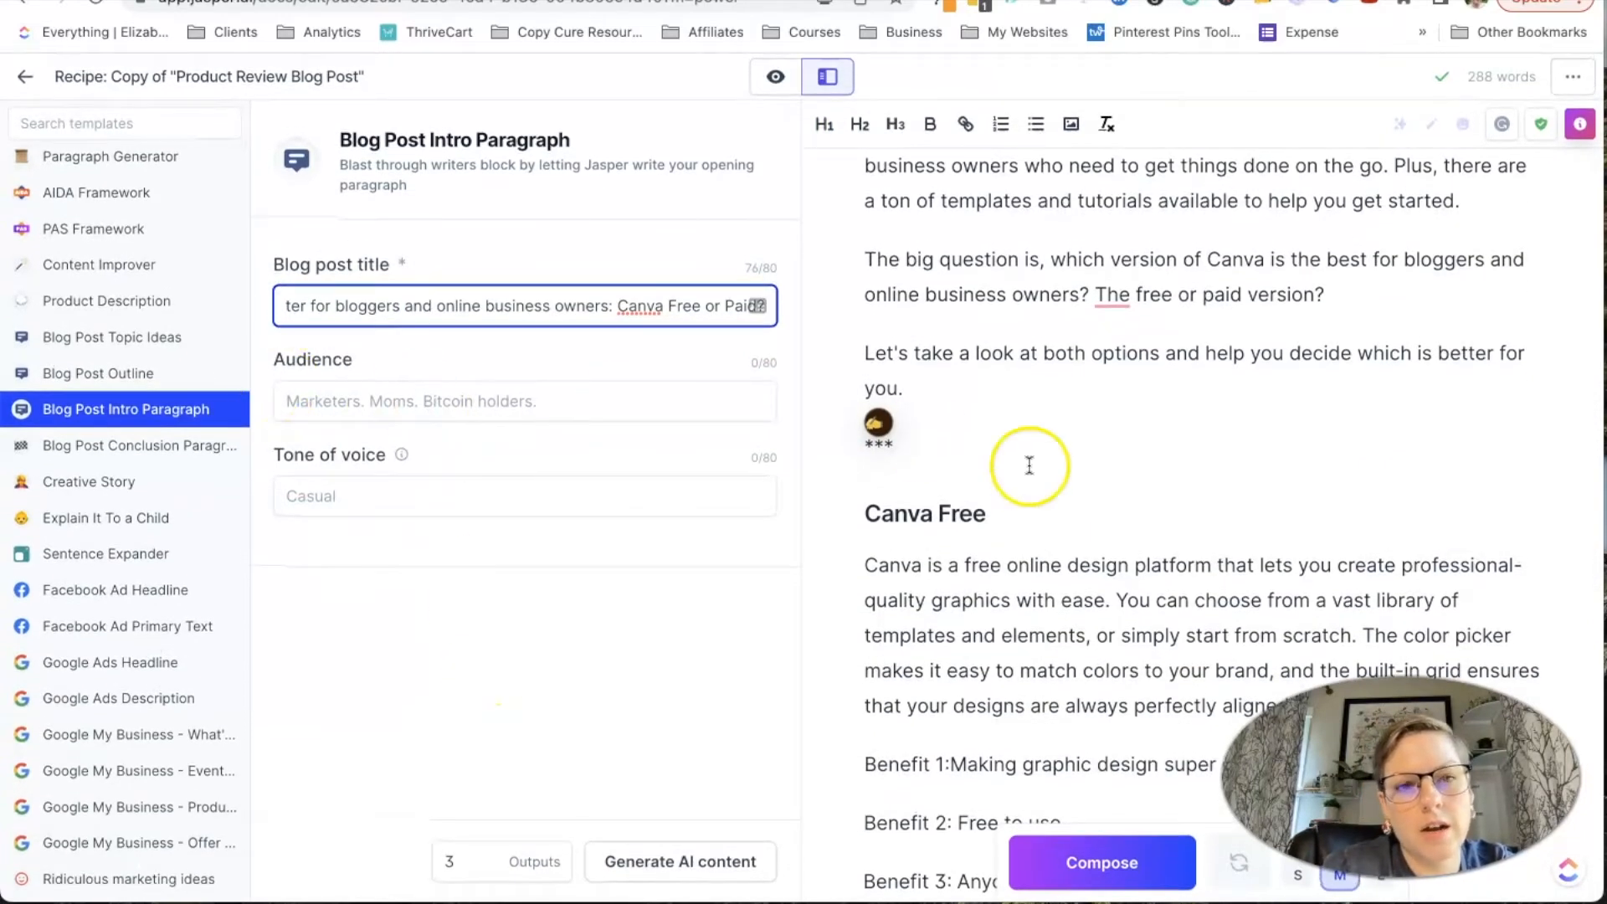
scroll(971, 533, "down", 10)
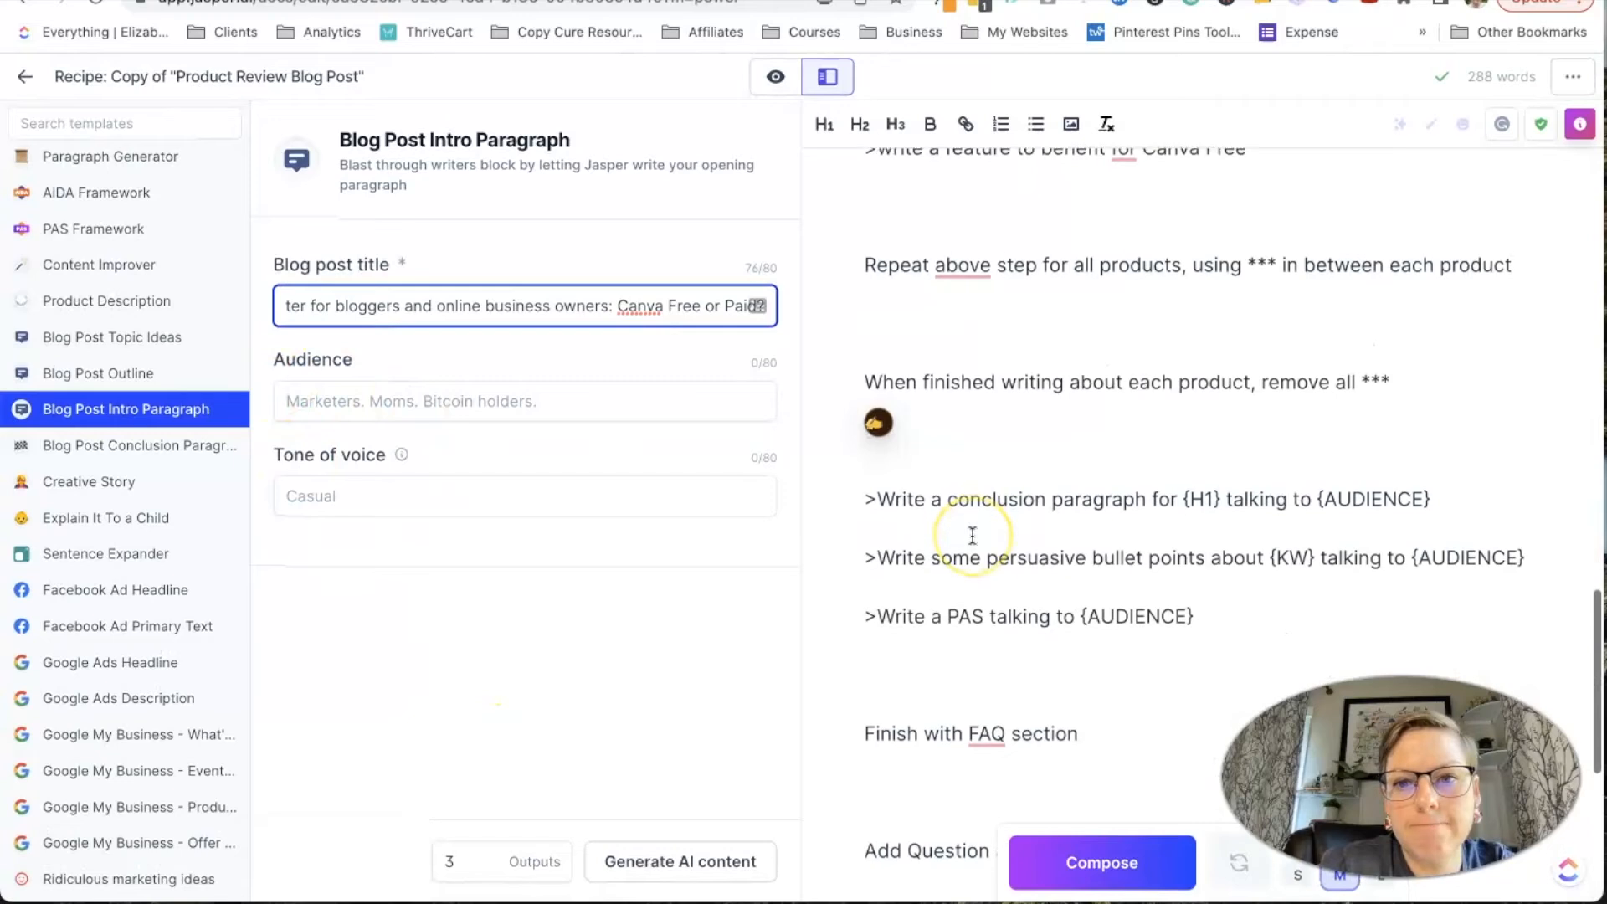
scroll(971, 533, "up", 7)
scroll(967, 296, "up", 1)
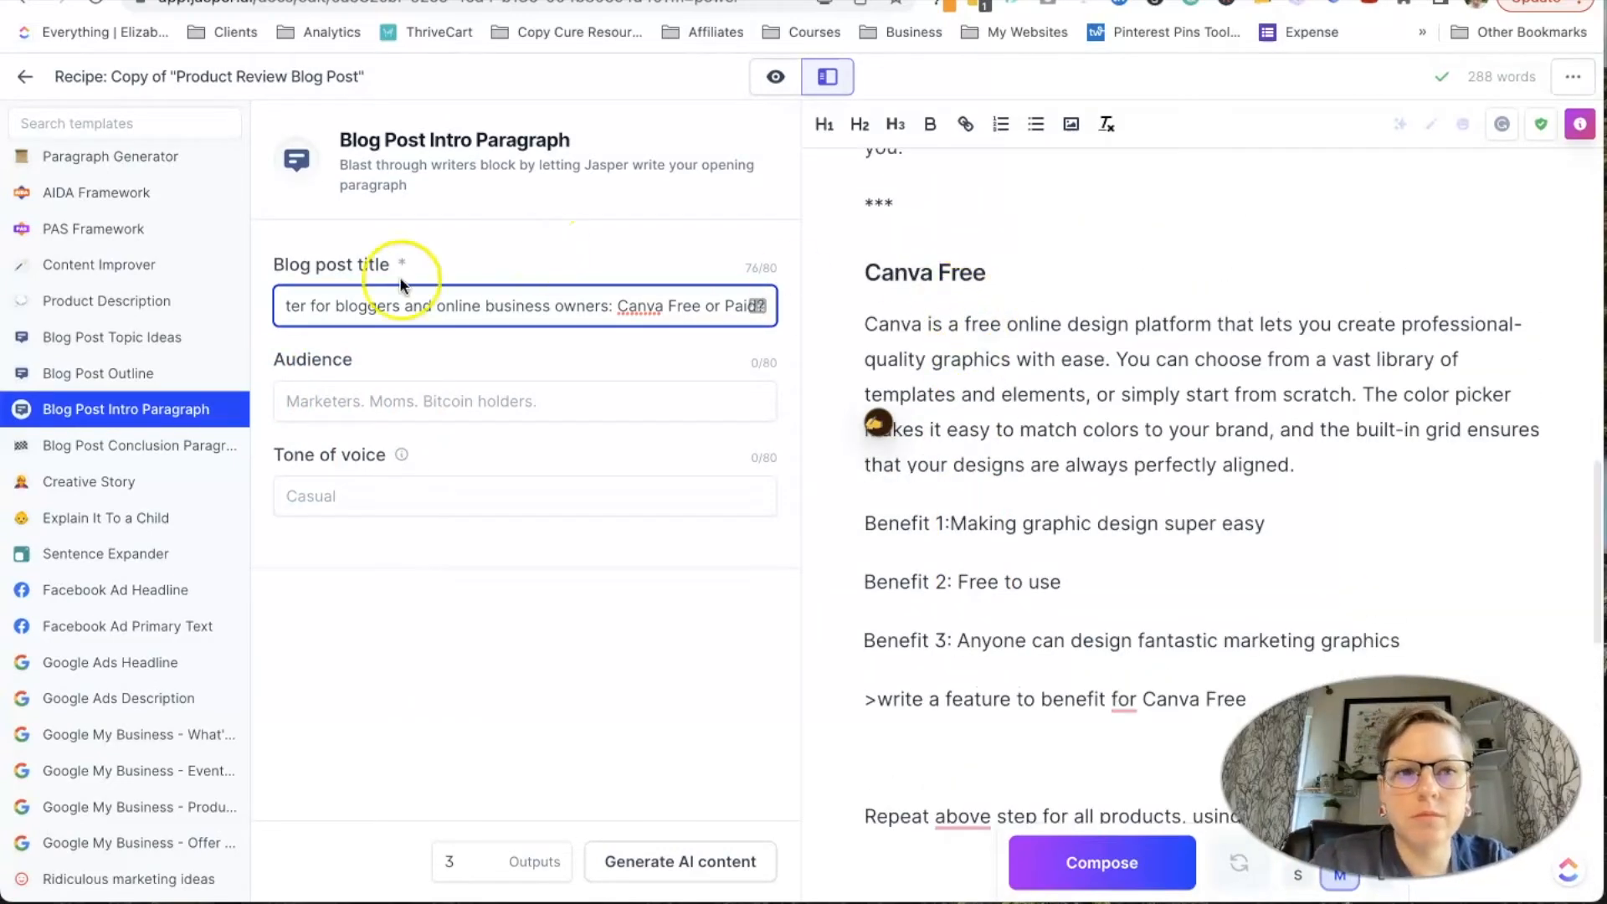
left_click_drag(349, 298, 350, 294)
triple_click(350, 294)
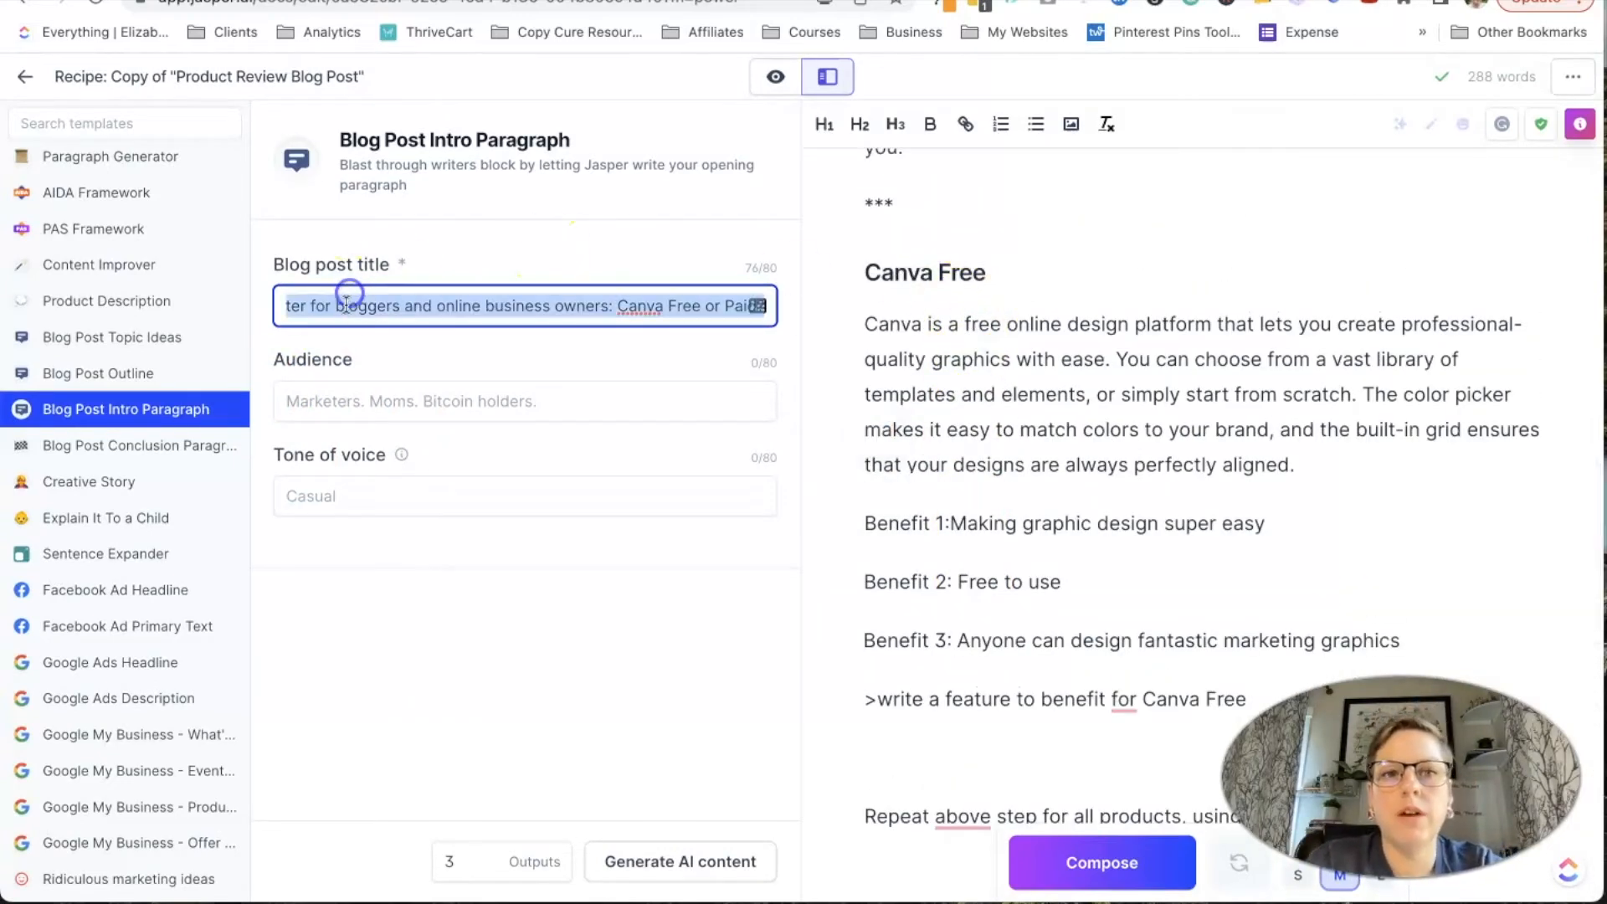
triple_click(347, 321)
type("Benefits of U")
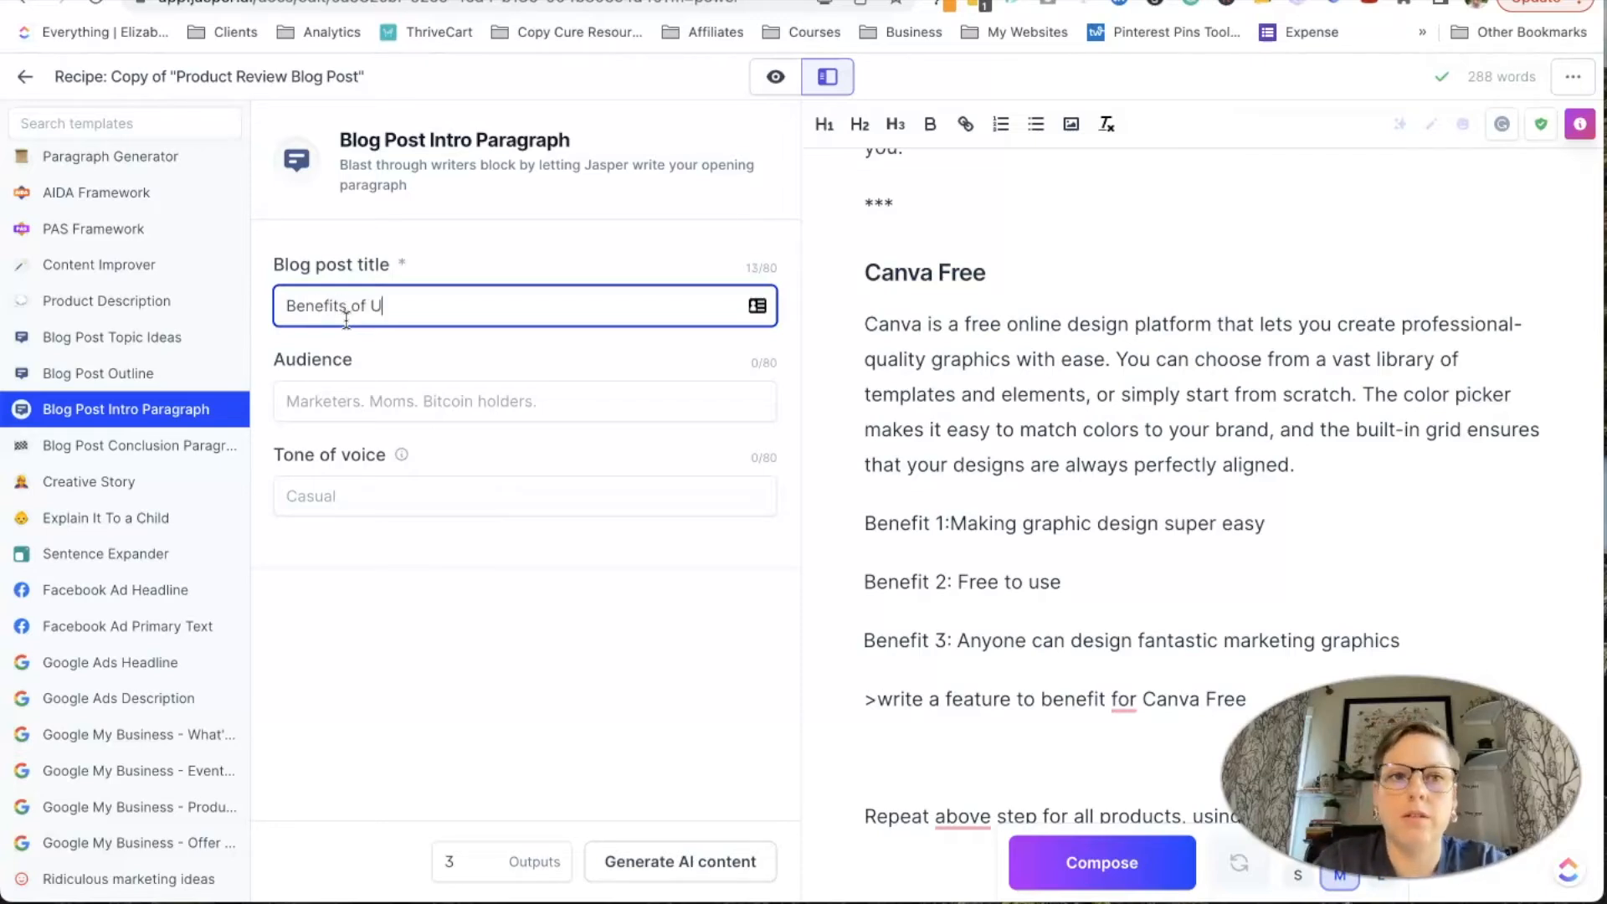
type("sing Canva Free")
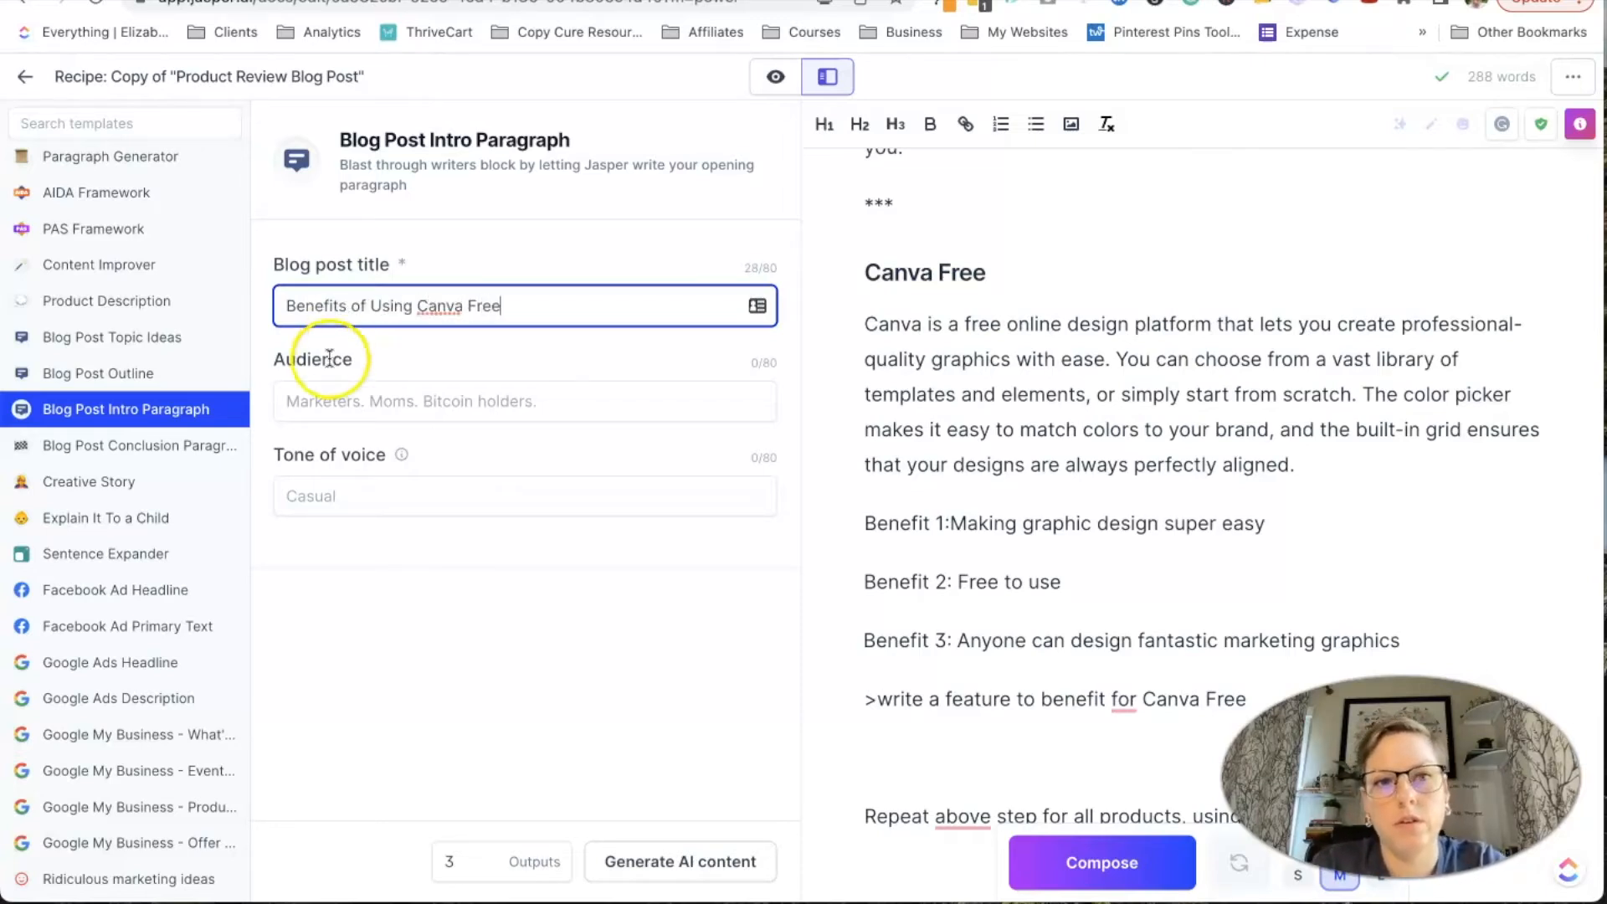
- Set the intro template's audience to Bloggers and its tone of voice to "educational, friendly"
left_click(318, 402)
type("Bloggers")
left_click(318, 481)
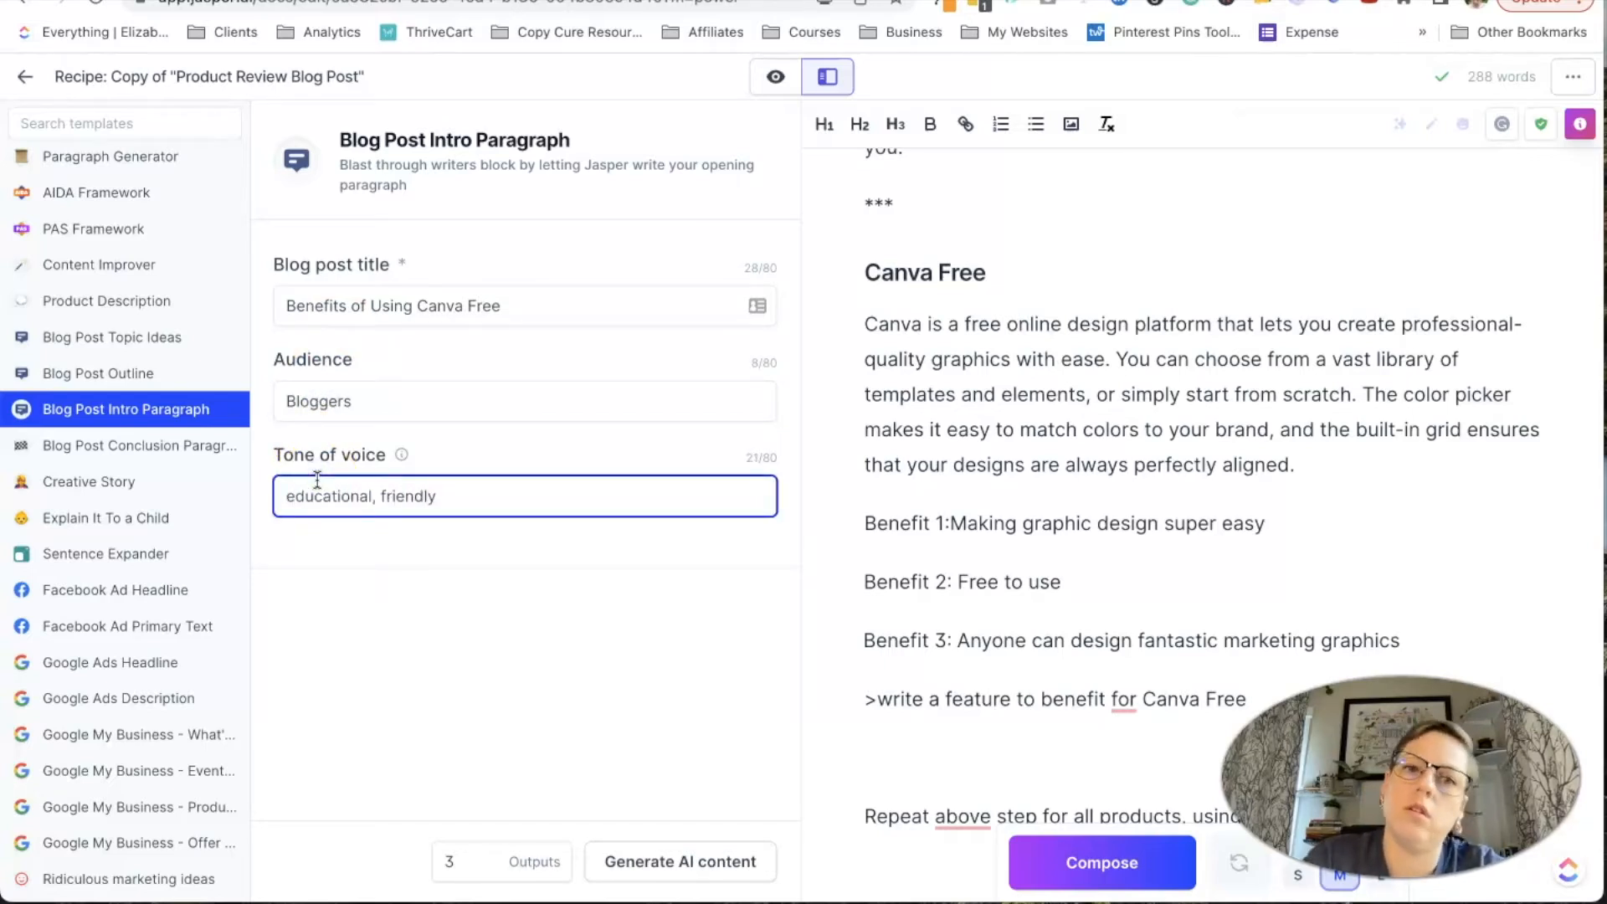
- Generate three blog post intro paragraphs about the benefits of Canva Free and read through the outputs
left_click(681, 863)
scroll(593, 455, "down", 1)
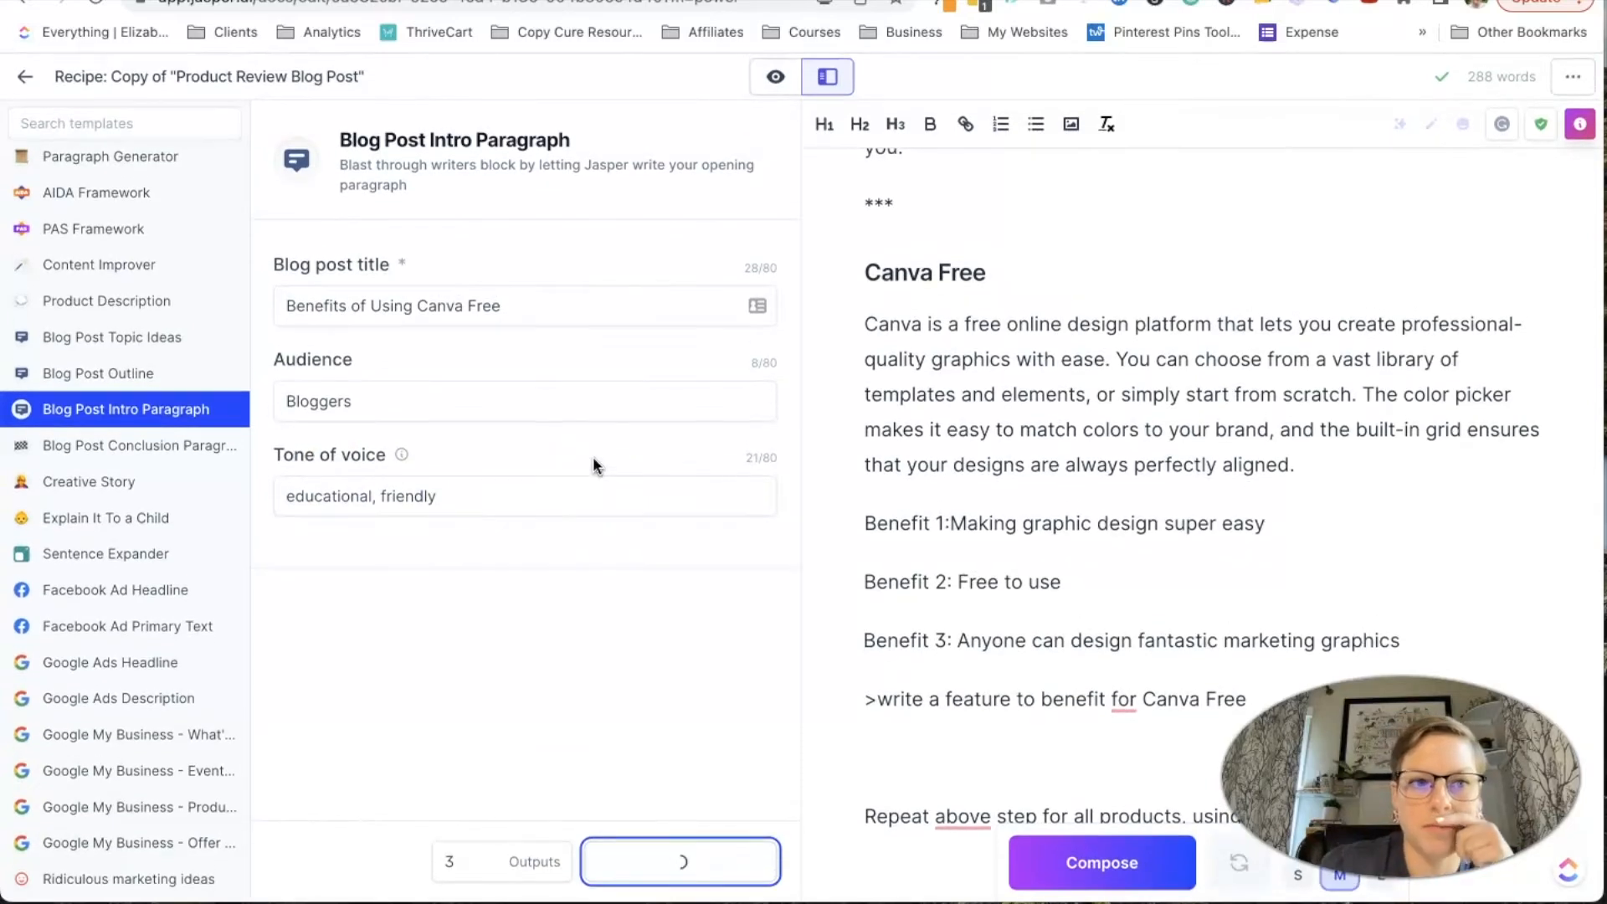
scroll(492, 615, "down", 6)
scroll(491, 615, "down", 5)
scroll(509, 651, "down", 1)
scroll(509, 651, "up", 5)
- Return to the Paragraph Generator template and replace the topic's first line with "Benefits of Using Canva Free"
left_click(93, 157)
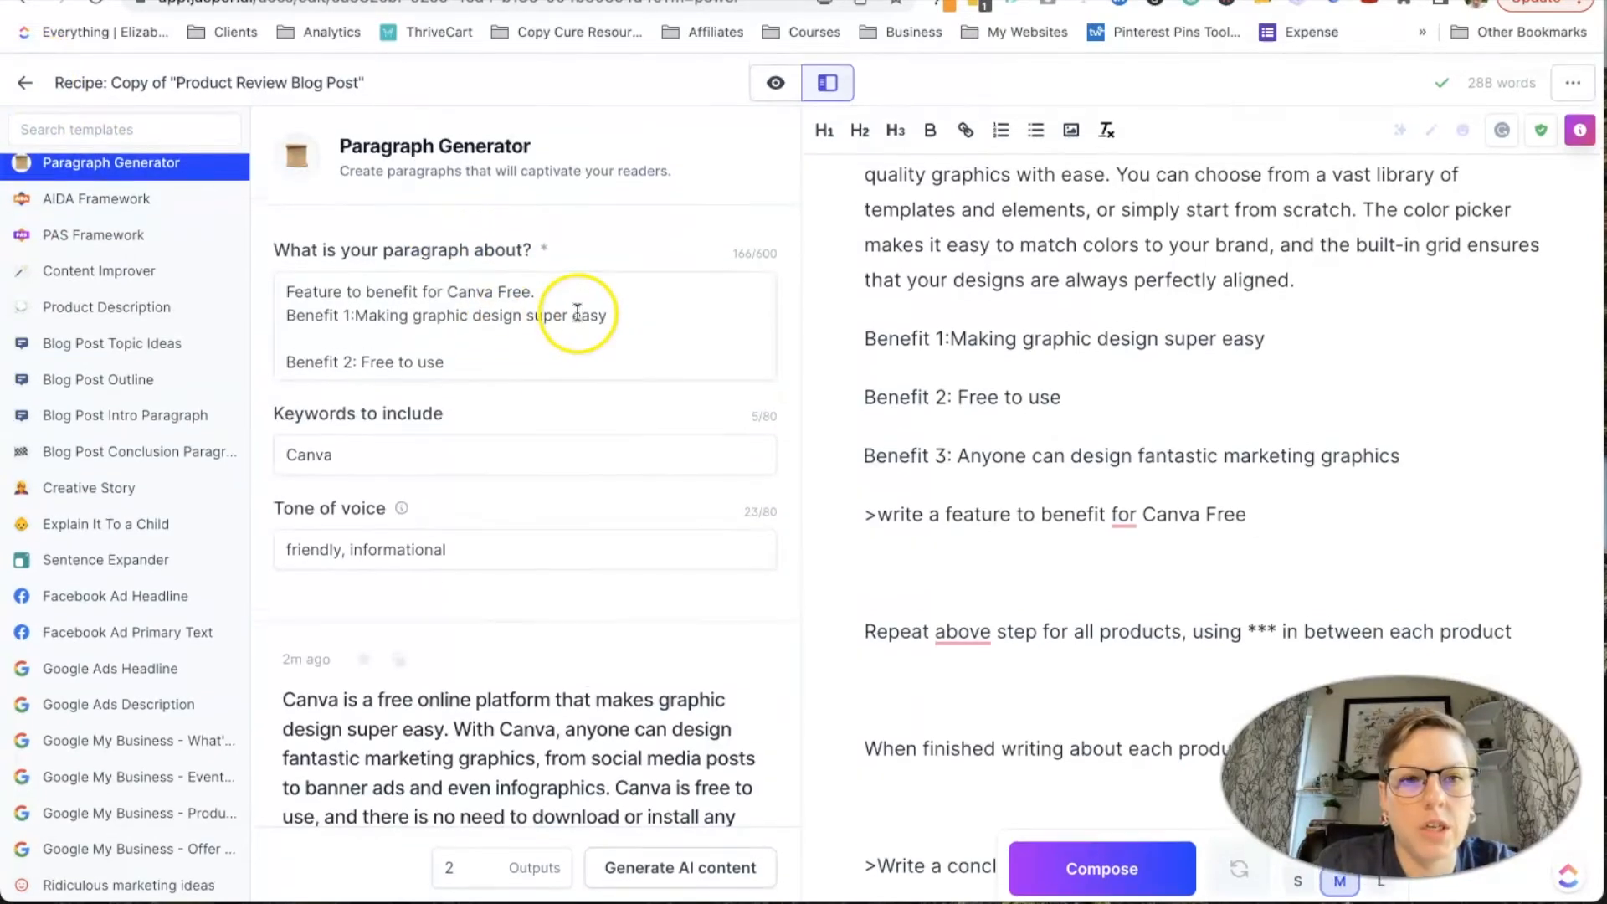
left_click(287, 287)
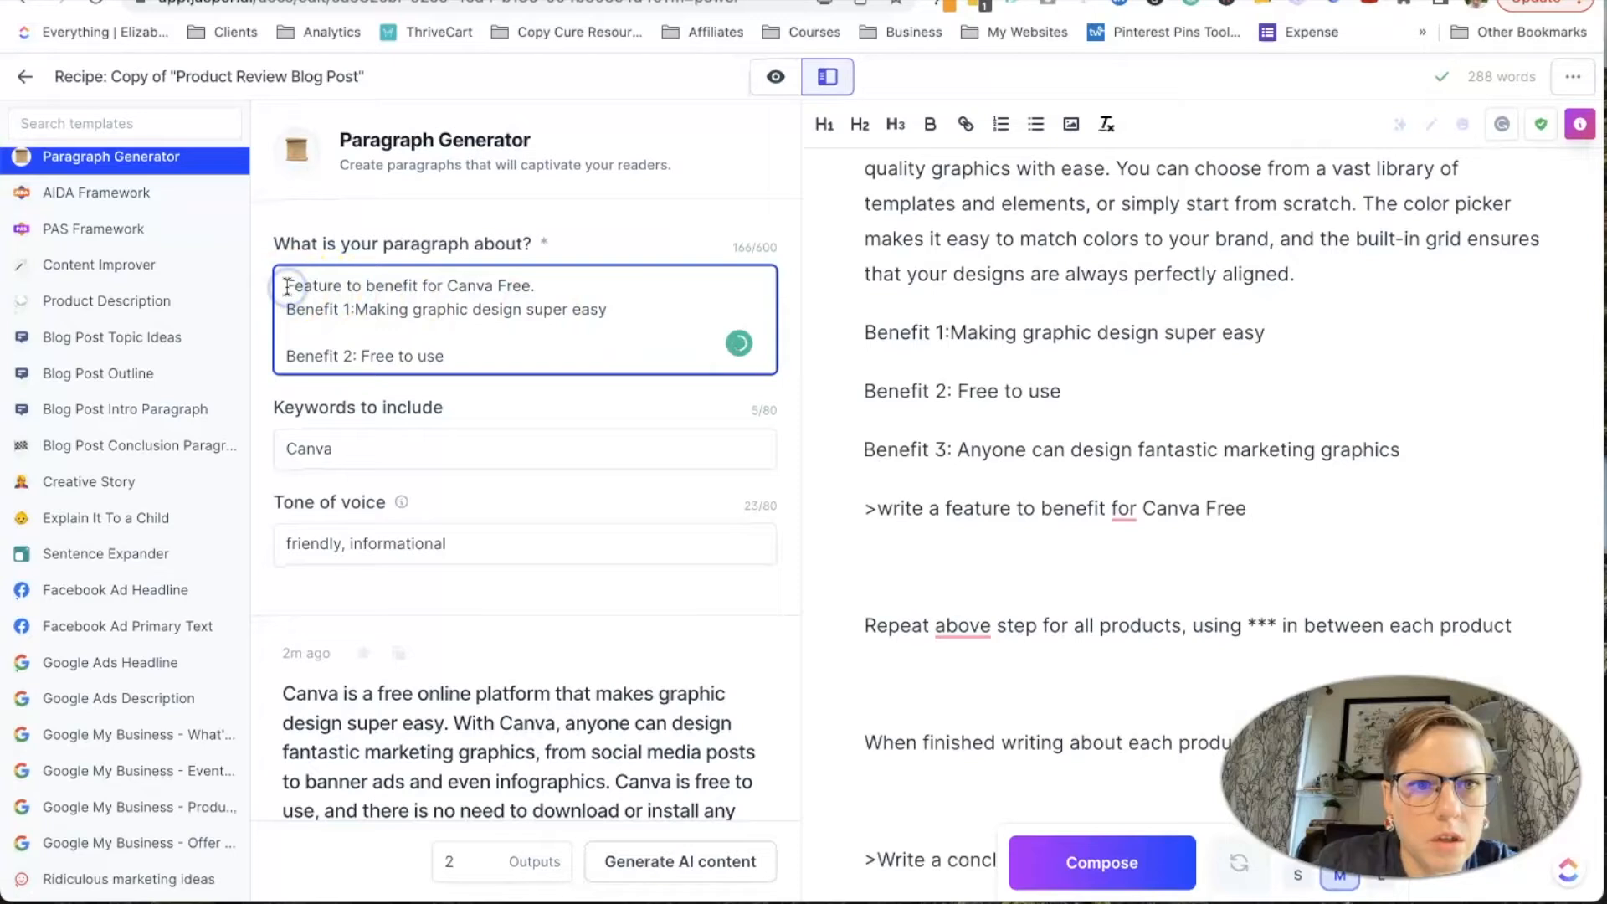
left_click_drag(287, 287, 580, 280)
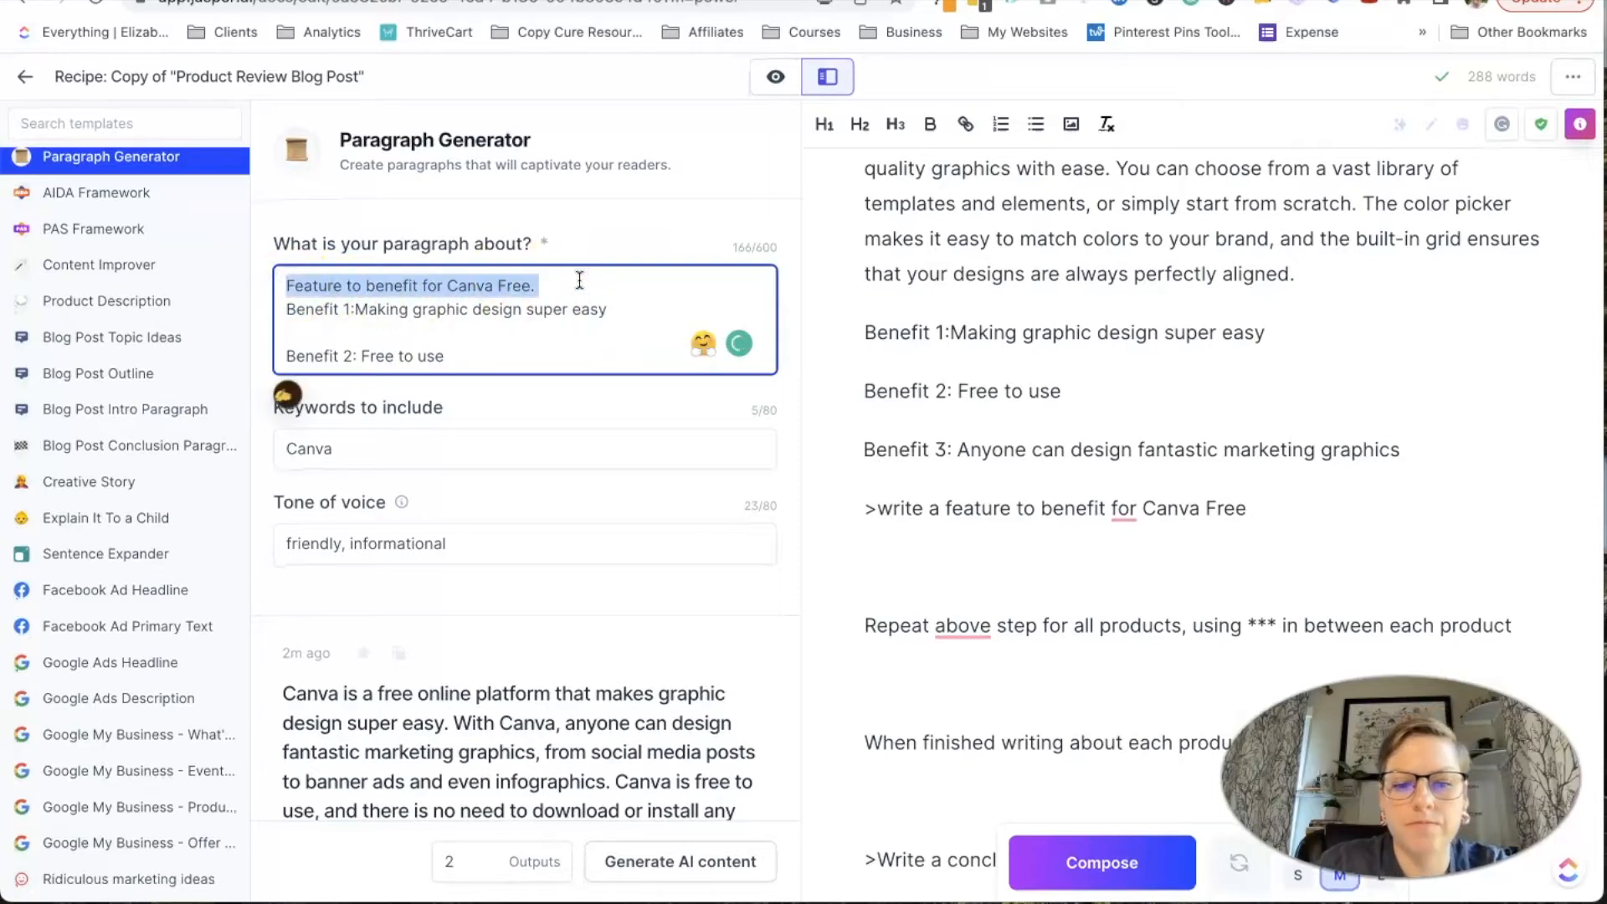
type("Be")
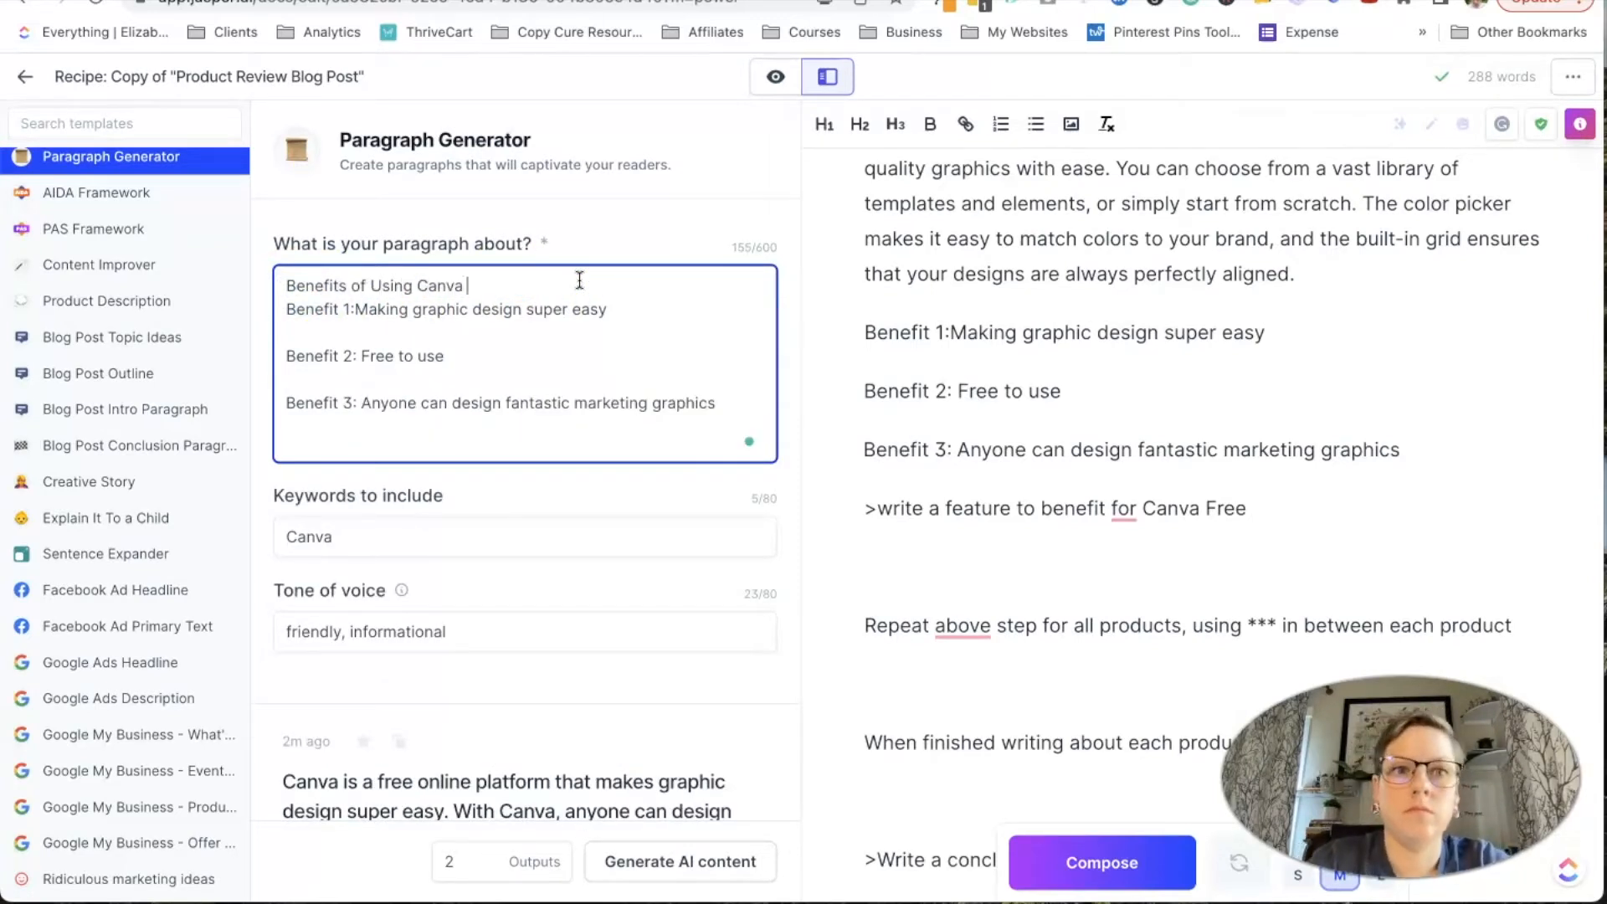
- Generate two new paragraphs from the reworded benefits topic and look over the result
scroll(561, 544, "down", 3)
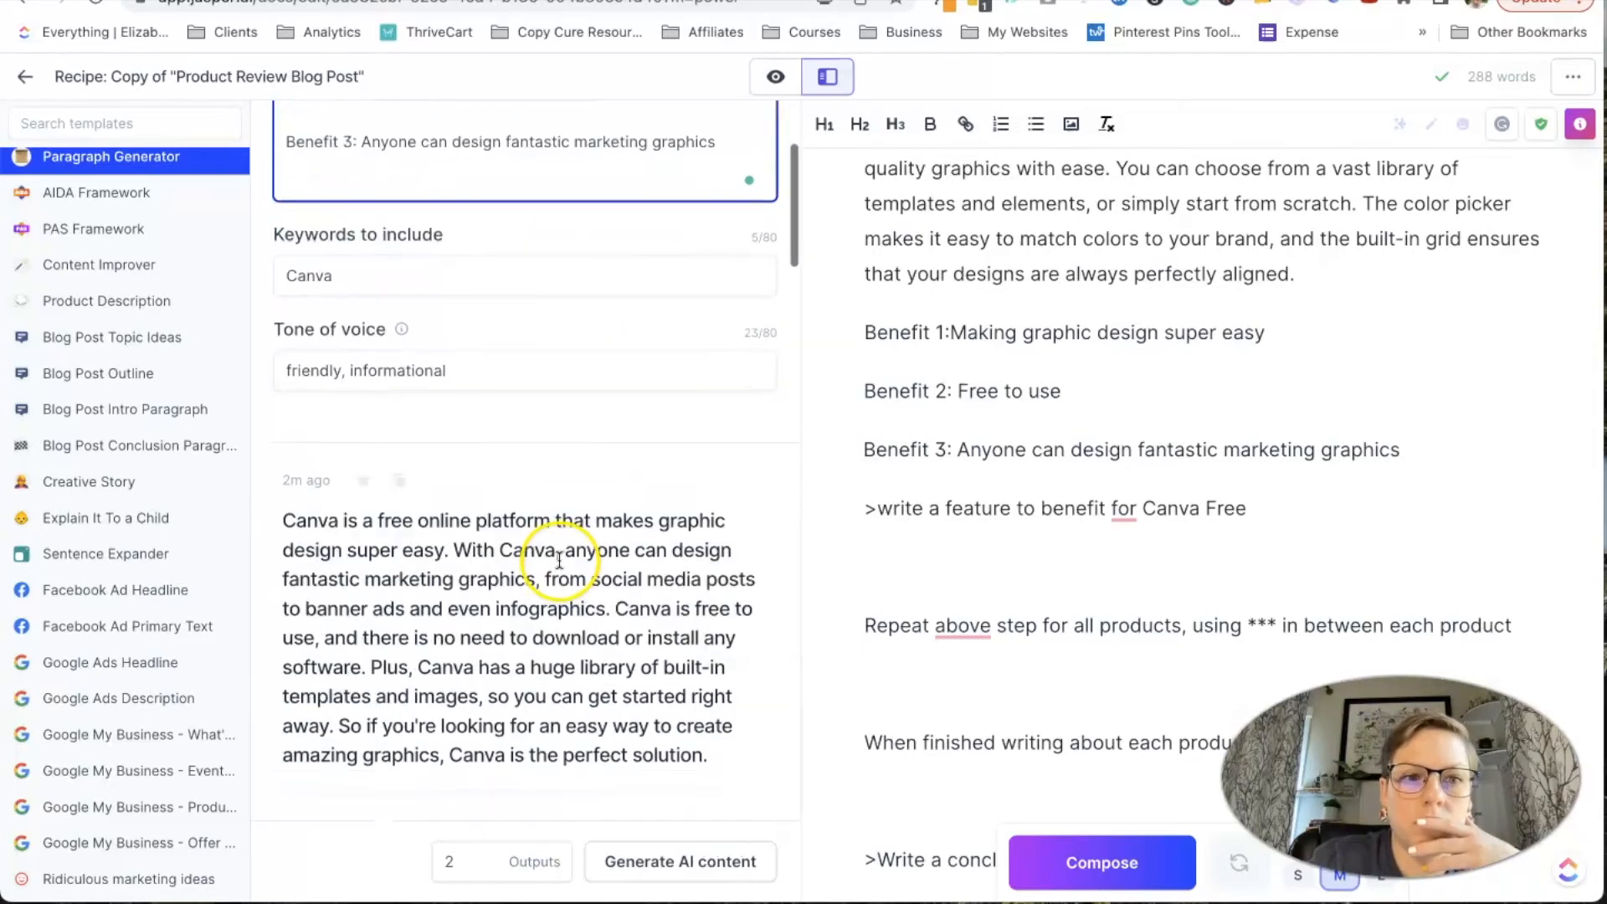
left_click(680, 861)
scroll(758, 454, "up", 3)
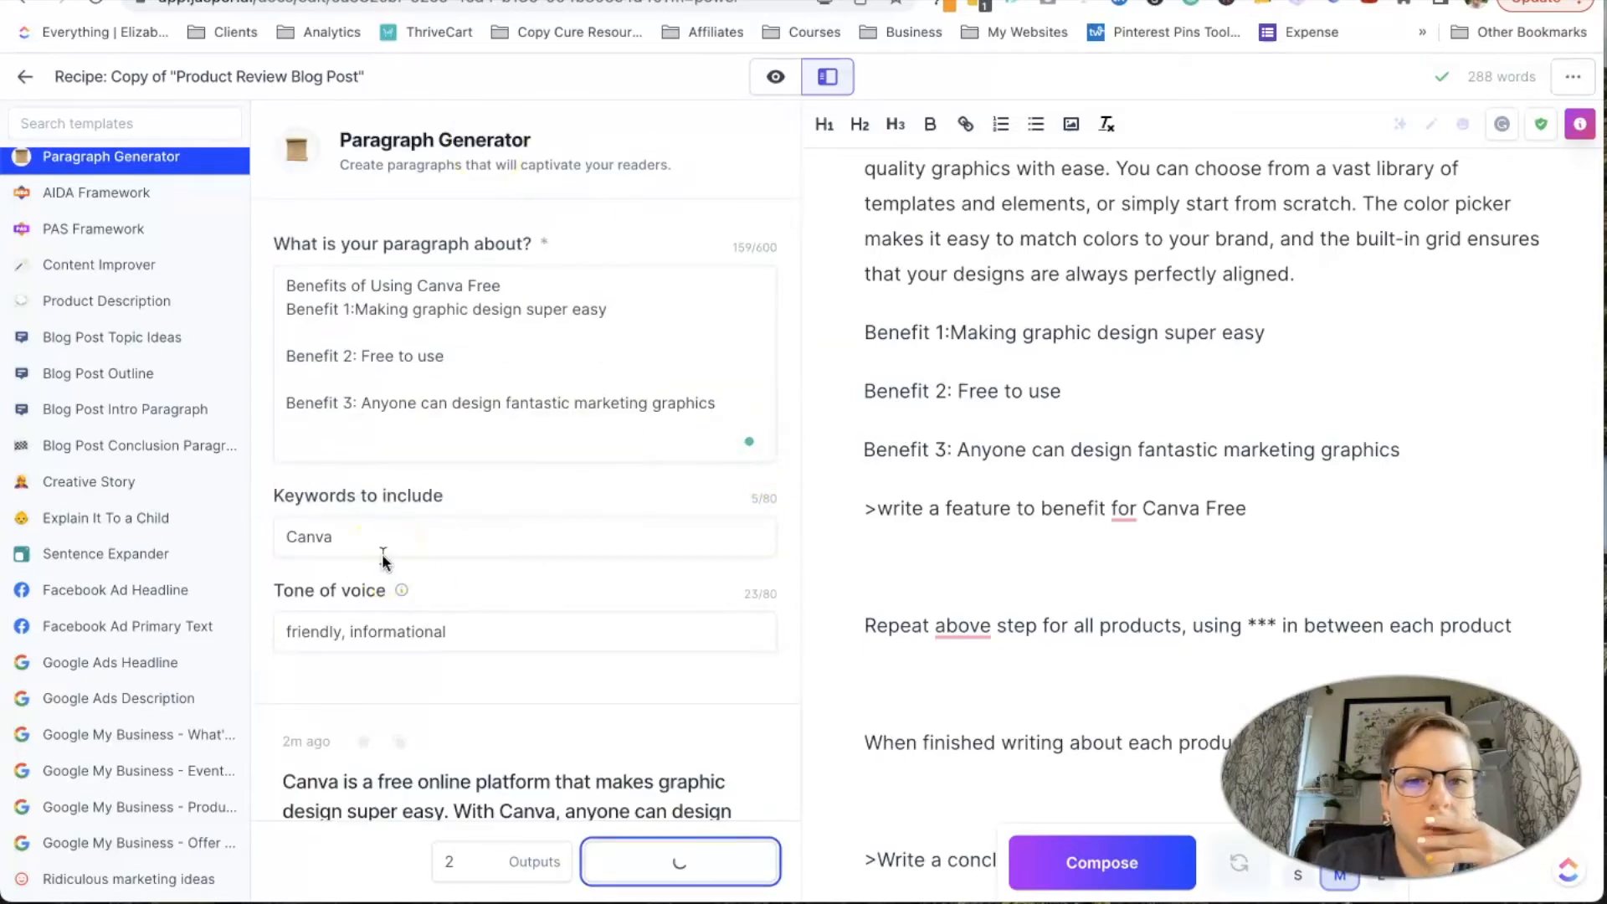
scroll(381, 554, "down", 5)
scroll(390, 586, "up", 5)
- Set the Paragraph Generator's tone of voice to "educational, friendly" and generate two new Canva Free benefits paragraphs
triple_click(390, 632)
type("educational, frien")
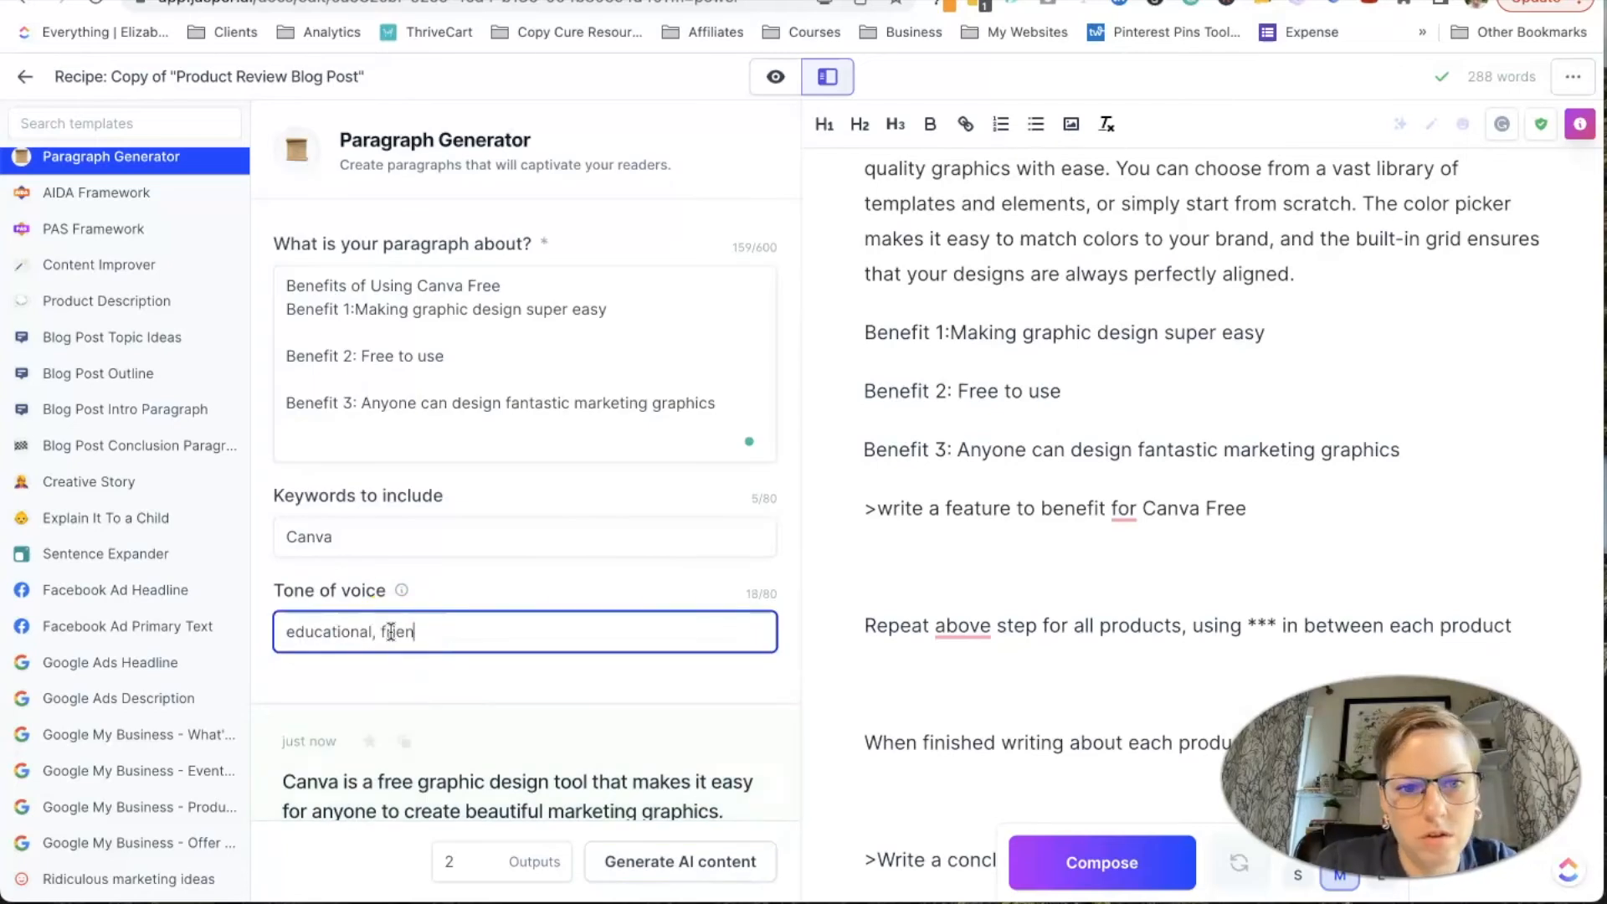
type("dly")
left_click(681, 862)
scroll(691, 579, "down", 5)
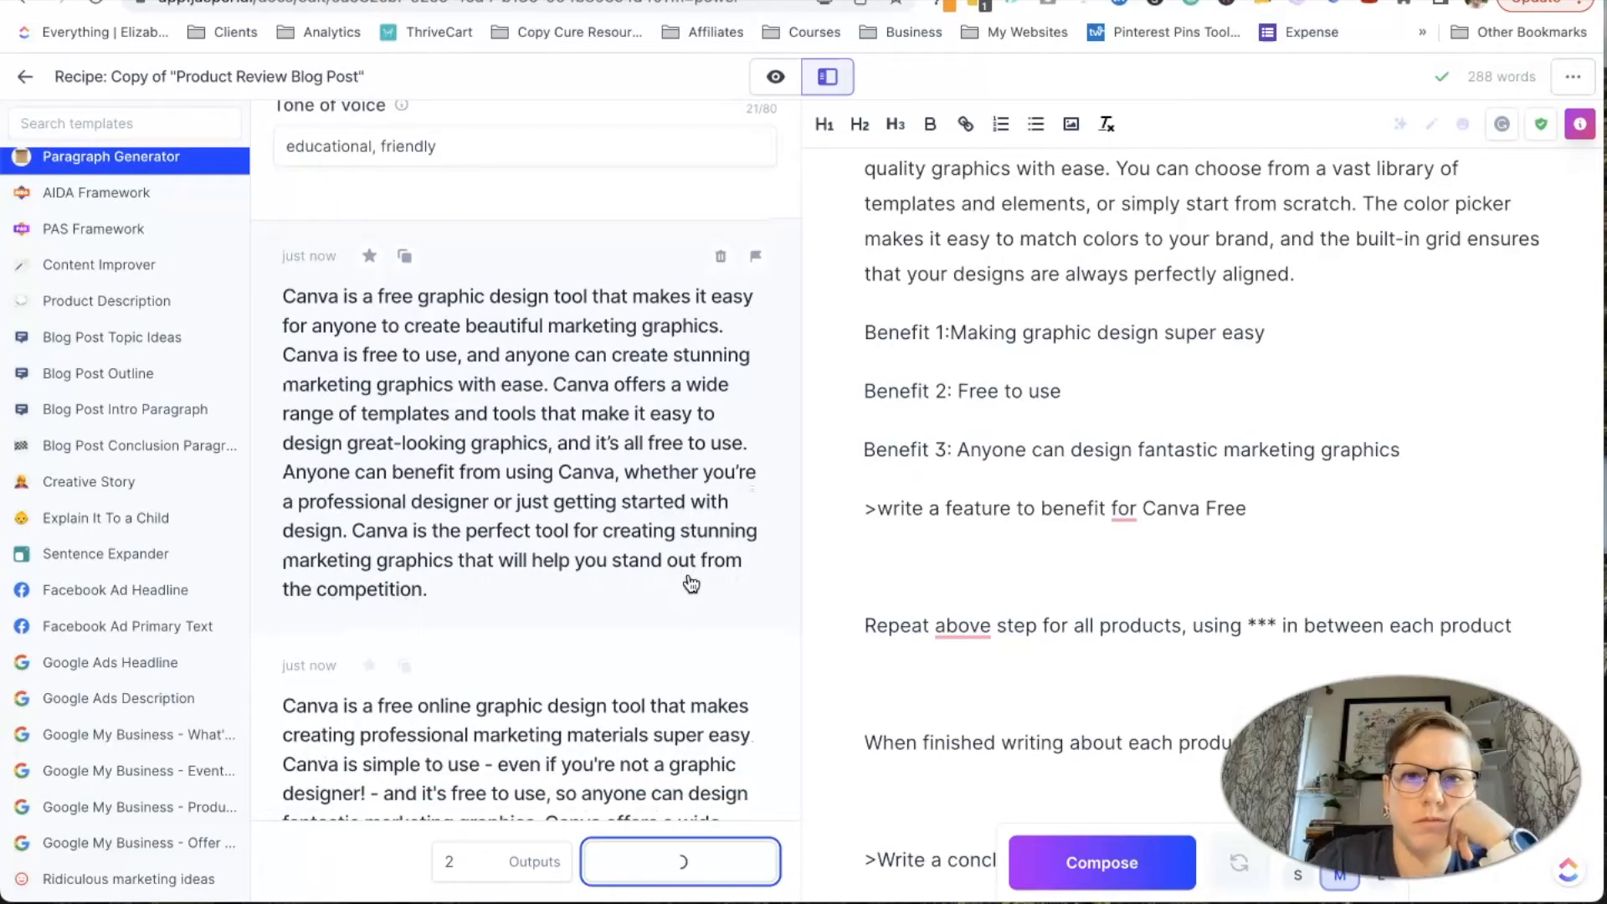
scroll(688, 584, "down", 5)
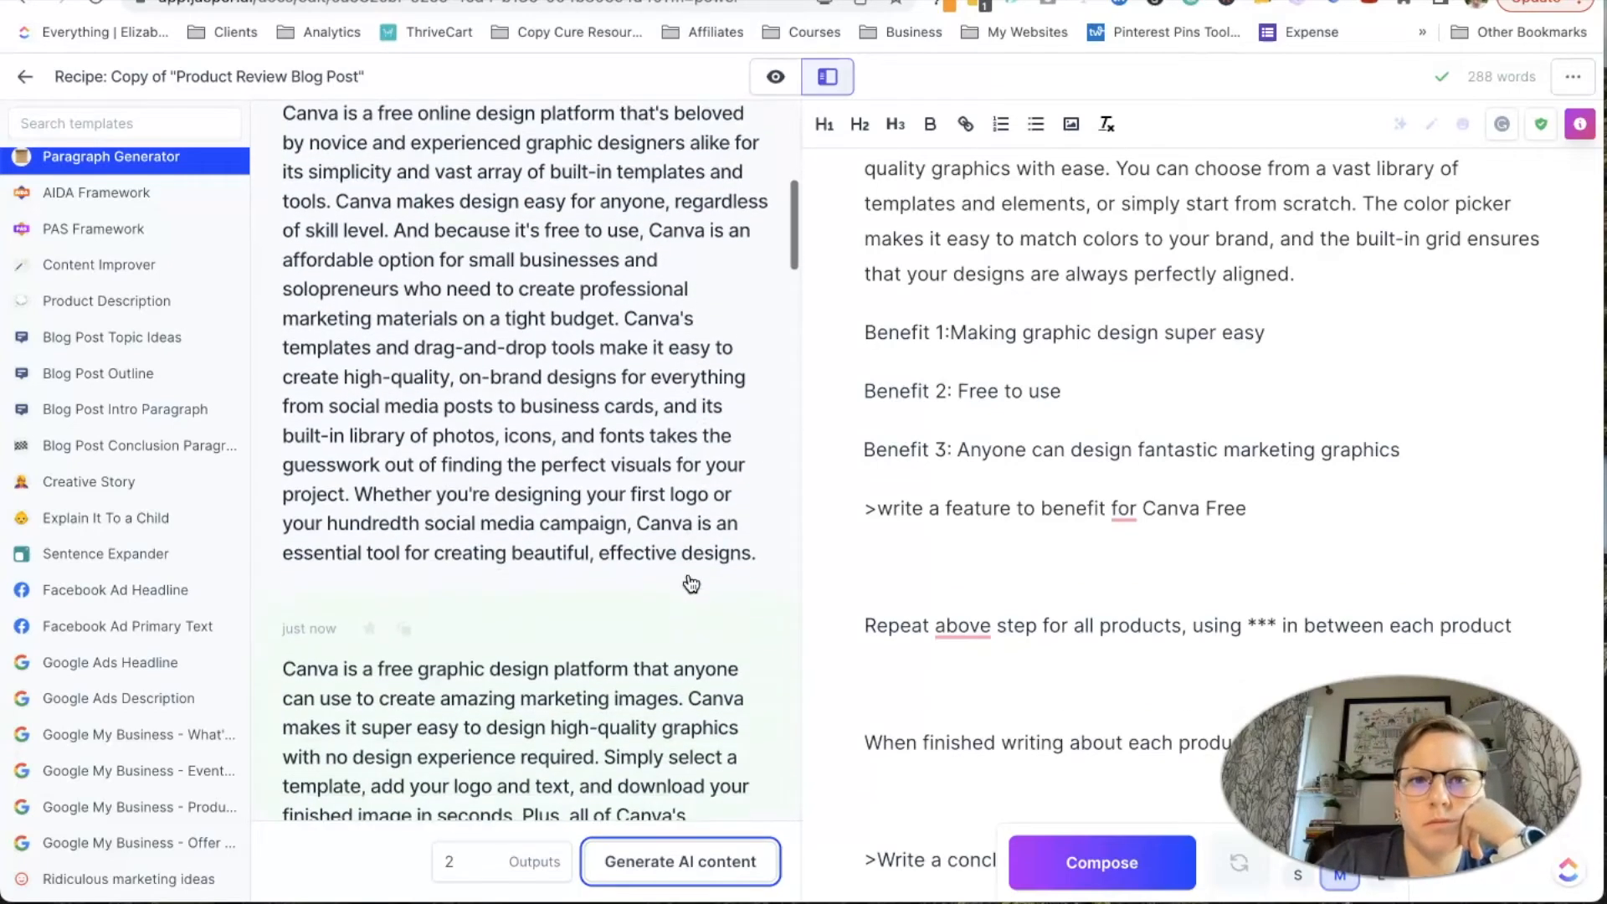
- Open the generated paragraph about the platform being beloved by novice and experienced designers and copy its text
left_click(969, 523)
scroll(969, 520, "down", 3)
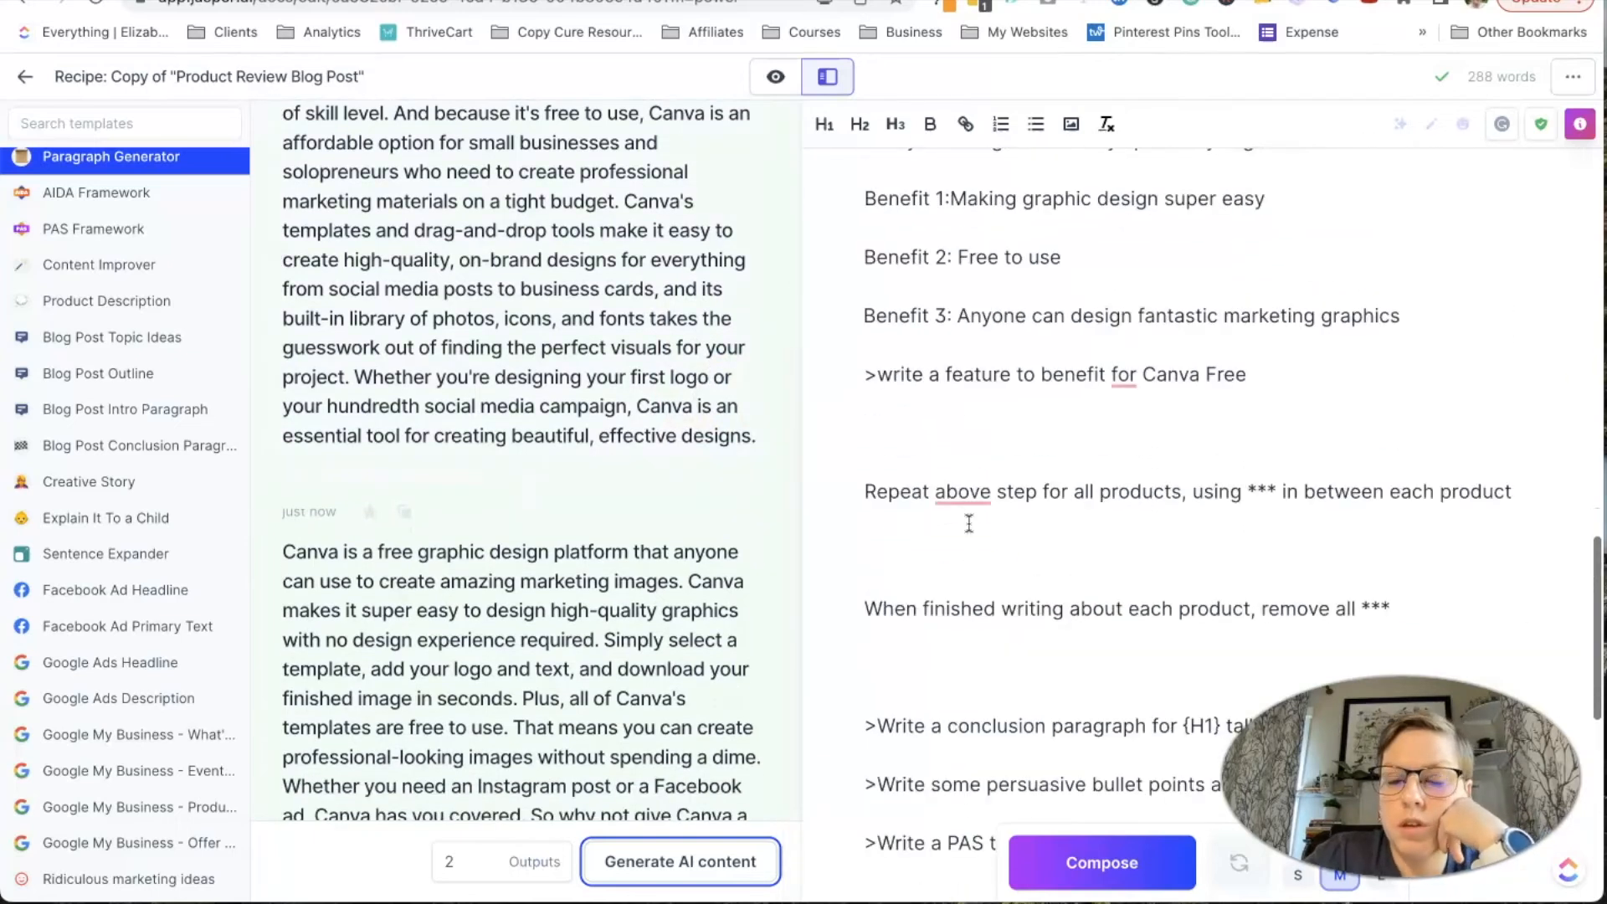
scroll(552, 368, "up", 5)
left_click(573, 393)
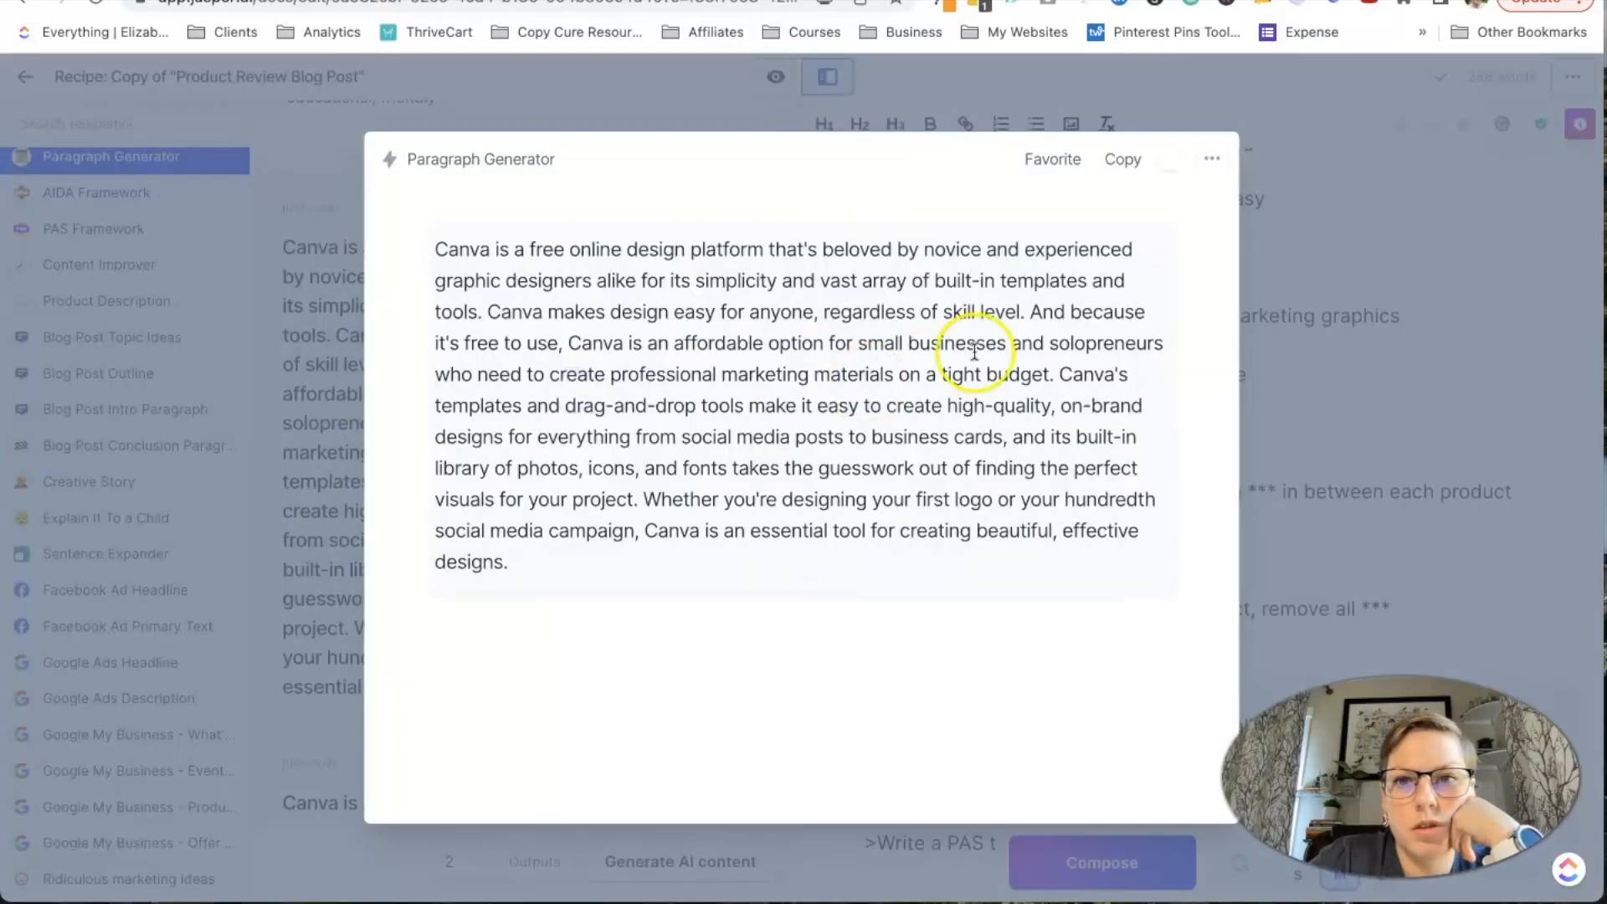
left_click(1126, 157)
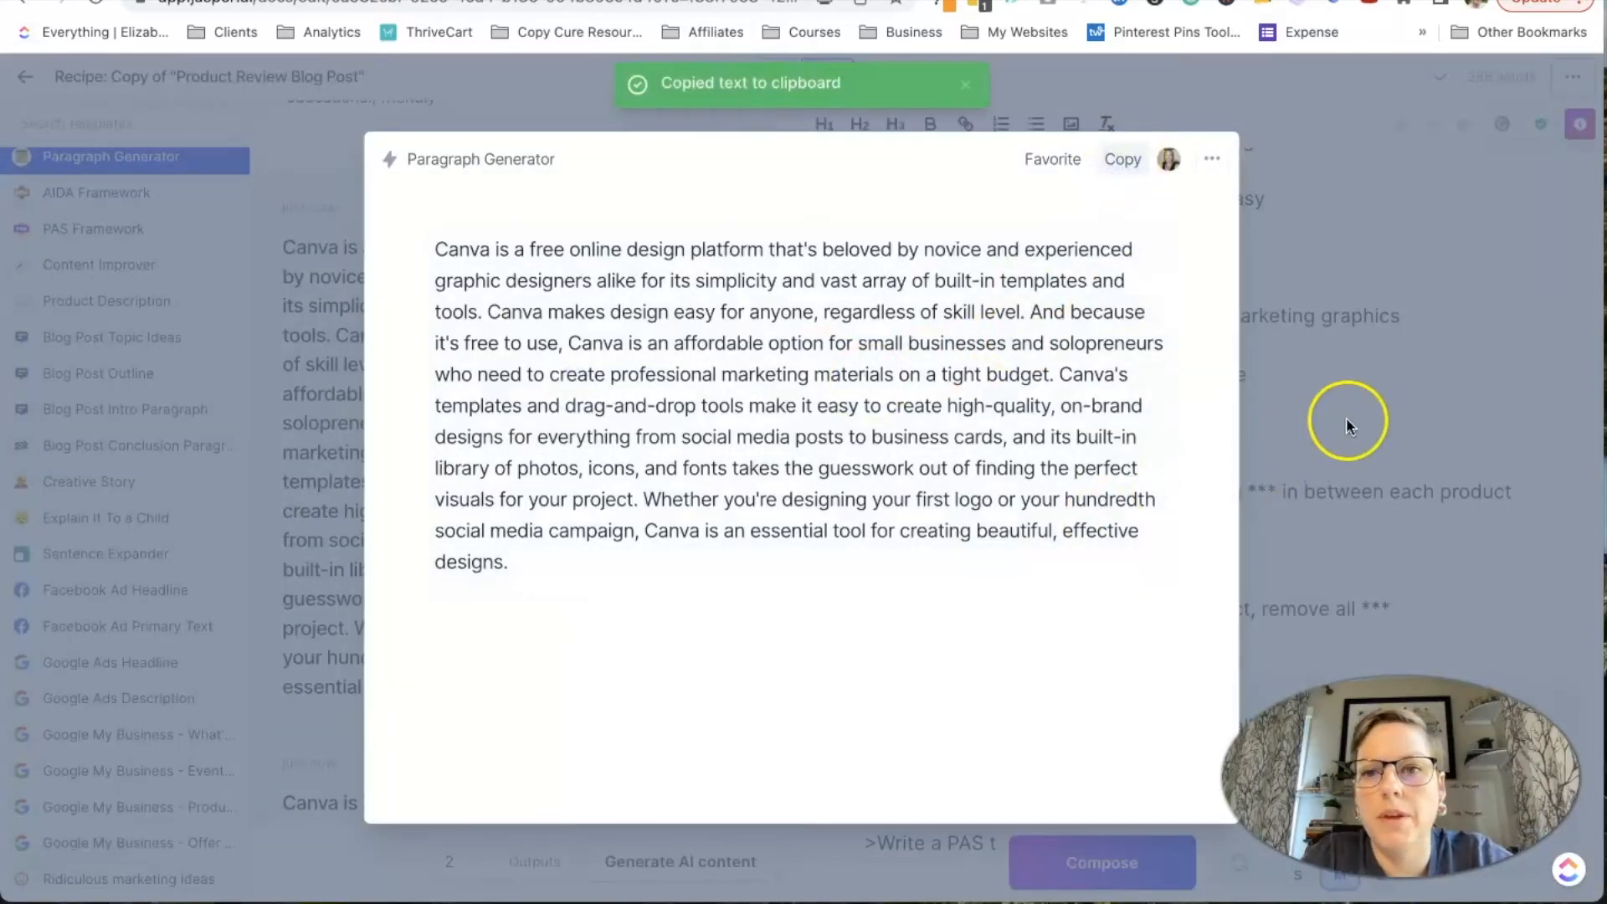
left_click(1324, 293)
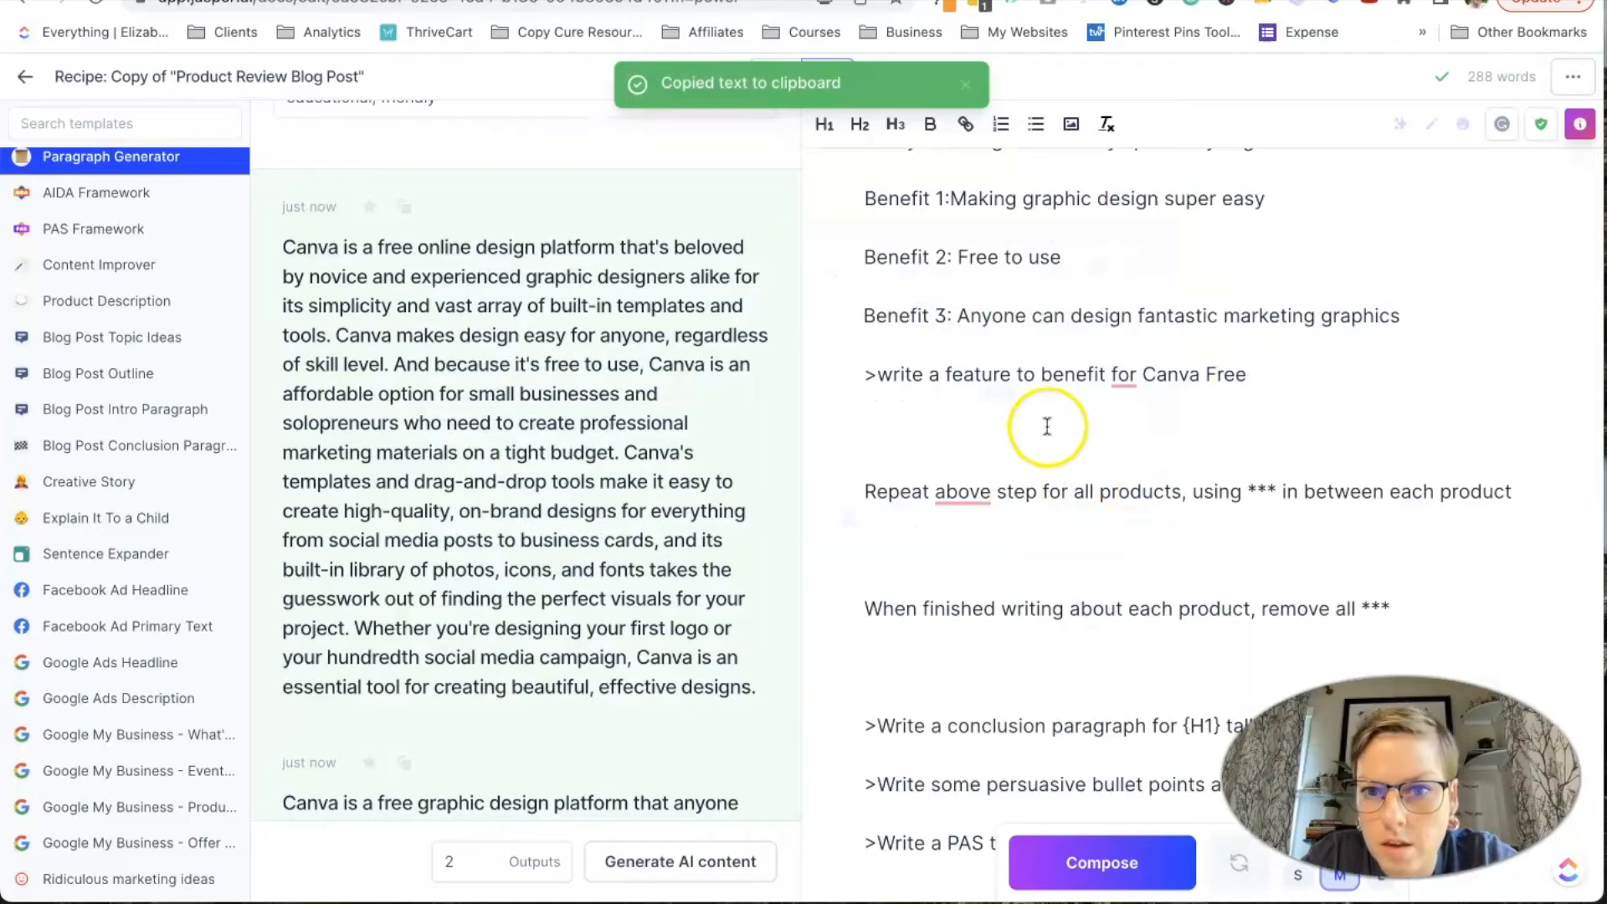
- Replace the three benefit lines and the feature-to-benefit command under Canva Free with the copied paragraph, minus its opening sentences before "Canva makes design easy"
scroll(1148, 382, "up", 2)
left_click_drag(1247, 529, 865, 352)
key("BackSpace")
key("super+v")
left_click_drag(1126, 383, 868, 308)
key("BackSpace")
key("BackSpace")
key("Return")
scroll(871, 307, "up", 3)
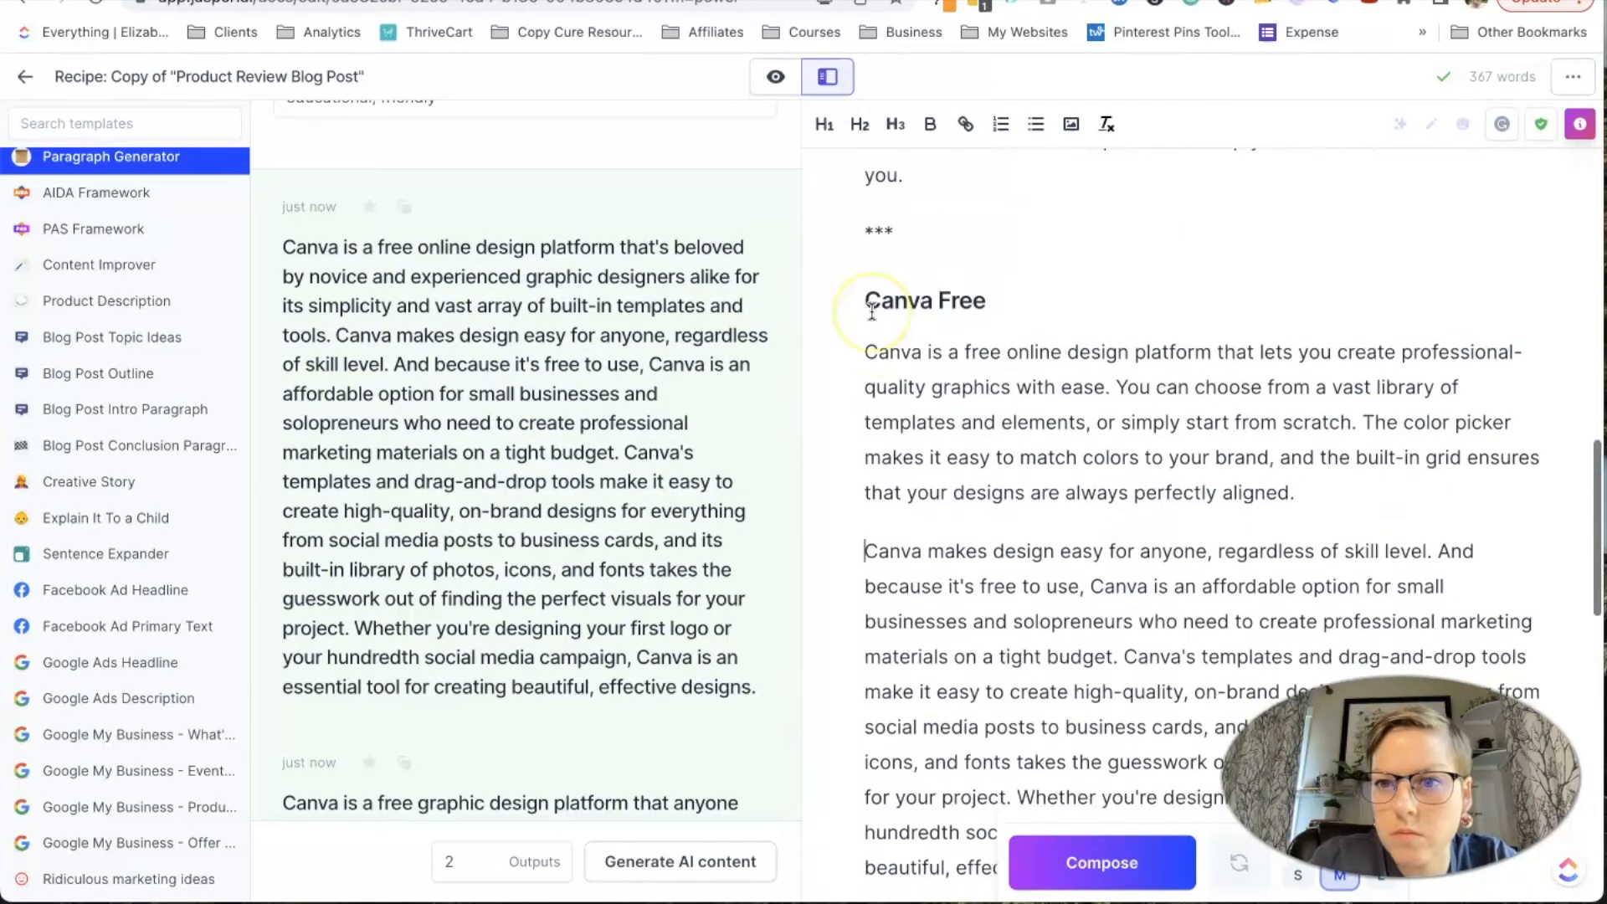
- Delete the sentence about design being easy regardless of skill level and start a separate paragraph at "Whether you're designing"
scroll(902, 300, "down", 1)
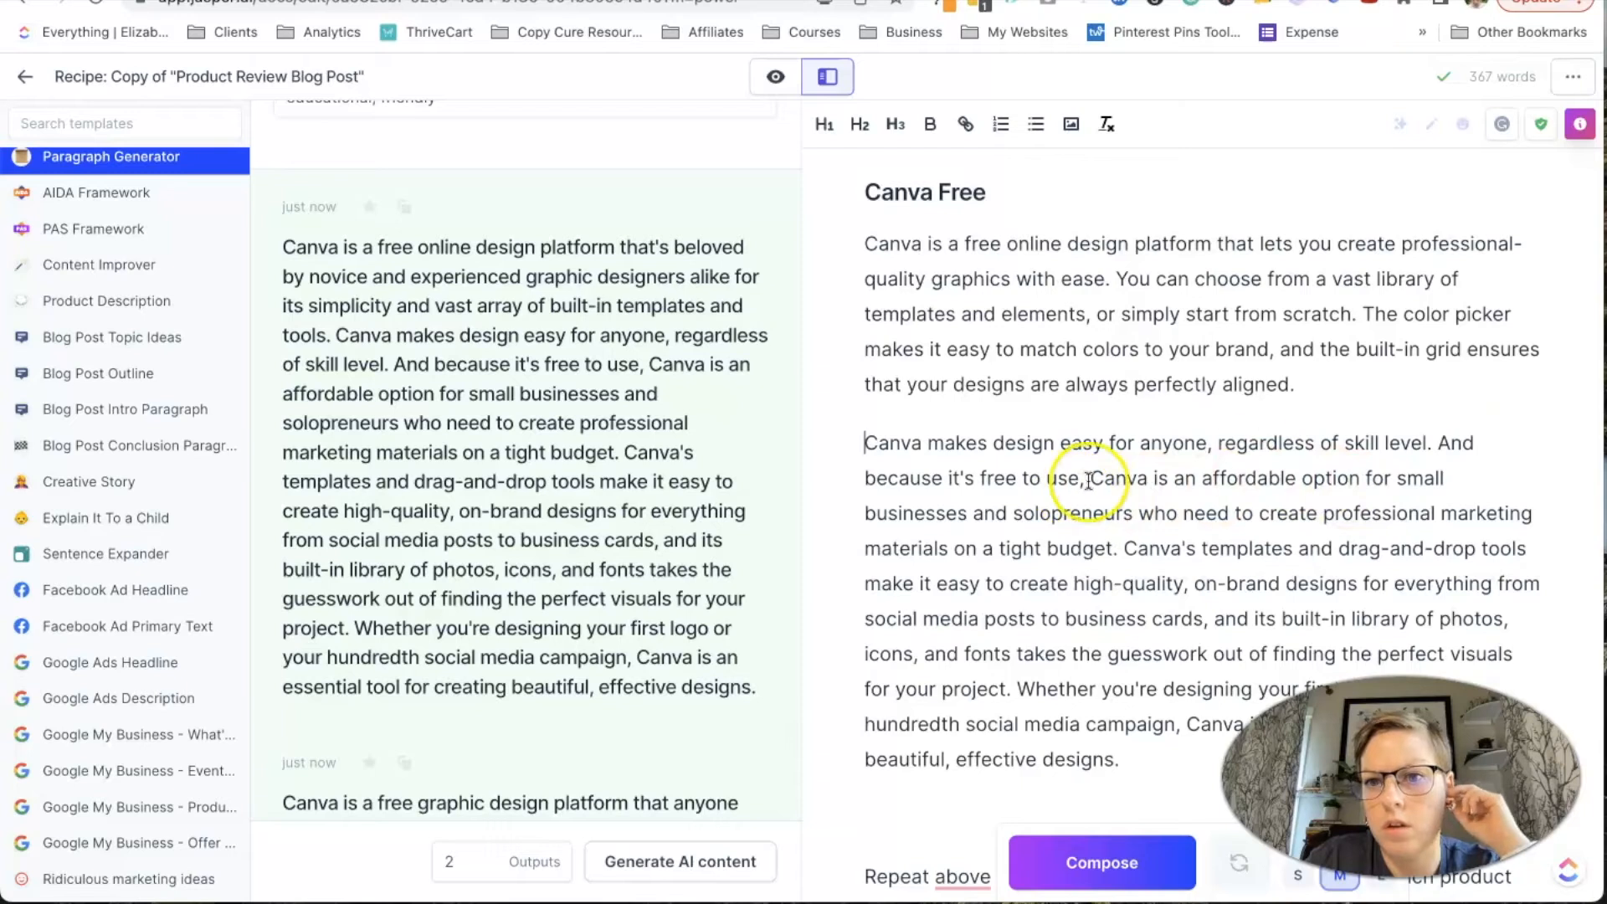
left_click_drag(1429, 444, 862, 445)
key("BackSpace")
scroll(871, 457, "down", 2)
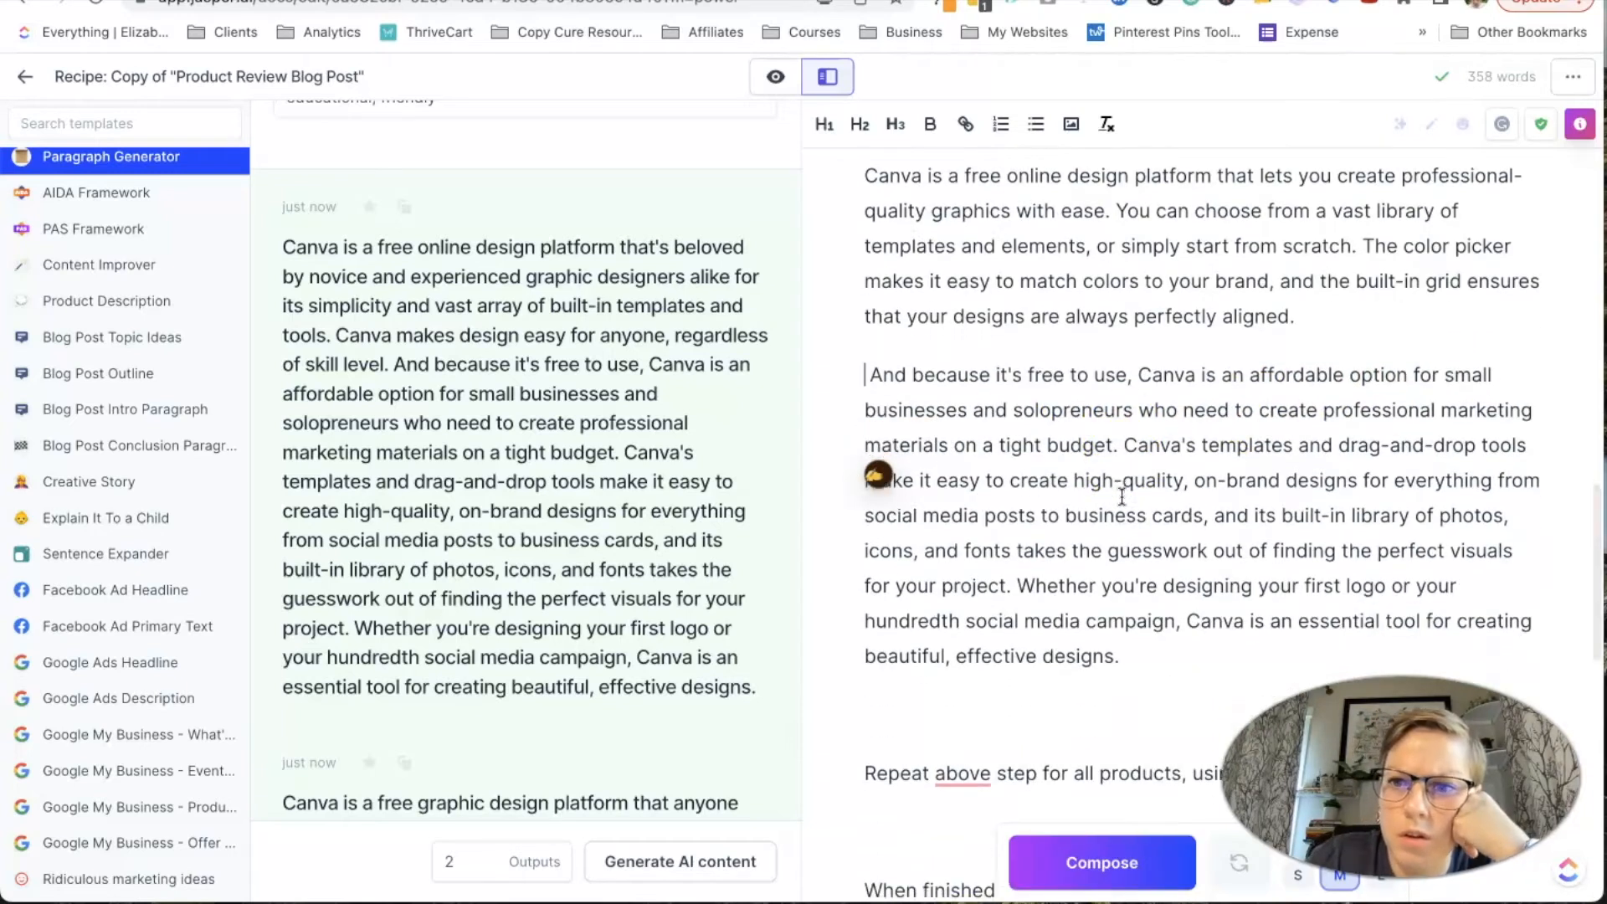
left_click(1021, 430)
key("Return")
scroll(1171, 452, "down", 3)
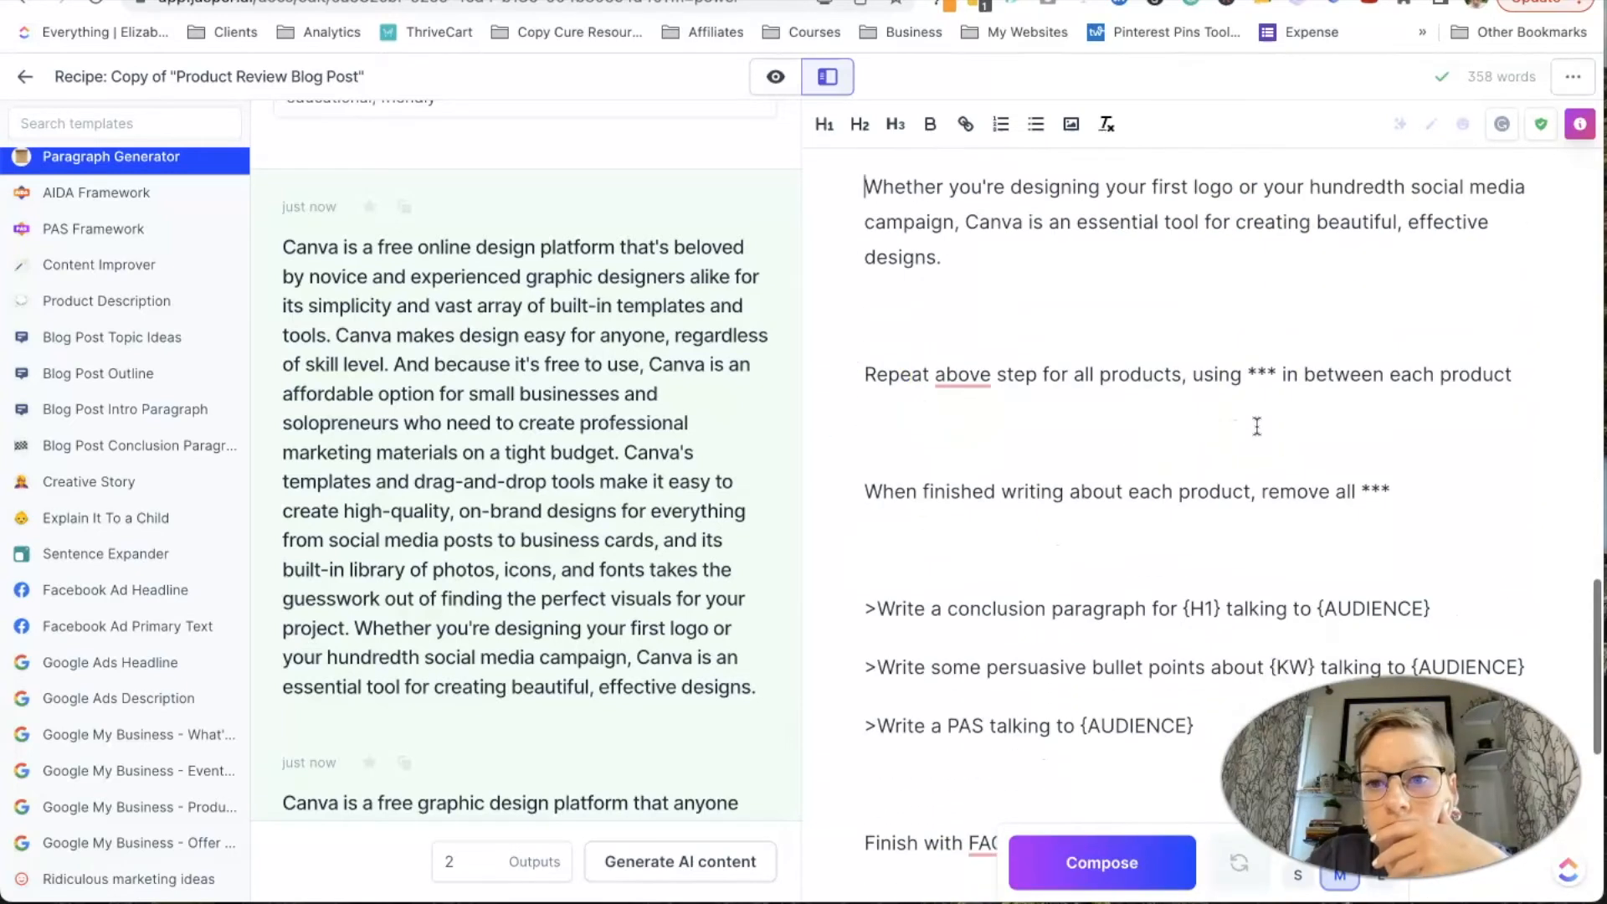
- Check the Canva Free vs Canva Paid outline in the "2022 Q1 Blog Content" Google Doc and return to the Jasper draft
scroll(1257, 426, "up", 1)
left_click(529, 2)
scroll(597, 504, "down", 1)
scroll(597, 504, "down", 3)
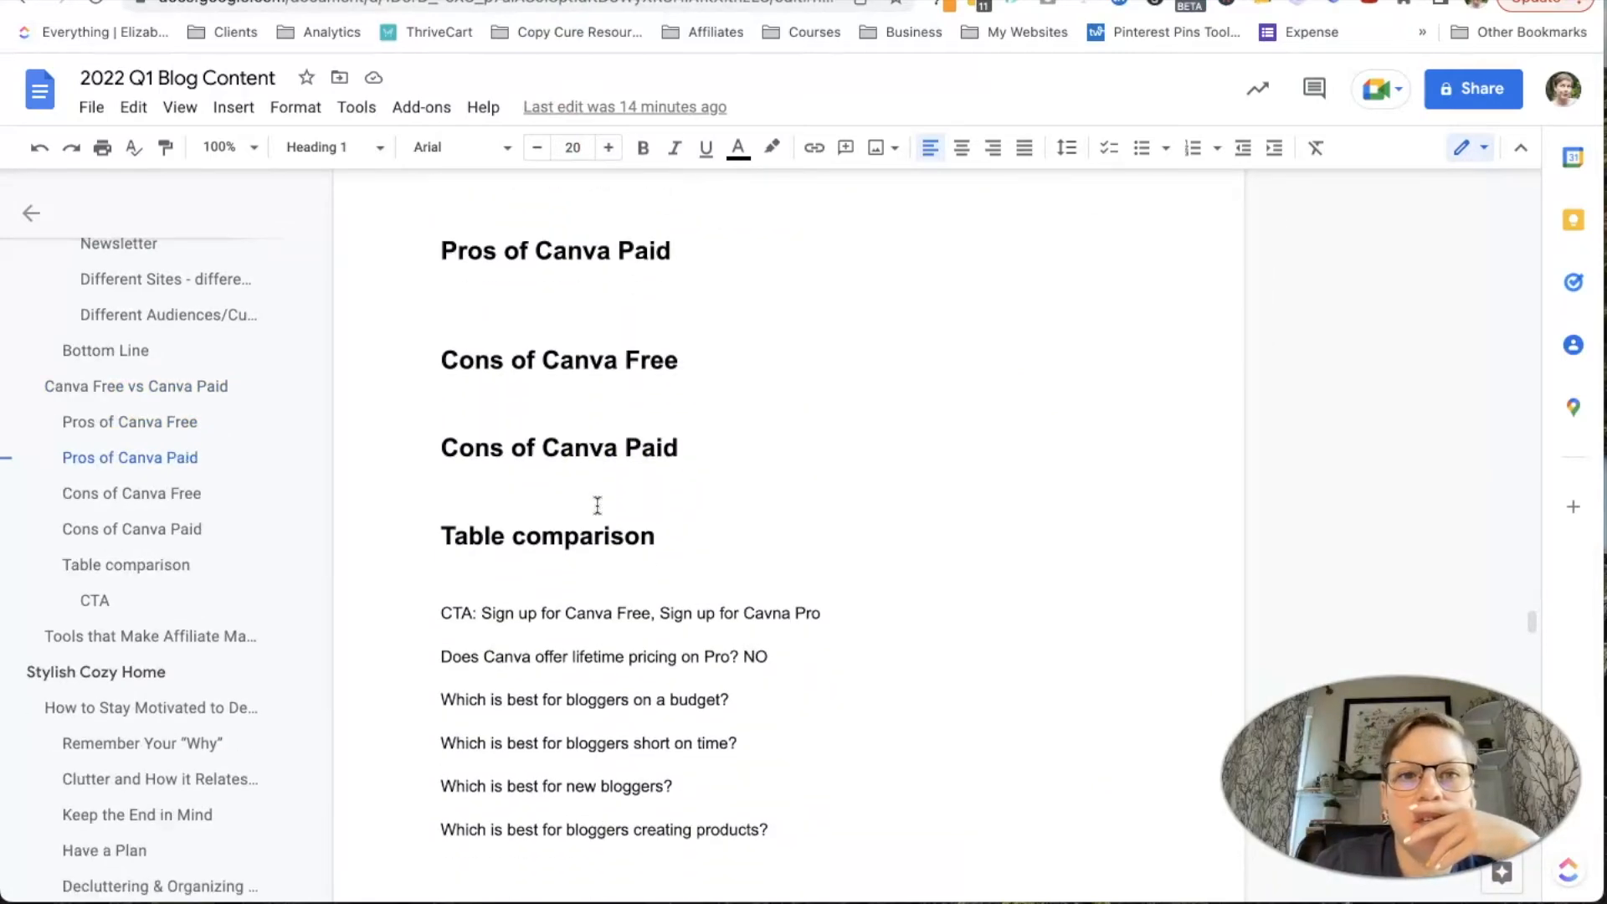
scroll(595, 538, "up", 2)
scroll(593, 537, "up", 1)
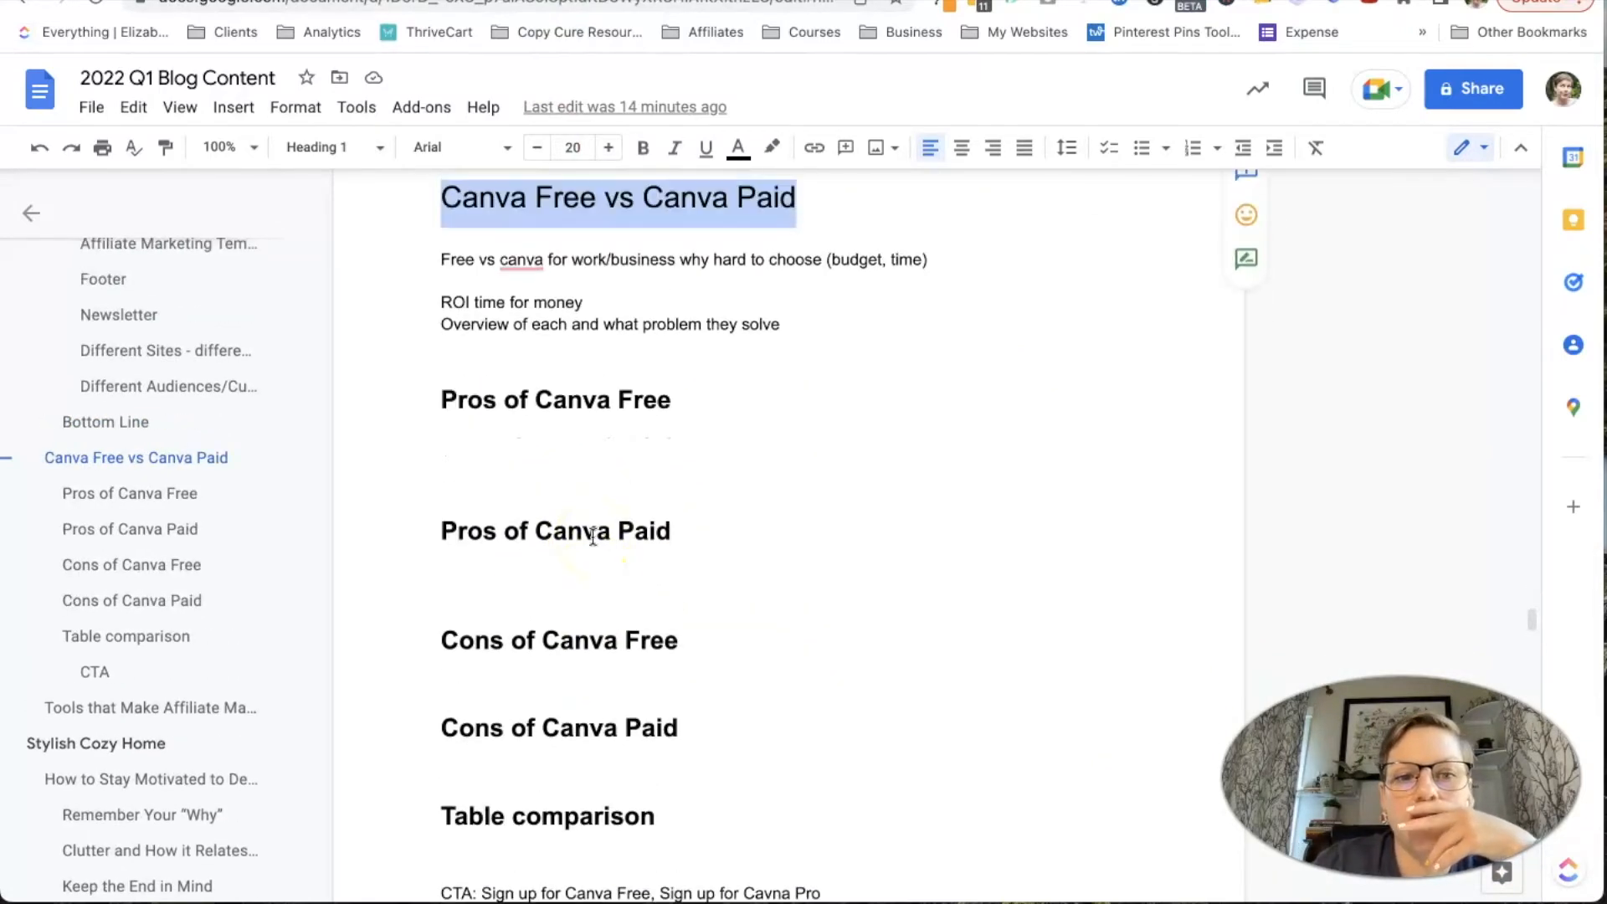
left_click(536, 1)
- Add a level-3 heading "Pros" below the last Canva Free paragraph and generate a bulleted list beneath it
scroll(1046, 428, "up", 6)
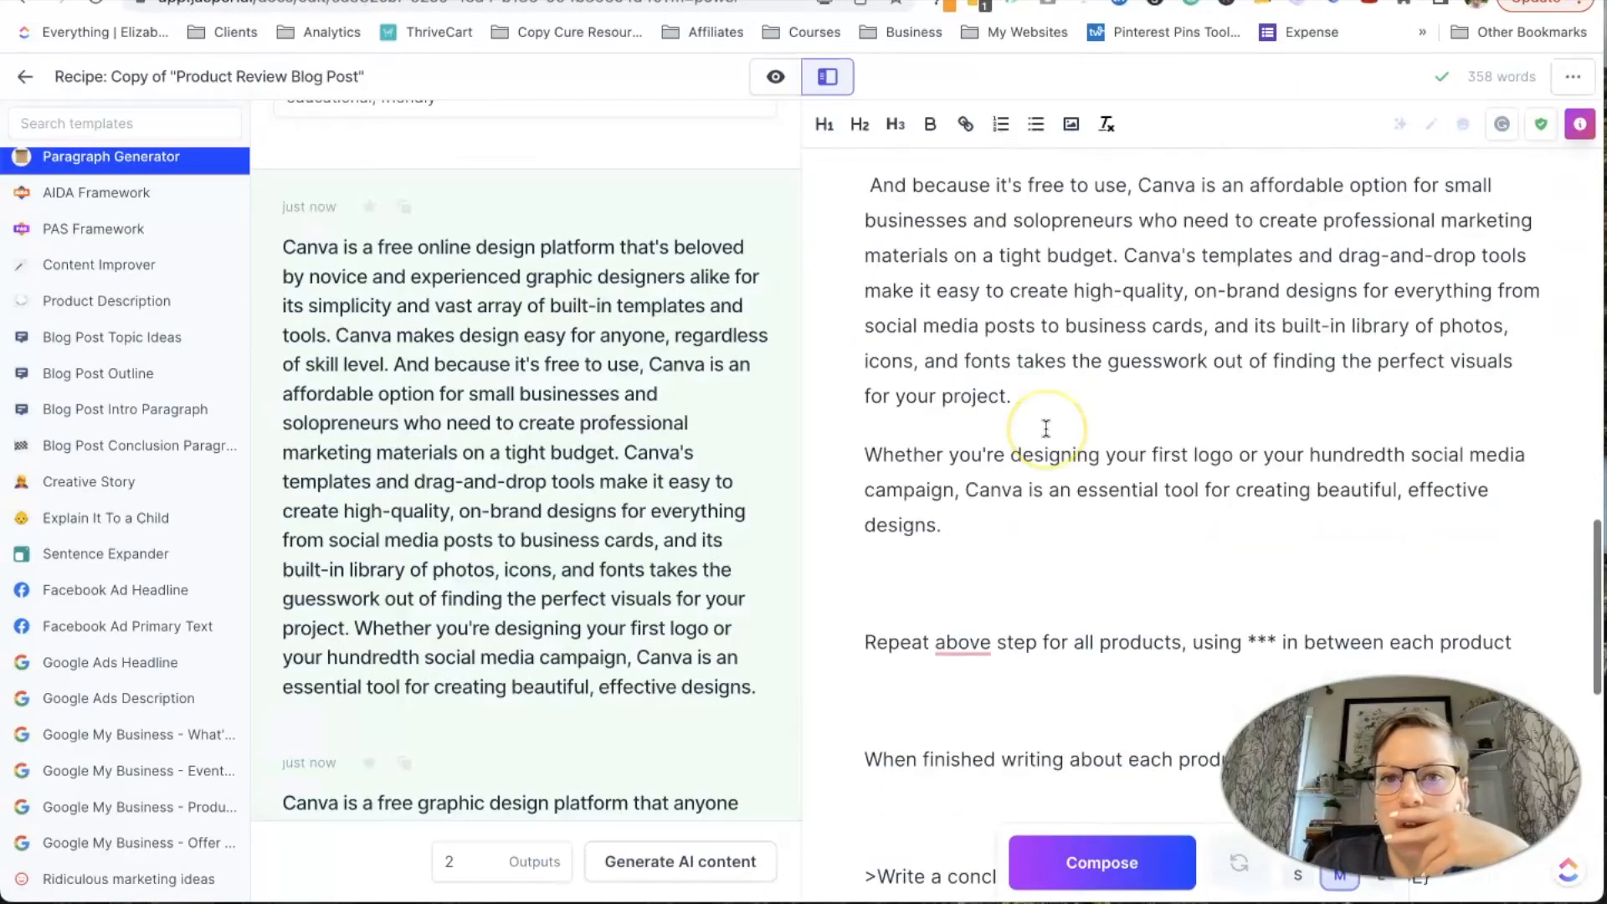
scroll(1046, 427, "down", 6)
left_click(1050, 467)
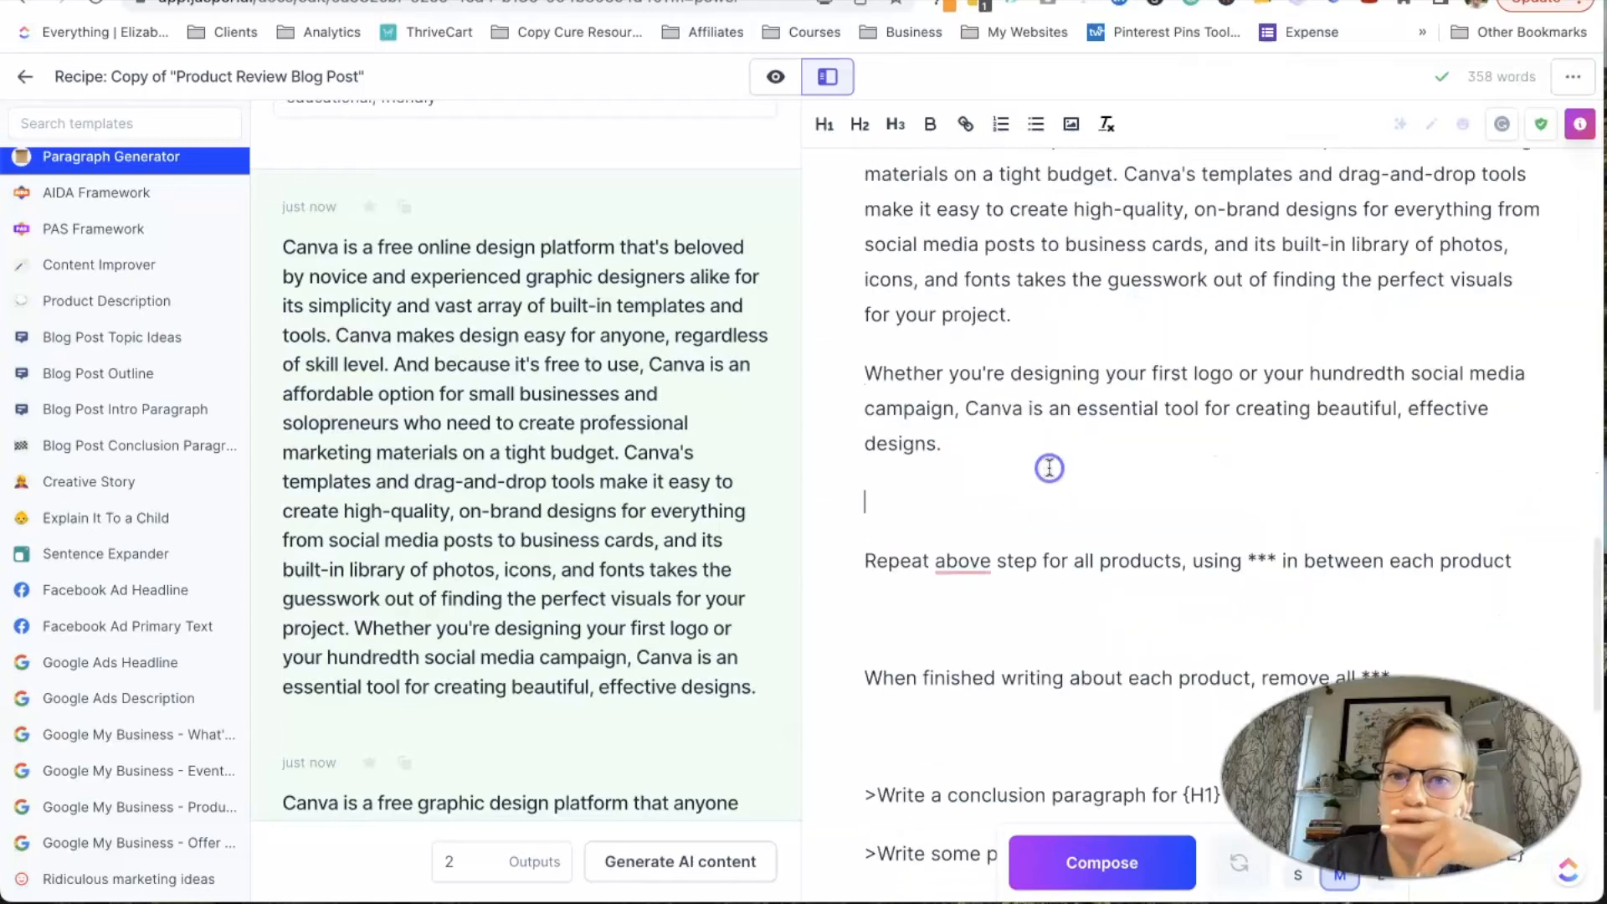
left_click(904, 124)
type("Pros")
key("Return")
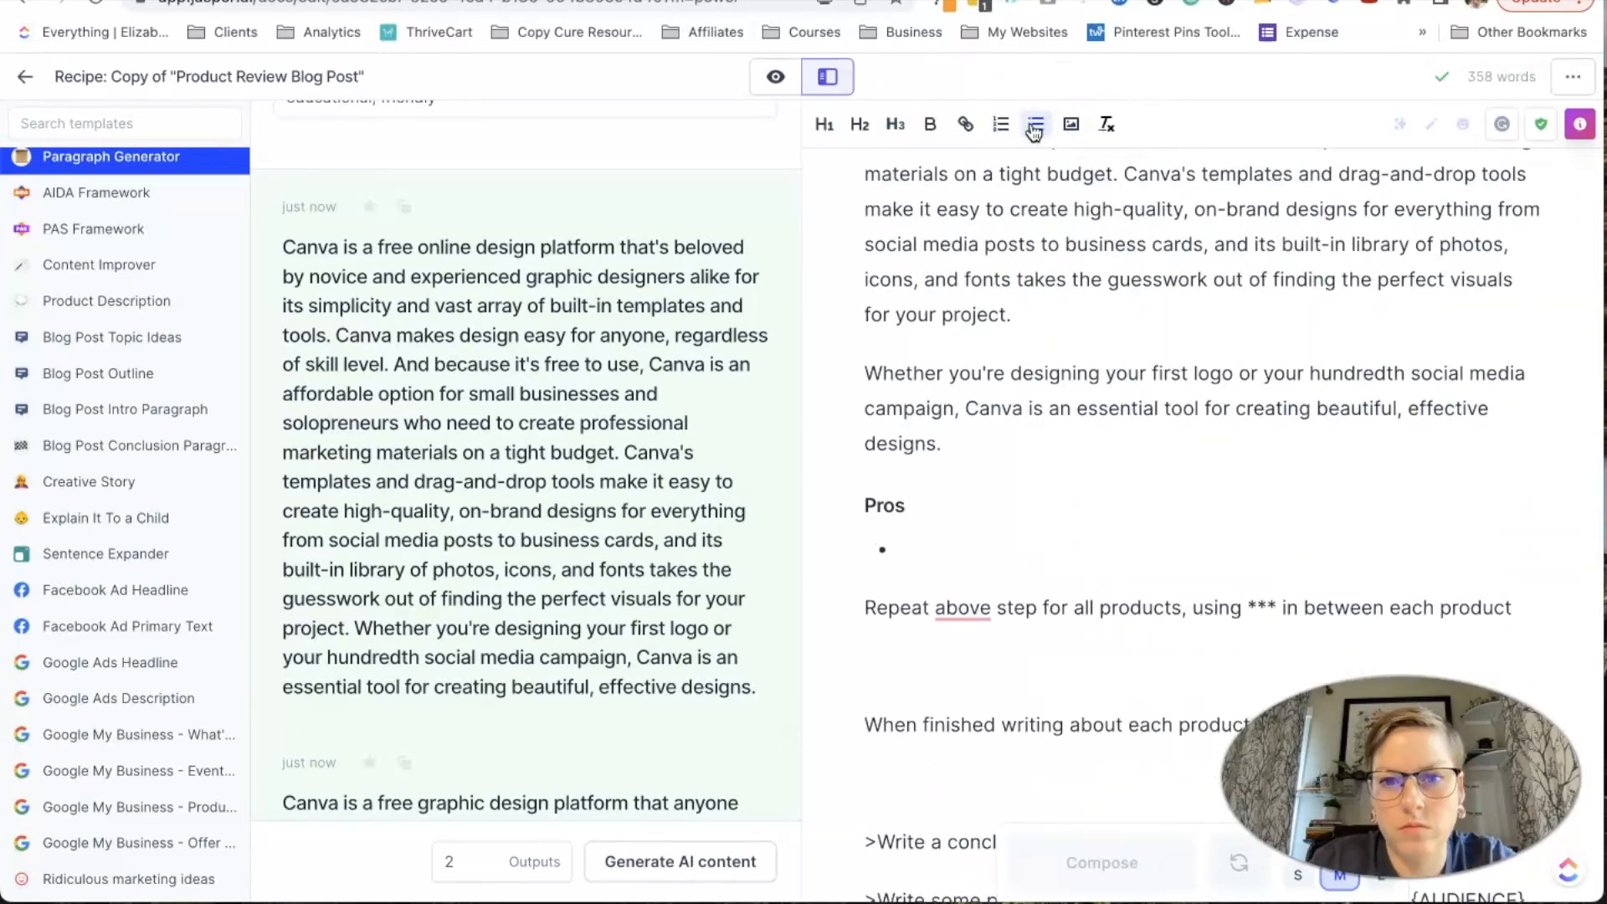
key("ctrl+v")
- Remove the stray colon and leading hyphens from the bullets in the Pros list
scroll(1289, 403, "down", 3)
left_click_drag(900, 517, 919, 476)
key("BackSpace")
key("BackSpace")
left_click(920, 436)
key("BackSpace")
key("BackSpace")
left_click(921, 397)
key("BackSpace")
key("BackSpace")
left_click(921, 359)
key("BackSpace")
key("BackSpace")
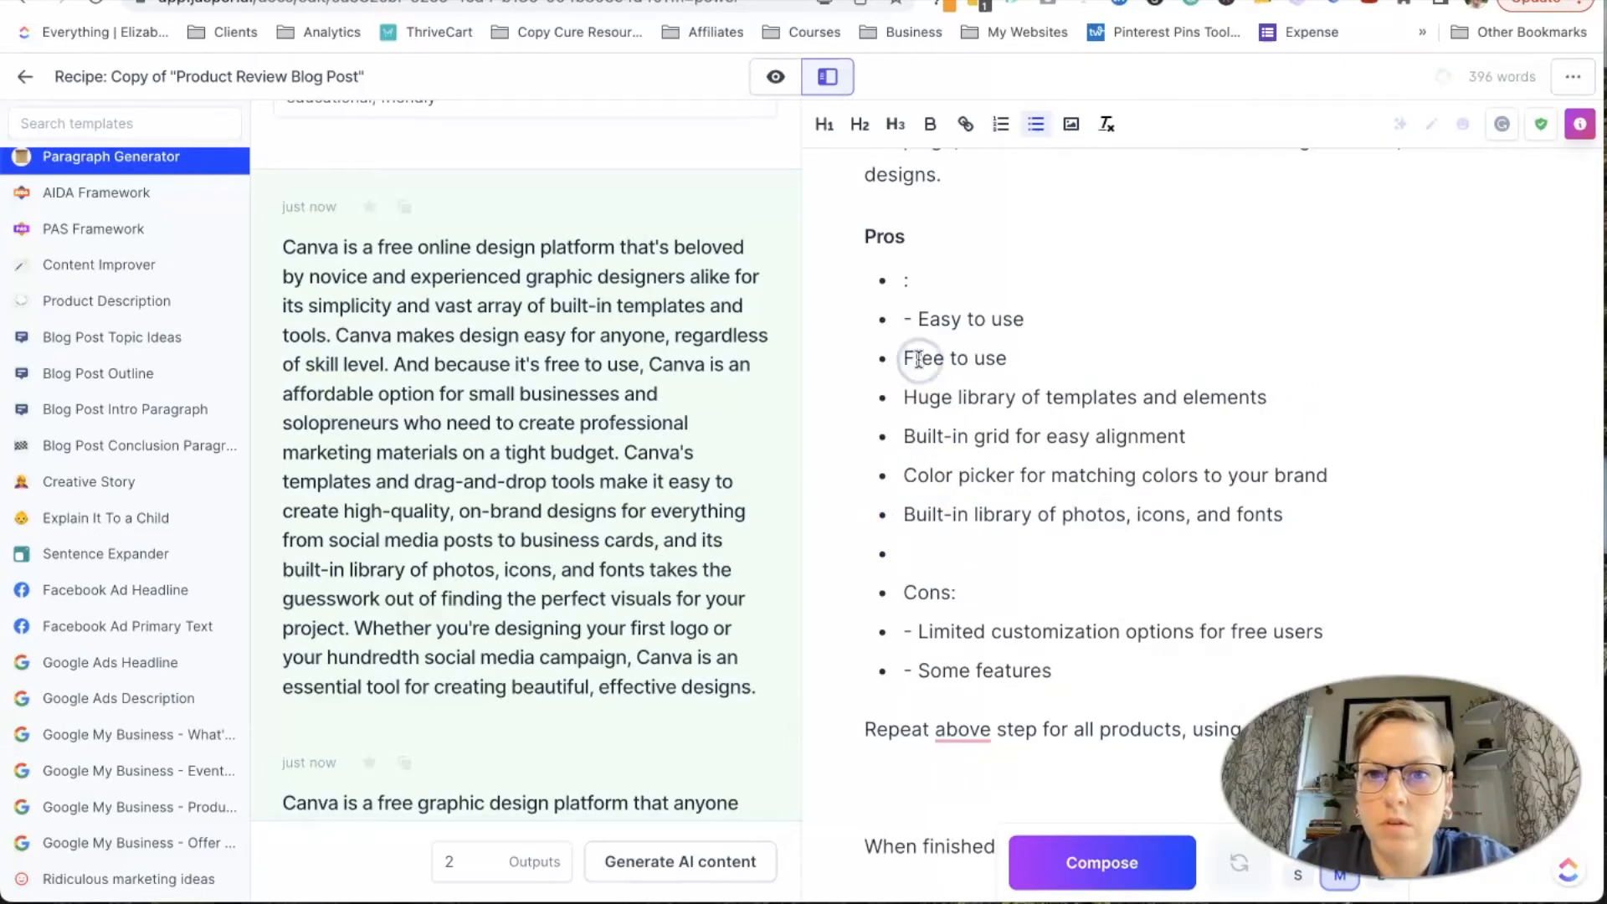
left_click(919, 319)
key("BackSpace")
key("BackSpace")
key("BackSpace")
key("BackSpace")
- Format "Cons:" as a level-3 heading and place the cursor on the blank line between it and the Pros list
left_click(895, 123)
scroll(940, 585, "up", 3)
scroll(940, 585, "down", 4)
scroll(872, 499, "up", 5)
scroll(869, 498, "down", 2)
scroll(869, 498, "down", 3)
left_click(870, 494)
- Change the paragraph topic to only "Downsides of Using Canva Free" and generate two outputs
scroll(340, 323, "up", 6)
double_click(324, 286)
type("Downsides")
scroll(476, 453, "down", 2)
scroll(519, 601, "down", 4)
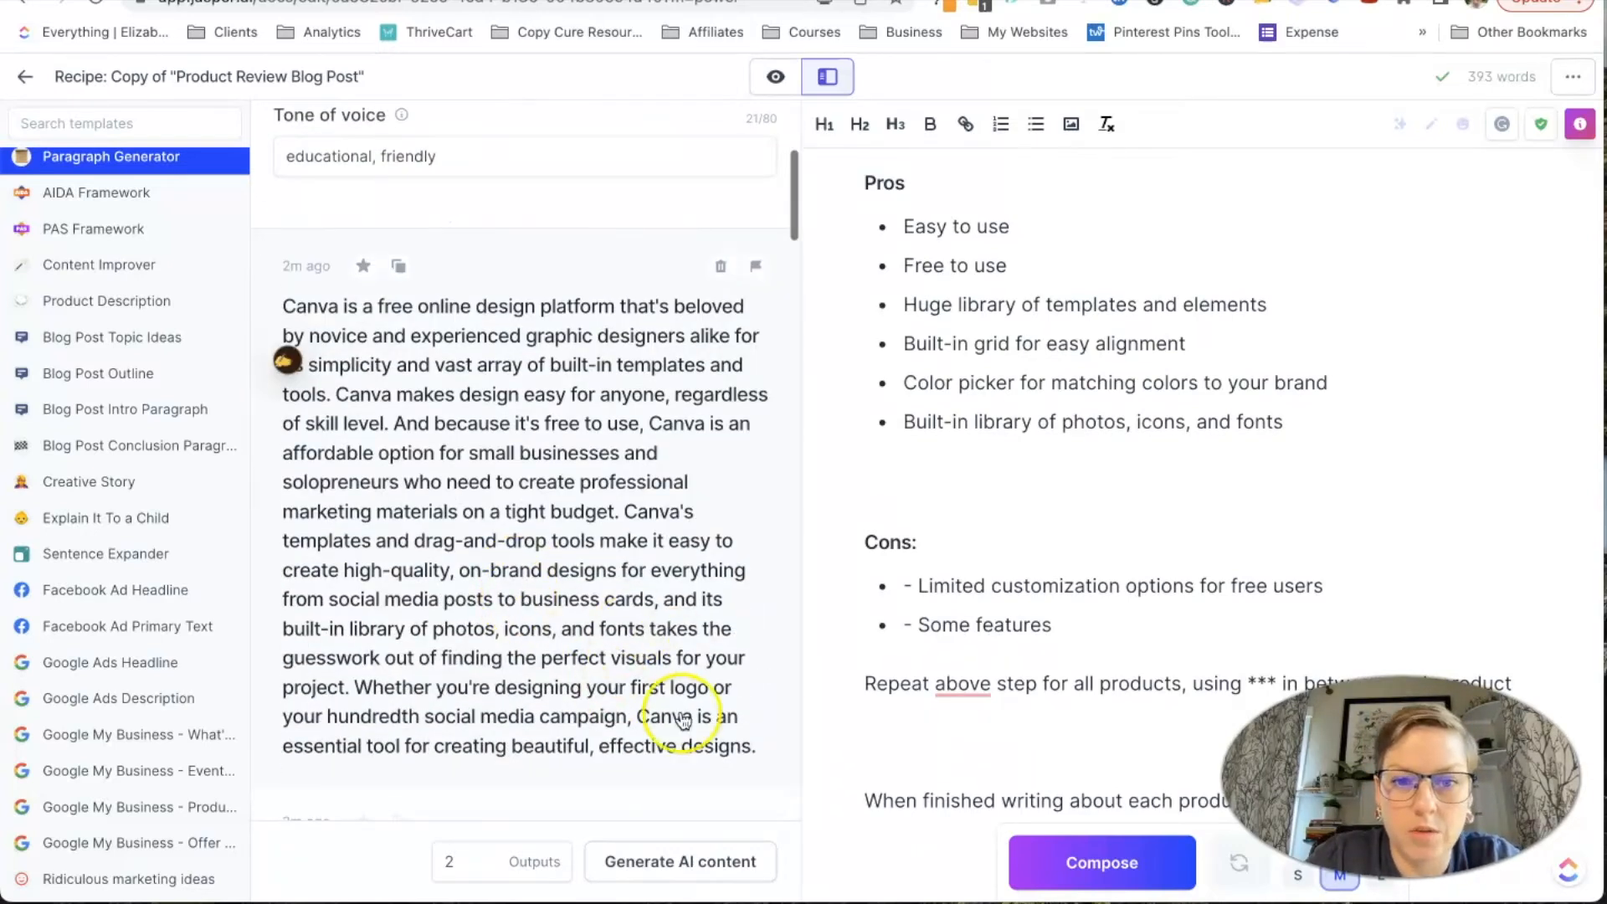
left_click(651, 876)
scroll(620, 297, "up", 5)
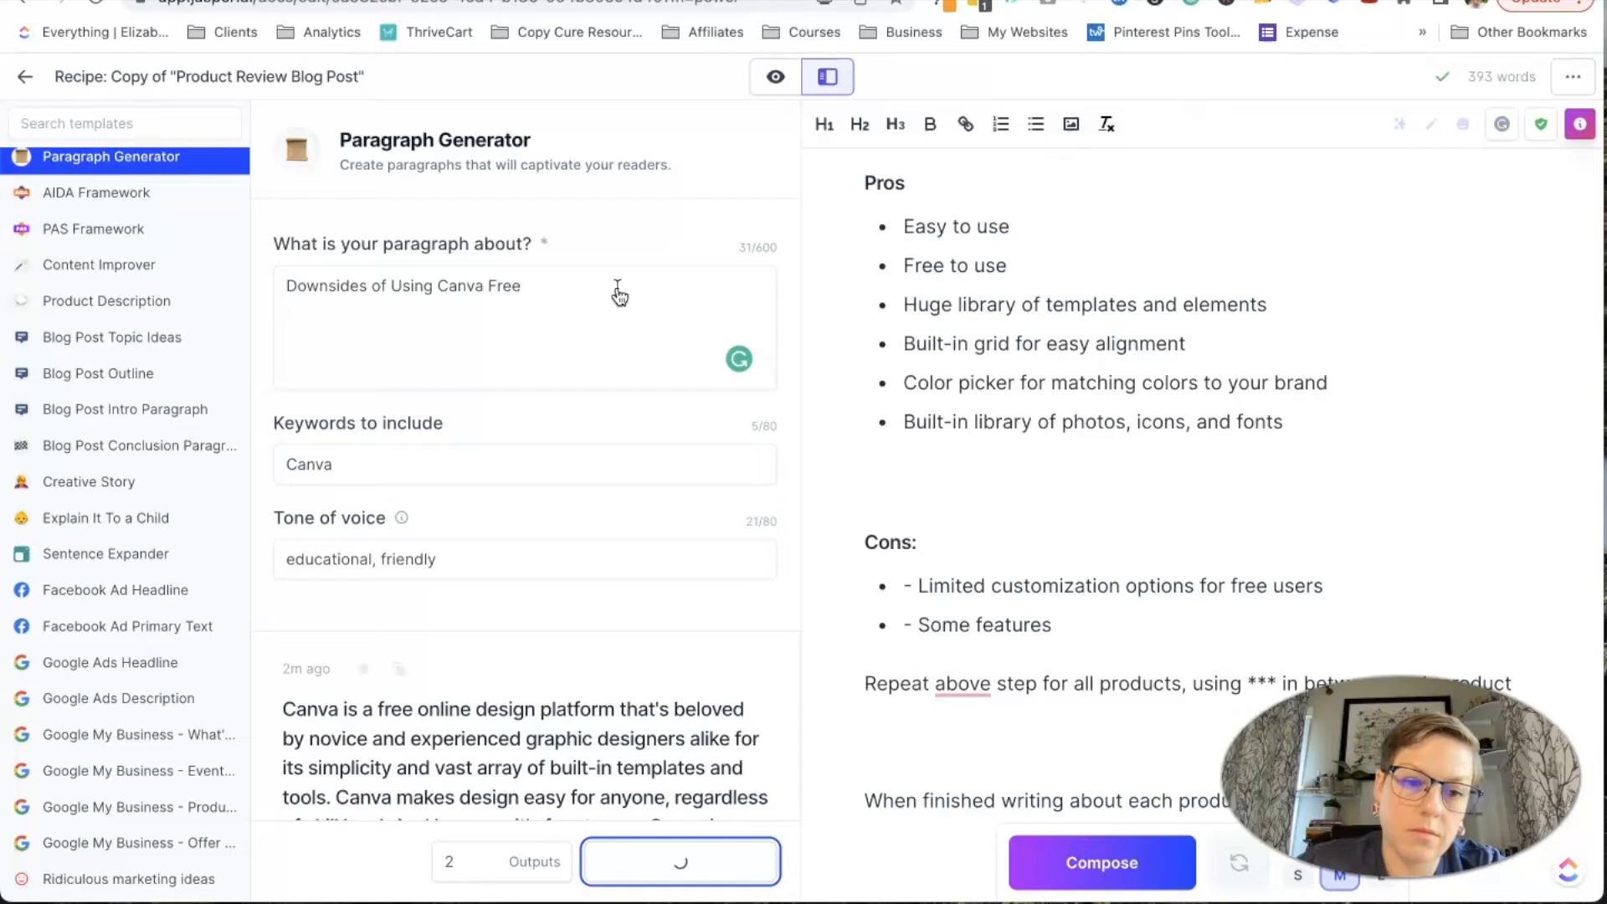
- Insert the generated downsides paragraph above the Cons heading, starting from "Canva offers both a free and a premium subscription"
scroll(550, 617, "down", 8)
scroll(550, 618, "down", 2)
left_click(680, 653)
left_click(1398, 338)
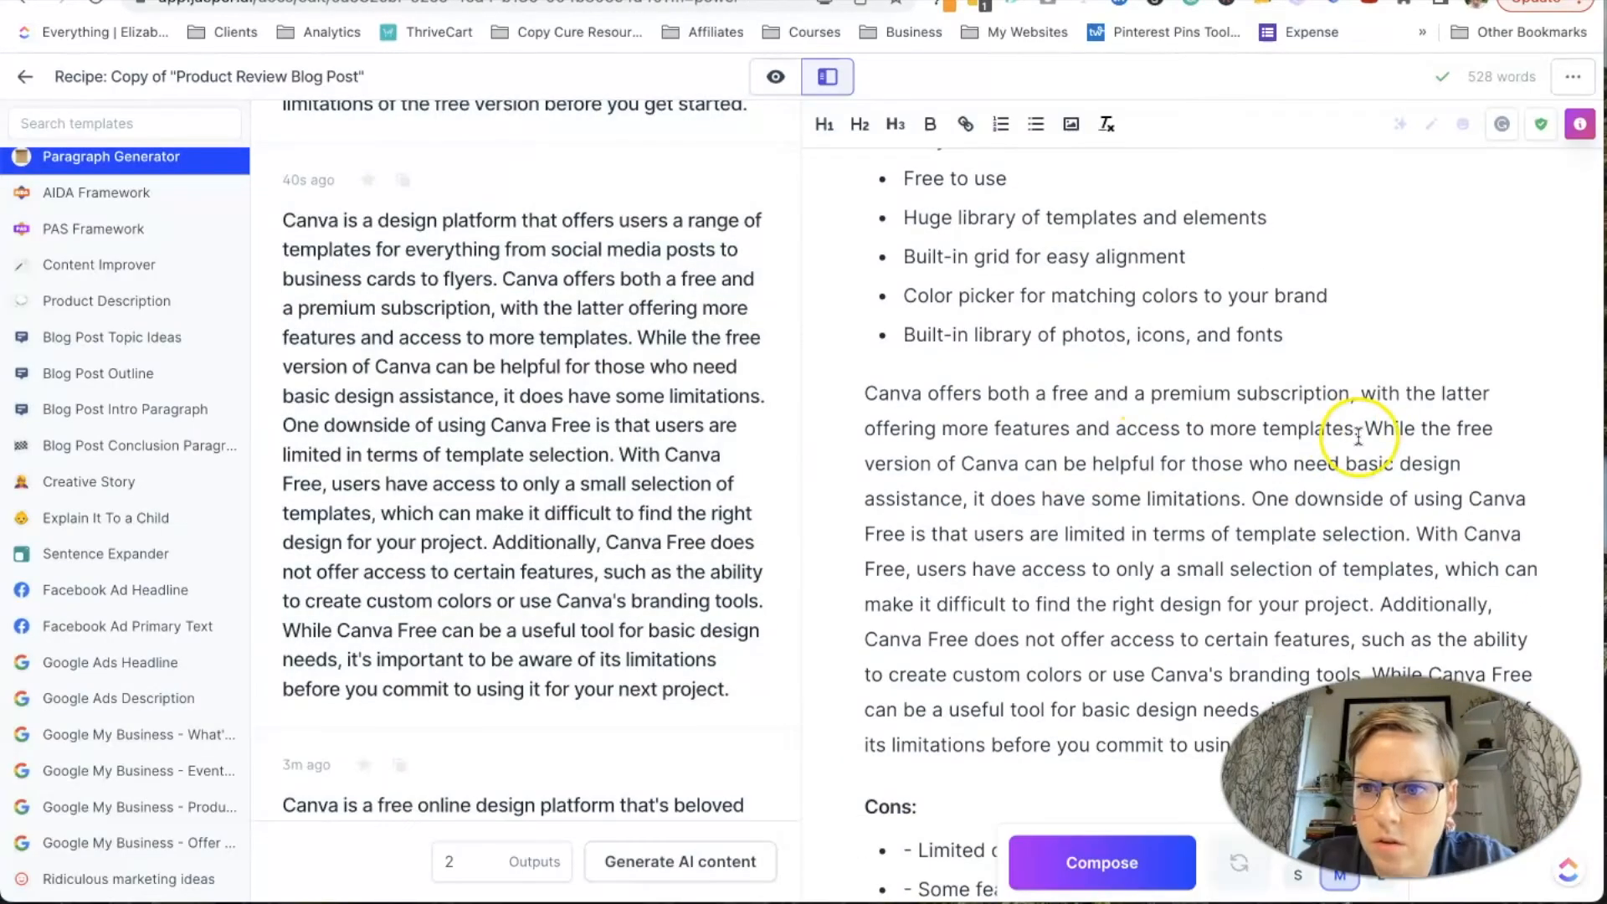
- Move the sentence about free and premium subscriptions into the intro's big-question paragraph and follow it with "So which is right for you?"
left_click_drag(1358, 436, 865, 392)
key("super+x")
scroll(981, 437, "up", 10)
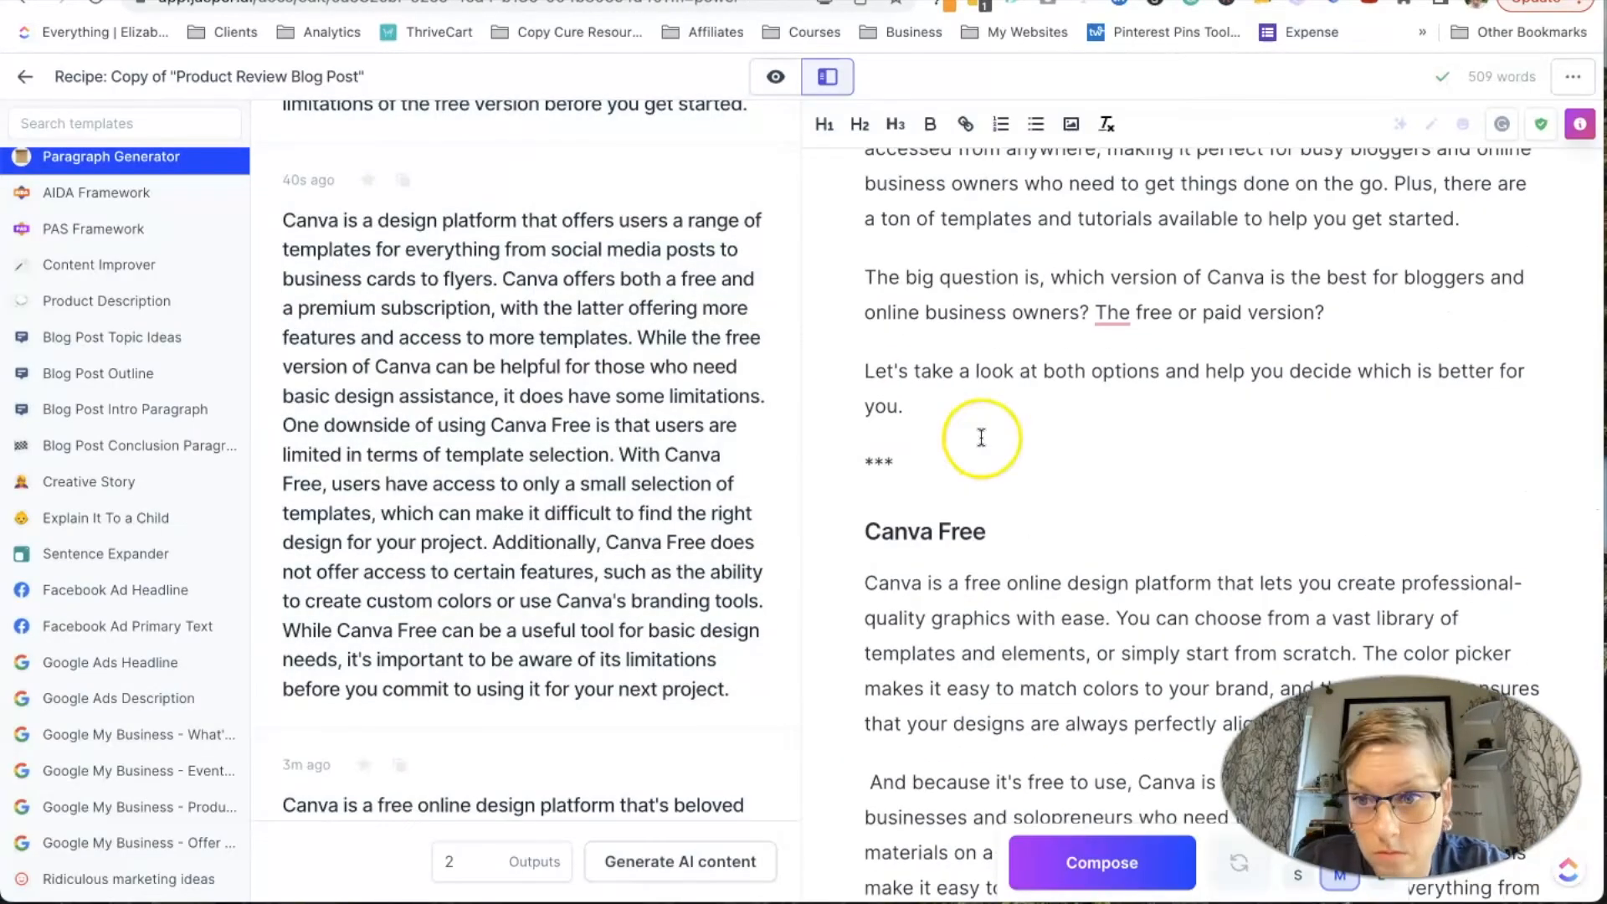
left_click(1091, 554)
key("super+v")
type("So which is right for you?")
- Start a new paragraph at "With Canva Free" and reword the template limit to "a selection of Canva's large library of templates"
scroll(1077, 586, "down", 10)
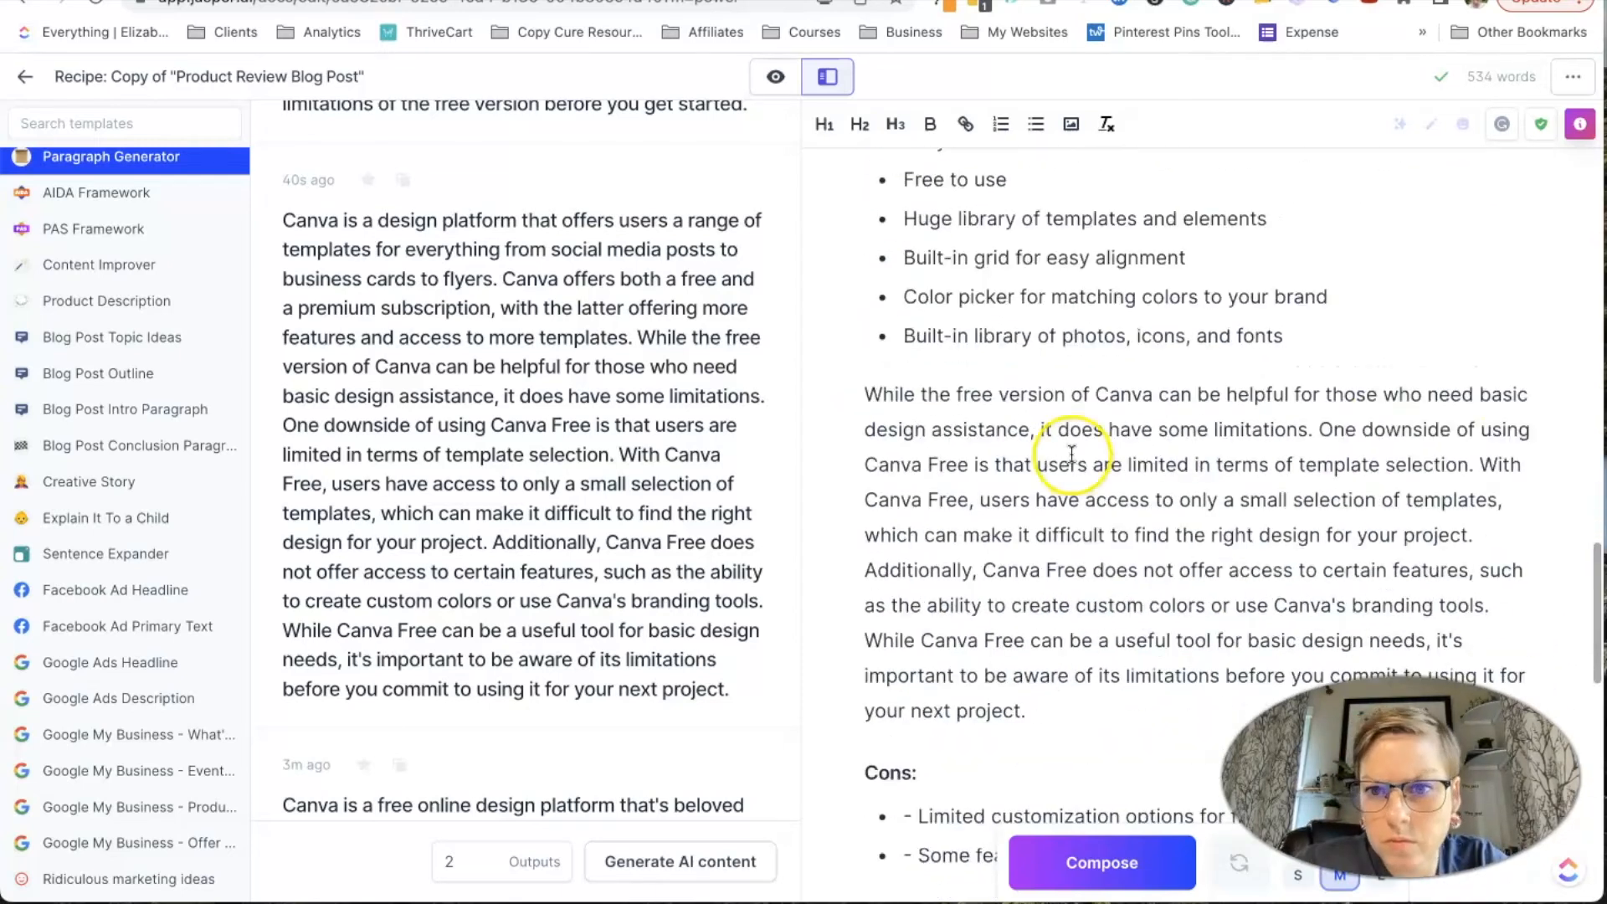
left_click(1474, 465)
key("Return")
left_click(862, 559)
type("Canva's")
key("BackSpace")
left_click(861, 559)
type("large library of")
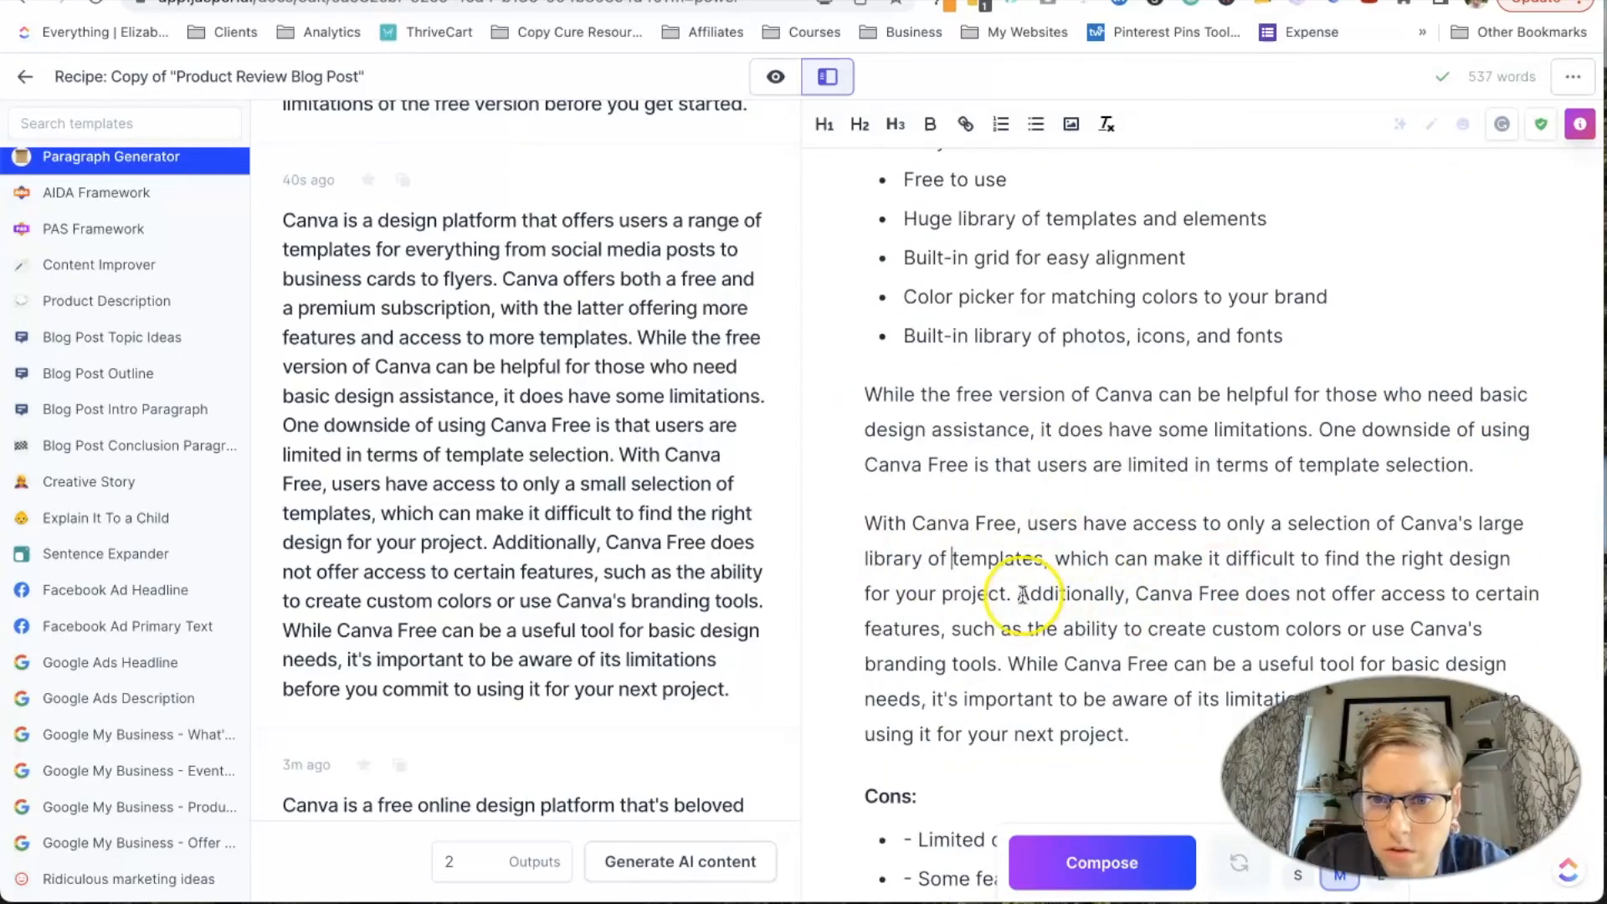
- Start a new paragraph at "Additionally" and replace the custom colors wording with "remove backgrounds"
left_click(1020, 595)
key("Return")
scroll(1032, 586, "down", 3)
left_click_drag(1011, 406, 1197, 407)
type("remove backgrounds")
- Replace the Cons bullets with newly generated ones and add "No Access to Content Scheduler" as the first bullet
left_click_drag(1053, 657, 903, 617)
key("BackSpace")
key("super+j")
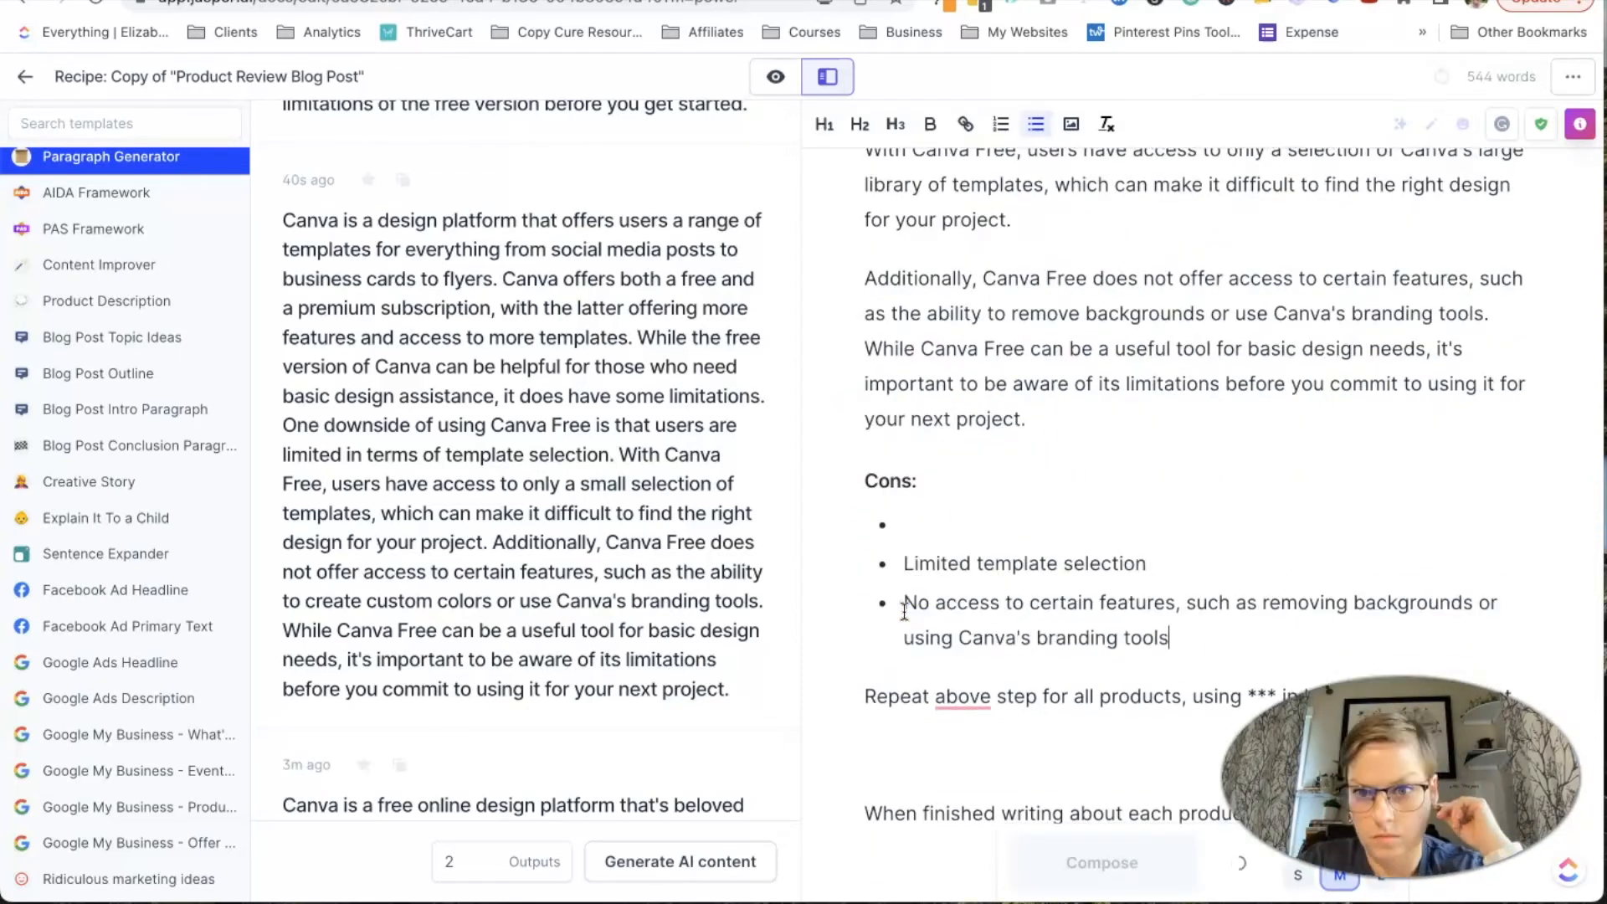
scroll(1125, 591, "down", 3)
type("No Access to So")
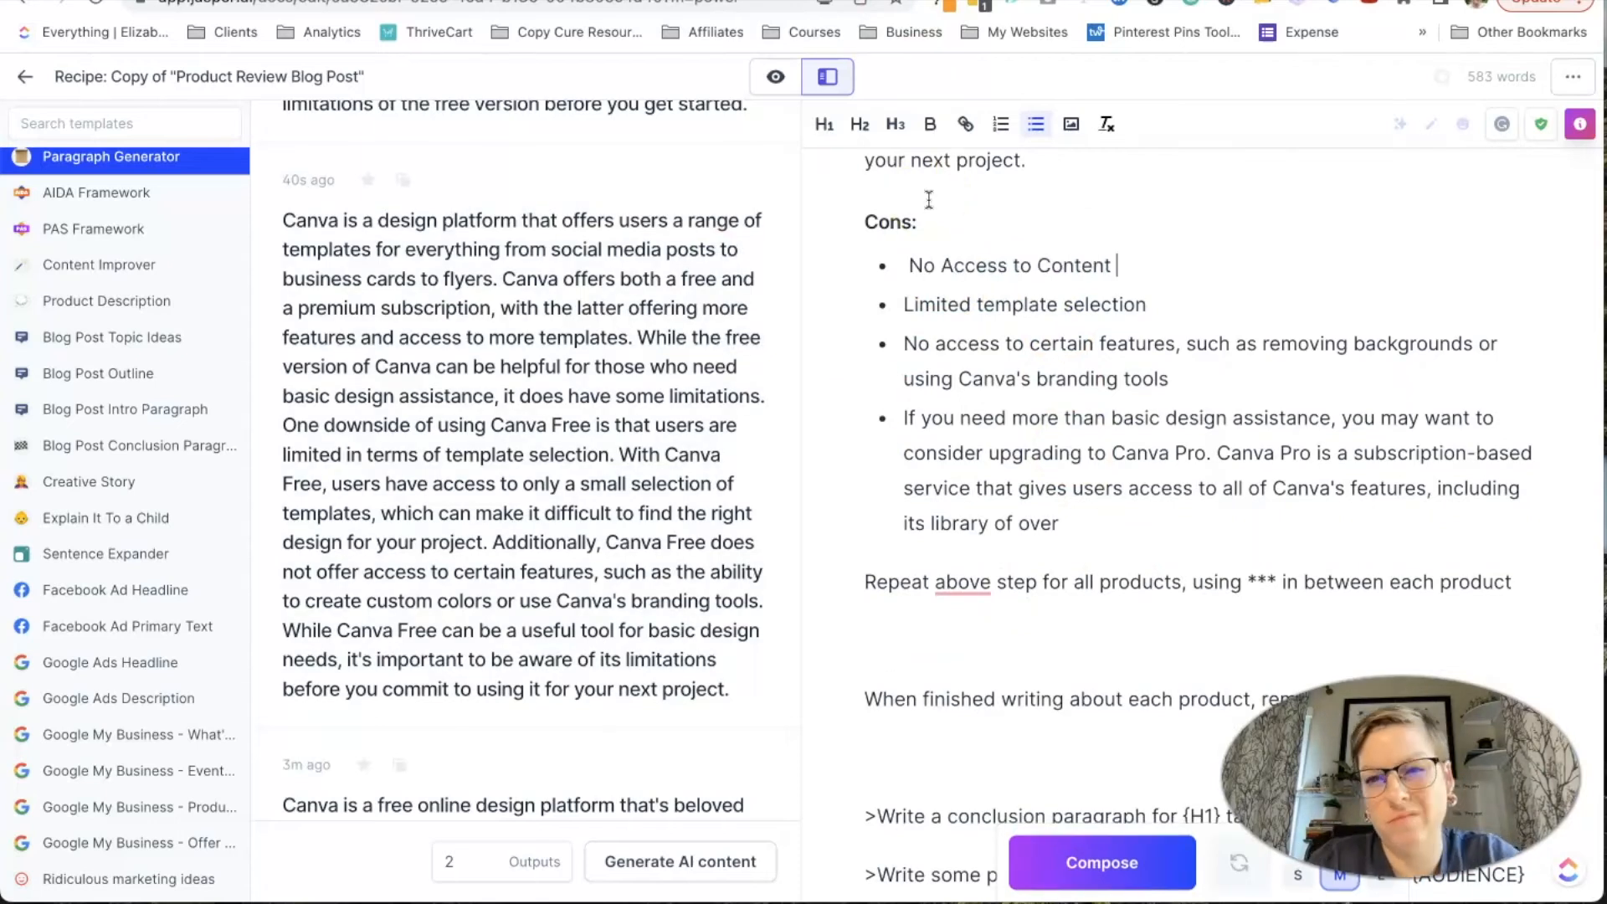
- Delete the "Repeat above step for all products" instruction line below the Cons list
scroll(1121, 280, "down", 2)
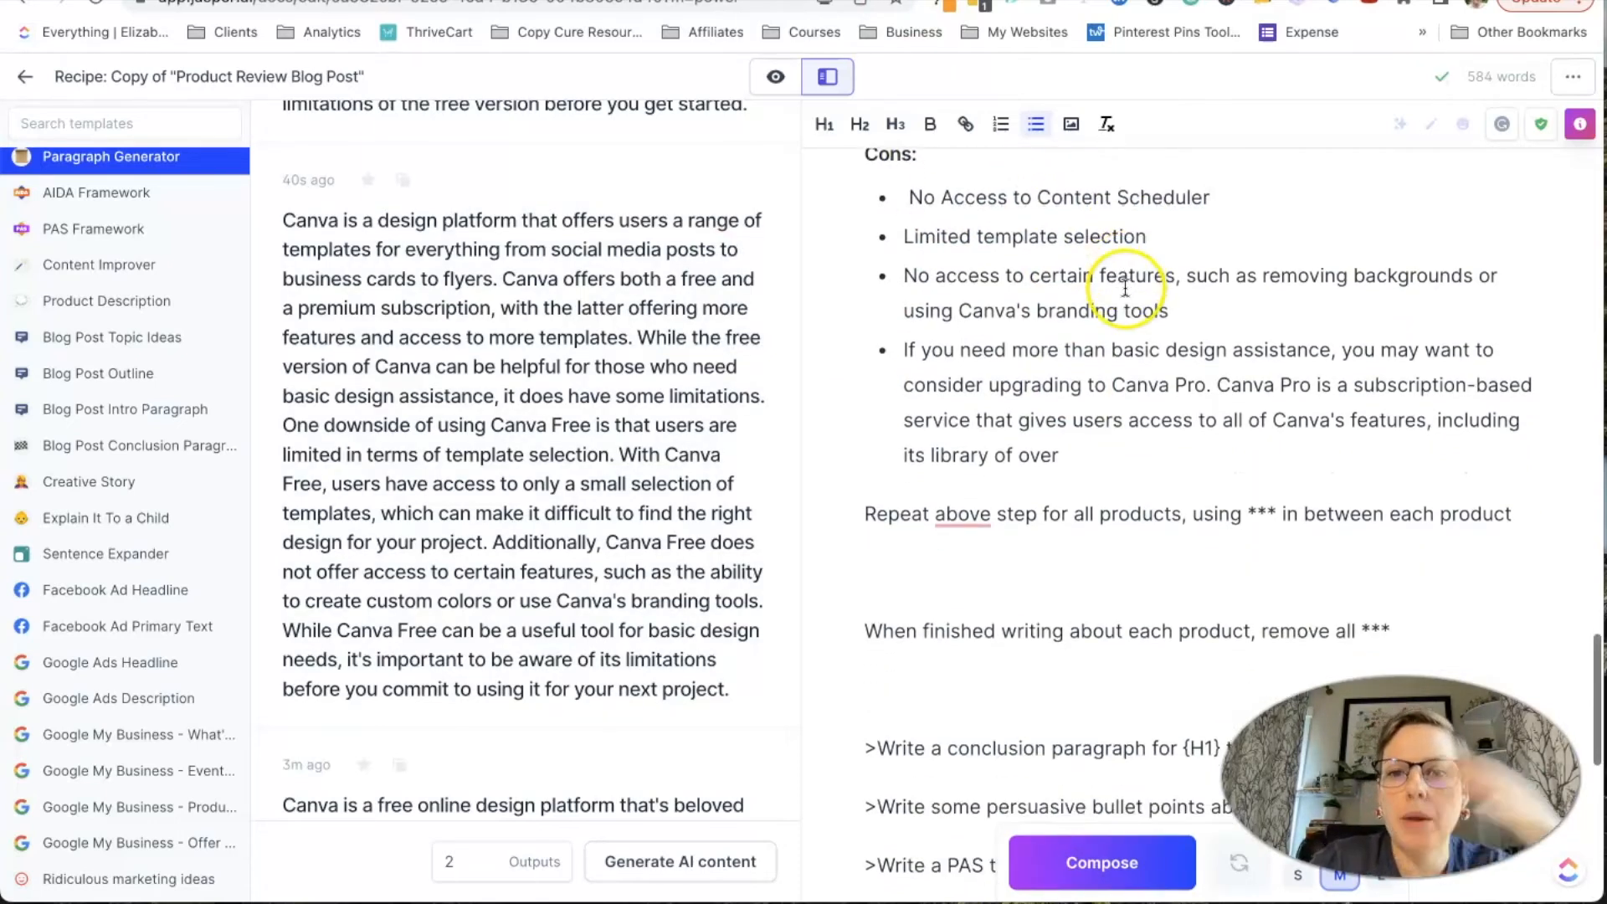
triple_click(1024, 513)
key("BackSpace")
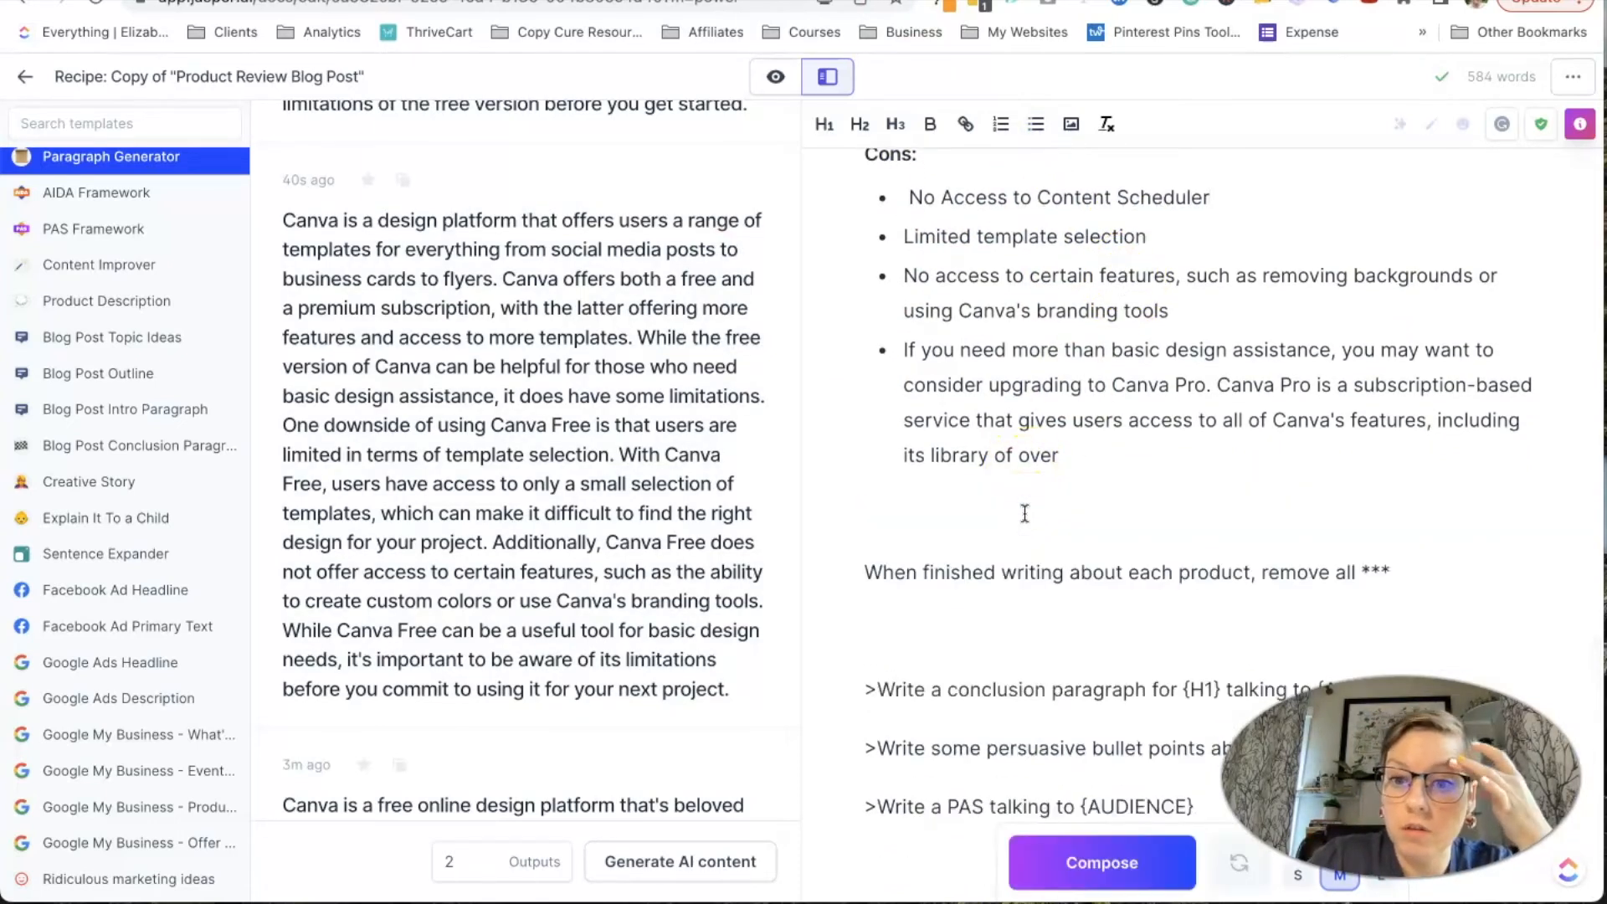
scroll(1025, 513, "down", 2)
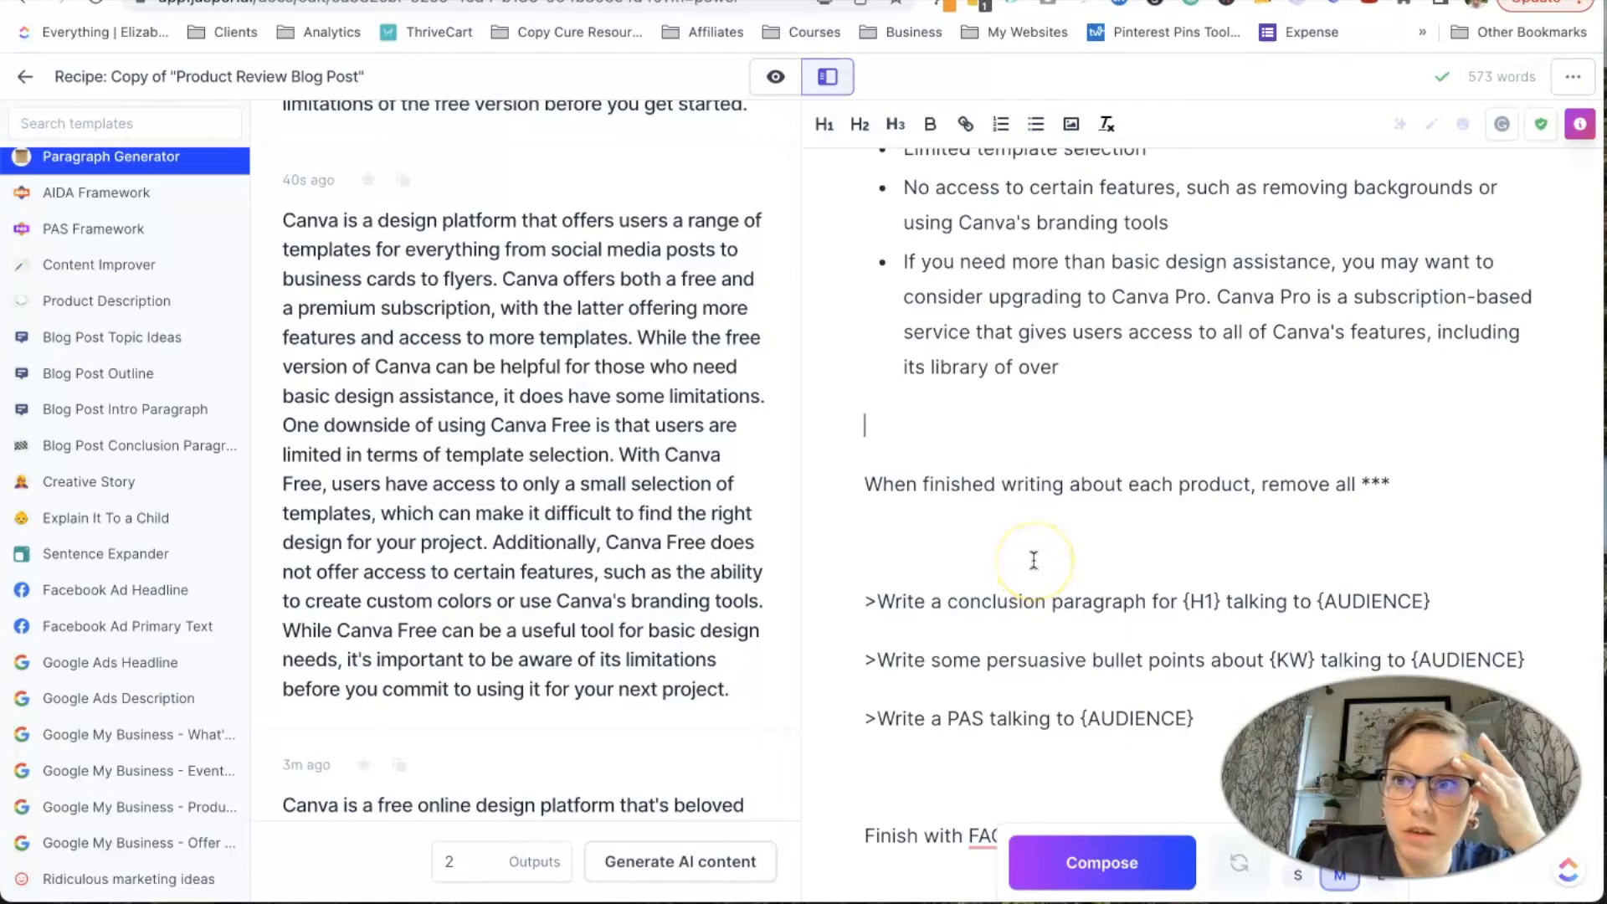
- Switch to the 2022 Q1 Blog Content outline and copy the Canva questions from "Does Canva offer lifetime pricing on Pro?" to "Which is best for bloggers creating products?"
scroll(1034, 560, "down", 5)
scroll(1034, 560, "down", 5)
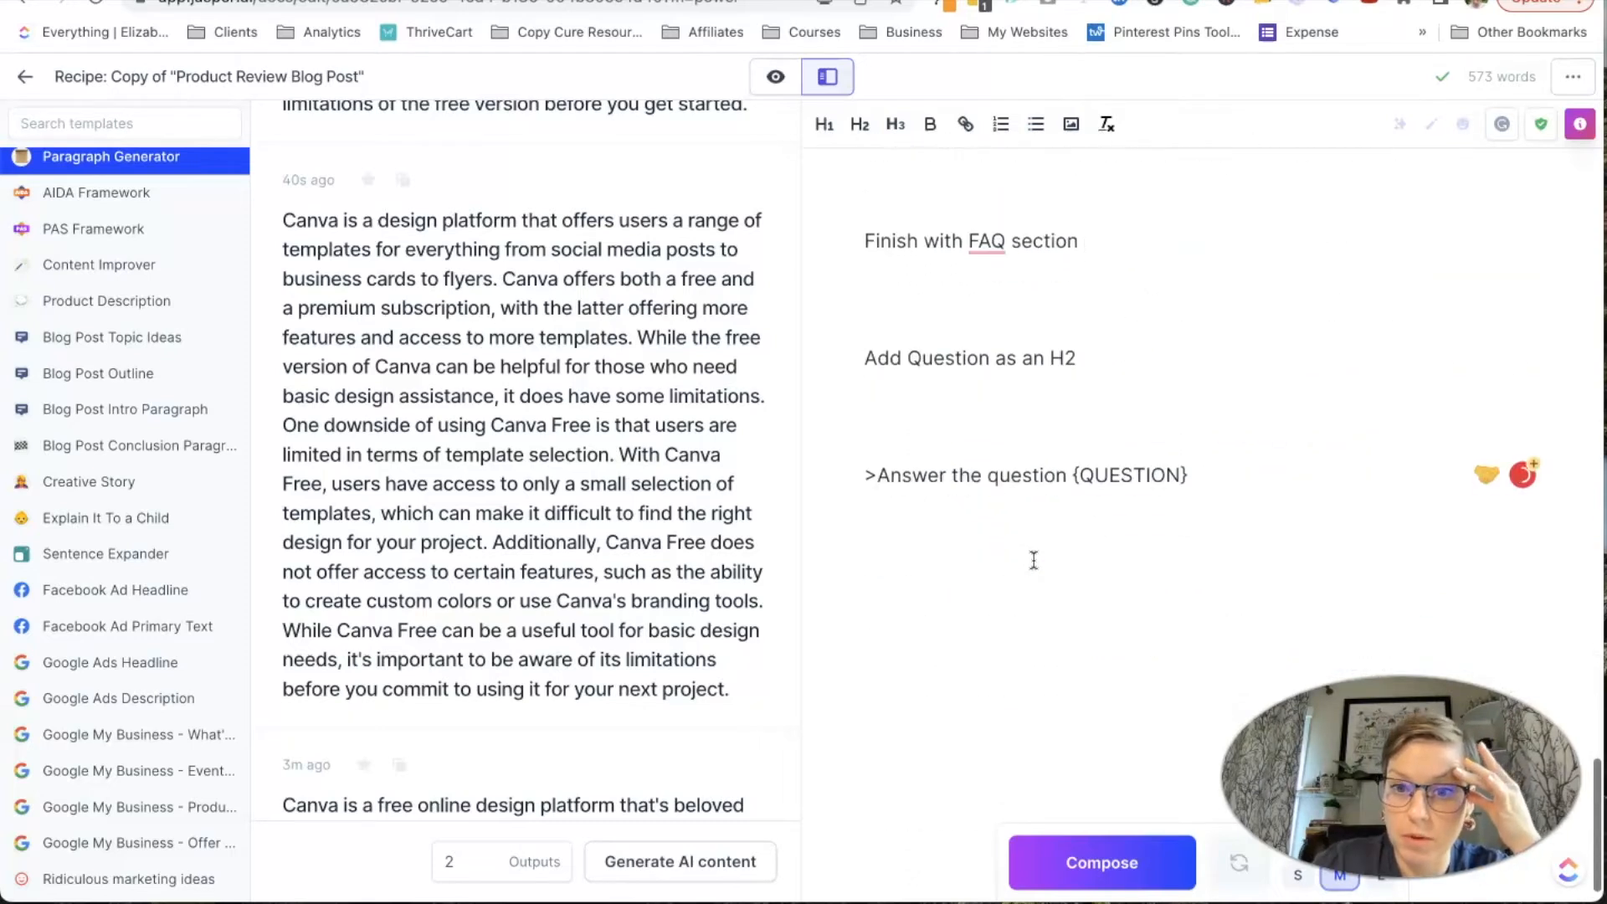
scroll(1033, 560, "up", 20)
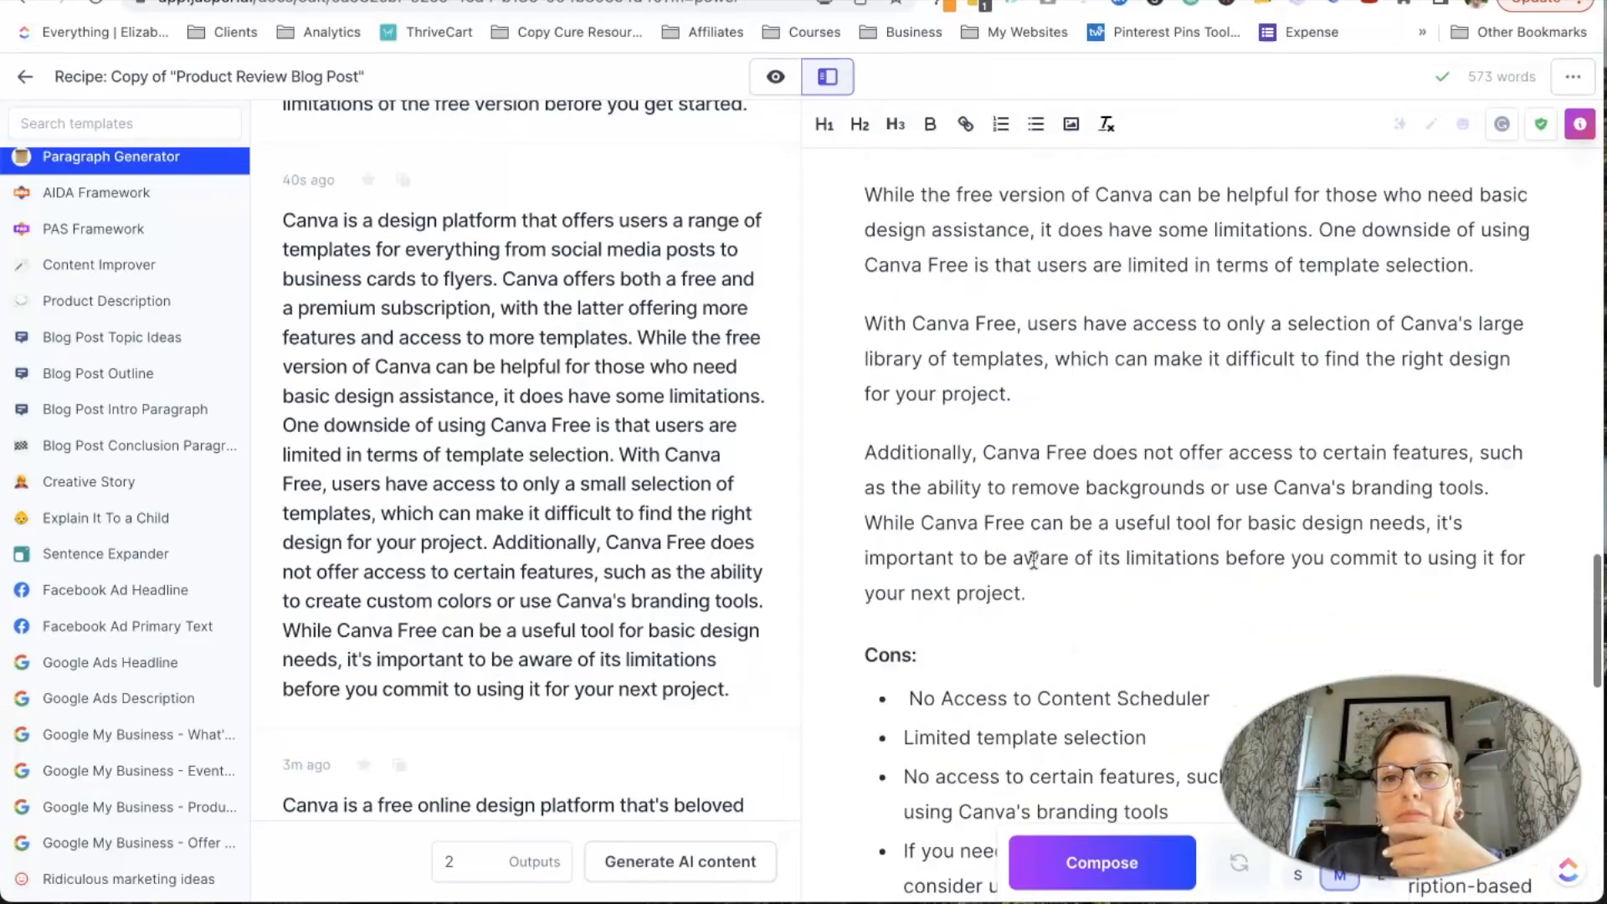
scroll(1033, 560, "up", 15)
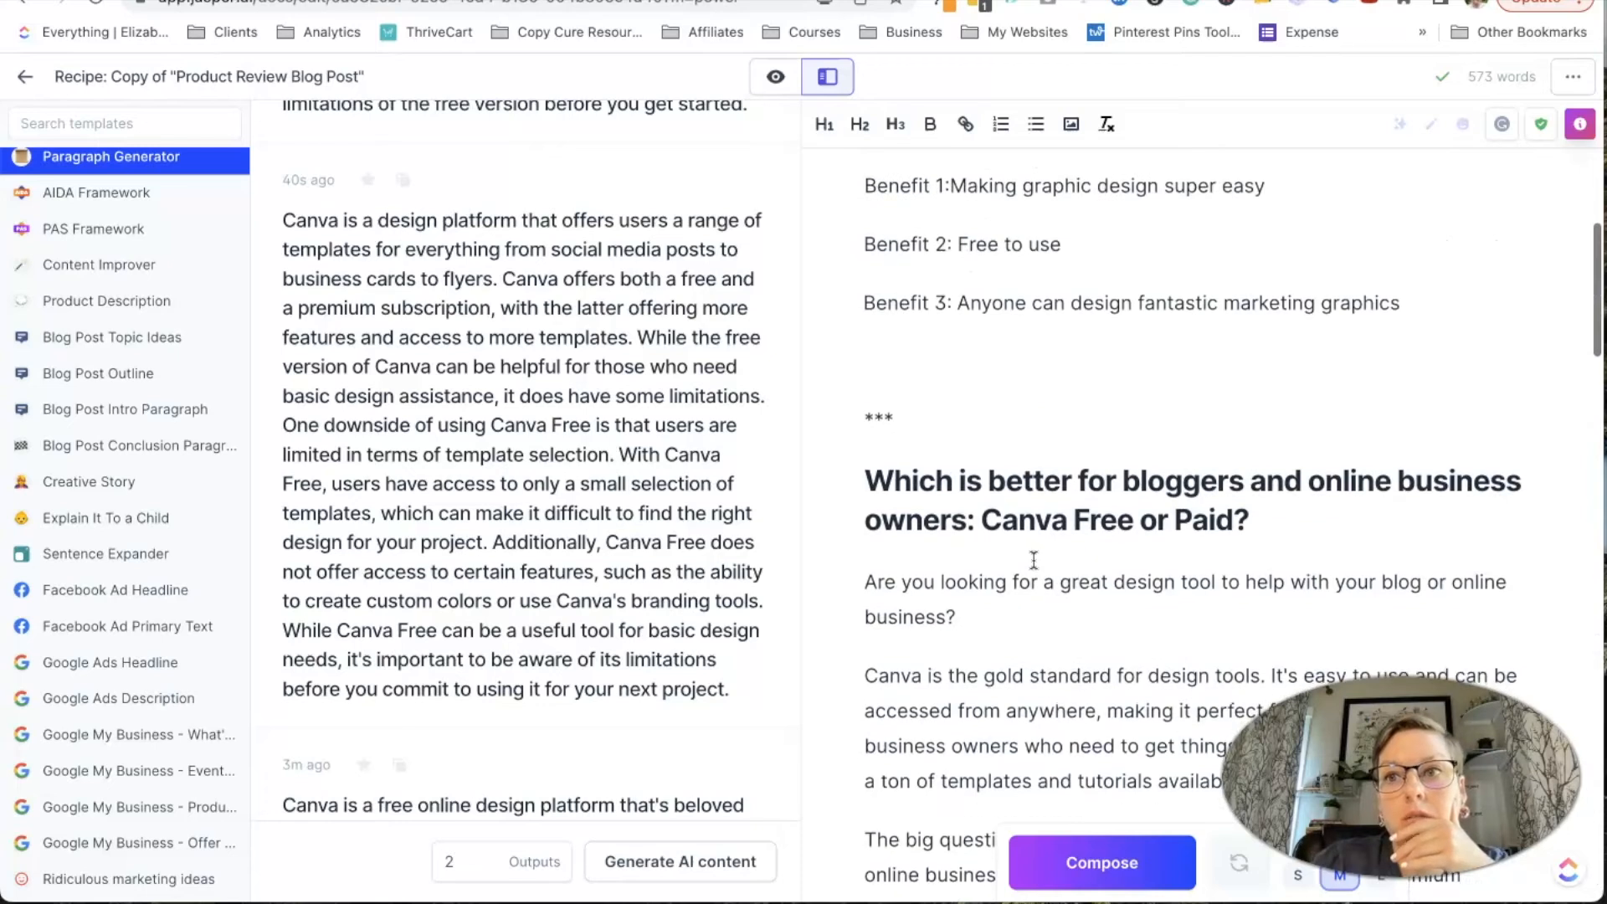
scroll(1349, 226, "up", 2)
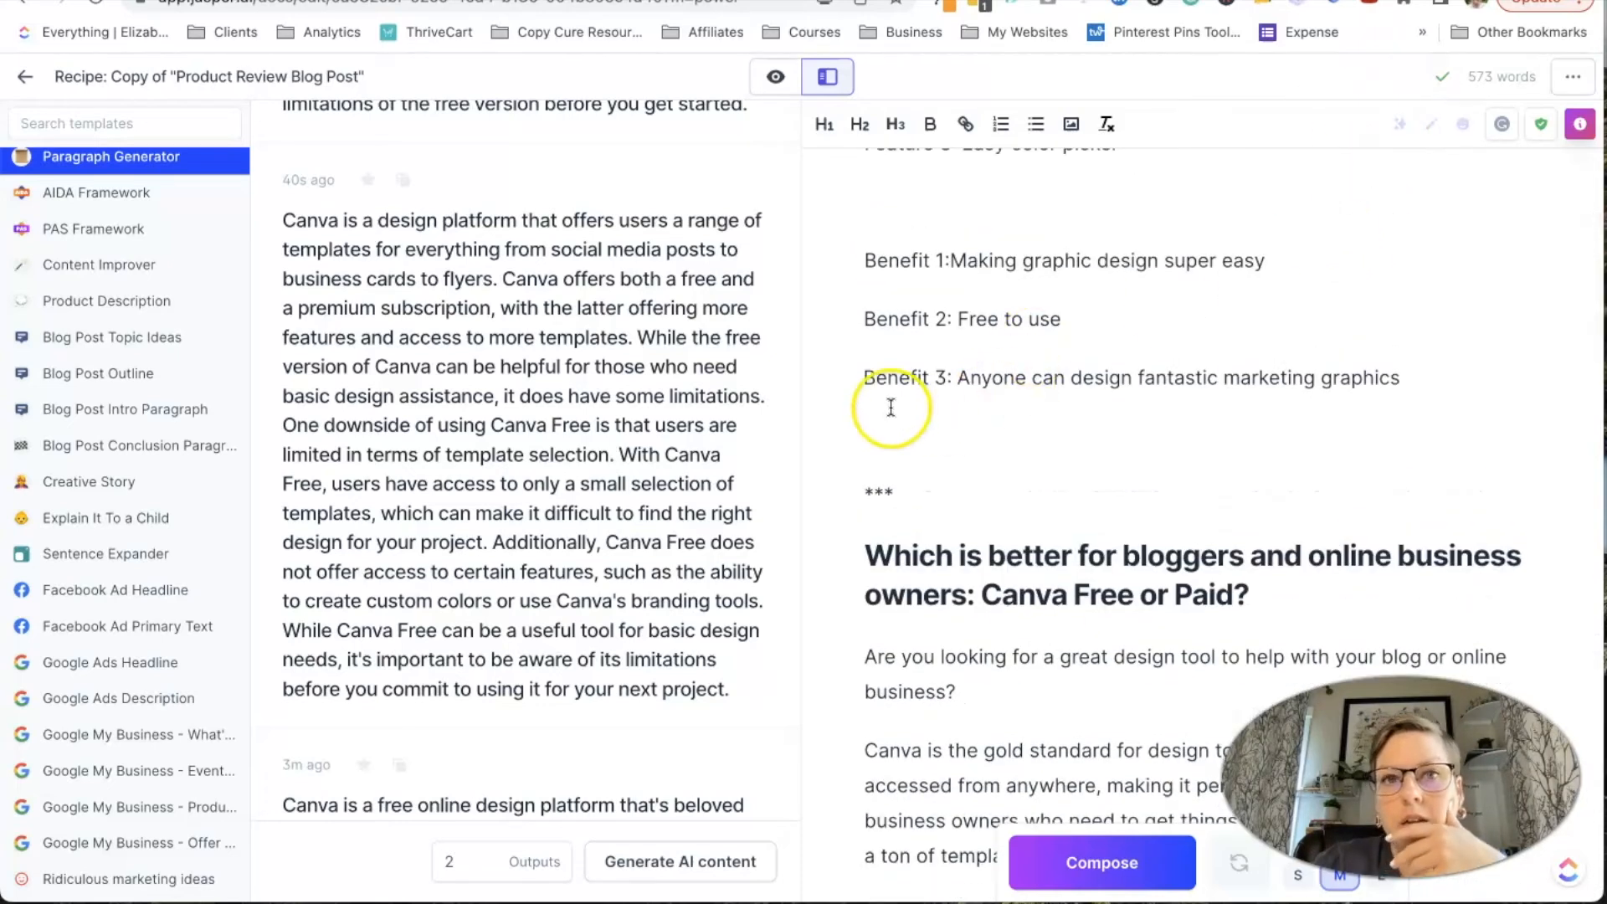
left_click(577, 1)
scroll(709, 581, "down", 5)
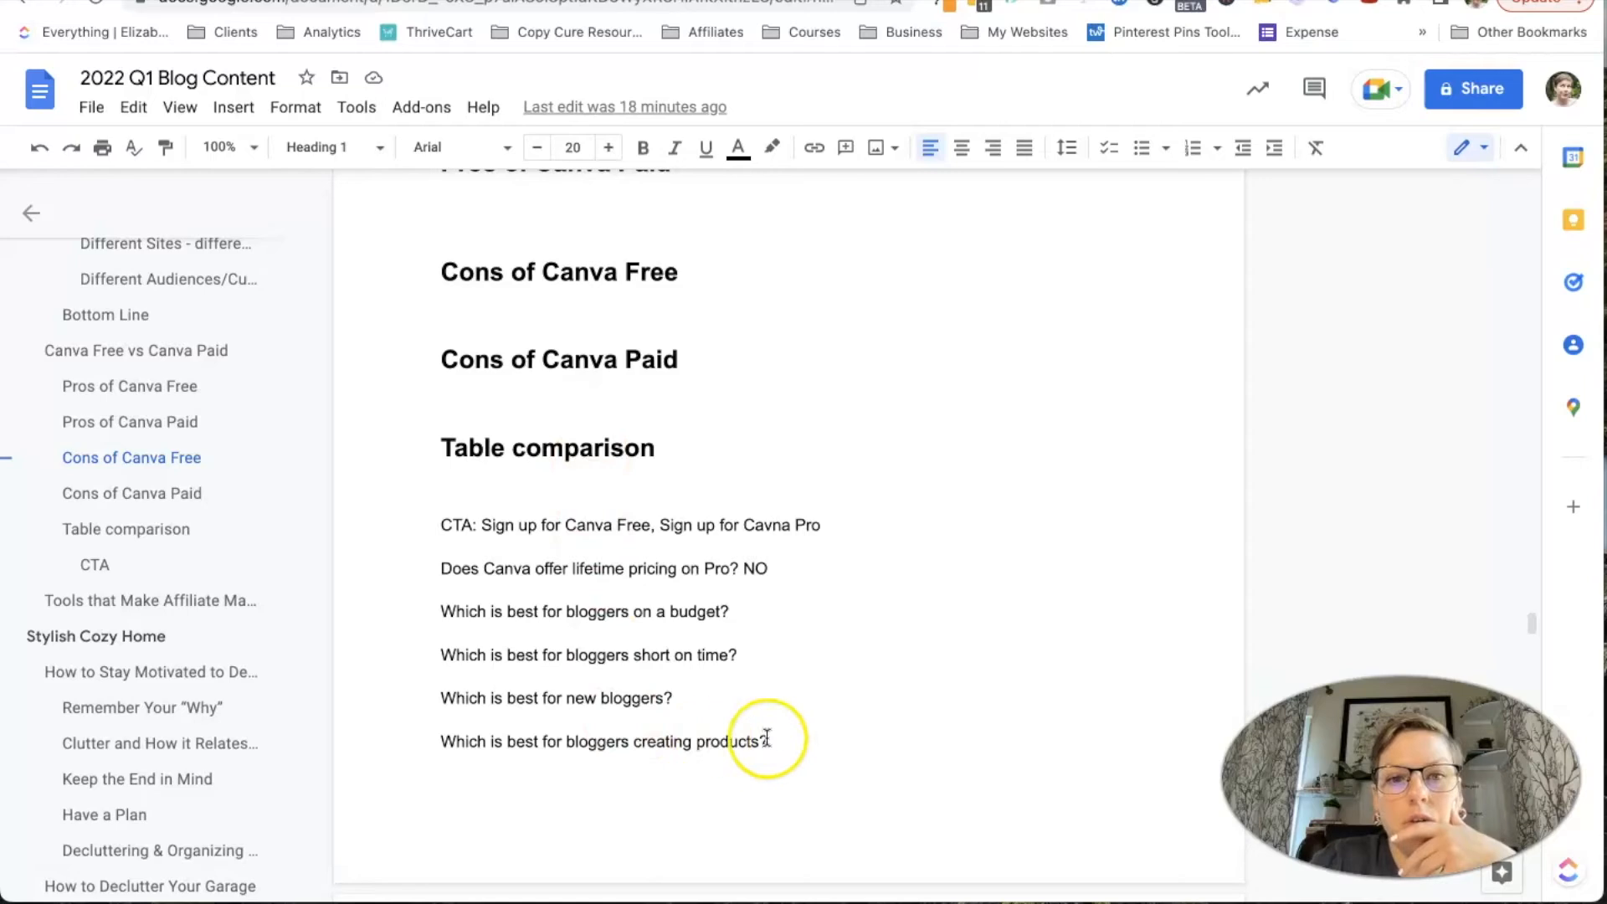
left_click_drag(698, 731, 443, 554)
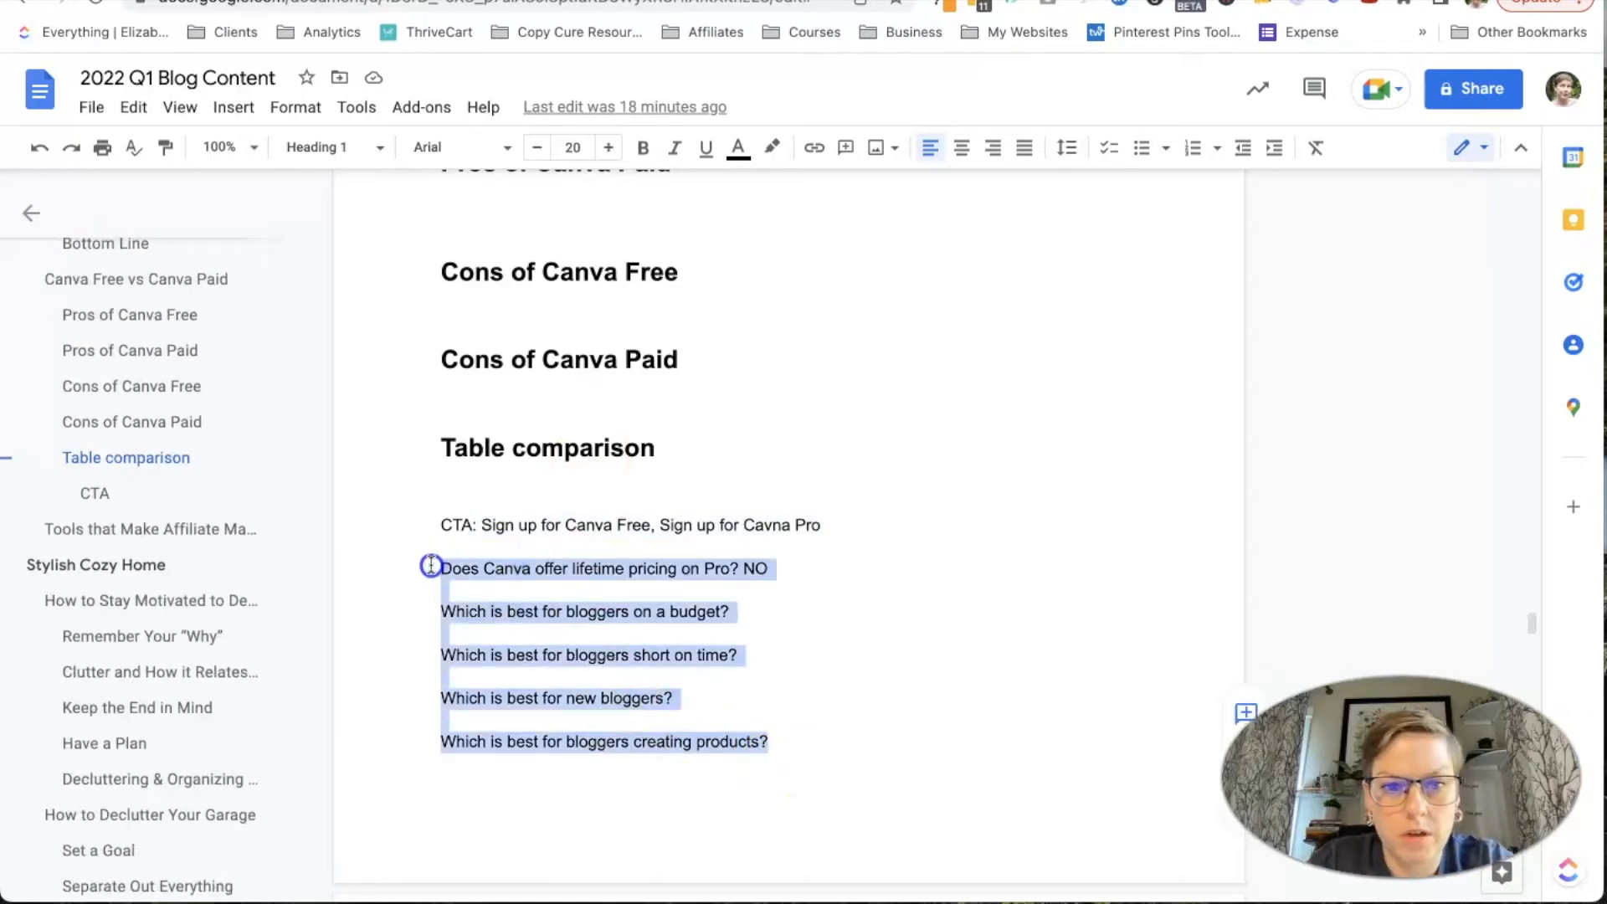
- Return to the Jasper draft and paste the copied questions over the "Finish with FAQ section" and "Add Question as an H2" instruction lines
key("ctrl+Tab")
scroll(1077, 709, "down", 20)
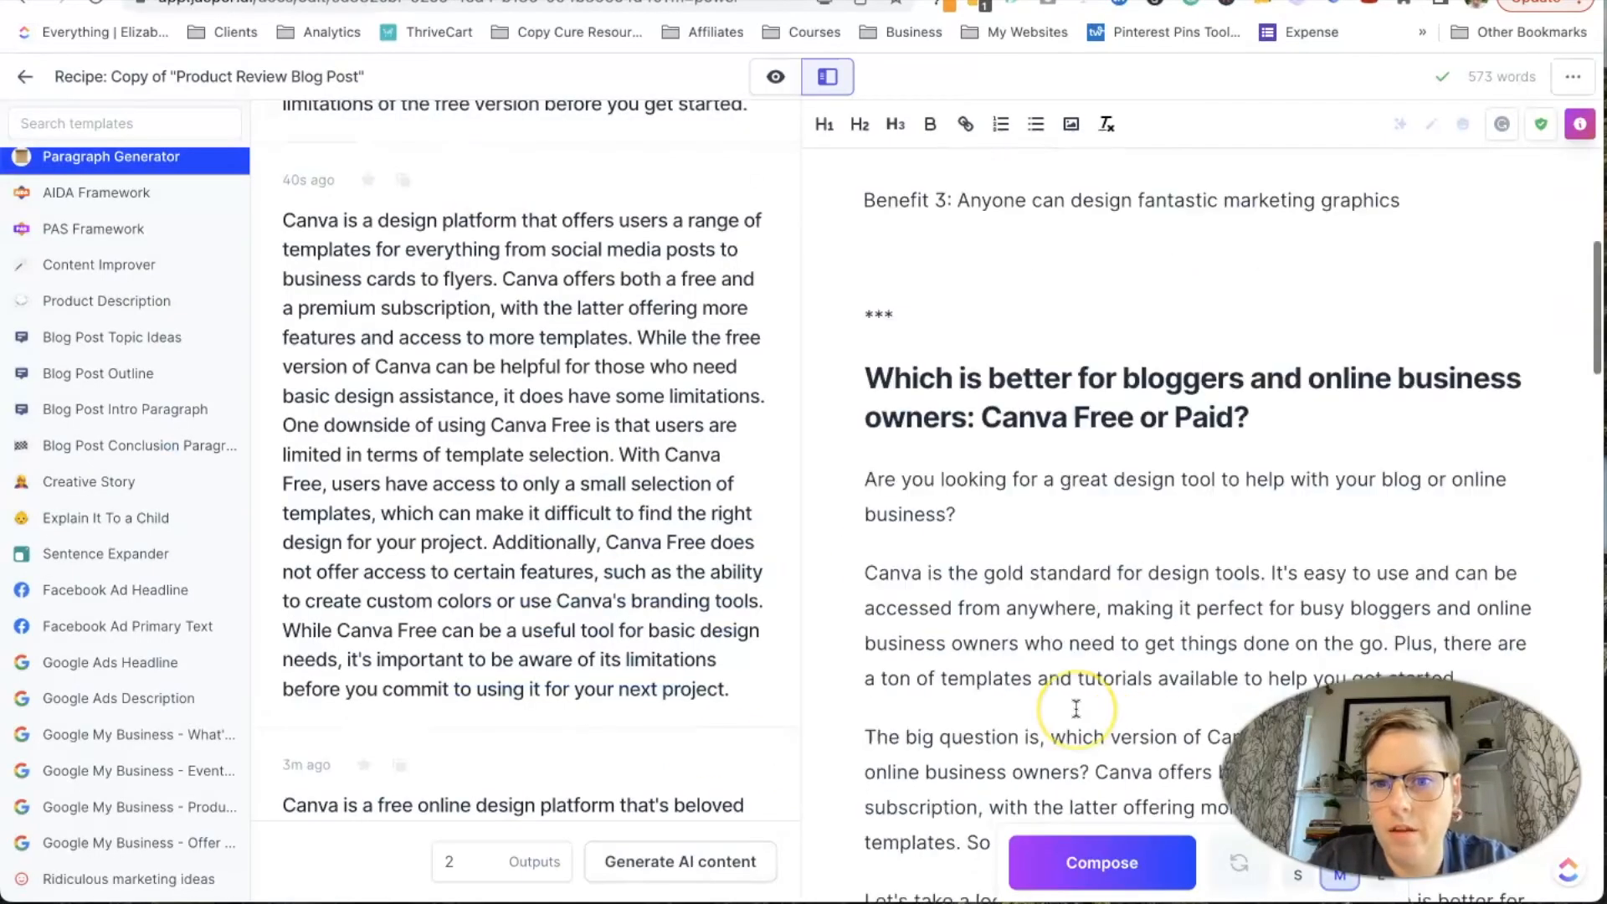
scroll(1077, 709, "down", 13)
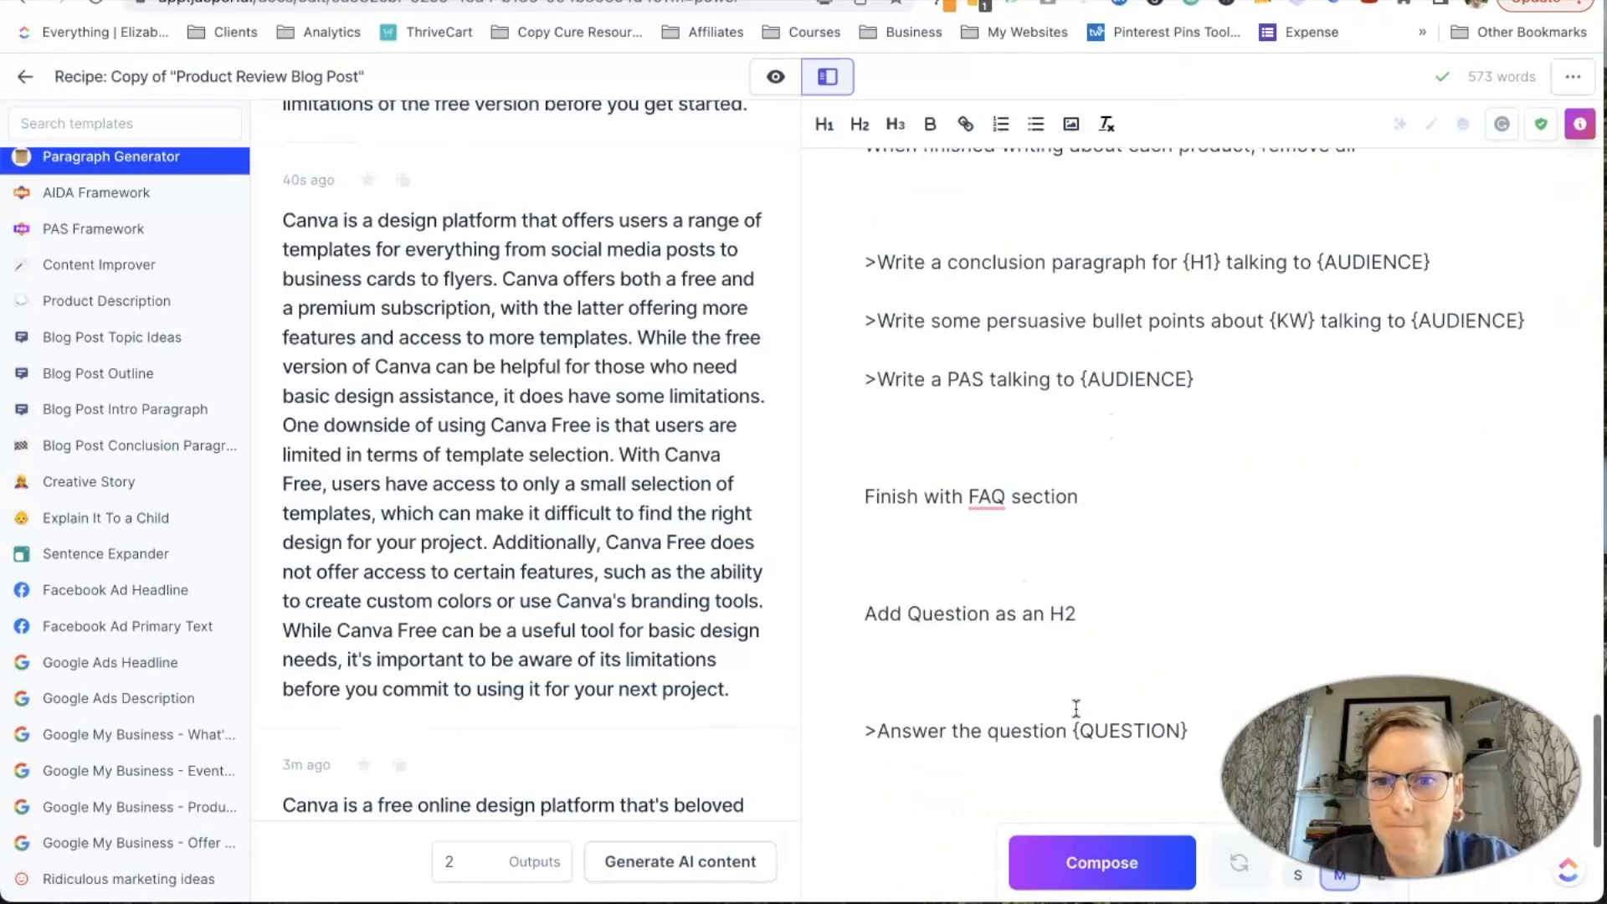
scroll(1082, 629, "down", 1)
left_click_drag(1081, 570, 862, 450)
key("super+v")
- Move the "NO" answer onto its own line below the lifetime pricing question
scroll(1040, 358, "up", 3)
triple_click(1064, 596)
left_click(1245, 601)
key("Return")
- Format all the pasted FAQ questions as H2 headings
triple_click(951, 603)
left_click(860, 124)
triple_click(996, 778)
left_click(860, 126)
scroll(969, 544, "down", 5)
triple_click(971, 461)
left_click(860, 124)
triple_click(986, 580)
left_click(860, 124)
triple_click(947, 698)
left_click(859, 124)
- Remove the blank lines above the answer command and reword the last question as "Which is best for bloggers creating products- Canva Free or Pro?"
scroll(1020, 600, "down", 4)
left_click(901, 529)
key("BackSpace")
key("BackSpace")
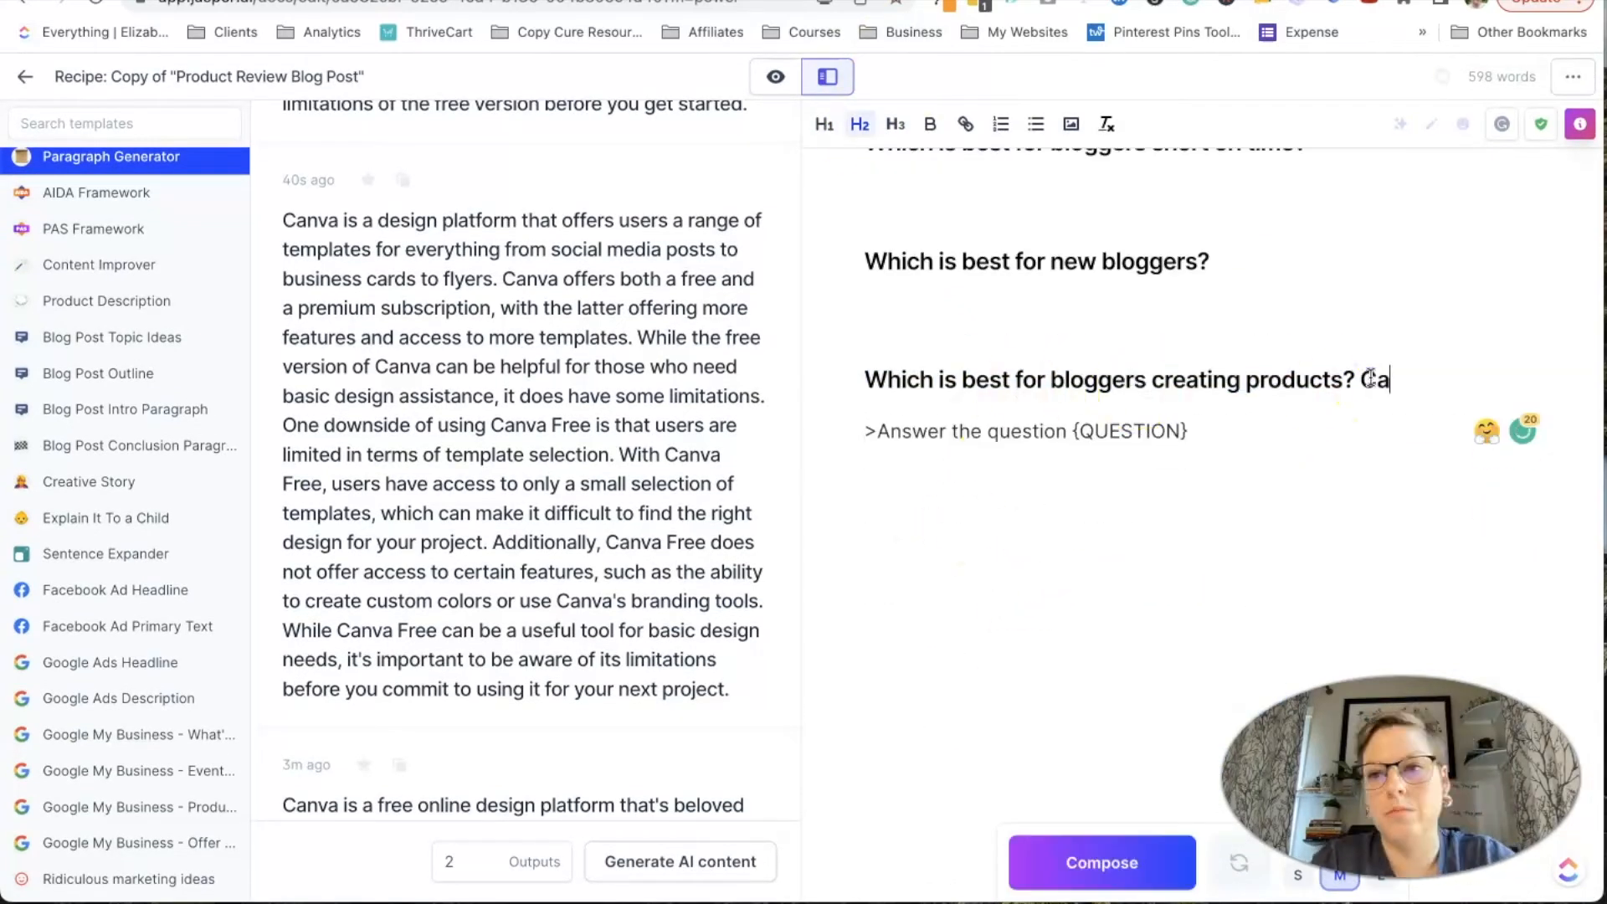
type("ro")
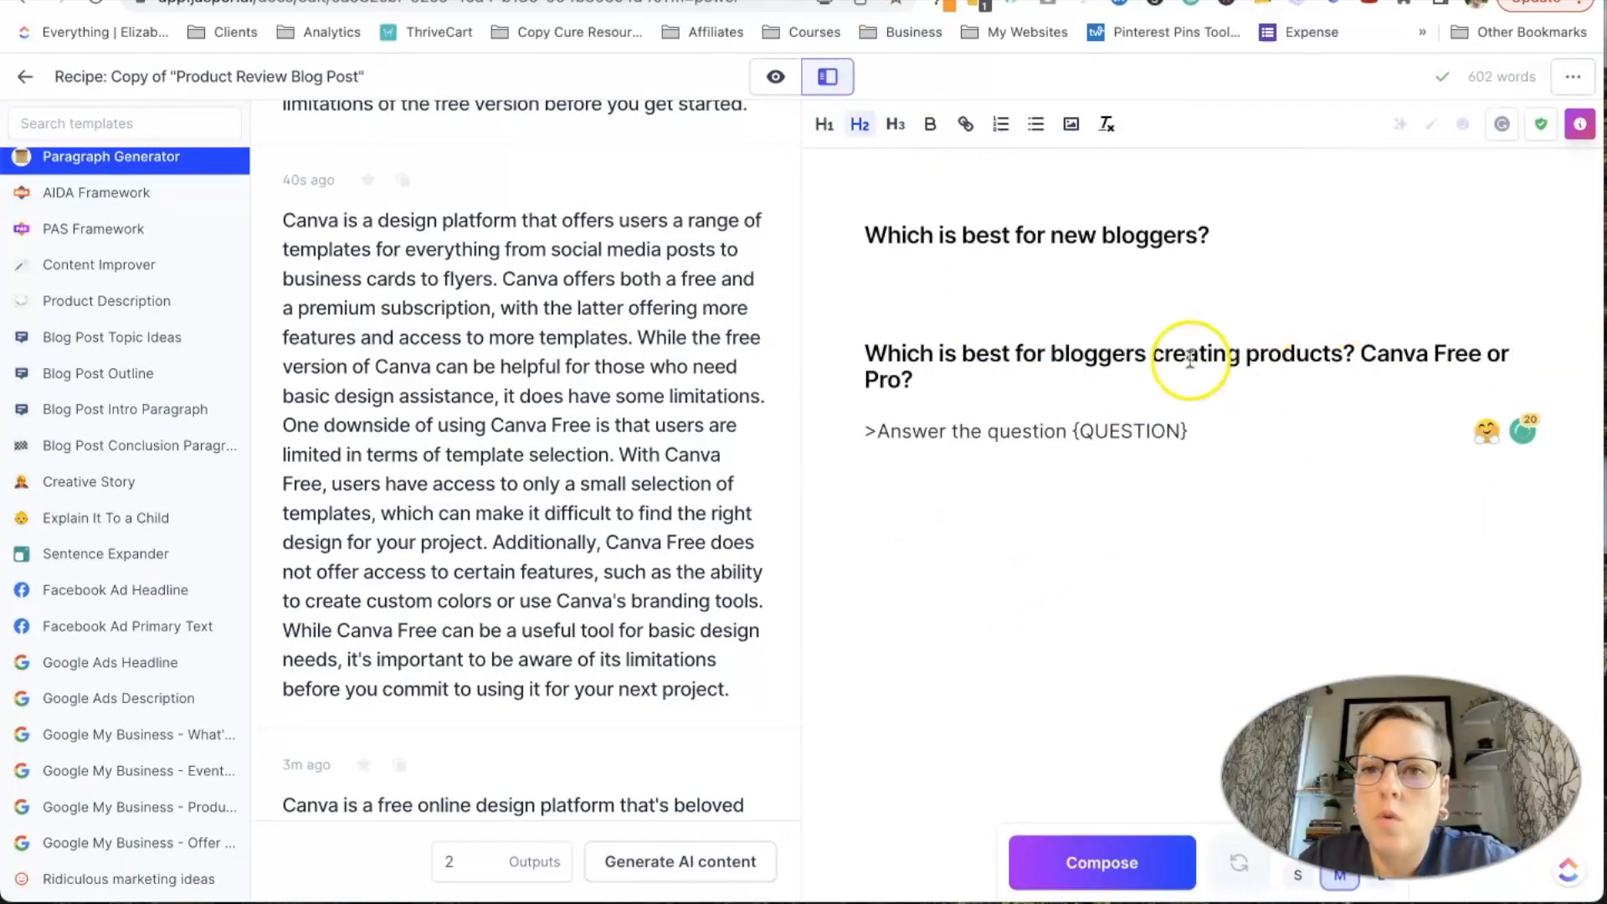
triple_click(1190, 359)
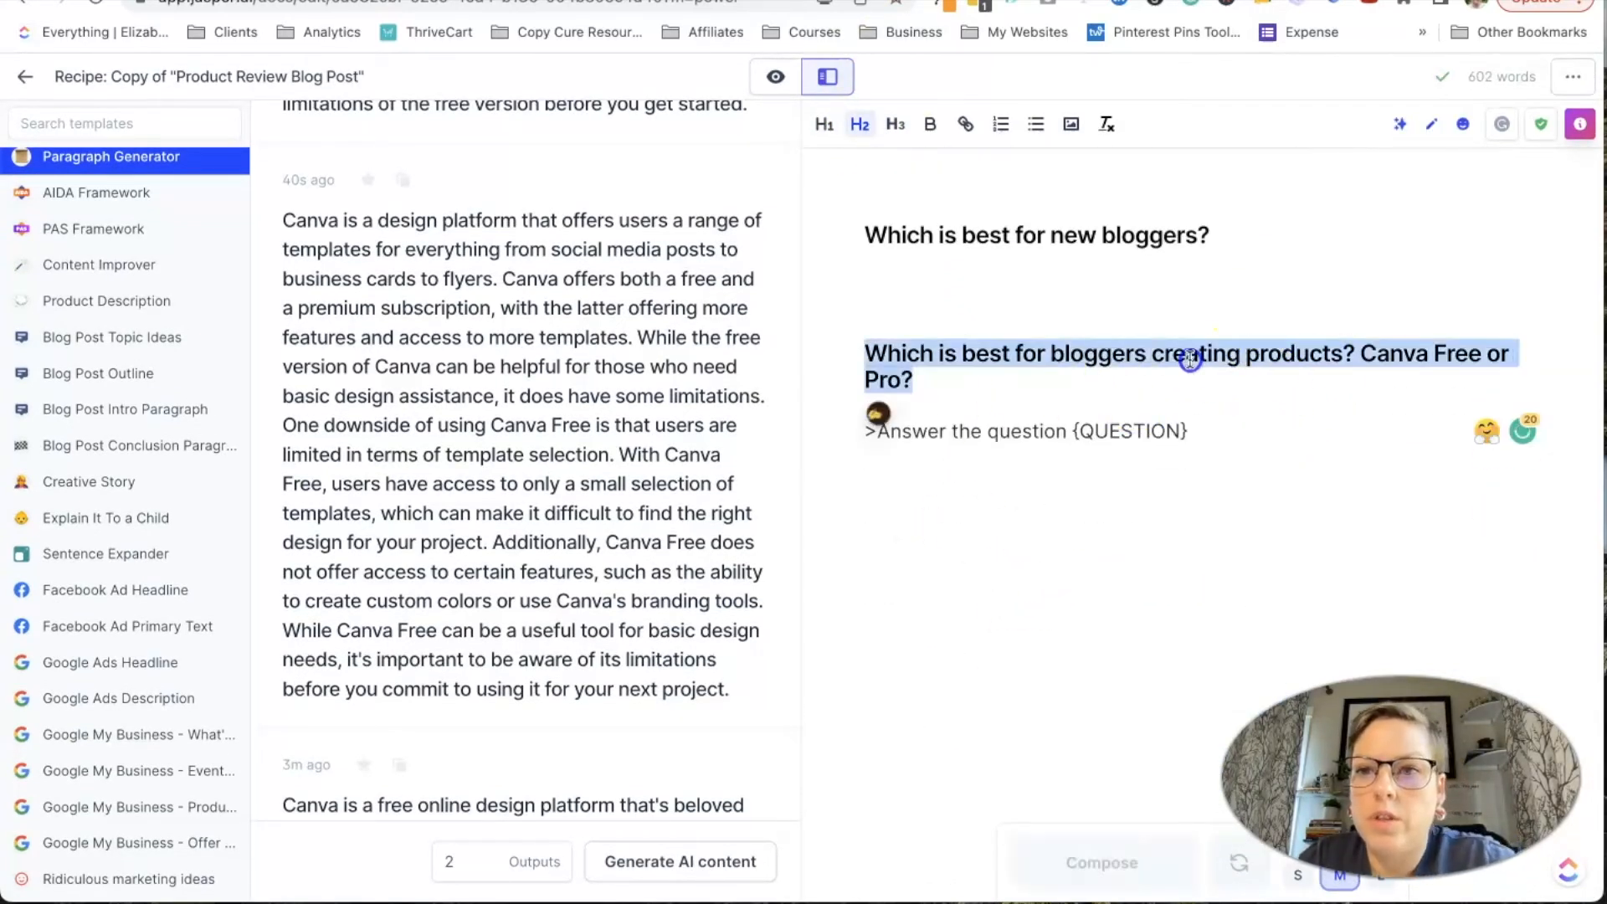
left_click(1348, 356)
key("BackSpace")
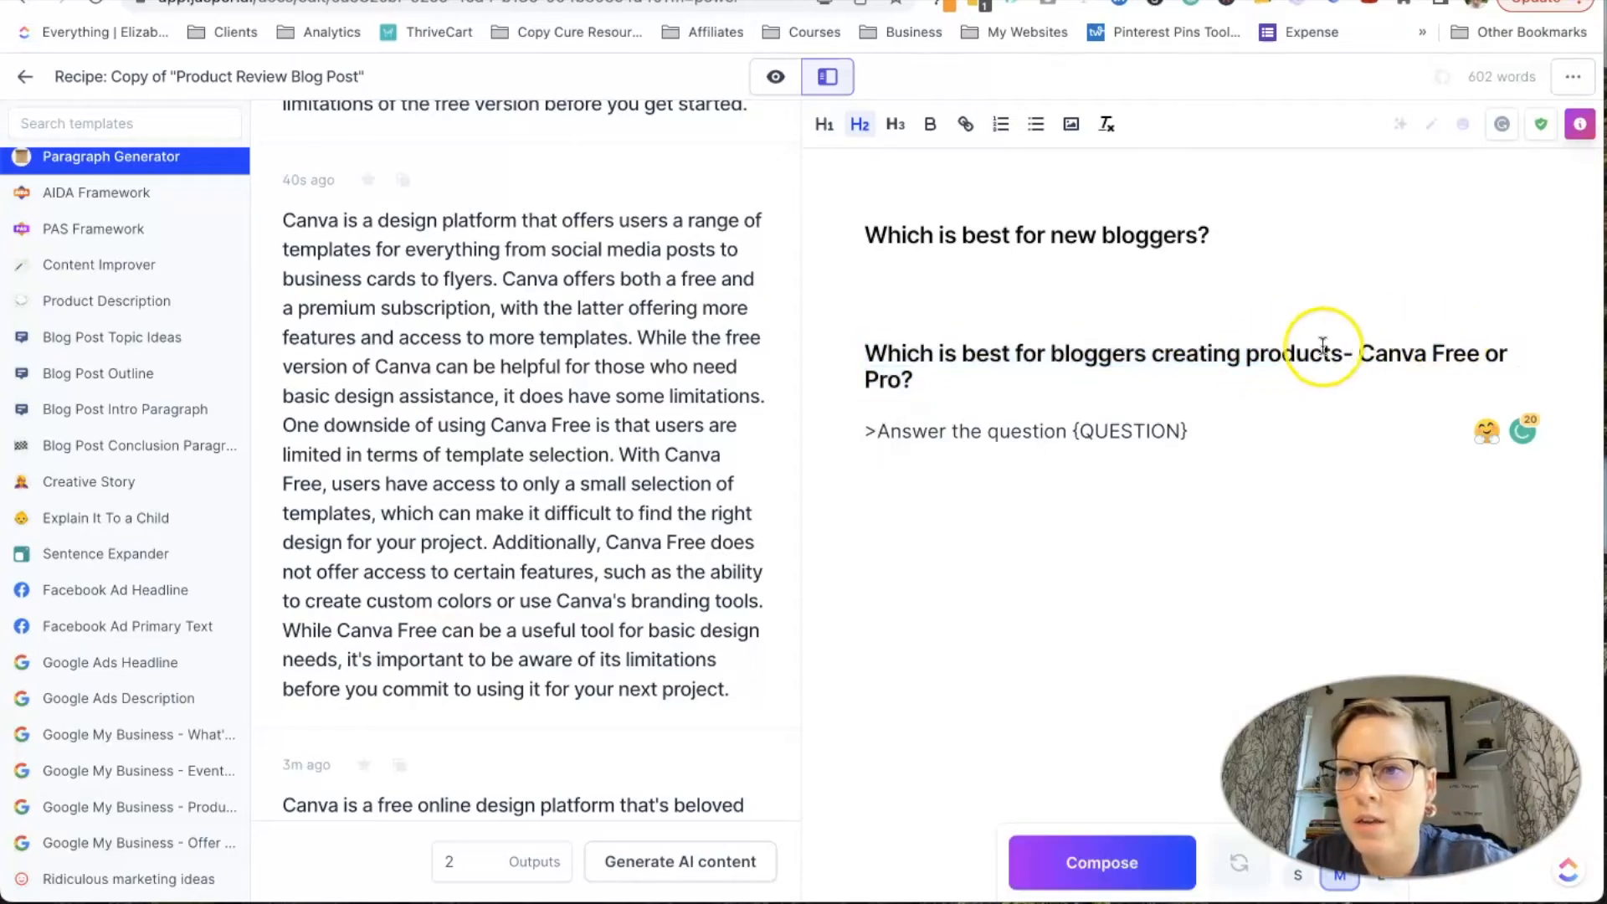
- Try to generate an answer from the command with the unfilled {QUESTION} placeholder, and undo the generated text
triple_click(946, 350)
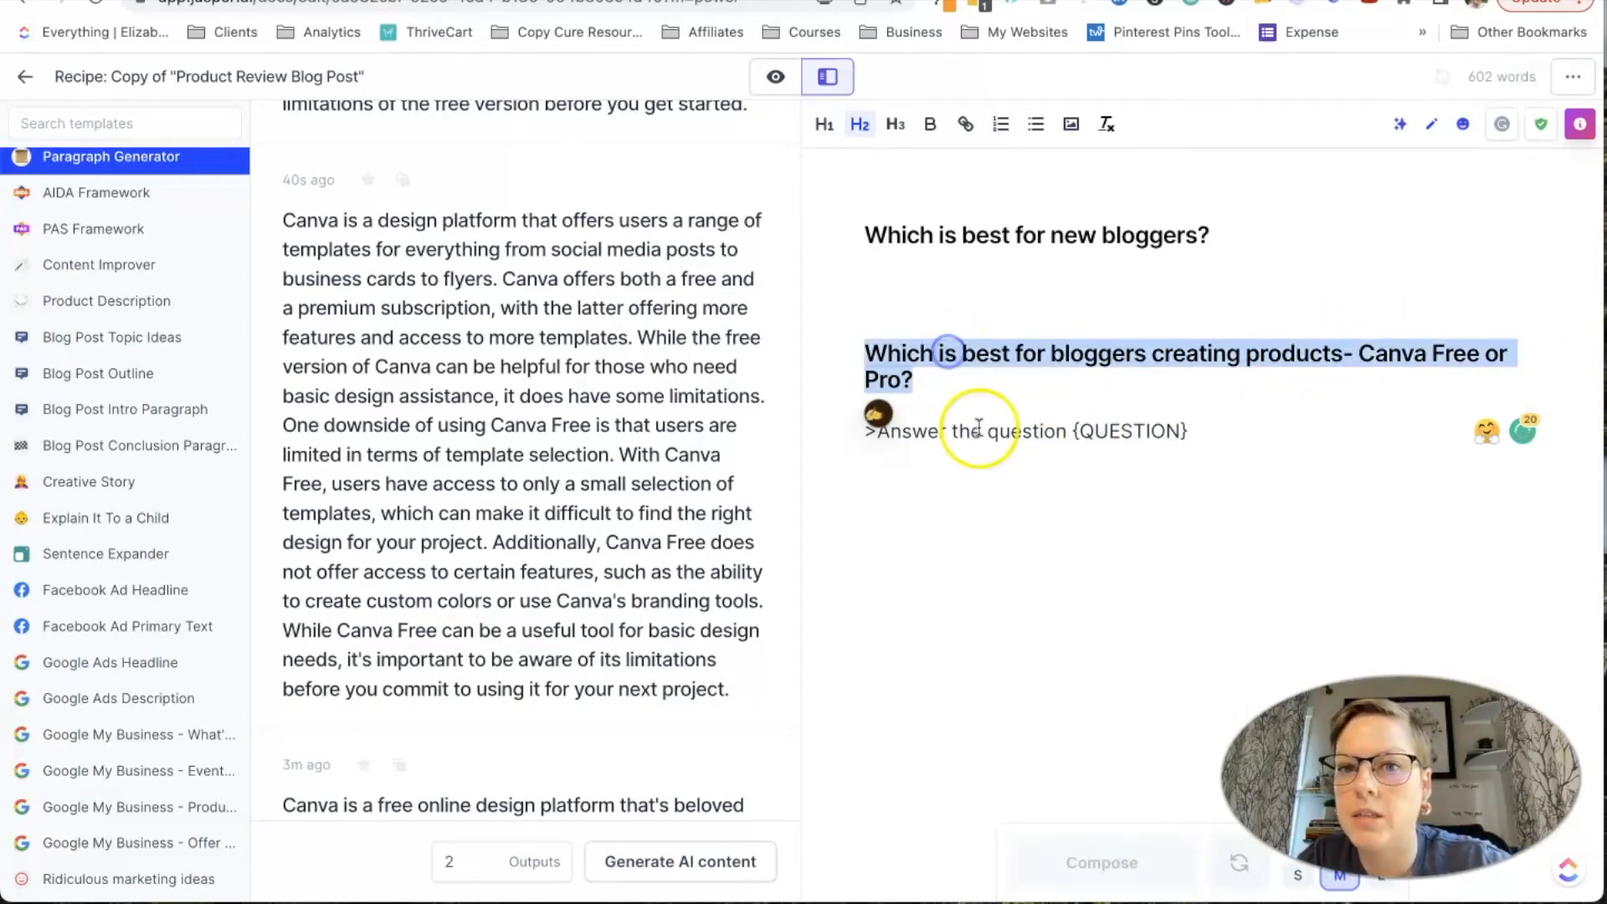
triple_click(977, 429)
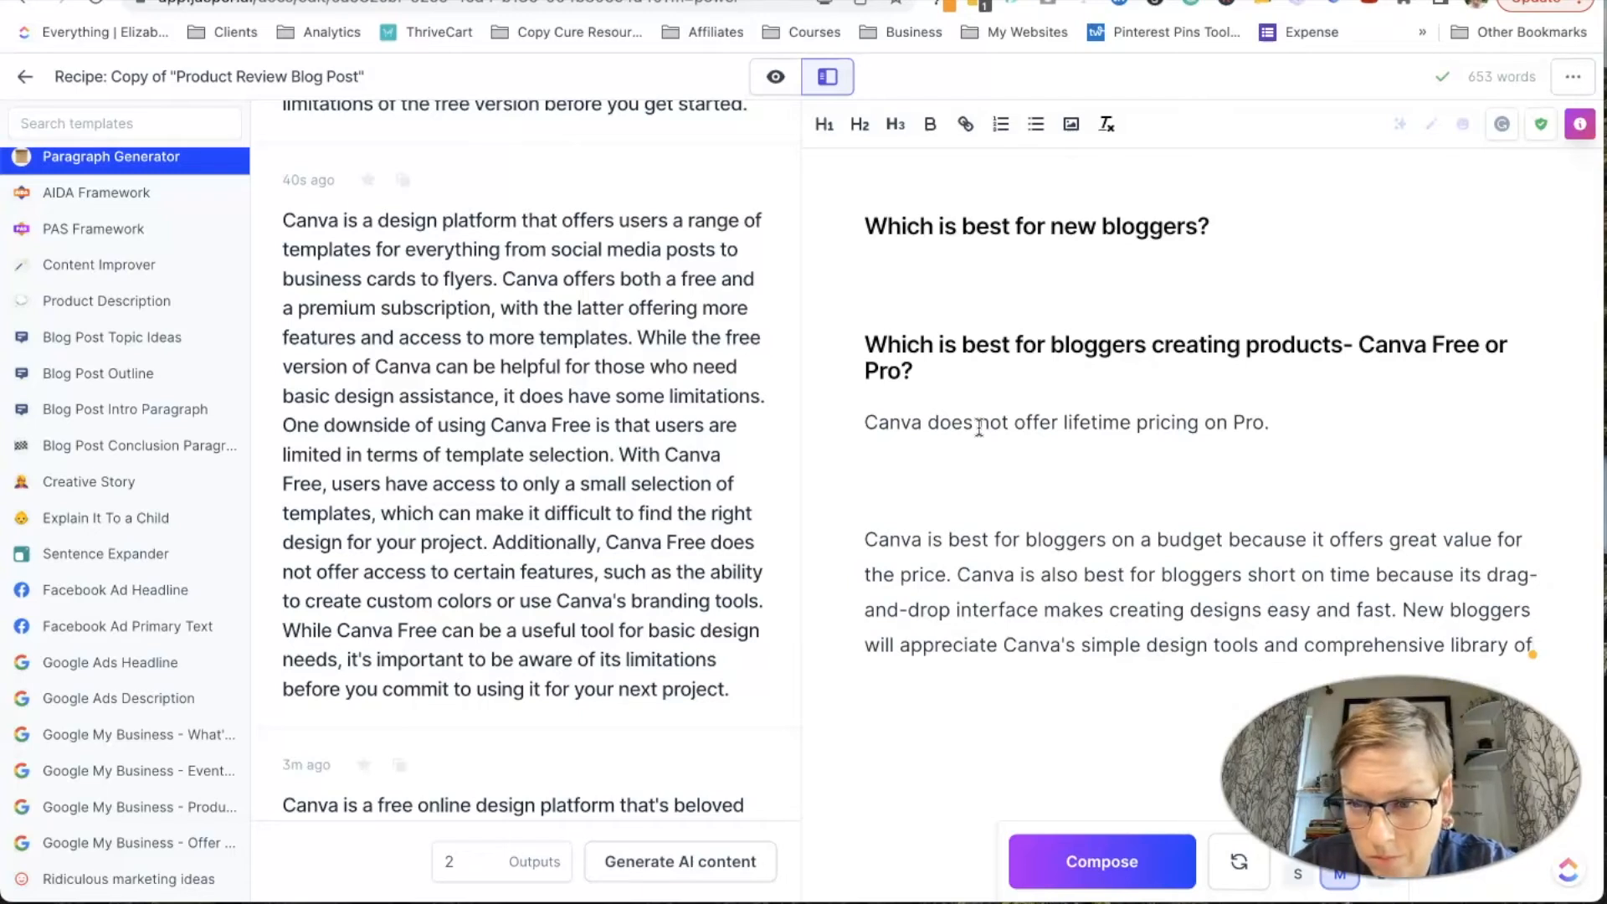
triple_click(985, 569)
key("BackSpace")
key("super+z")
key("super+z")
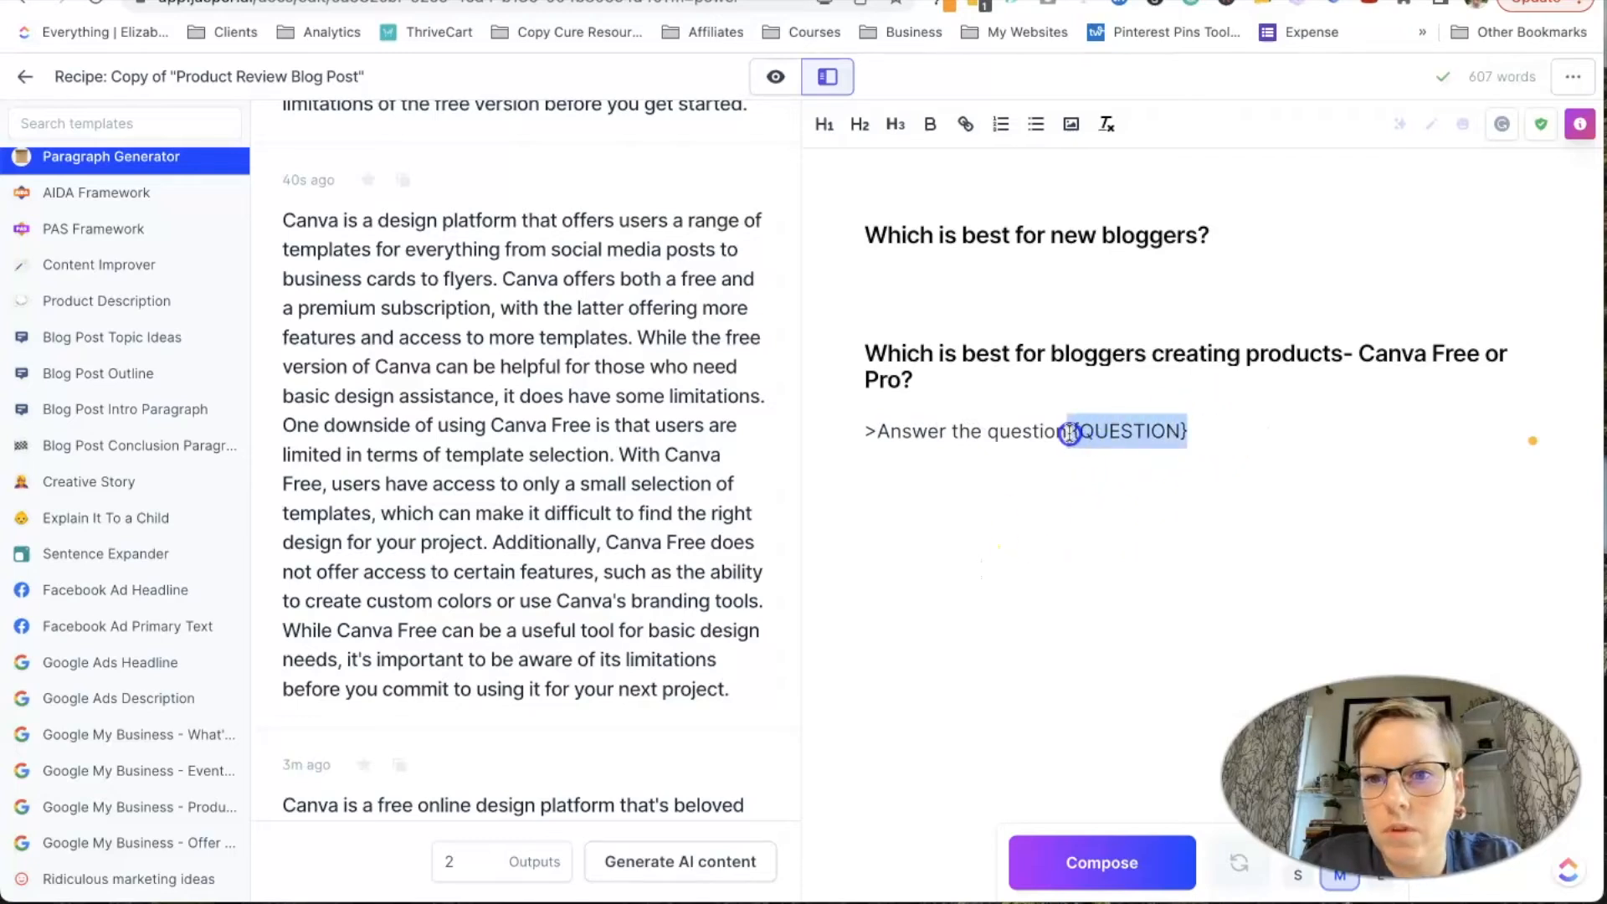
- Replace the {QUESTION} placeholder in the answer command with "Which is best for bloggers creating products- Canva Free or Pro"
key("BackSpace")
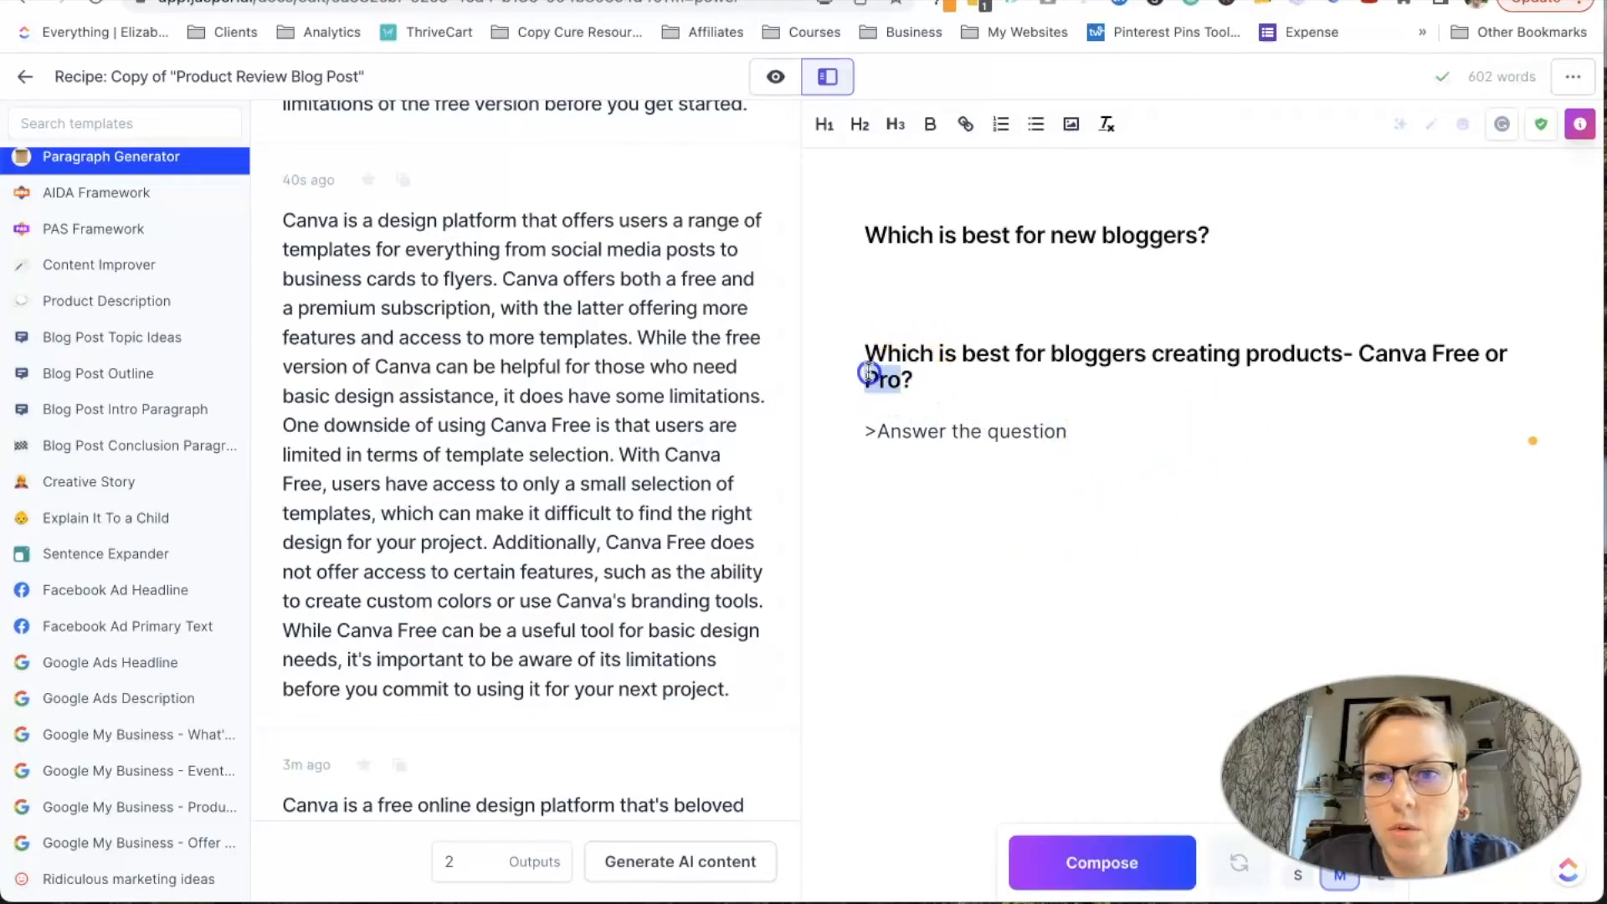
left_click_drag(869, 372, 850, 355)
key("super+c")
left_click(1156, 436)
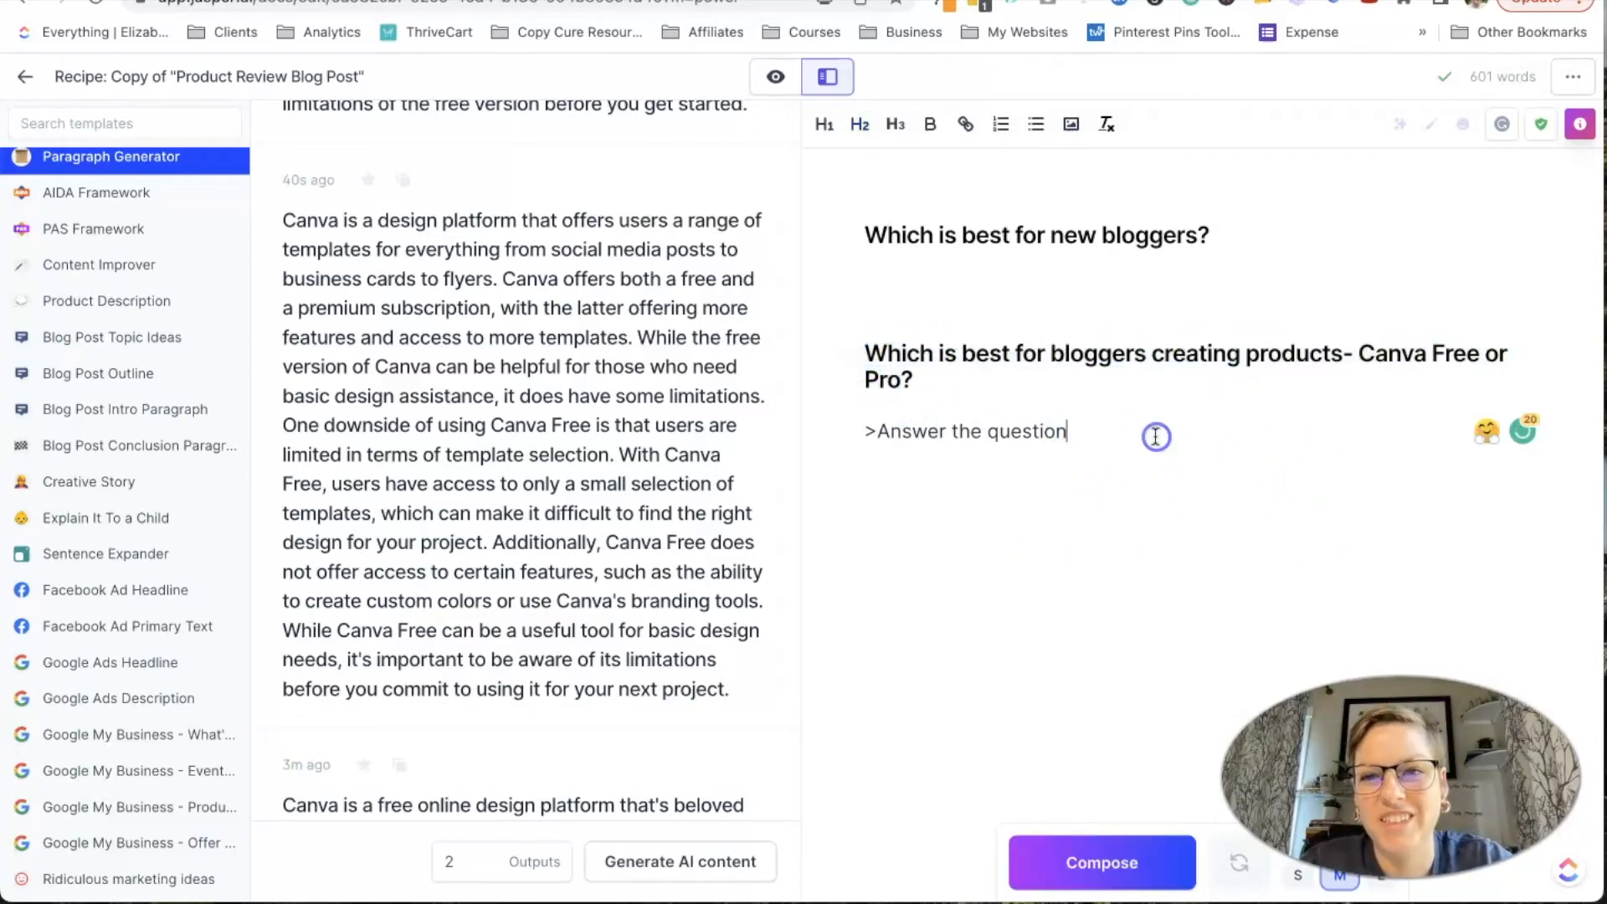
key("super+v")
- Shorten the heading to "Which is best for bloggers creating products?" and run the answer command below it
left_click_drag(1346, 362, 899, 381)
key("BackSpace")
left_click(940, 435)
key("super+Return")
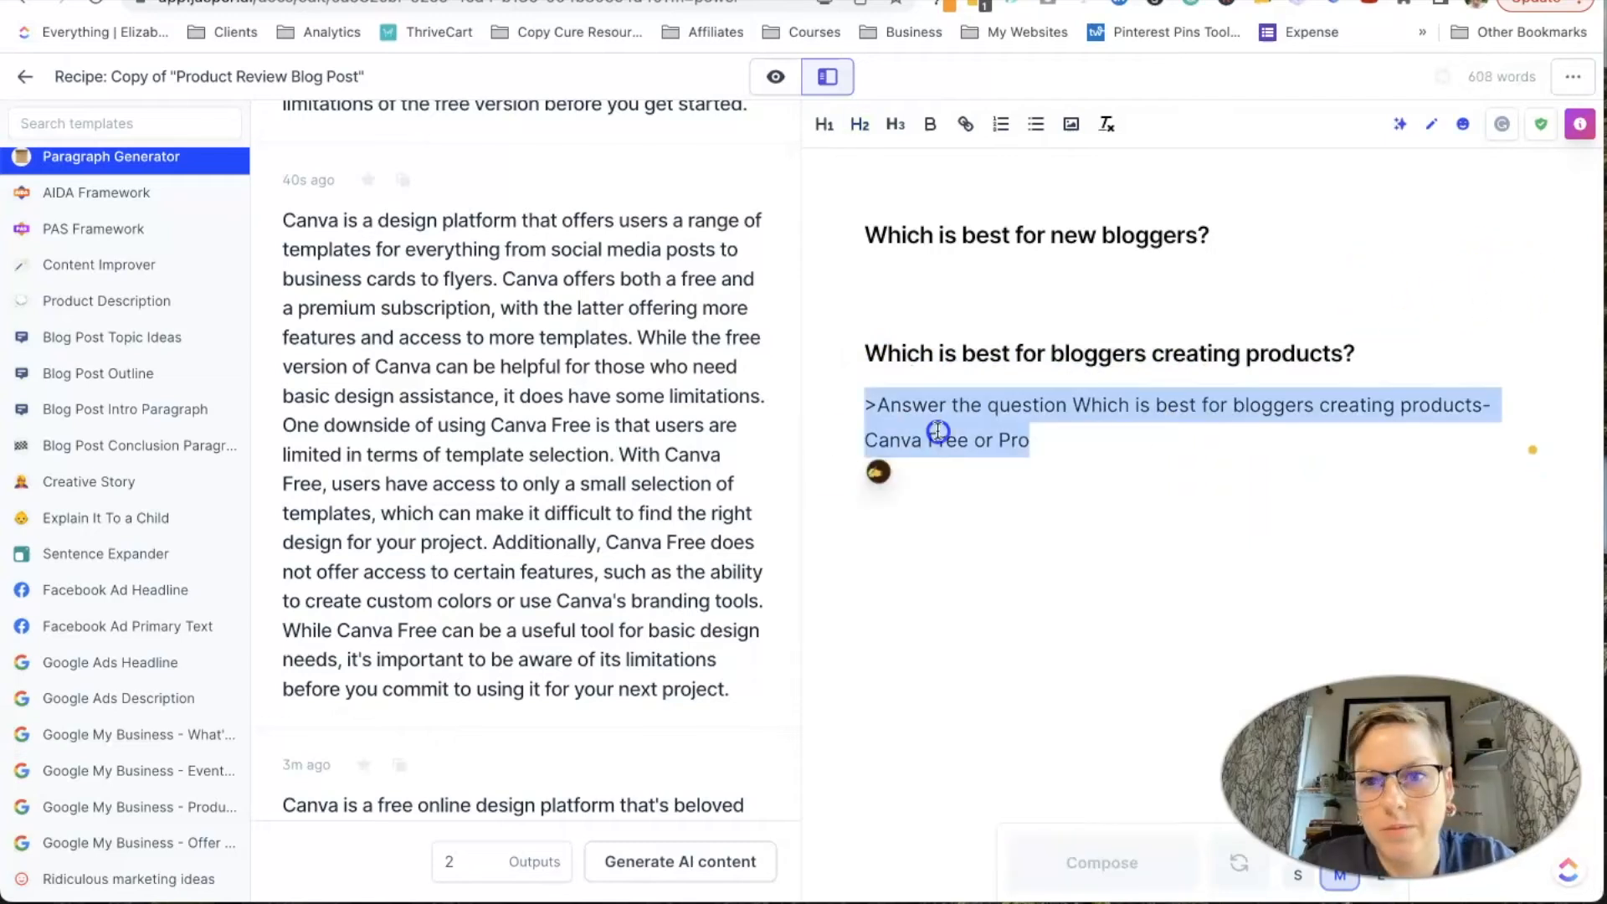
- Answer the lifetime pricing question with "No, you will have to keep paying for Pro every month or year" plus the $12.95/mo monthly and $9.99/mo yearly prices
scroll(1201, 294, "up", 5)
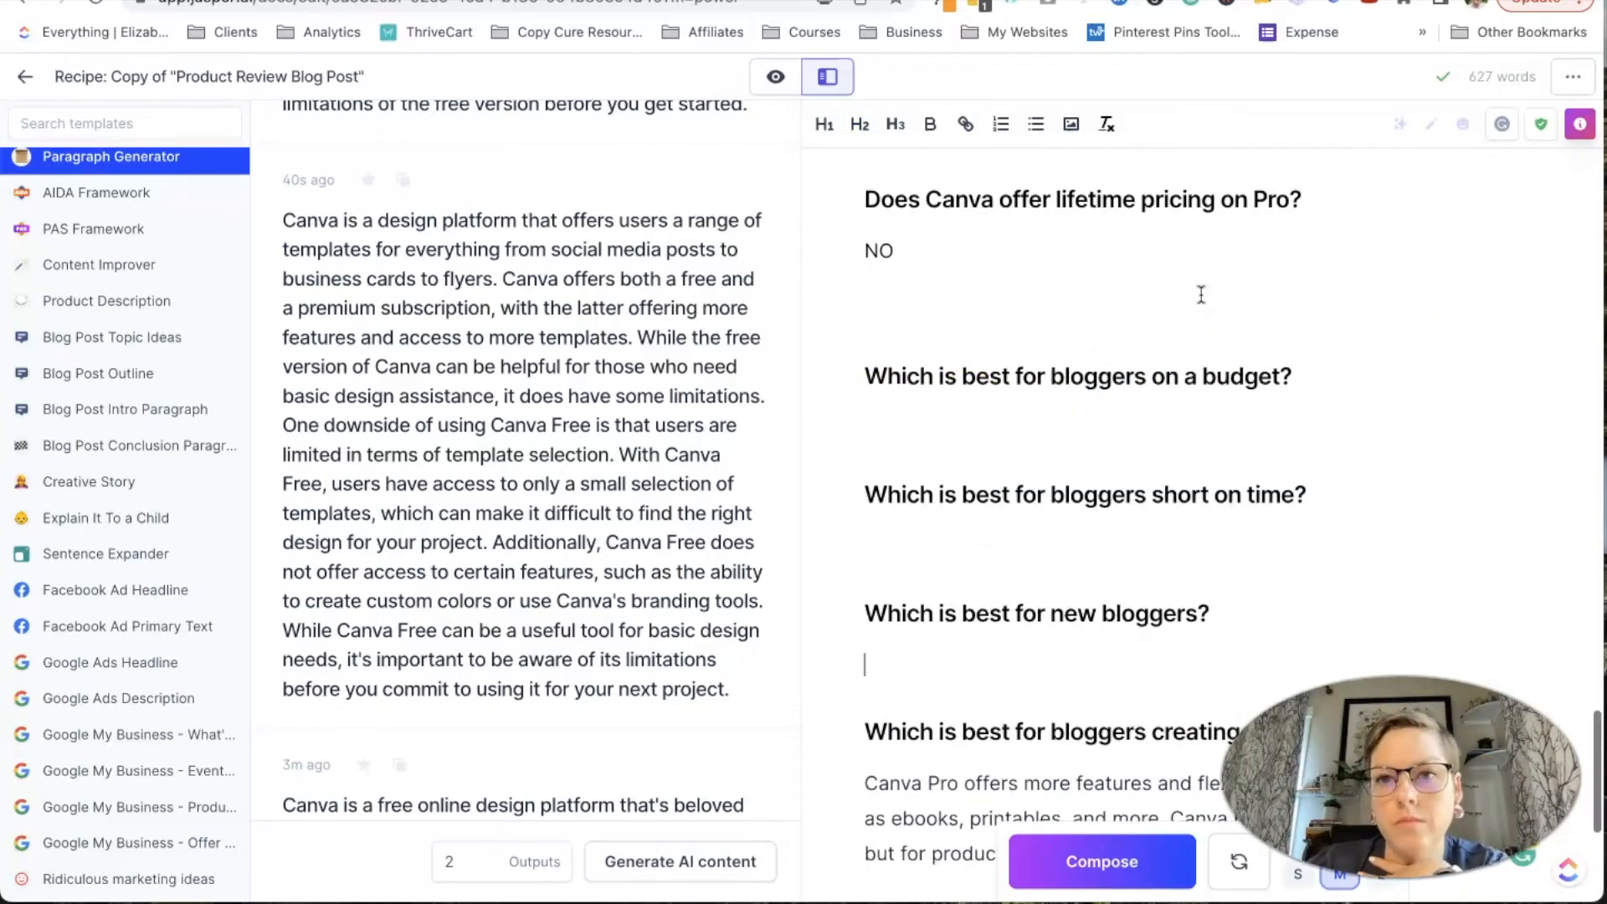
left_click(1004, 262)
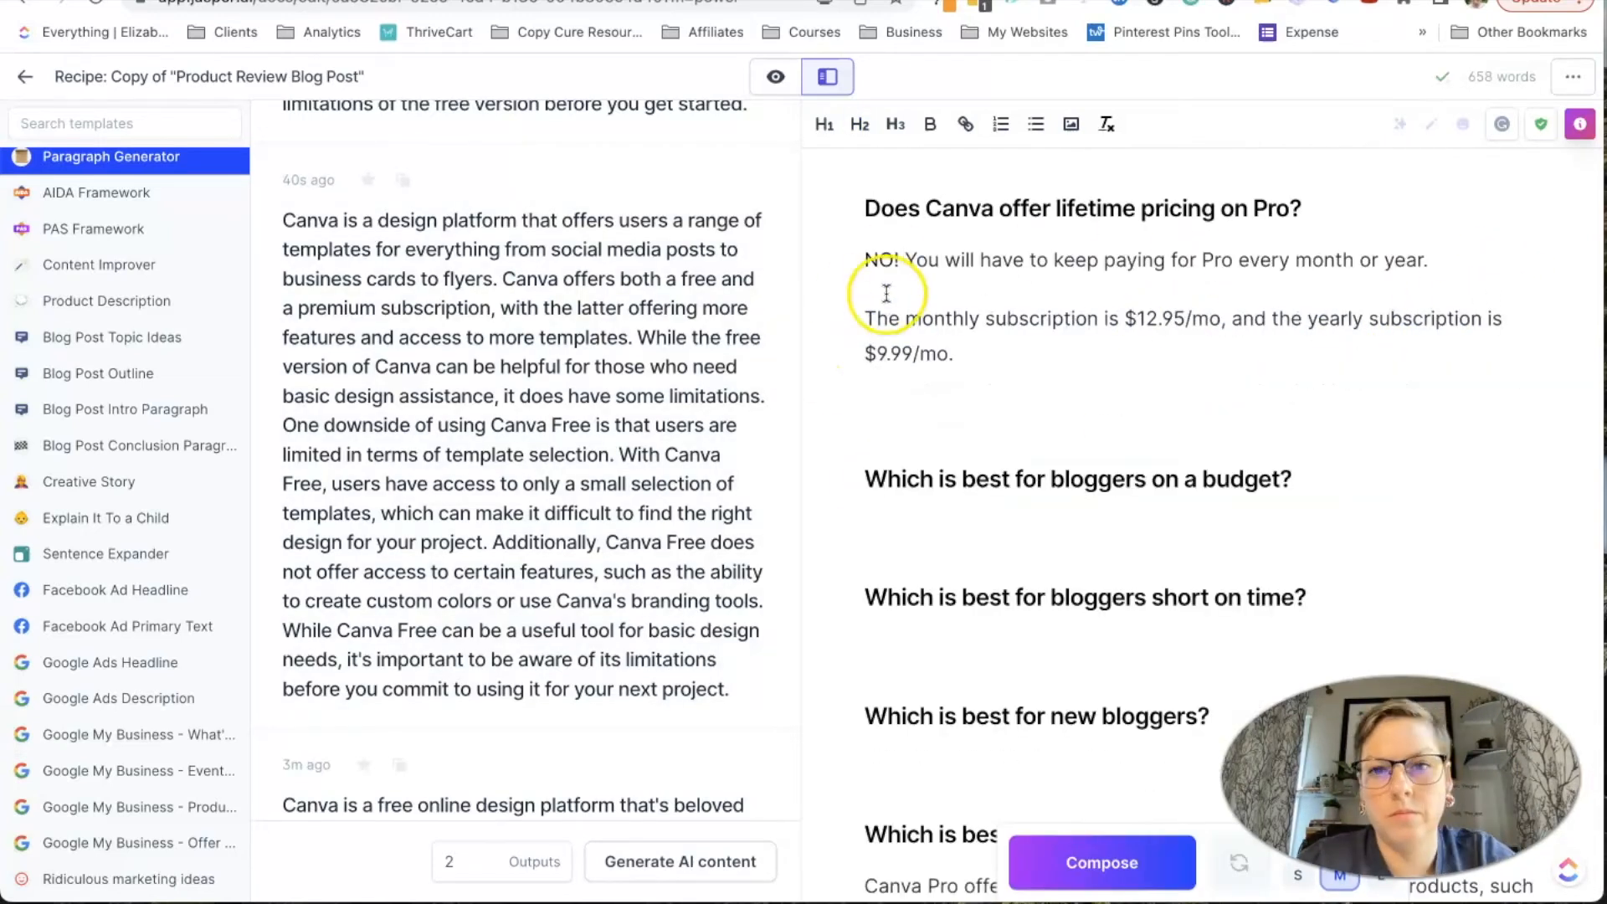
left_click(899, 260)
key("BackSpace")
key("BackSpace")
type("o,")
left_click(936, 397)
key("BackSpace")
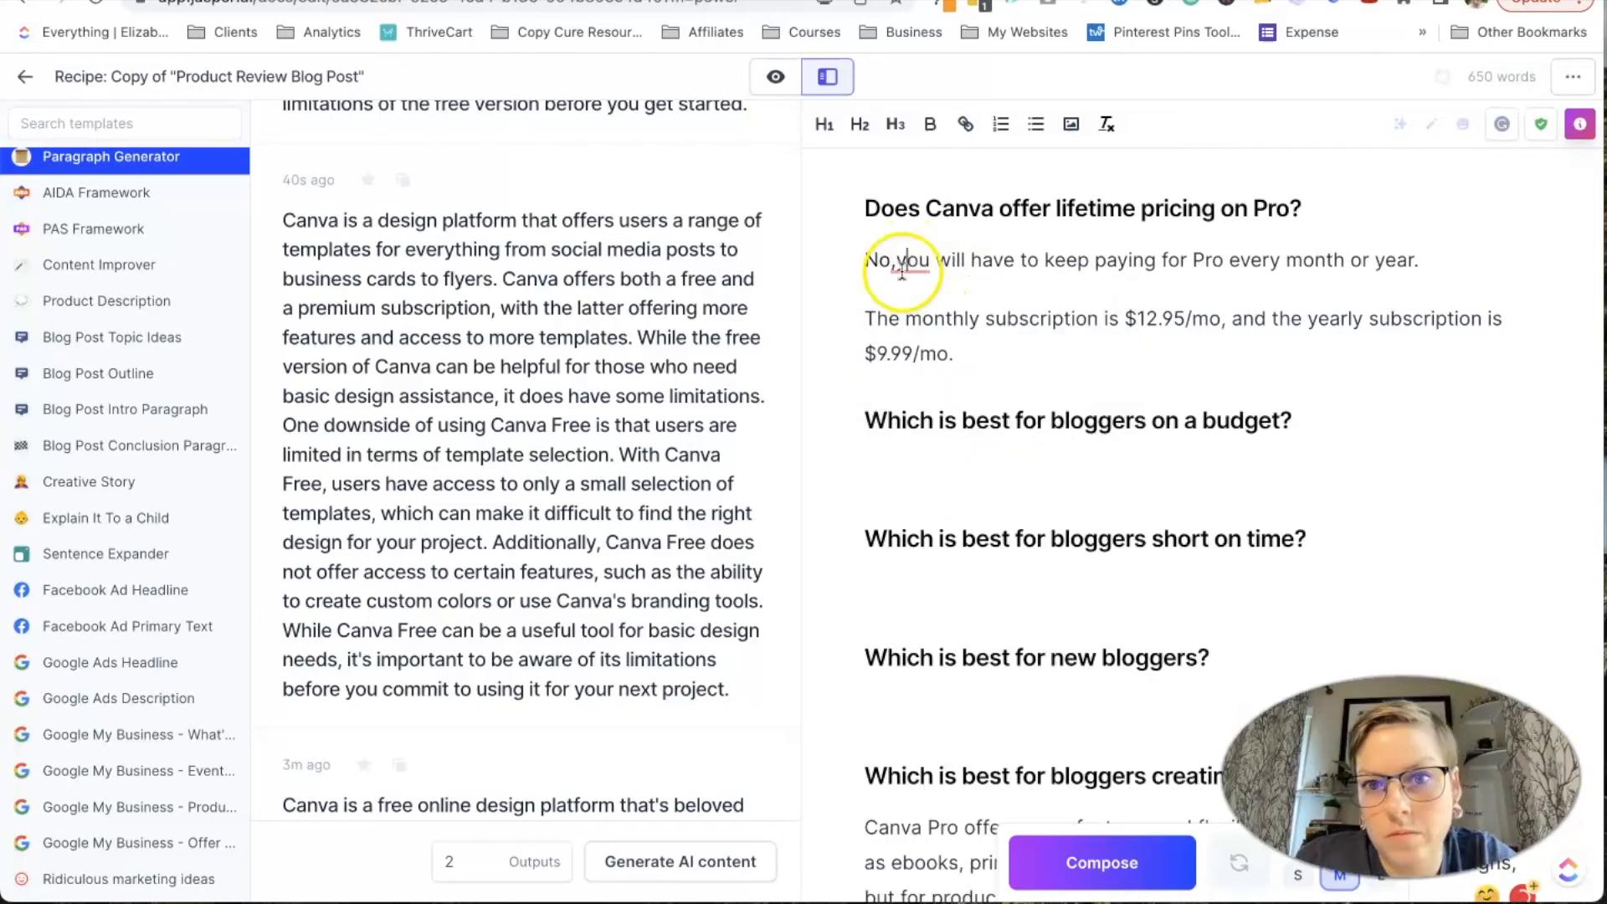
- Add the paragraph "Any advertisements of Canva offering a lifetime price are scams." below the subscription prices
left_click(1005, 353)
key("Return")
type("Any advertisements of Canva offering a lifetime price are scams.")
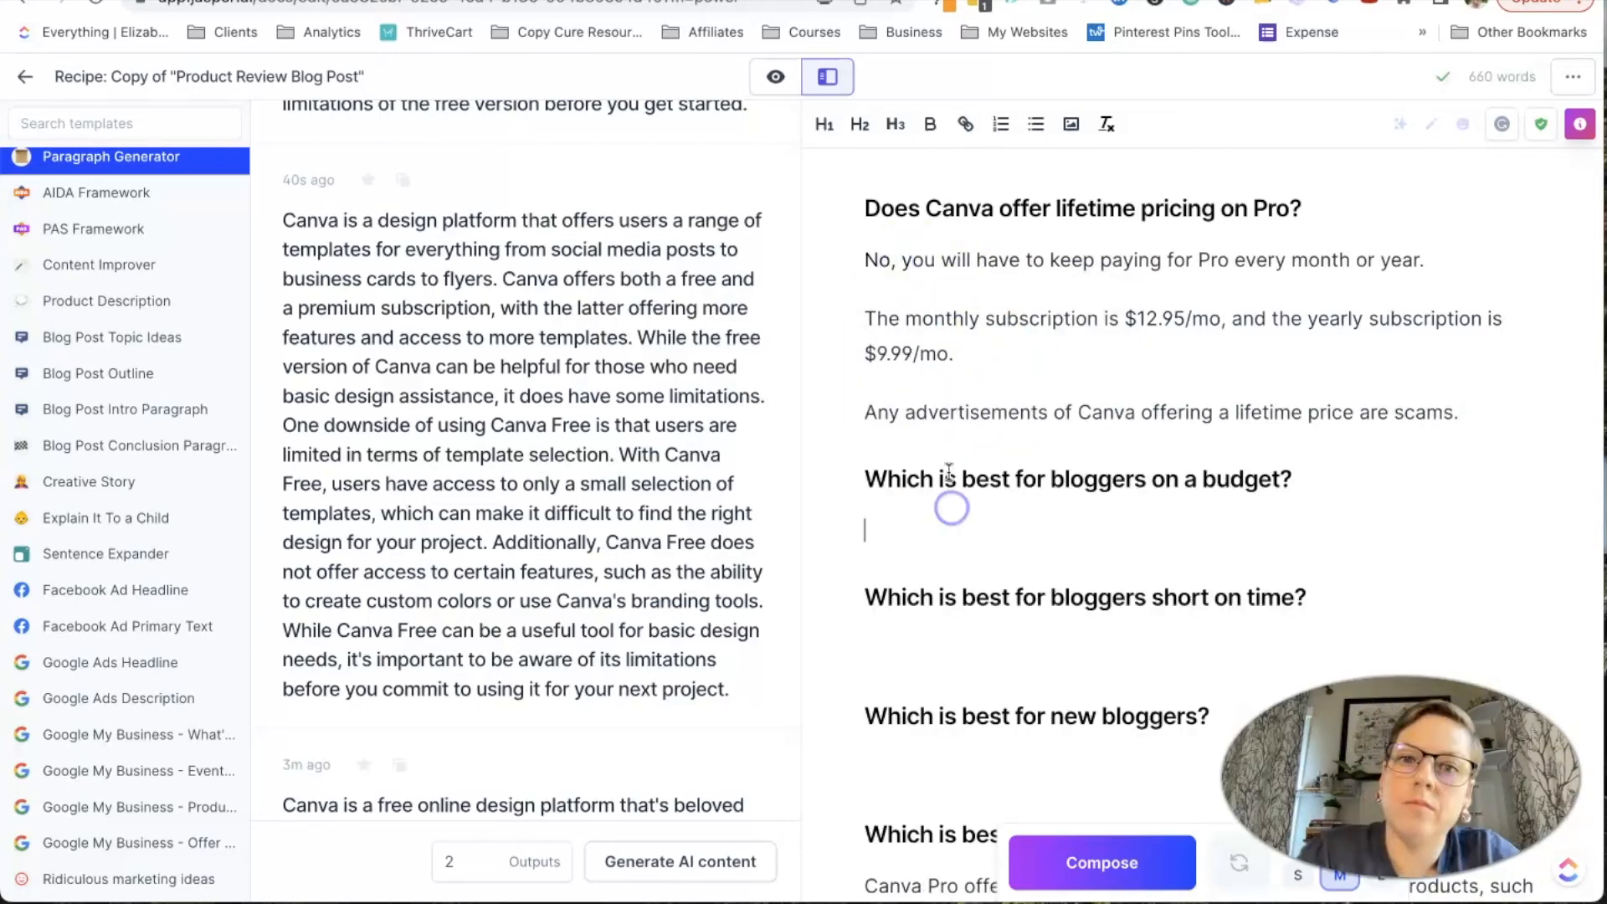
- Generate an answer under "Which is best for bloggers on a budget?" and remove the blank lines above it
key("super+j")
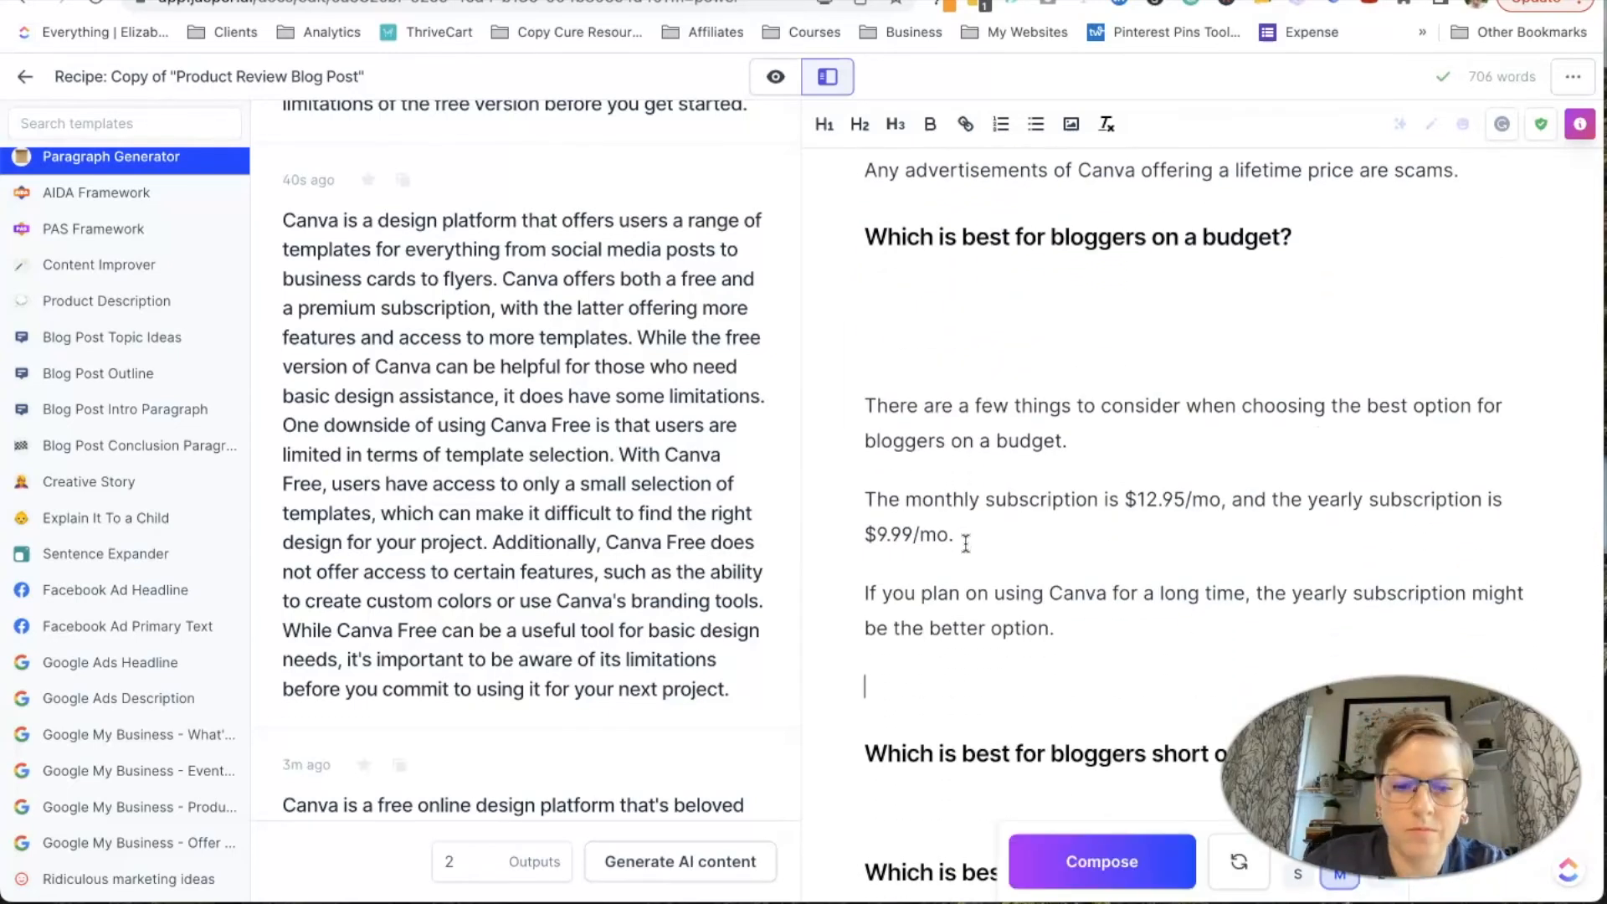
scroll(1073, 411, "down", 1)
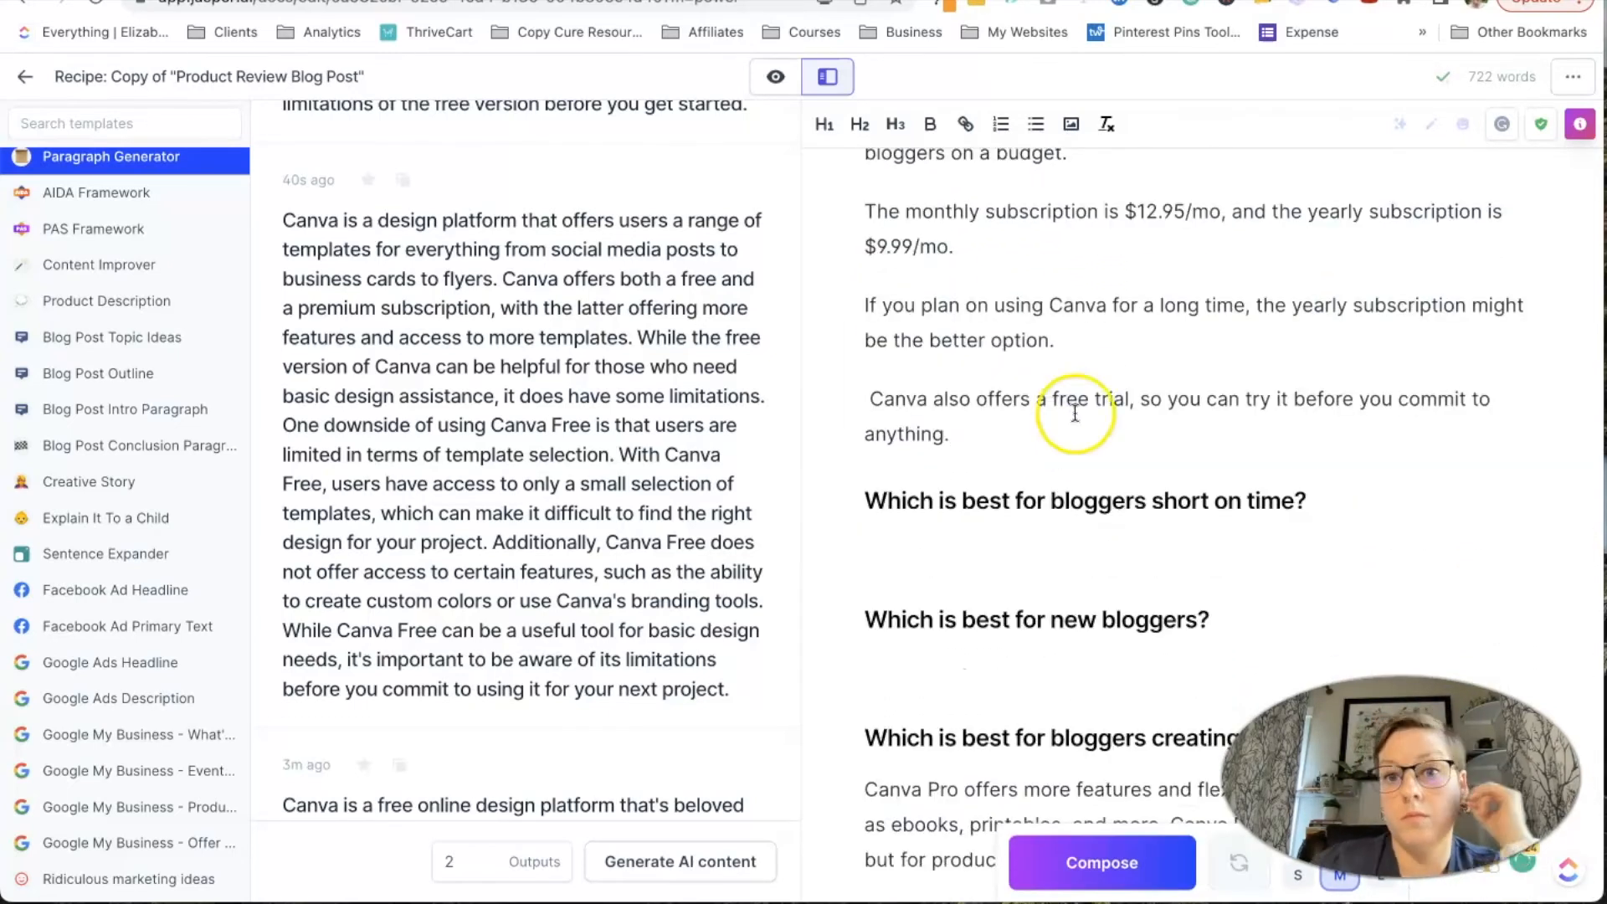
scroll(1238, 462, "up", 2)
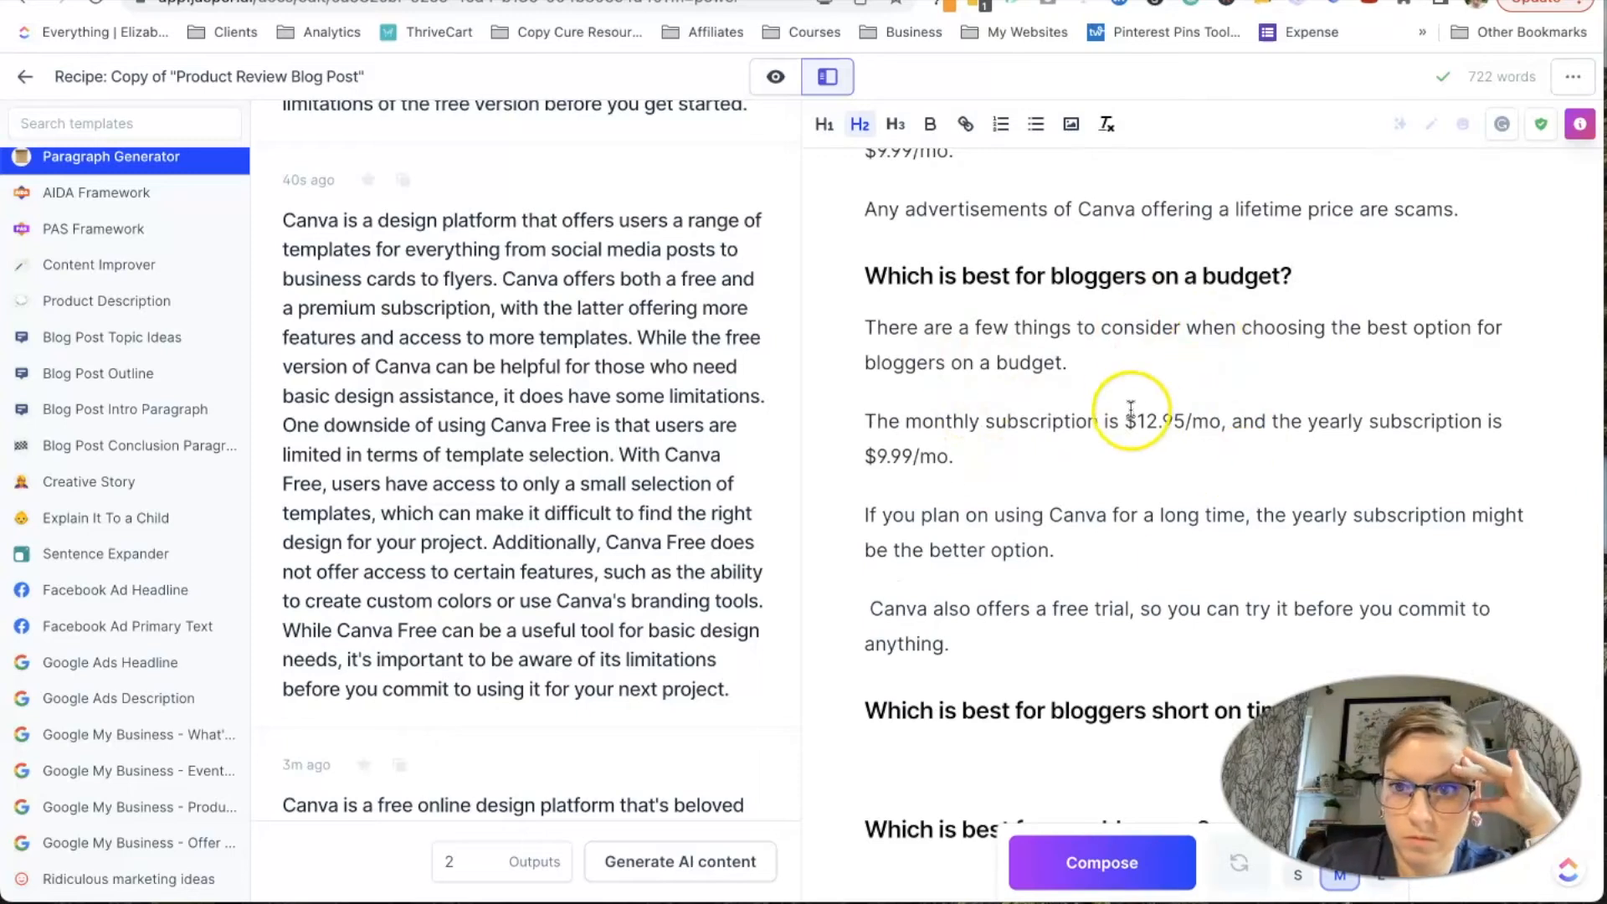
- In the budget answer, insert "frequently and" before "for a long time" and add a "However" sentence recommending the free version with occasional Pro upgrades for rare use
left_click(1086, 515)
type("frequently and")
left_click(1230, 548)
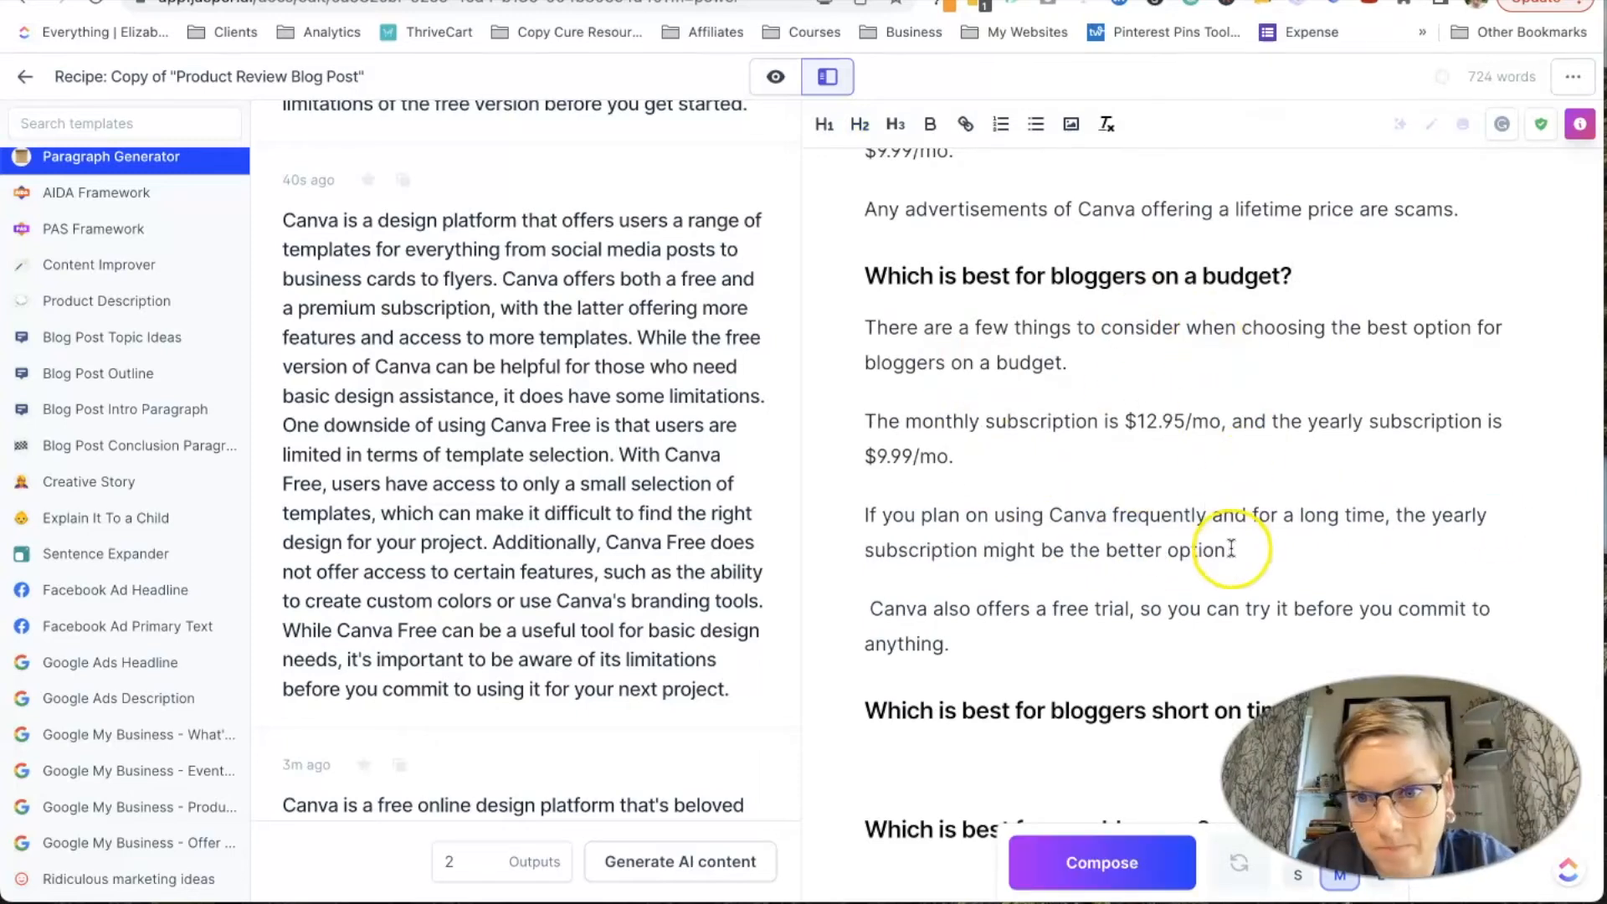
scroll(1274, 487, "down", 1)
type("However, if you find yourself rarely needing to create in Canva, the free versi")
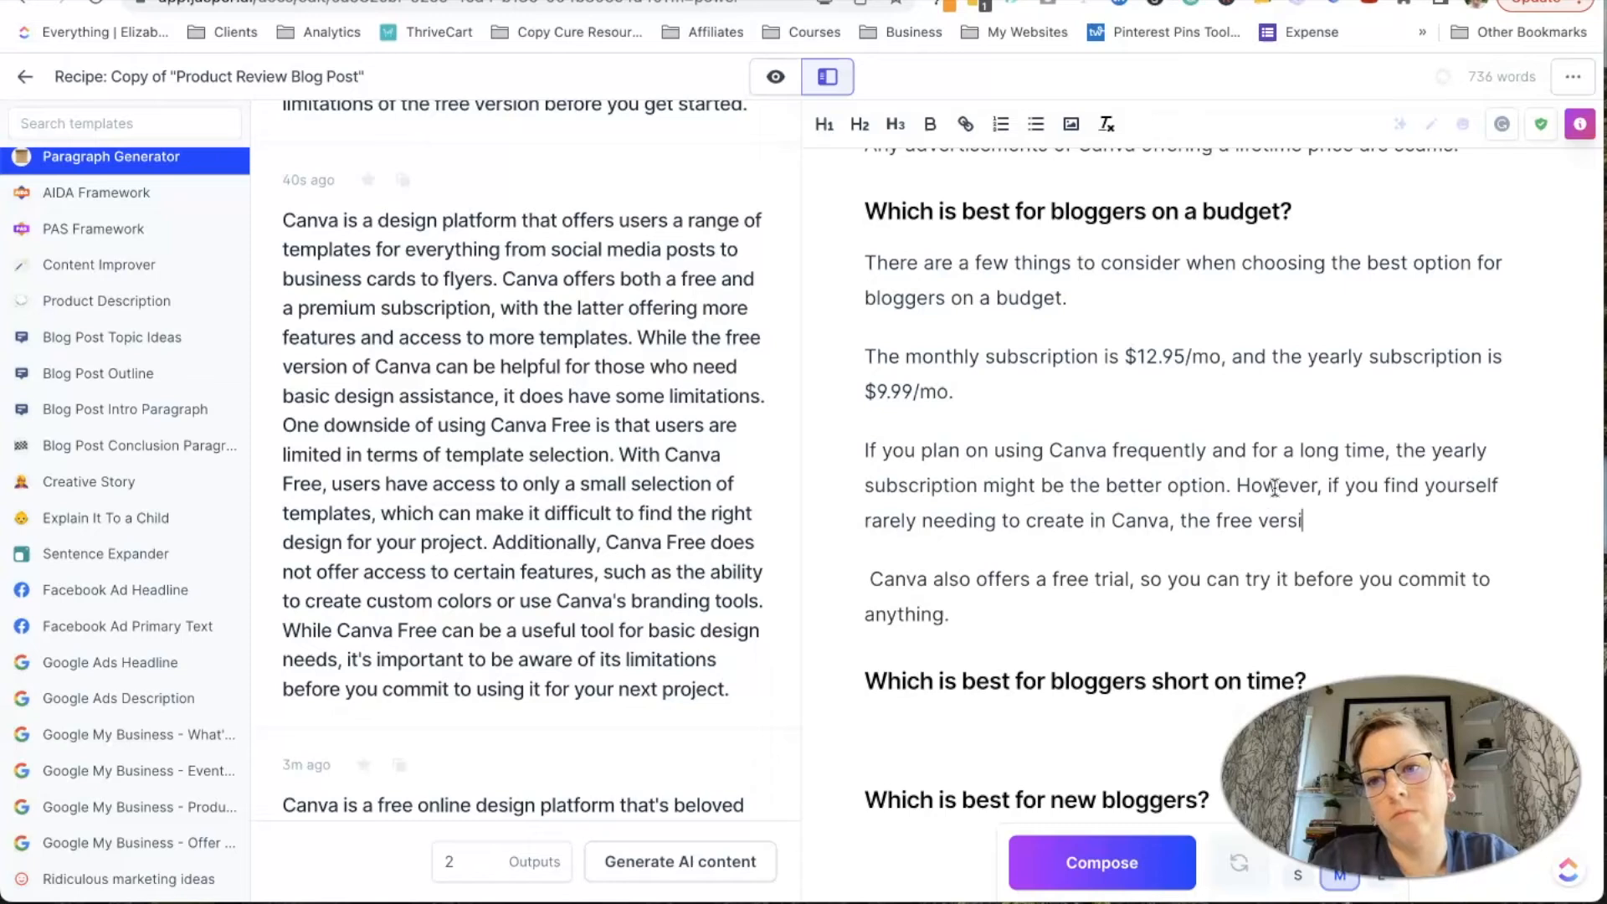
type("on with the occasional upgrade to Pro will probably work just fine.")
- Generate text under "Which is best for bloggers short on time?" and replace it with "Lots of the features of the Pro version are huge timesavers. For example"
scroll(1274, 487, "down", 2)
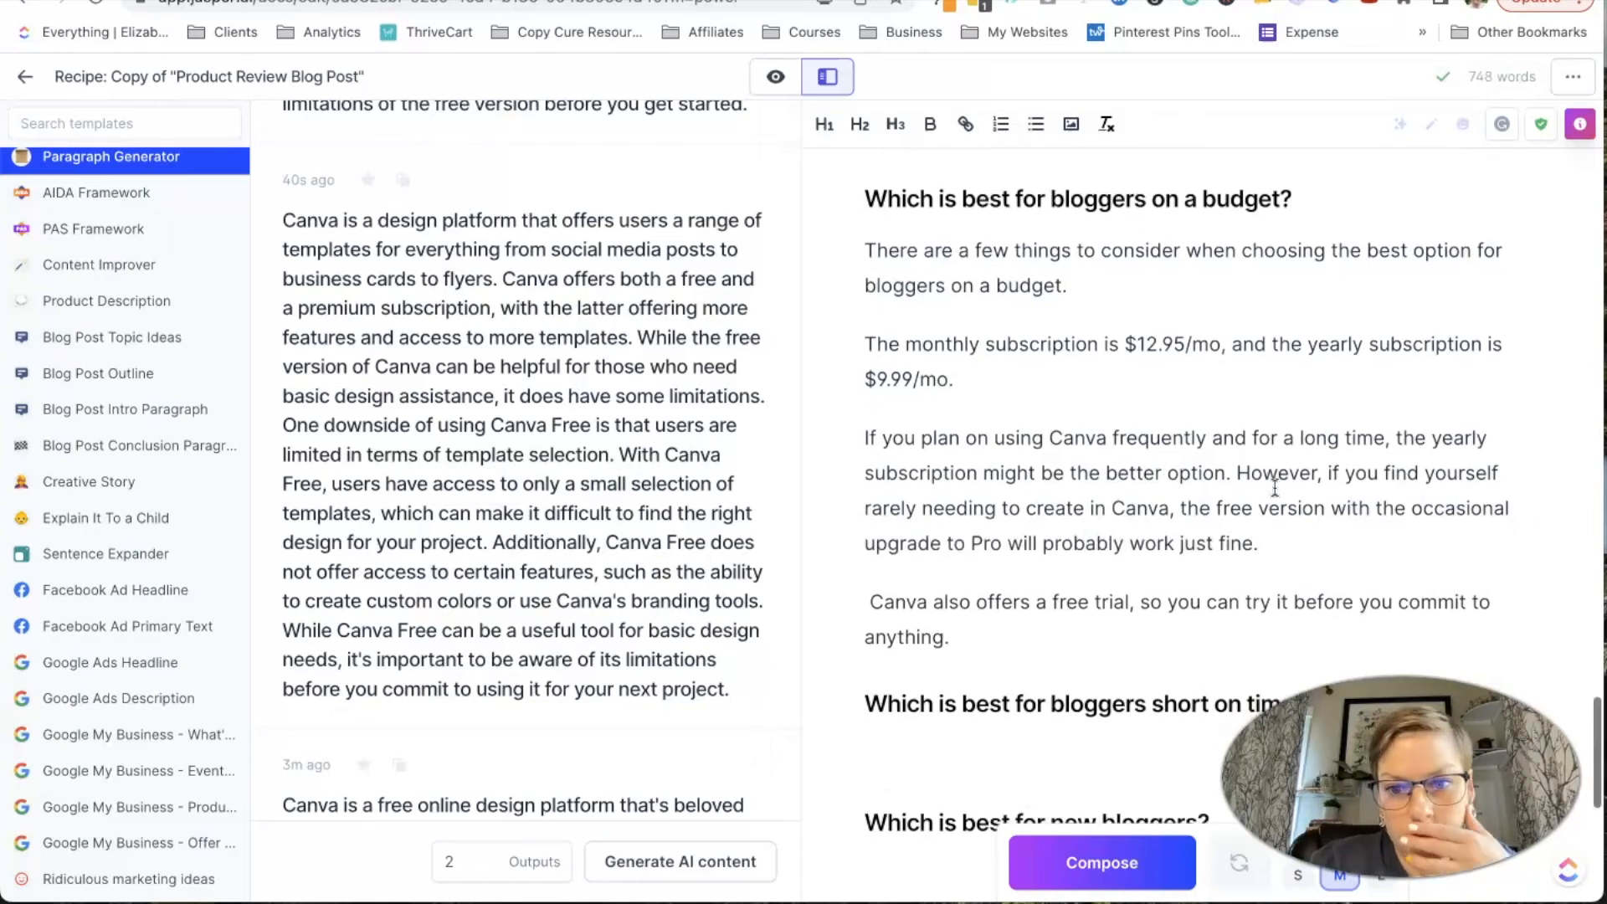
left_click(1105, 608)
left_click(1102, 862)
scroll(1249, 488, "down", 3)
scroll(1250, 488, "down", 2)
left_click_drag(1231, 517, 873, 235)
type("Lots of the fs. For examp")
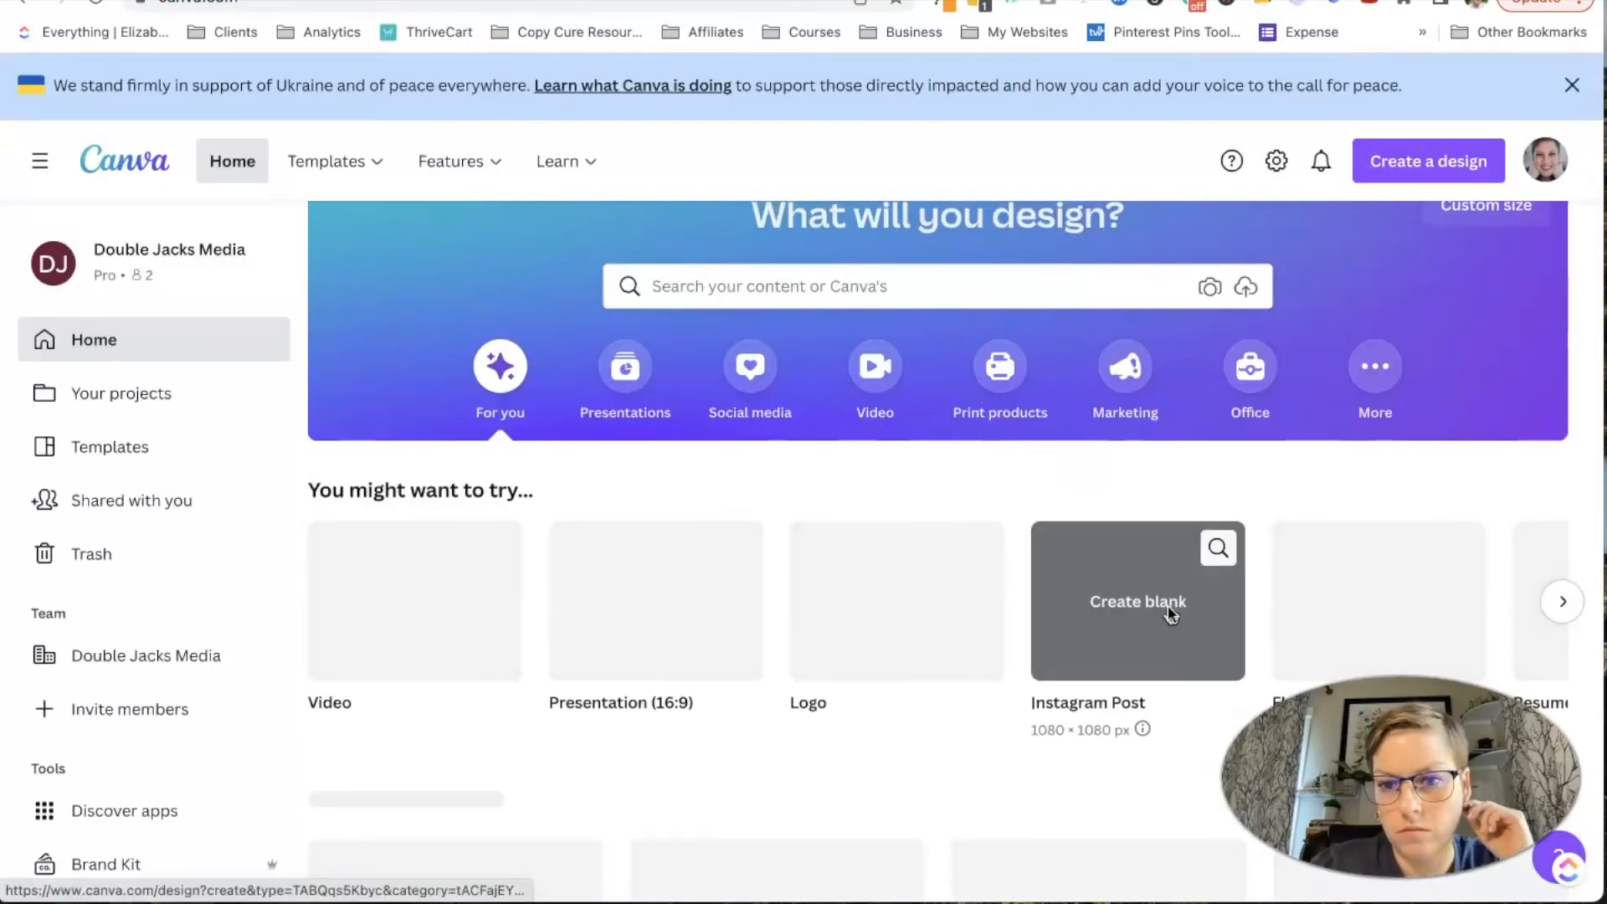
- In Canva, open a blank Instagram Post design and look through its templates and elements
left_click(1166, 610)
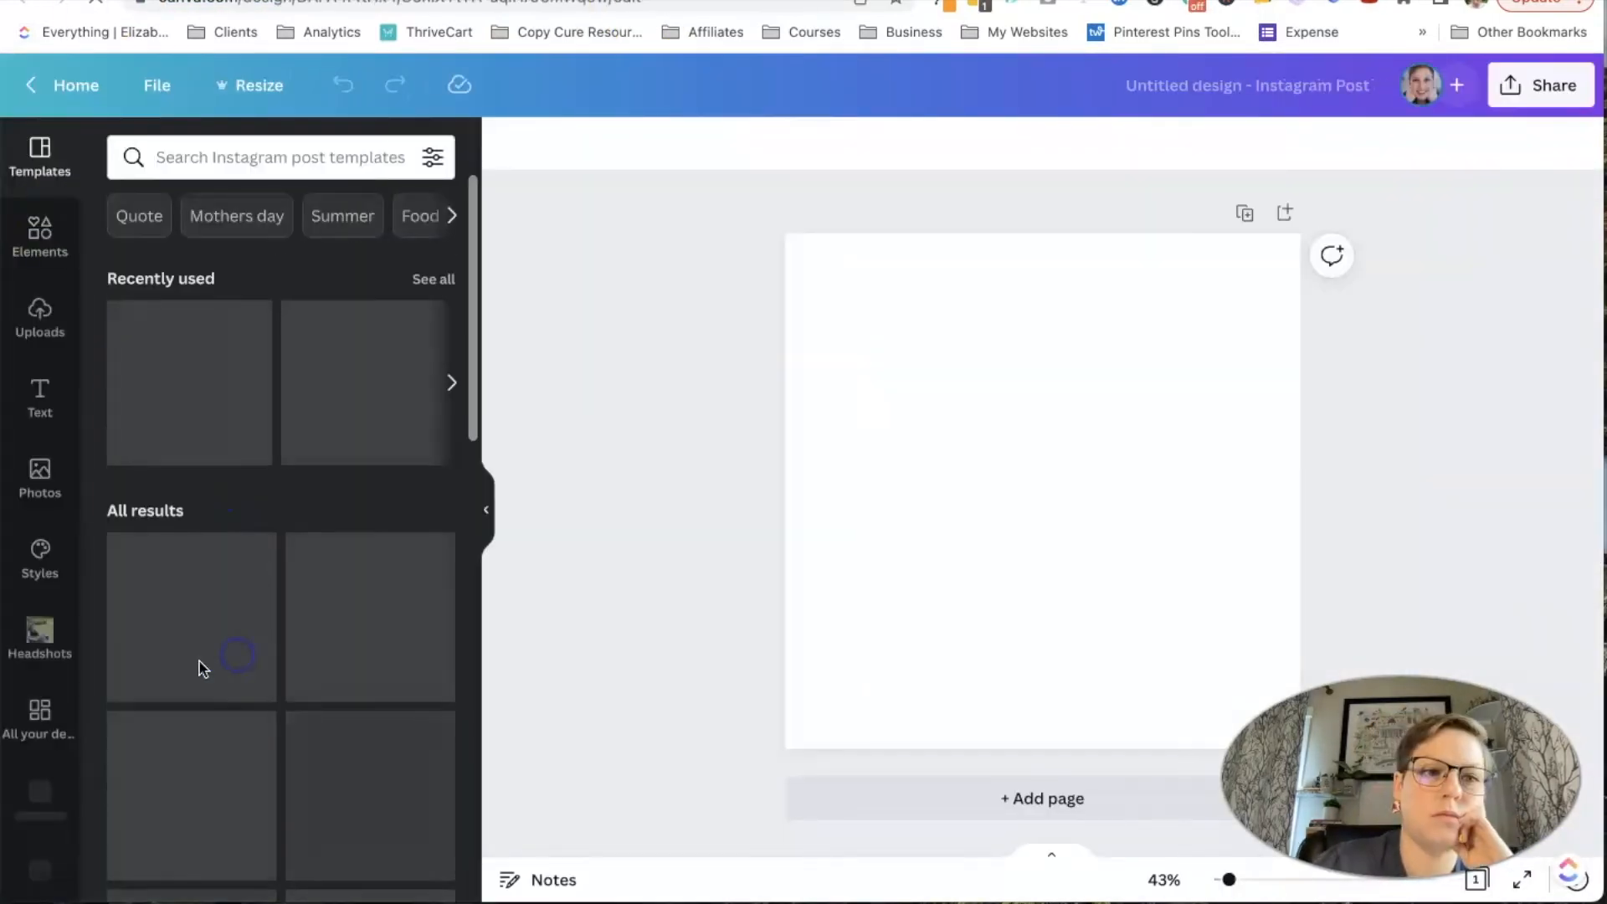
scroll(50, 653, "down", 4)
left_click(154, 660)
left_click(40, 256)
left_click(321, 350)
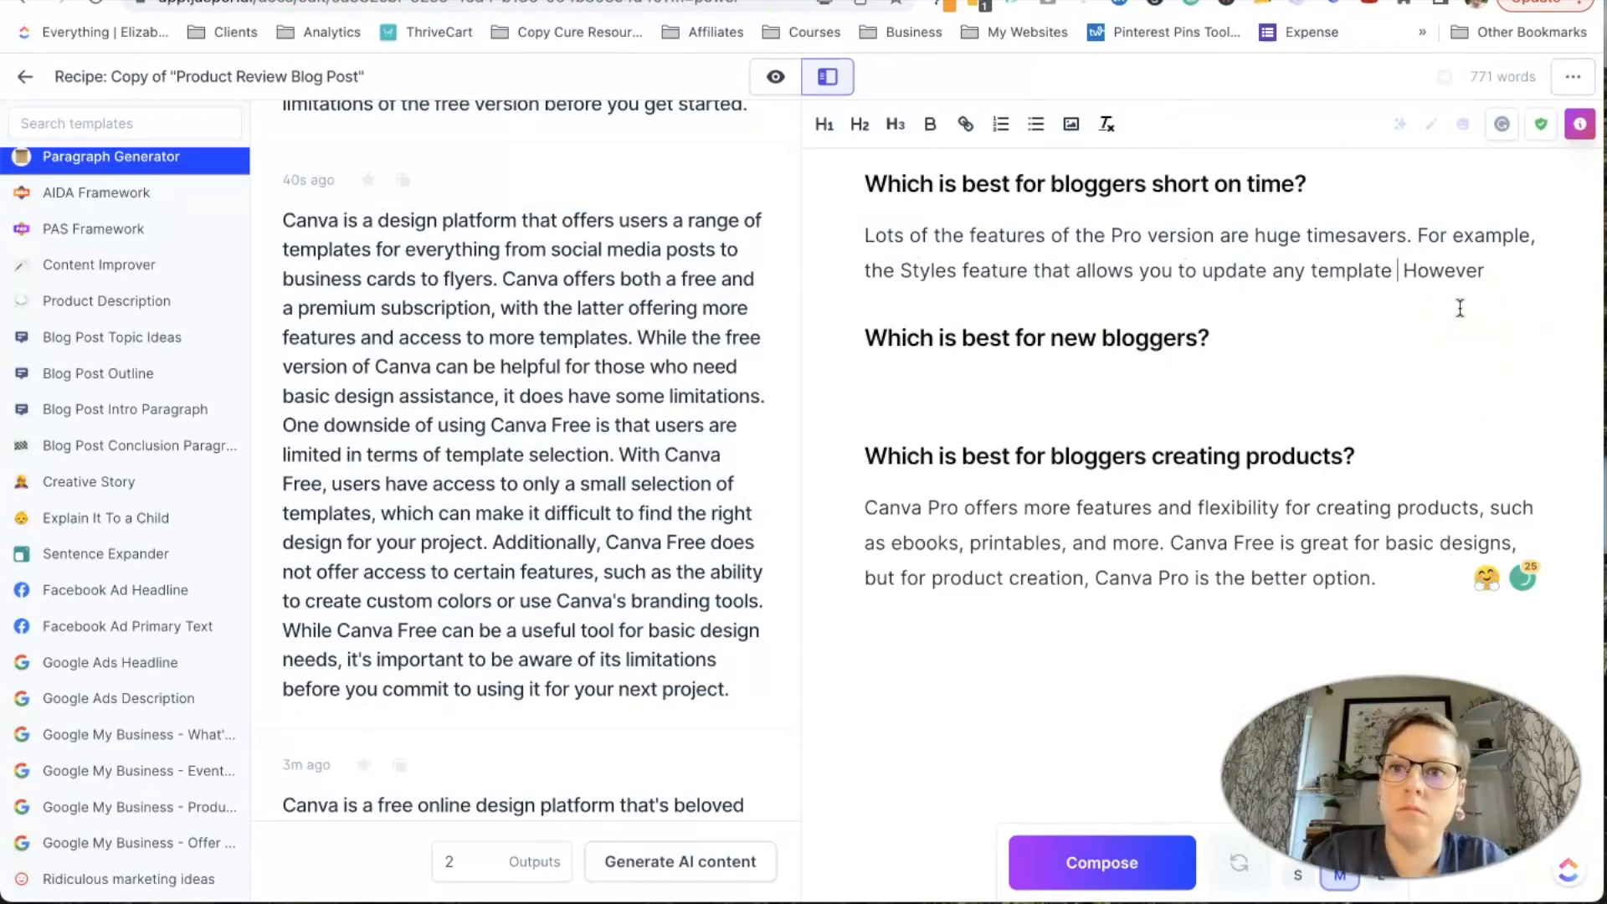
- Complete the Styles feature sentence in the Jasper draft with "with your brand colors in a single click, one more click and it's using your preferred fonts too!"
type("with your brand colors in a single click, one more click and it's using your prefere")
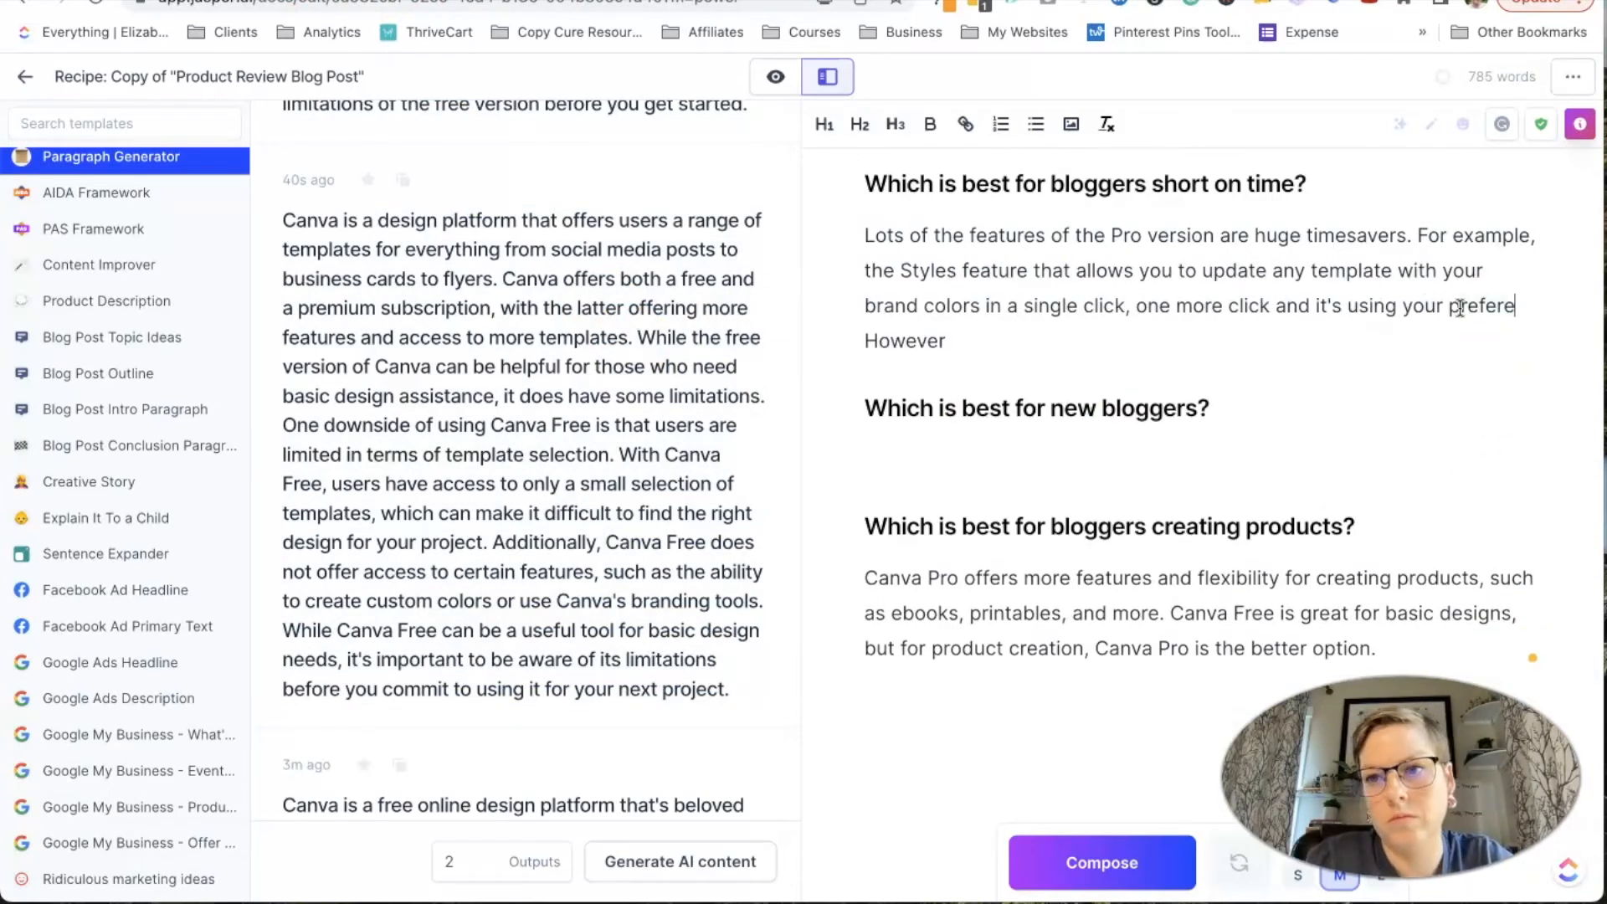
- Finish the short-on-time answer with a paragraph on Pro Plan folders saving time, and fill in the free-version answer under "Which is best for new bloggers?"
key("Return")
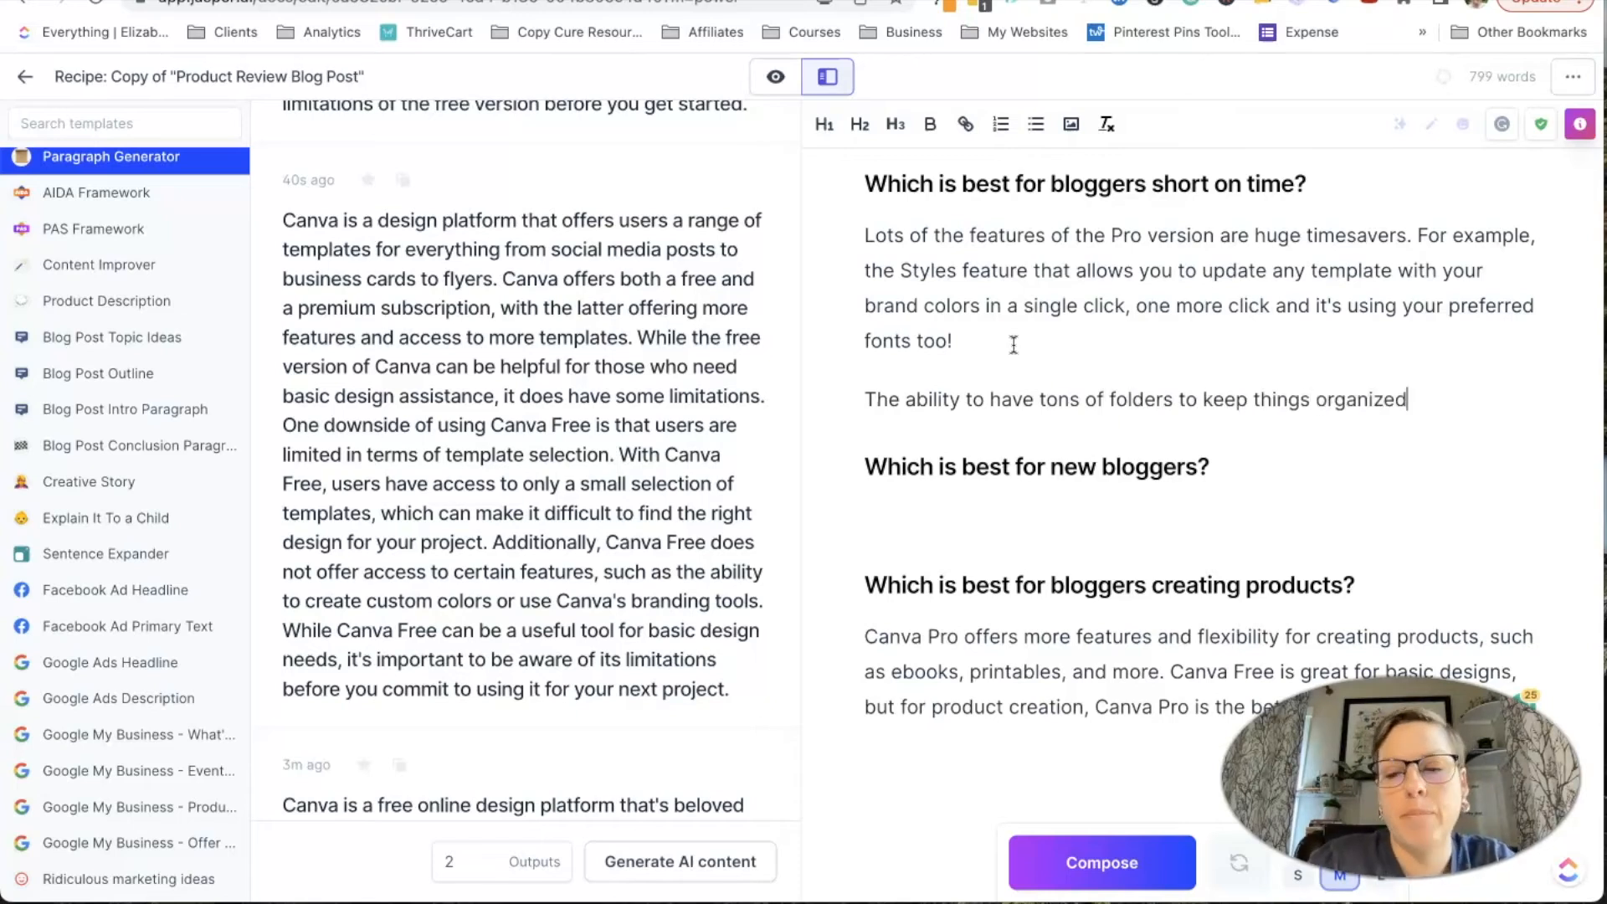
key("BackSpace")
type("with the Pro Pa")
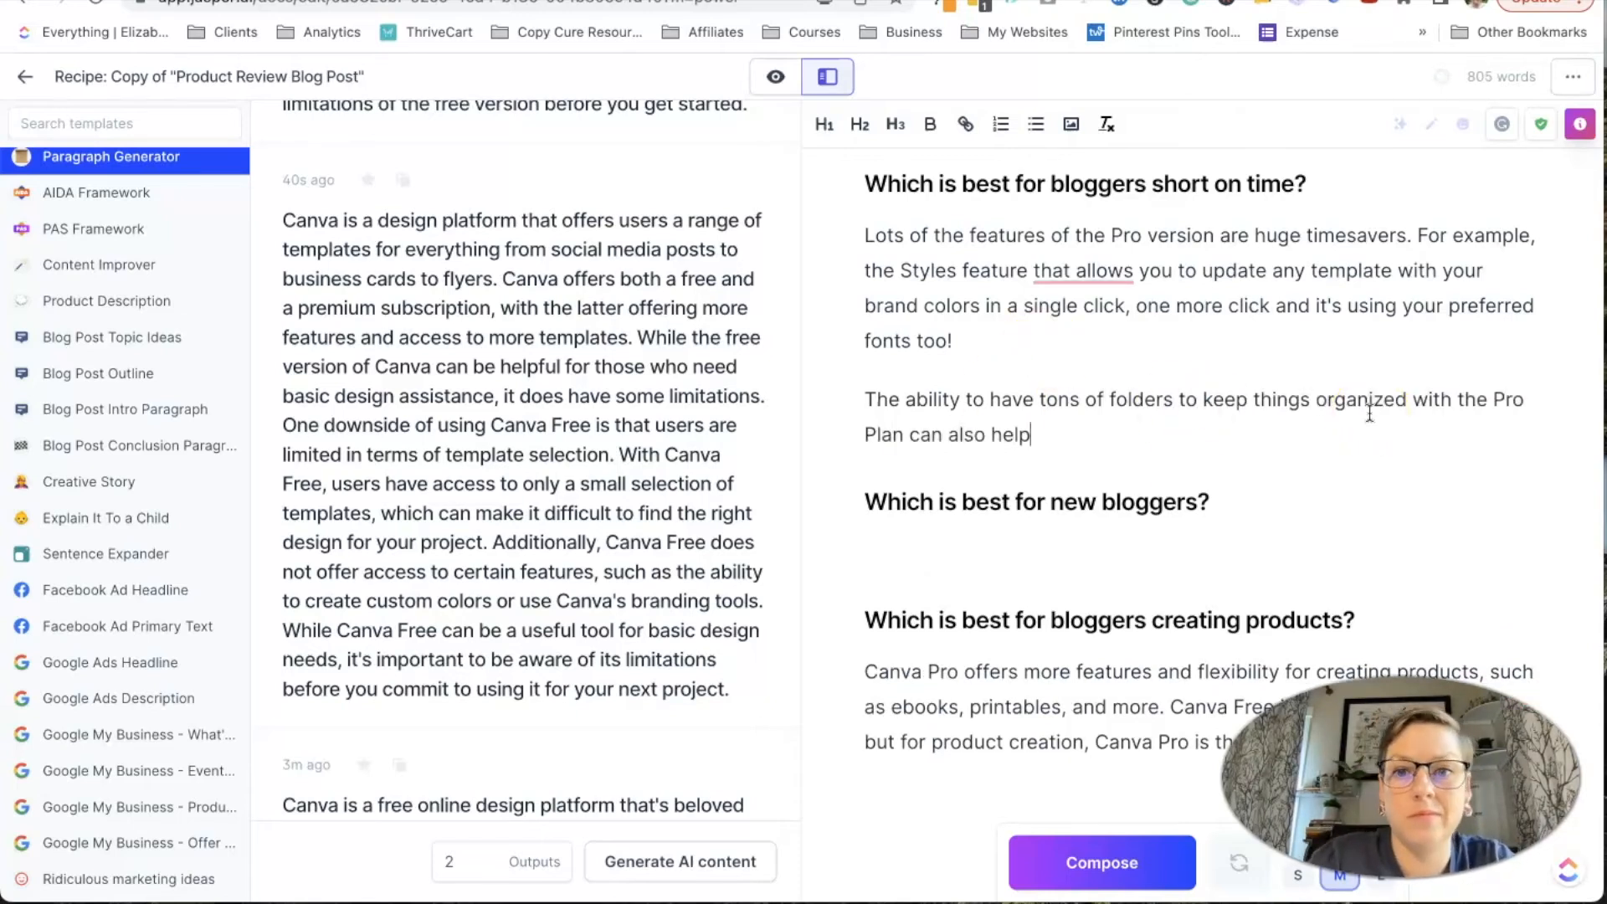
key("BackSpace")
key("BackSpace")
type("Canva the")
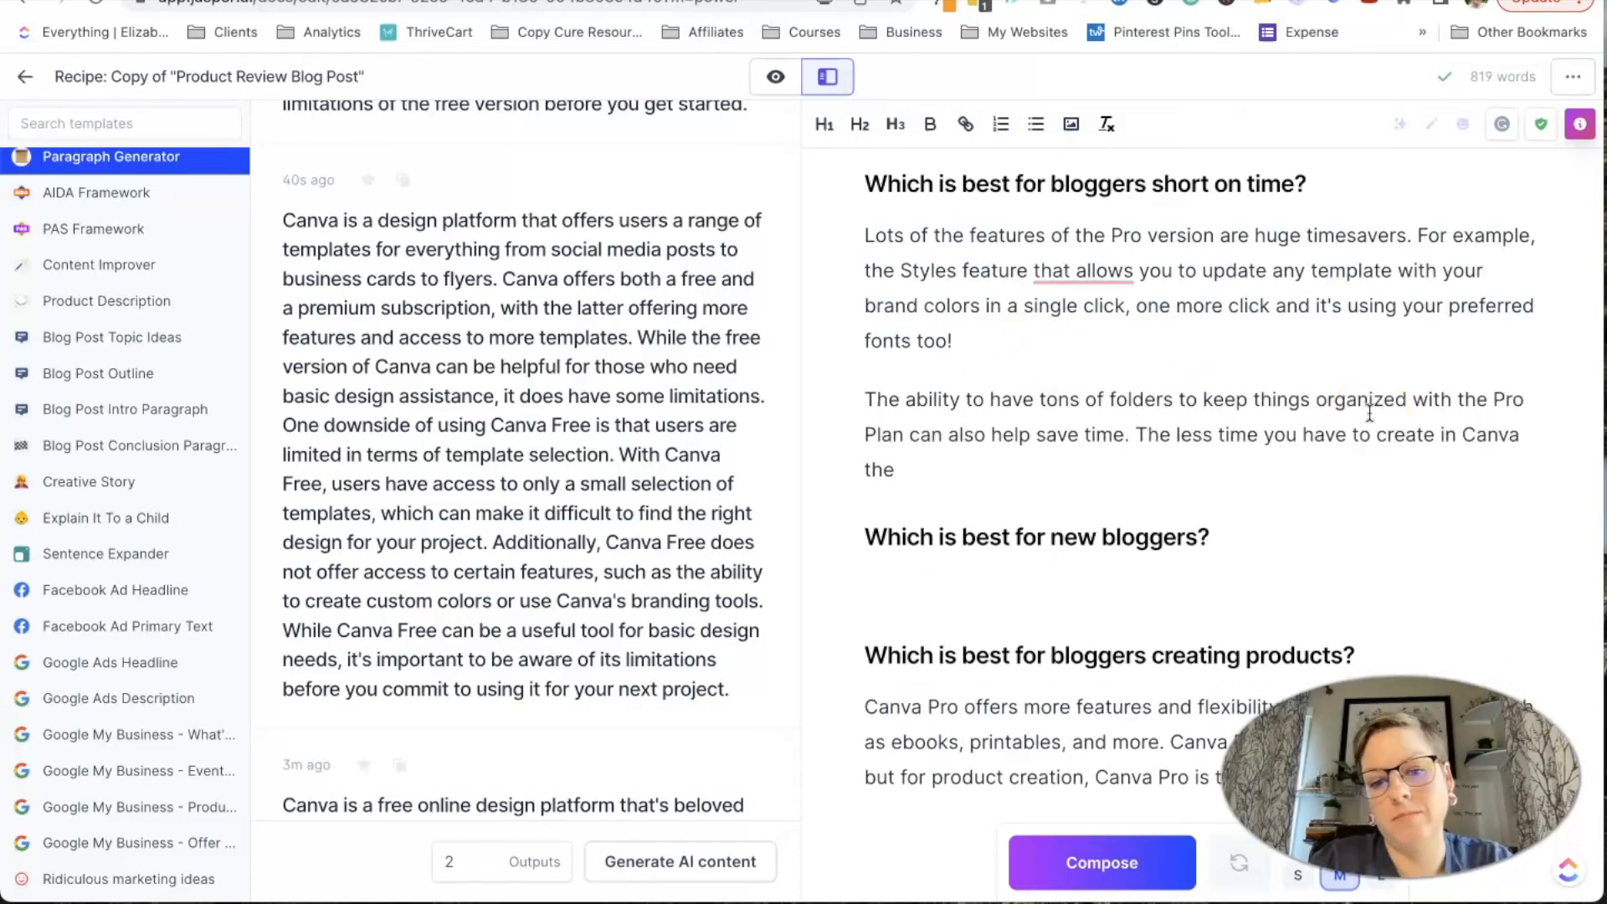
key("super+j")
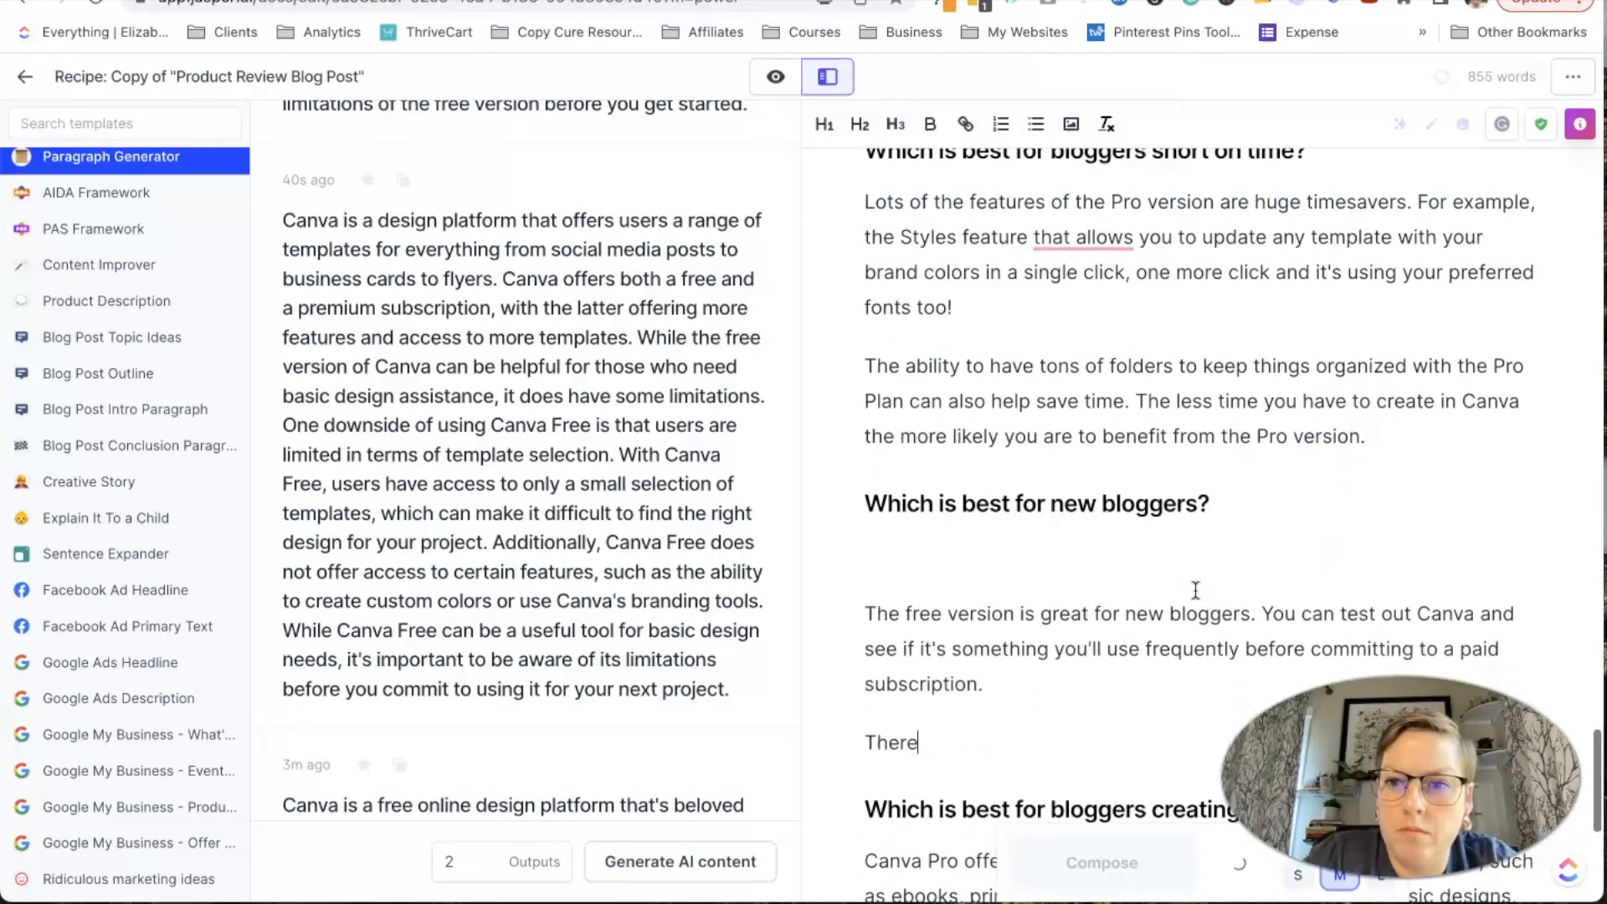
scroll(1199, 577, "down", 1)
- Delete the note about removing all ***, and replace {H1} in the conclusion command with "Which is better for bloggers and online business owners: Canva Free or Paid?"
scroll(1174, 614, "down", 10)
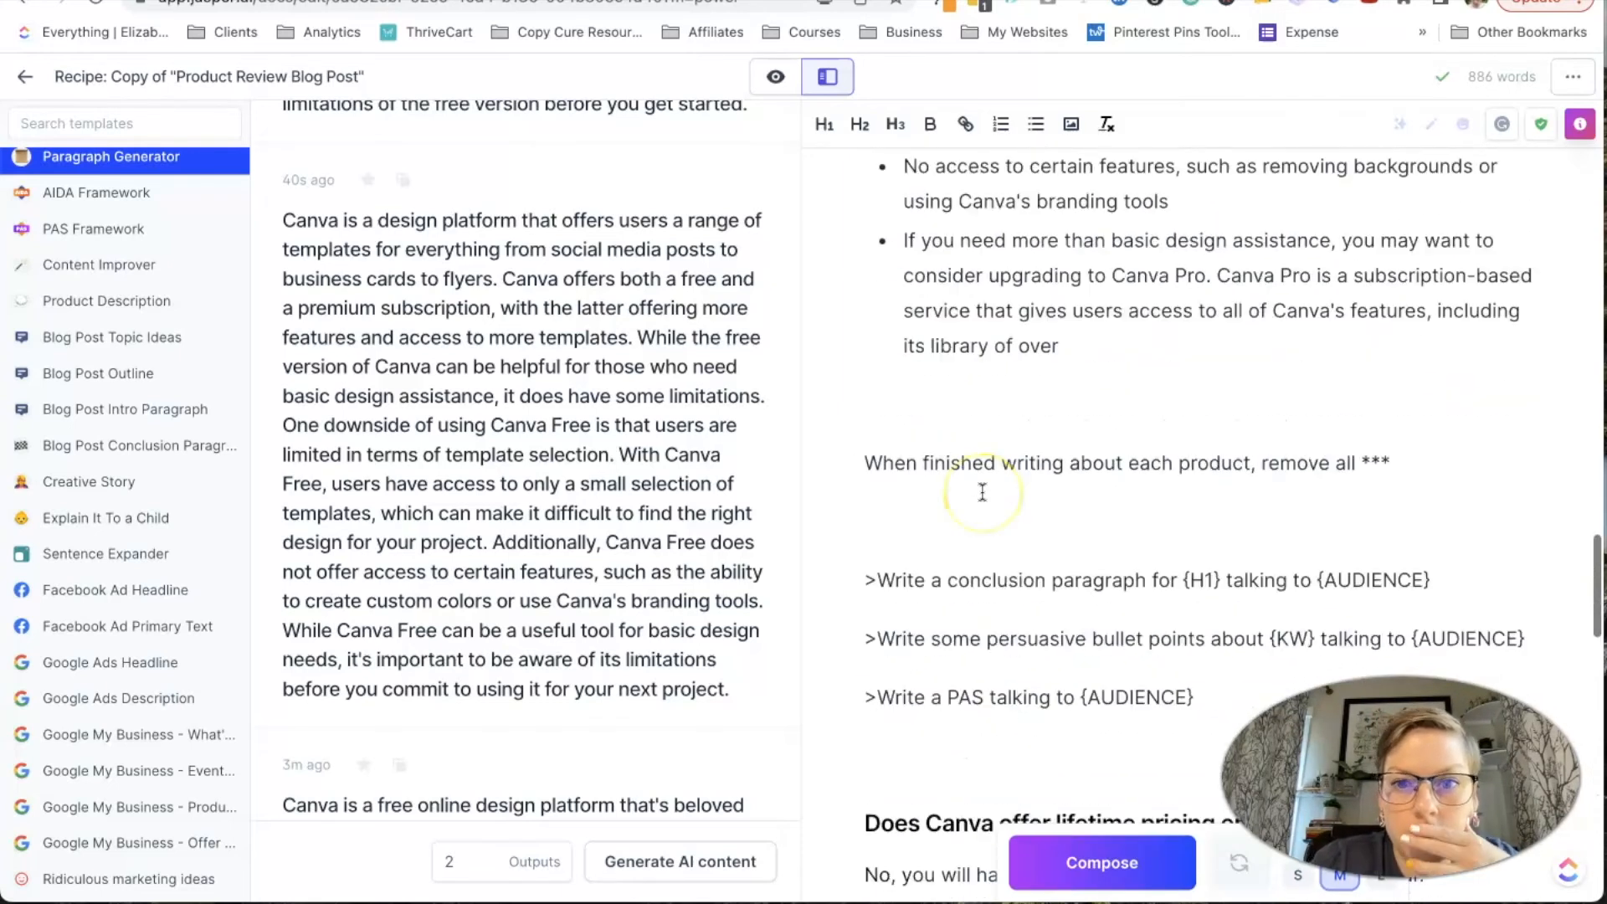
left_click_drag(1183, 418, 1221, 418)
key("BackSpace")
left_click(1176, 1)
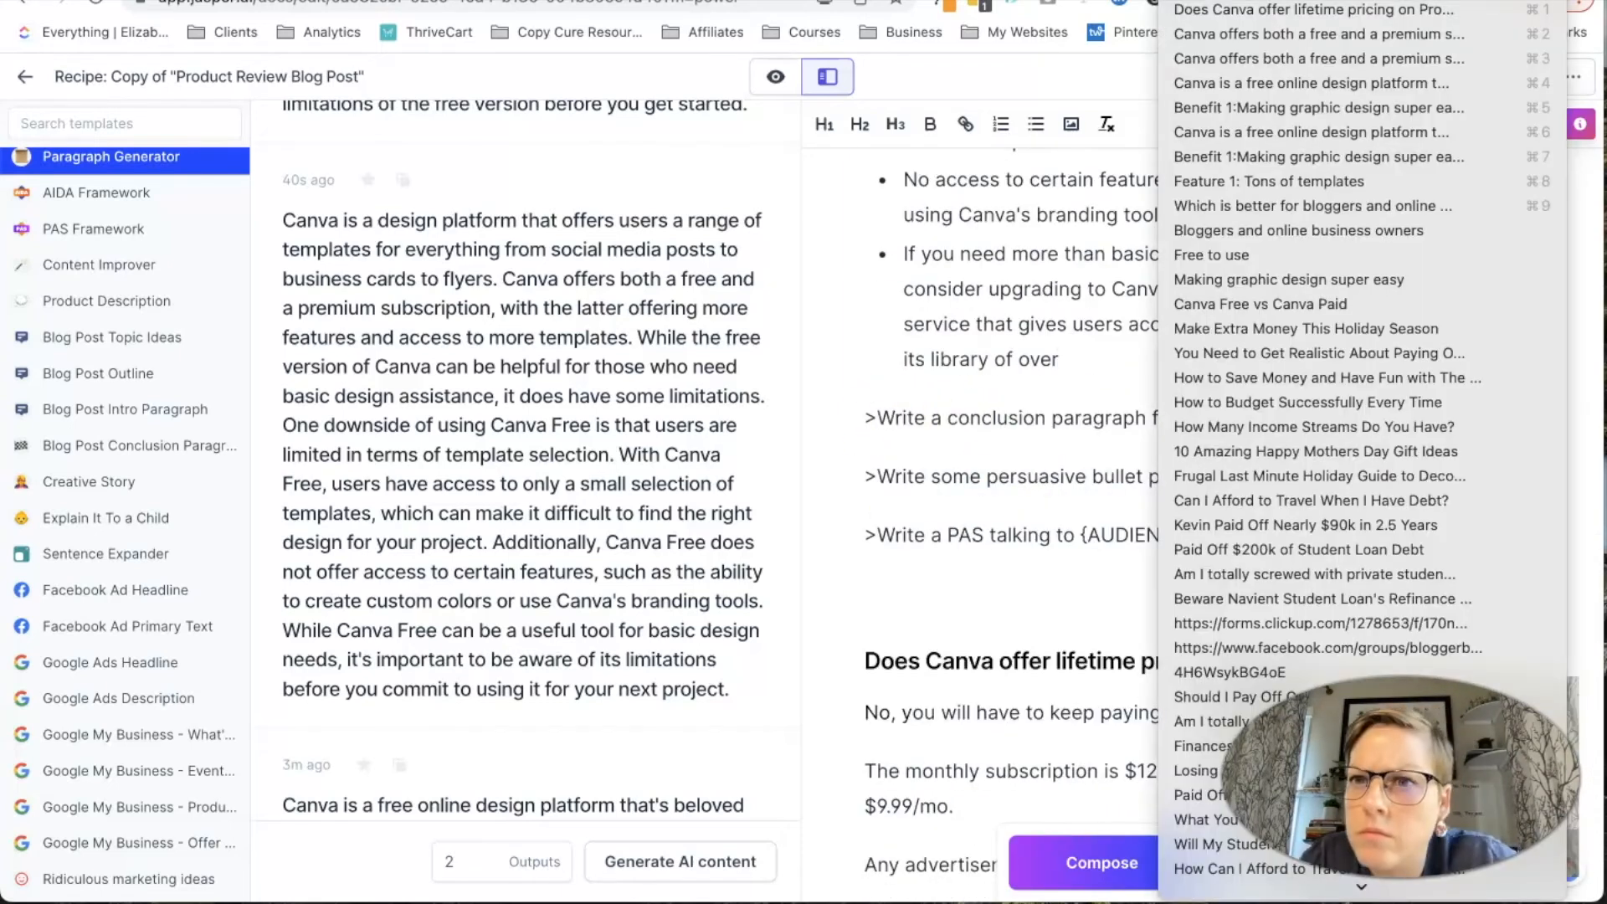
left_click(1205, 206)
type("Which is better for bloggers and online business owners: Canva Free or Paid?")
- Replace {AUDIENCE} in the conclusion command with "Bloggers and online business owners", join it into one line and run the command
left_click_drag(1079, 513, 959, 513)
left_click(1176, 1)
left_click(1223, 231)
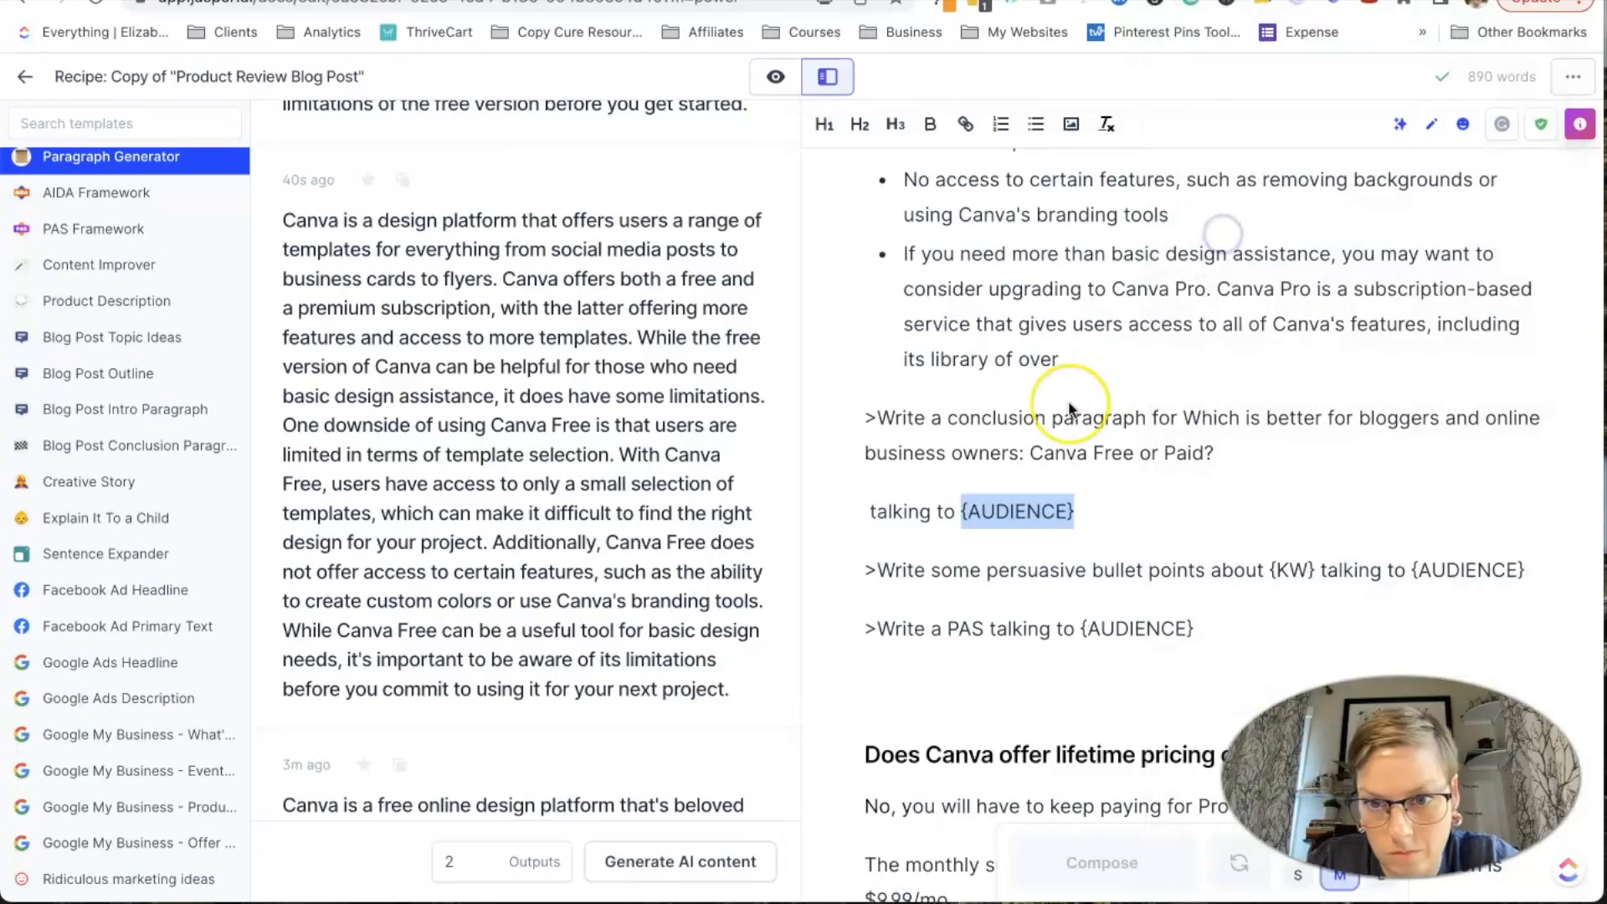
type("Bloggers and online business owners")
left_click(867, 511)
key("BackSpace")
triple_click(925, 478)
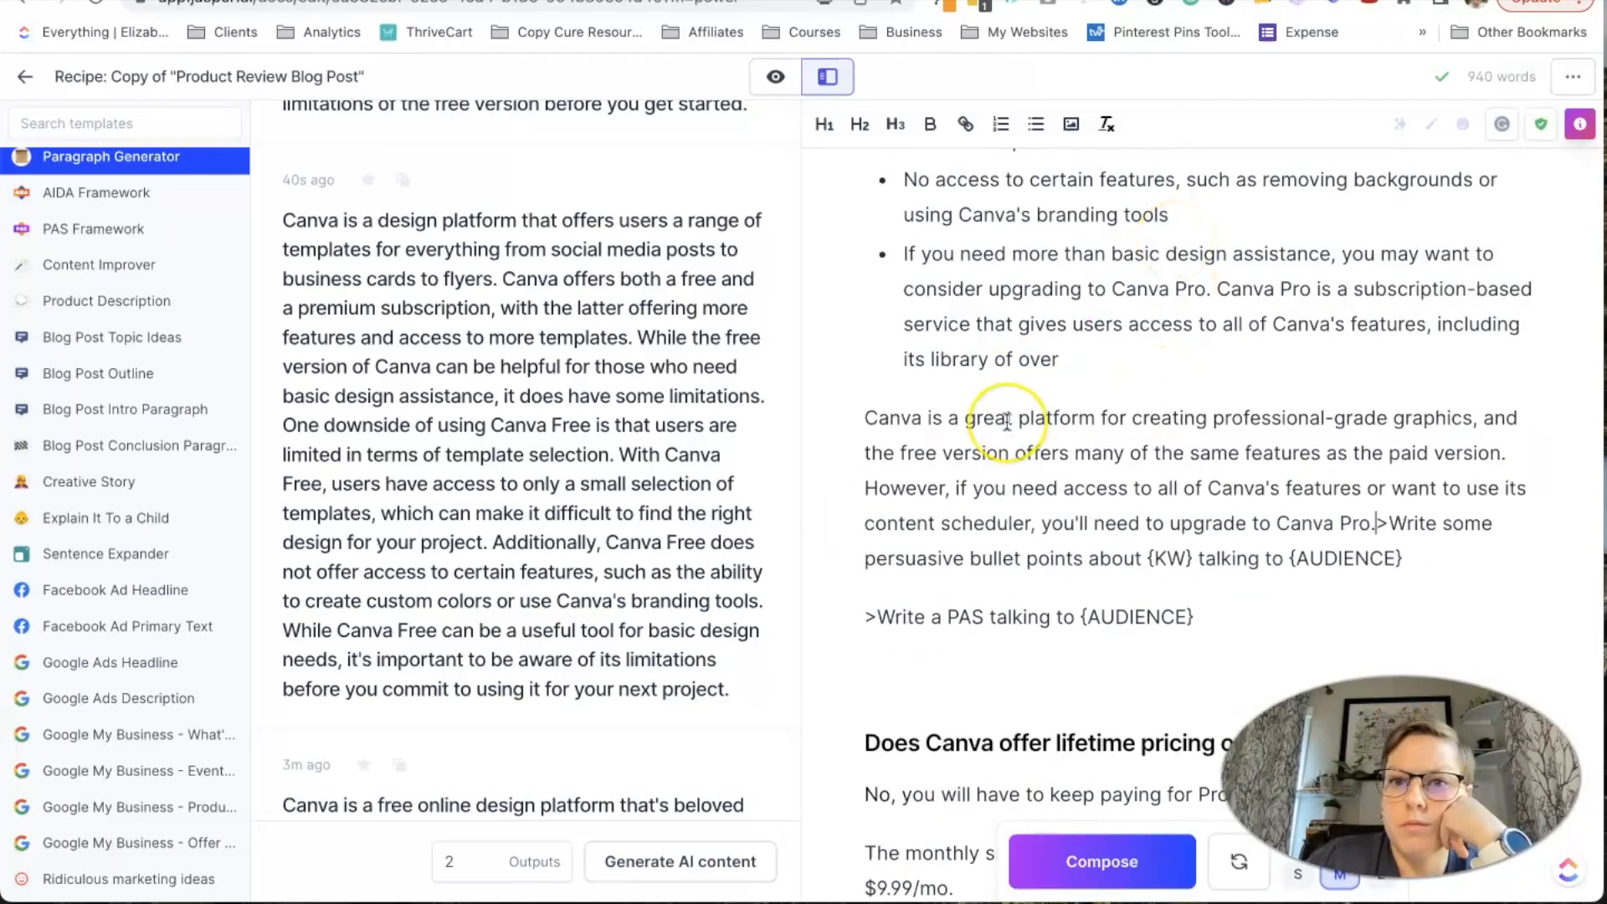
- Put the persuasive bullet points command on its own line, fill in "Canva Free vs Canva Pro" and "Bloggers and online business owners", and run it
scroll(1016, 424, "down", 1)
key("Return")
left_click_drag(1314, 539, 1271, 536)
type("Canva Free vs Canva Pro")
left_click_drag(1069, 577, 955, 577)
type("Bloggers and online business owners")
key("super+shift+Return")
- Generate the remaining bullet points under the "Canva Pro:" label
scroll(983, 548, "down", 4)
scroll(982, 548, "down", 2)
left_click(992, 503)
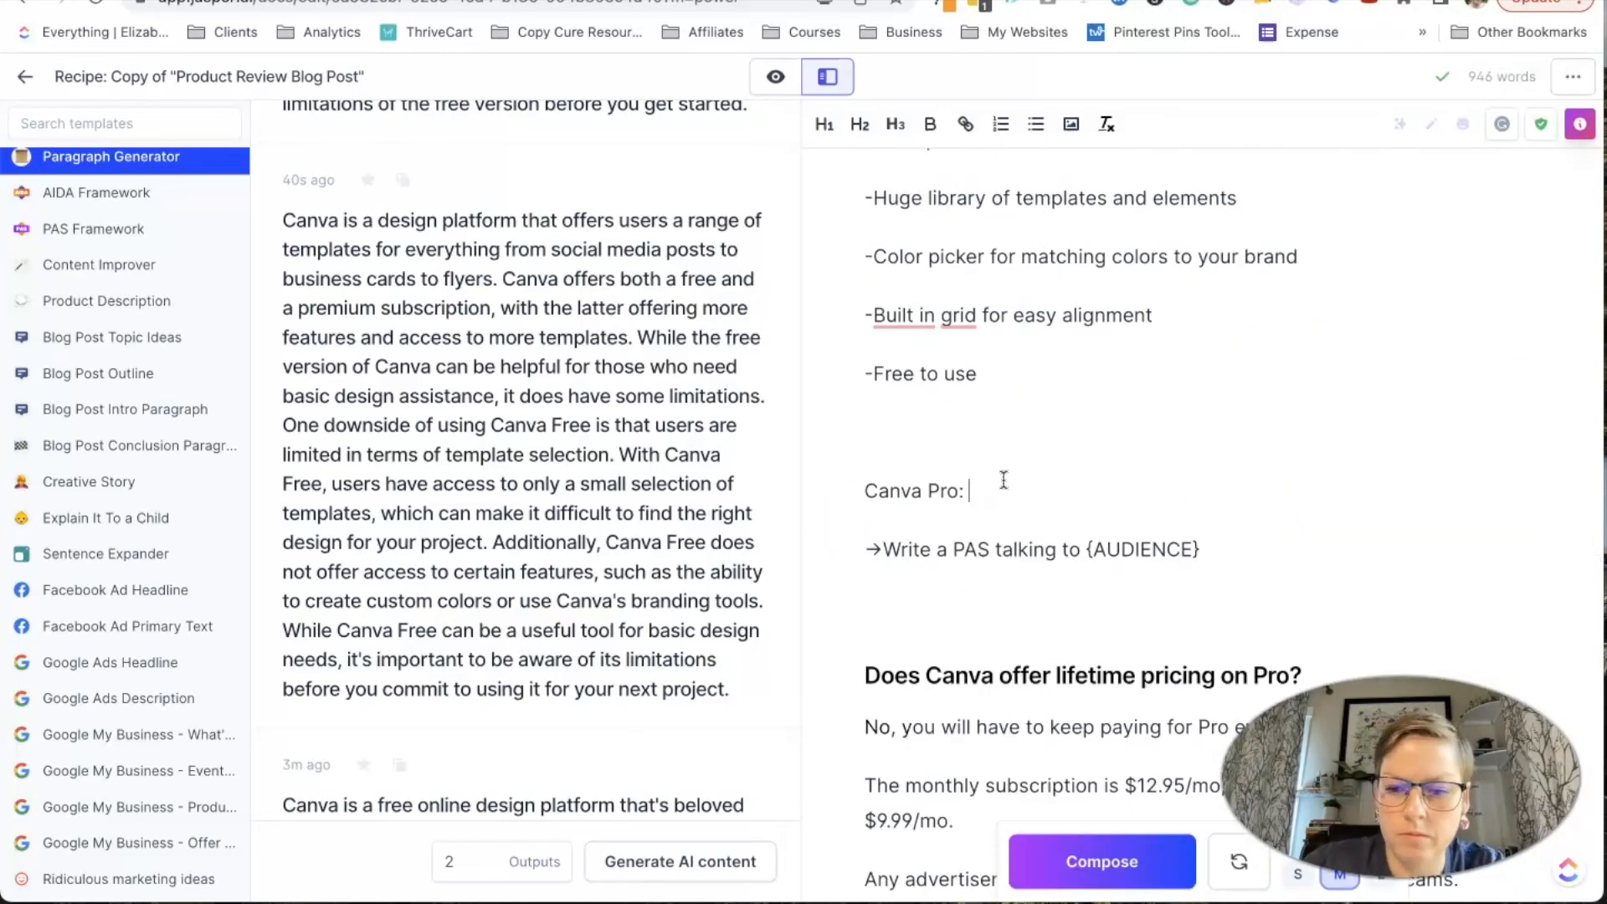
key("super+j")
scroll(1005, 482, "down", 3)
left_click(876, 587)
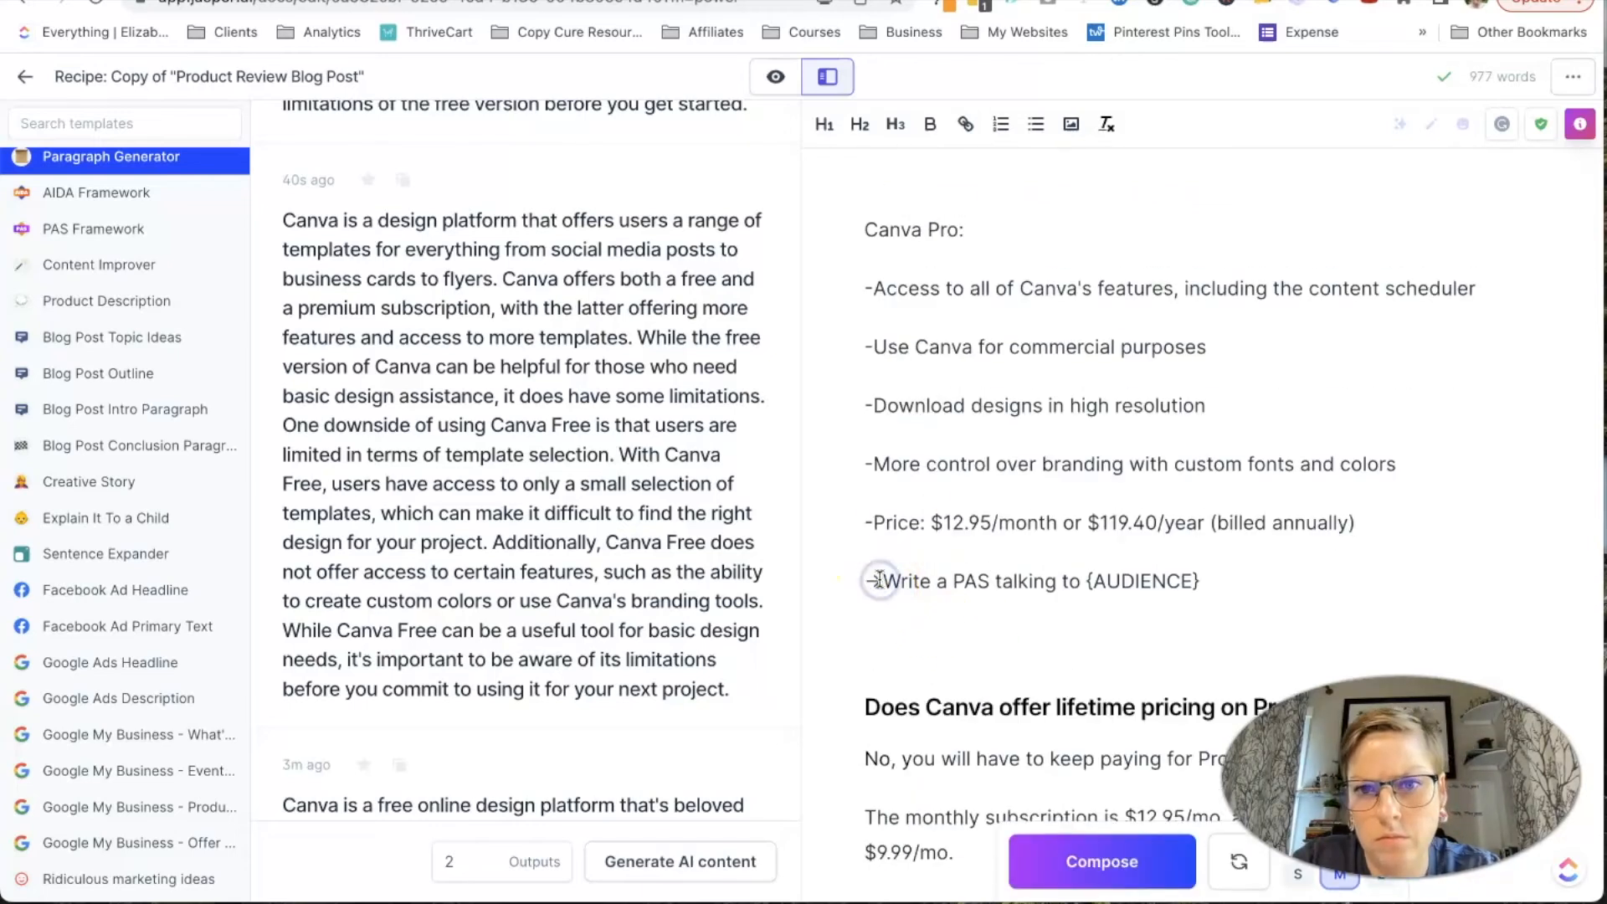
- Bold the "Canva Free:" label above its bullet points and delete the empty line next to it
scroll(882, 578, "up", 2)
triple_click(897, 305)
key("super+b")
left_click(904, 339)
key("BackSpace")
- Add "Bottom Line" above the conclusion paragraph and format it as an H3 heading
scroll(904, 340, "up", 4)
left_click(854, 444)
type("Bottom Line")
triple_click(891, 447)
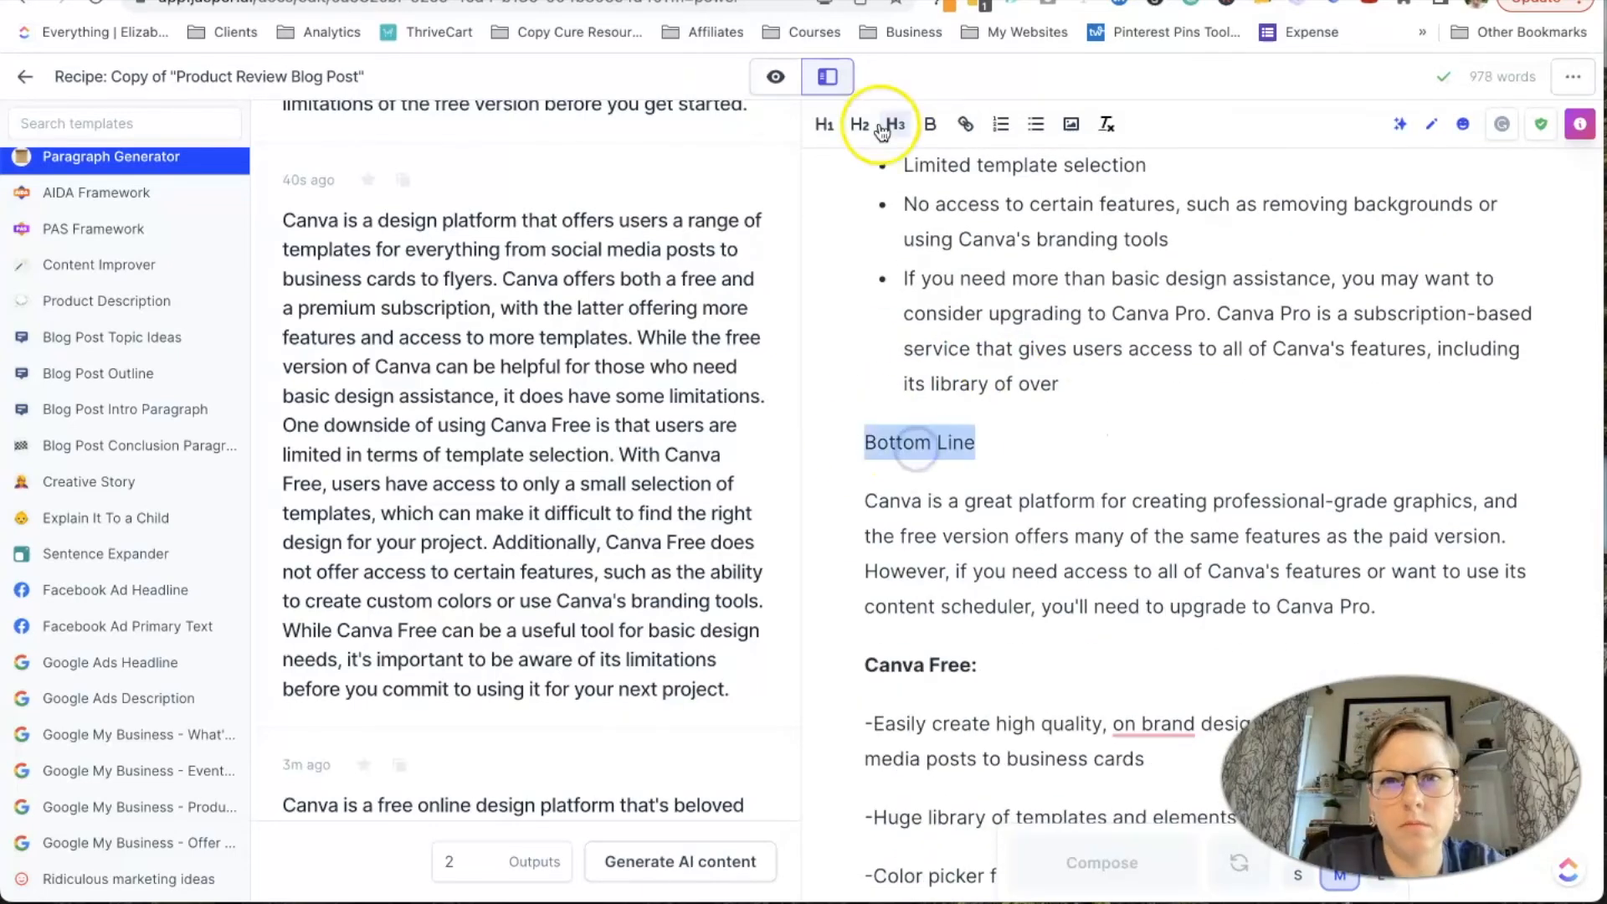
left_click(889, 126)
- Clean up the start of the PAS command, replace {AUDIENCE} with "Bloggers and online business owners" and run it
scroll(1040, 373, "down", 8)
left_click(875, 379)
key("BackSpace")
left_click_drag(1195, 380, 1081, 382)
type("Bloggers and online business owners")
triple_click(1029, 379)
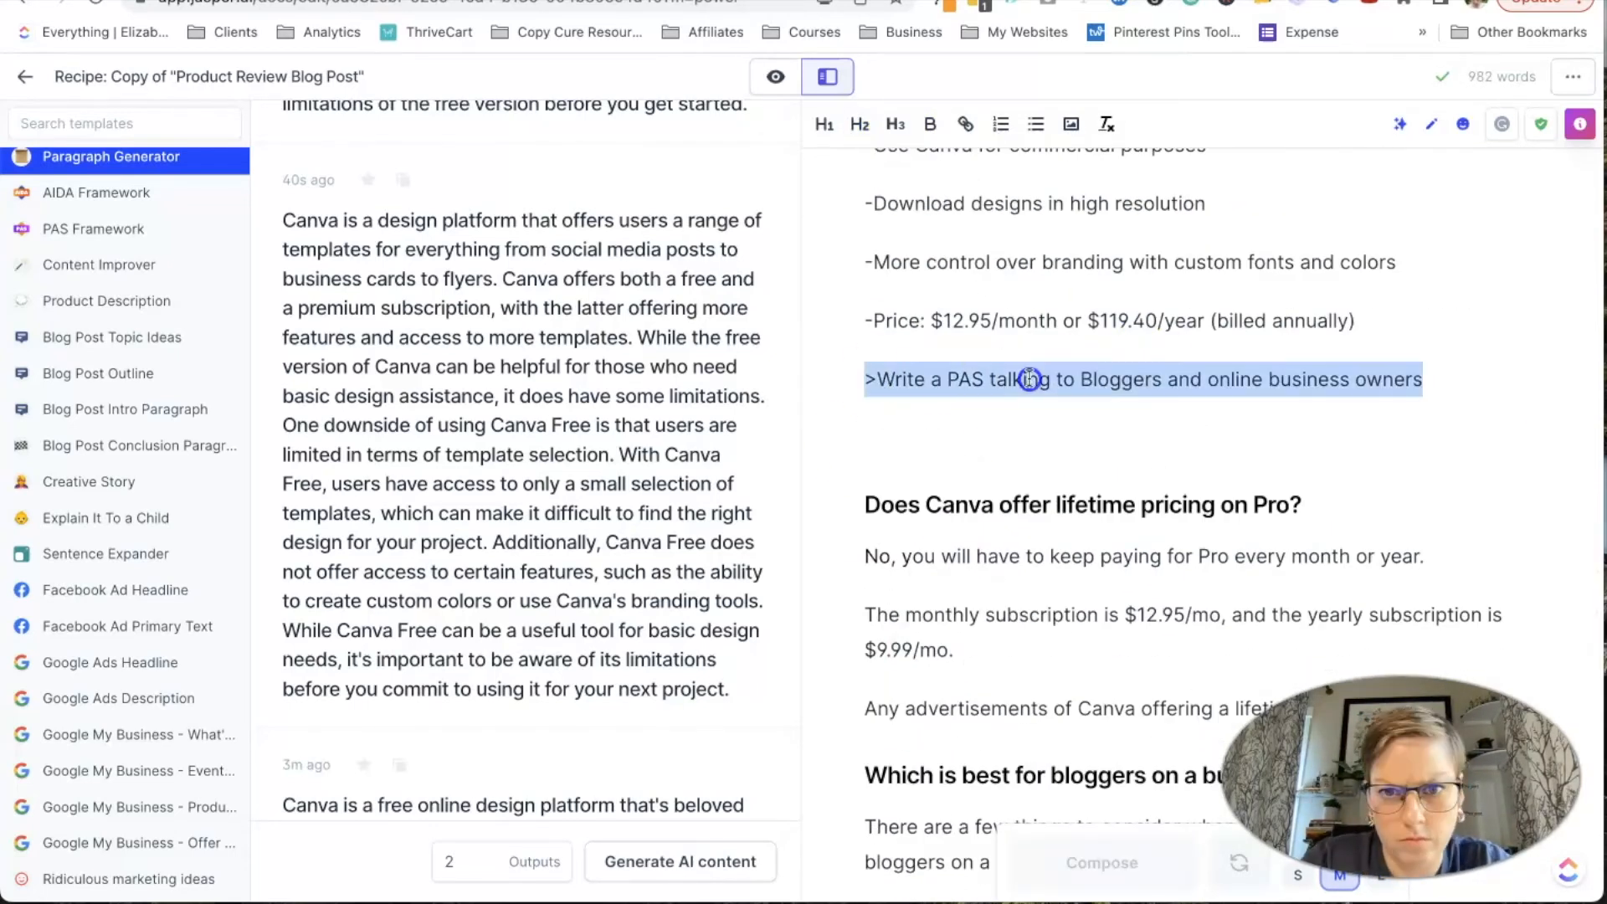
key("super+Return")
- Keep generating text after the Problem paragraph until the PAS section is complete
scroll(1030, 379, "down", 1)
key("super+j")
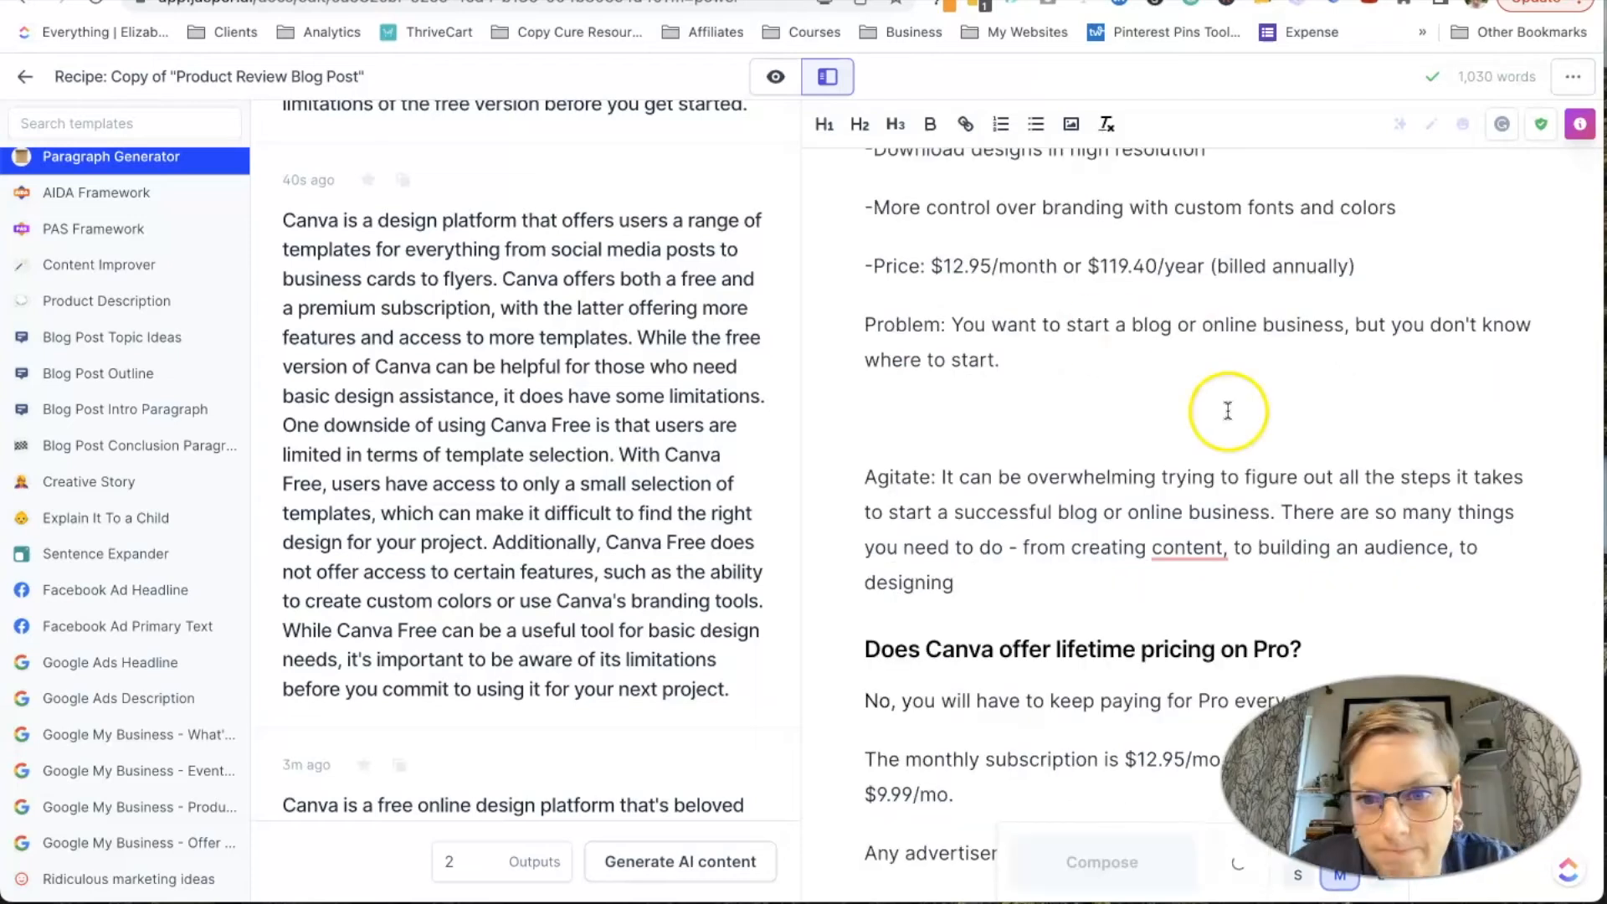
scroll(1066, 474, "down", 3)
key("super+j")
- Remove the "Problem:" and "Agitate:" labels and the extra blank lines from the generated PAS paragraphs
scroll(1065, 470, "up", 2)
left_click(1026, 421)
key("BackSpace")
left_click_drag(941, 268, 864, 268)
key("BackSpace")
left_click(891, 208)
key("BackSpace")
- Delete the leftover recipe text at the top of the draft
scroll(831, 509, "up", 20)
left_click_drag(897, 651, 904, 283)
key("BackSpace")
key("BackSpace")
- Review the whole draft from the introduction through the pros, cons and Bottom Line to the last FAQ answer
scroll(1095, 490, "down", 6)
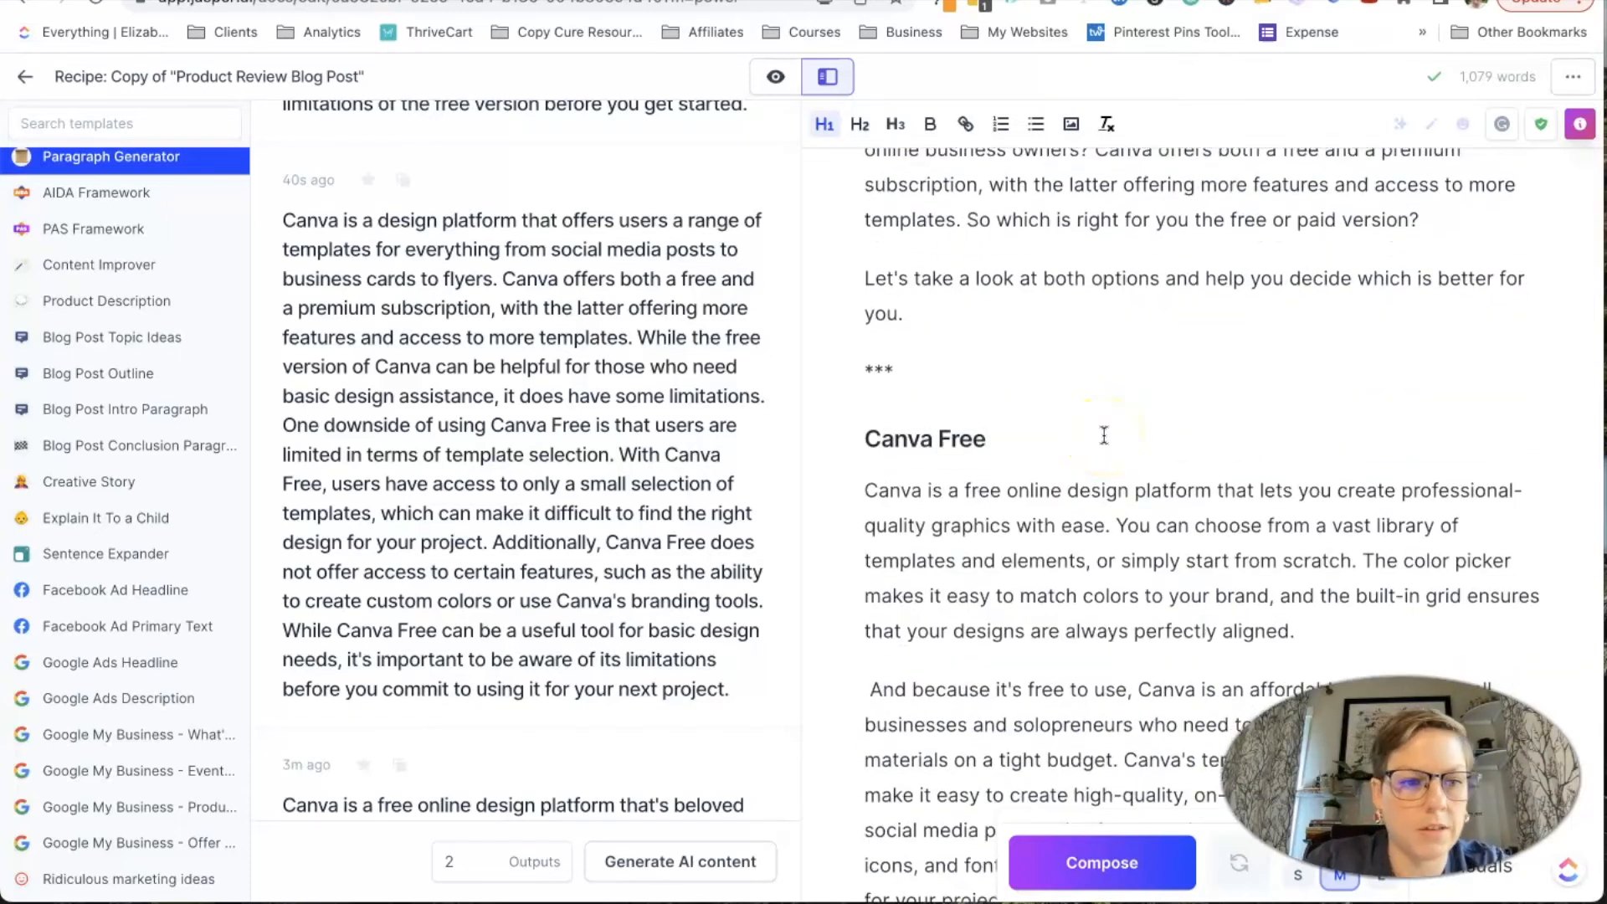
scroll(1104, 435, "down", 1)
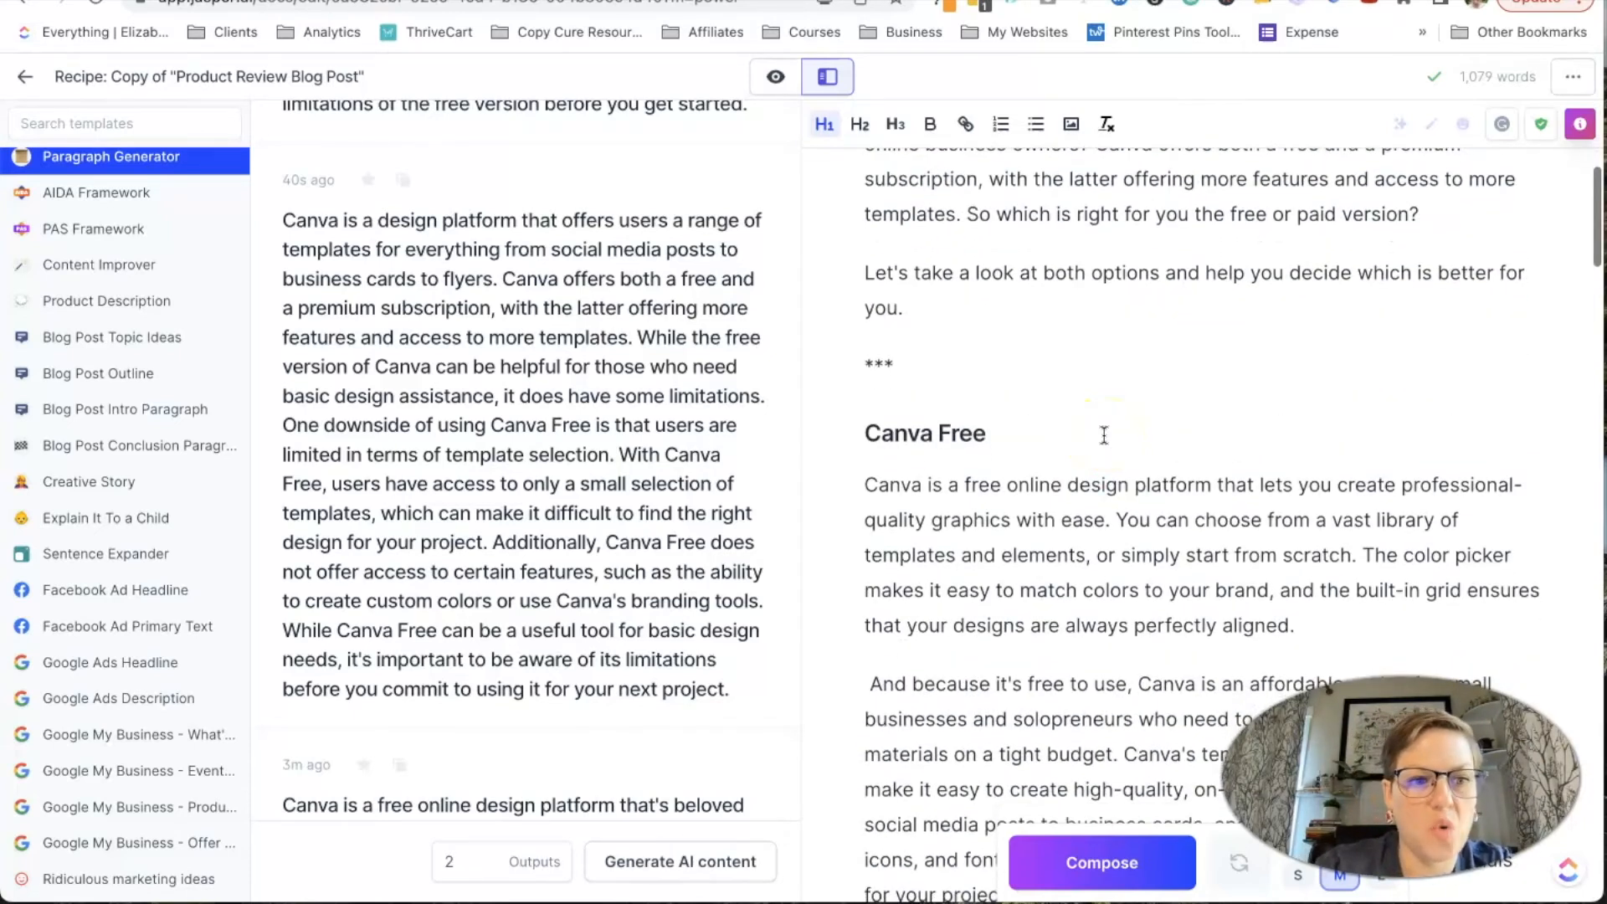
scroll(1104, 435, "down", 1)
scroll(1105, 434, "down", 10)
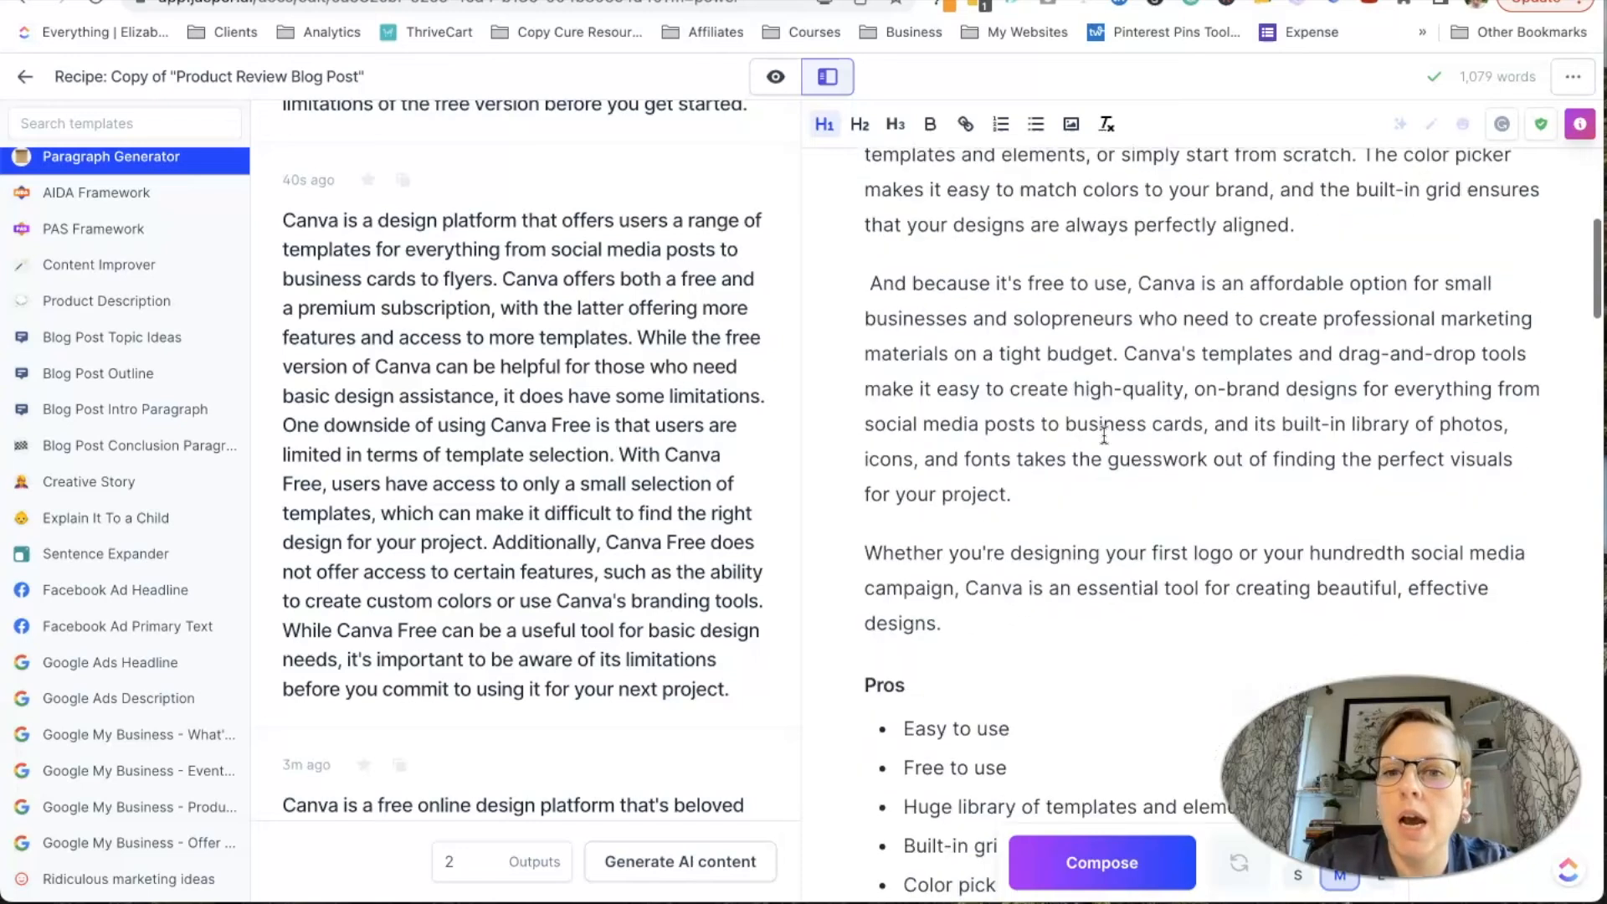
scroll(1108, 409, "down", 12)
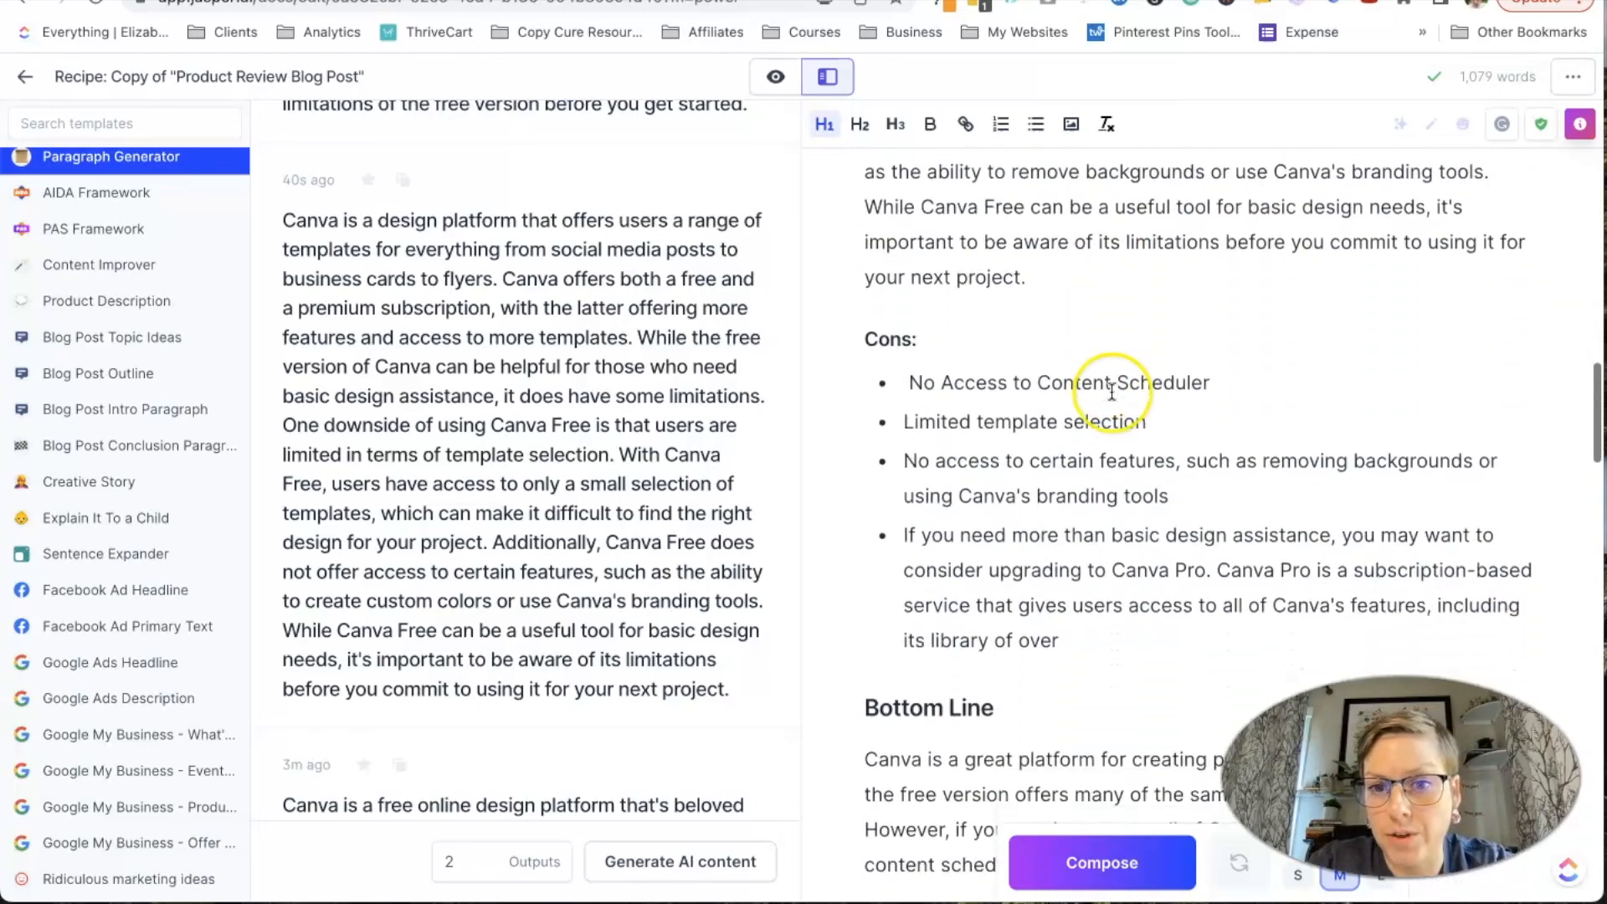
scroll(1112, 392, "down", 8)
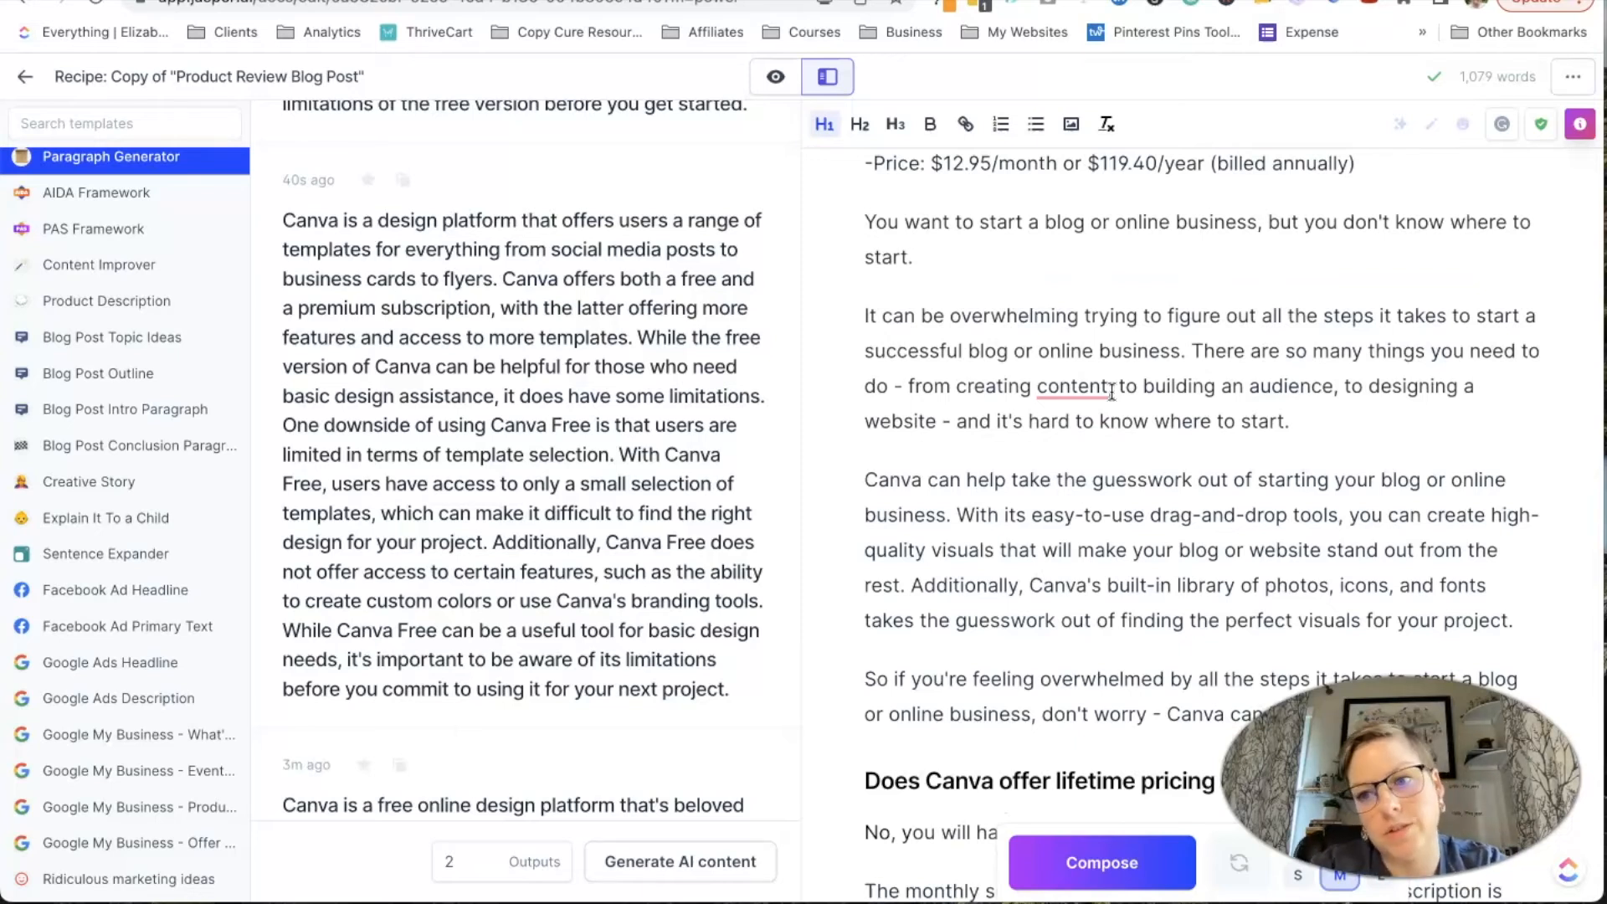
scroll(1111, 393, "down", 12)
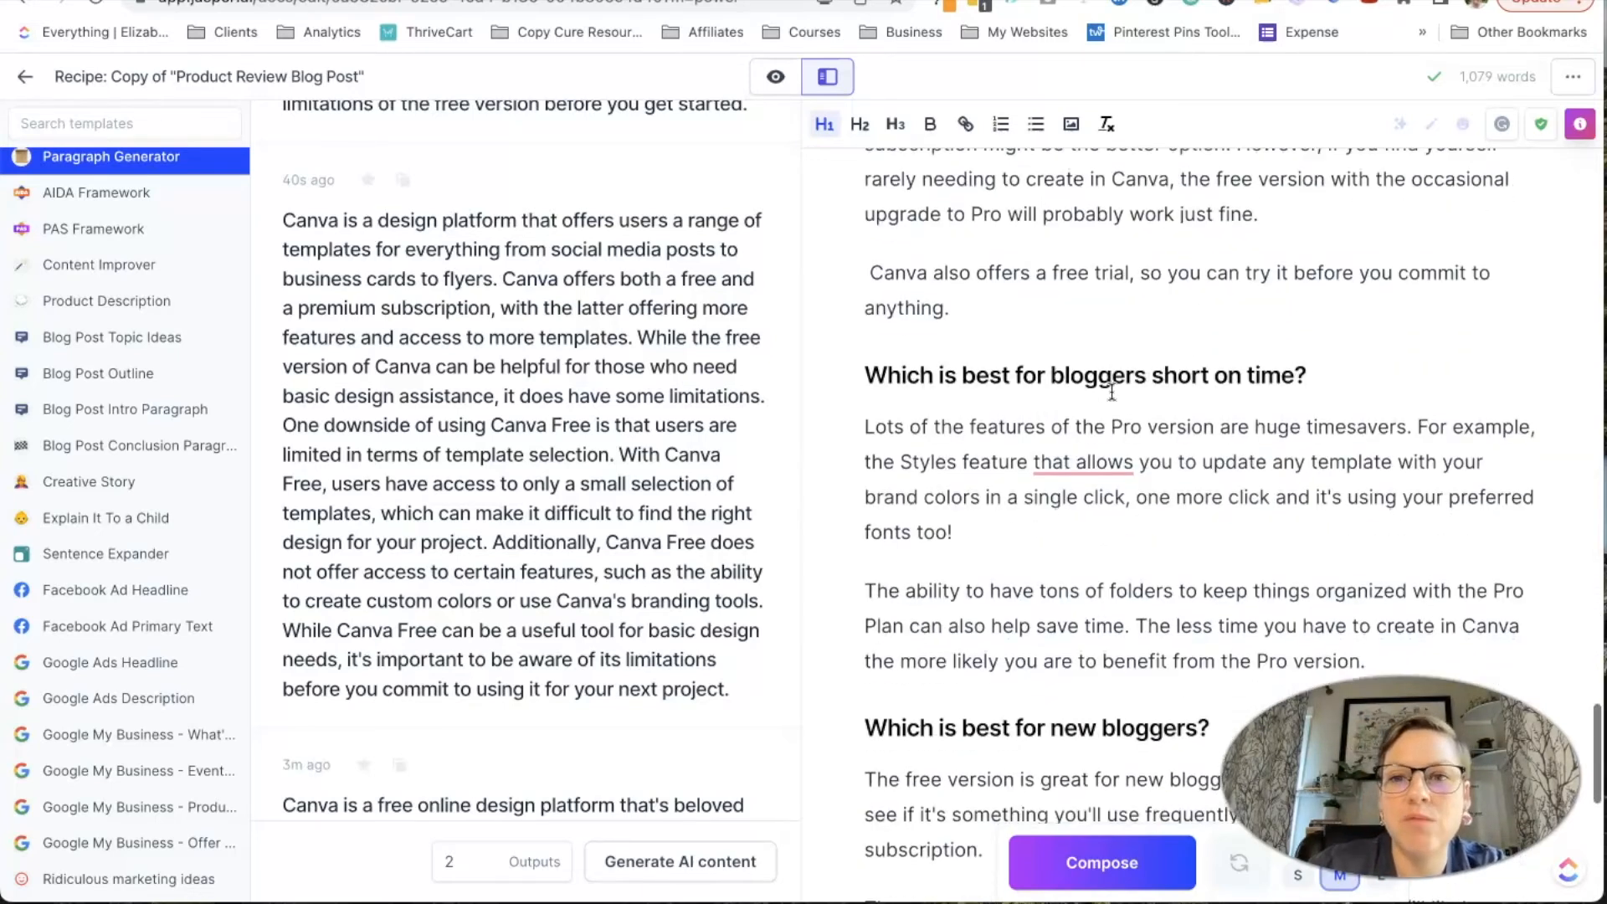
scroll(1111, 391, "down", 4)
scroll(1112, 392, "up", 1)
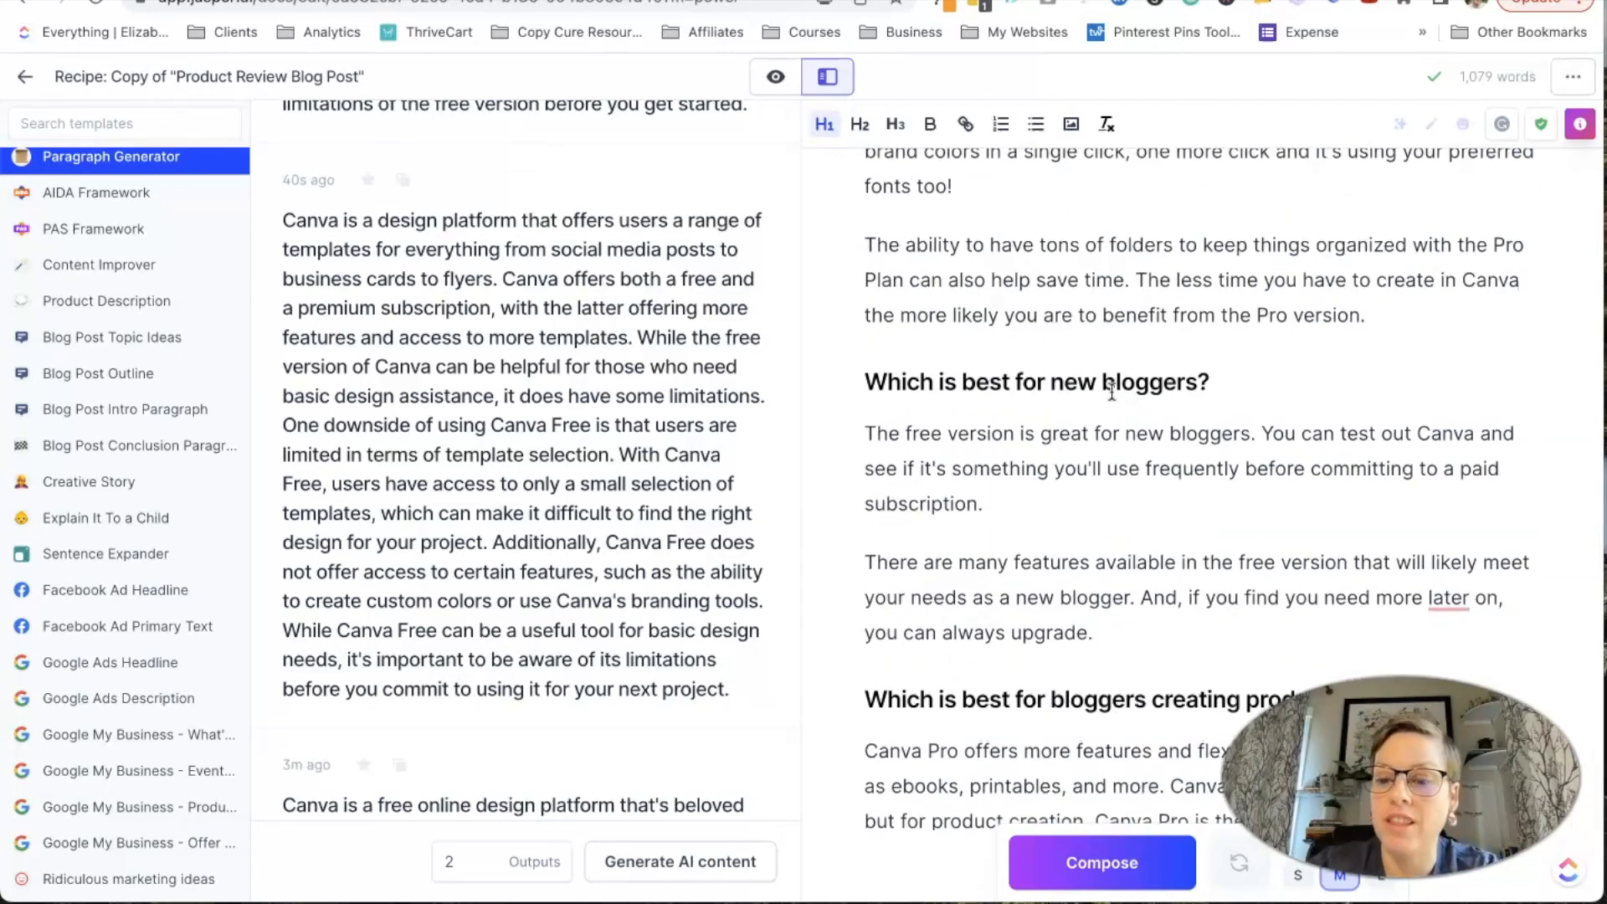
scroll(1112, 392, "down", 1)
scroll(1112, 392, "down", 3)
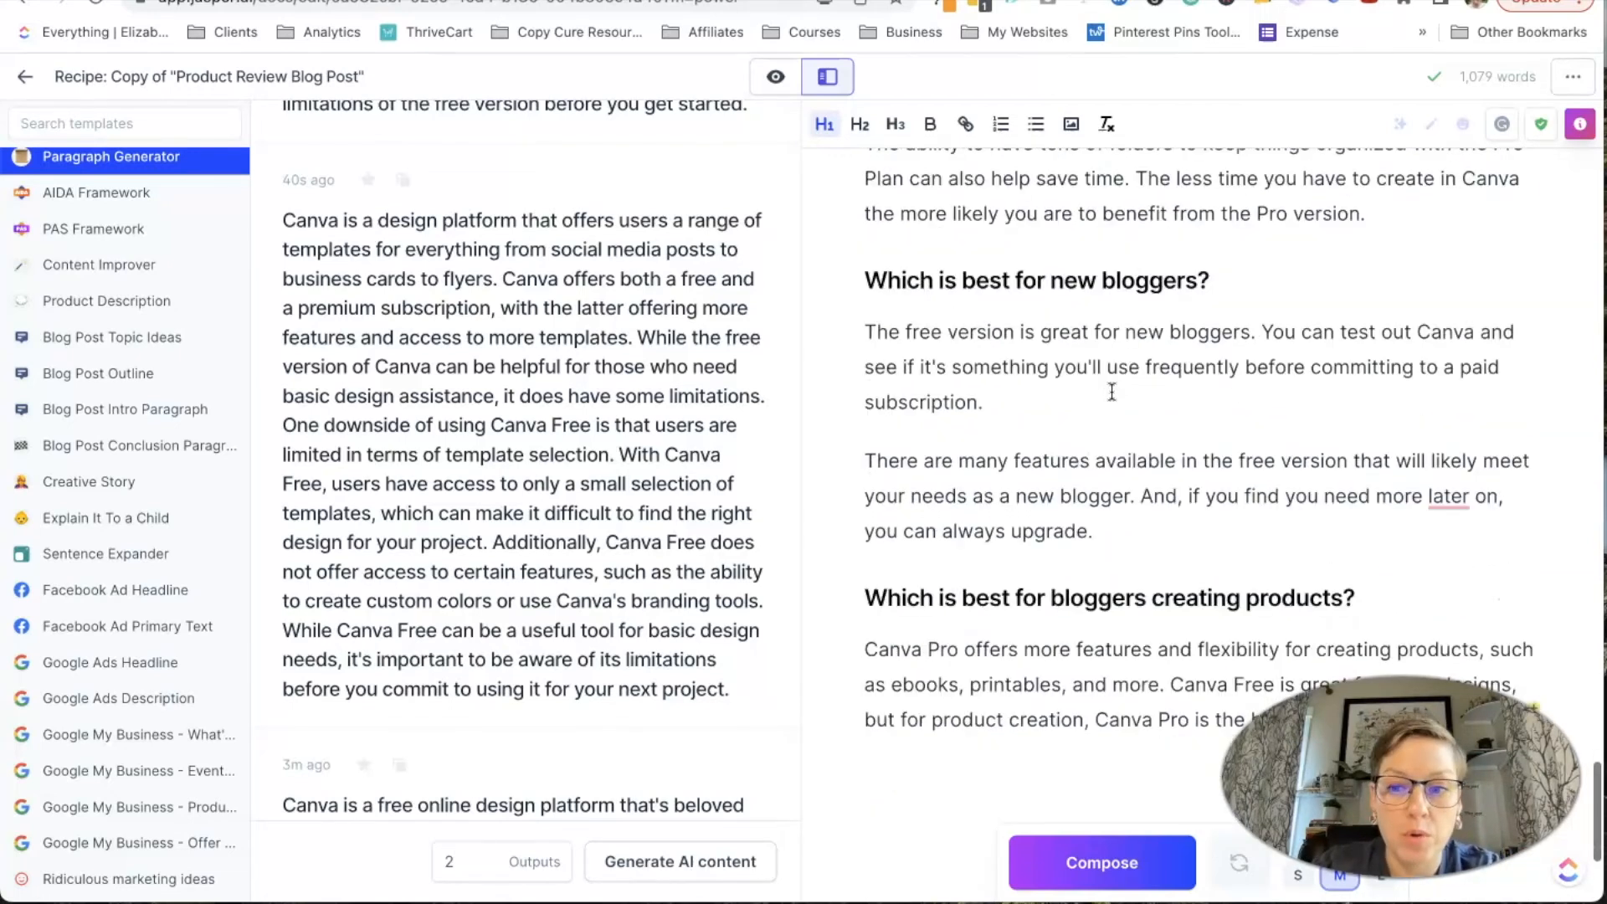
scroll(1111, 392, "up", 6)
scroll(1112, 392, "down", 3)
scroll(1111, 392, "up", 10)
scroll(1111, 392, "up", 10)
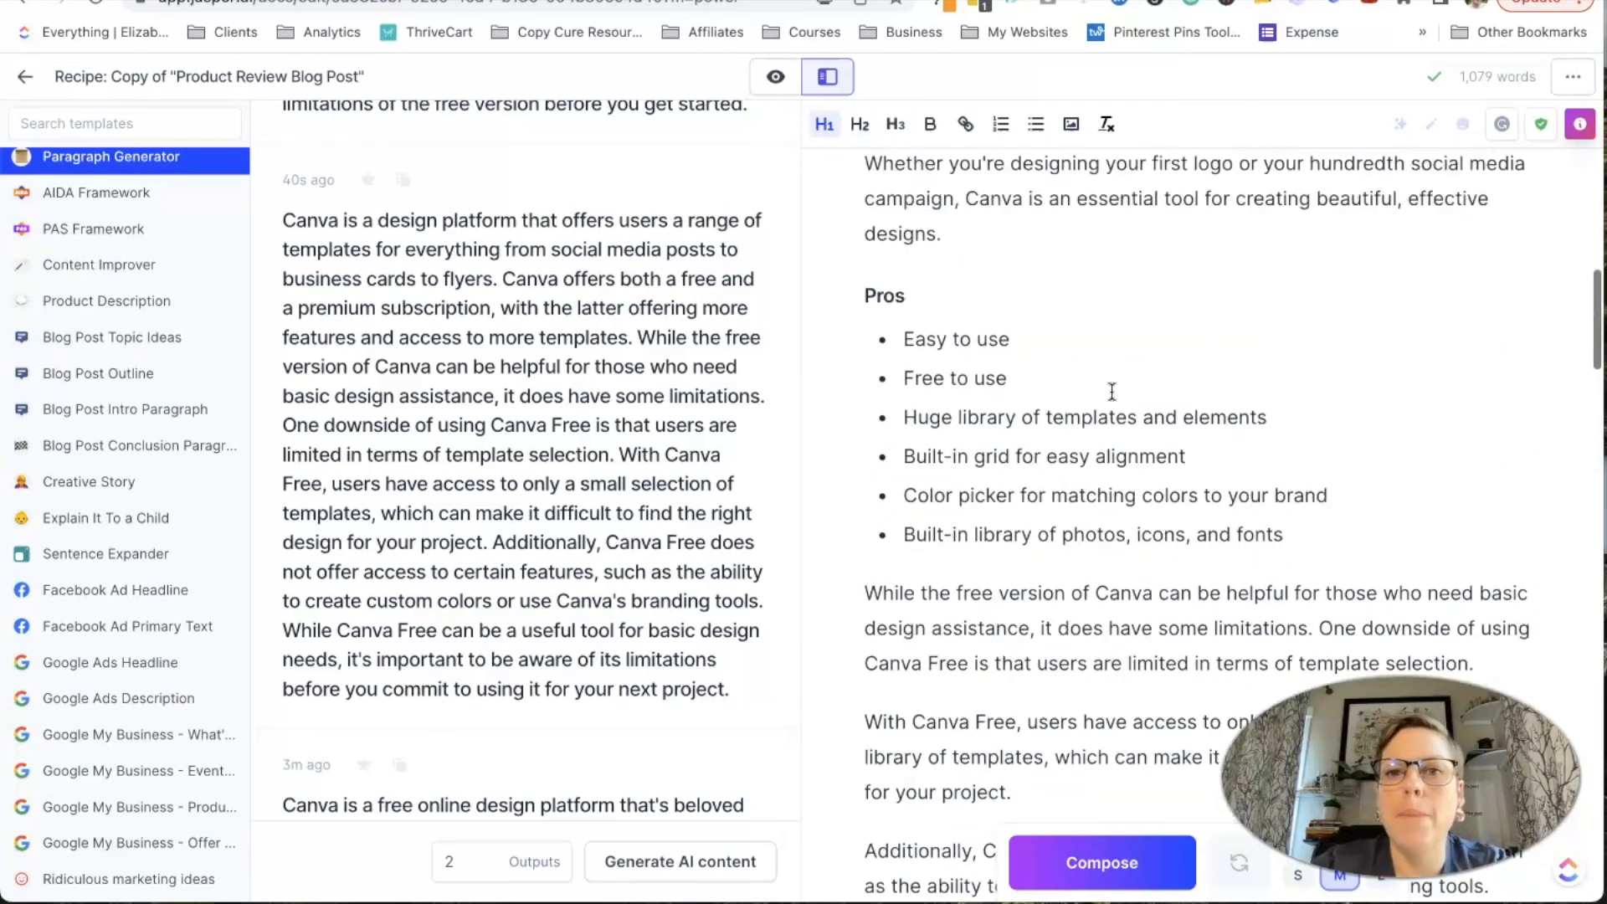
scroll(1111, 391, "down", 15)
scroll(1112, 391, "down", 5)
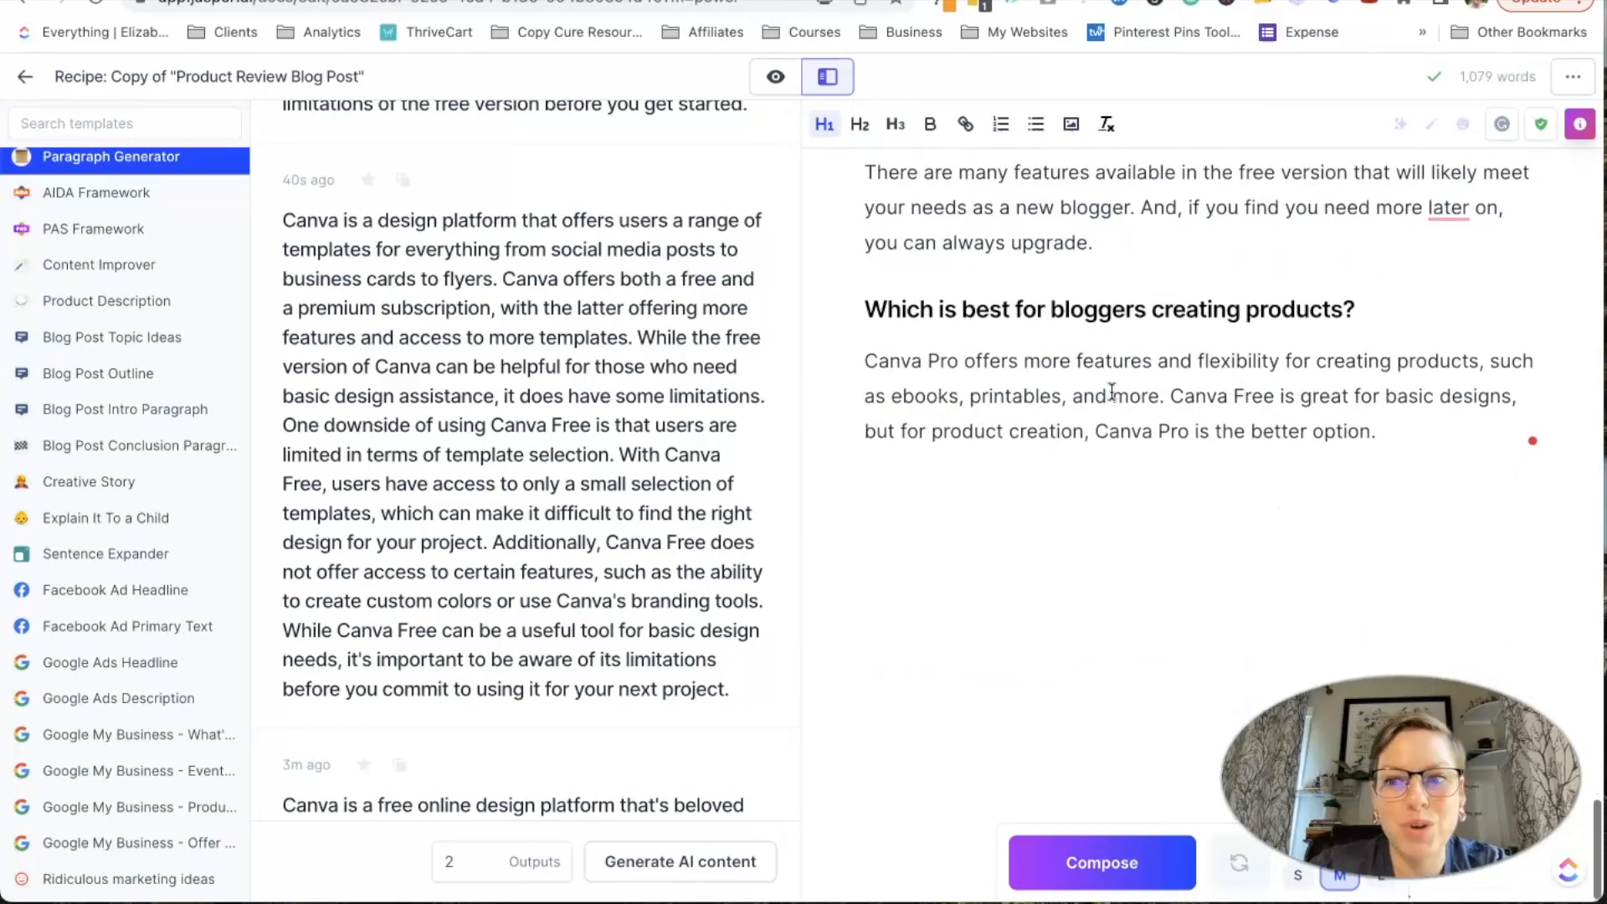
- Scan the document with the plagiarism checker and close the checker
left_click(885, 311)
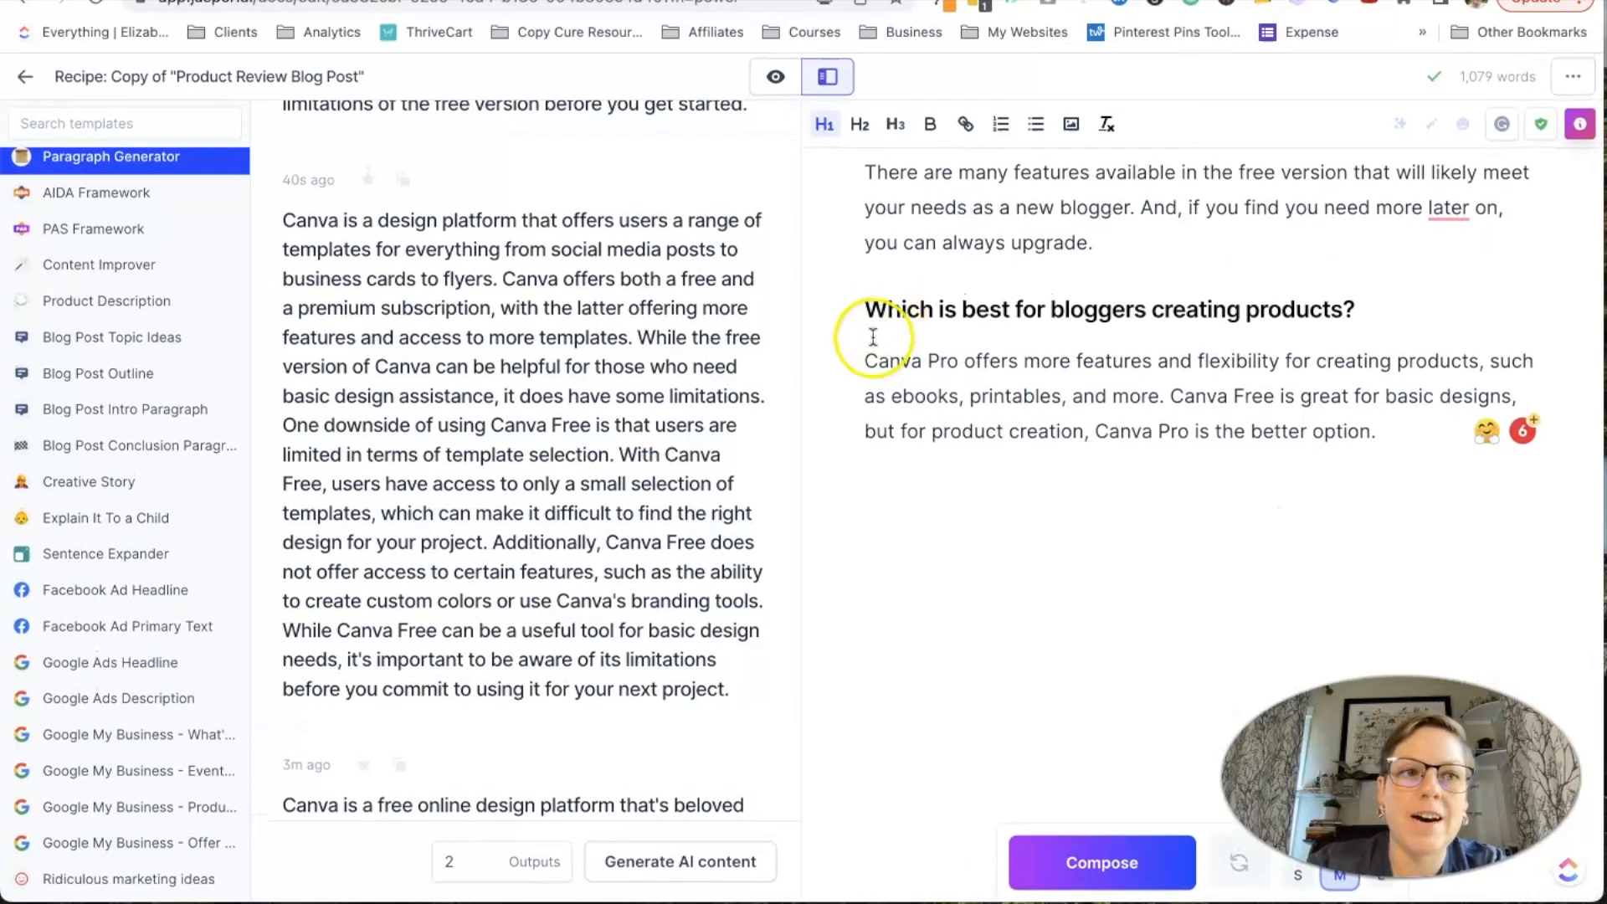
left_click(538, 395)
scroll(540, 393, "up", 10)
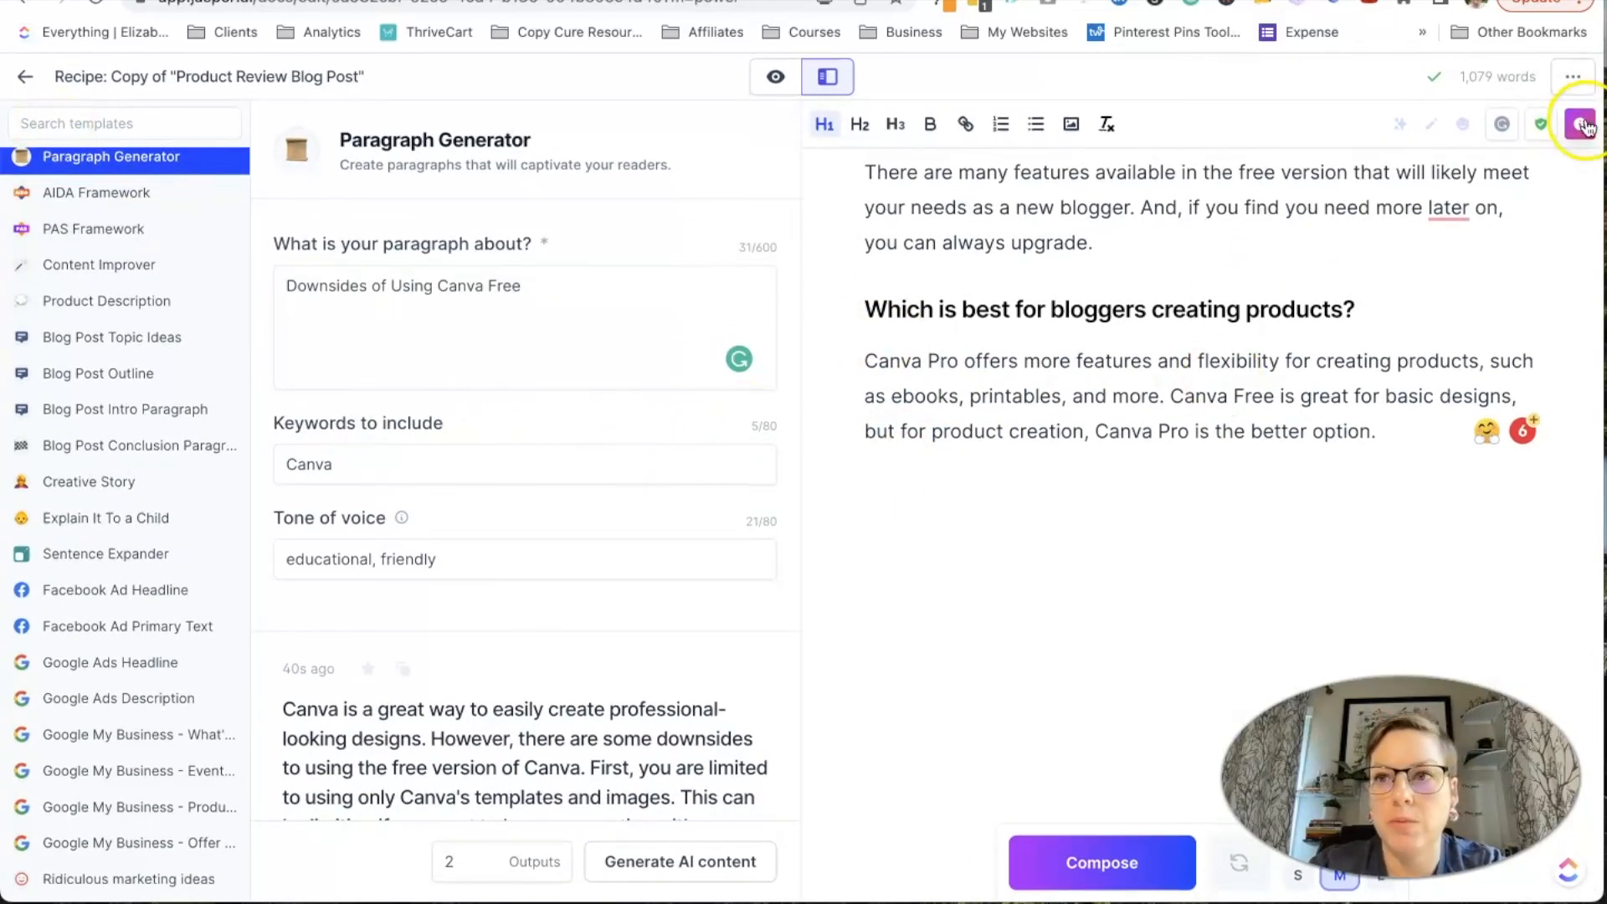
left_click(1543, 128)
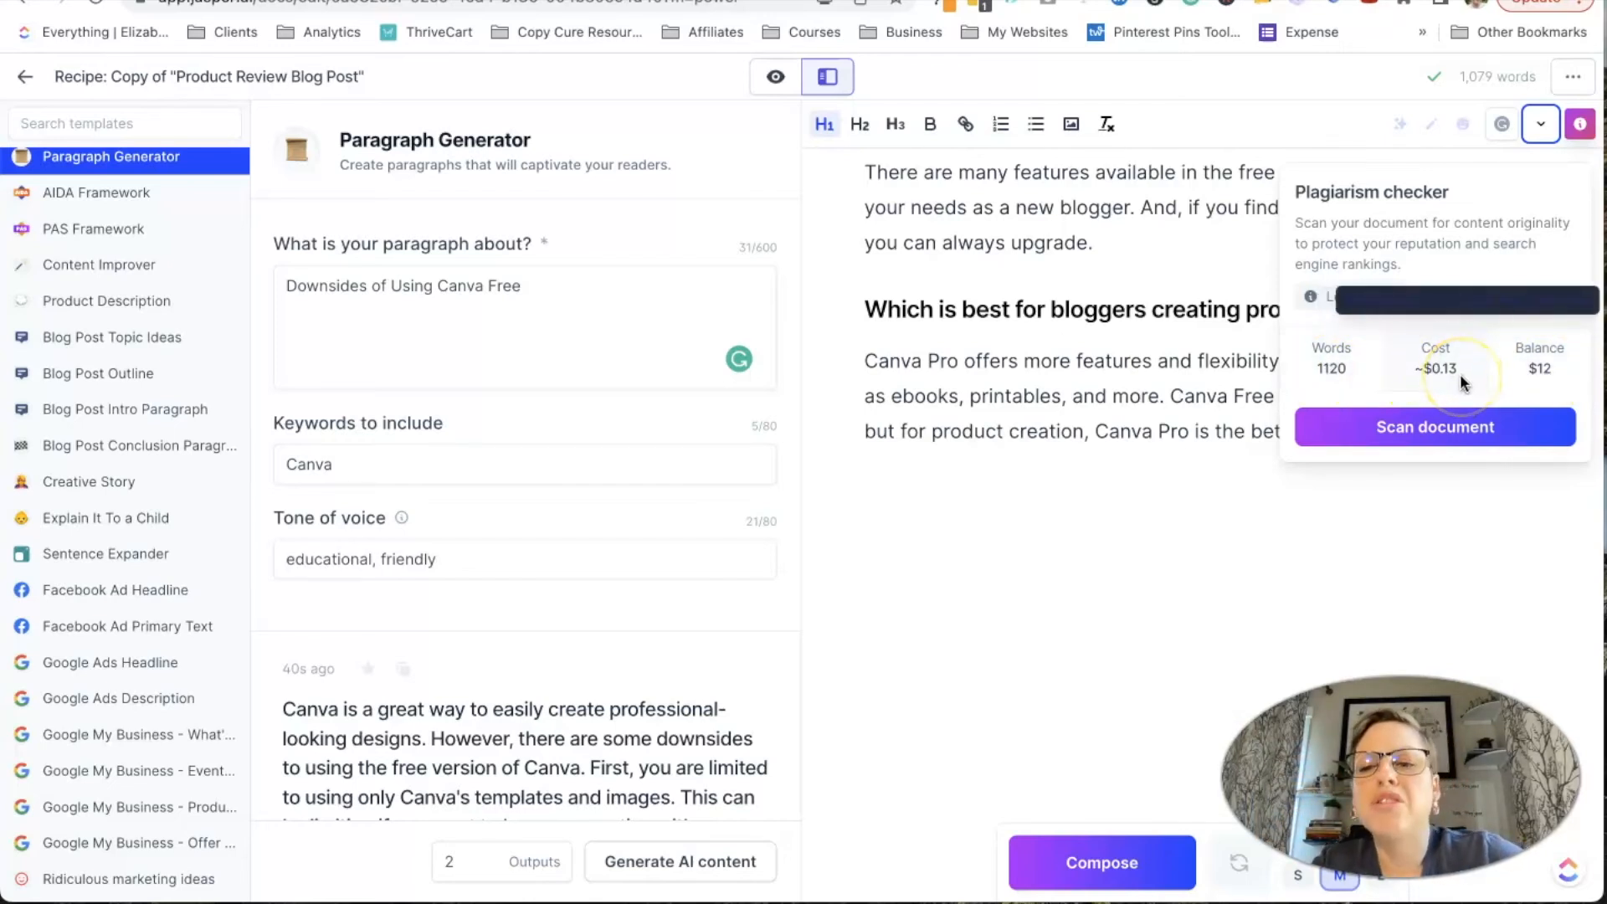
left_click(1465, 430)
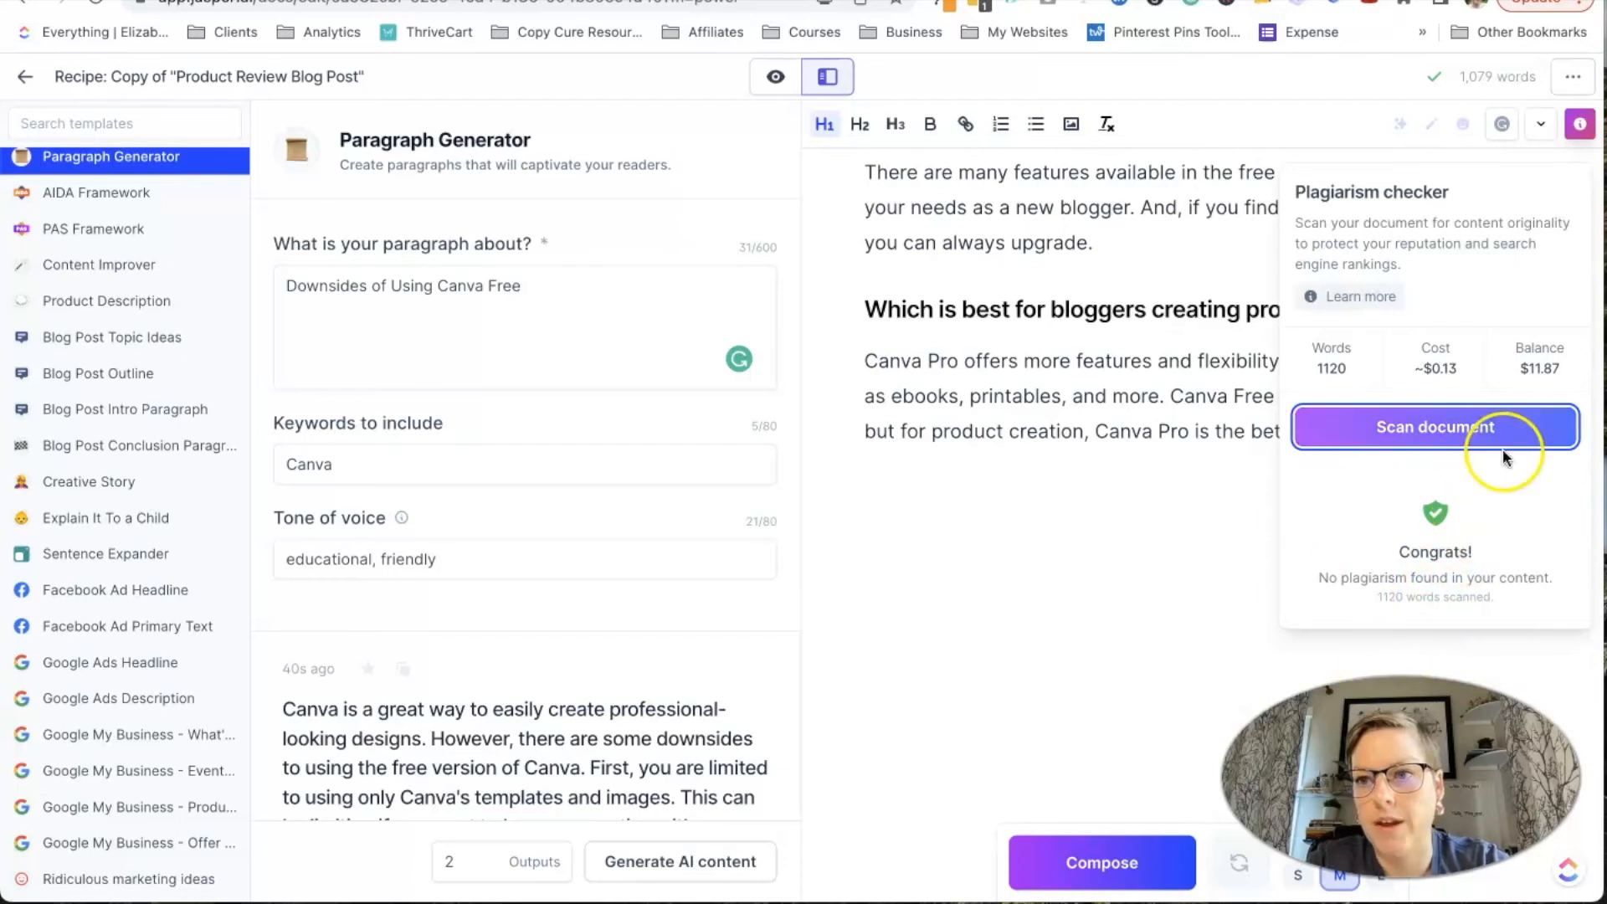
left_click(1541, 124)
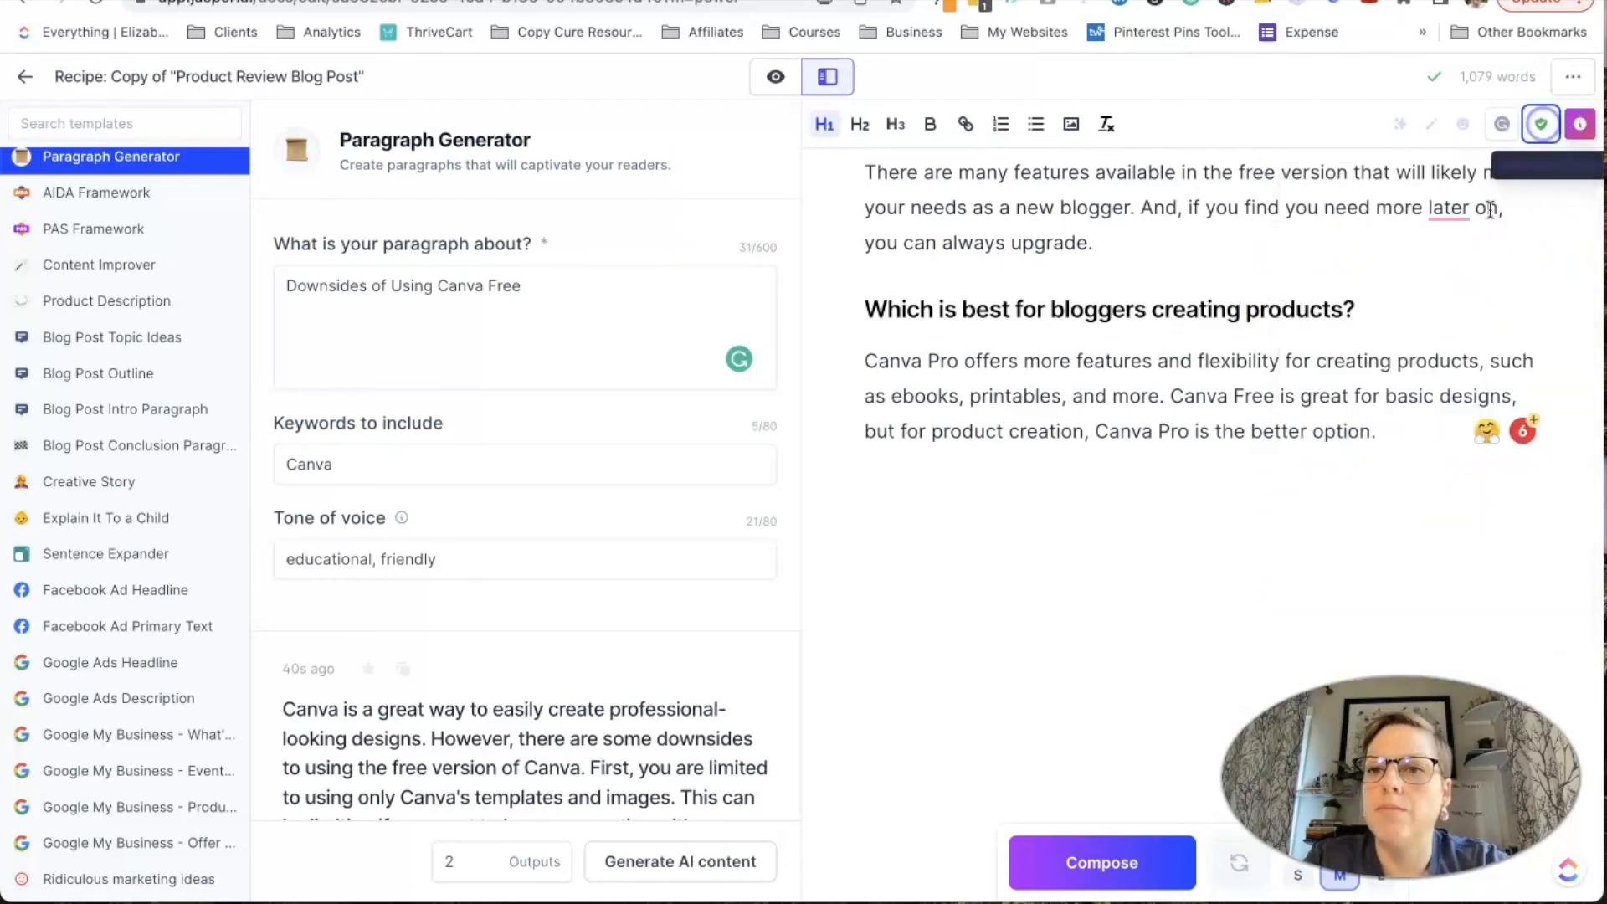
- Look over the draft's introduction and Canva Free section alongside the Paragraph Generator settings
scroll(1195, 462, "up", 15)
scroll(1194, 462, "up", 10)
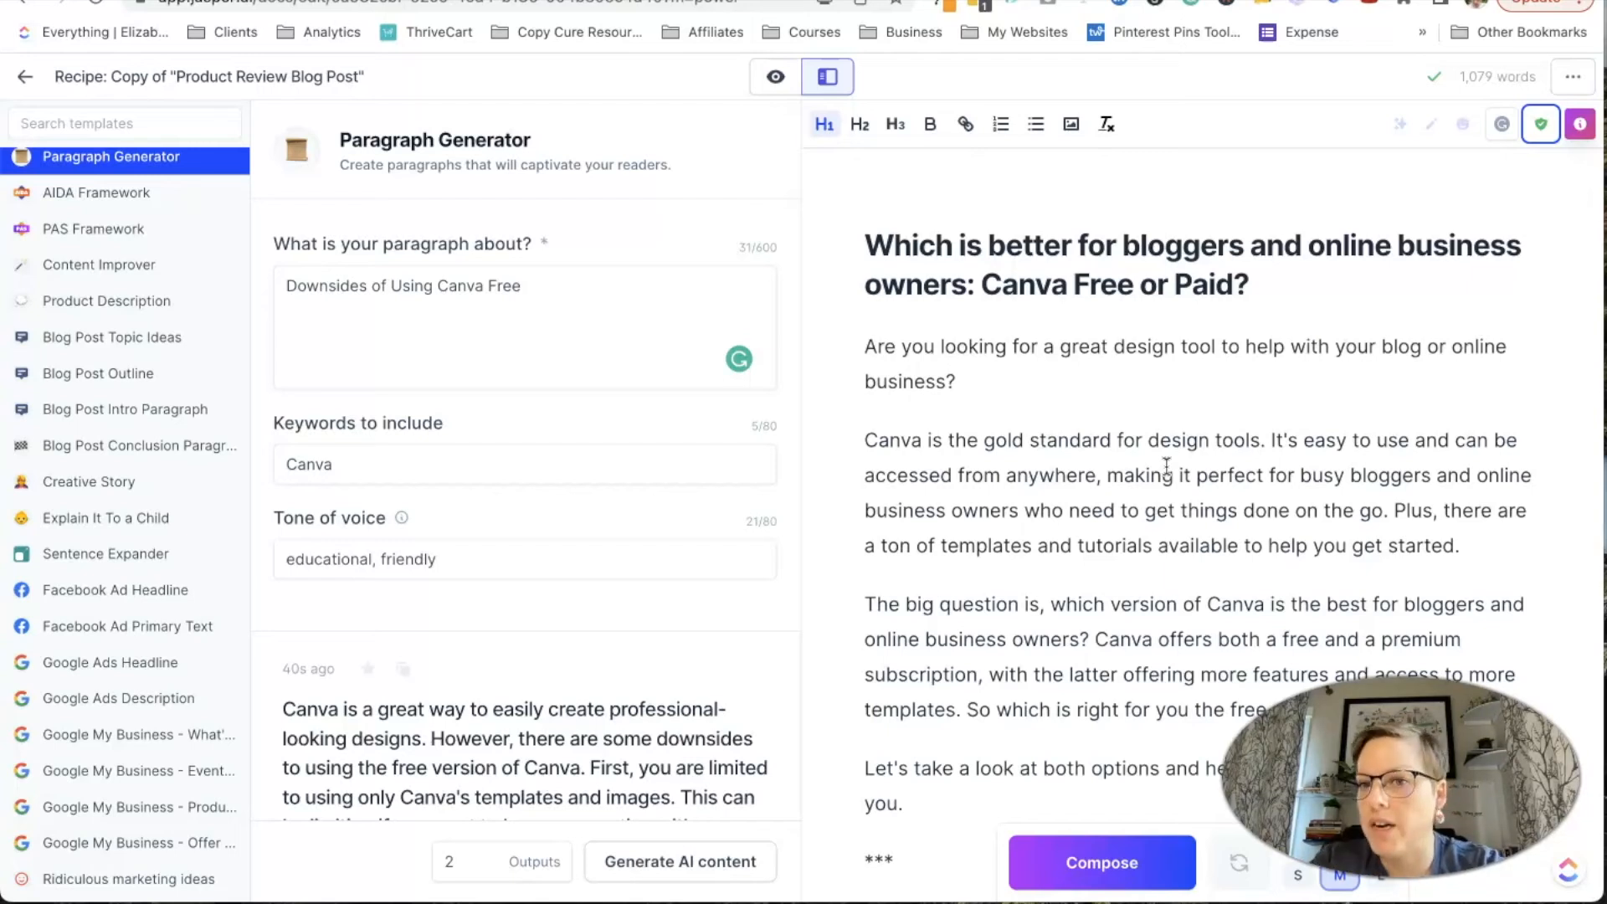
scroll(1166, 465, "down", 2)
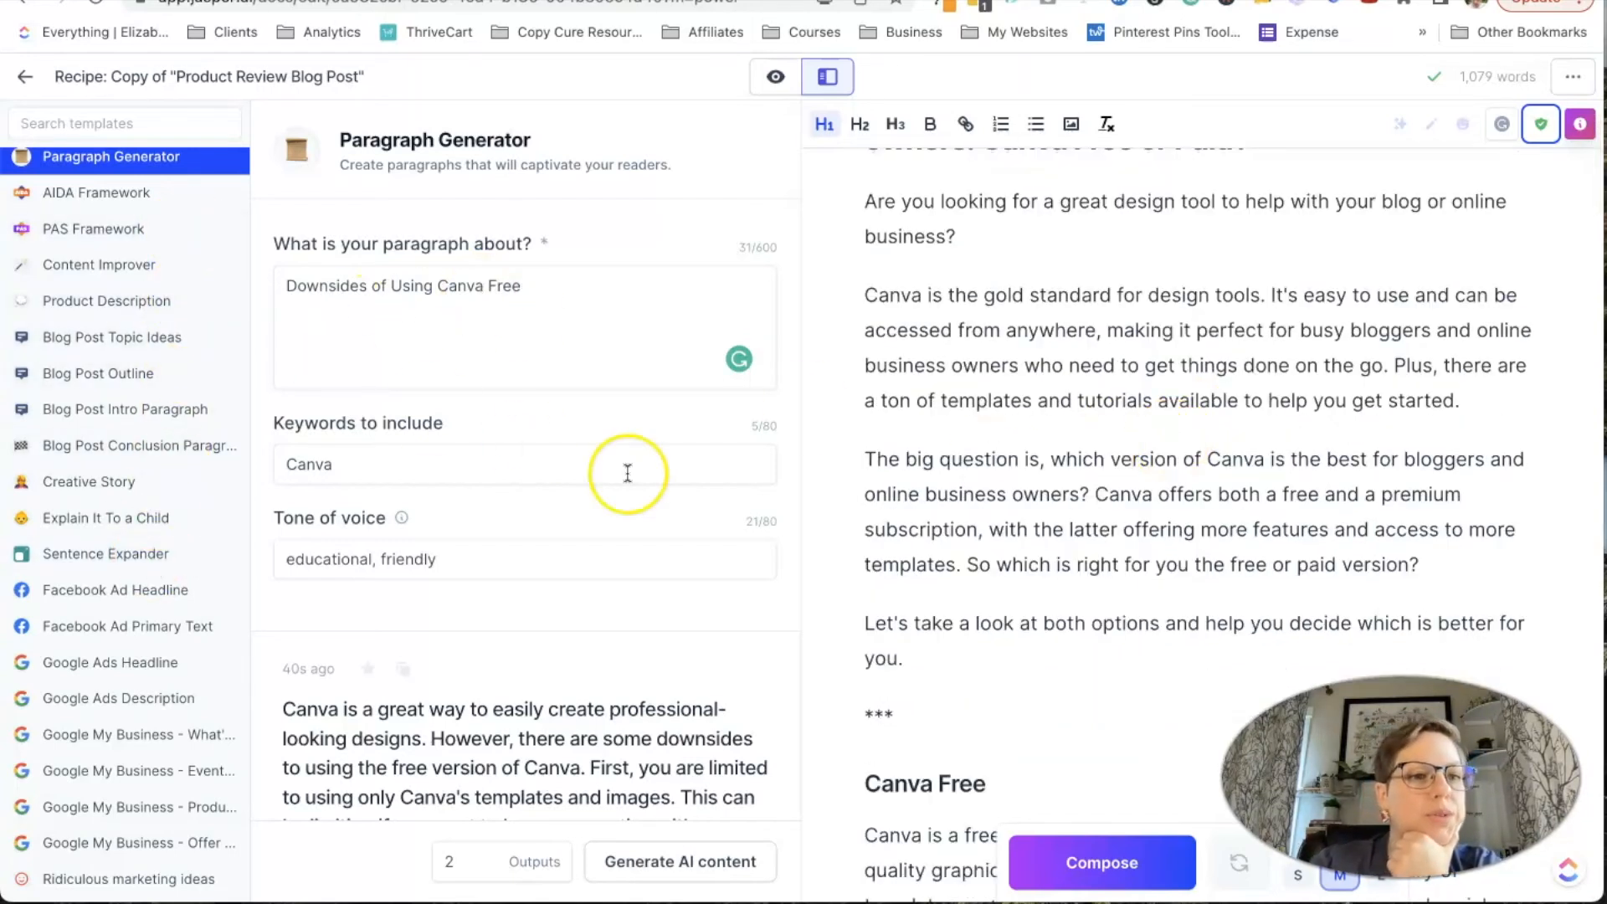
scroll(627, 472, "down", 3)
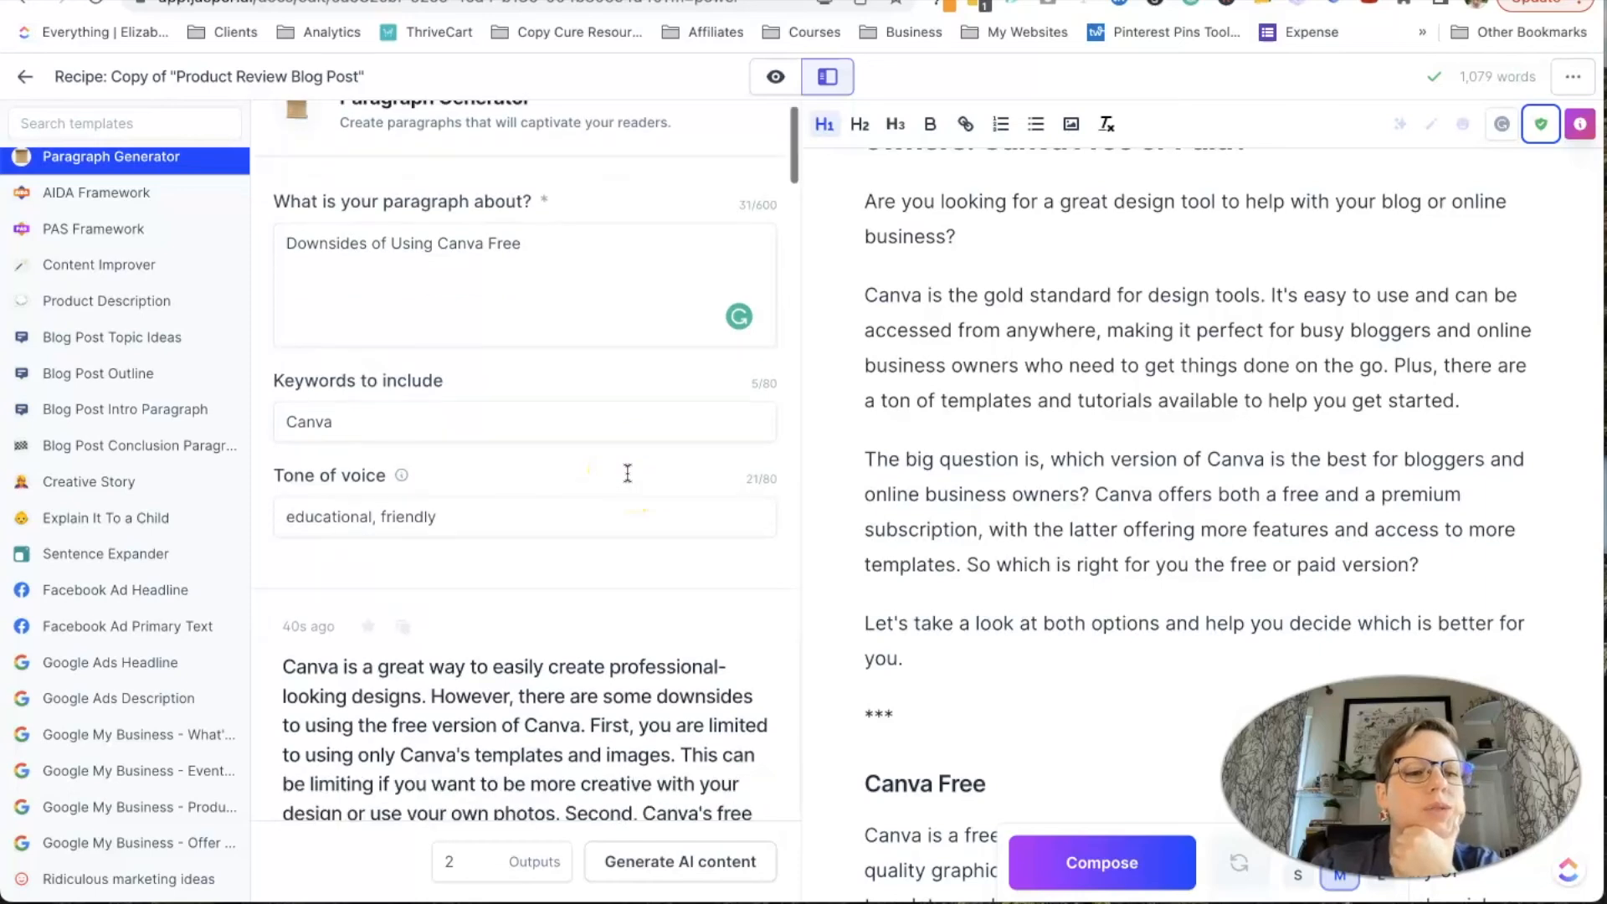
scroll(628, 473, "up", 3)
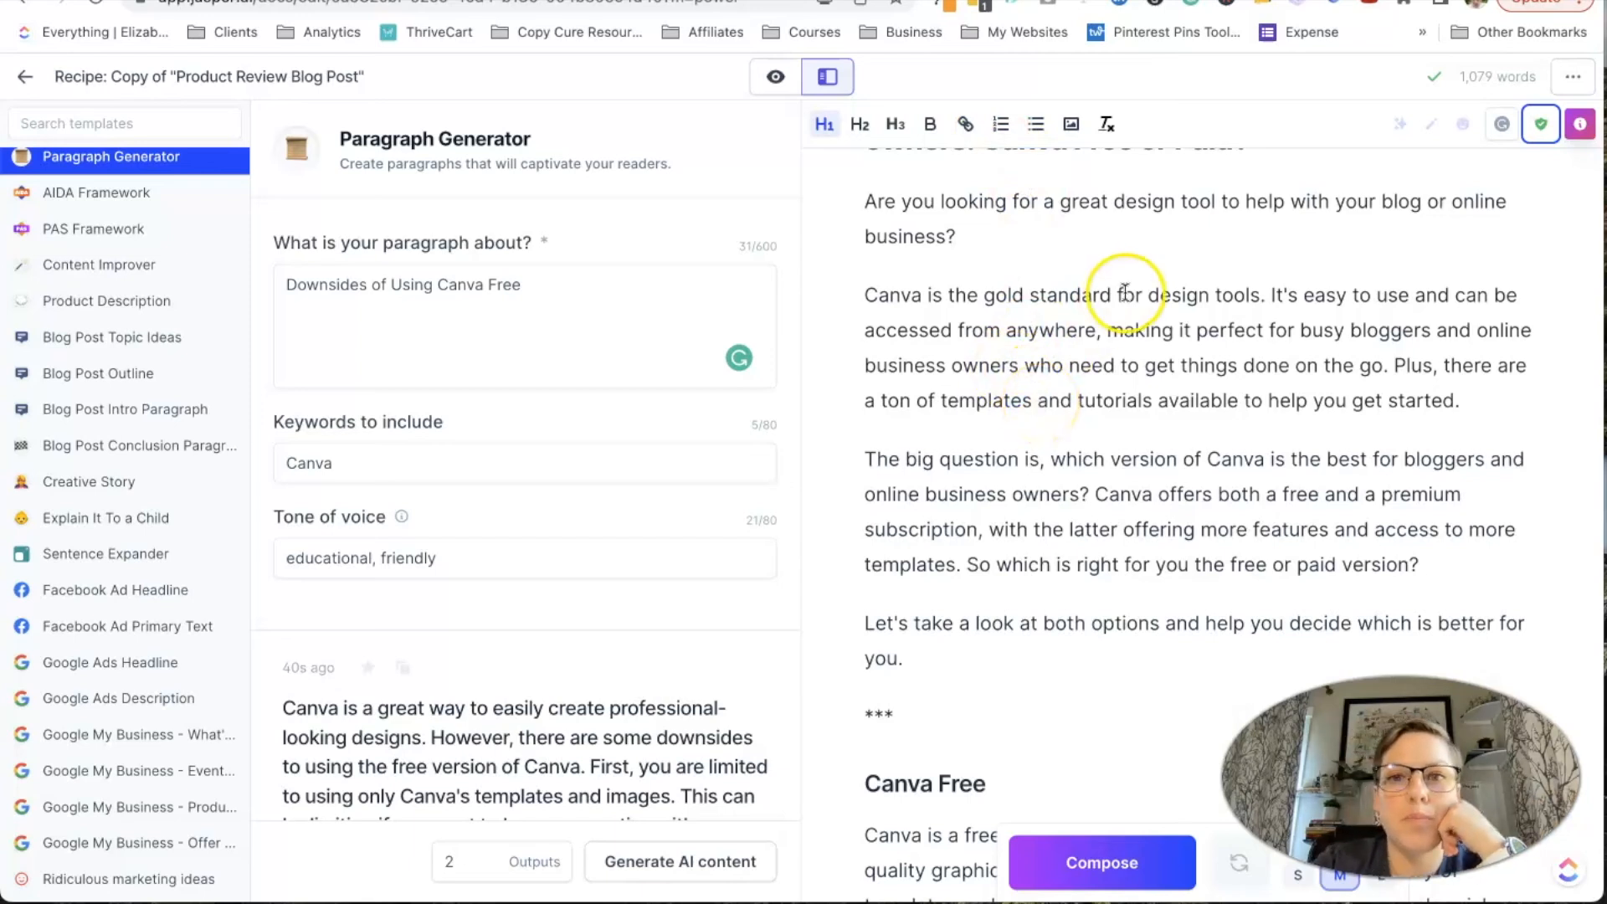
scroll(1125, 292, "up", 2)
scroll(1125, 293, "down", 5)
scroll(1125, 292, "down", 4)
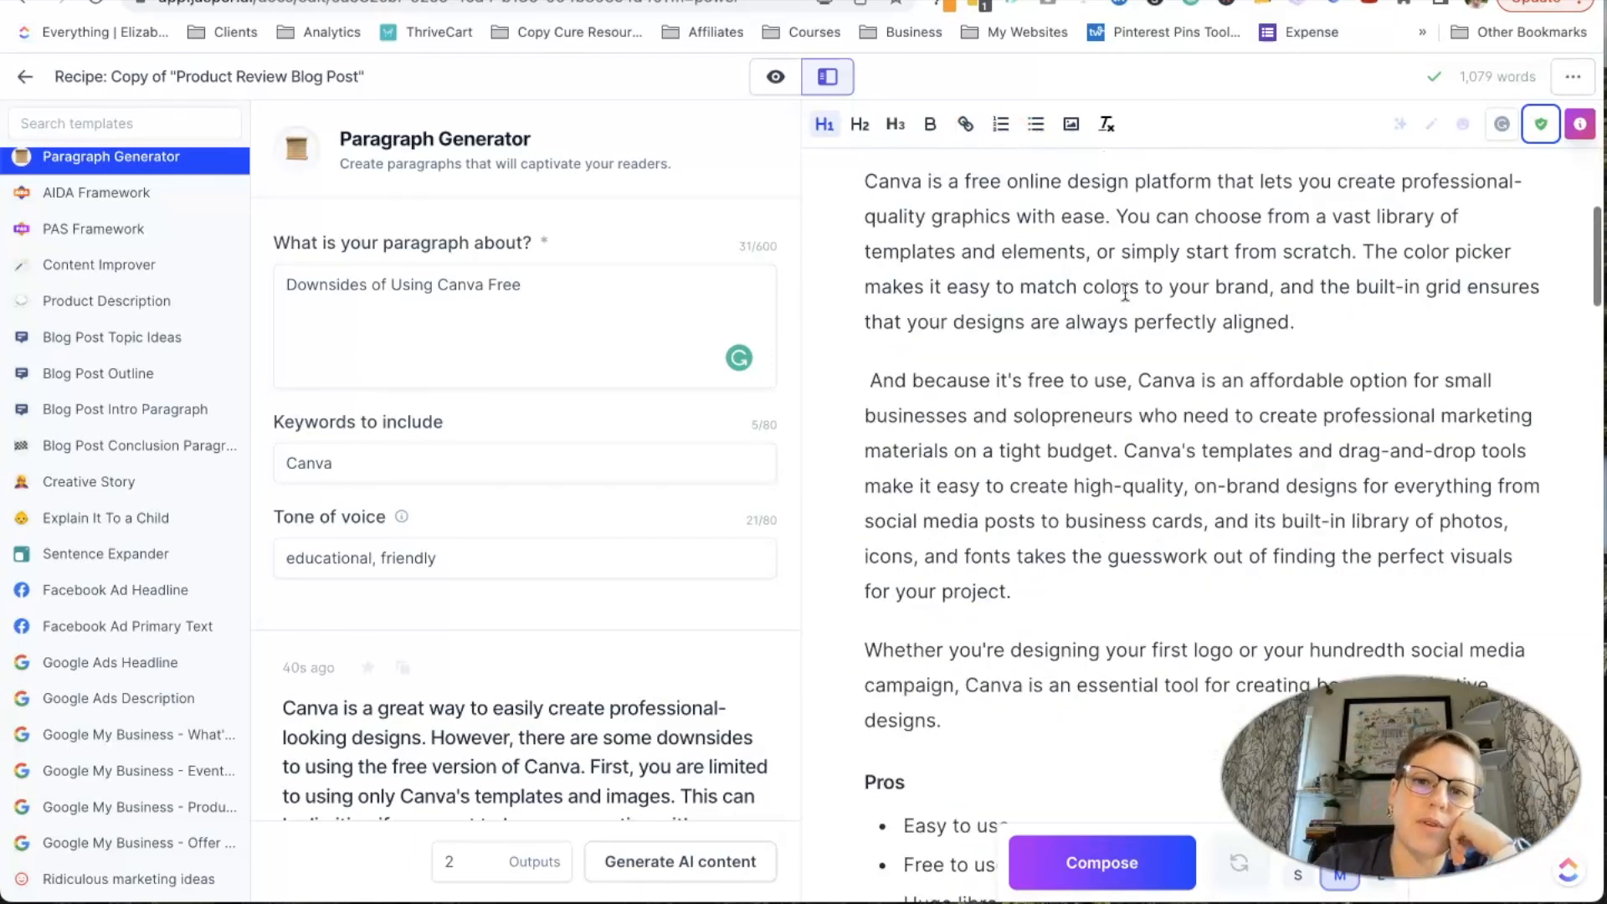
- Delete the "***" separator and its empty line above the Canva Free heading
scroll(1125, 292, "up", 6)
left_click_drag(907, 527, 854, 526)
key("BackSpace")
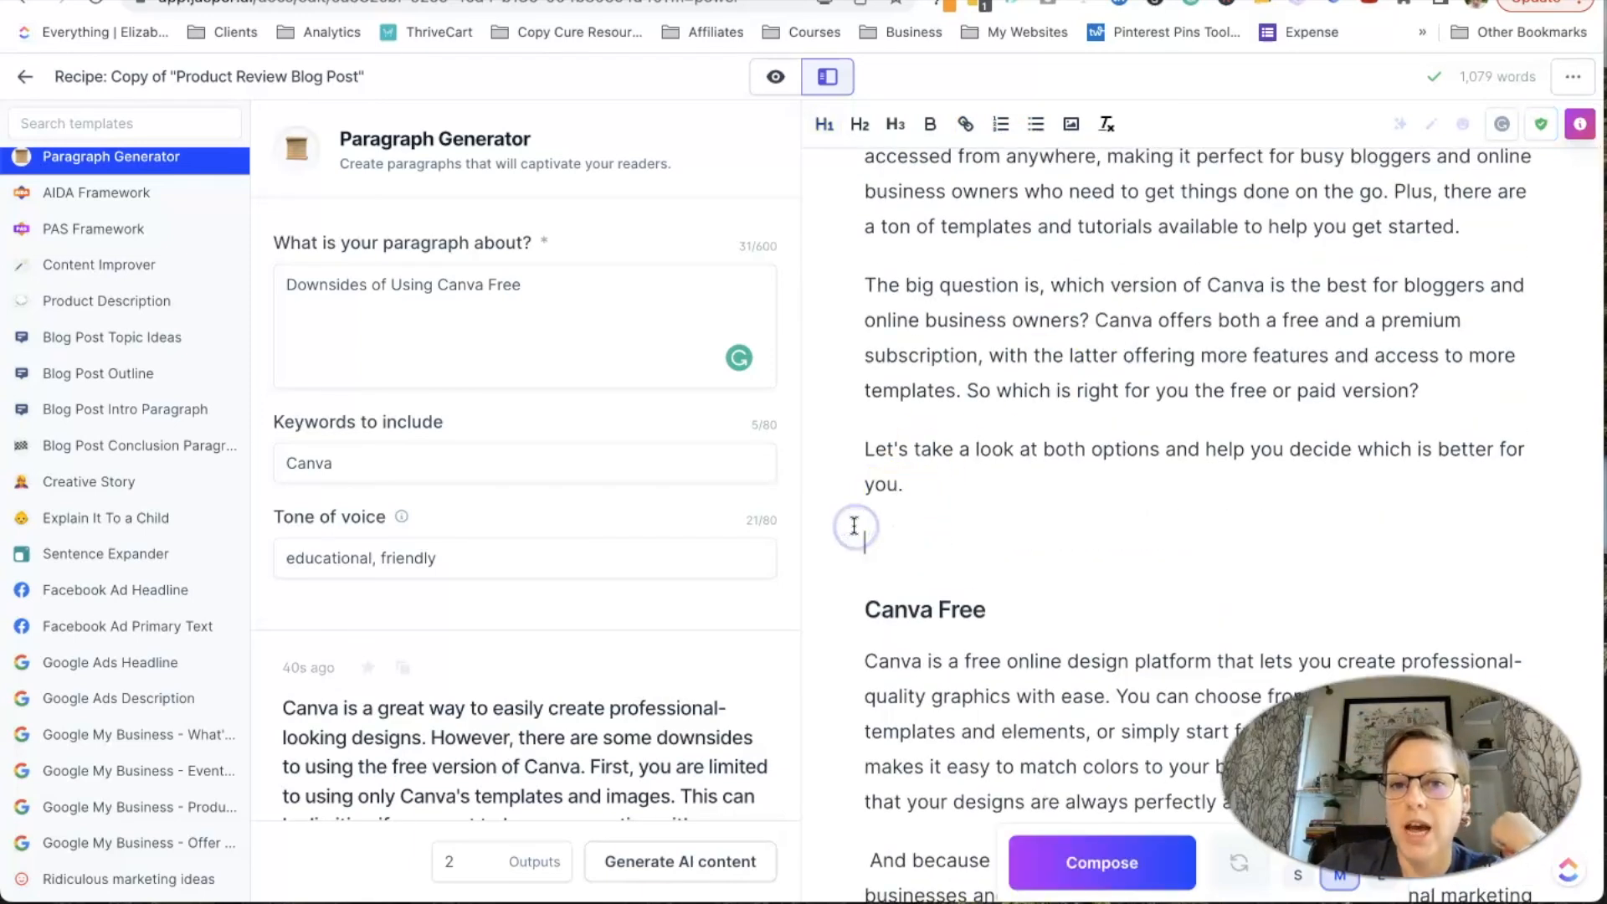
key("BackSpace")
scroll(854, 526, "down", 10)
scroll(854, 524, "down", 15)
scroll(853, 525, "down", 10)
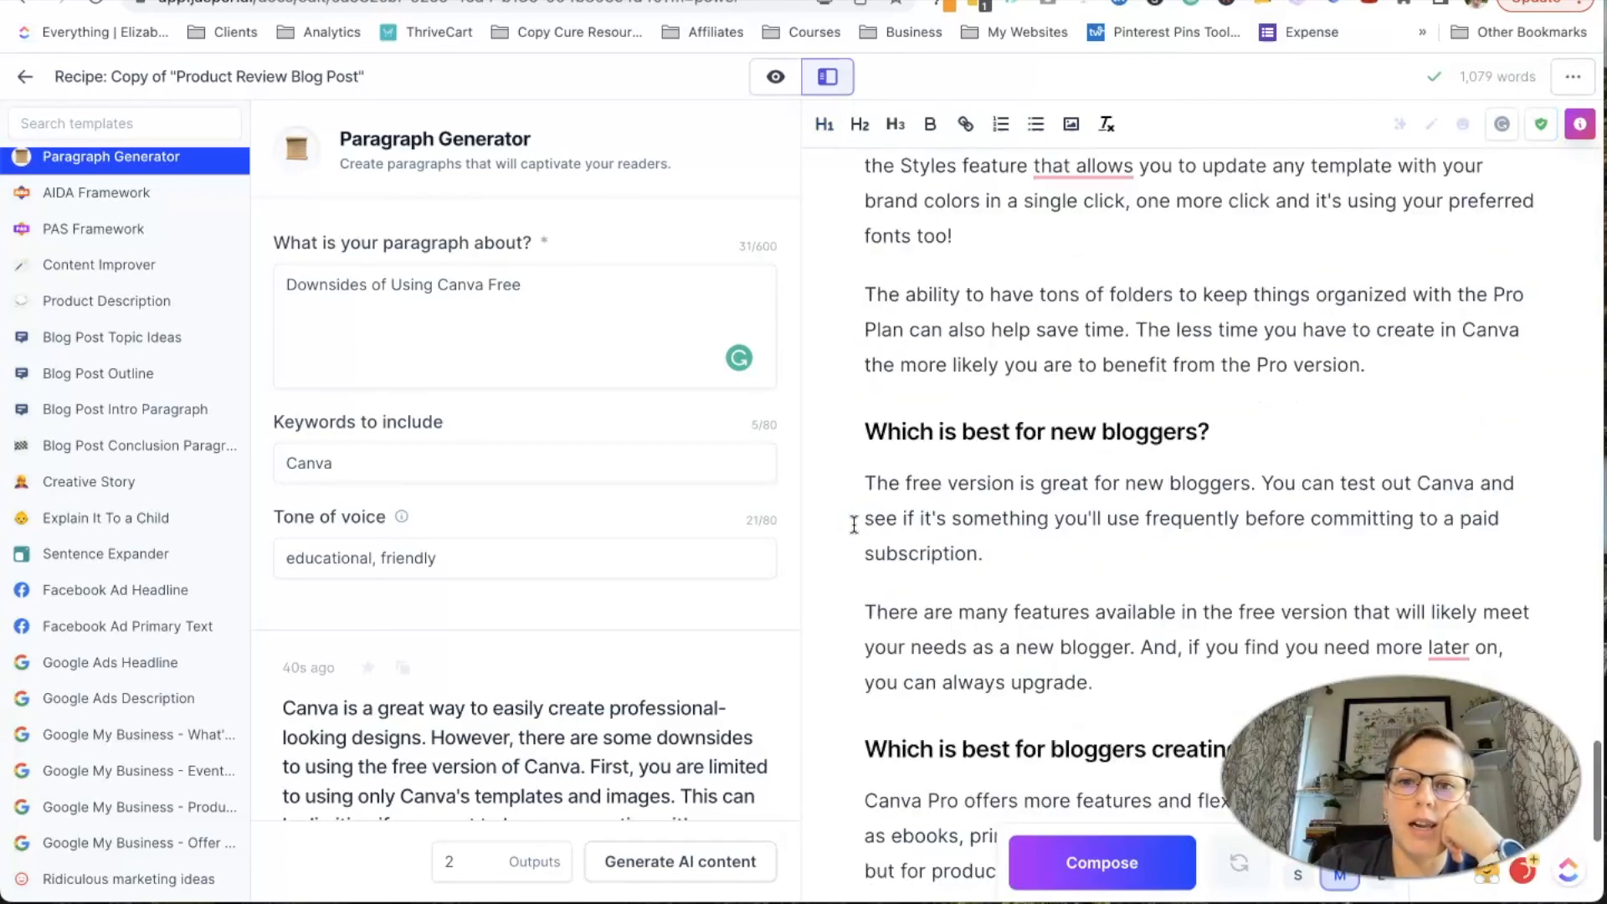
- Look over the FAQ answers and the introduction of the draft once more, and leave the document
scroll(854, 525, "down", 5)
scroll(853, 523, "up", 20)
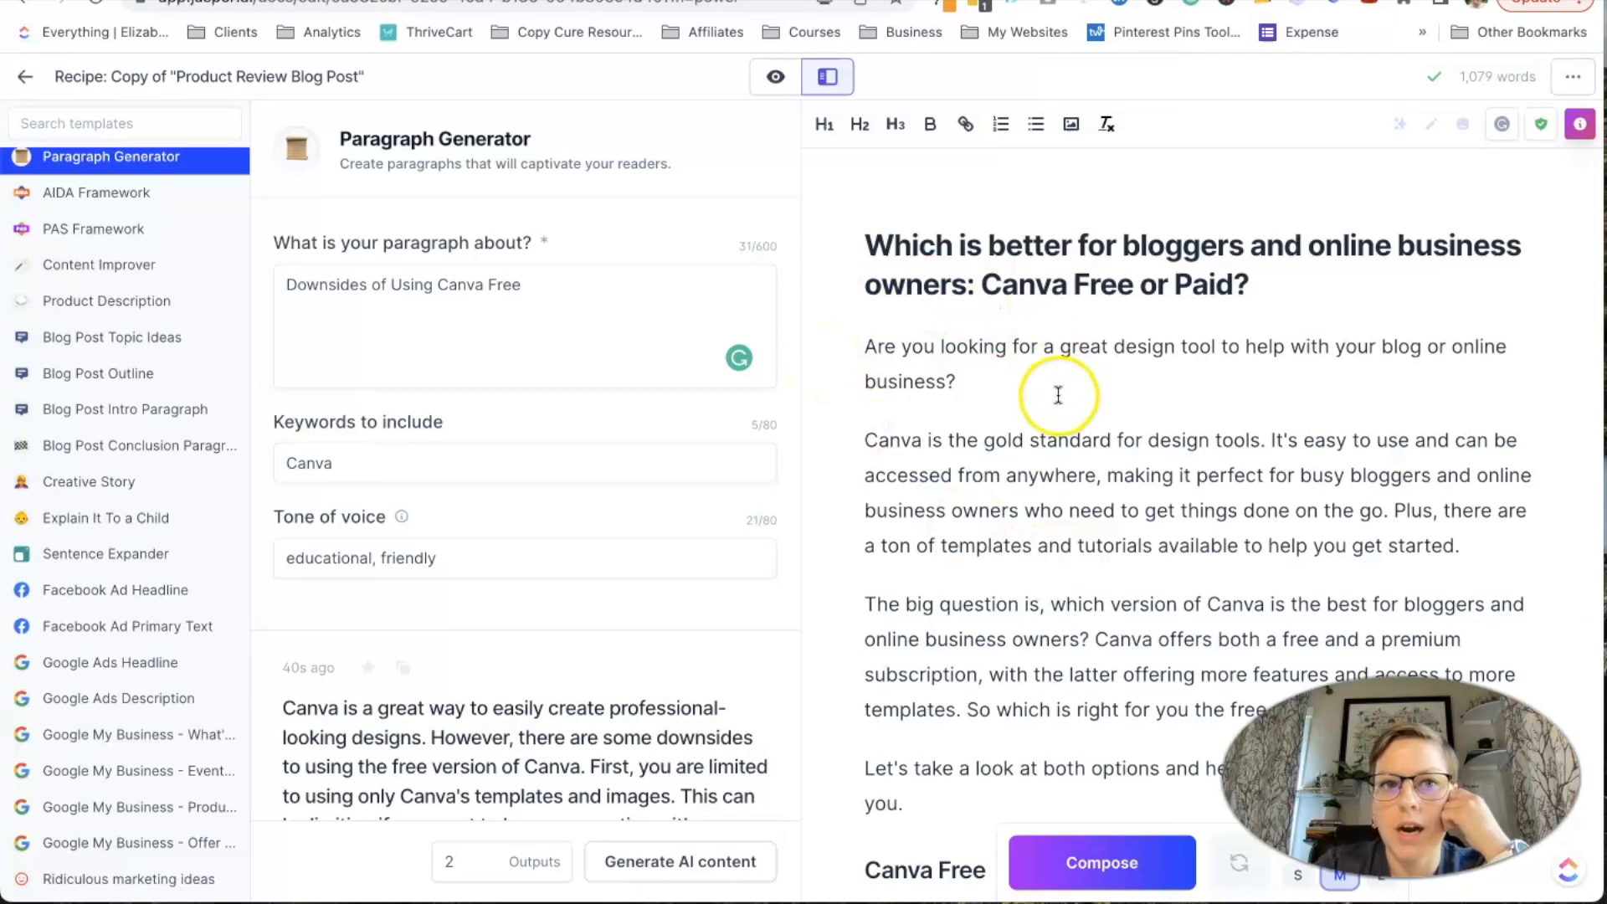
scroll(157, 266, "up", 1)
left_click(25, 75)
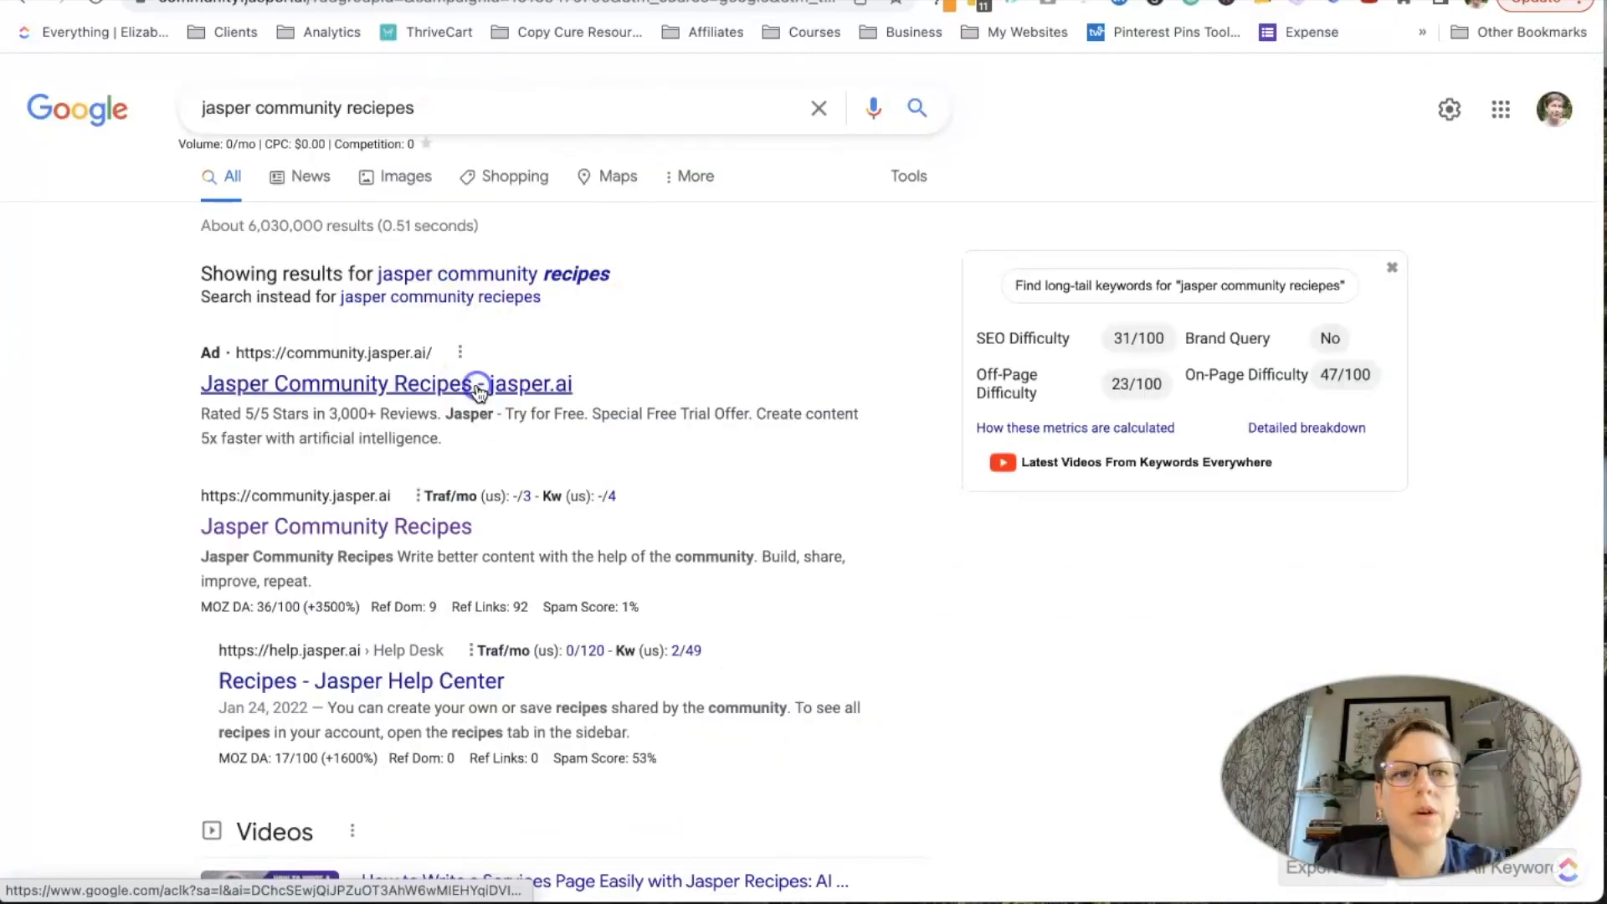
- Open Jasper Community Recipes from the Google results and look through the most popular all-time recipes
left_click(473, 380)
scroll(703, 412, "down", 3)
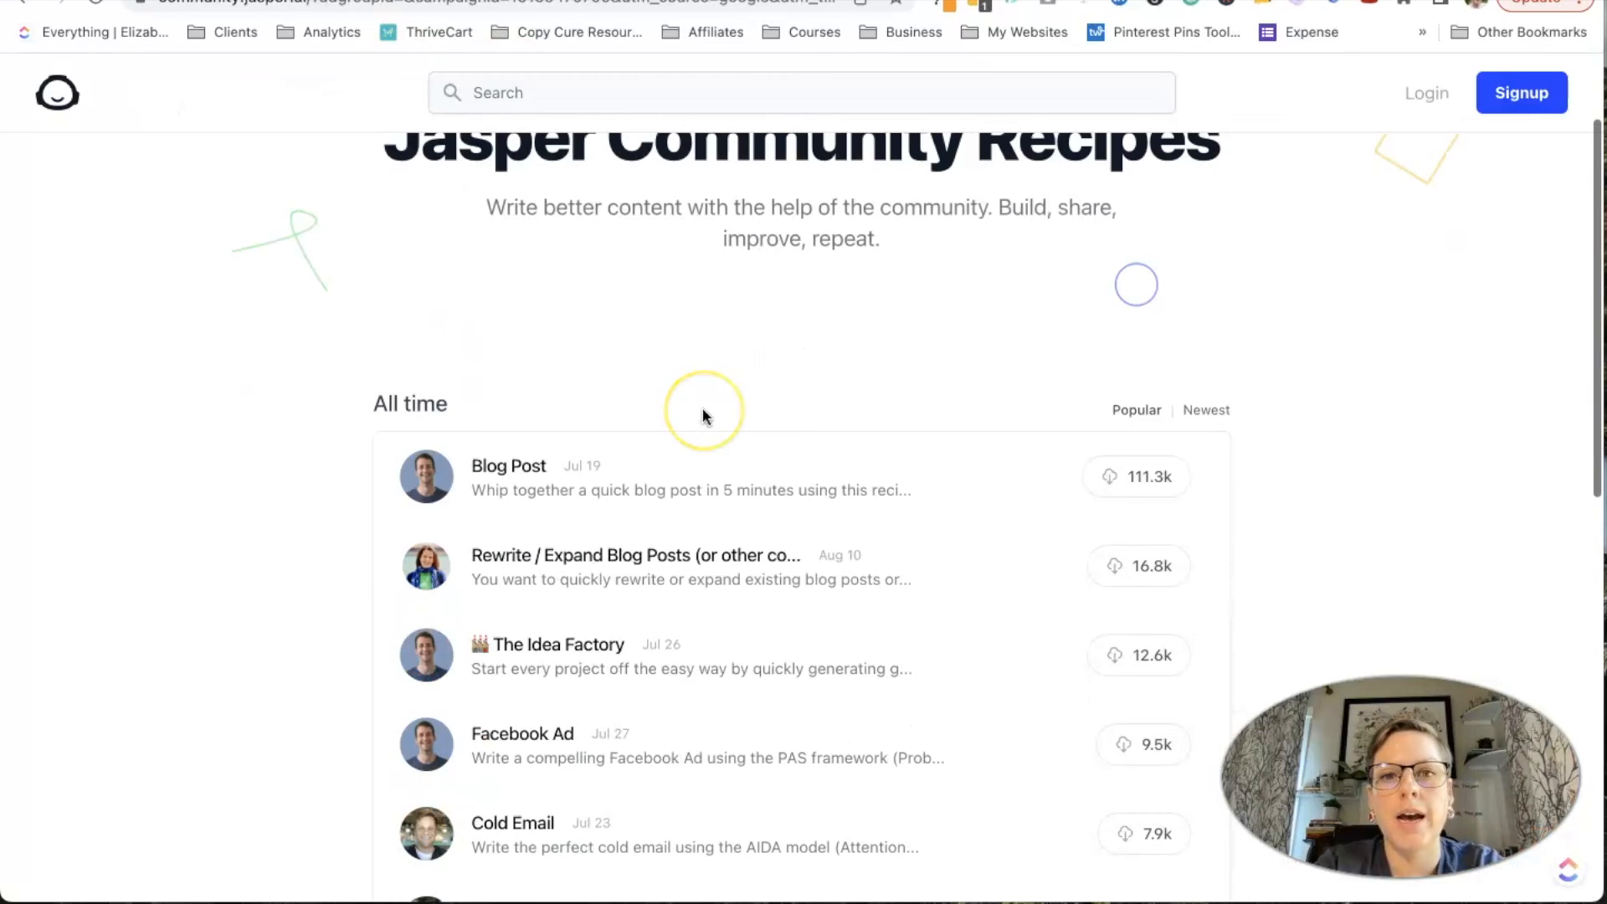
scroll(701, 408, "down", 2)
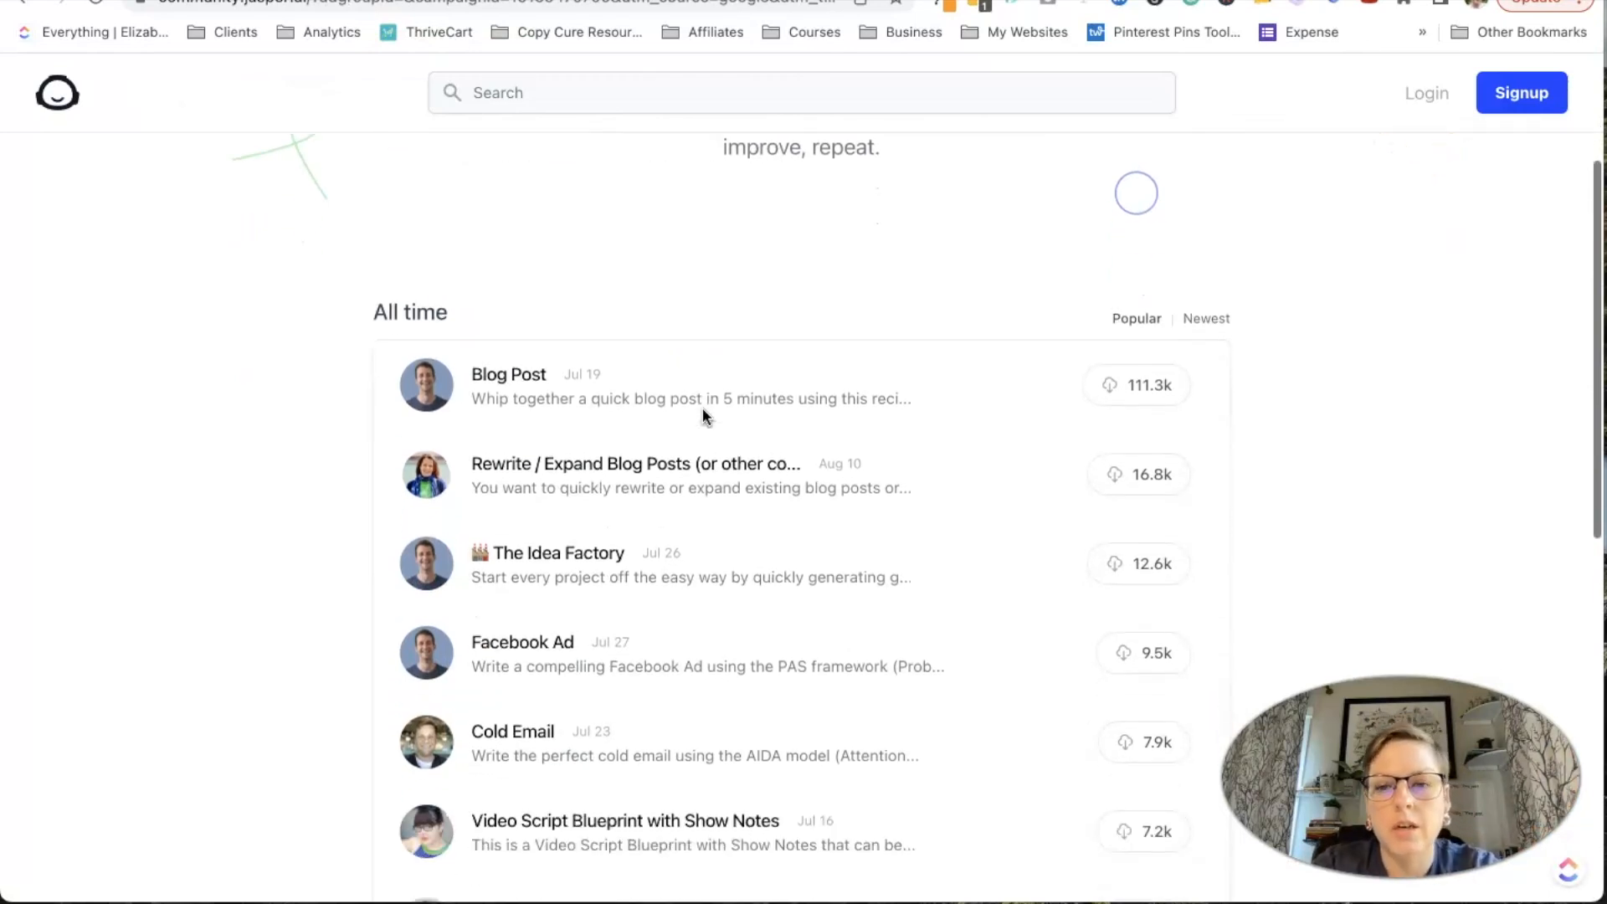
scroll(702, 409, "down", 2)
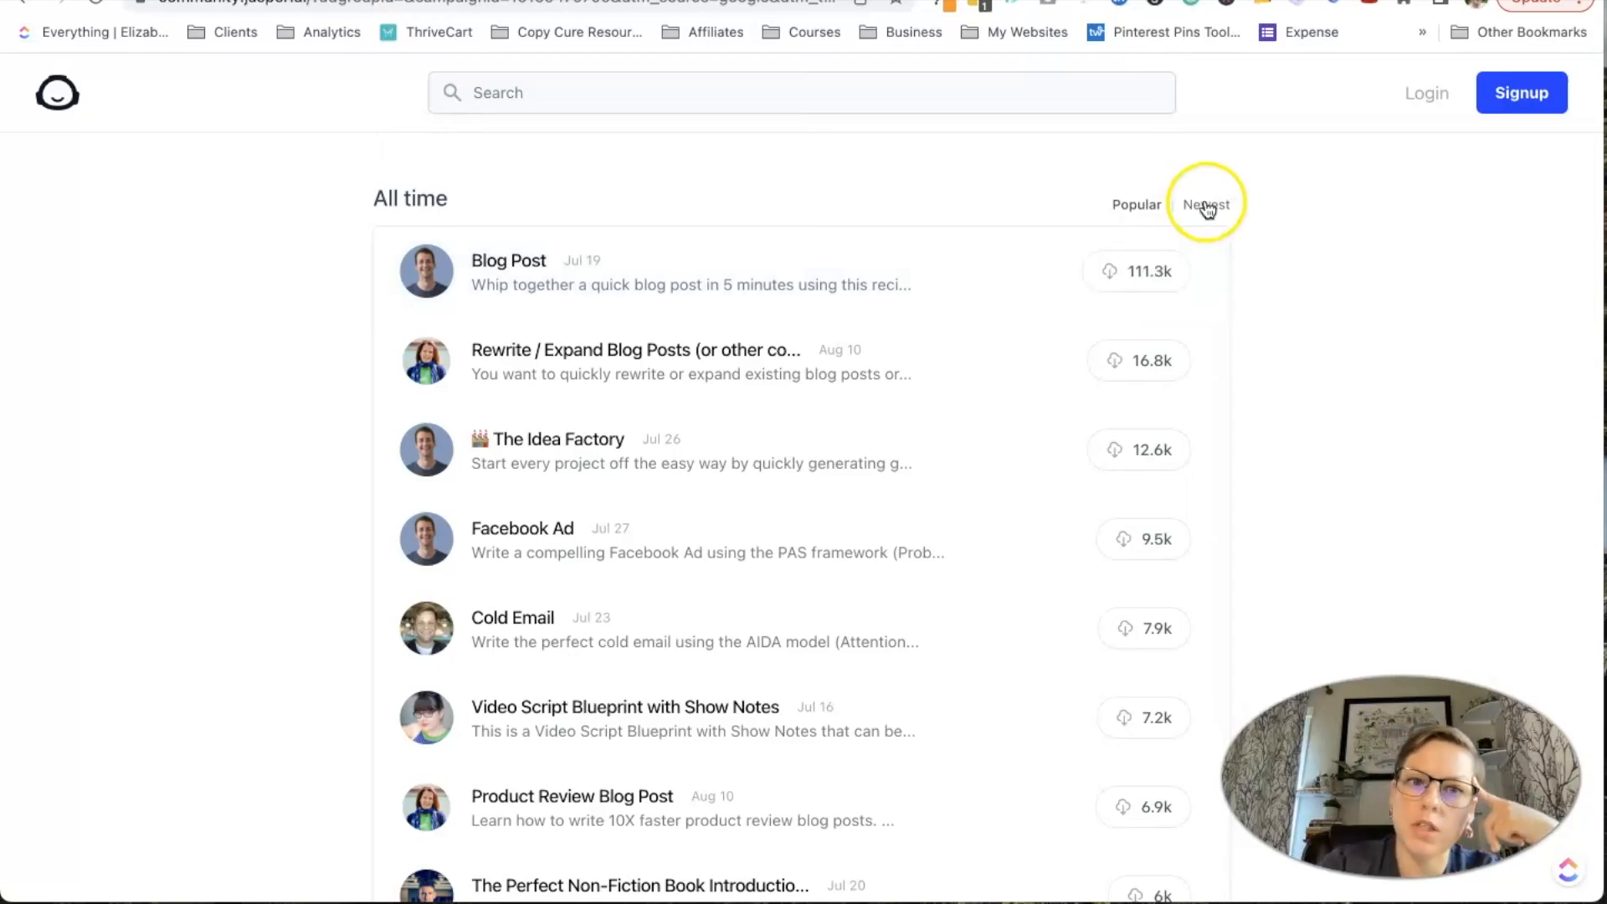
scroll(1077, 536, "down", 5)
- Advance to the next page of popular recipes and look through it down to the affiliate product reviews recipe
left_click(851, 703)
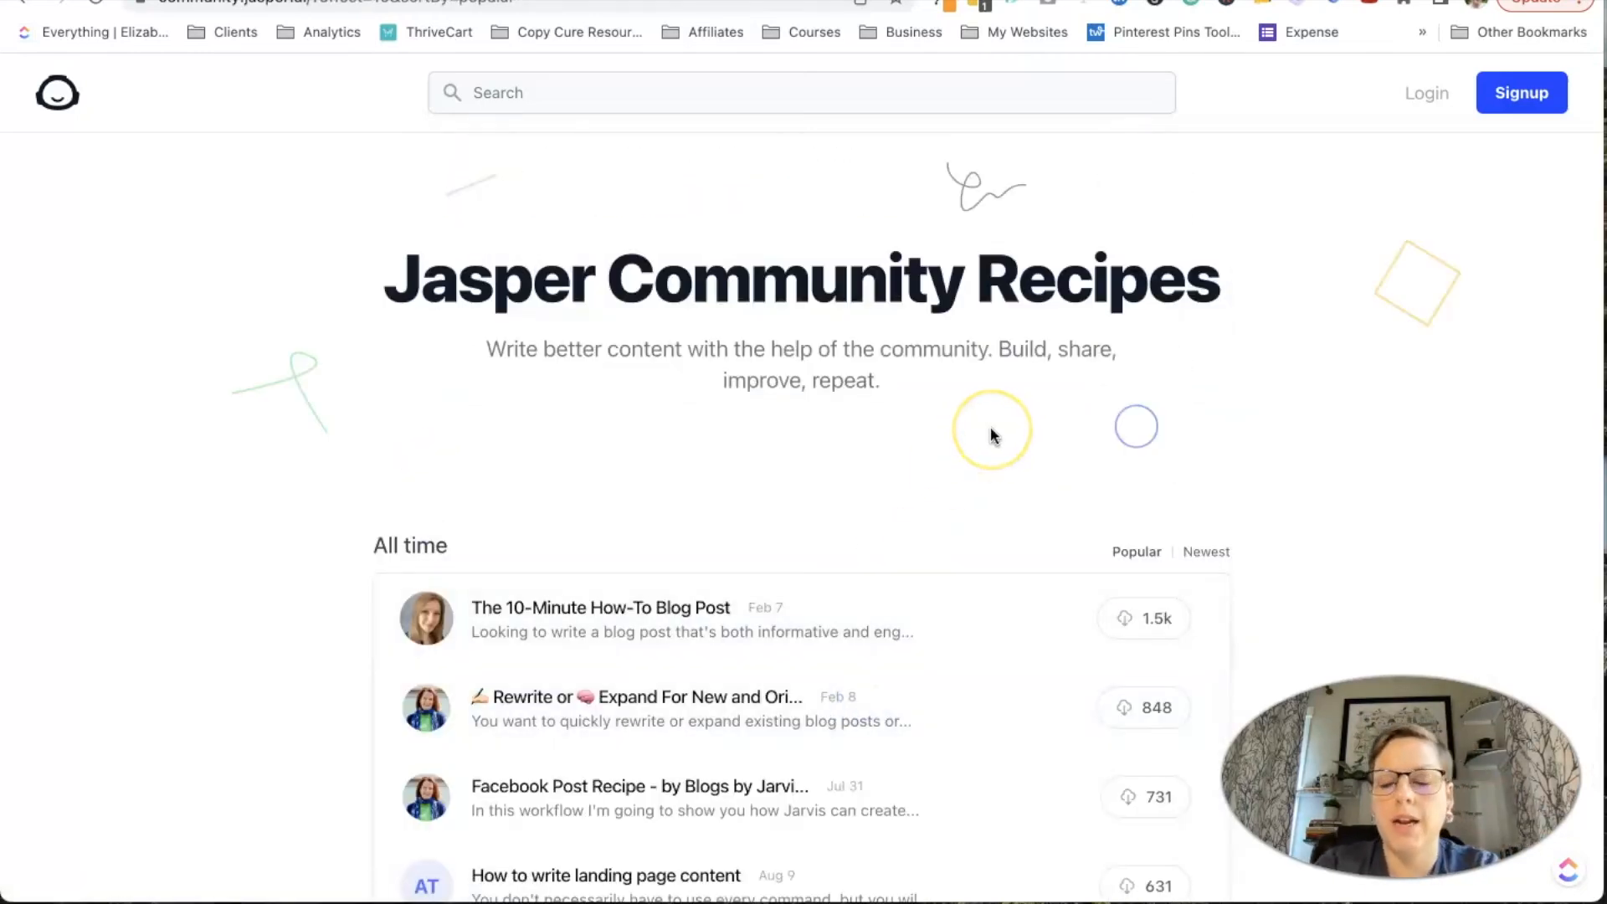
scroll(987, 413, "down", 2)
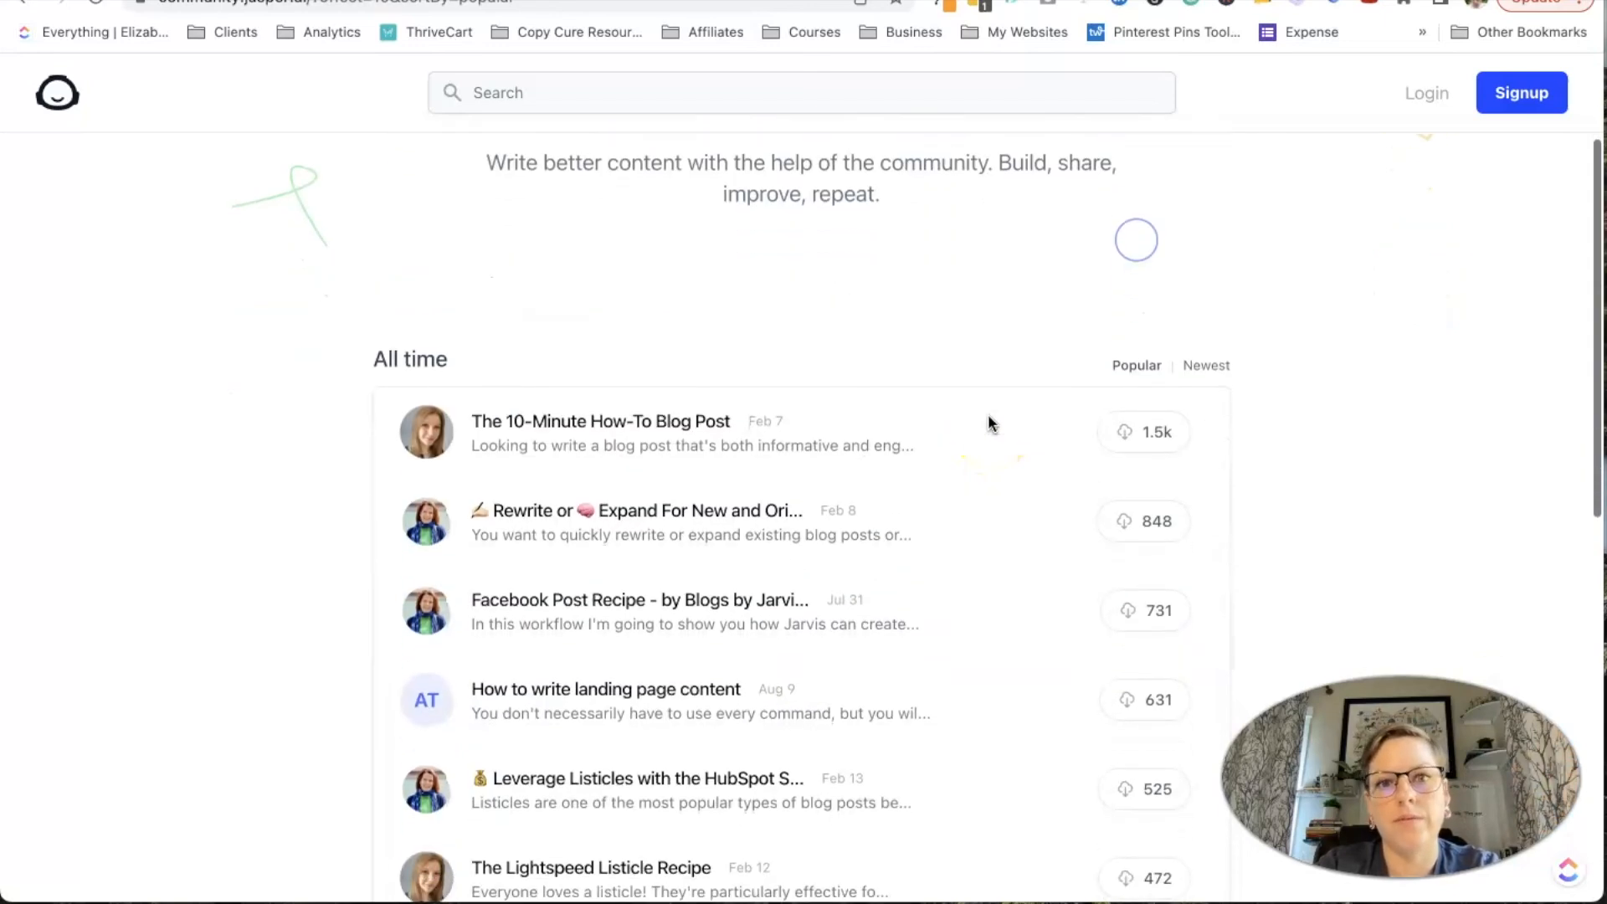
scroll(989, 418, "up", 2)
scroll(988, 418, "down", 3)
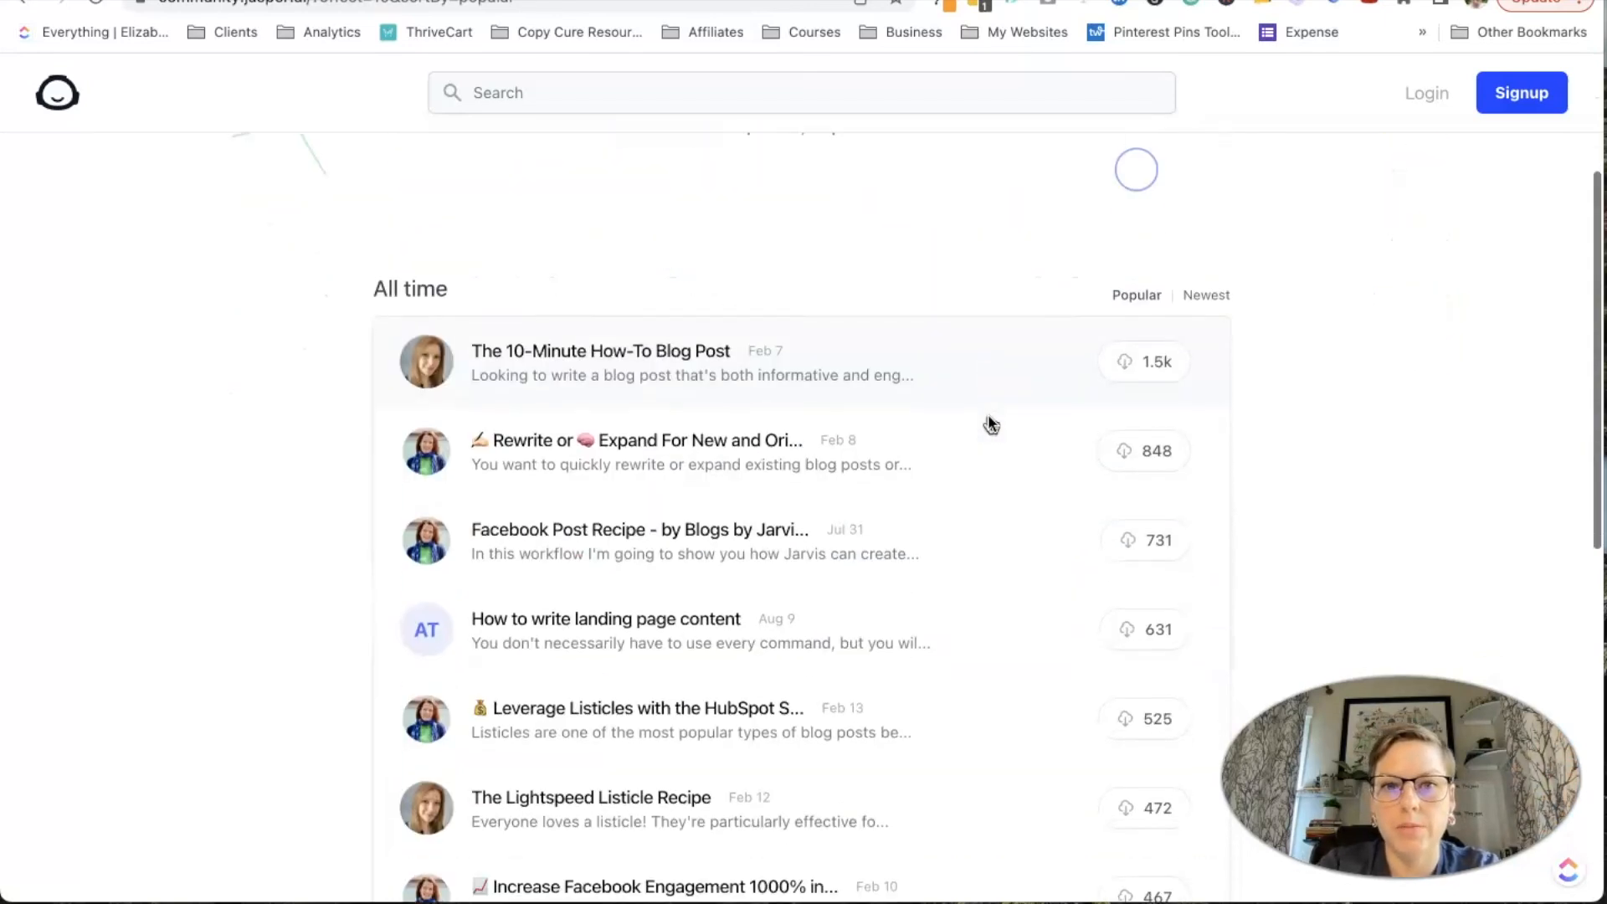
scroll(988, 418, "down", 2)
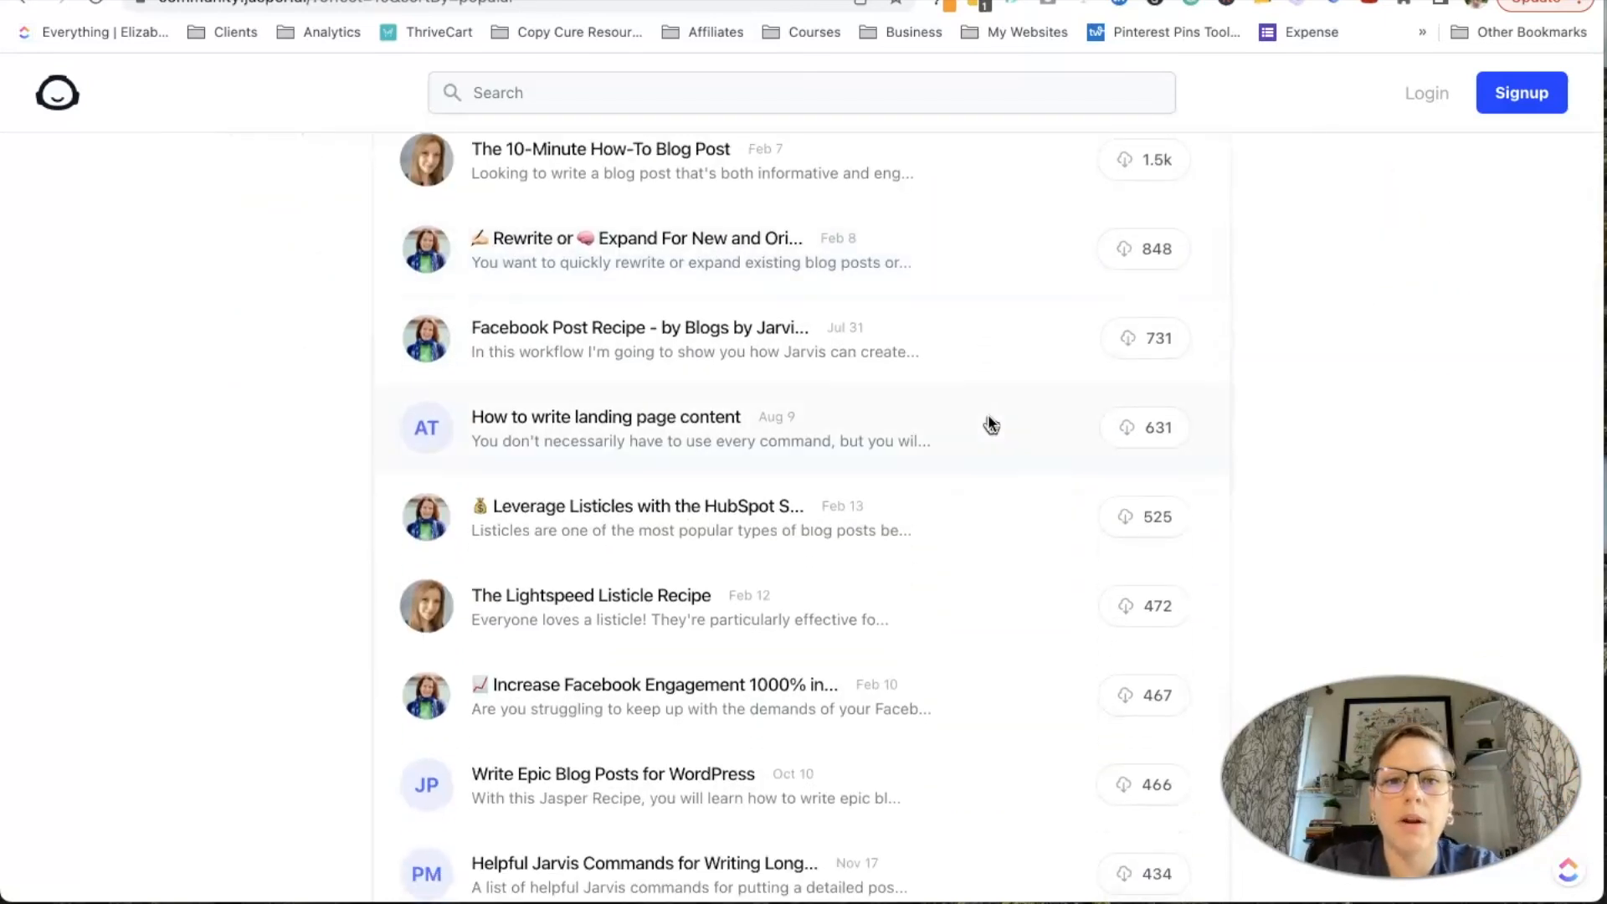
scroll(989, 419, "down", 4)
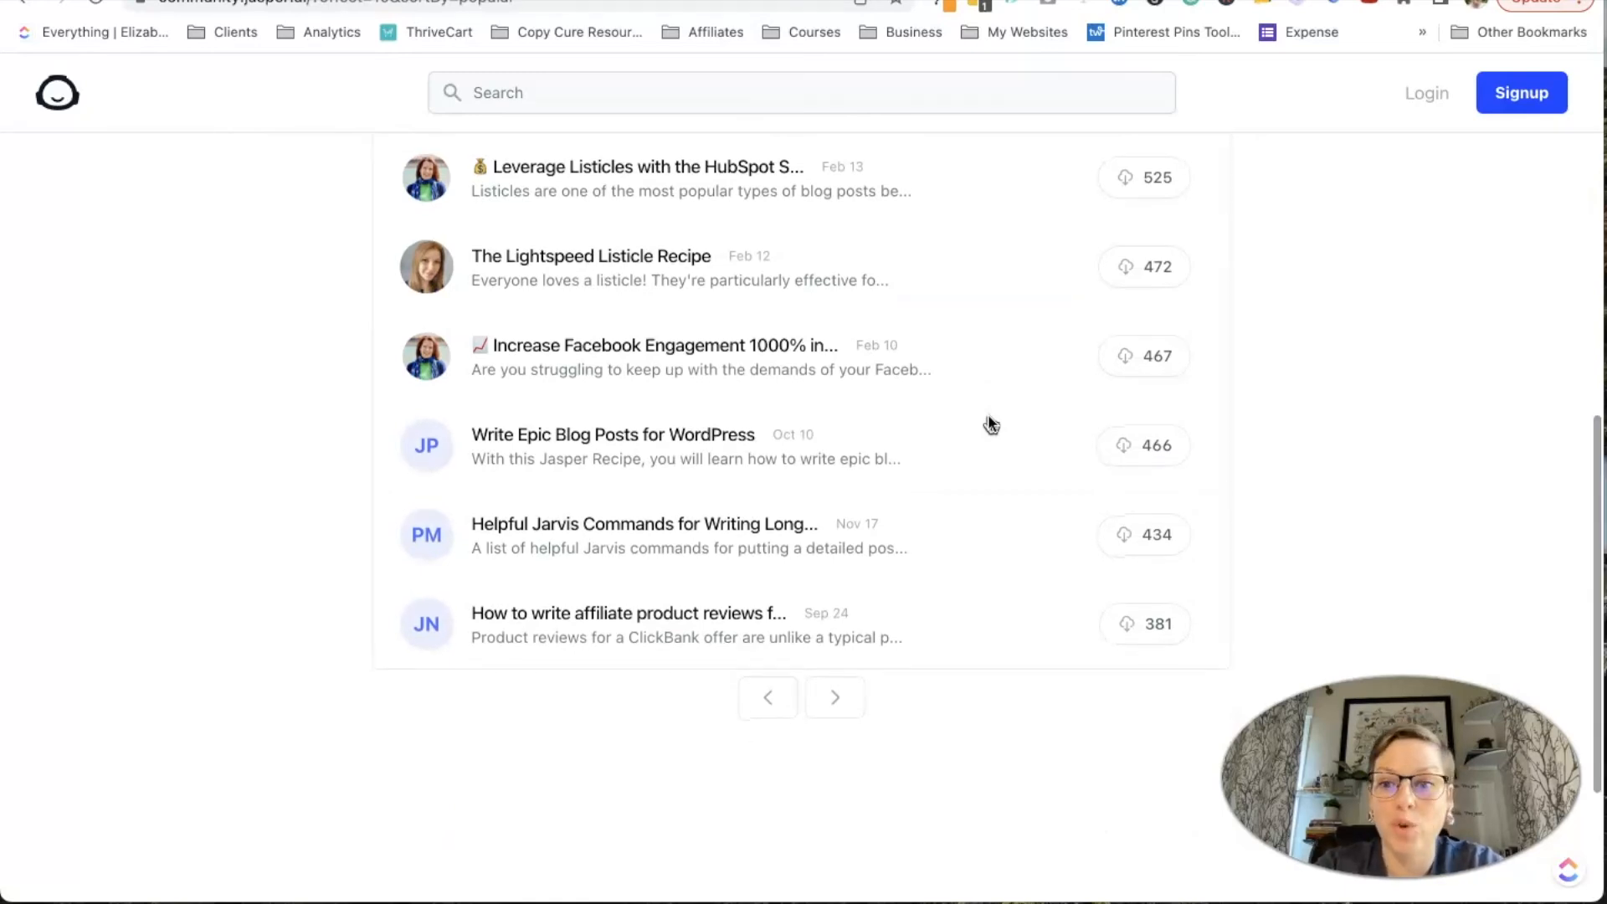
left_click(645, 644)
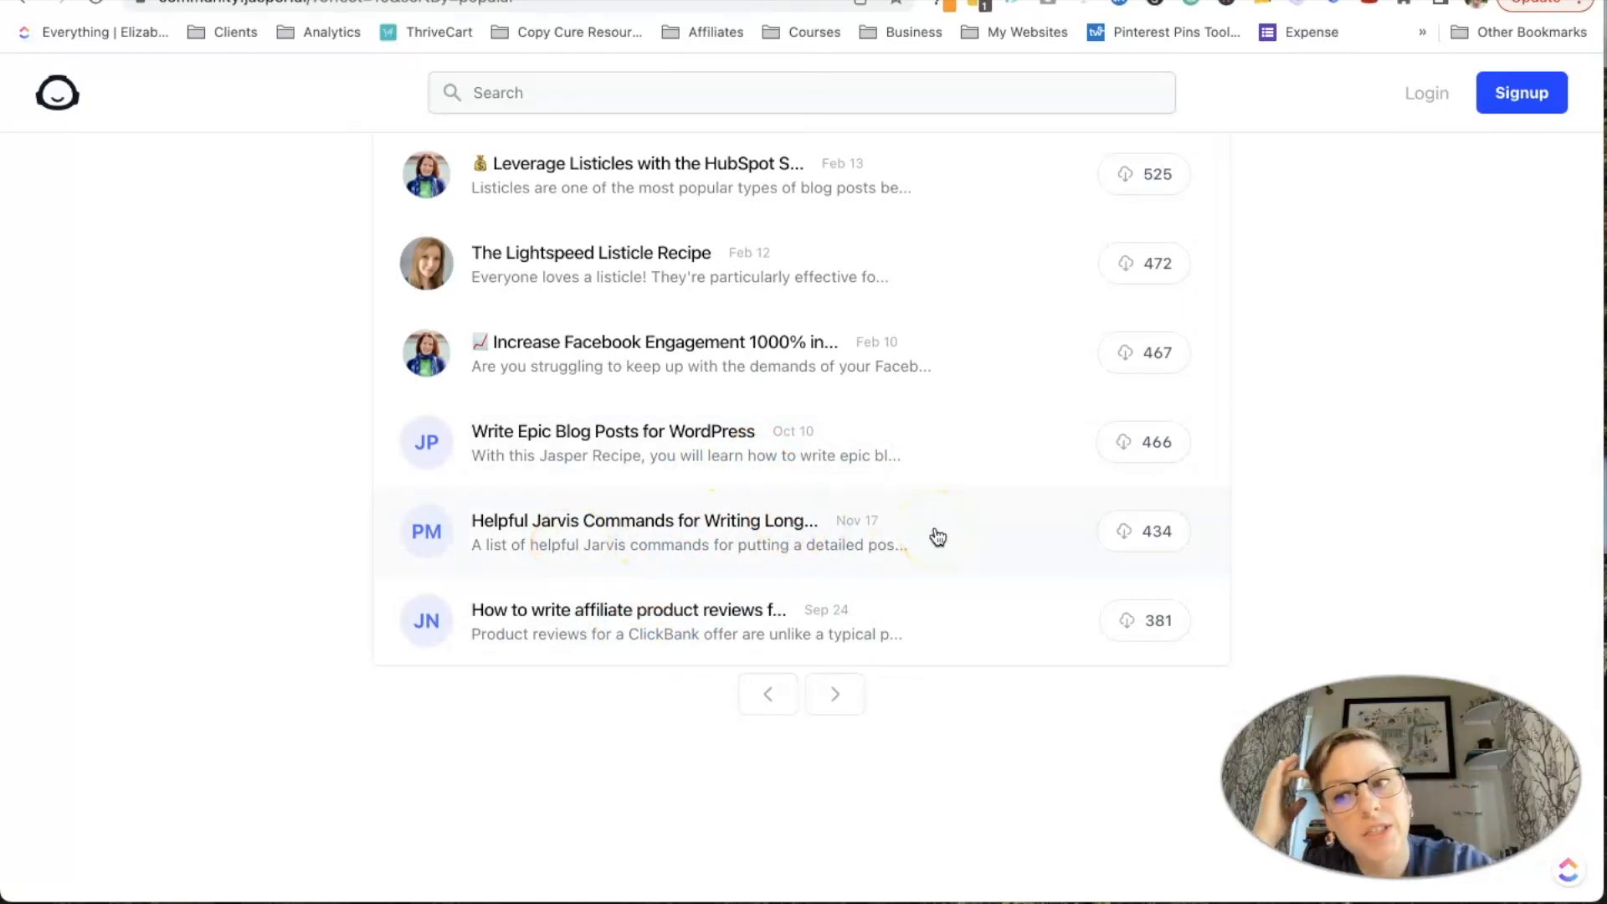
- Browse the following recipe page from Landing Page Copy 1.0 to the product review recipes, including Long Form Content
left_click(832, 678)
scroll(837, 690, "down", 5)
scroll(837, 693, "up", 1)
scroll(837, 693, "down", 1)
scroll(837, 693, "up", 1)
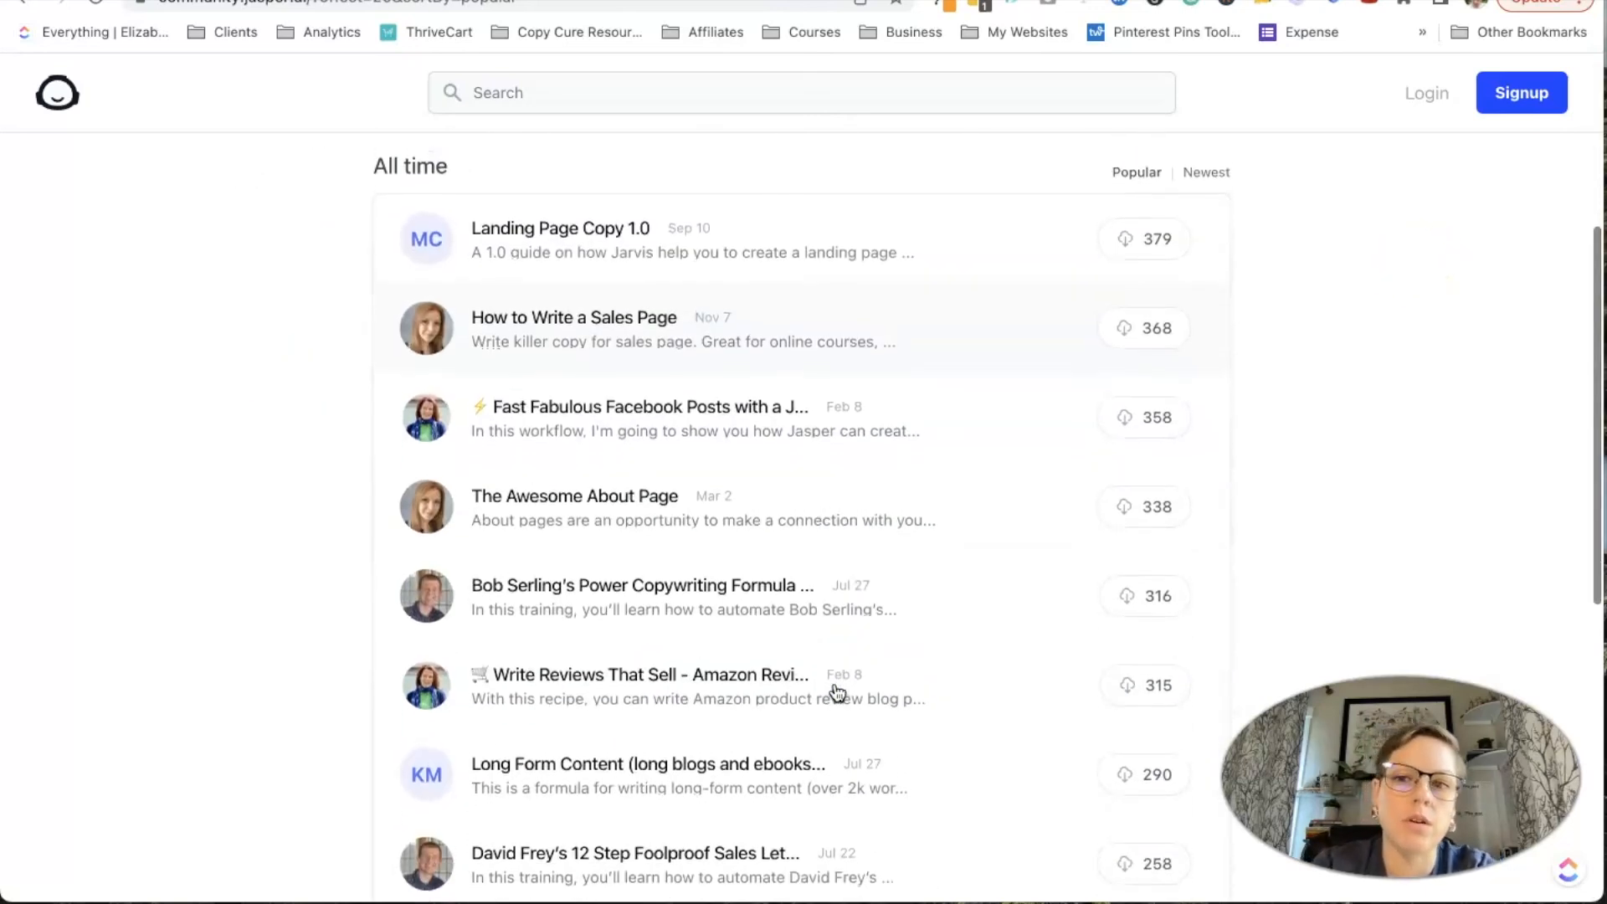
scroll(837, 693, "down", 1)
scroll(837, 693, "down", 4)
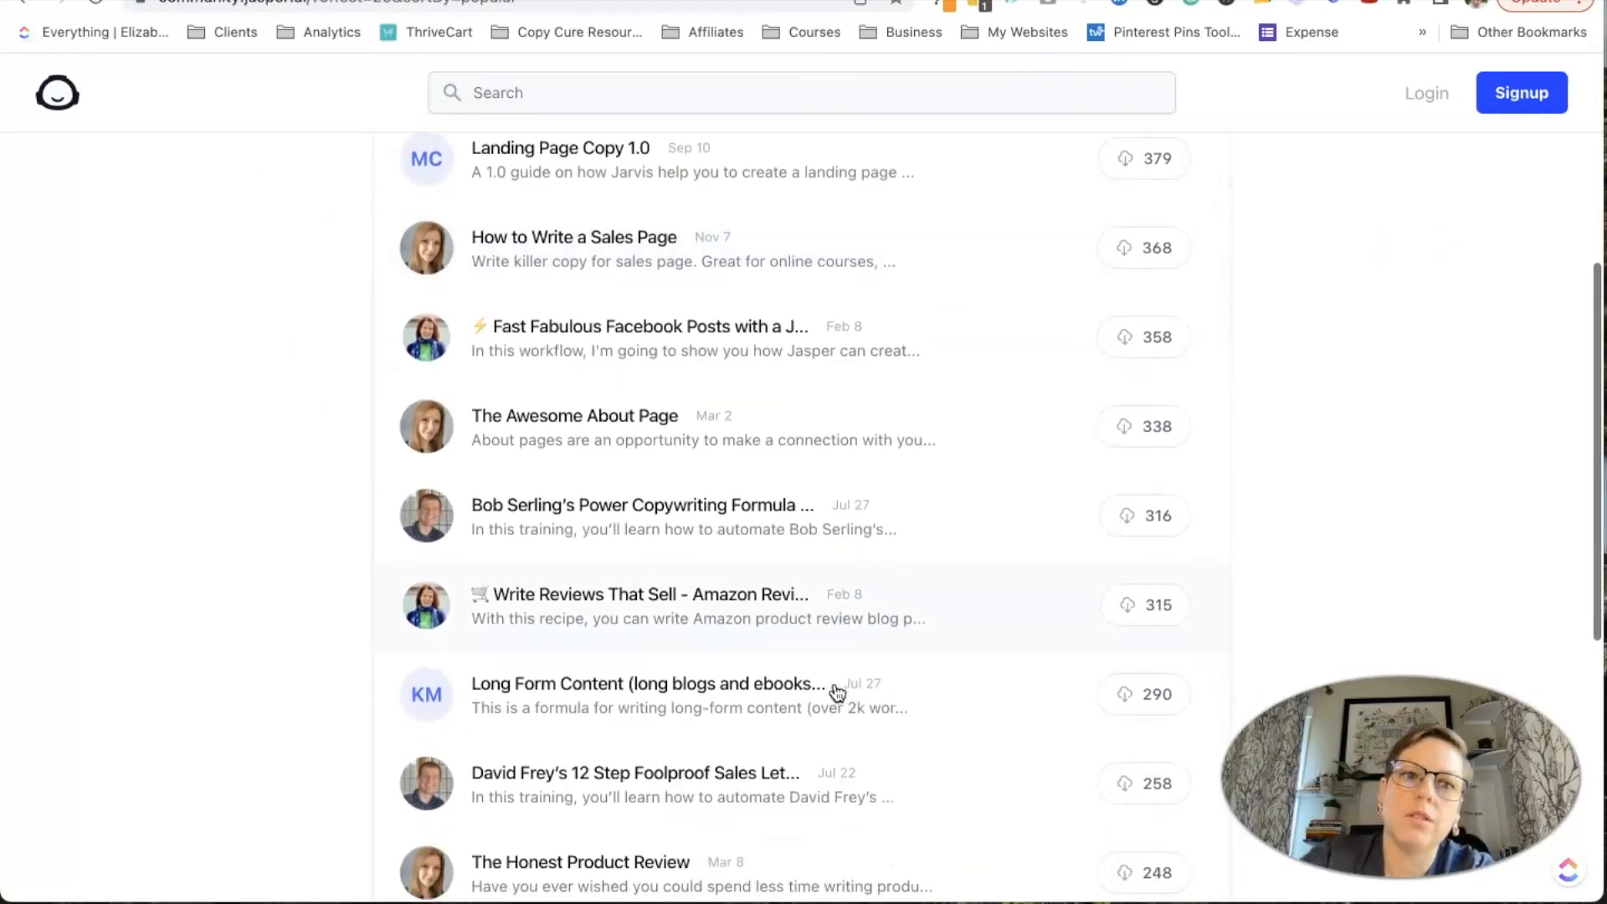
scroll(837, 693, "down", 2)
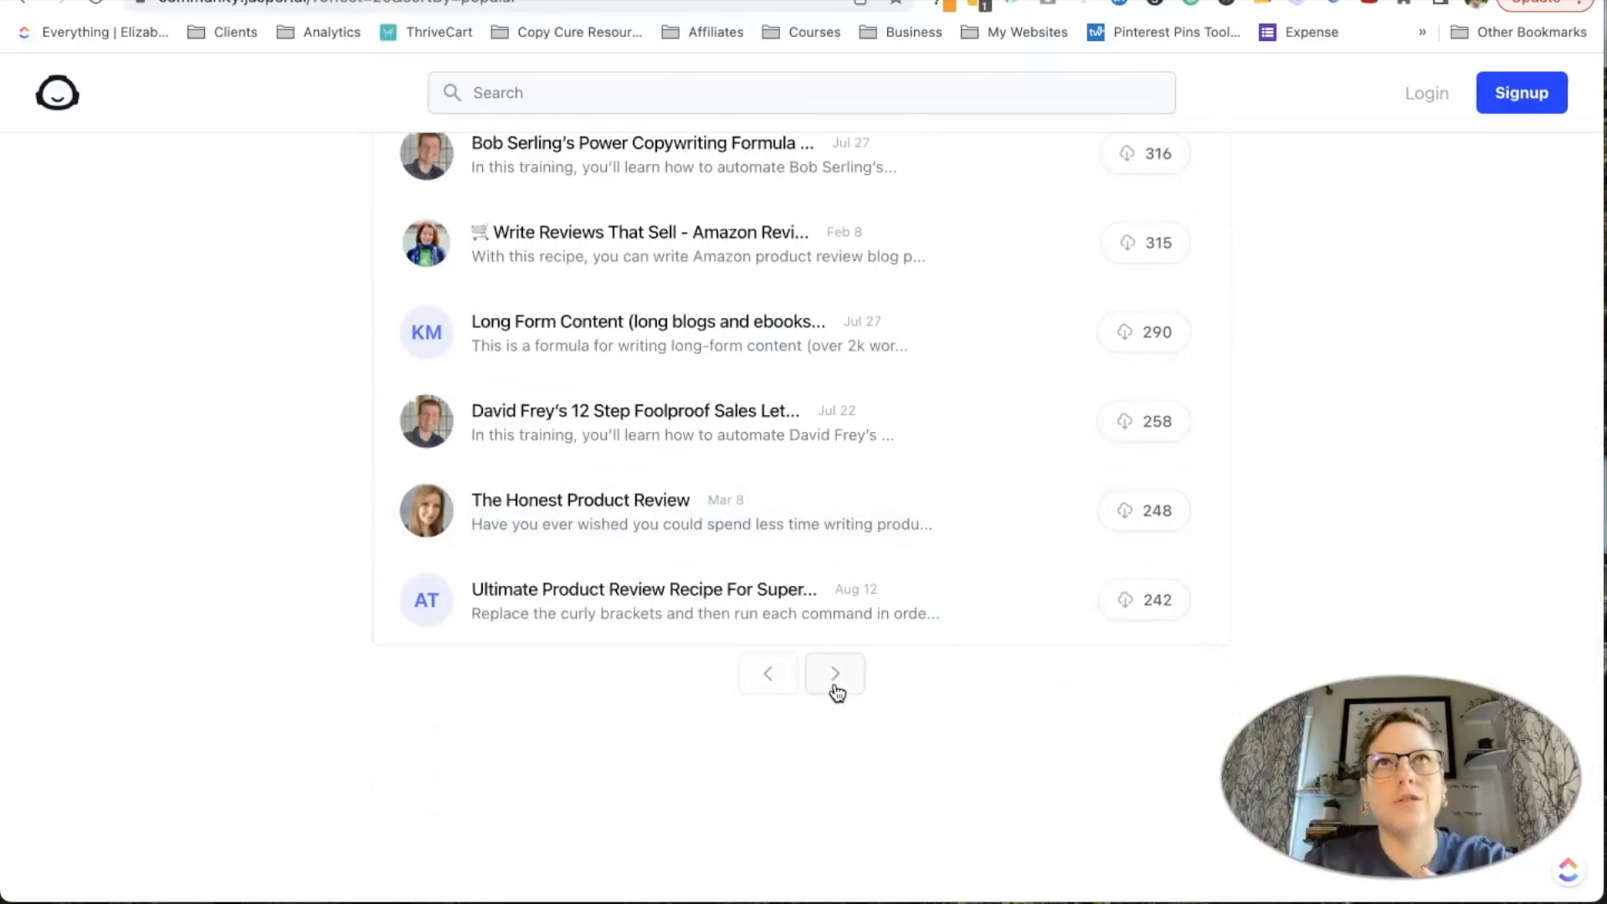
left_click(784, 342)
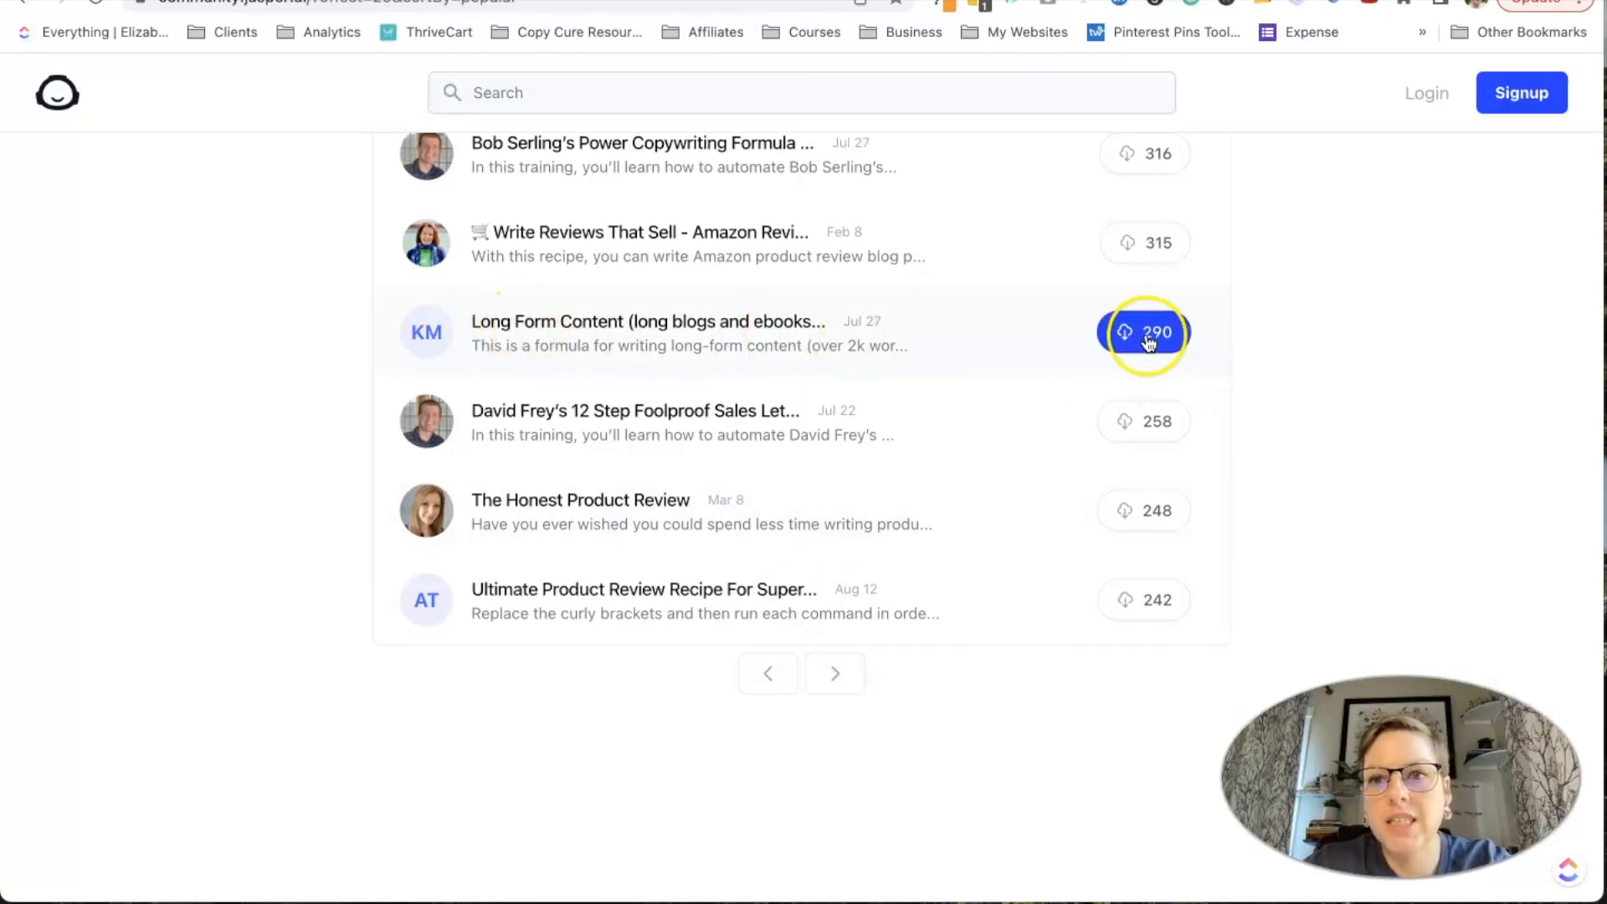
- Go one page further and look through its sales letter, services page and social media recipes
left_click(845, 702)
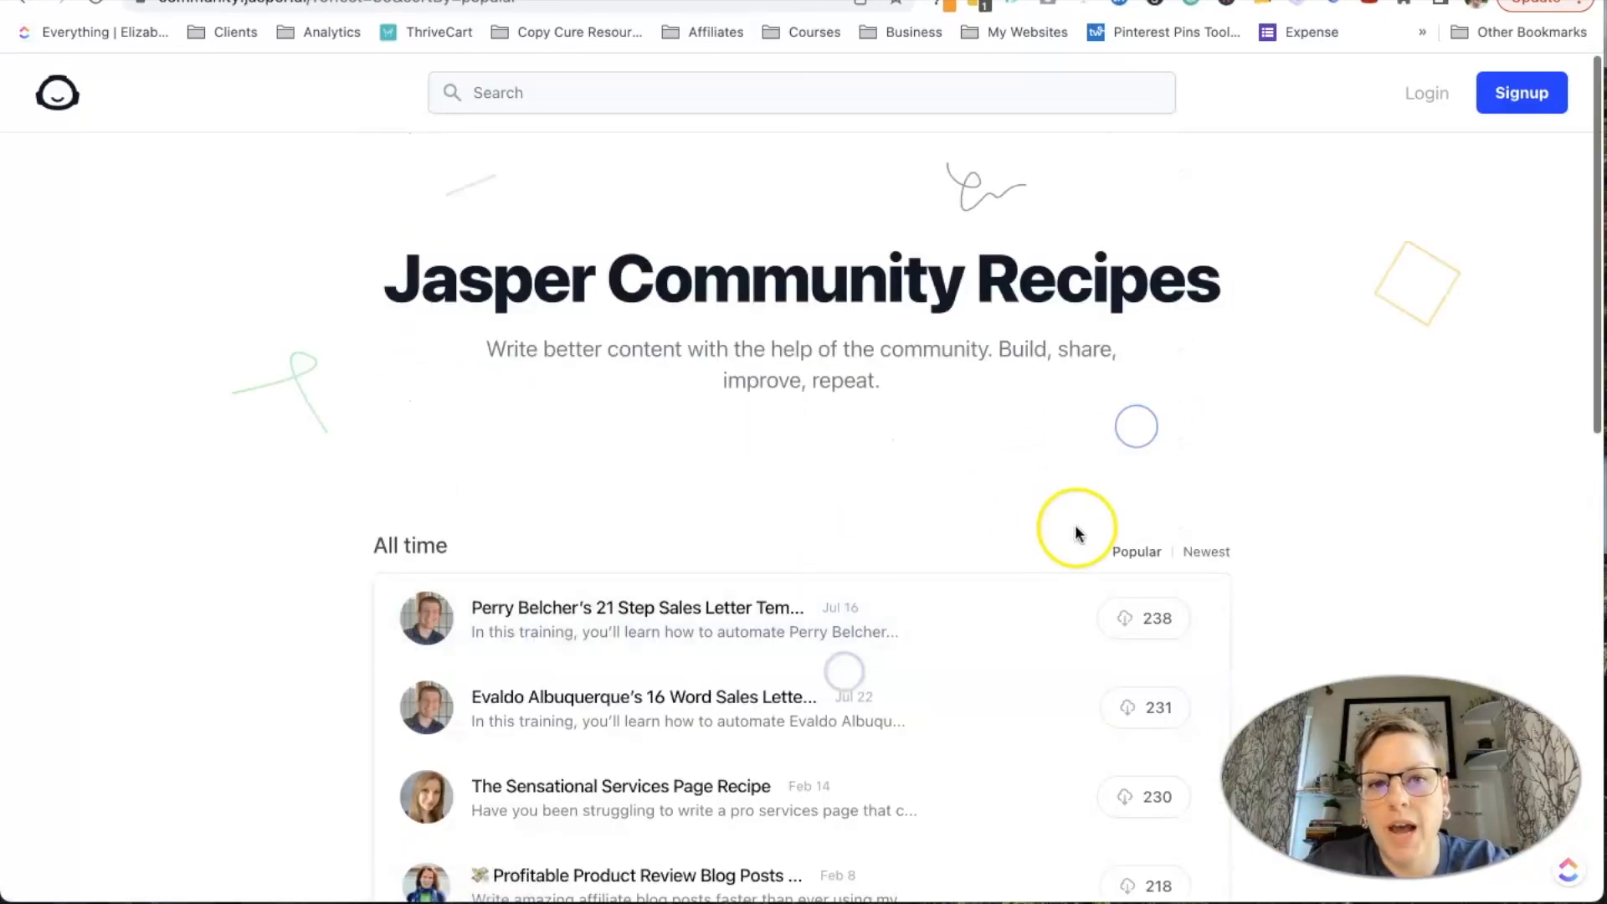
scroll(1070, 660, "down", 4)
scroll(1073, 662, "down", 8)
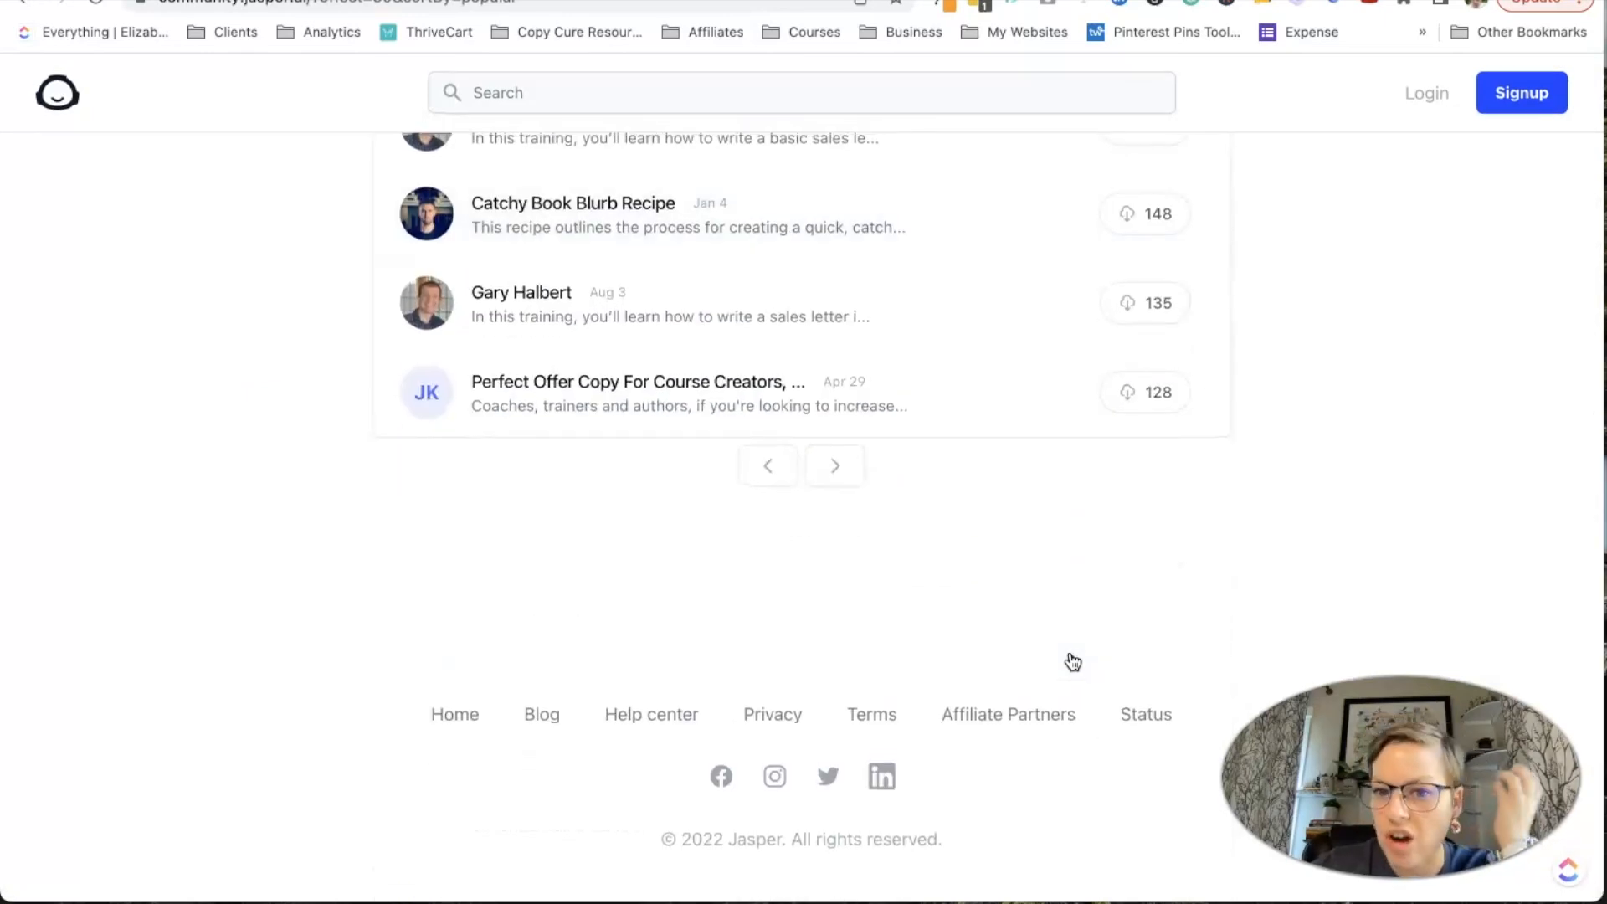
scroll(1073, 662, "up", 10)
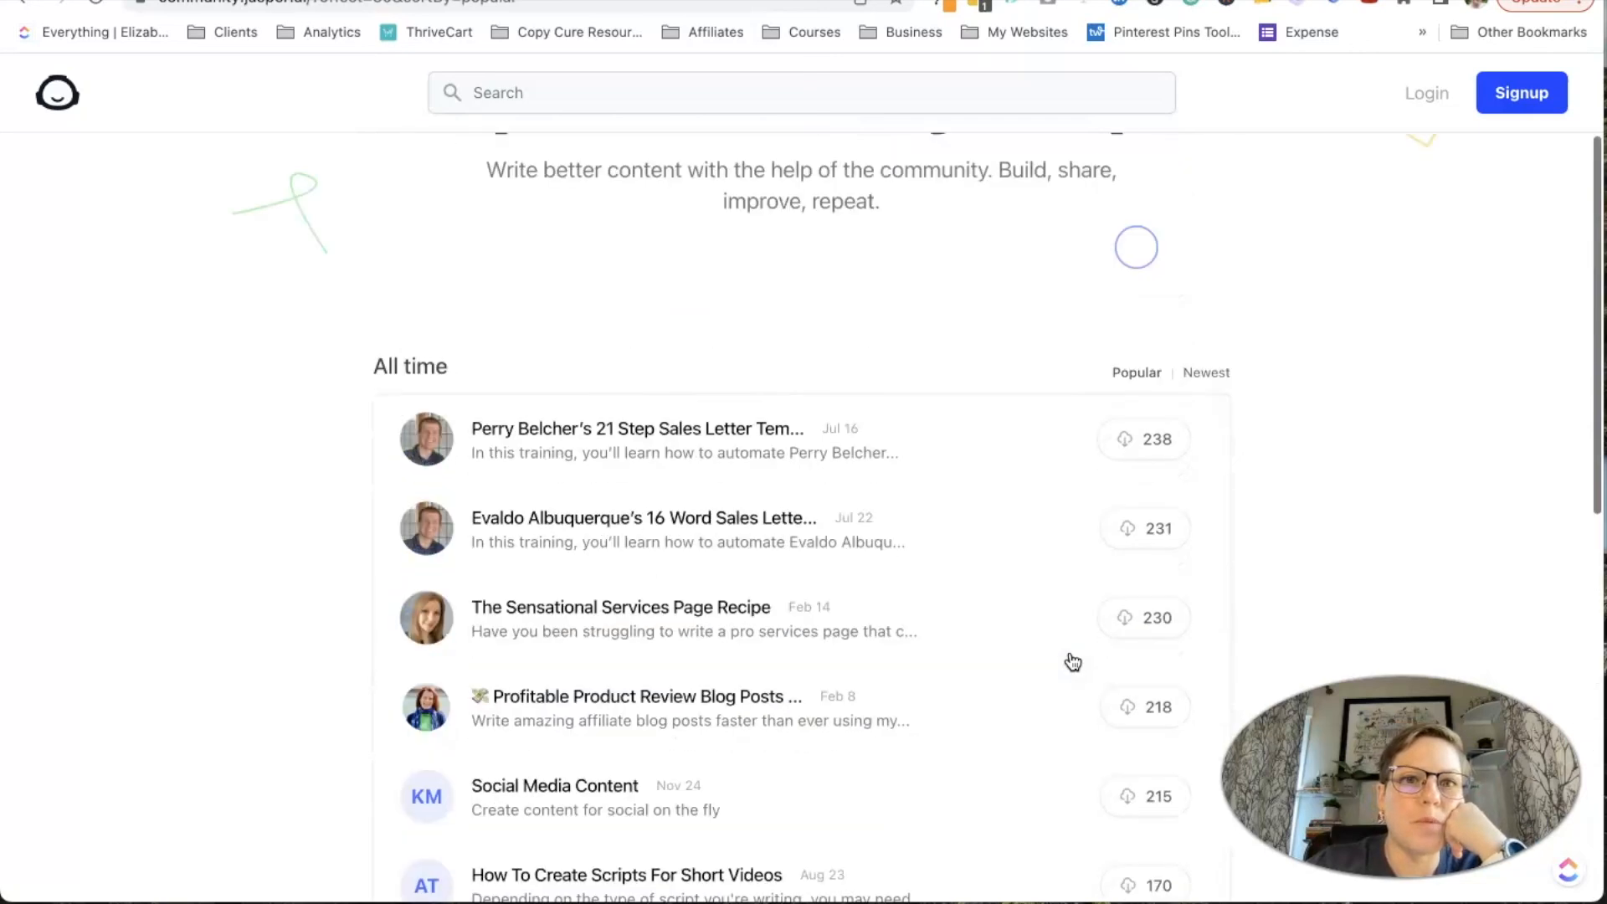
scroll(1073, 662, "up", 3)
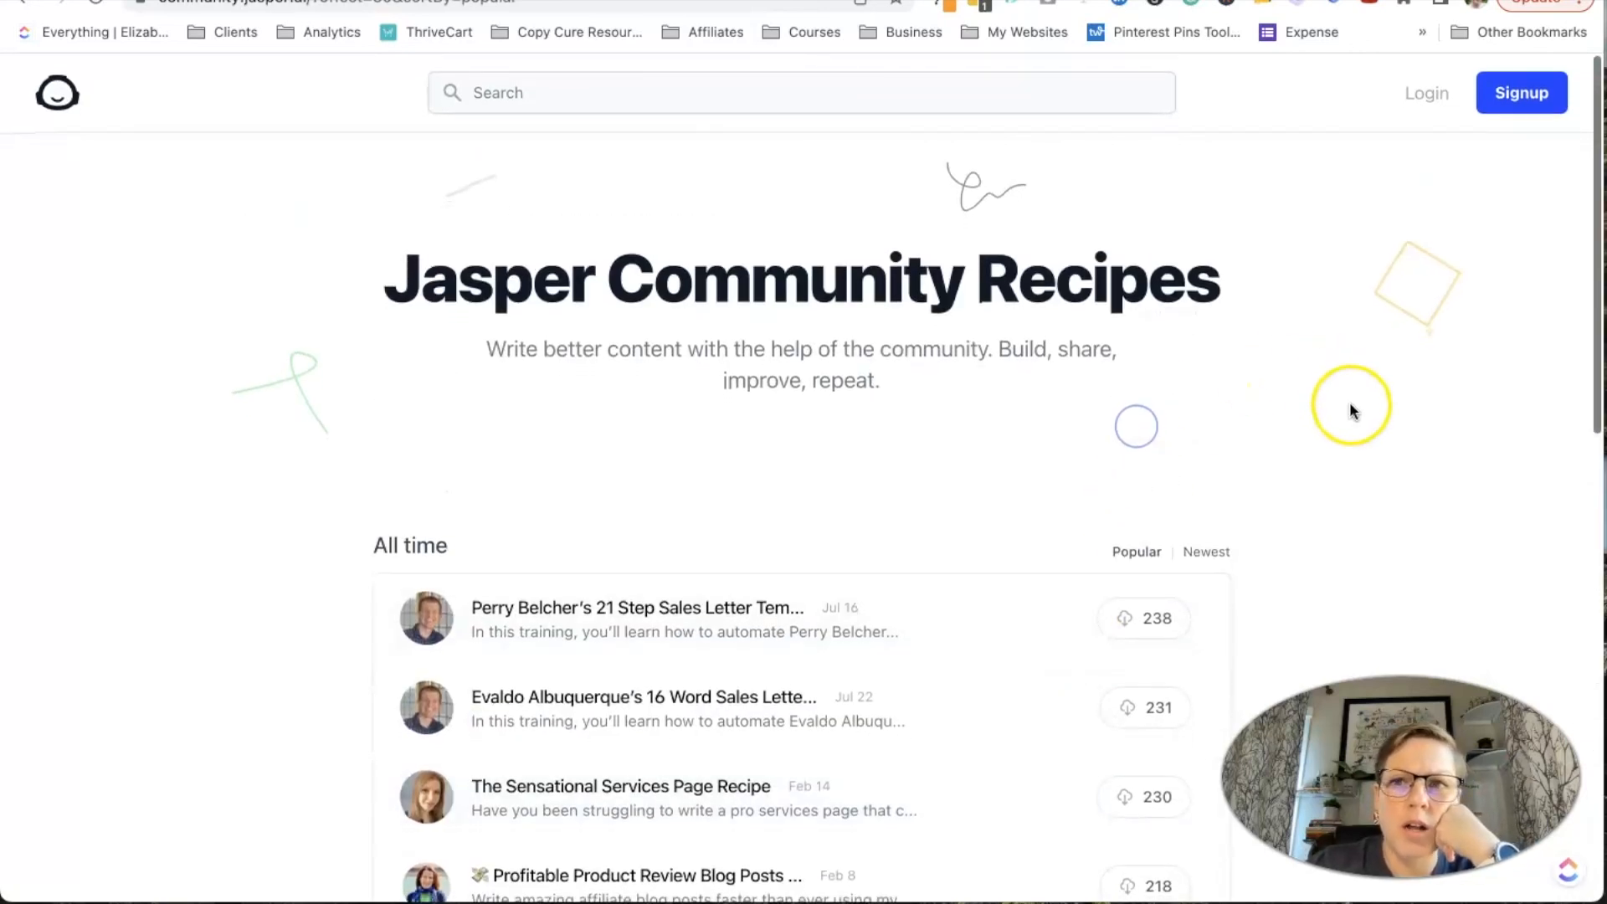
- Switch to the Jasper dashboard and check the credit balance and the ways to earn free credits
left_click(288, 2)
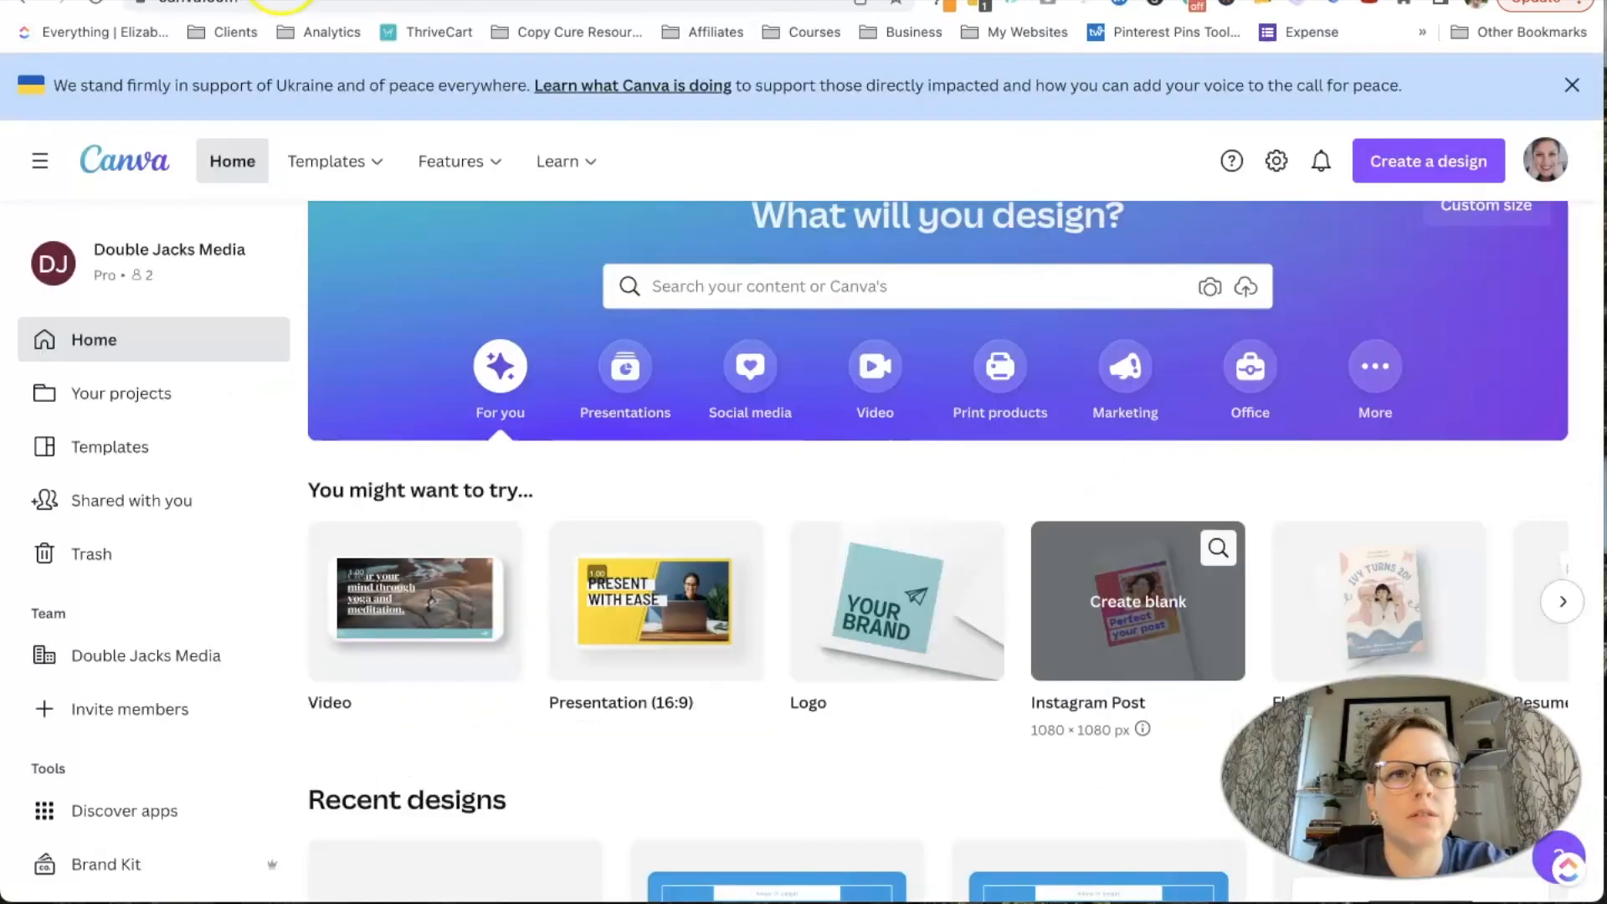
left_click(184, 2)
scroll(499, 660, "down", 10)
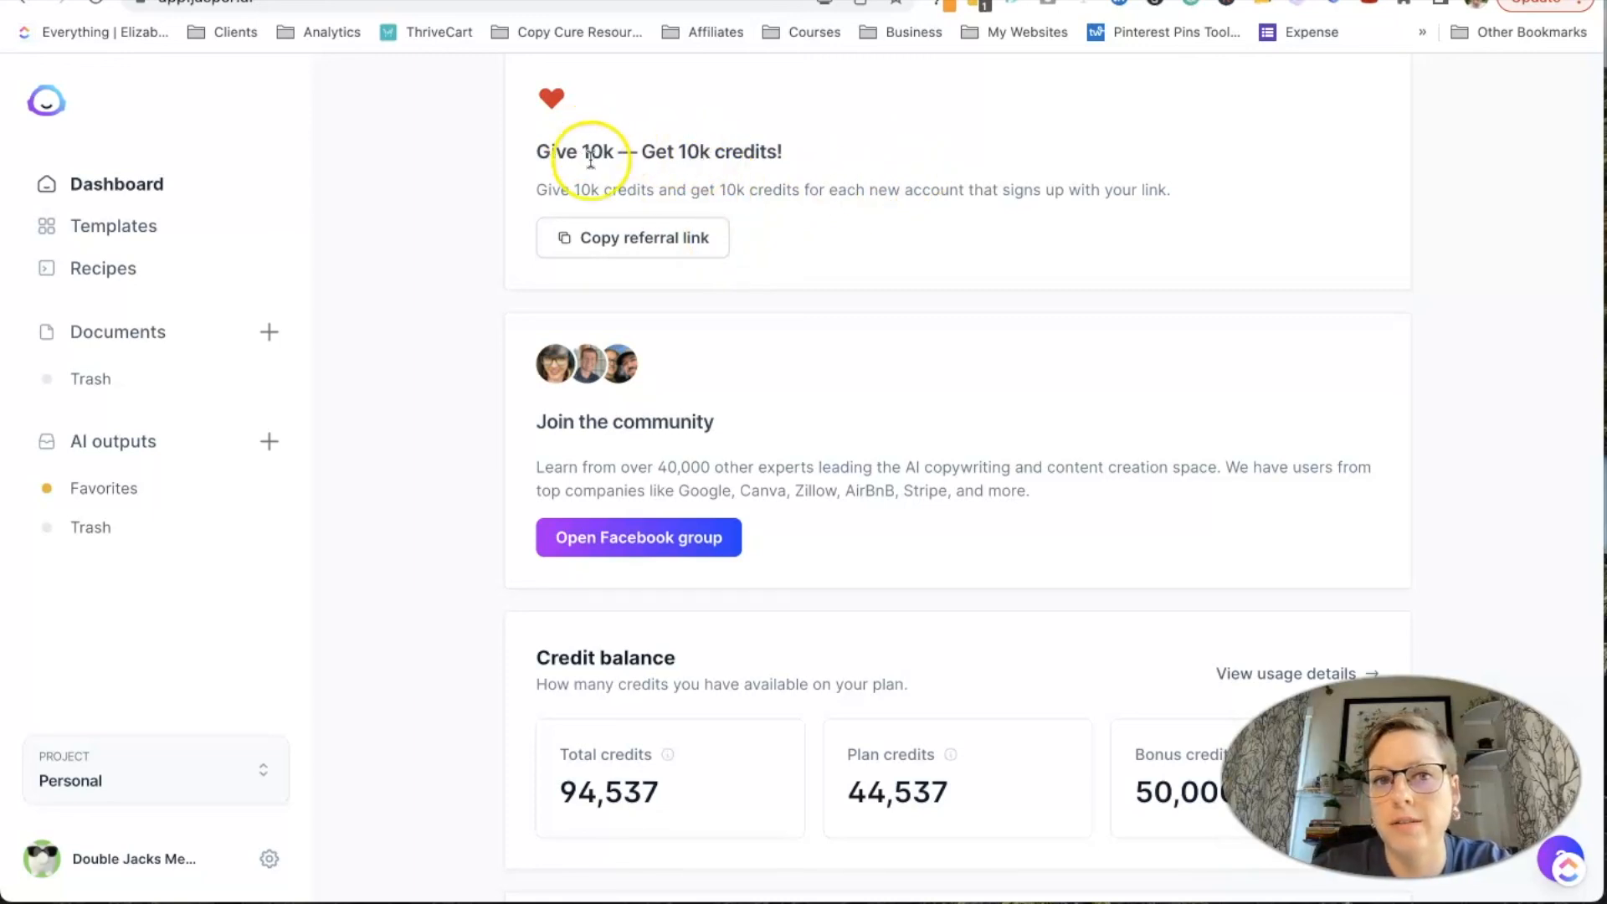
scroll(611, 338, "down", 6)
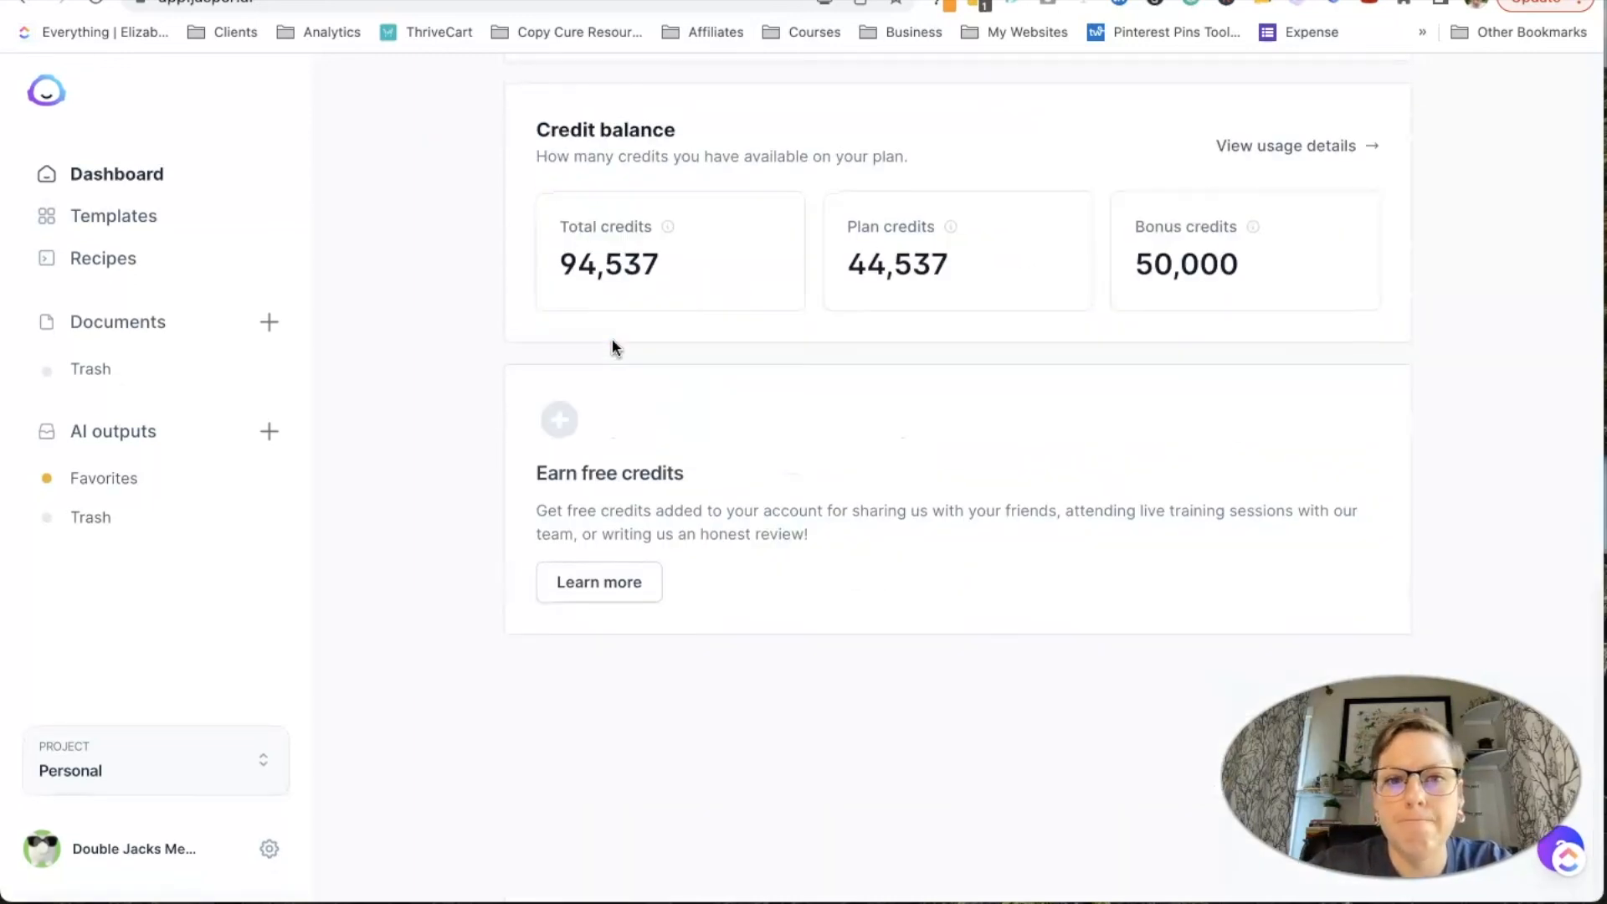
scroll(611, 338, "up", 10)
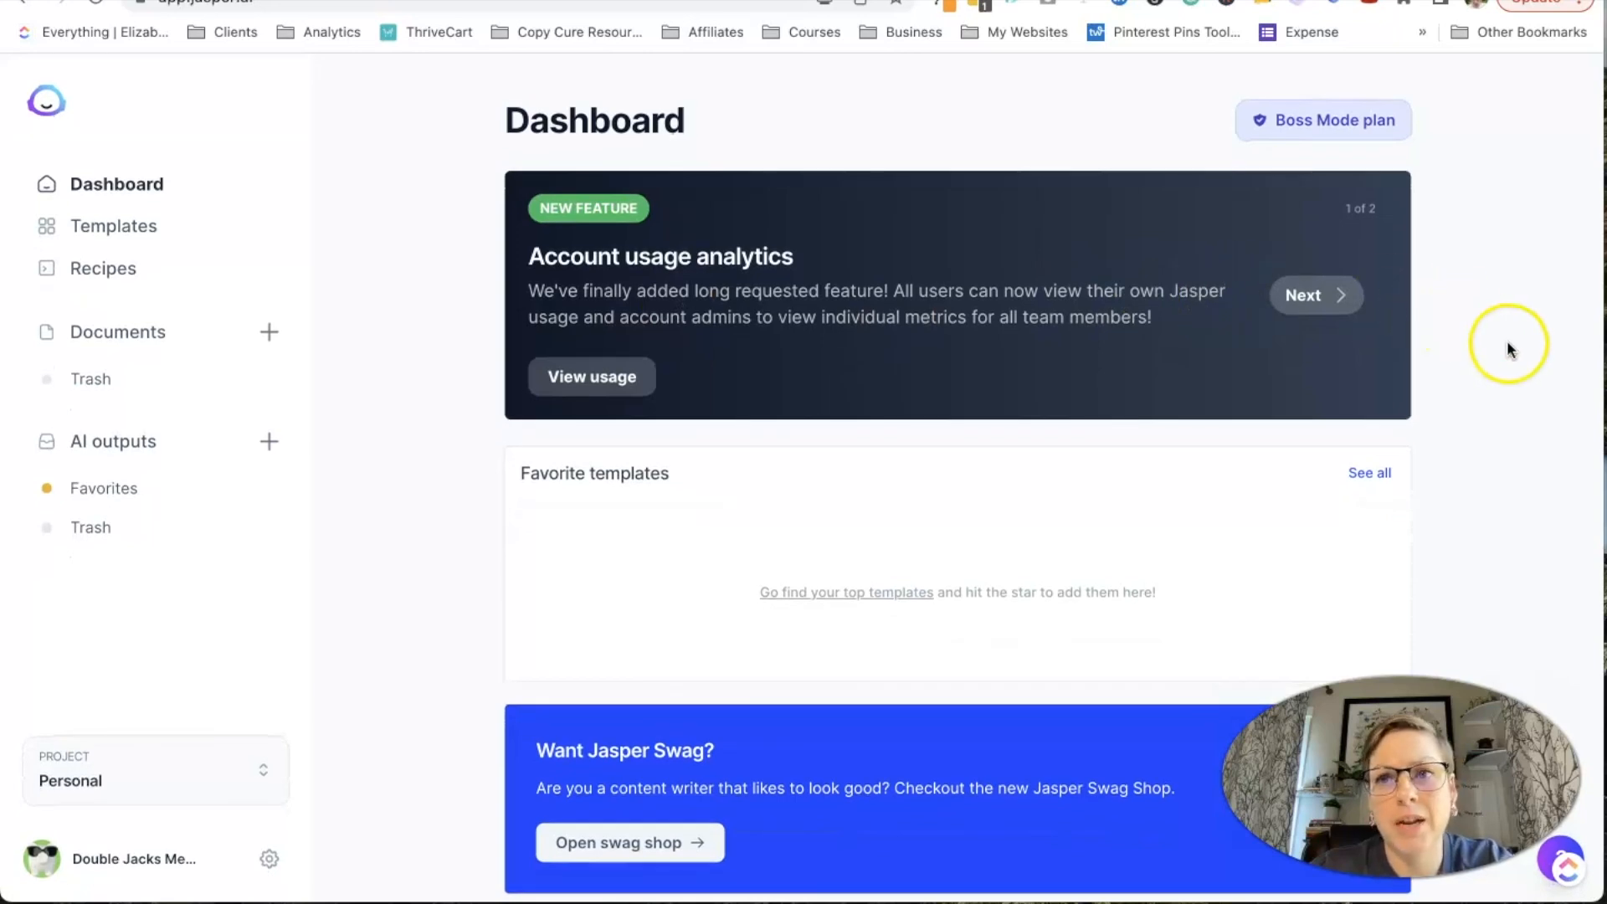
scroll(1374, 315, "up", 1)
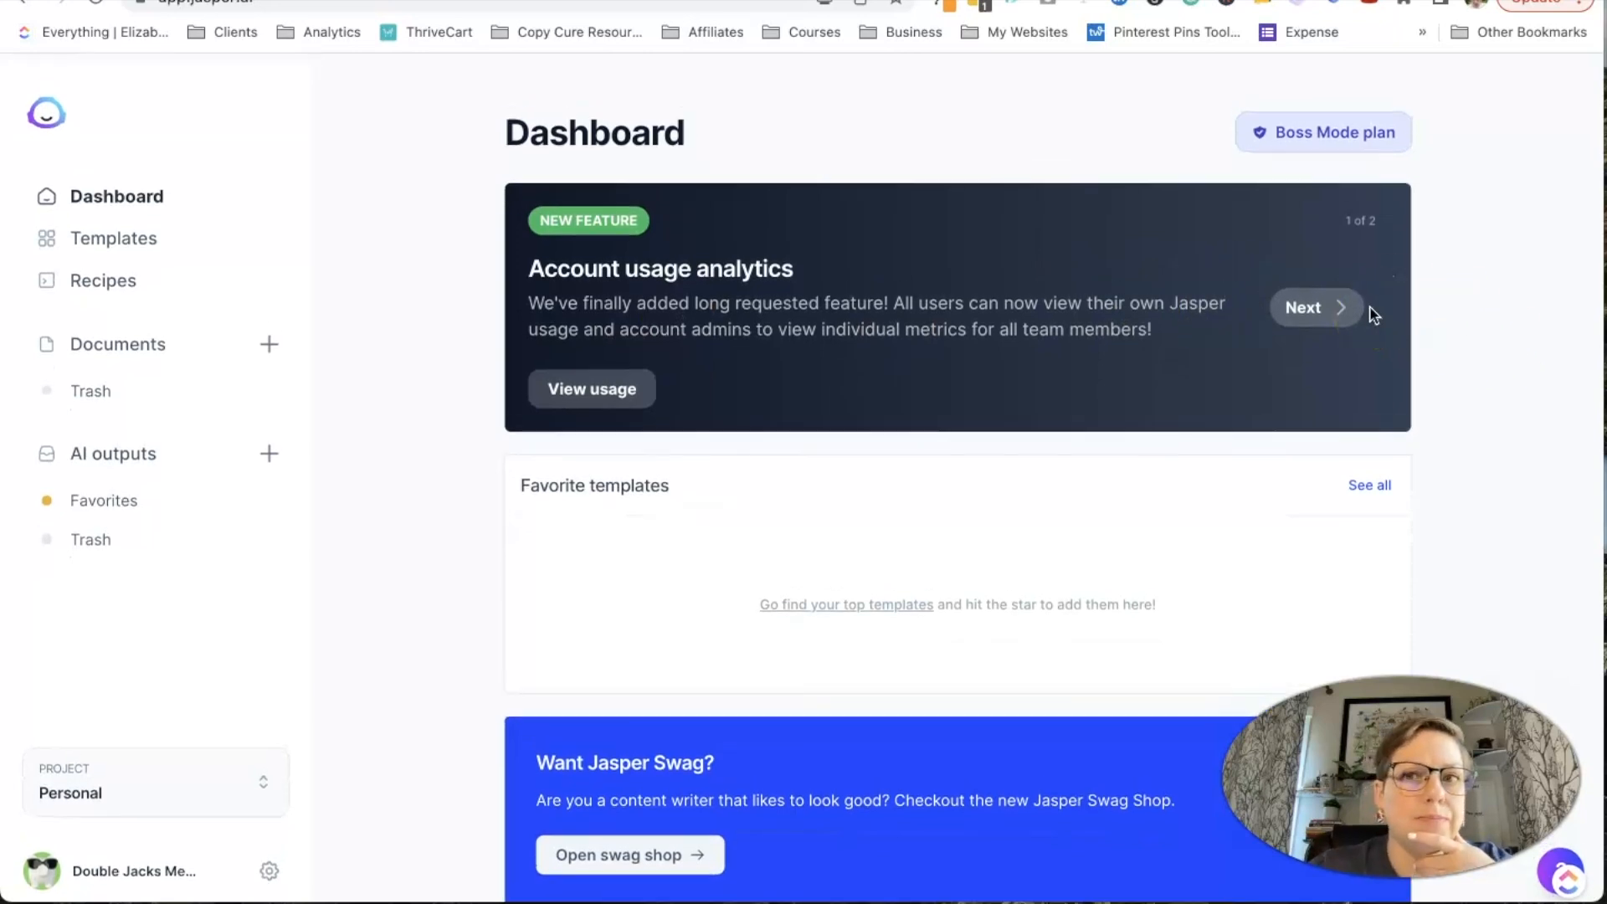